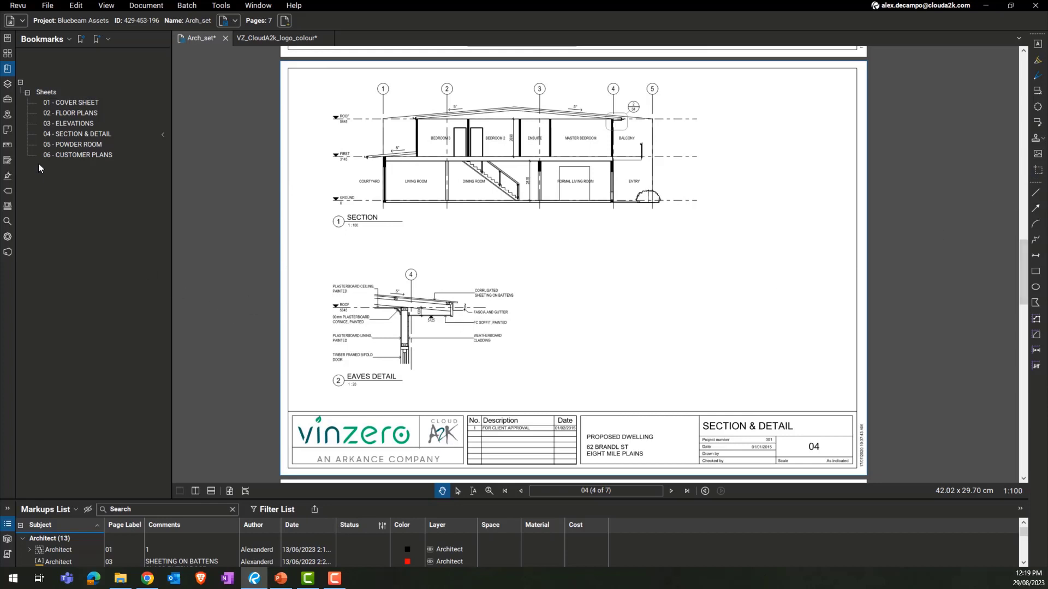
# Display the Properties panel and move it to the first place in the sidebar's panel order.
pyautogui.click(7, 53)
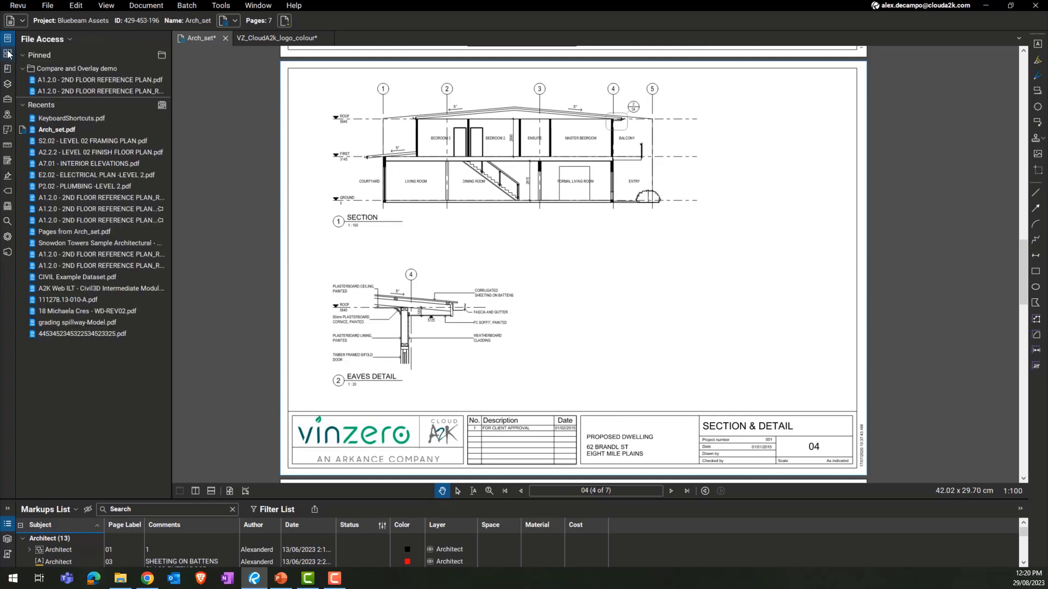
pyautogui.click(7, 237)
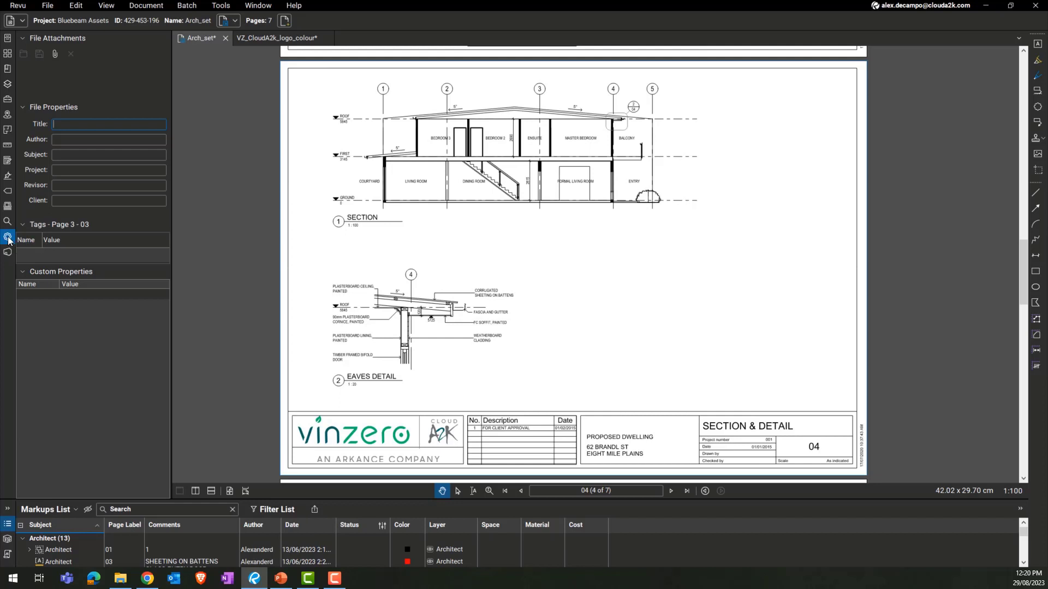
pyautogui.moveTo(15, 236); pyautogui.dragTo(67, 227)
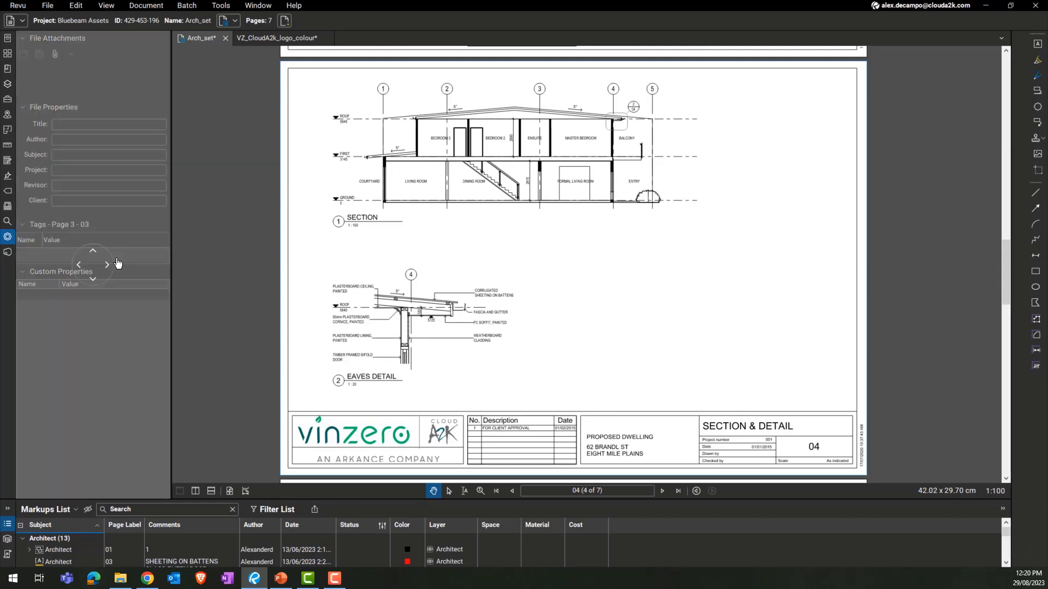
pyautogui.moveTo(118, 264); pyautogui.dragTo(956, 487)
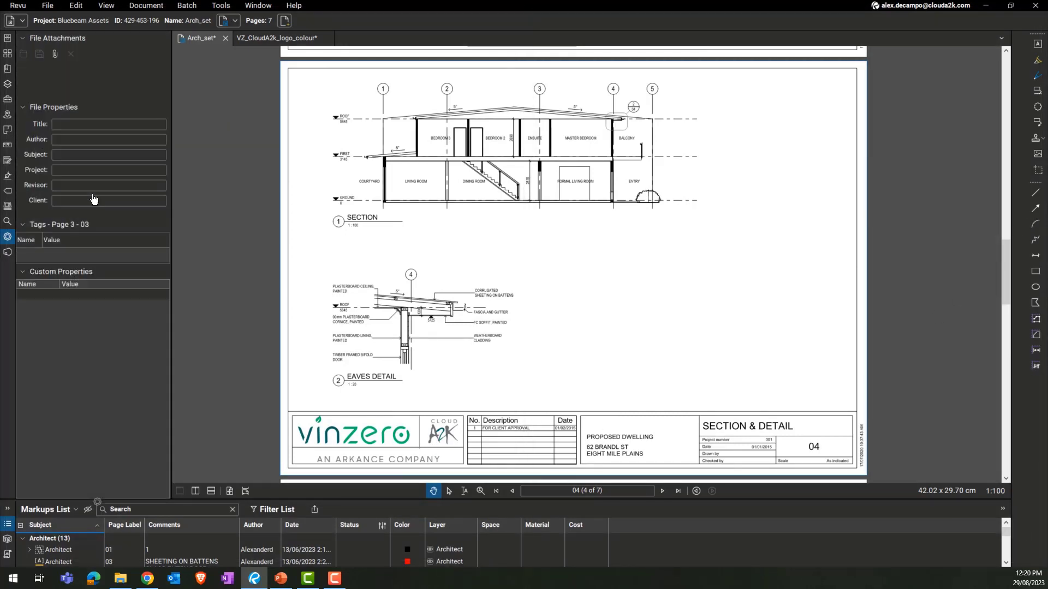
pyautogui.moveTo(89, 273); pyautogui.dragTo(95, 92)
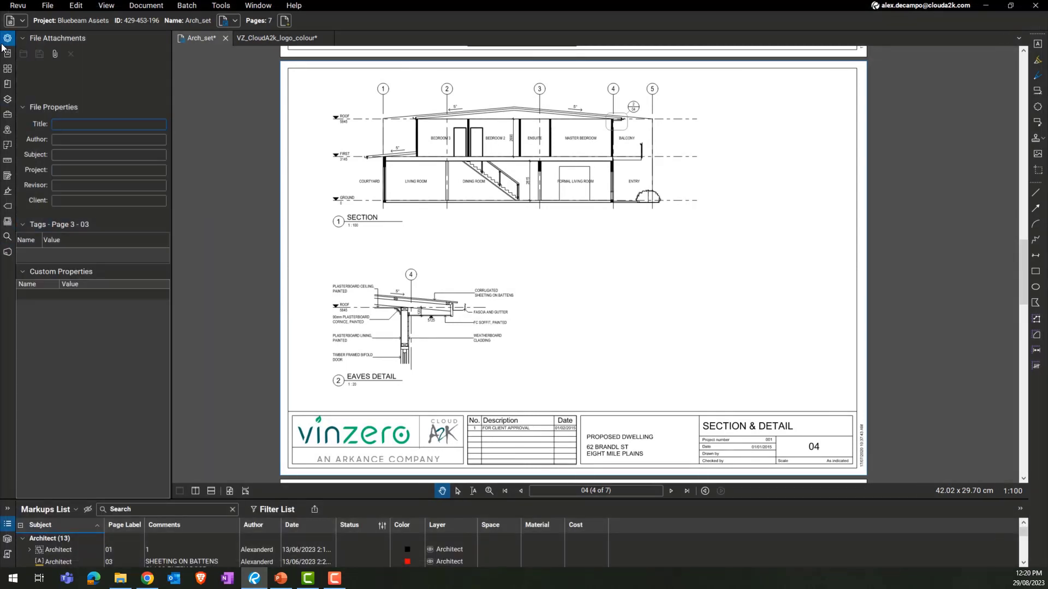
# Dock the Properties panel in a split beneath the other sidebar panels and show Layers above it.
pyautogui.moveTo(6, 42); pyautogui.dragTo(22, 245)
pyautogui.press('ctrl')
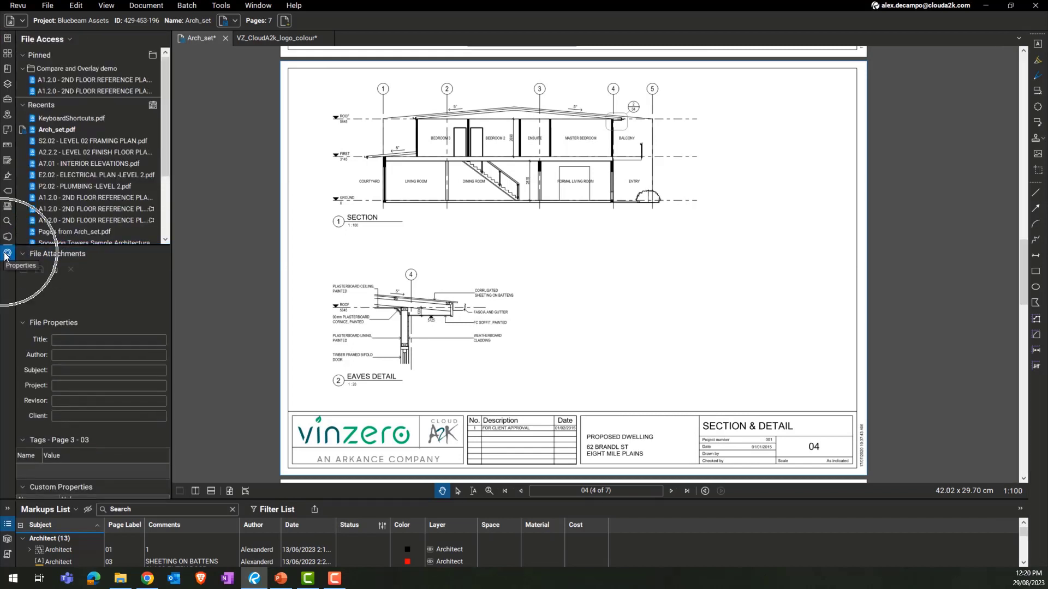
pyautogui.click(7, 99)
pyautogui.click(9, 84)
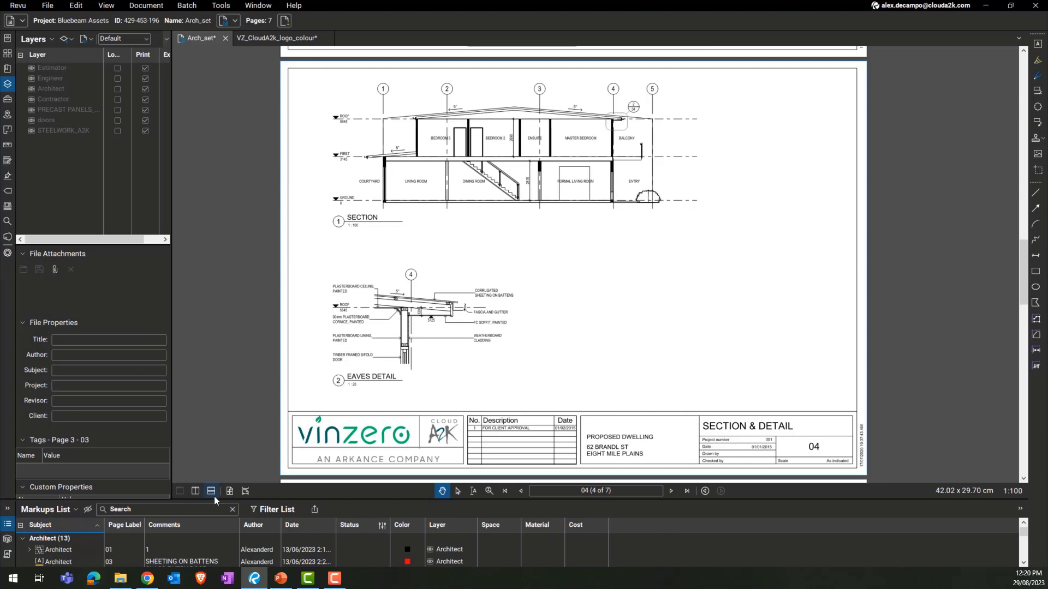
# Extend the sidebar to full window height, adjusting the Markups List's height and the divider between Layers and Properties.
pyautogui.moveTo(214, 499)
pyautogui.mouseDown()
pyautogui.moveTo(215, 389)
pyautogui.moveTo(215, 402)
pyautogui.mouseUp()
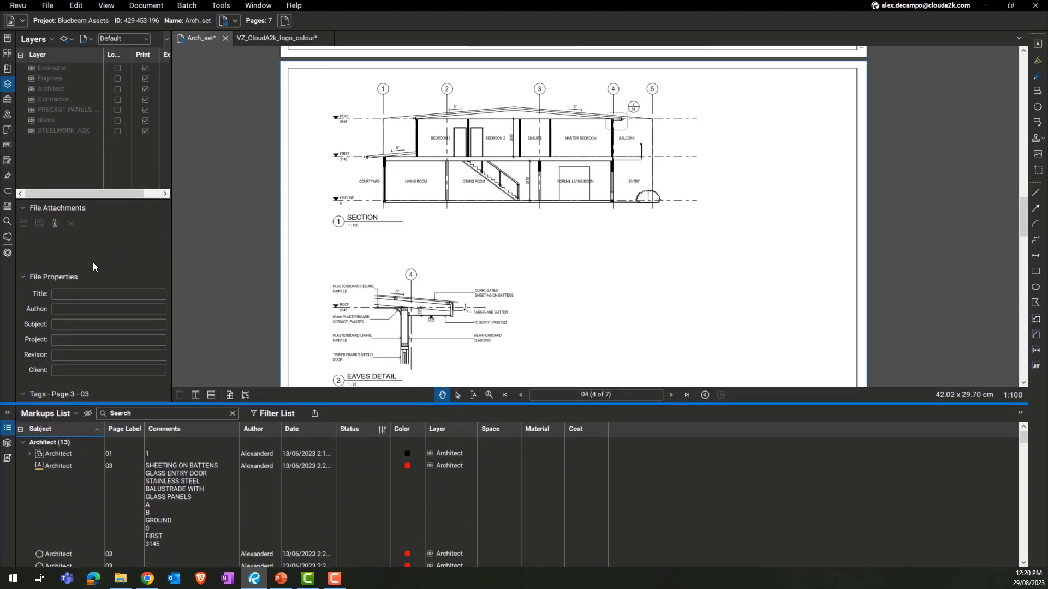
pyautogui.click(8, 414)
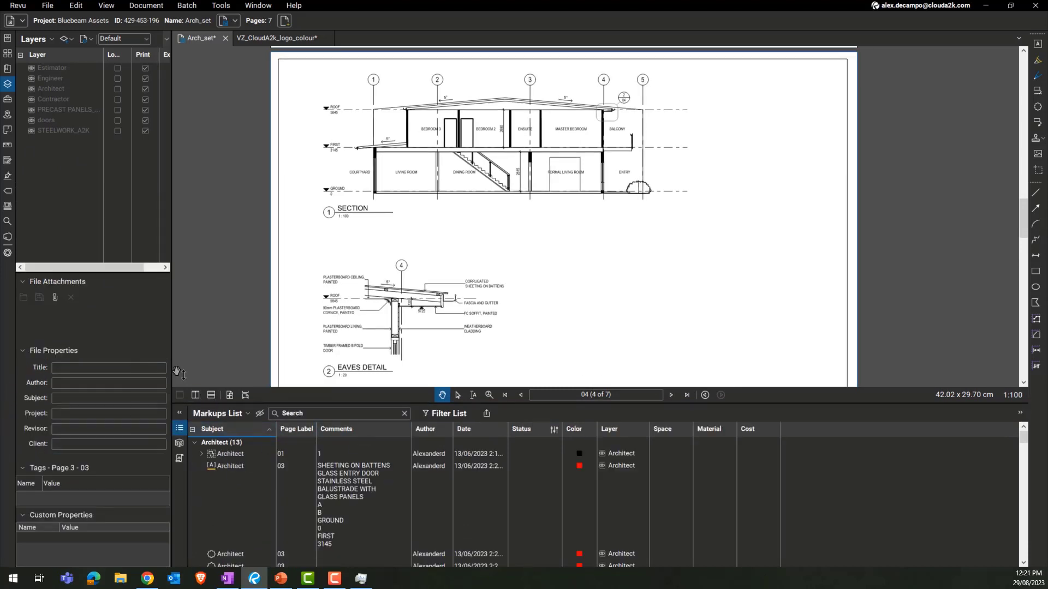
pyautogui.moveTo(230, 406); pyautogui.dragTo(230, 375)
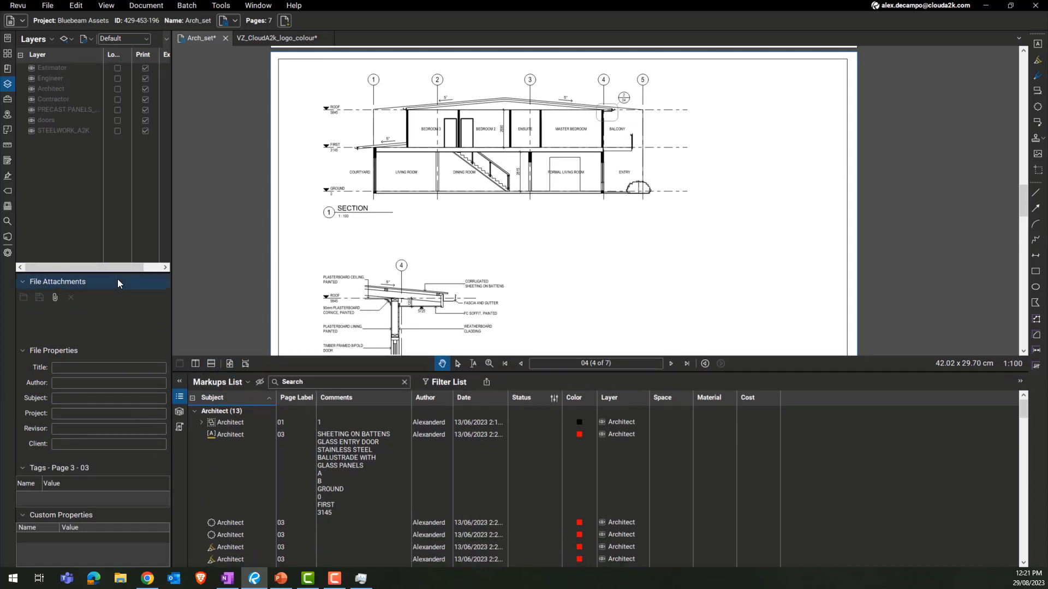
pyautogui.moveTo(118, 280); pyautogui.dragTo(118, 308)
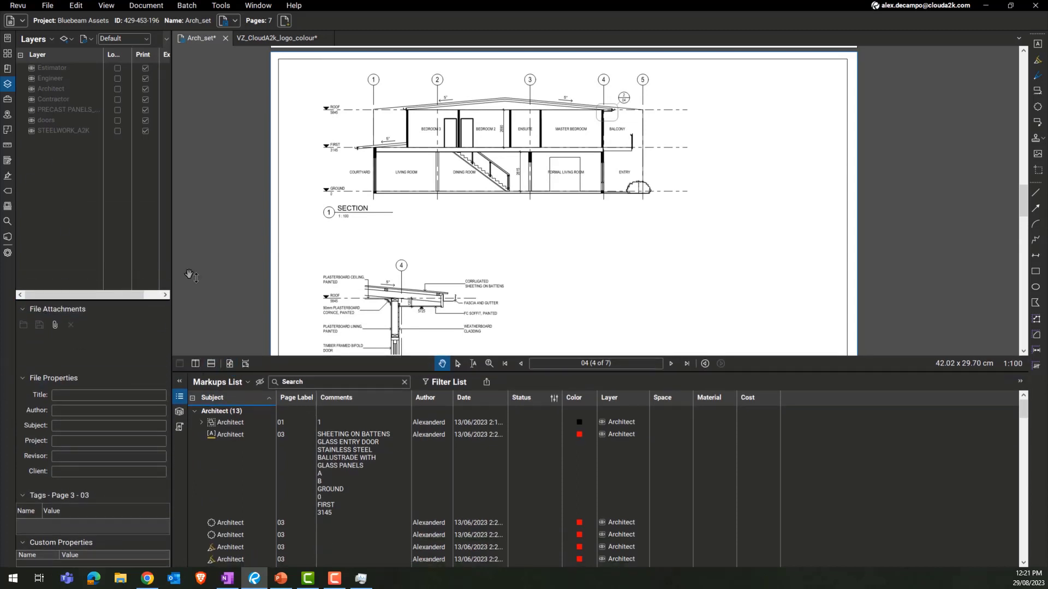
# Return the Markups List to full window width and reduce its height.
pyautogui.moveTo(402, 231)
pyautogui.mouseDown()
pyautogui.moveTo(405, 187)
pyautogui.moveTo(441, 219)
pyautogui.mouseUp()
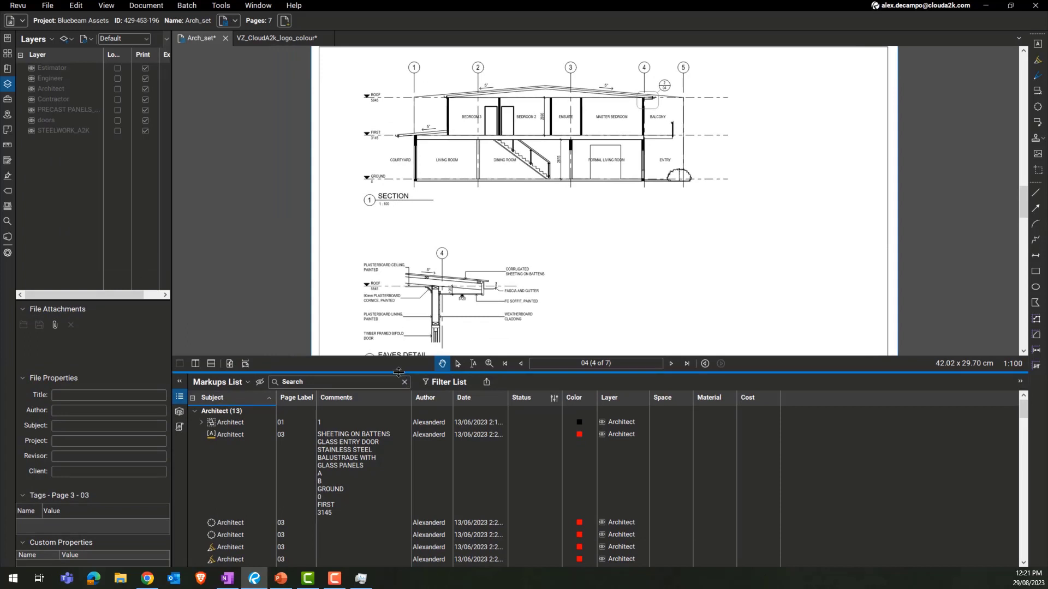
pyautogui.click(179, 382)
pyautogui.moveTo(217, 372); pyautogui.dragTo(216, 416)
# Dock the Properties panel on the opposite side of the drawing from Layers.
pyautogui.moveTo(7, 257); pyautogui.dragTo(1023, 237)
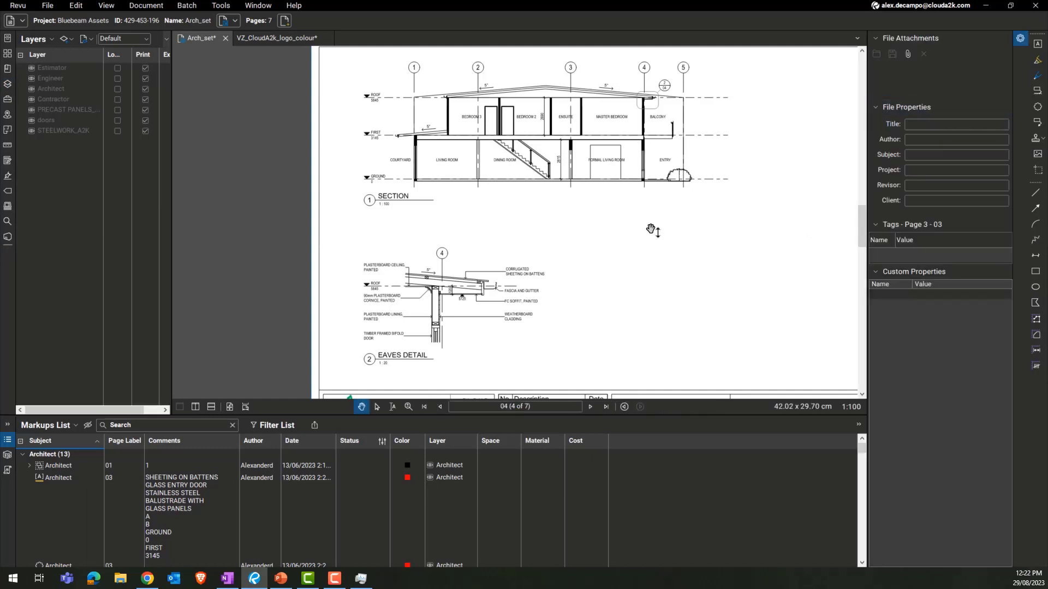
pyautogui.moveTo(609, 252)
pyautogui.mouseDown()
pyautogui.moveTo(487, 292)
pyautogui.moveTo(525, 246)
pyautogui.mouseUp()
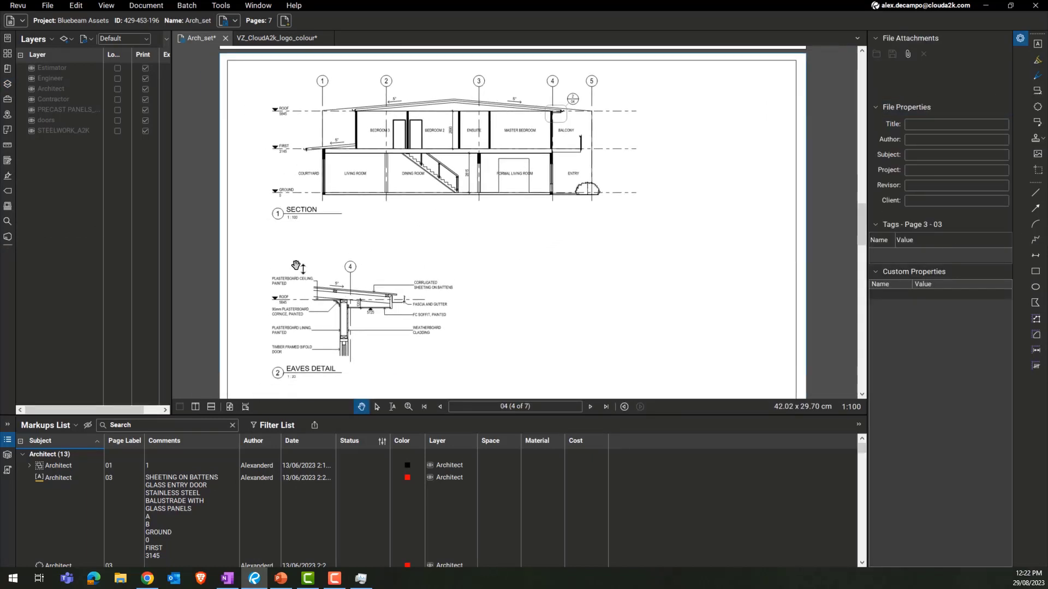
pyautogui.click(89, 279)
pyautogui.click(964, 171)
pyautogui.scroll(3, 419, 298)
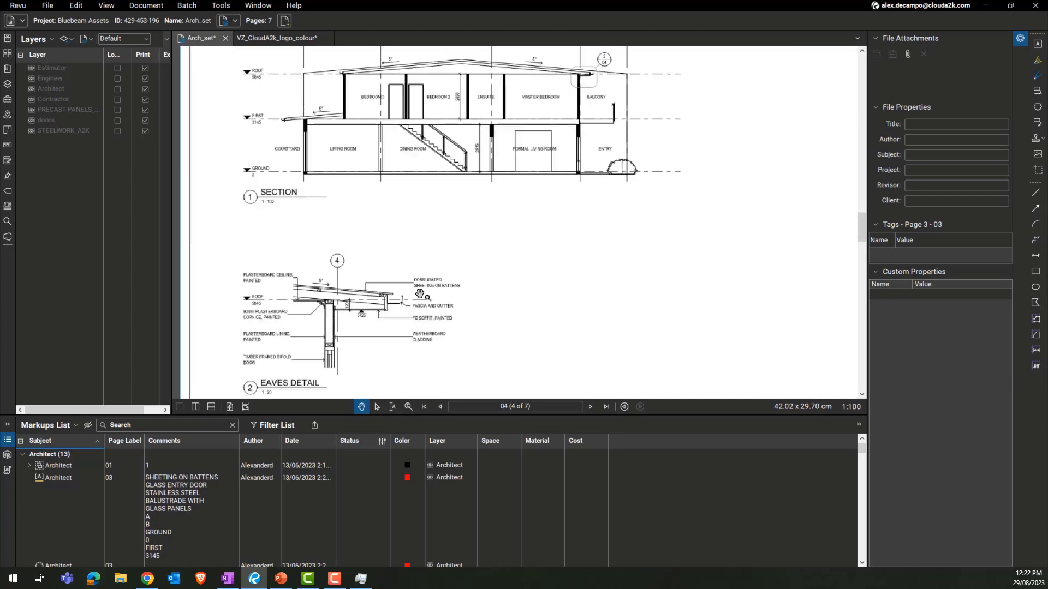
pyautogui.moveTo(445, 233); pyautogui.dragTo(503, 294)
pyautogui.scroll(-3, 503, 294)
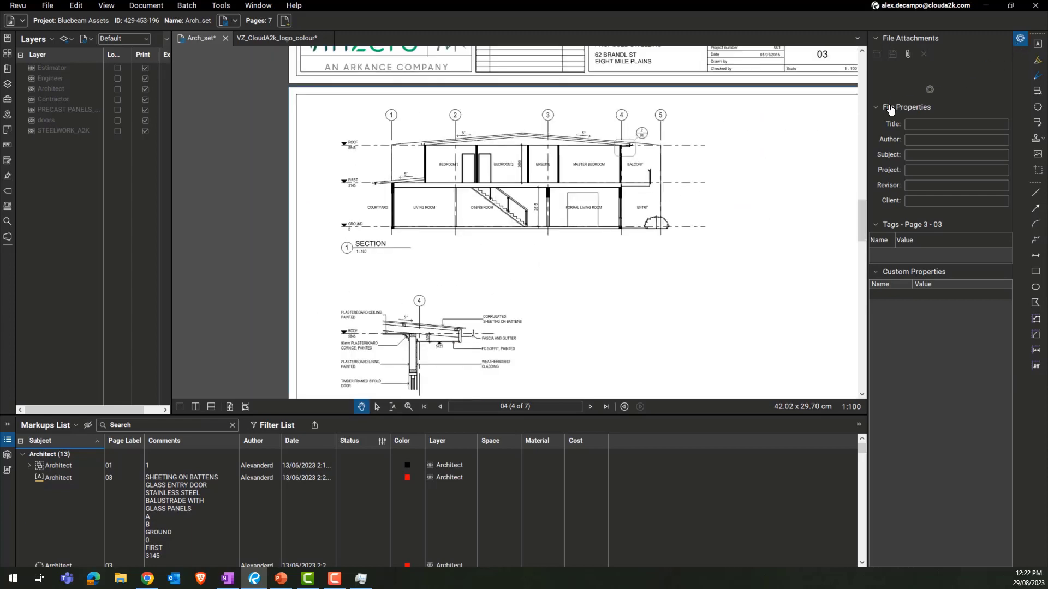
# Return Properties to the original sidebar beneath Studio and extend that sidebar to full window height.
pyautogui.click(6, 250)
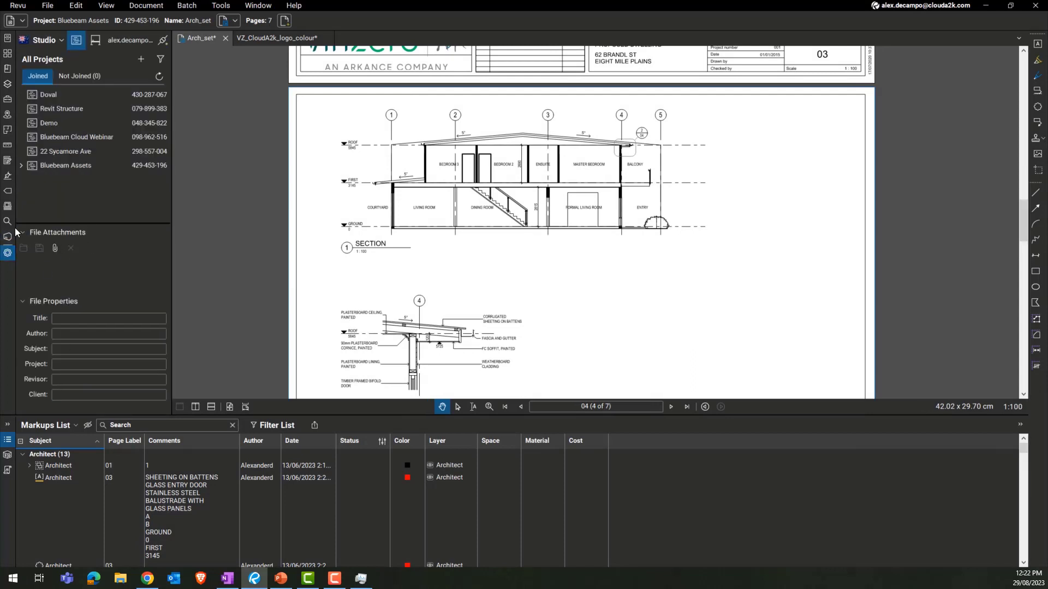
pyautogui.click(6, 425)
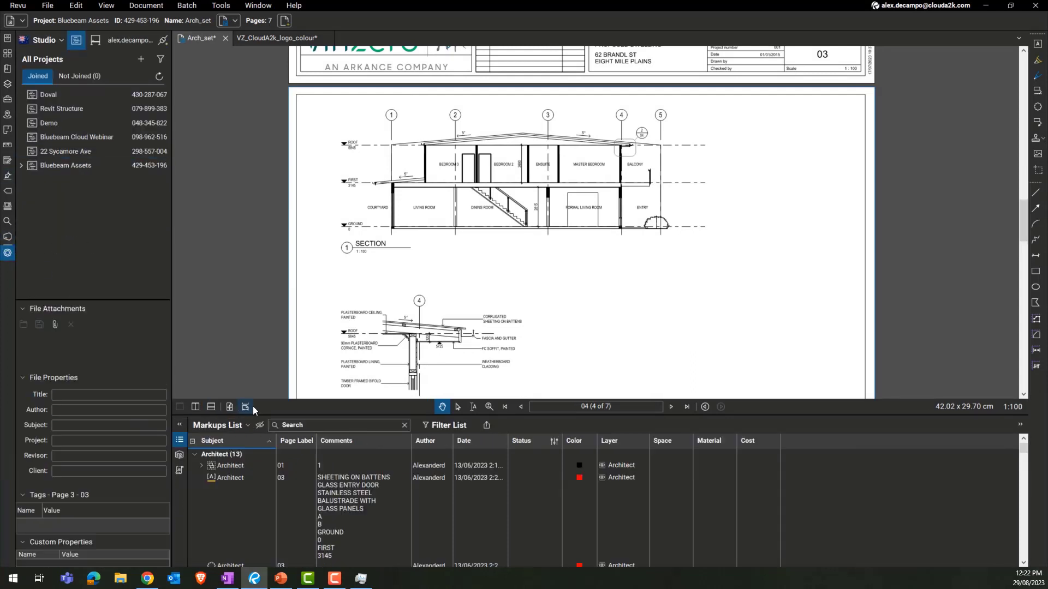
pyautogui.moveTo(315, 338); pyautogui.dragTo(307, 304)
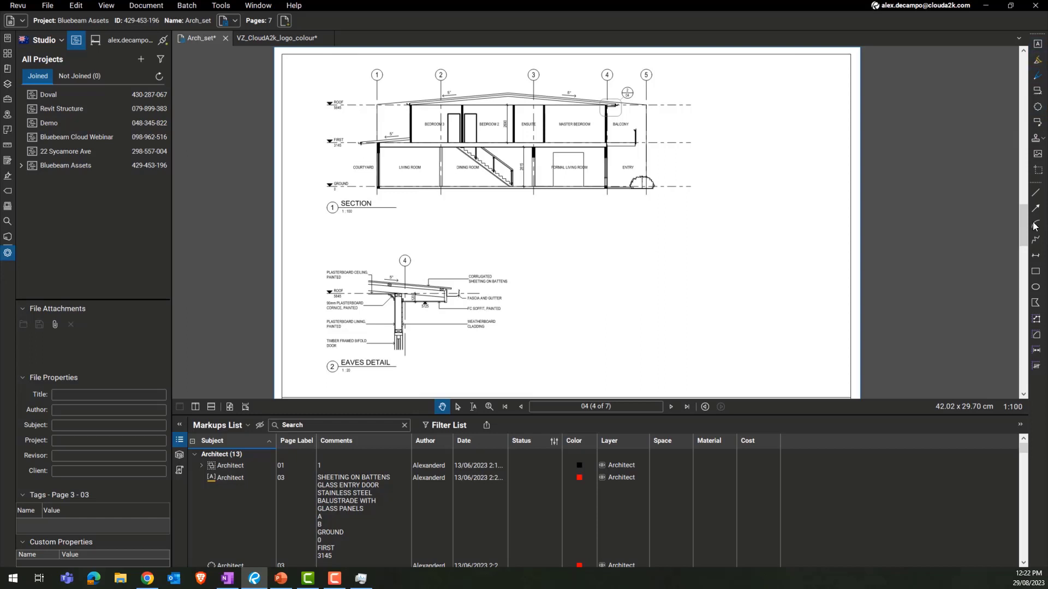
pyautogui.click(228, 6)
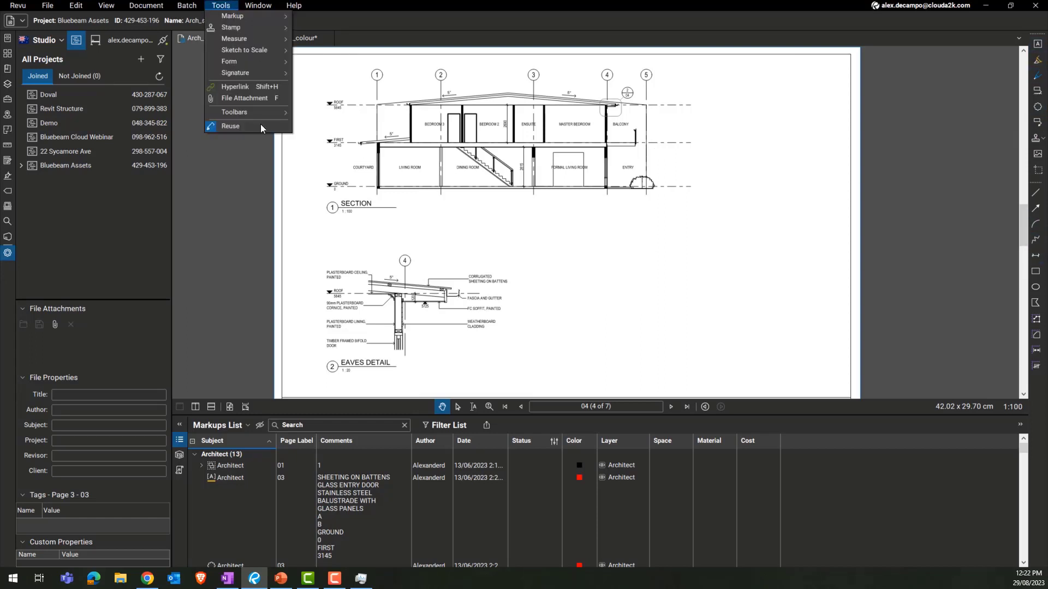
pyautogui.moveTo(257, 113)
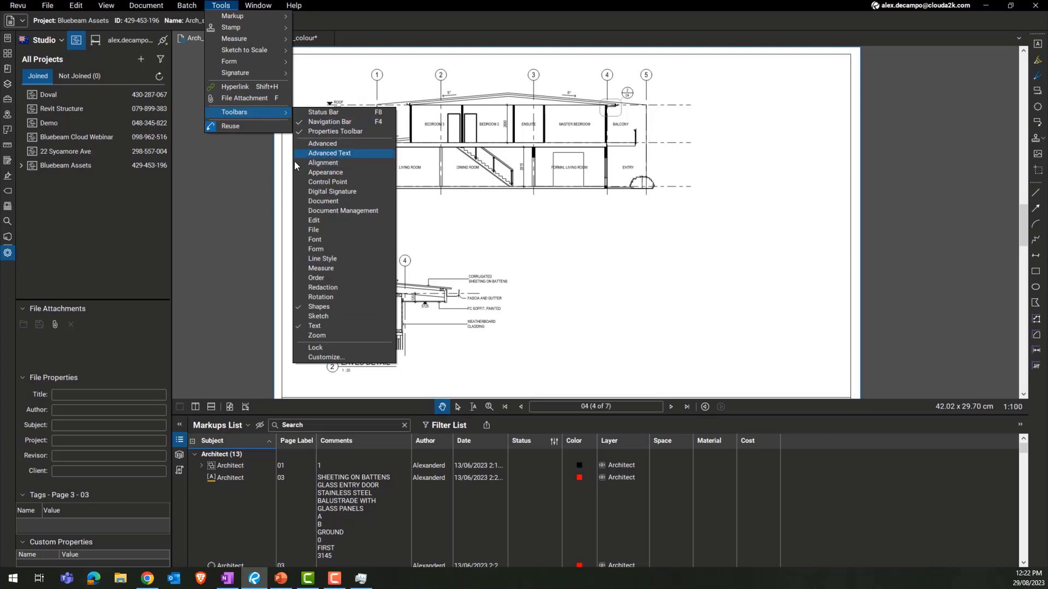
pyautogui.click(267, 207)
# Reduce the height of the Markups List to enlarge the drawing area around the building section.
pyautogui.moveTo(453, 206)
pyautogui.mouseDown()
pyautogui.moveTo(468, 222)
pyautogui.moveTo(484, 304)
pyautogui.mouseUp()
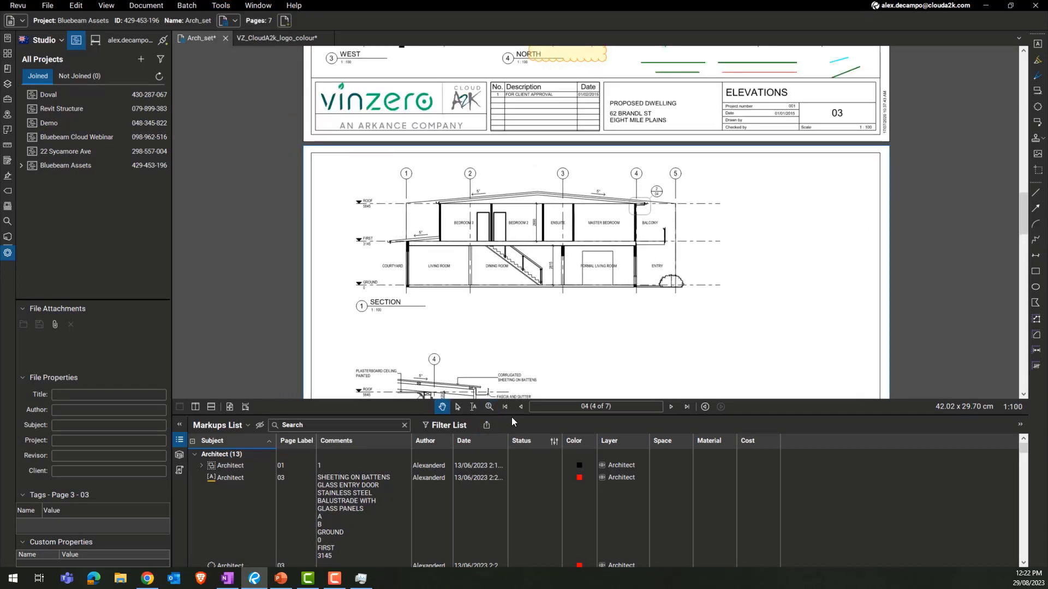
pyautogui.moveTo(512, 417); pyautogui.dragTo(513, 462)
pyautogui.scroll(3, 561, 278)
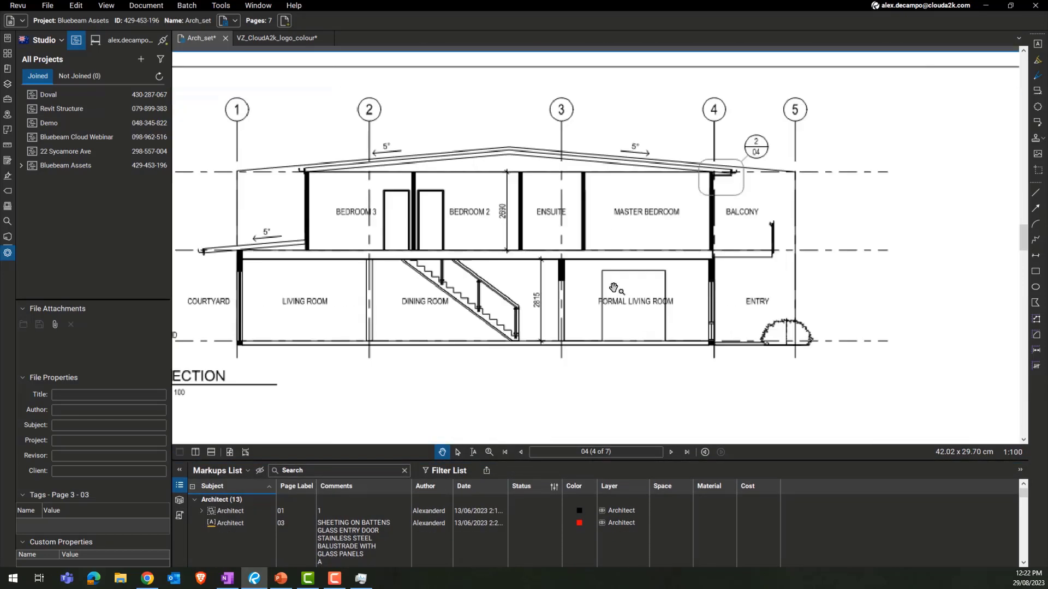
# Turn on the display of the Status Bar.
pyautogui.click(1036, 194)
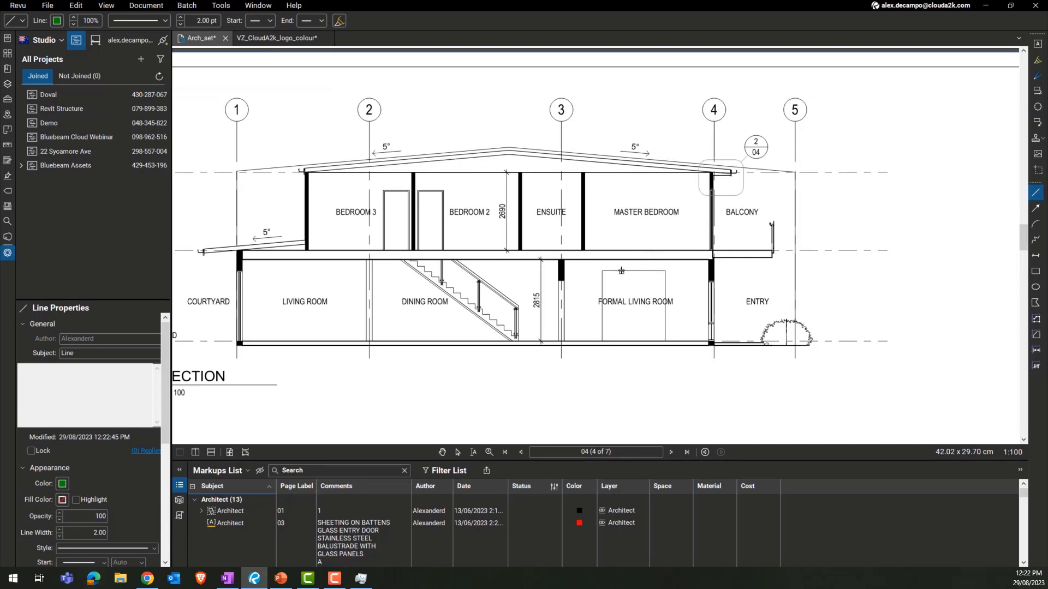
pyautogui.press('Escape')
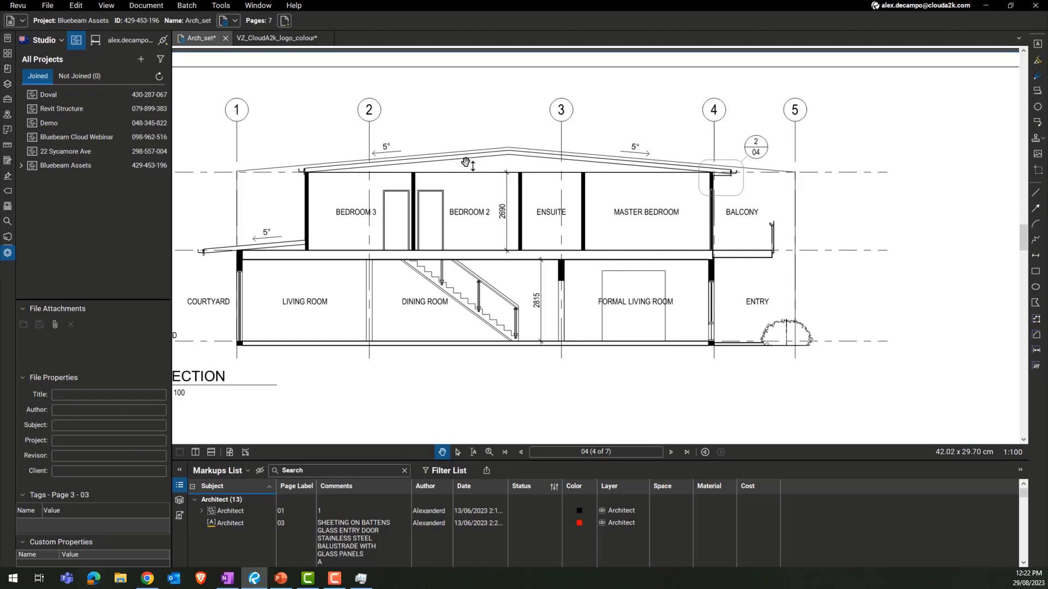
pyautogui.click(231, 5)
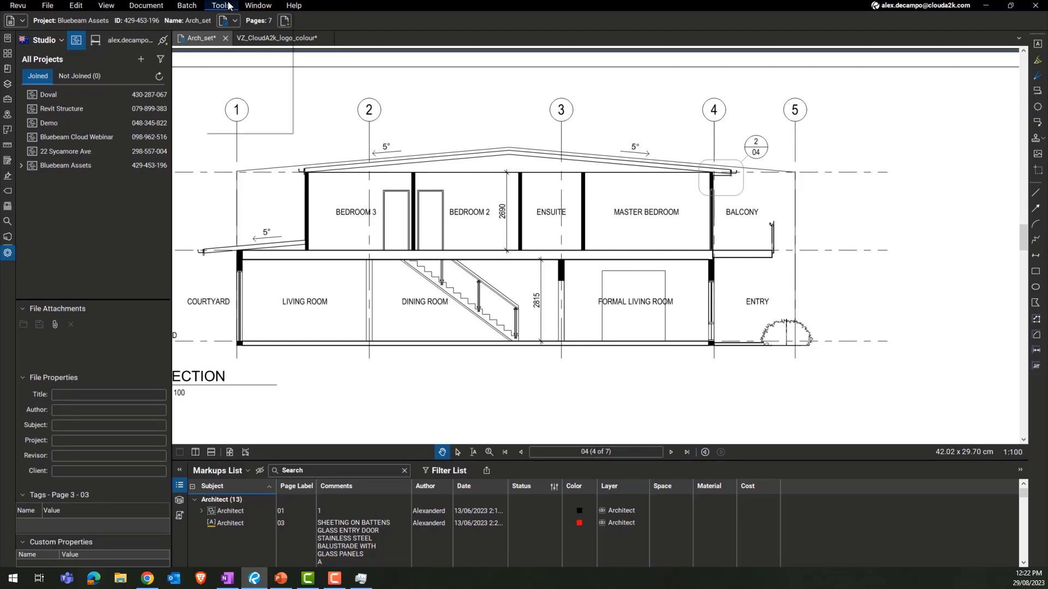
pyautogui.moveTo(286, 112)
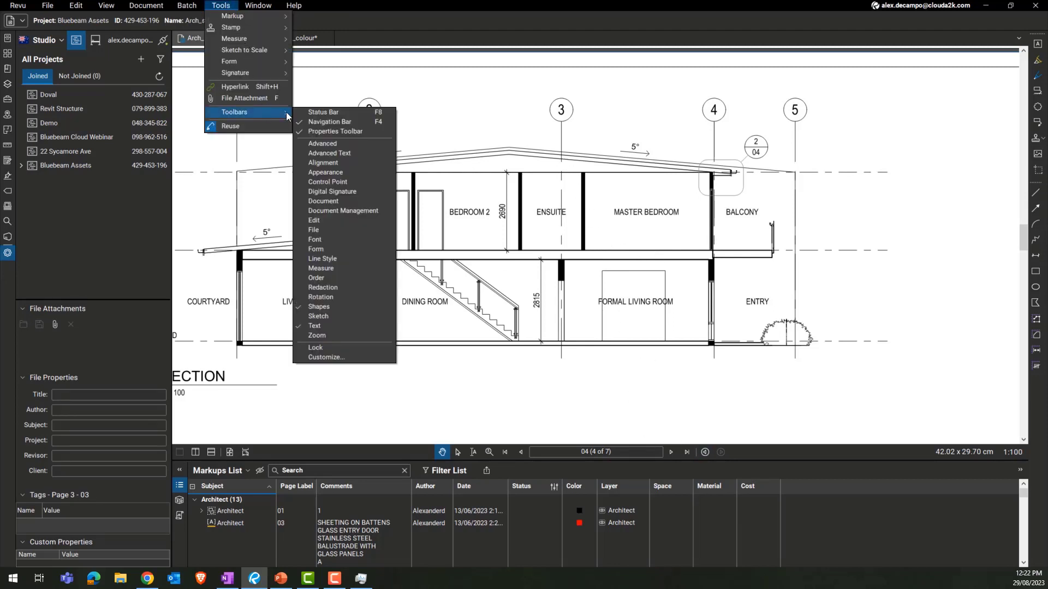
pyautogui.click(327, 112)
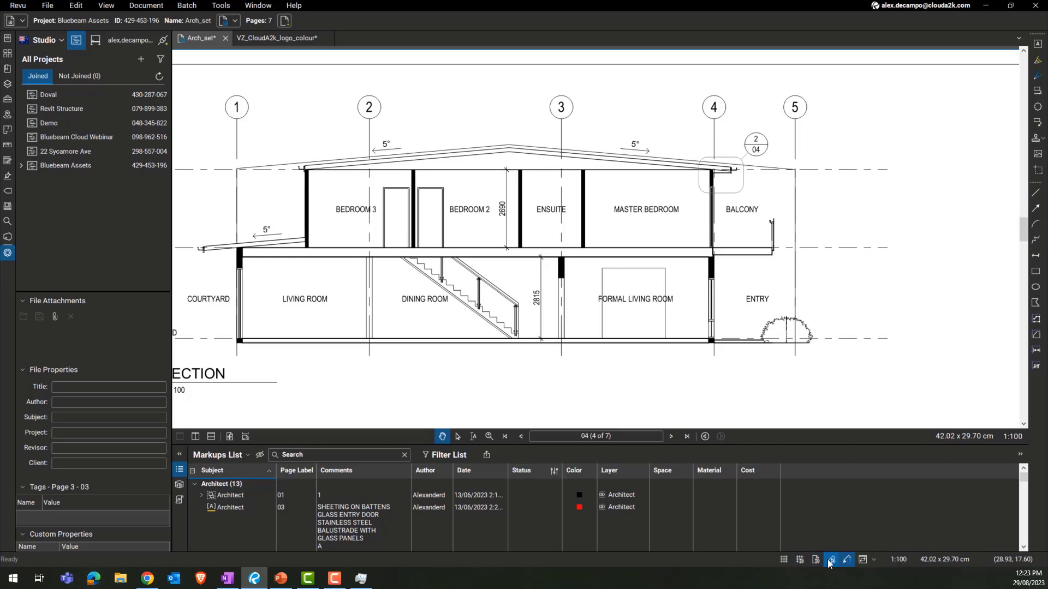
pyautogui.click(1034, 193)
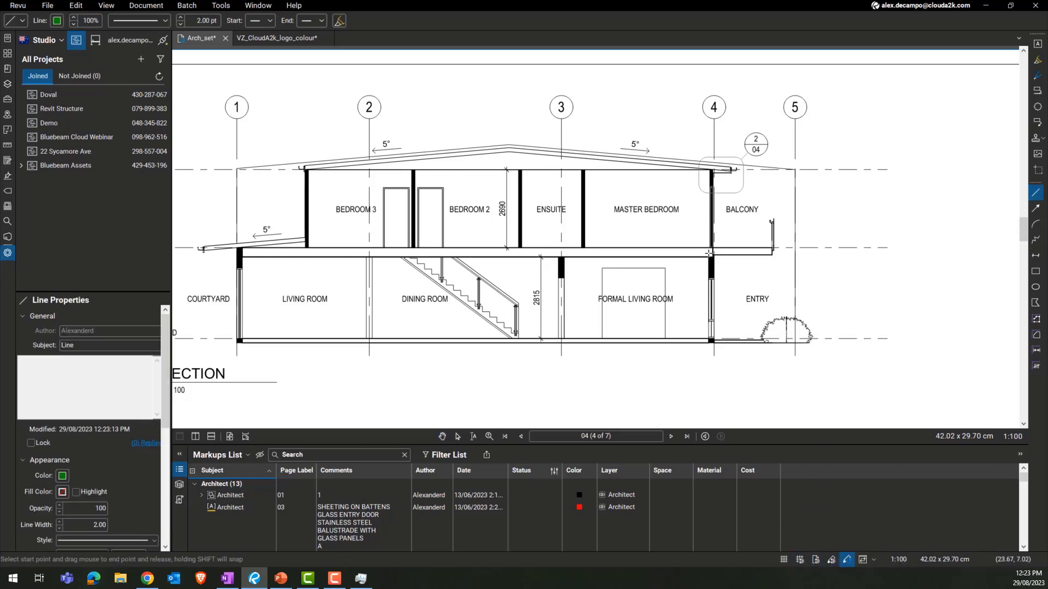
pyautogui.scroll(8, 707, 261)
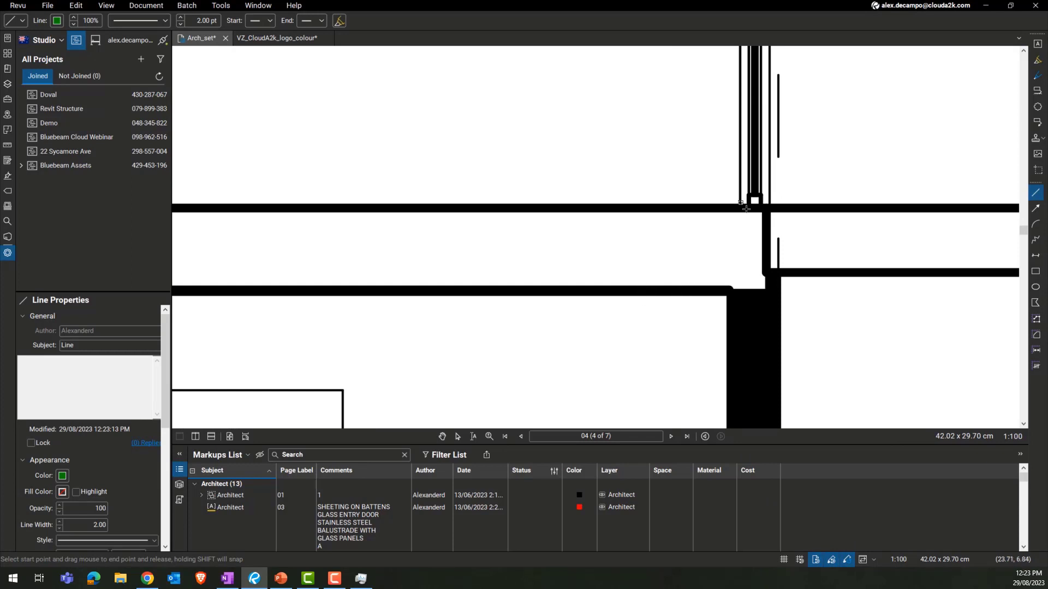
pyautogui.click(656, 293)
pyautogui.press('Escape')
pyautogui.press('Escape')
pyautogui.scroll(-3, 704, 304)
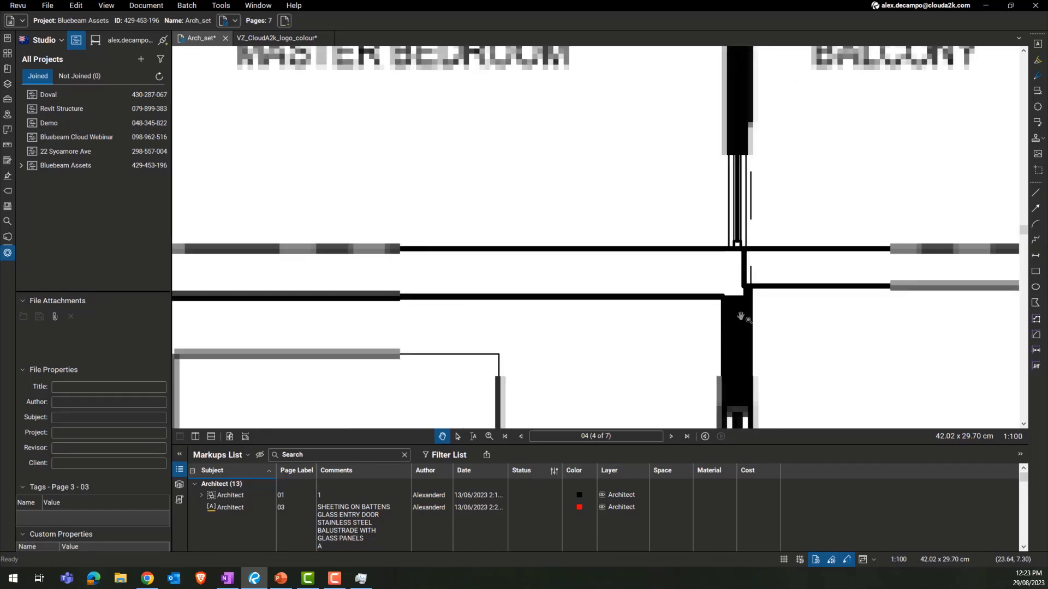
# Place a vertical length measurement from the lower to the upper floor line beneath the Master Bedroom, snapping to both lines.
pyautogui.click(1037, 350)
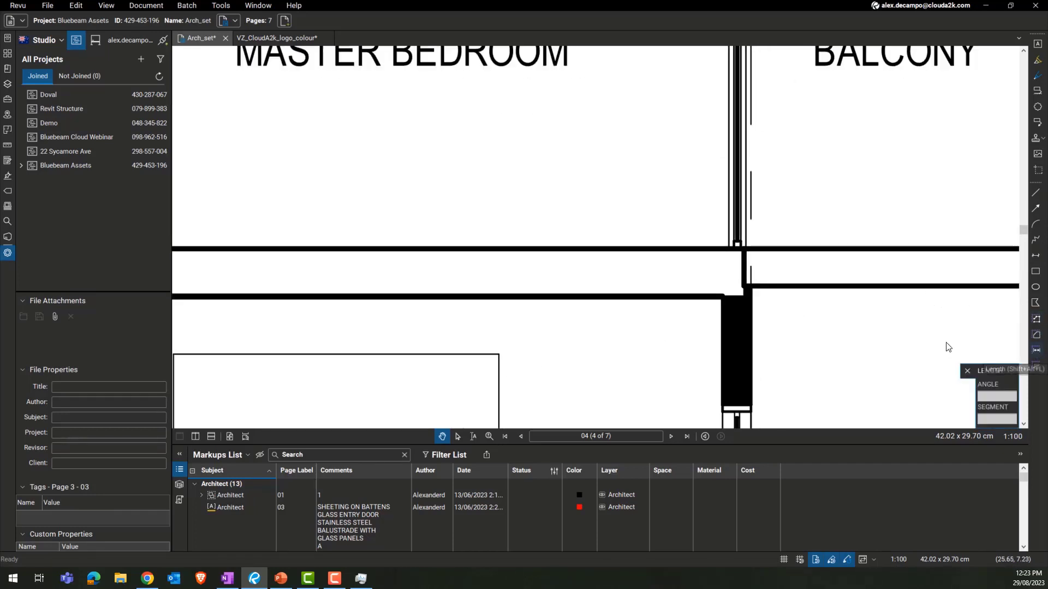
pyautogui.click(653, 295)
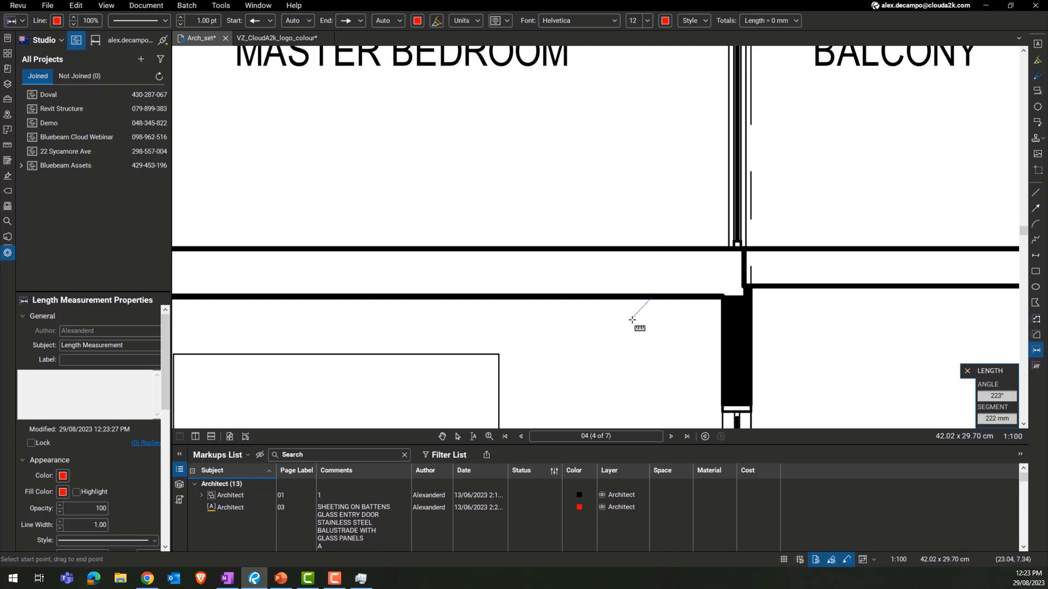
pyautogui.scroll(-1, 630, 317)
pyautogui.scroll(2, 652, 250)
pyautogui.scroll(1, 651, 250)
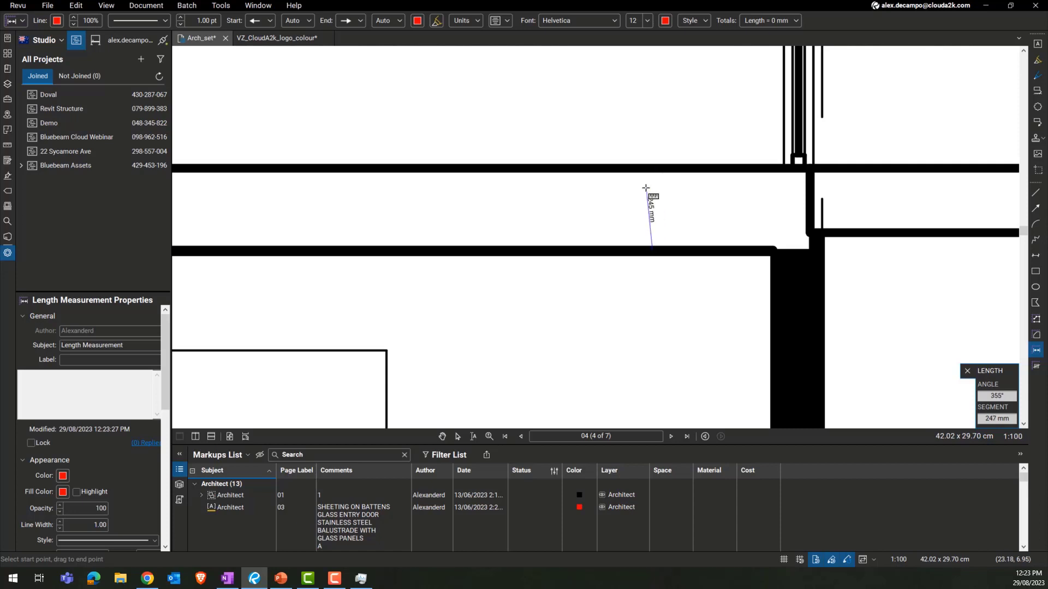
pyautogui.scroll(1, 650, 197)
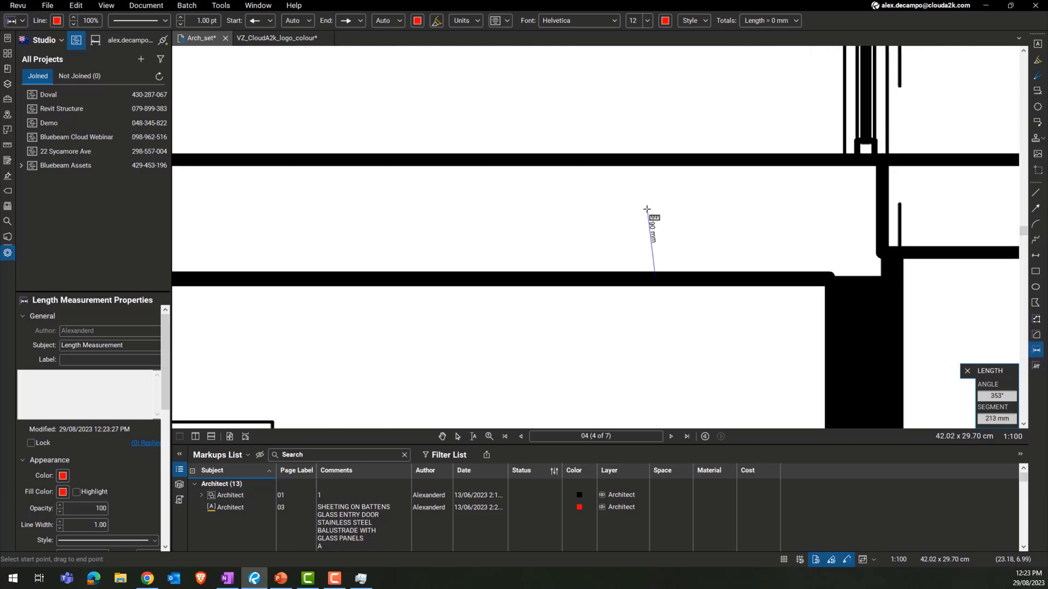
pyautogui.click(656, 161)
pyautogui.scroll(-6, 601, 277)
pyautogui.press('Escape')
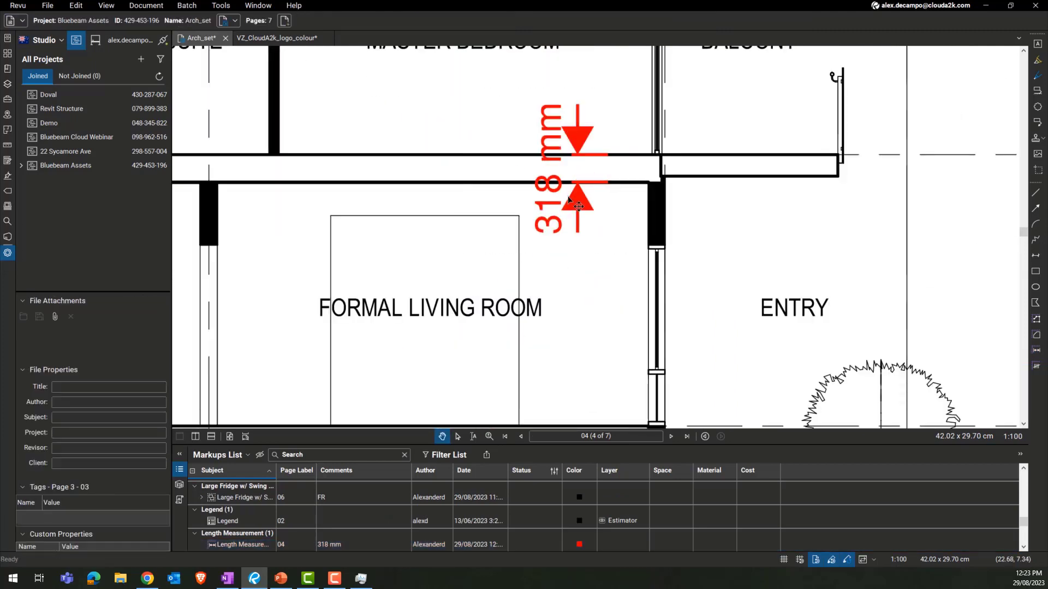
# Delete the length measurement on the floor beneath the Master Bedroom.
pyautogui.click(570, 200)
pyautogui.press('Delete')
pyautogui.scroll(-5, 557, 269)
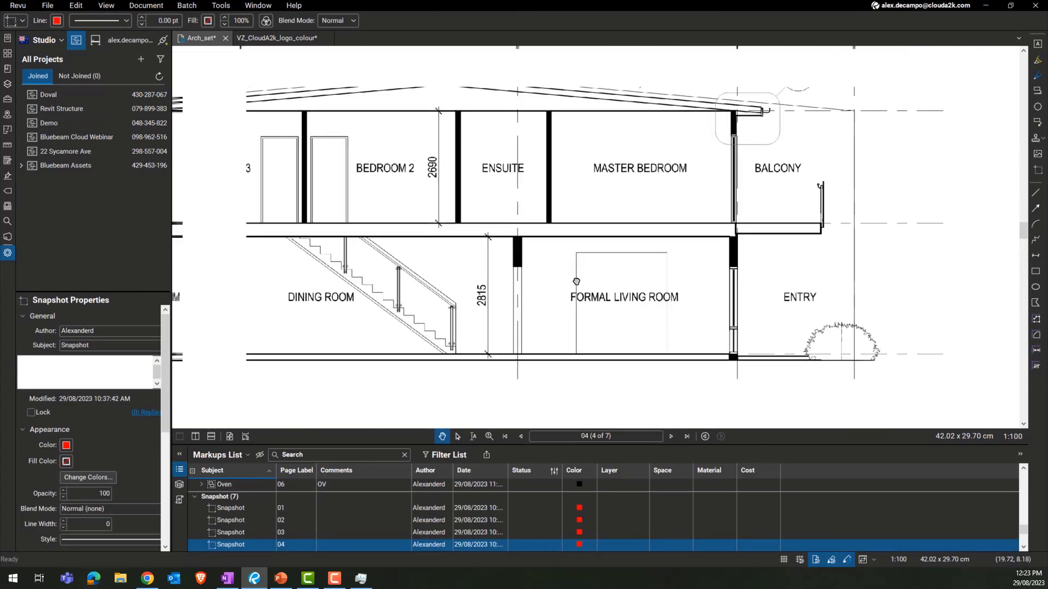
# Turn on the Alignment toolbar and dock it vertically in its own column beside the existing markup tools.
pyautogui.click(221, 7)
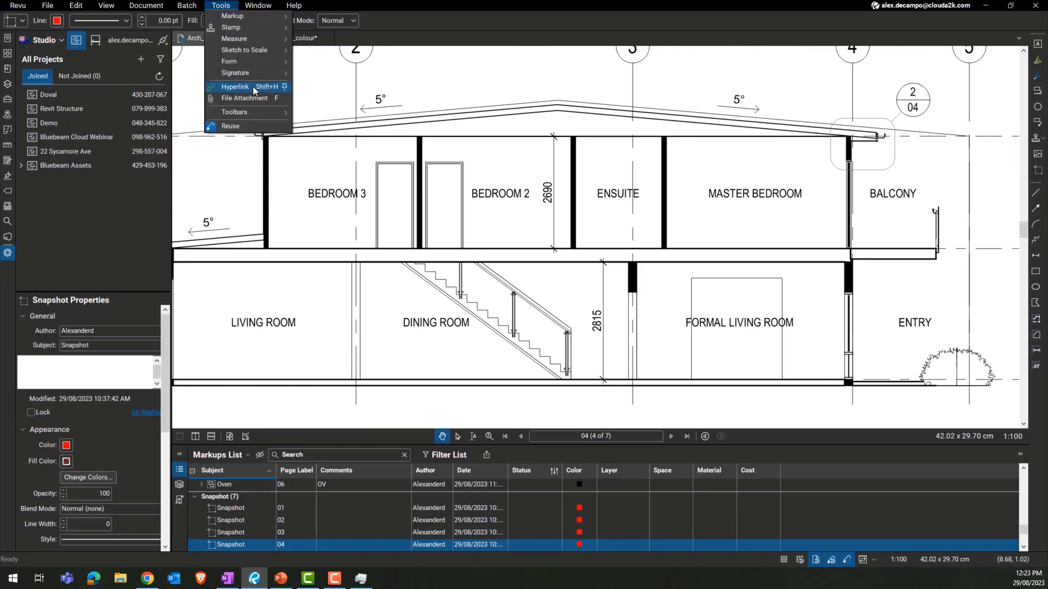
pyautogui.moveTo(277, 112)
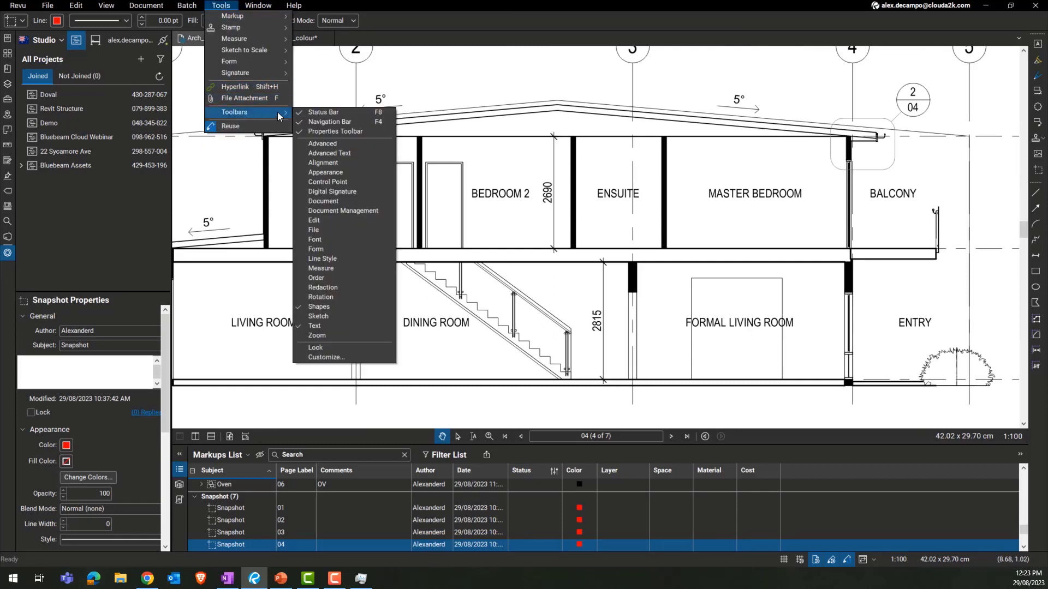
pyautogui.click(342, 166)
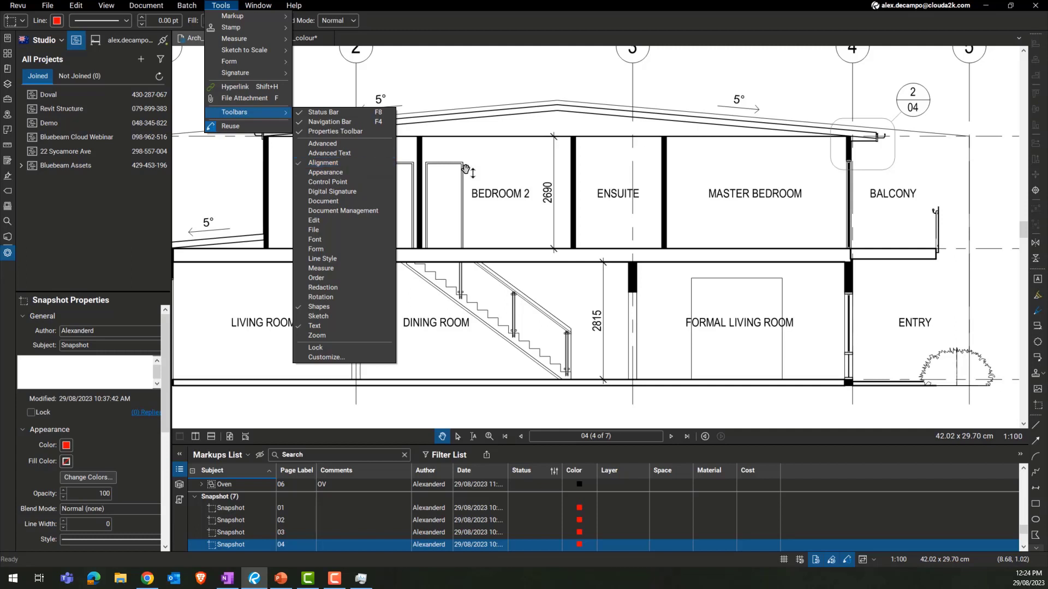
pyautogui.click(630, 108)
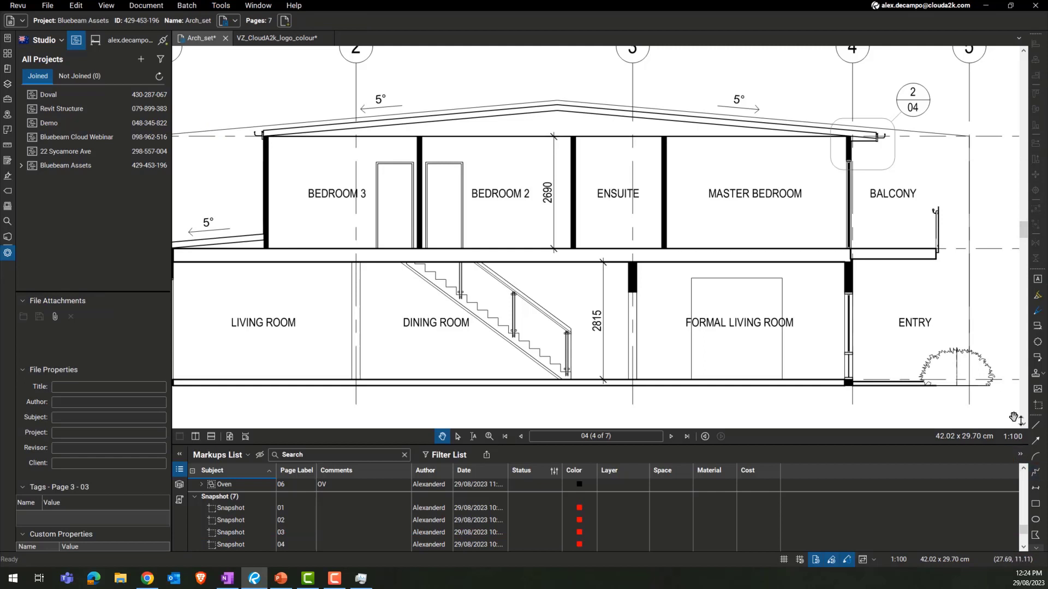
pyautogui.moveTo(1033, 33)
pyautogui.mouseDown()
pyautogui.moveTo(958, 55)
pyautogui.moveTo(816, 136)
pyautogui.moveTo(1026, 51)
pyautogui.mouseUp()
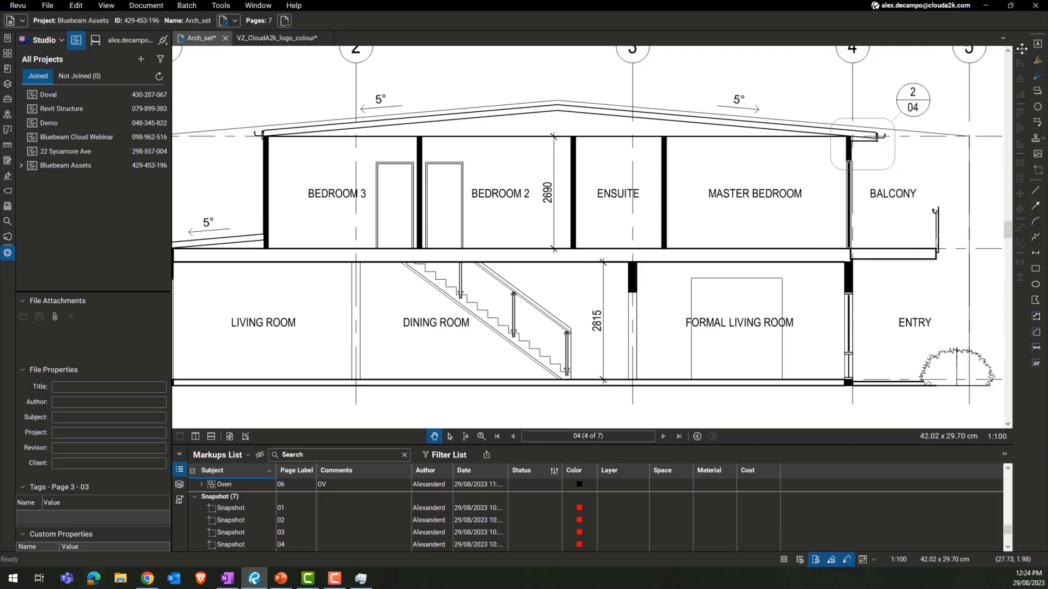
# Dock the Alignment toolbar horizontally above the document, and return it to the vertical column beside the markup tools.
pyautogui.moveTo(1021, 49)
pyautogui.mouseDown()
pyautogui.moveTo(1035, 40)
pyautogui.moveTo(817, 415)
pyautogui.moveTo(633, 491)
pyautogui.moveTo(545, 564)
pyautogui.moveTo(440, 566)
pyautogui.moveTo(461, 561)
pyautogui.moveTo(460, 548)
pyautogui.moveTo(404, 548)
pyautogui.moveTo(64, 361)
pyautogui.moveTo(11, 350)
pyautogui.moveTo(7, 306)
pyautogui.moveTo(21, 98)
pyautogui.moveTo(415, 18)
pyautogui.moveTo(300, 18)
pyautogui.moveTo(423, 18)
pyautogui.mouseUp()
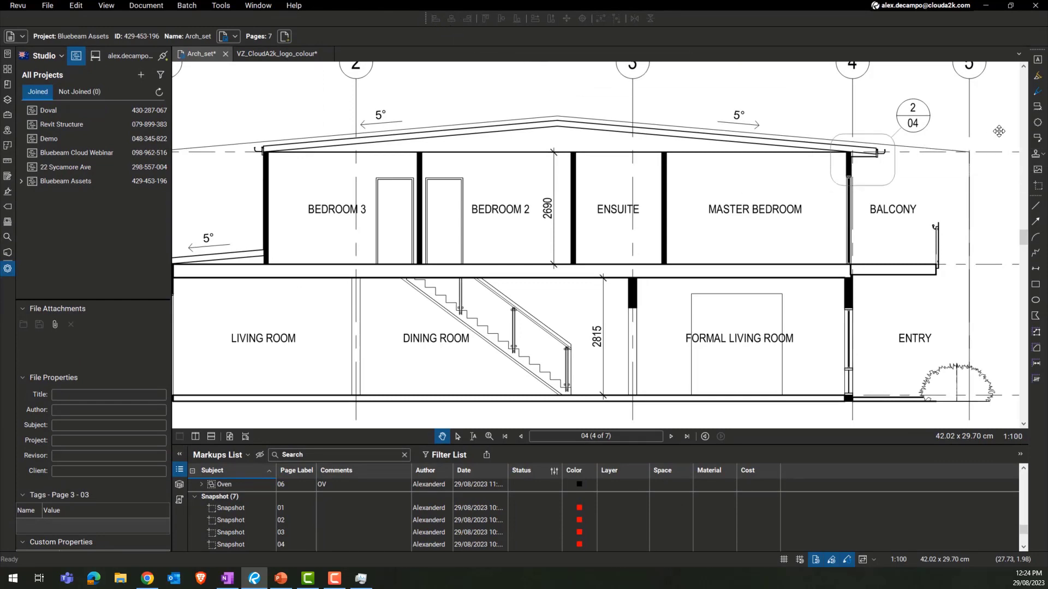
pyautogui.moveTo(999, 131); pyautogui.dragTo(1023, 35)
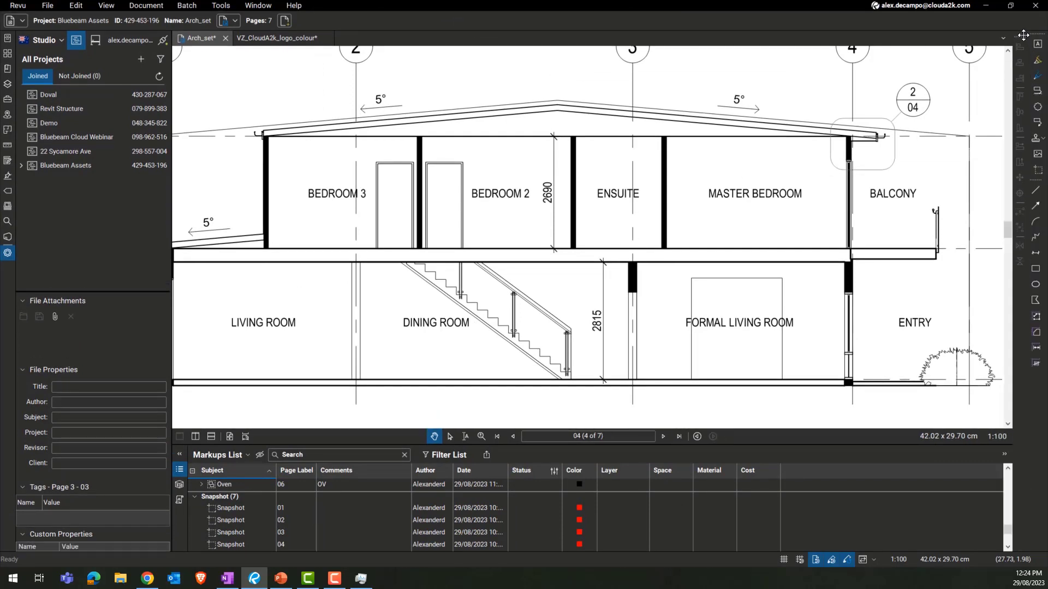
pyautogui.moveTo(702, 211)
pyautogui.mouseDown()
pyautogui.moveTo(713, 167)
pyautogui.moveTo(639, 248)
pyautogui.mouseUp()
pyautogui.scroll(-3, 571, 218)
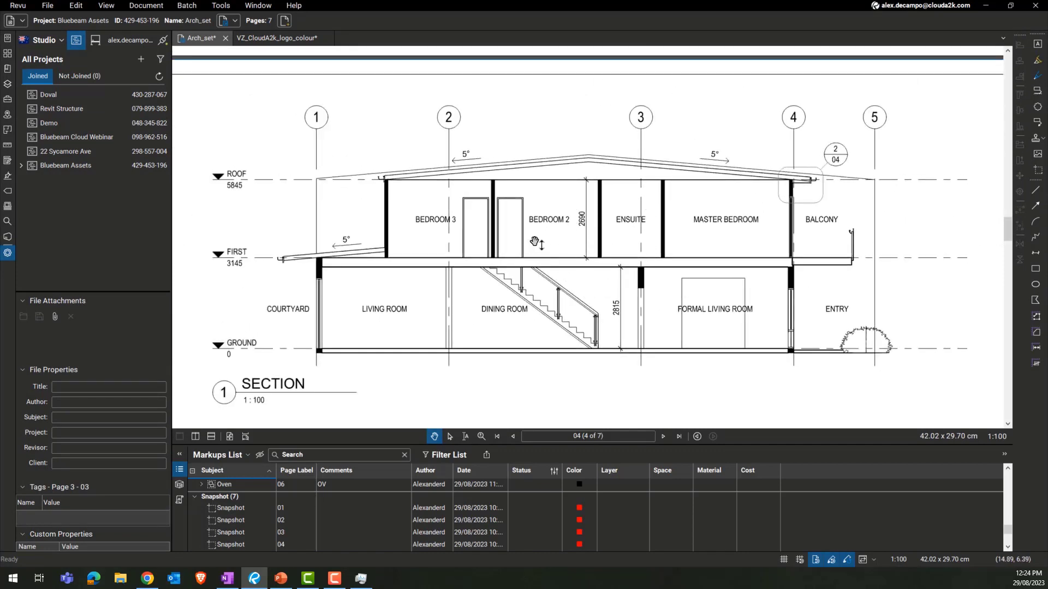
# Search the tools and commands finder for "line" and clear the search text.
pyautogui.click(293, 5)
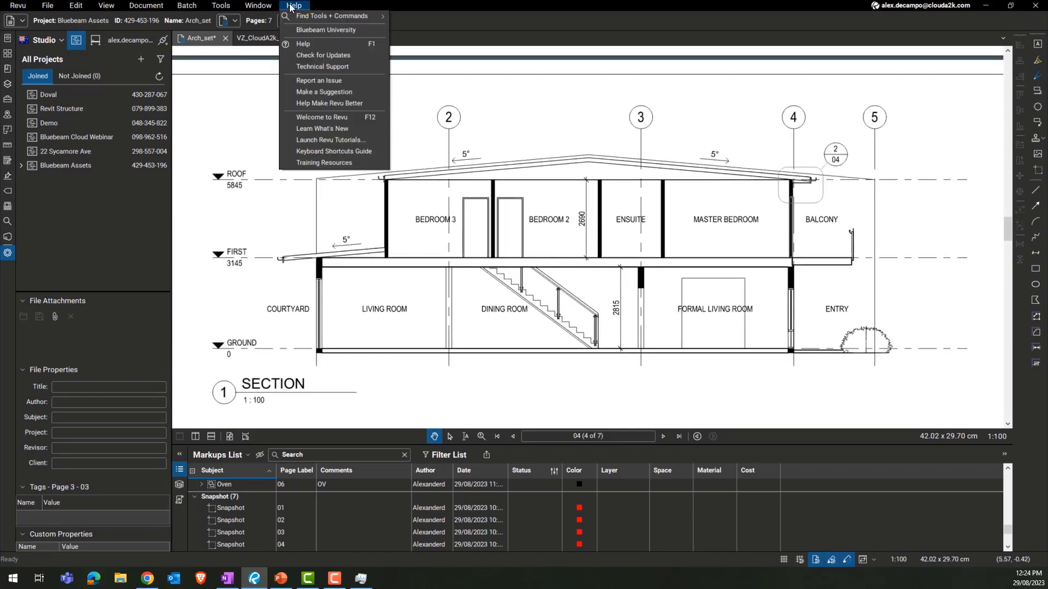
pyautogui.moveTo(325, 16)
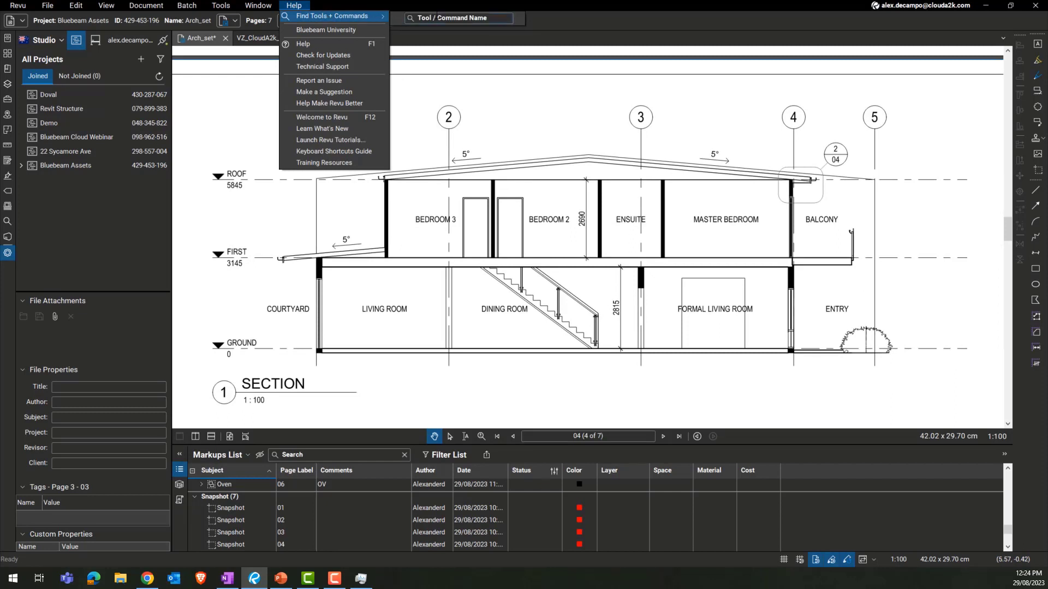
pyautogui.click(467, 18)
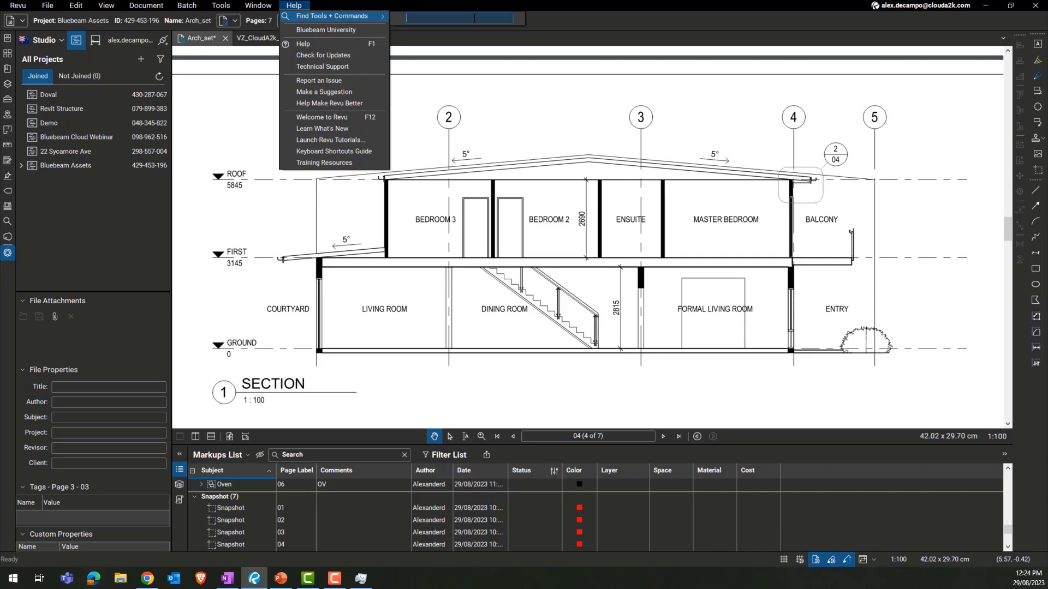
pyautogui.write('line')
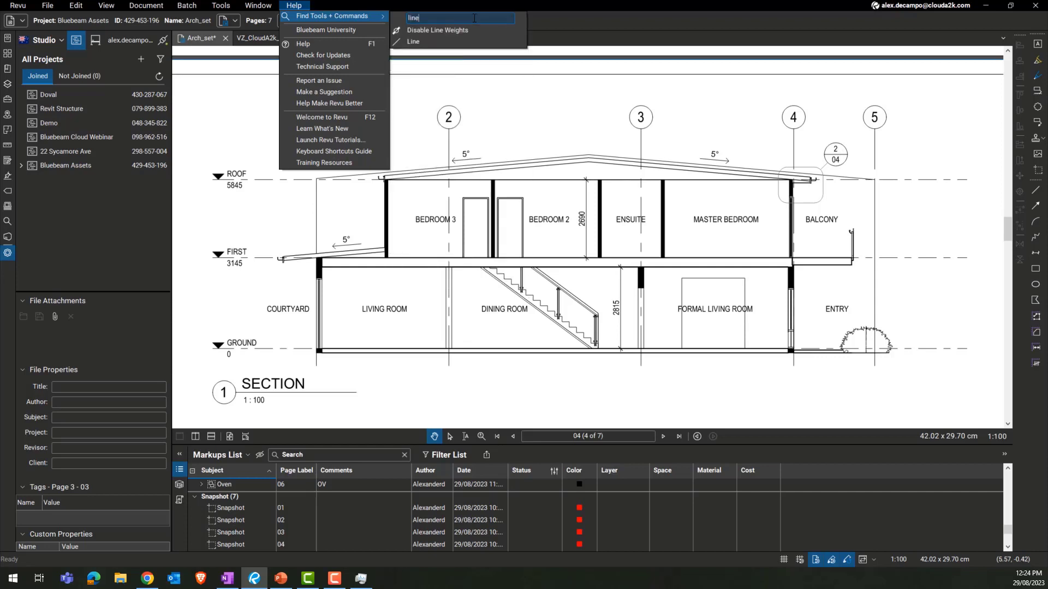
pyautogui.press('BackSpace')
pyautogui.press('BackSpace')
pyautogui.press('BackSpace')
pyautogui.press('BackSpace')
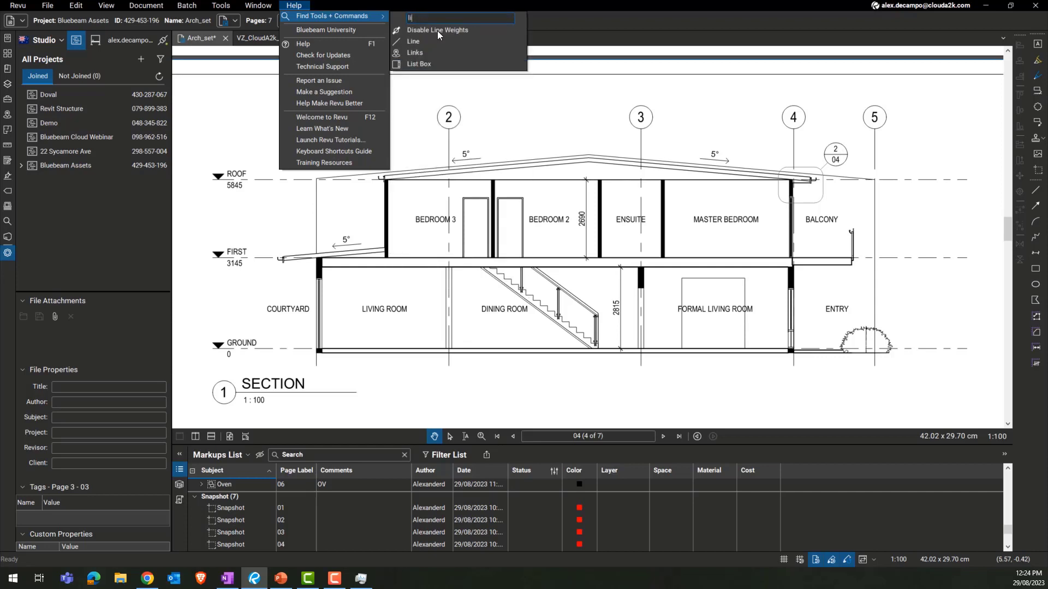
# Find the Cloud tool by searching for "cloud" and draw a rectangular cloud around grid bubble 2 on the section.
pyautogui.write('cloud')
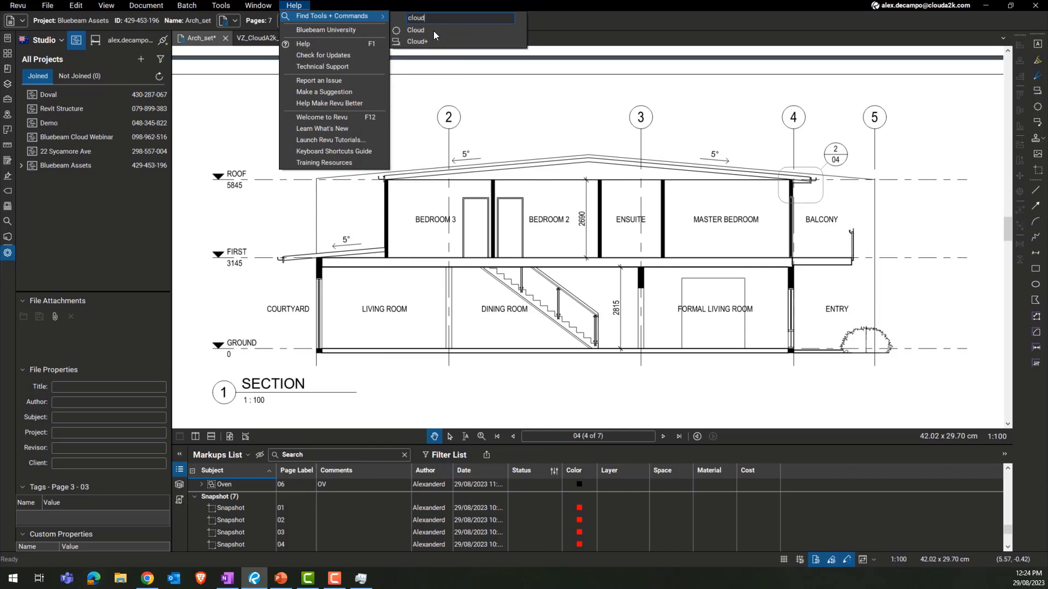
pyautogui.click(417, 34)
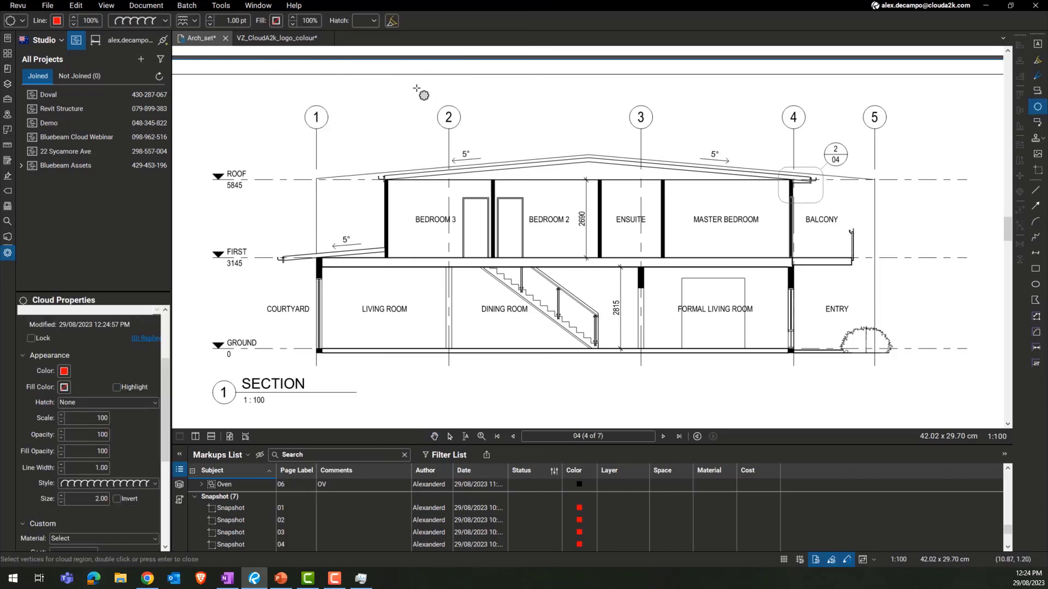
pyautogui.moveTo(411, 97); pyautogui.dragTo(495, 151)
pyautogui.press('Escape')
# Delete the cloud markup around grid bubble 2.
pyautogui.click(413, 126)
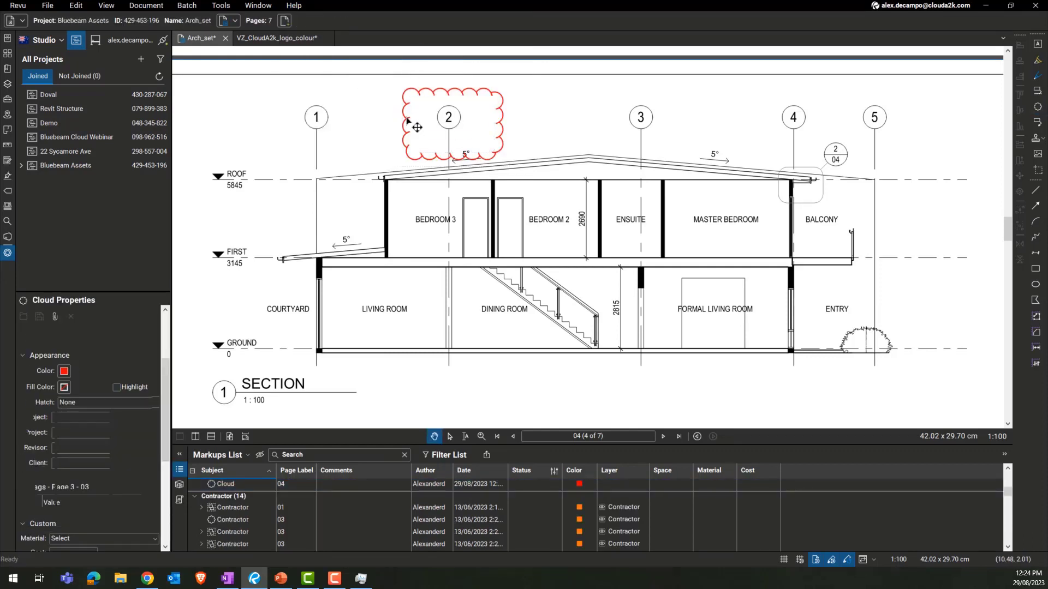
pyautogui.press('Delete')
# Search the tools and commands finder for "align" and dismiss the list without choosing a command.
pyautogui.click(294, 5)
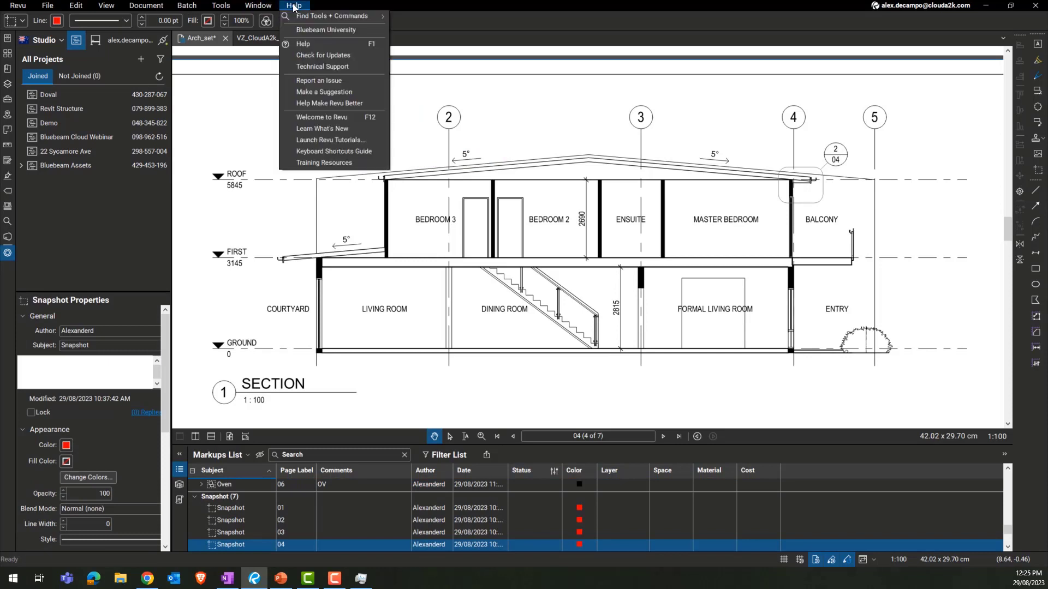
pyautogui.moveTo(334, 20)
pyautogui.click(424, 18)
pyautogui.write('align')
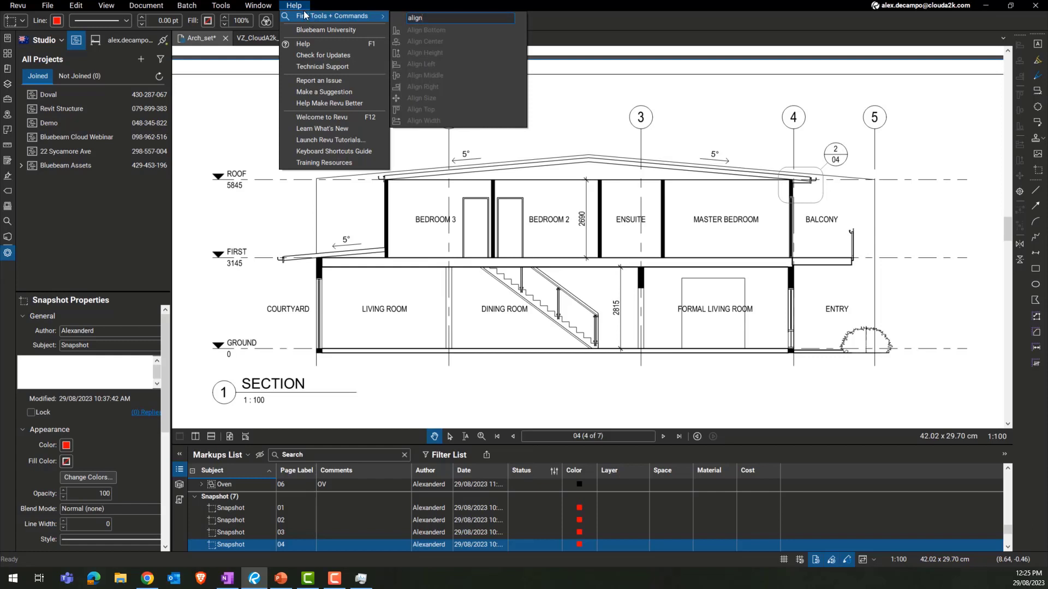
pyautogui.click(362, 88)
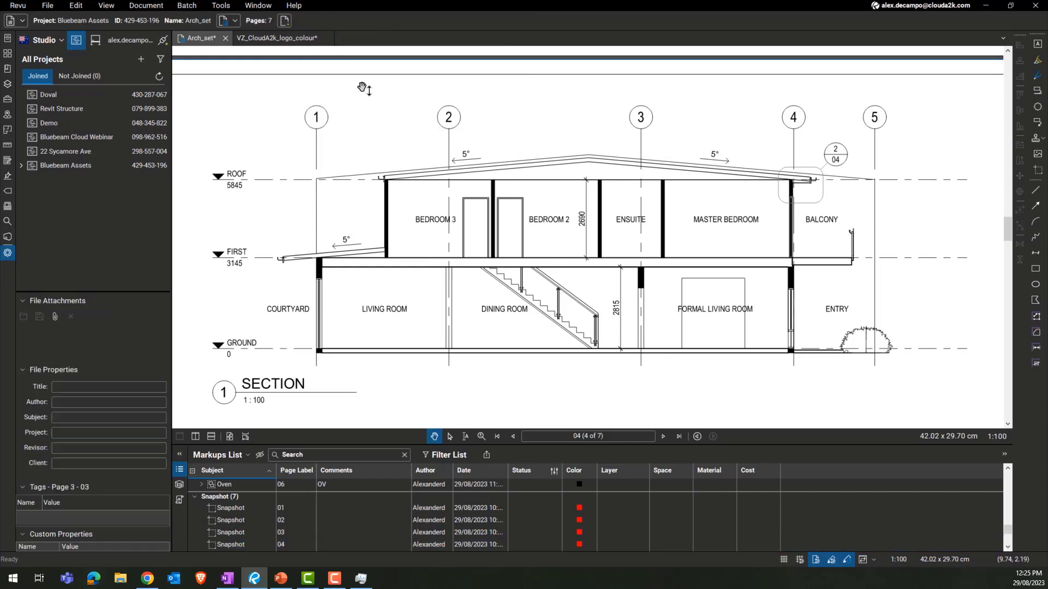
# Open the Keyboard Shortcuts Guide and examine the shortcuts listed for the Markup tools.
pyautogui.click(294, 5)
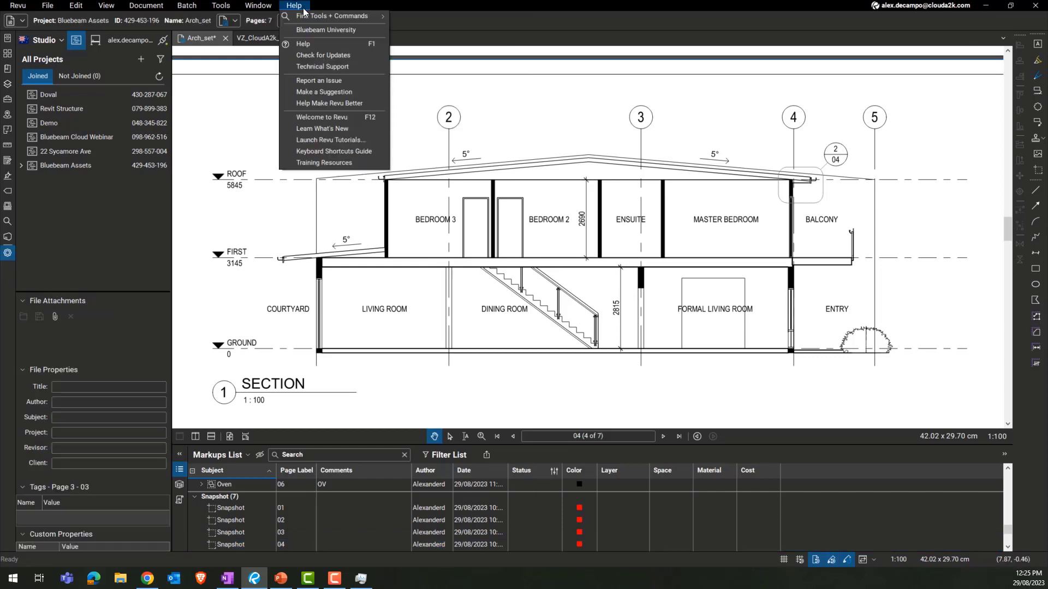
pyautogui.click(330, 149)
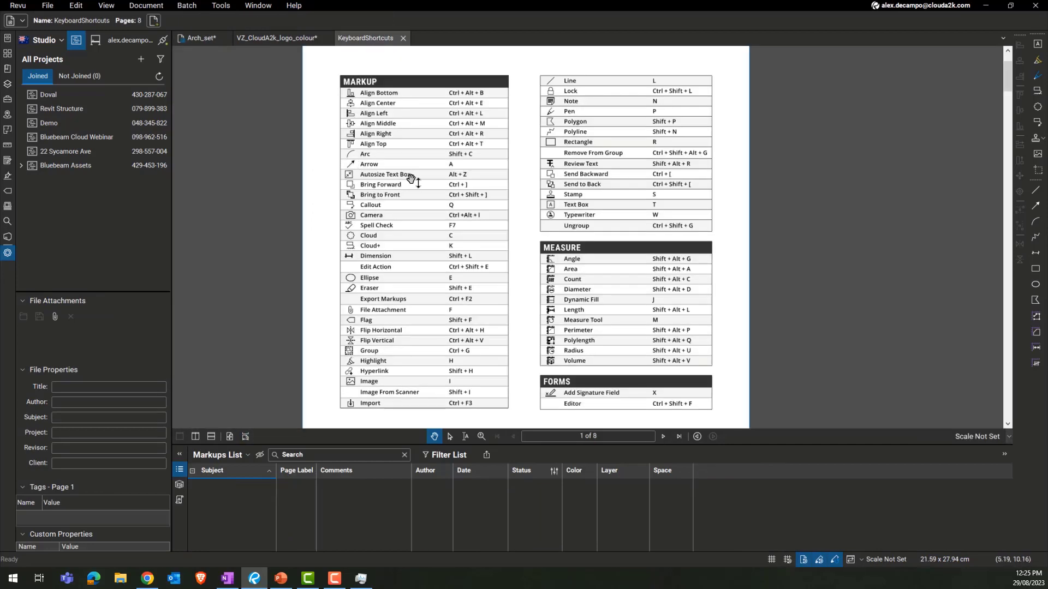
pyautogui.moveTo(421, 159); pyautogui.dragTo(417, 217)
pyautogui.scroll(5, 412, 155)
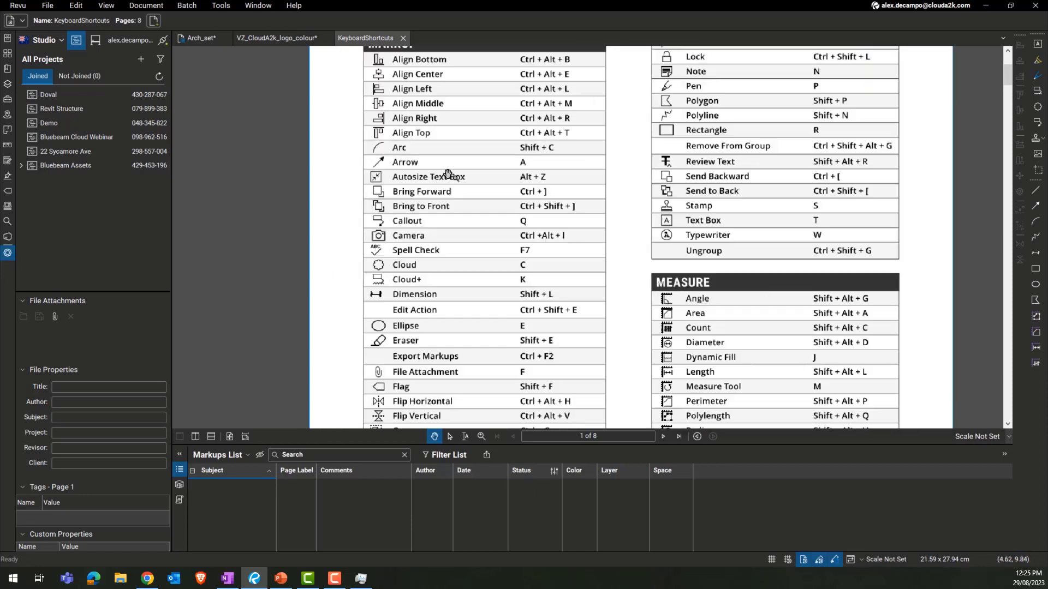
pyautogui.moveTo(446, 135); pyautogui.dragTo(444, 158)
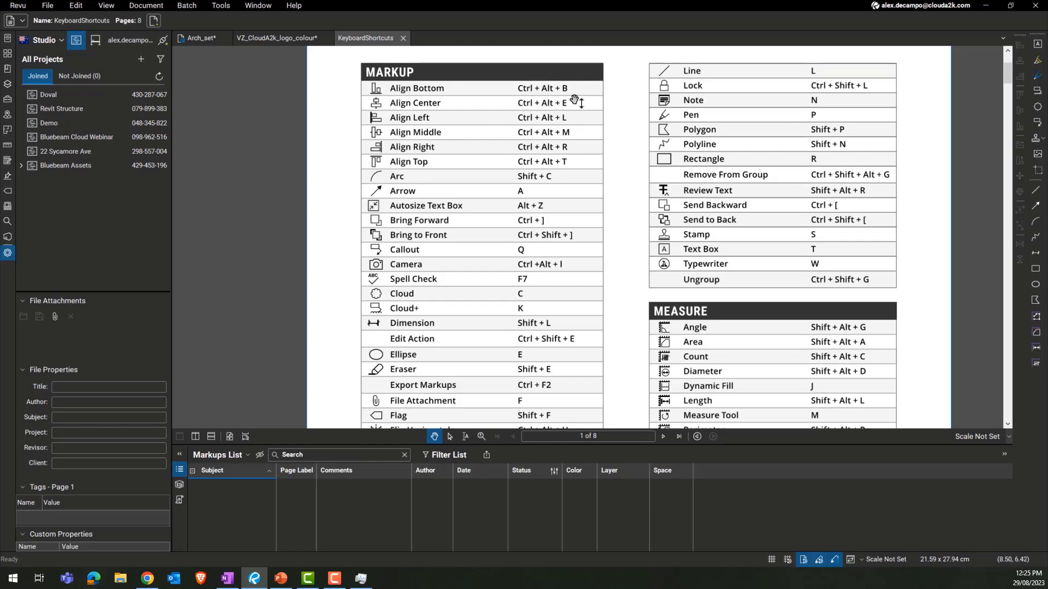
pyautogui.press('v')
pyautogui.moveTo(534, 102); pyautogui.dragTo(516, 110)
pyautogui.scroll(-2, 487, 159)
pyautogui.moveTo(466, 207); pyautogui.dragTo(483, 185)
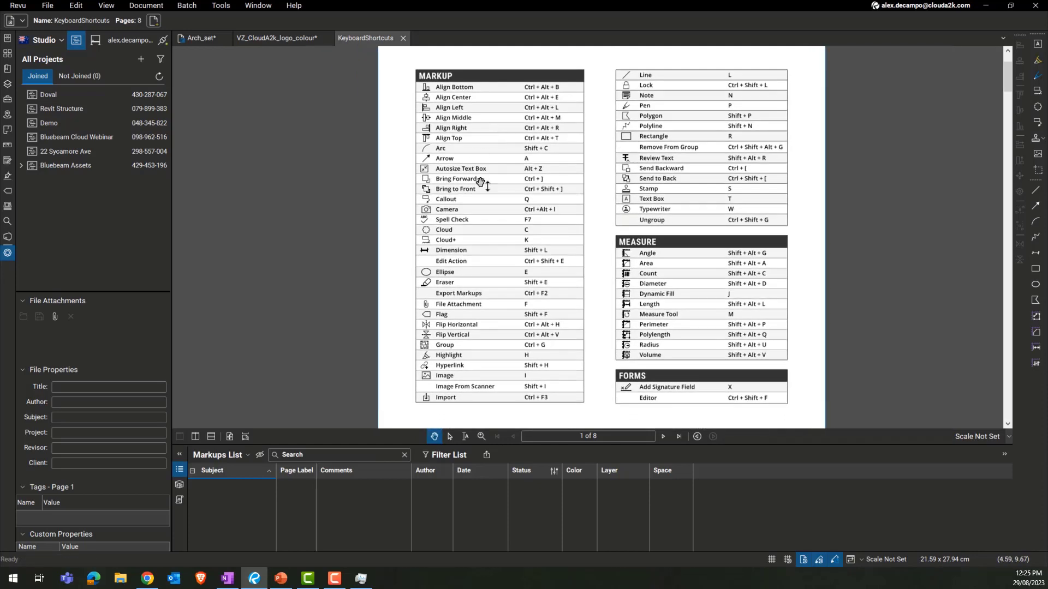
pyautogui.scroll(1, 501, 280)
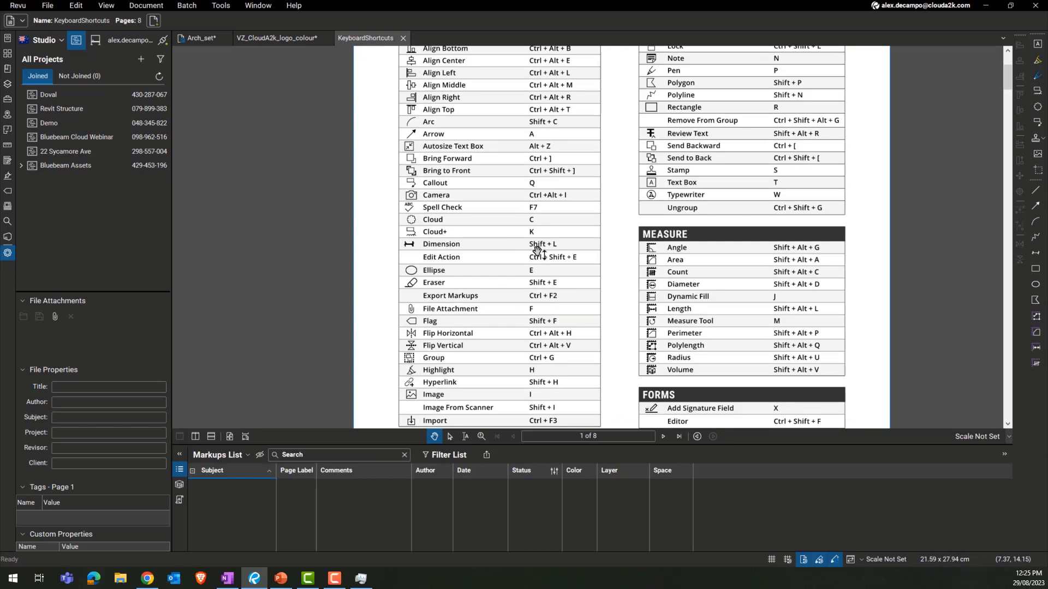
# Draw a diagonal dimension markup beside the Dimension row of the Markup shortcuts table and delete it.
pyautogui.hotkey('shift', 'l')
pyautogui.moveTo(580, 223)
pyautogui.mouseDown()
pyautogui.moveTo(581, 272)
pyautogui.moveTo(577, 215)
pyautogui.moveTo(579, 241)
pyautogui.moveTo(541, 289)
pyautogui.mouseUp()
pyautogui.click(586, 240)
pyautogui.click(585, 245)
pyautogui.press('Delete')
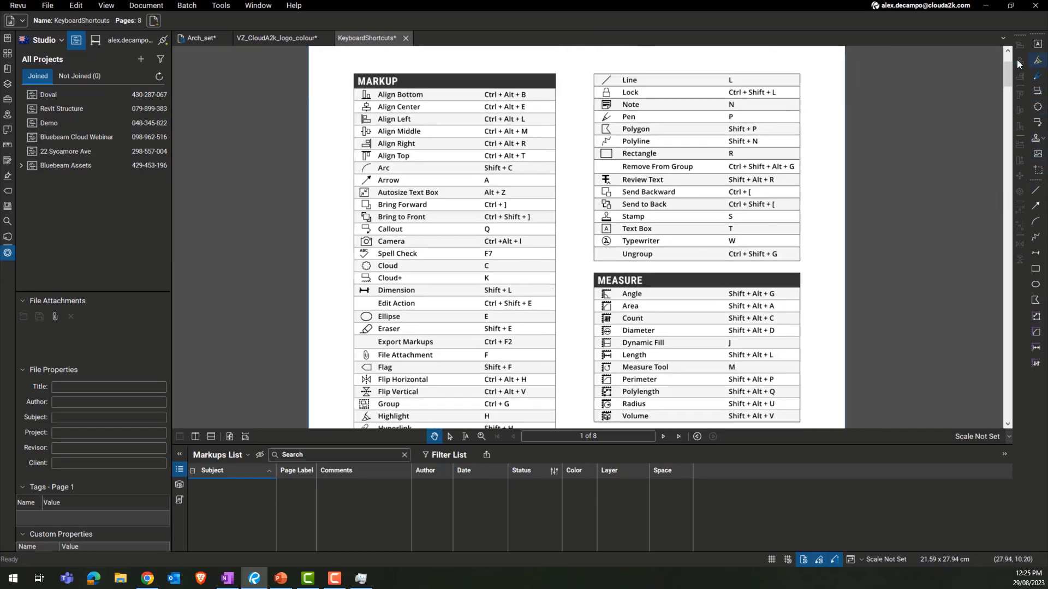
pyautogui.rightClick(464, 157)
pyautogui.click(644, 179)
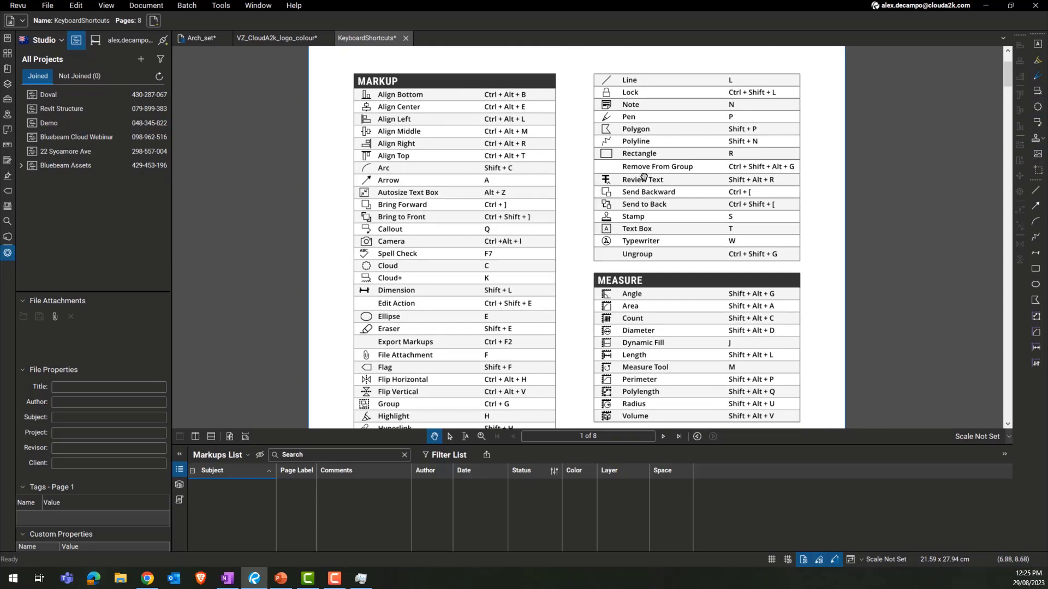
# Look over the Measure and Forms shortcut tables, and close the KeyboardShortcuts guide without saving changes.
pyautogui.moveTo(579, 222); pyautogui.dragTo(552, 122)
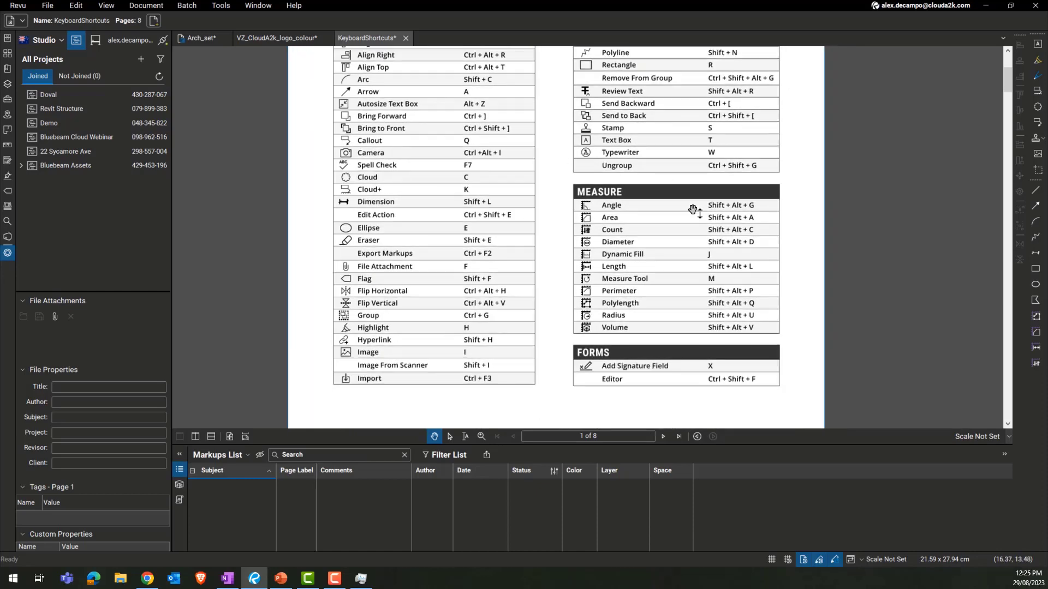
pyautogui.moveTo(555, 206); pyautogui.dragTo(565, 273)
pyautogui.click(405, 38)
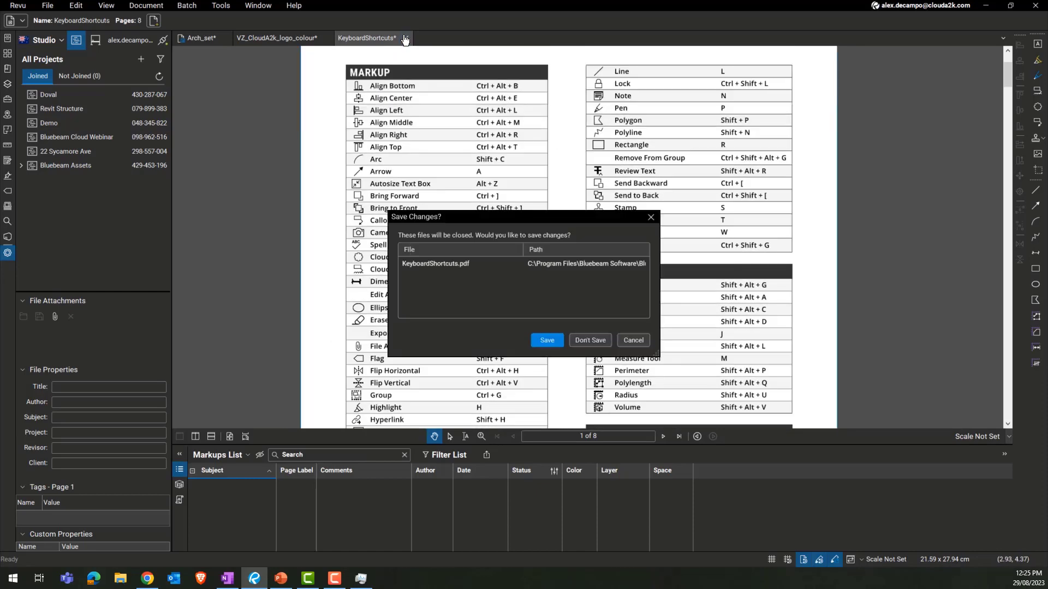
pyautogui.click(580, 342)
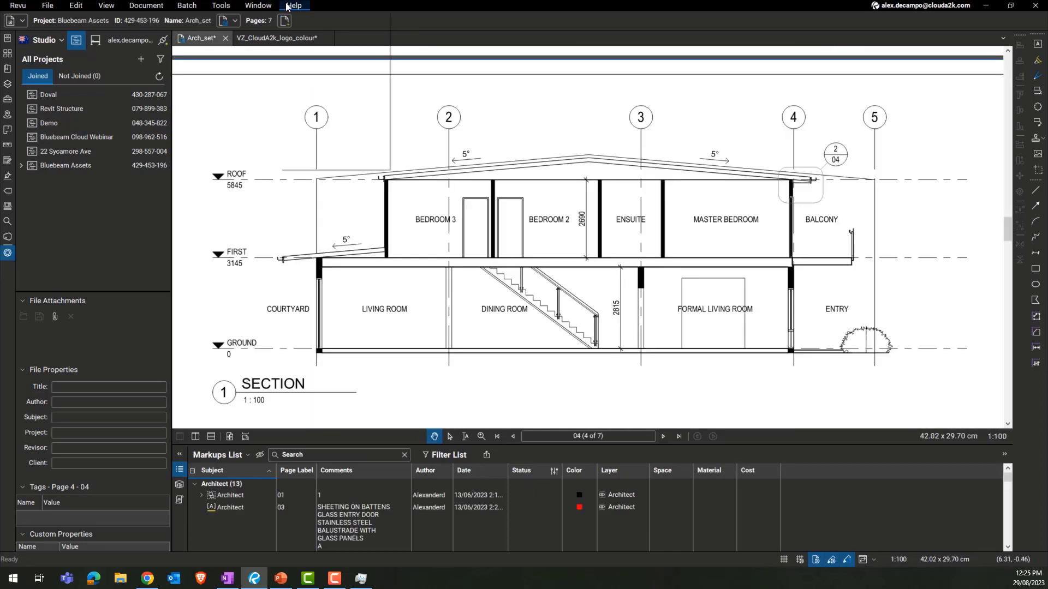
# Launch the Revu Tutorials and browse the Quantity Takeoff, Collaborative Review and Document Management topics.
pyautogui.click(289, 6)
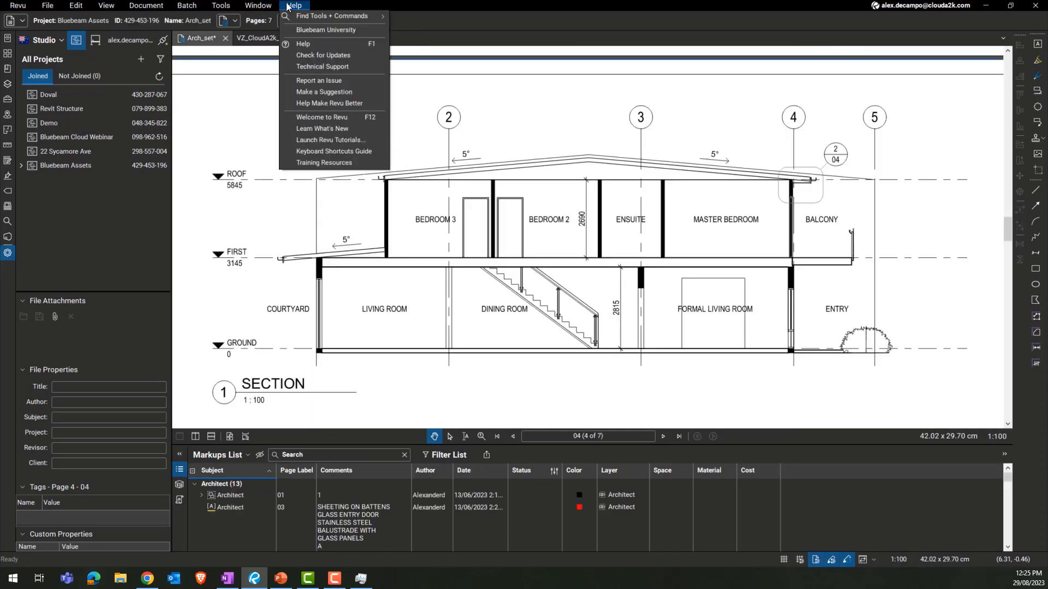
pyautogui.click(337, 138)
pyautogui.click(329, 214)
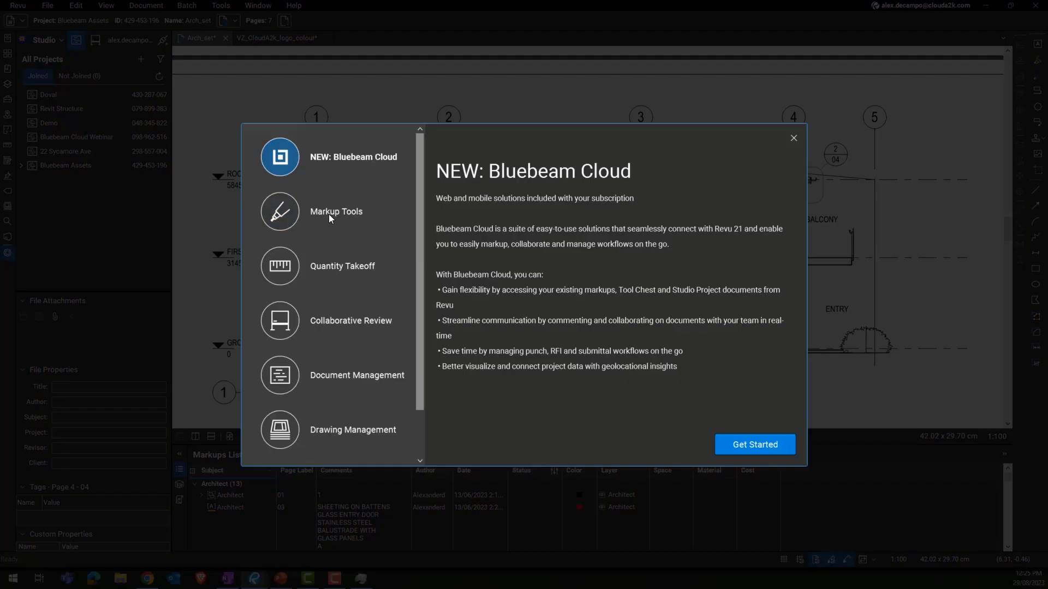
pyautogui.click(335, 267)
pyautogui.click(348, 316)
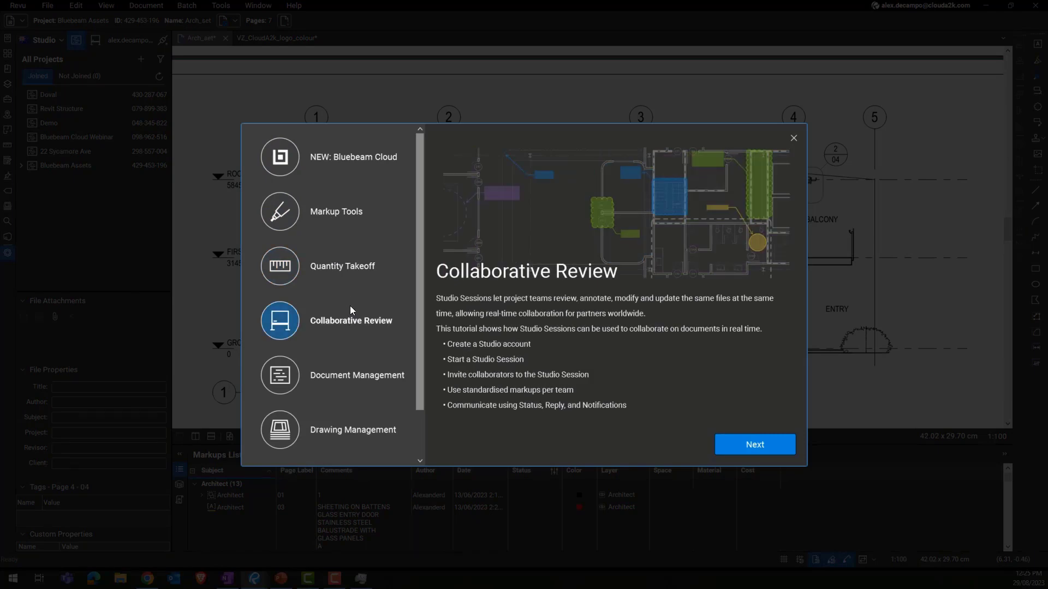
pyautogui.scroll(-1, 349, 305)
pyautogui.click(339, 319)
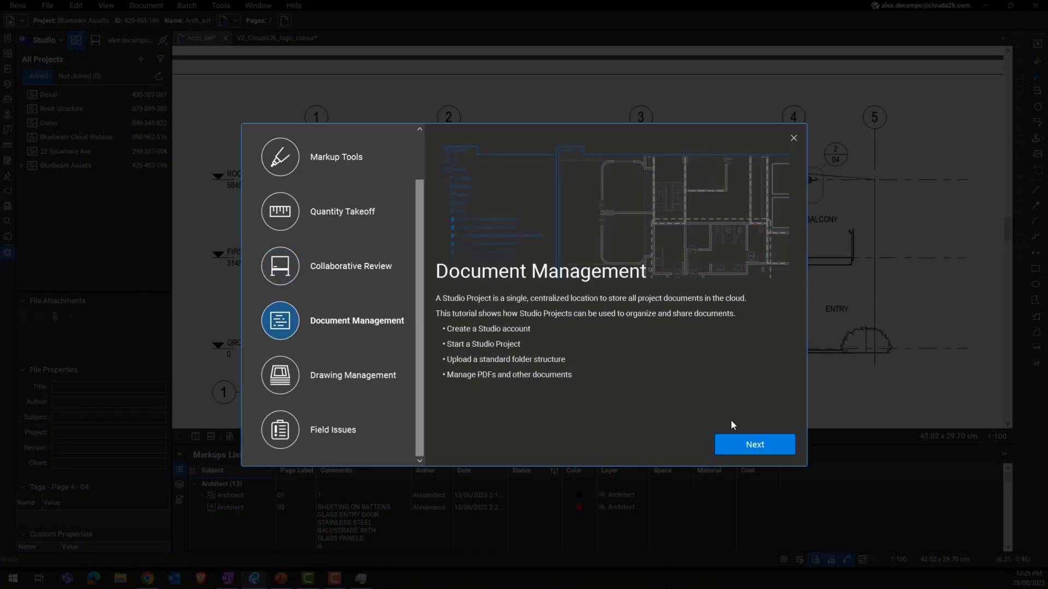
# Start the Document Management tutorial video and close the tutorial.
pyautogui.click(735, 440)
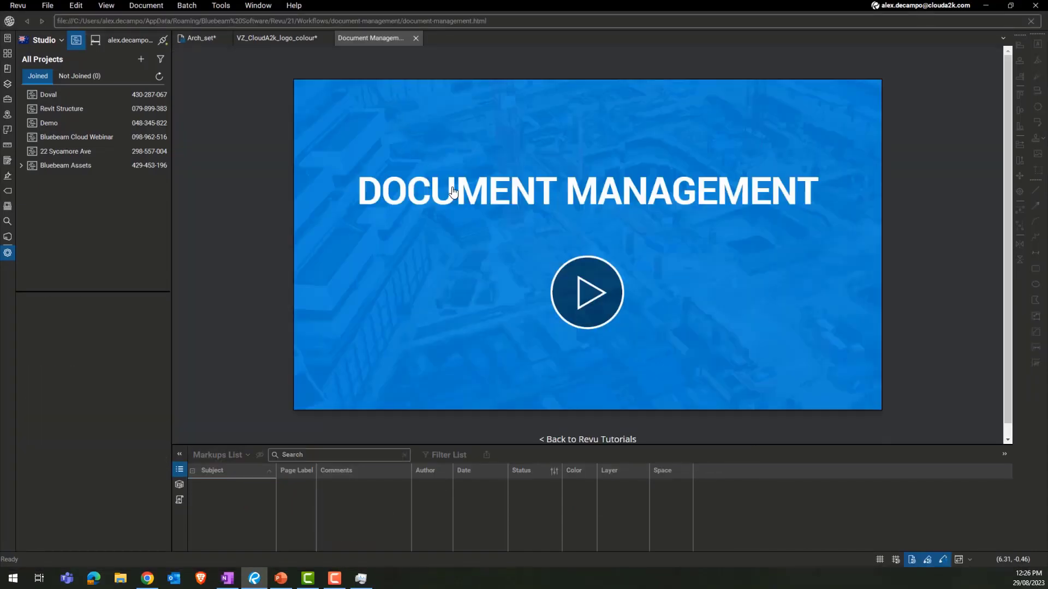
pyautogui.click(589, 291)
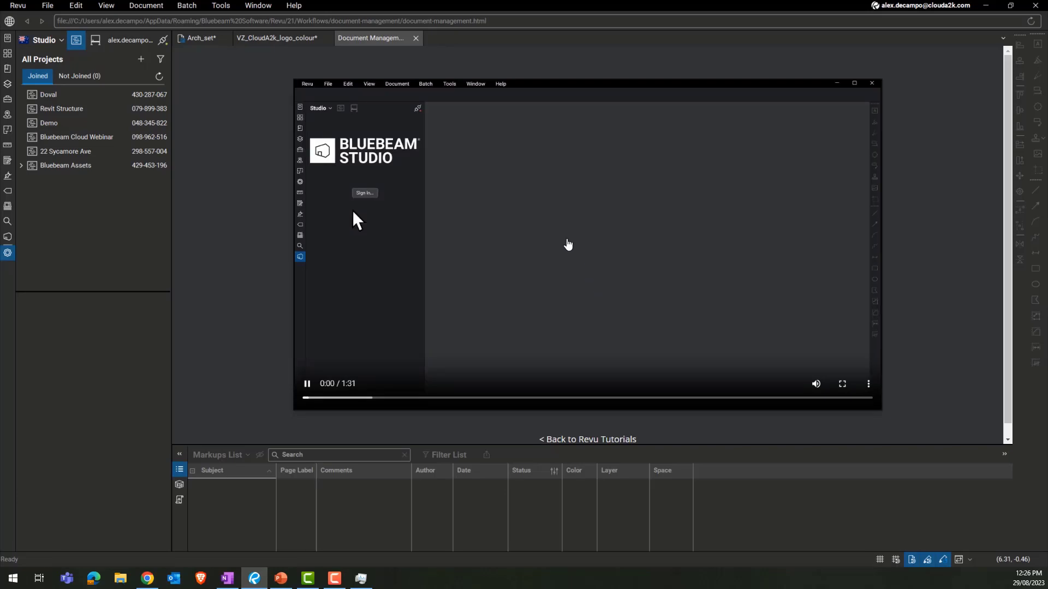
pyautogui.click(416, 38)
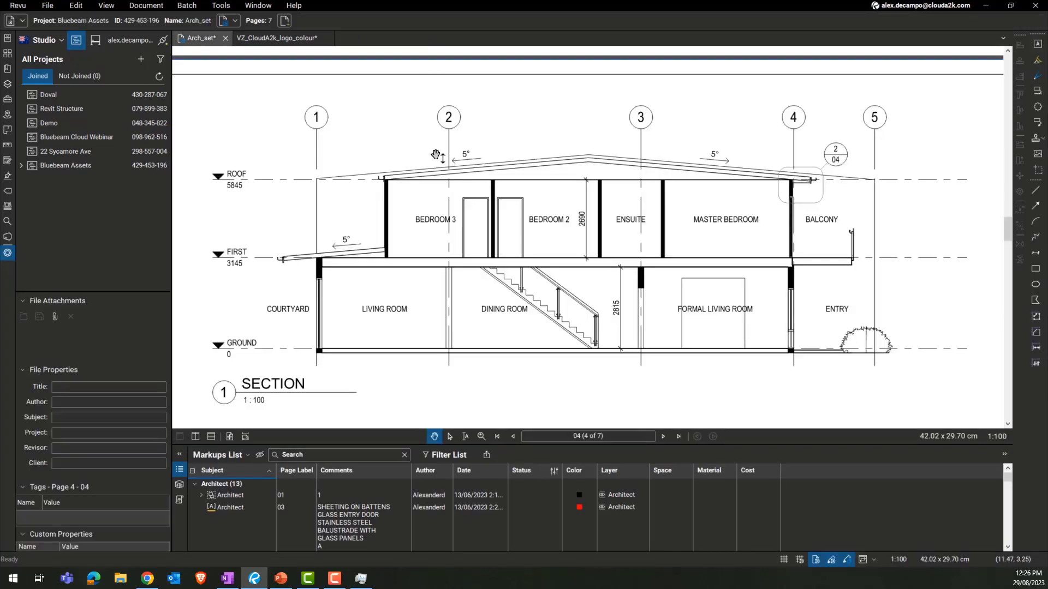
# Close the VZ_CloudA2k_logo_colour document without saving changes, leaving the Arch_set section drawing in view.
pyautogui.scroll(-4, 436, 156)
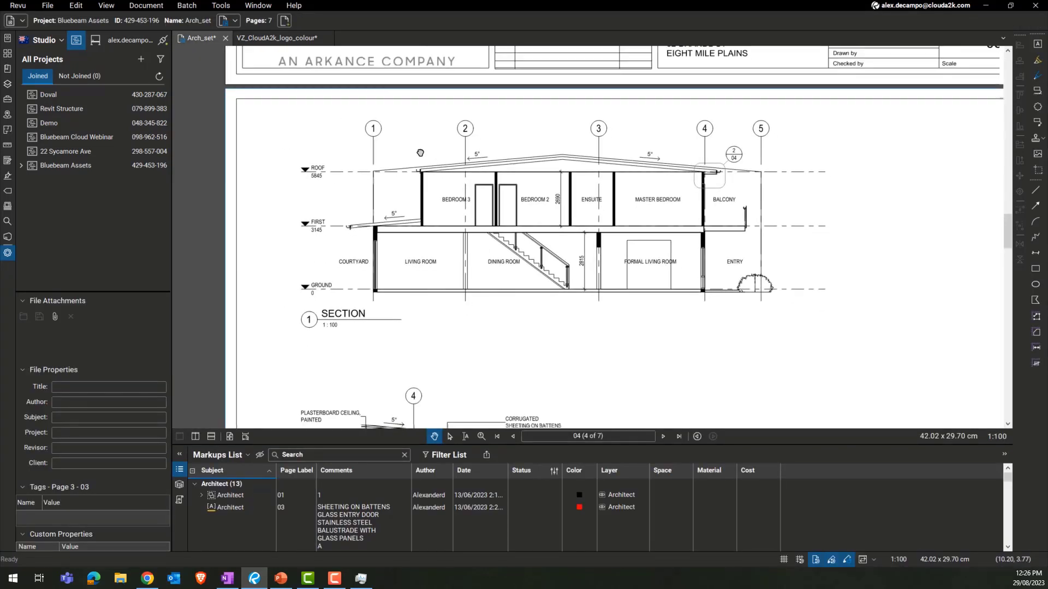
pyautogui.click(302, 37)
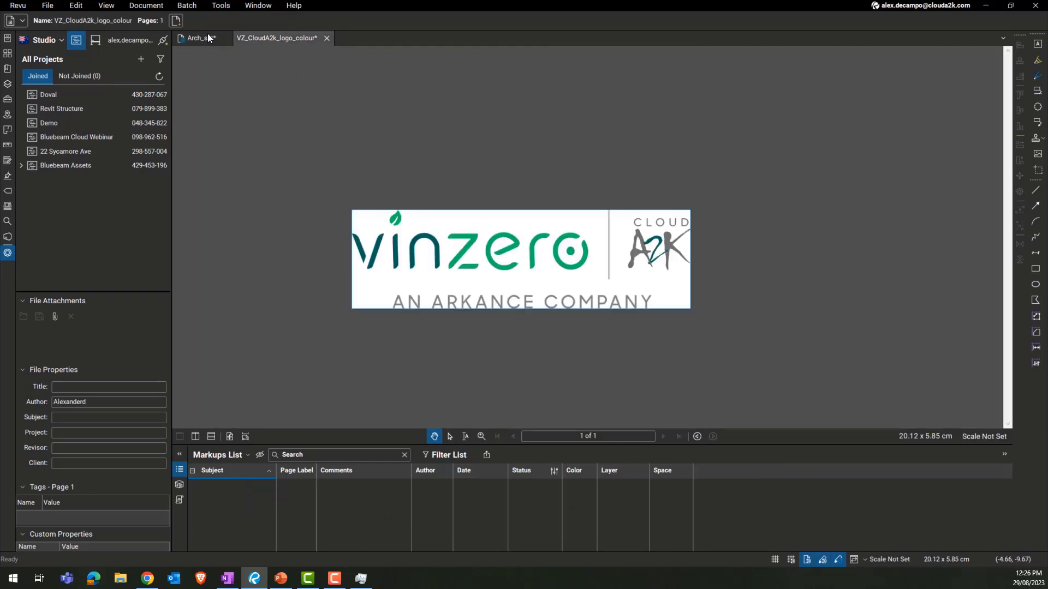
pyautogui.click(208, 35)
pyautogui.click(326, 38)
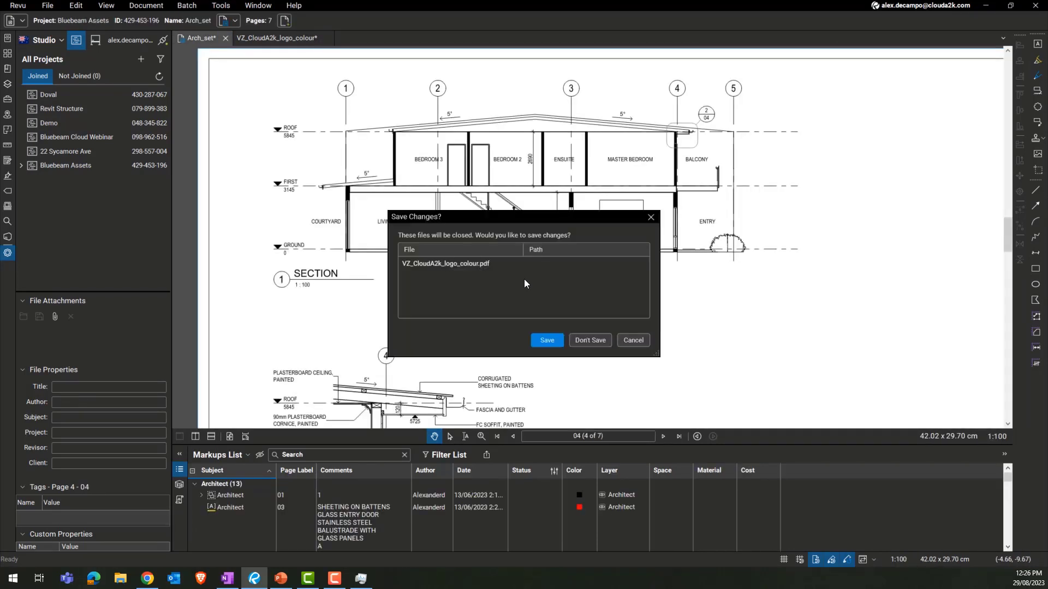
pyautogui.click(593, 342)
pyautogui.scroll(-3, 486, 289)
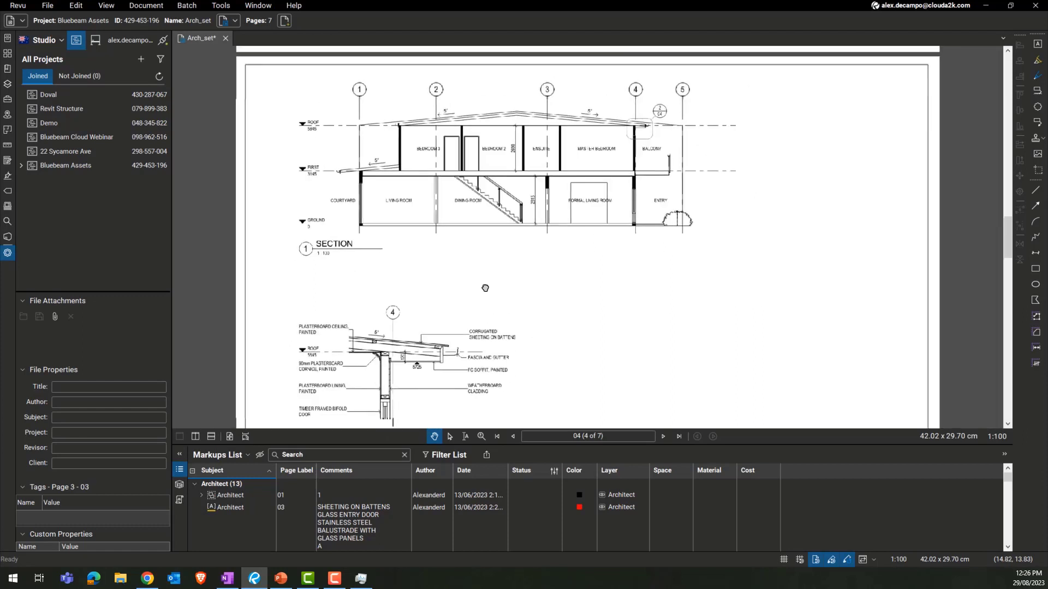
# Look over the available Revu profiles and dismiss the list without choosing one.
pyautogui.click(24, 7)
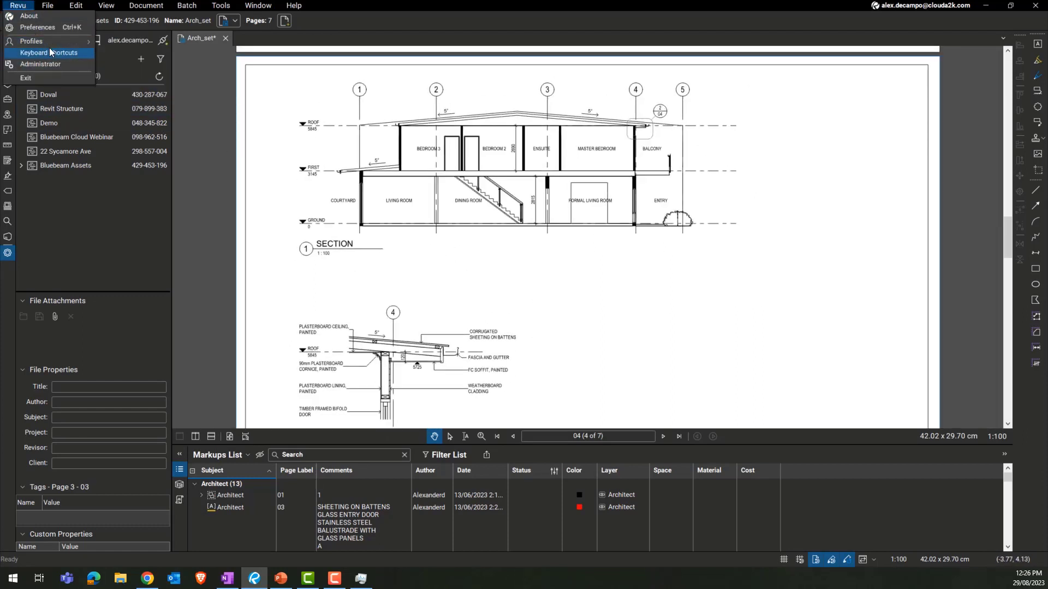
pyautogui.moveTo(52, 43)
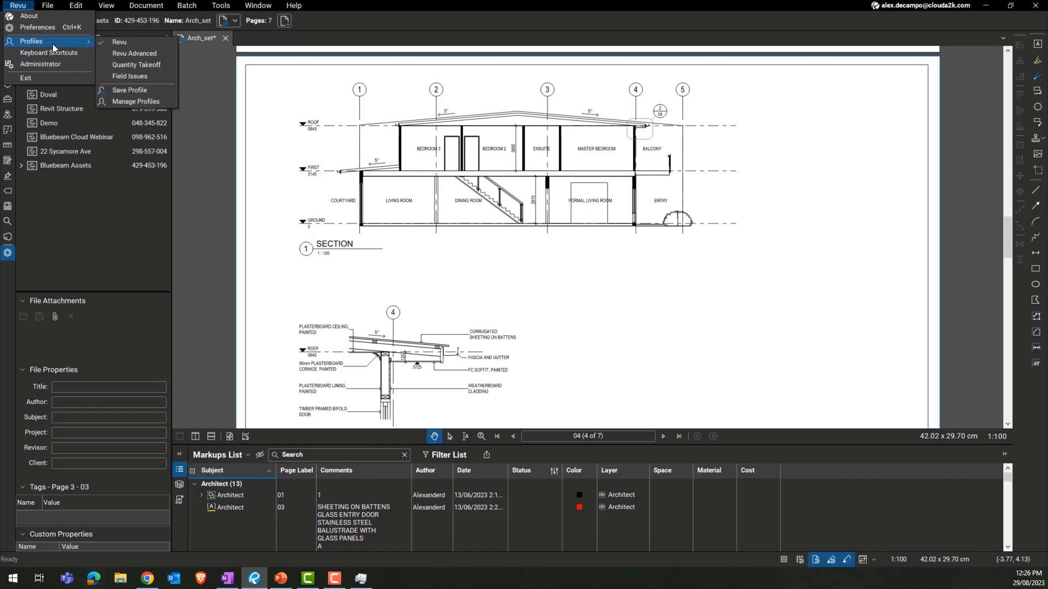
pyautogui.click(369, 274)
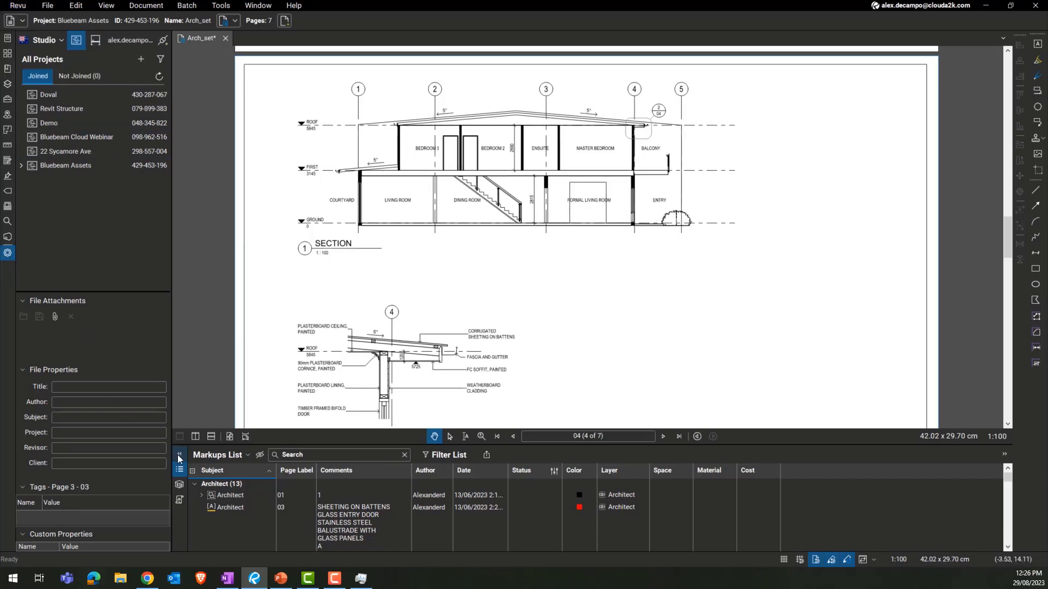
# Save the current interface layout to the active Revu profile.
pyautogui.click(25, 6)
pyautogui.moveTo(38, 41)
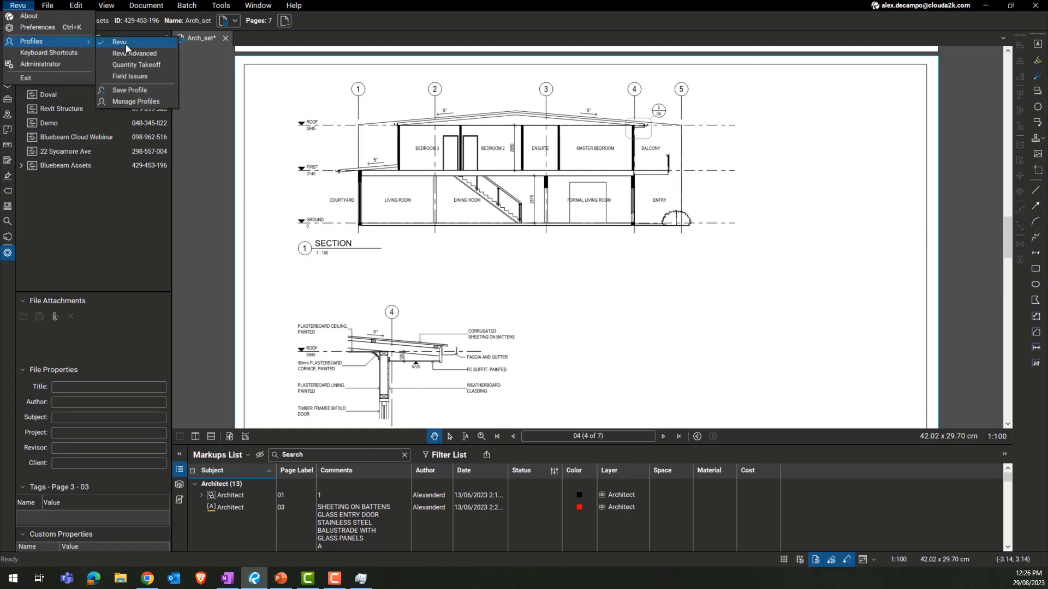
pyautogui.click(136, 91)
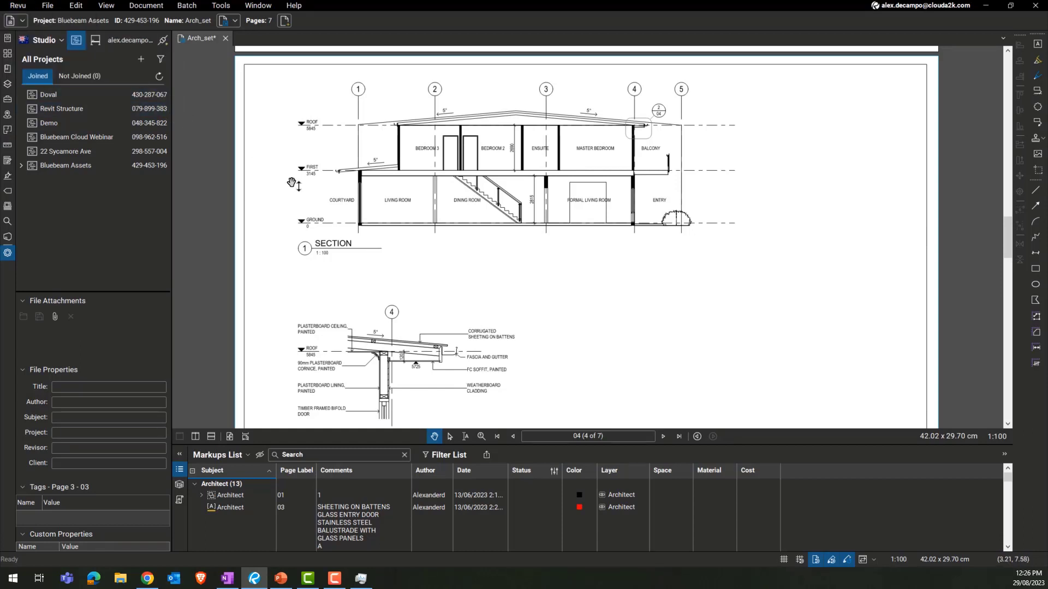
pyautogui.click(25, 5)
pyautogui.moveTo(45, 43)
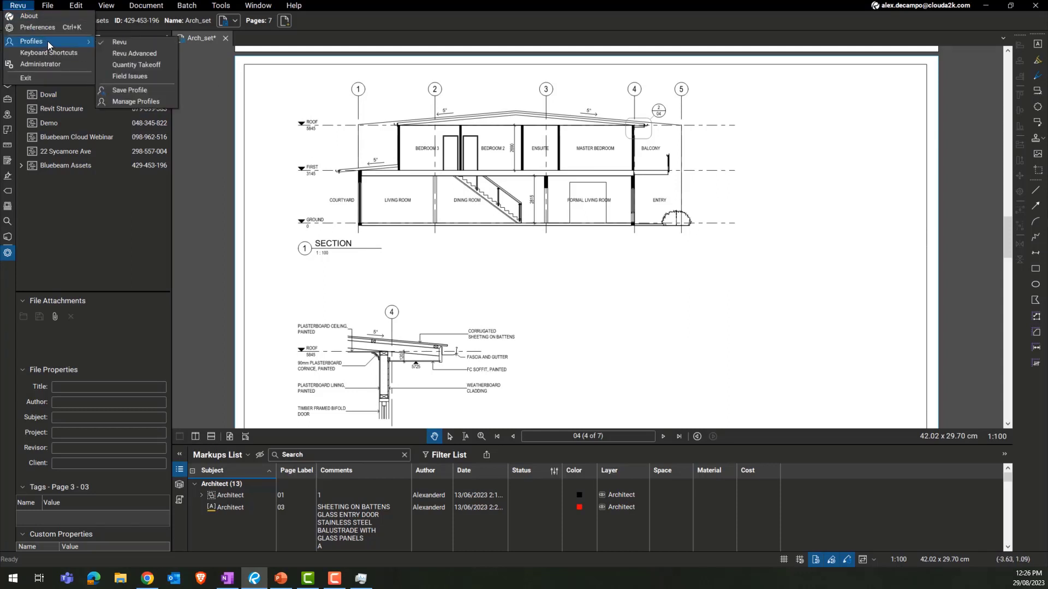
pyautogui.click(136, 90)
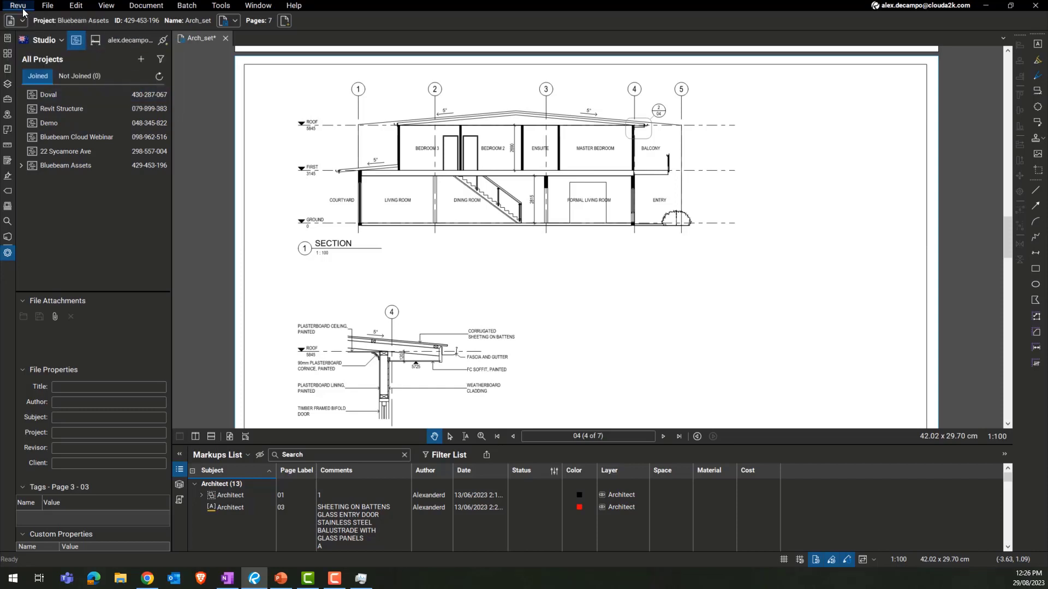
# Open Manage Profiles, view the export options for the Revu profile with dependencies included, and close without exporting.
pyautogui.click(19, 6)
pyautogui.moveTo(48, 45)
pyautogui.click(133, 101)
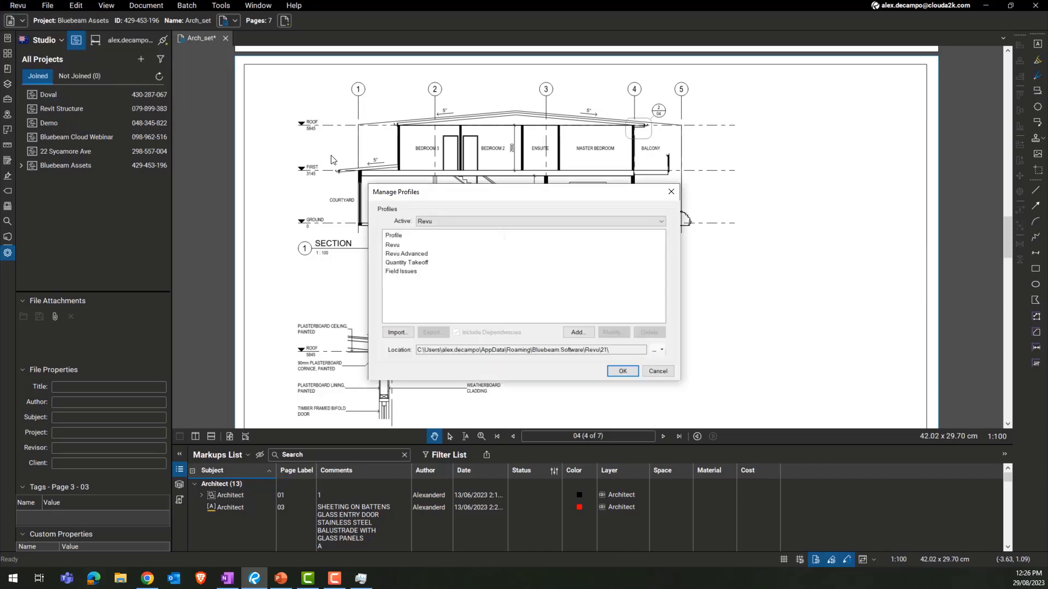
pyautogui.moveTo(448, 197); pyautogui.dragTo(470, 189)
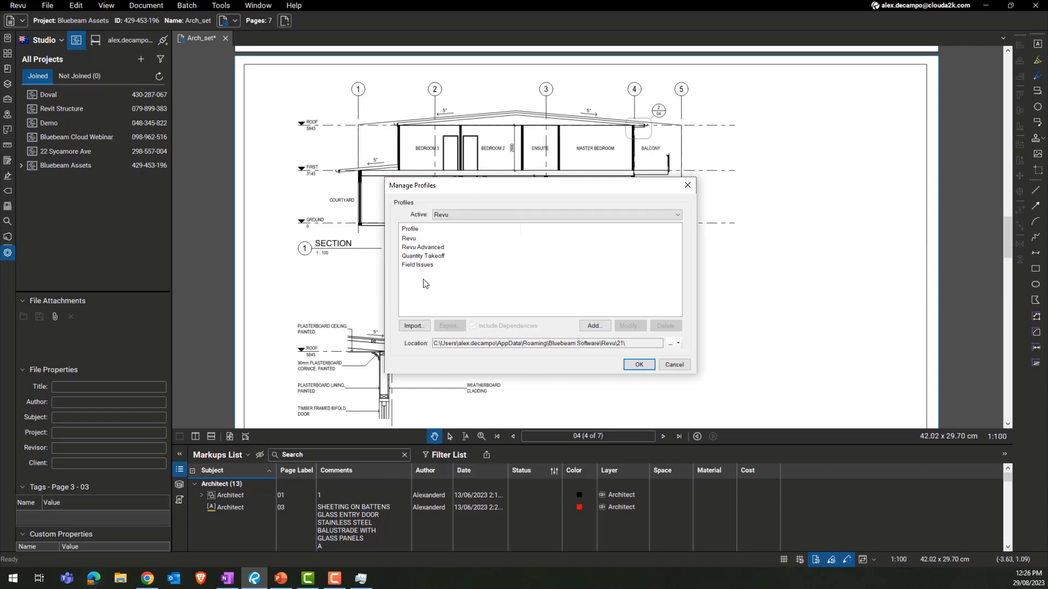
pyautogui.click(416, 240)
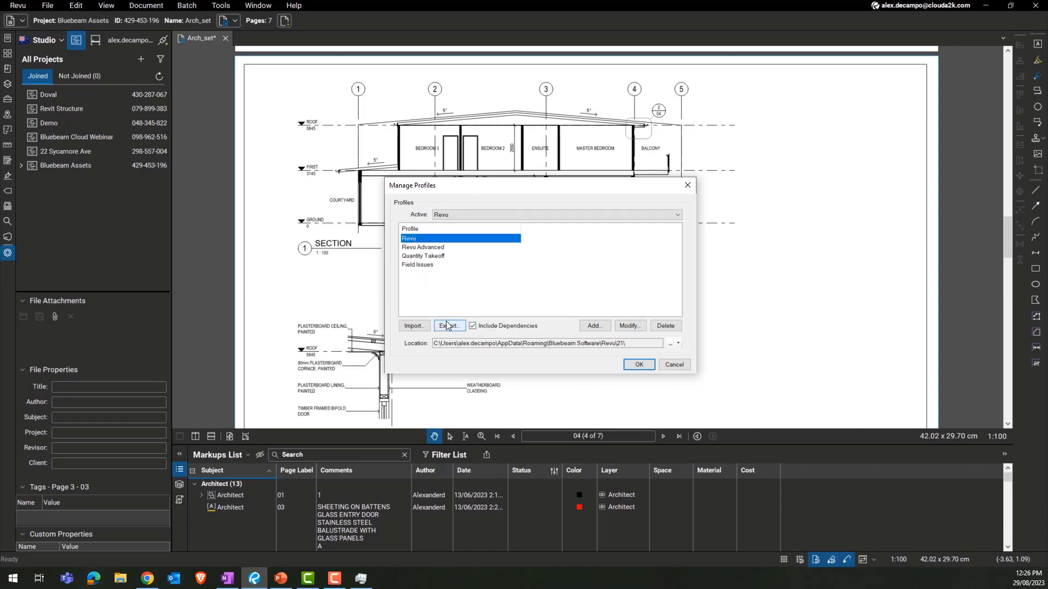
pyautogui.click(447, 325)
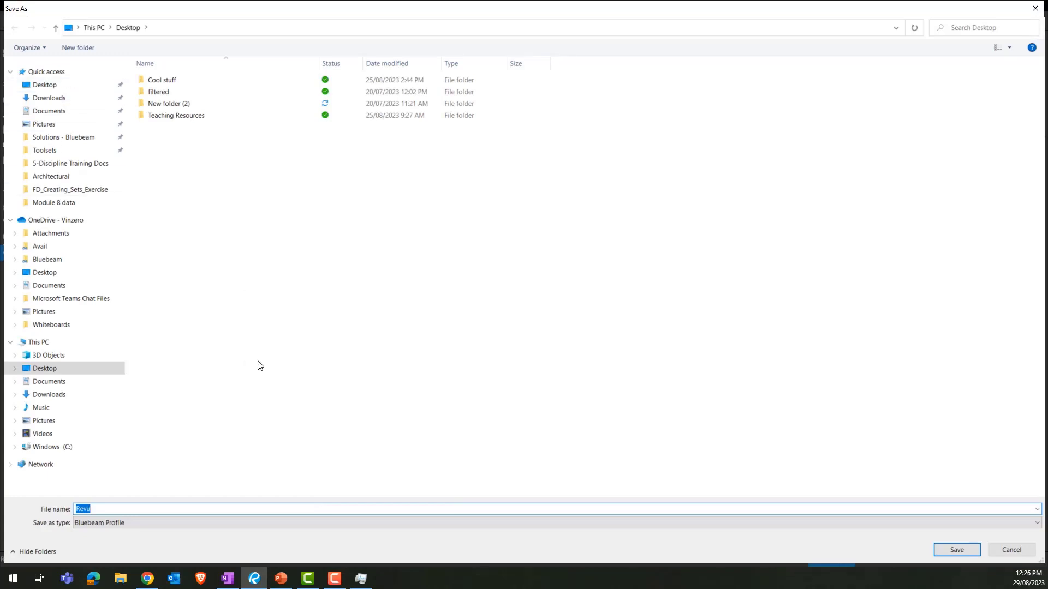
pyautogui.click(1036, 8)
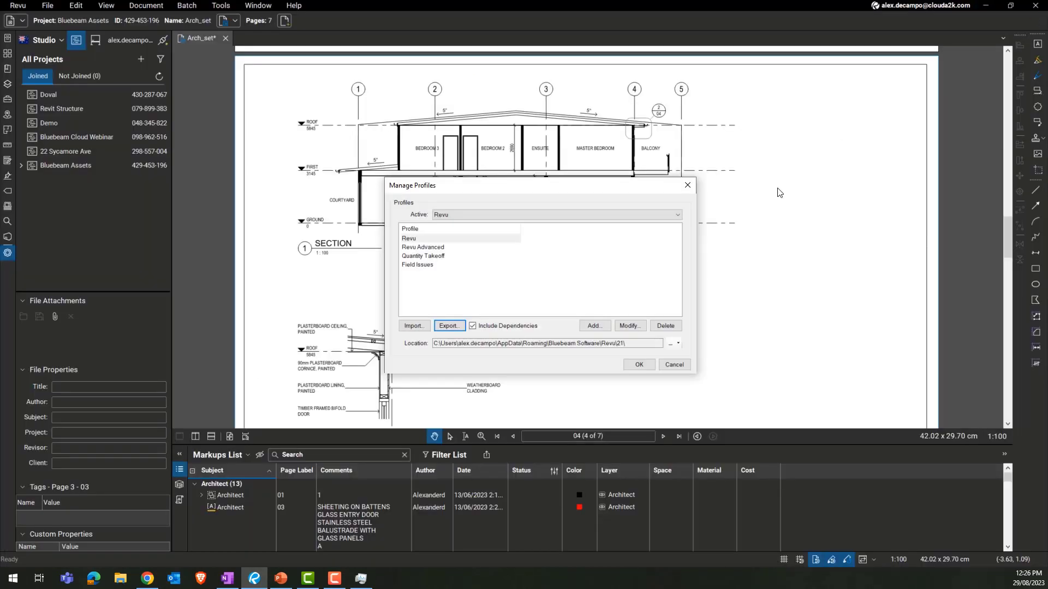
pyautogui.click(687, 186)
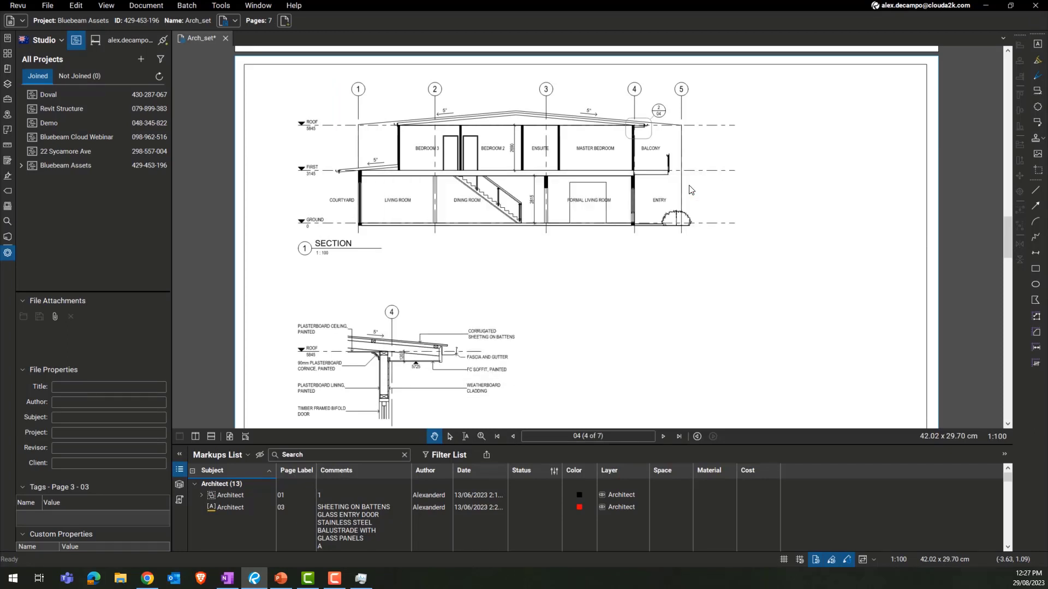
# Switch to the Field Issues profile to see its Tool Chest layout and return to the Revu profile.
pyautogui.click(20, 6)
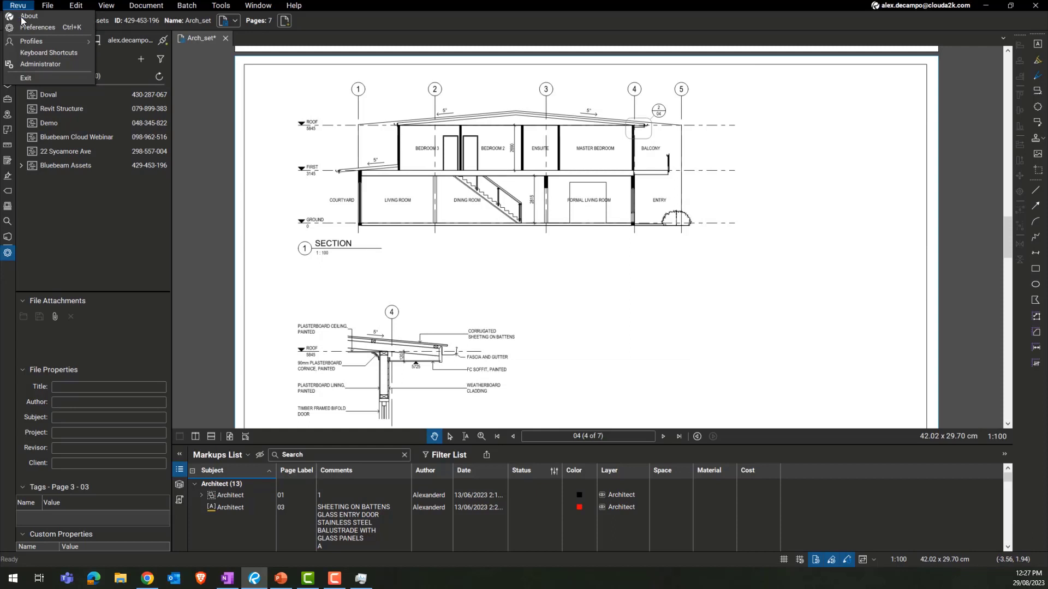
pyautogui.moveTo(36, 42)
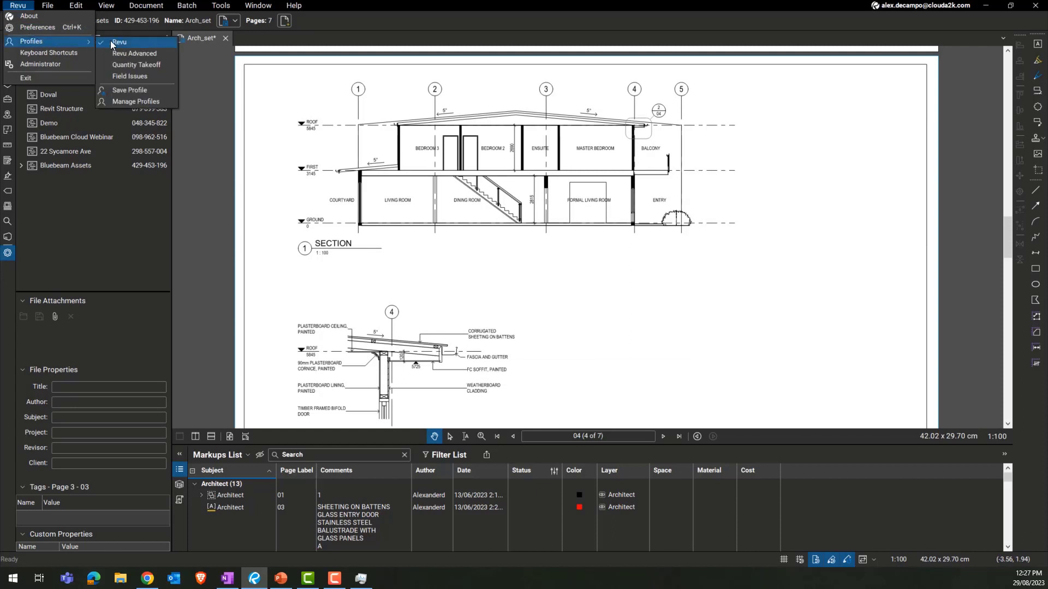
pyautogui.click(142, 74)
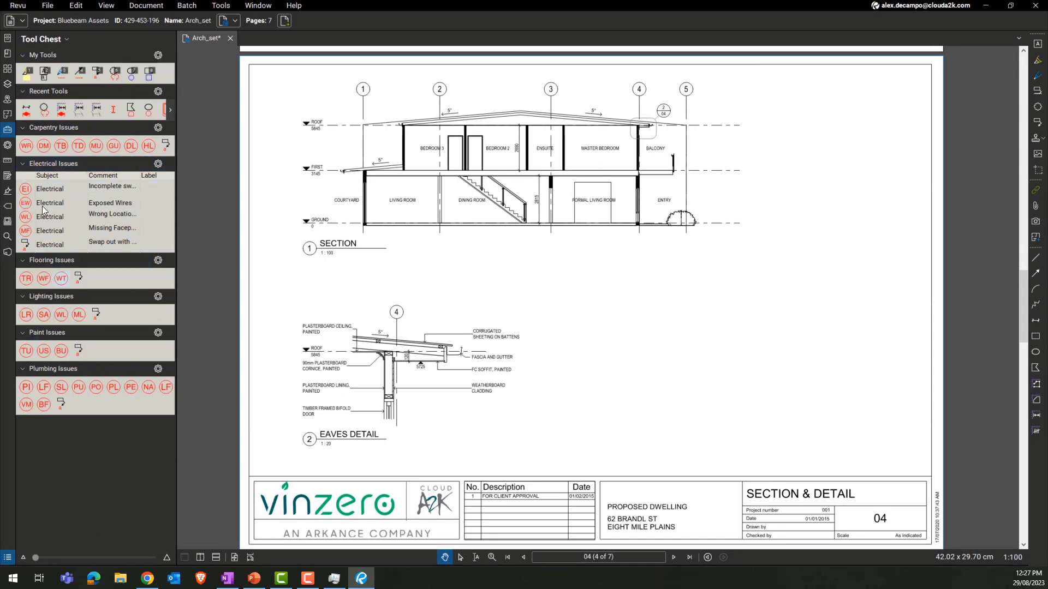
pyautogui.click(18, 5)
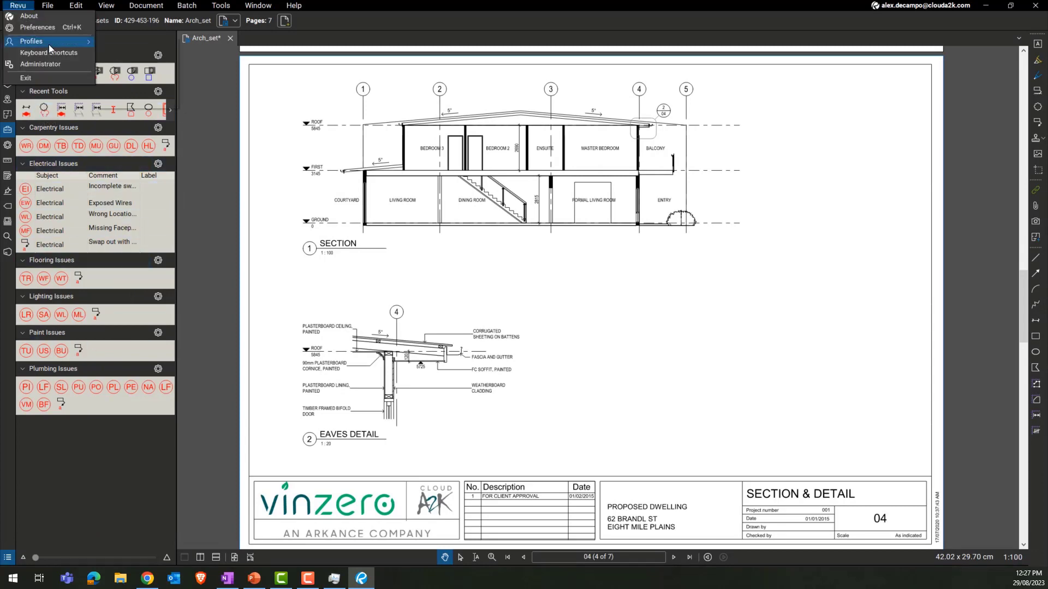
pyautogui.click(110, 44)
# Apply the Markups List interface preferences with Zoom Fit Markups when selected turned off.
pyautogui.click(18, 7)
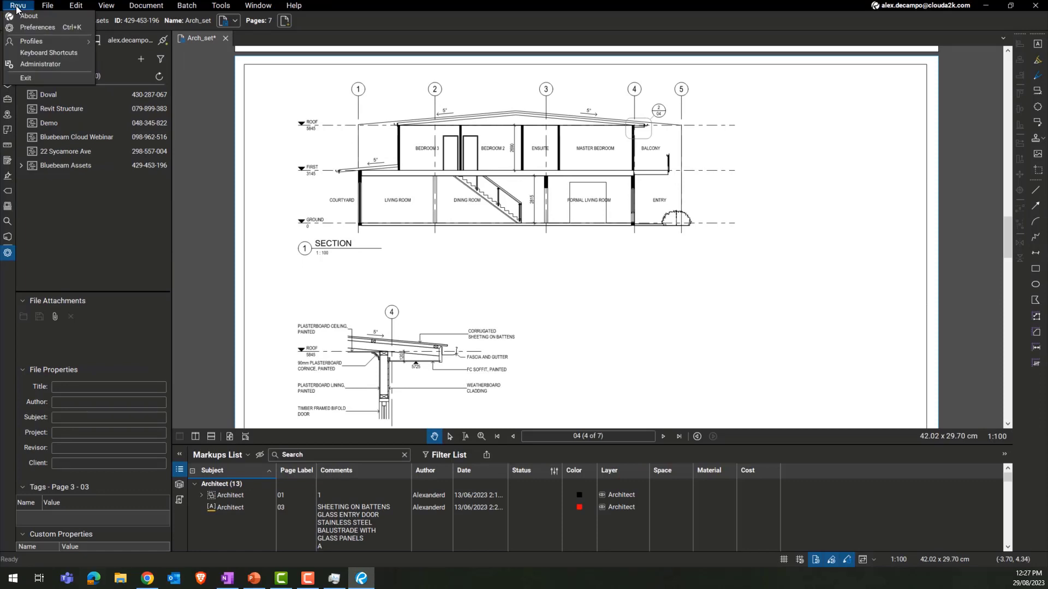
pyautogui.click(34, 28)
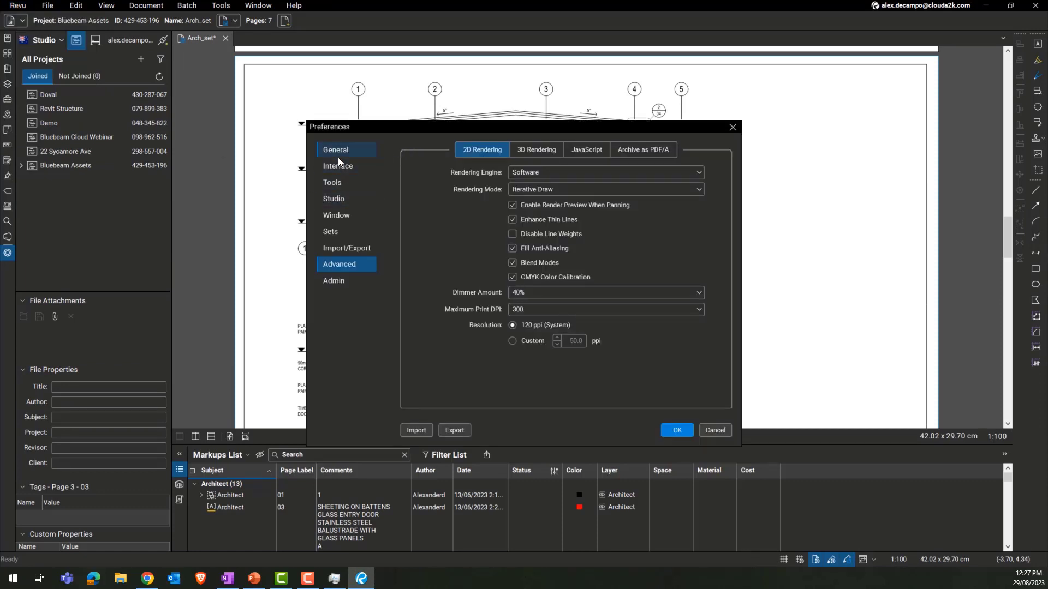
pyautogui.click(339, 170)
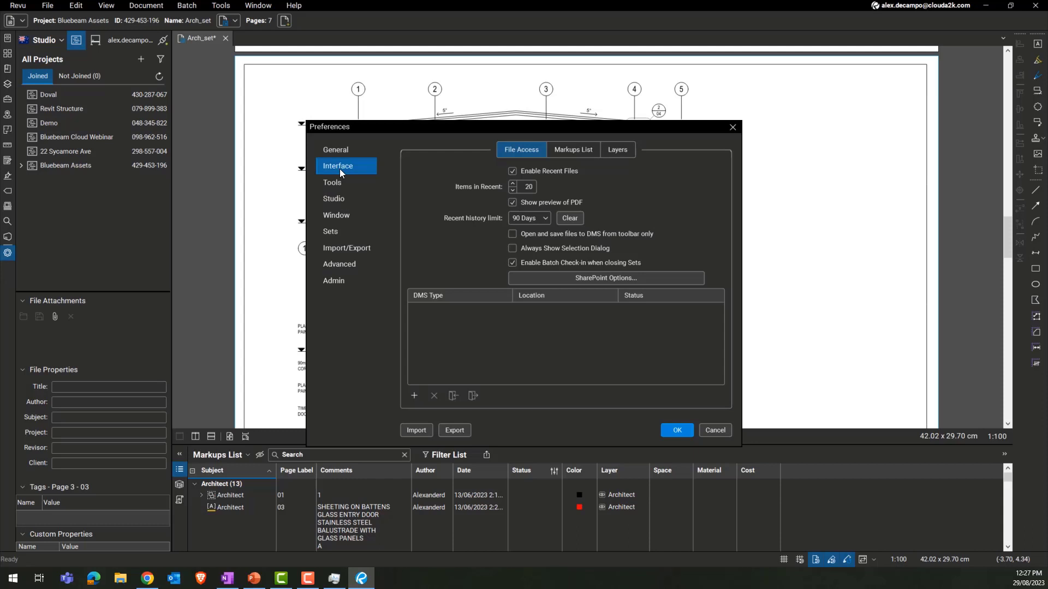
pyautogui.click(565, 148)
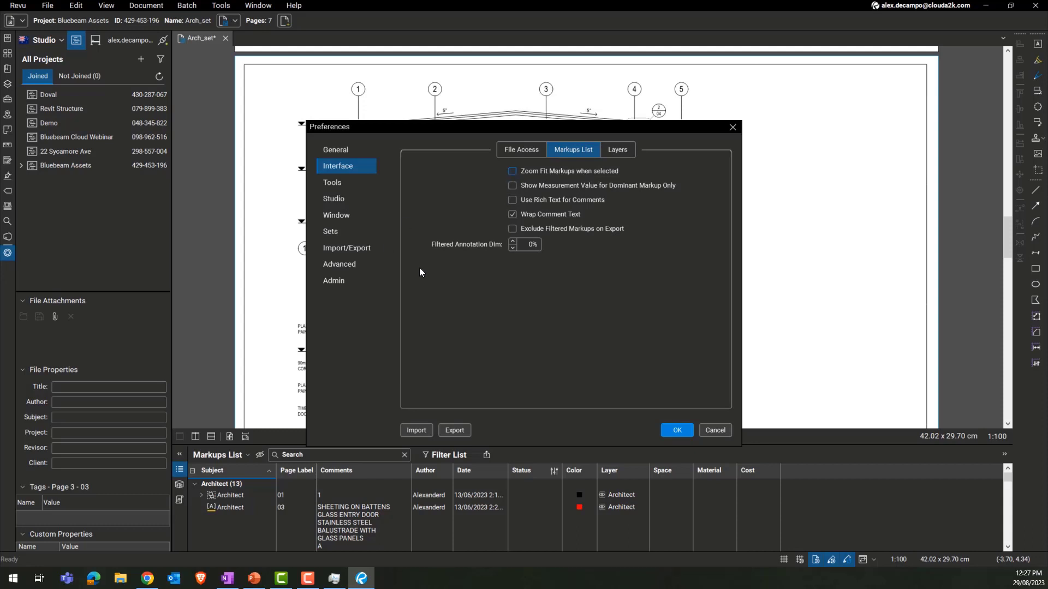
pyautogui.click(676, 431)
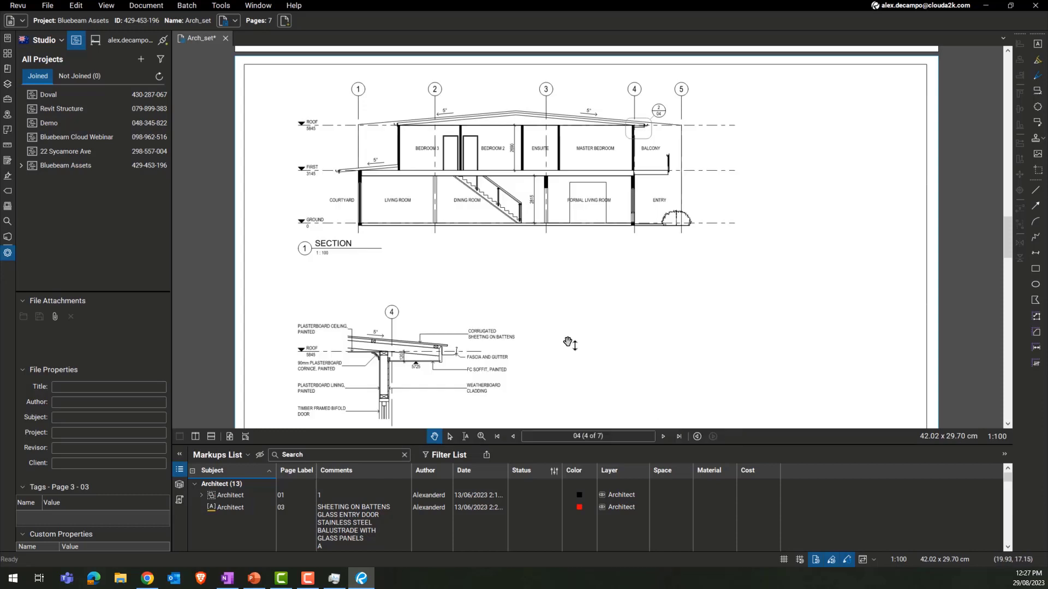
# Show the Layers panel and enlarge the Markups List to reveal more of its entries.
pyautogui.click(7, 85)
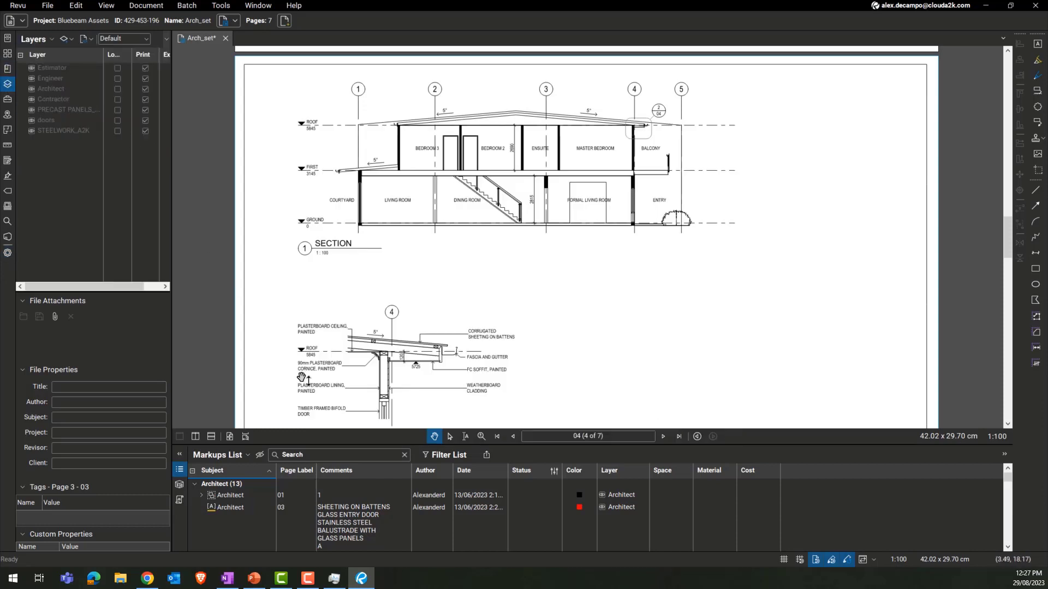
pyautogui.moveTo(240, 445); pyautogui.dragTo(240, 359)
pyautogui.scroll(-3, 237, 497)
# Select the red Architect highlights on page 03 in turn from the Markups List to check how the view moves to each.
pyautogui.click(233, 433)
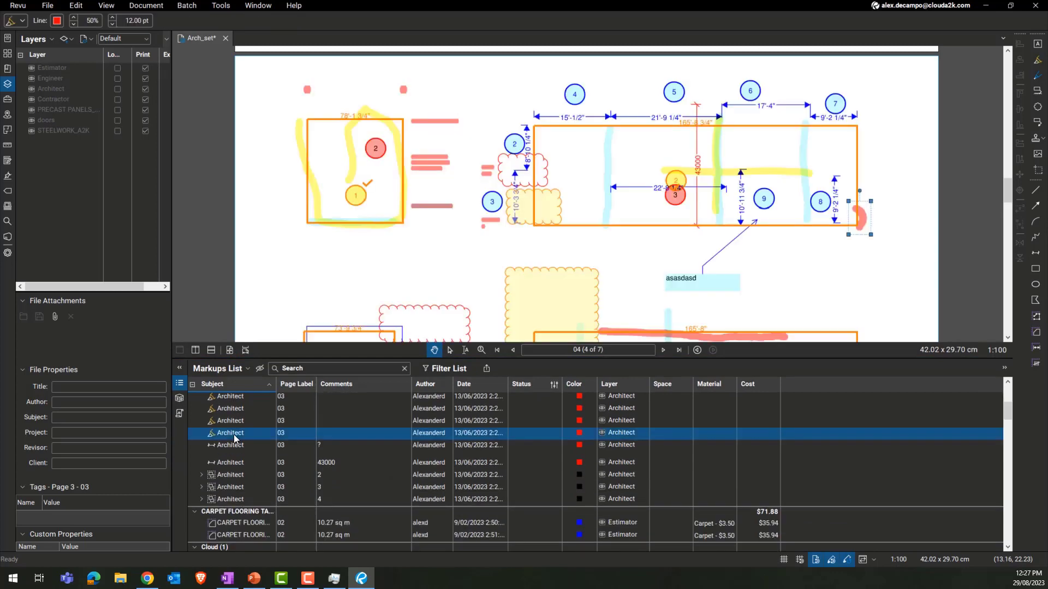
pyautogui.scroll(-1, 474, 268)
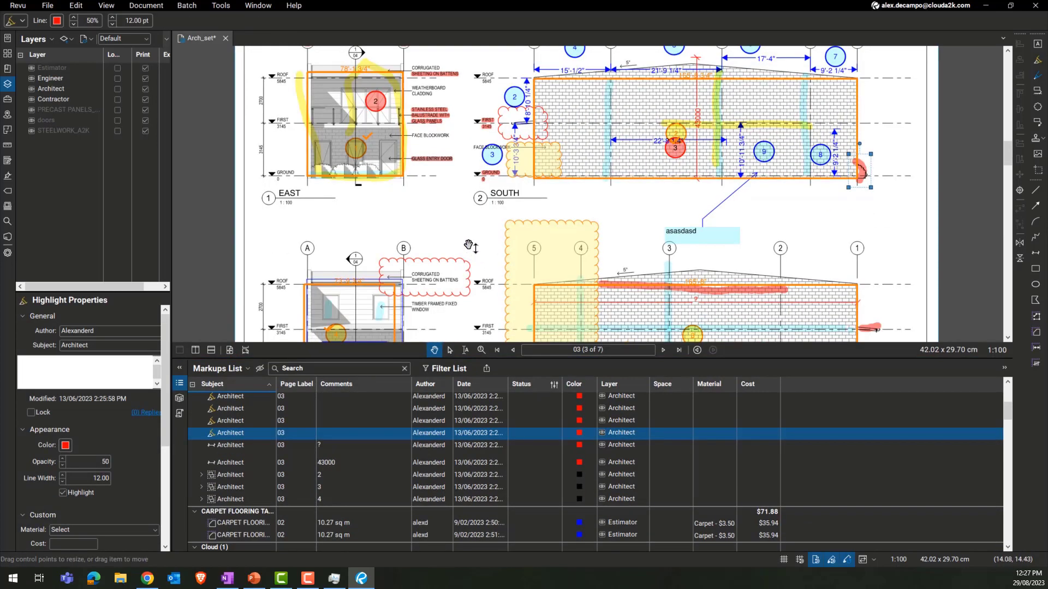
pyautogui.click(228, 421)
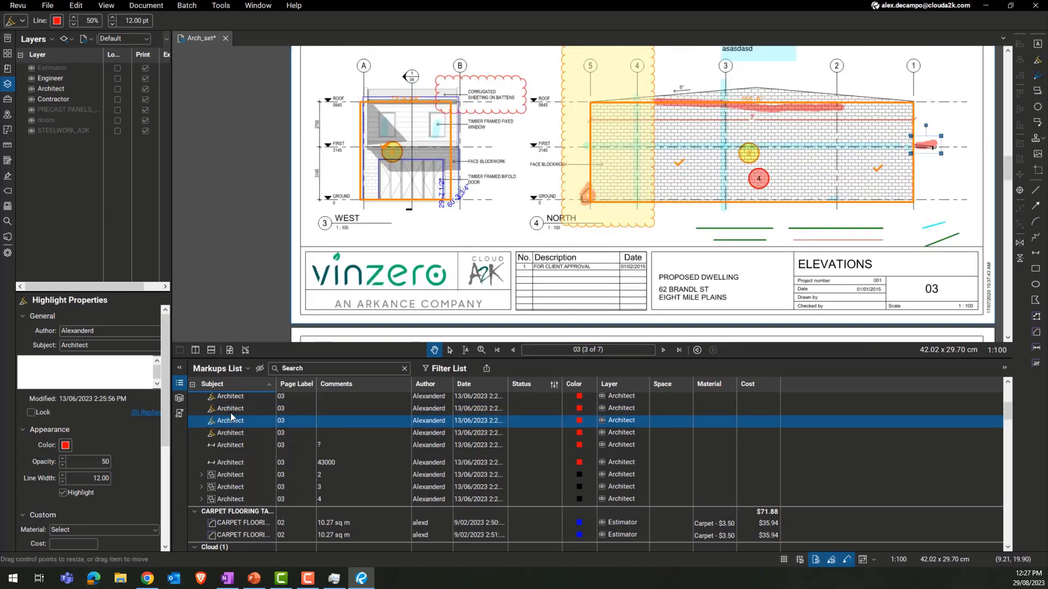
pyautogui.click(220, 434)
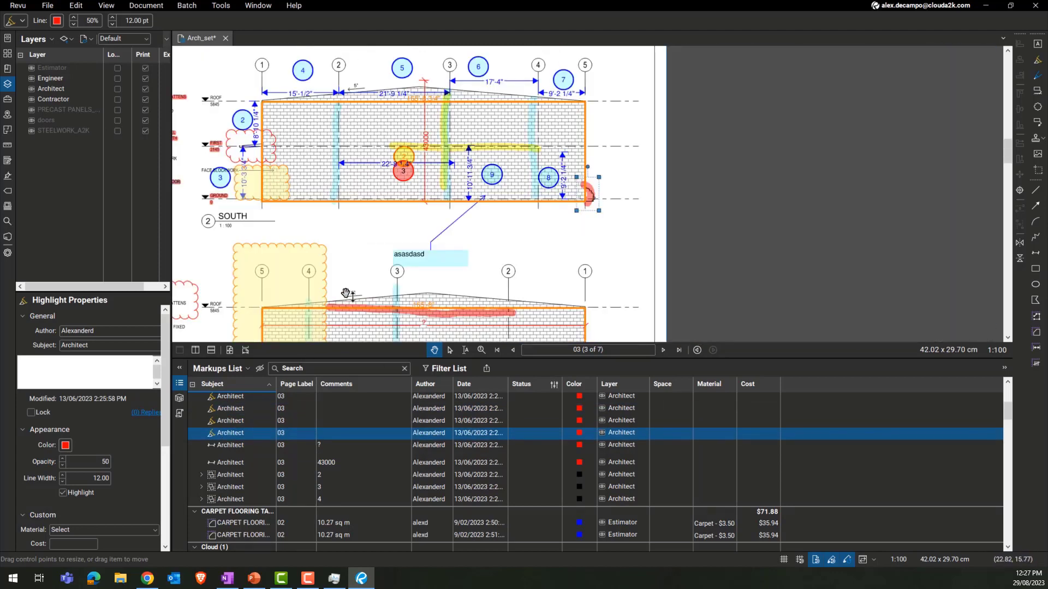
# Turn on Zoom Fit Markups when selected in the Markups List interface preferences.
pyautogui.click(14, 7)
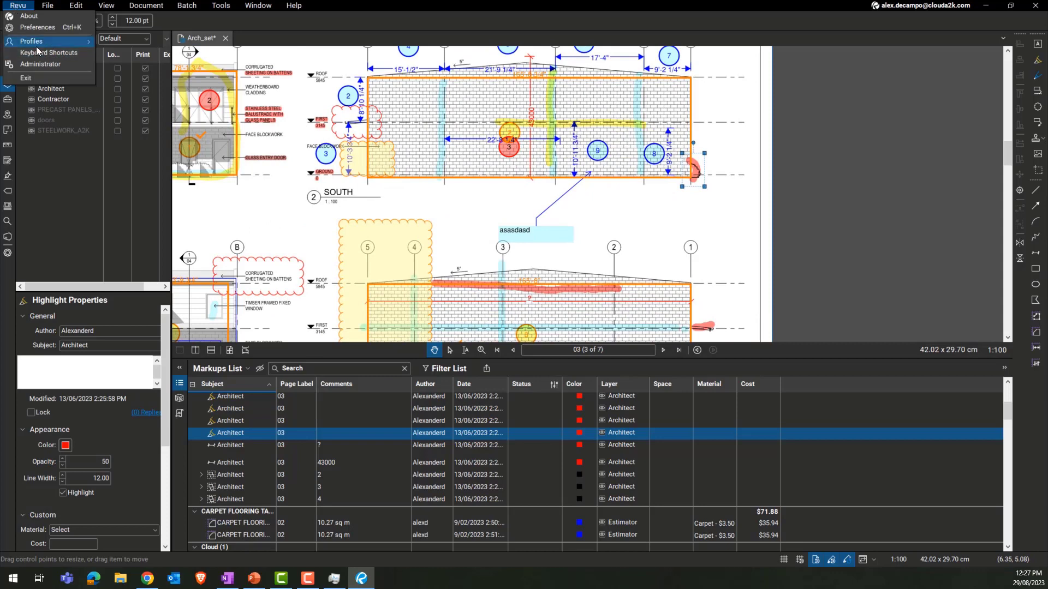
pyautogui.click(38, 30)
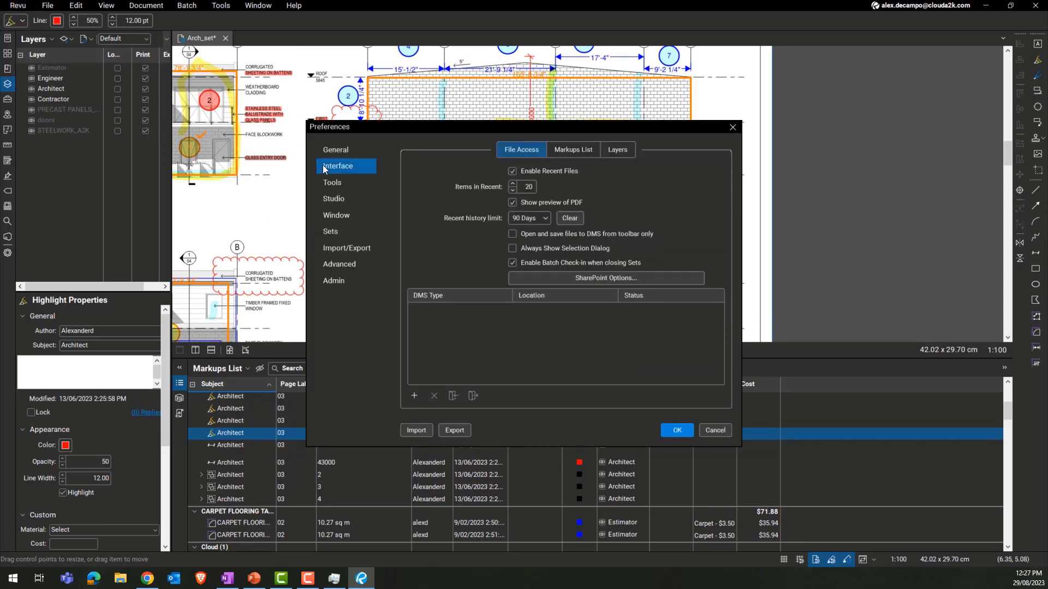
pyautogui.click(571, 153)
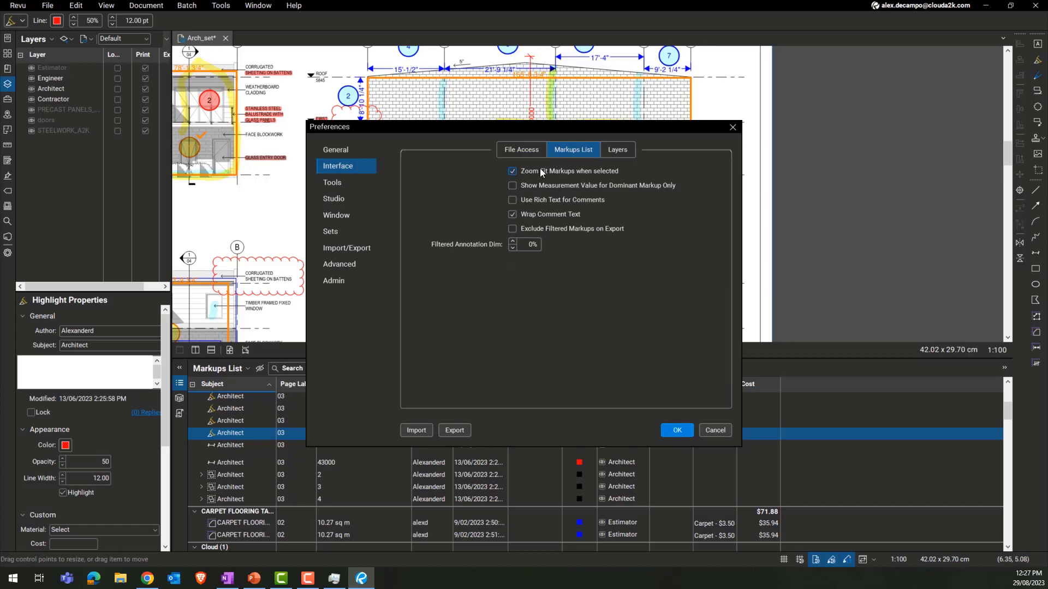
pyautogui.click(677, 431)
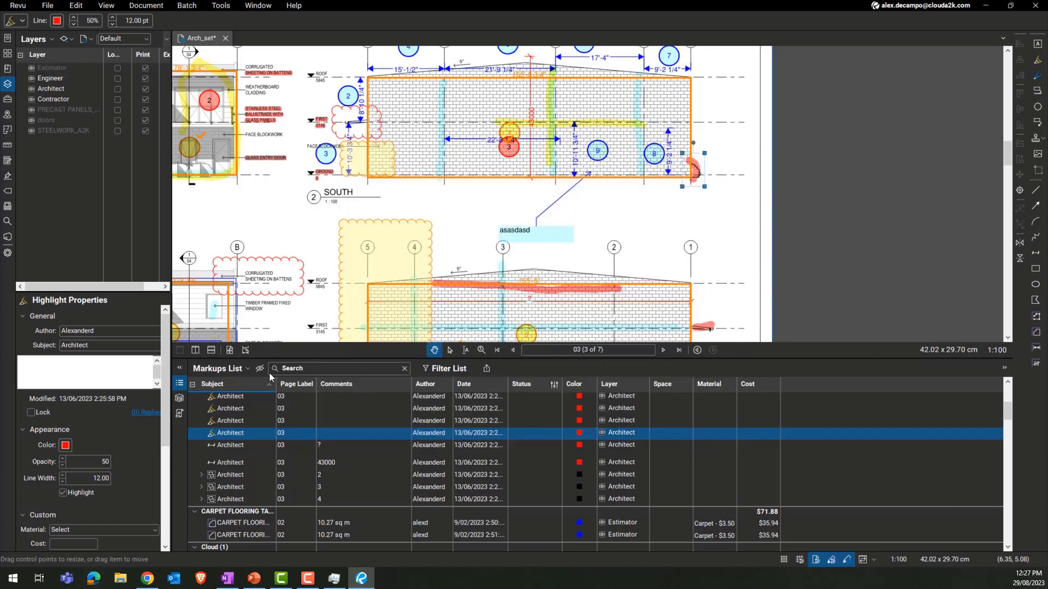
# Select an Architect highlight from the Markups List to check the zoom-to-fit behaviour, and return to the page 03 elevations.
pyautogui.click(236, 423)
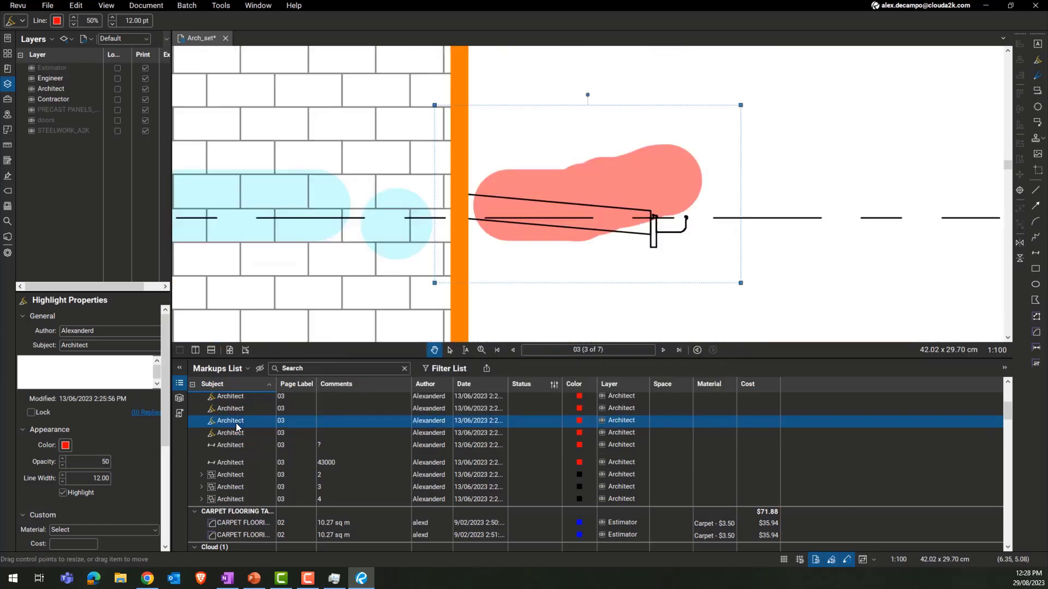
pyautogui.scroll(-2, 551, 279)
pyautogui.scroll(-11, 551, 279)
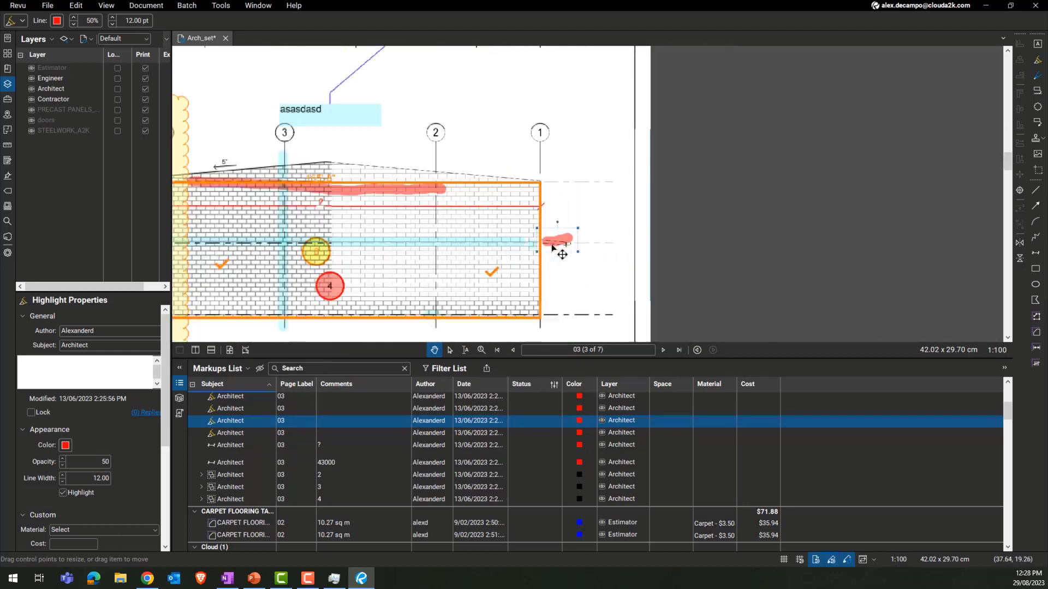
pyautogui.moveTo(570, 266); pyautogui.dragTo(674, 241)
pyautogui.scroll(-1, 417, 292)
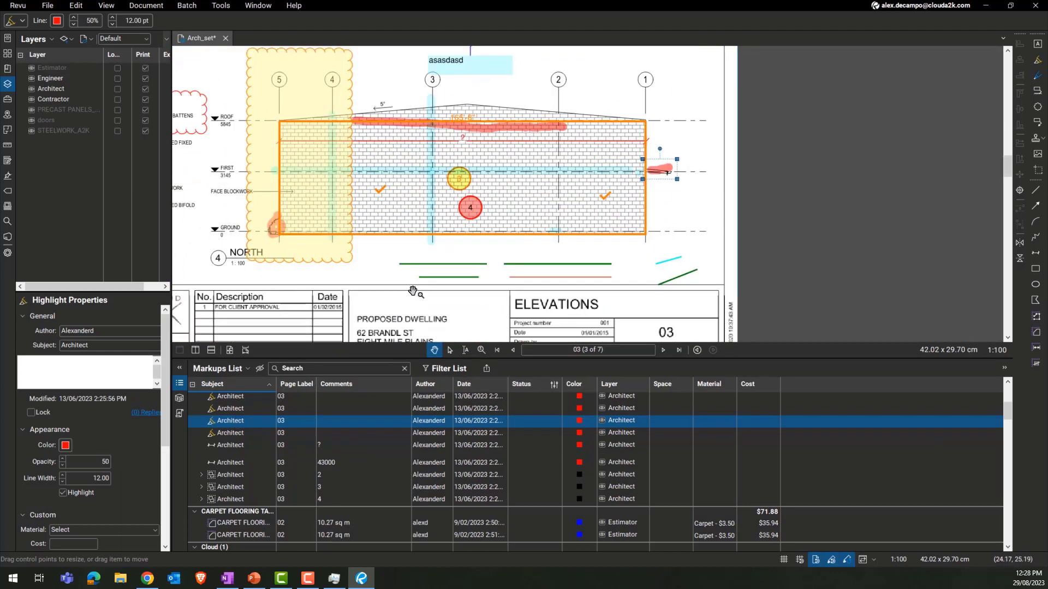
pyautogui.scroll(-3, 417, 293)
pyautogui.moveTo(426, 293)
pyautogui.mouseDown()
pyautogui.moveTo(526, 302)
pyautogui.moveTo(472, 300)
pyautogui.mouseUp()
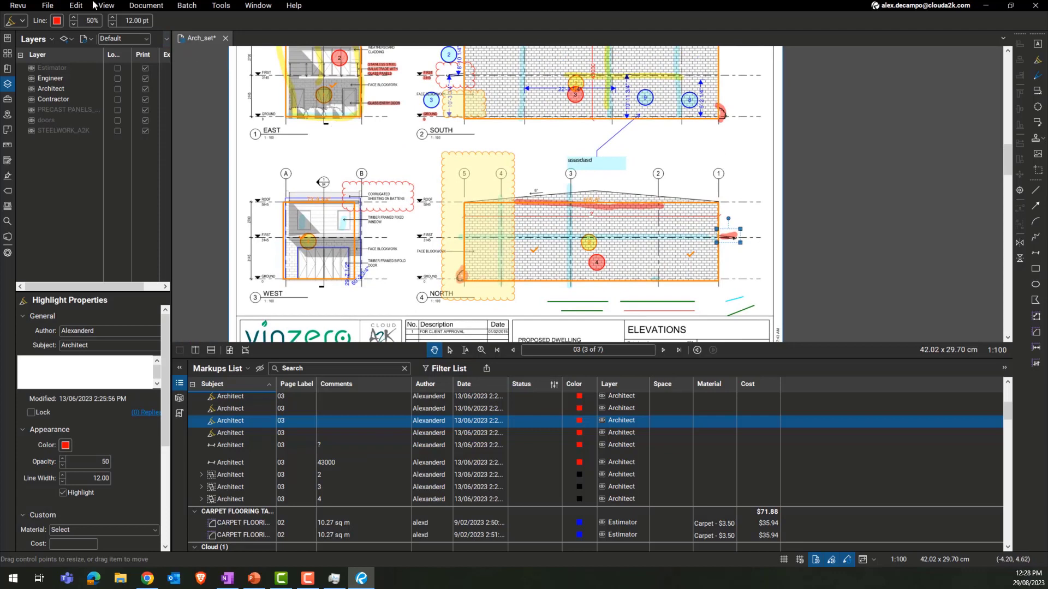
# Set the Filtered Annotation Dim to 40% in the Markups List interface preferences.
pyautogui.click(18, 5)
pyautogui.click(34, 27)
pyautogui.click(571, 147)
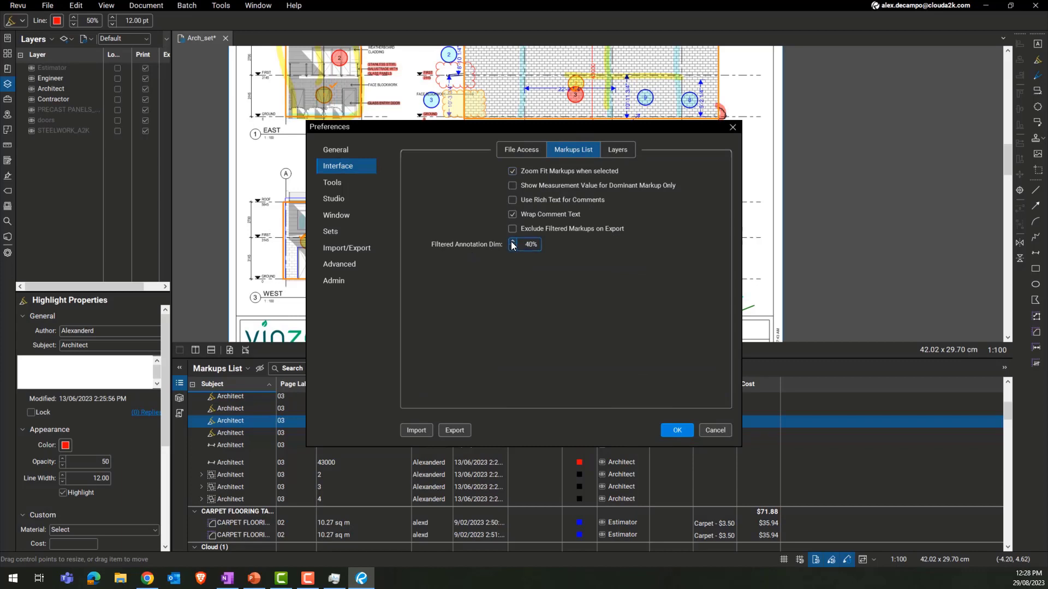
pyautogui.click(676, 431)
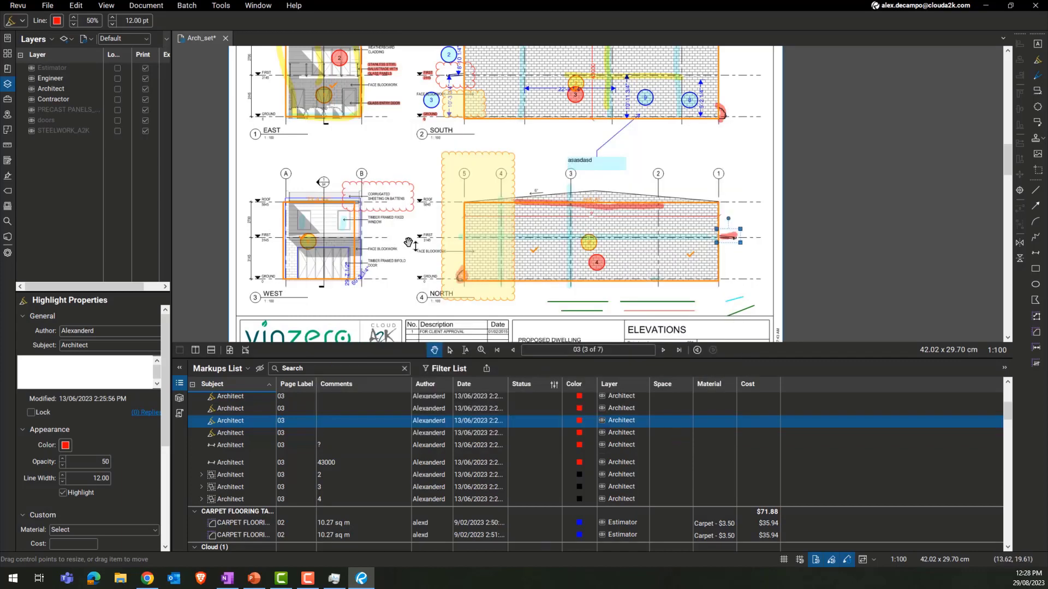
# Turn on the Markups List filter and limit the Subject column to Architect.
pyautogui.moveTo(408, 242); pyautogui.dragTo(459, 252)
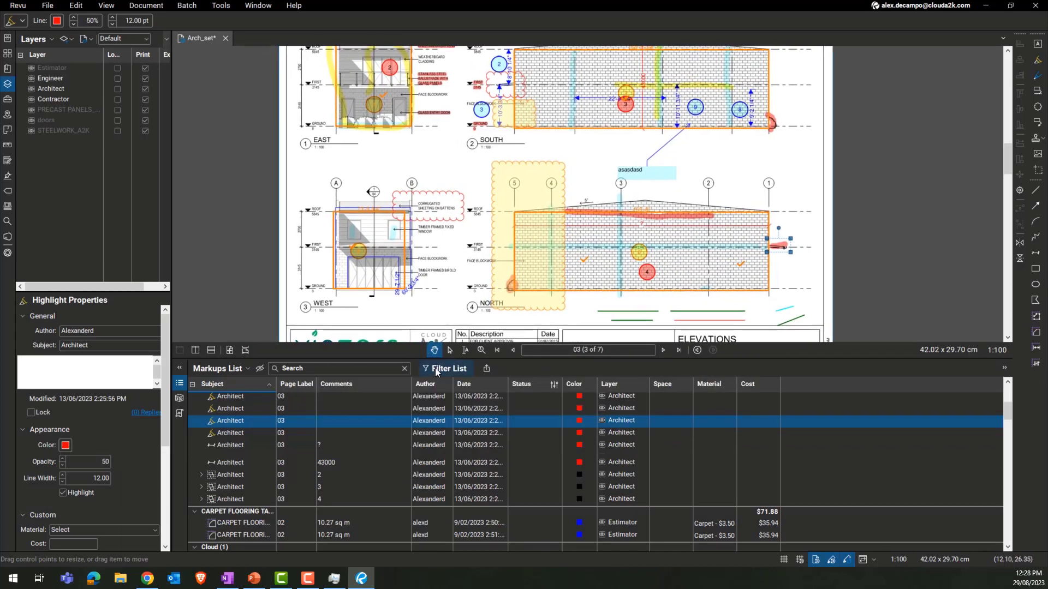
pyautogui.click(434, 368)
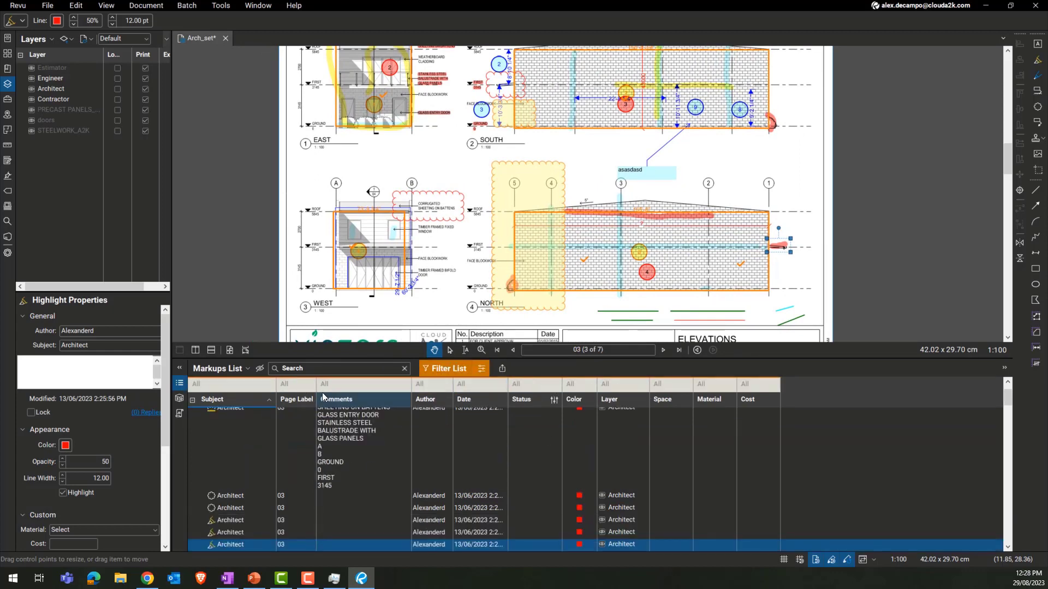
pyautogui.click(218, 384)
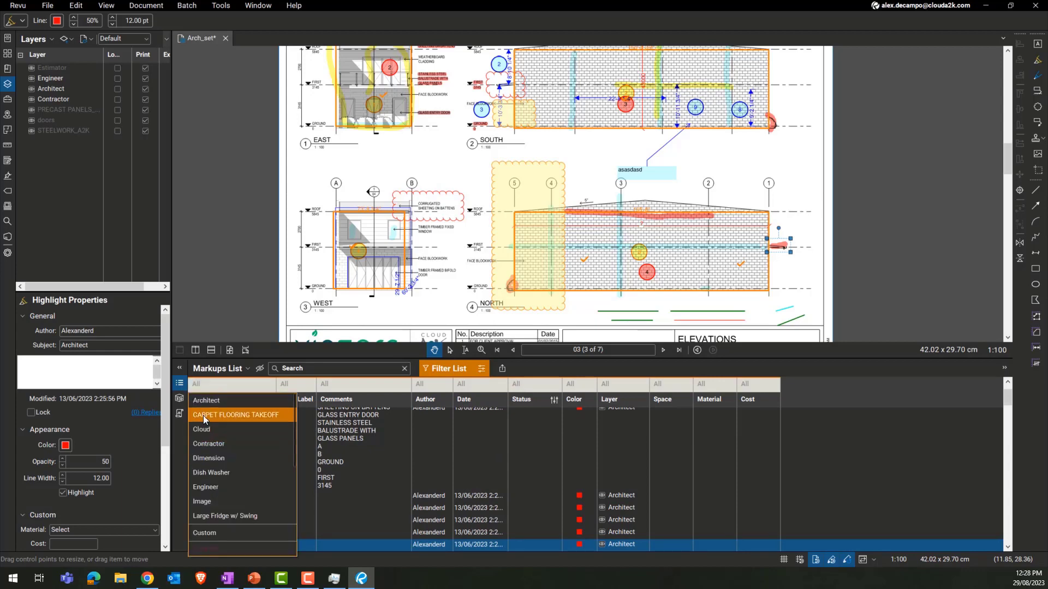
pyautogui.click(230, 401)
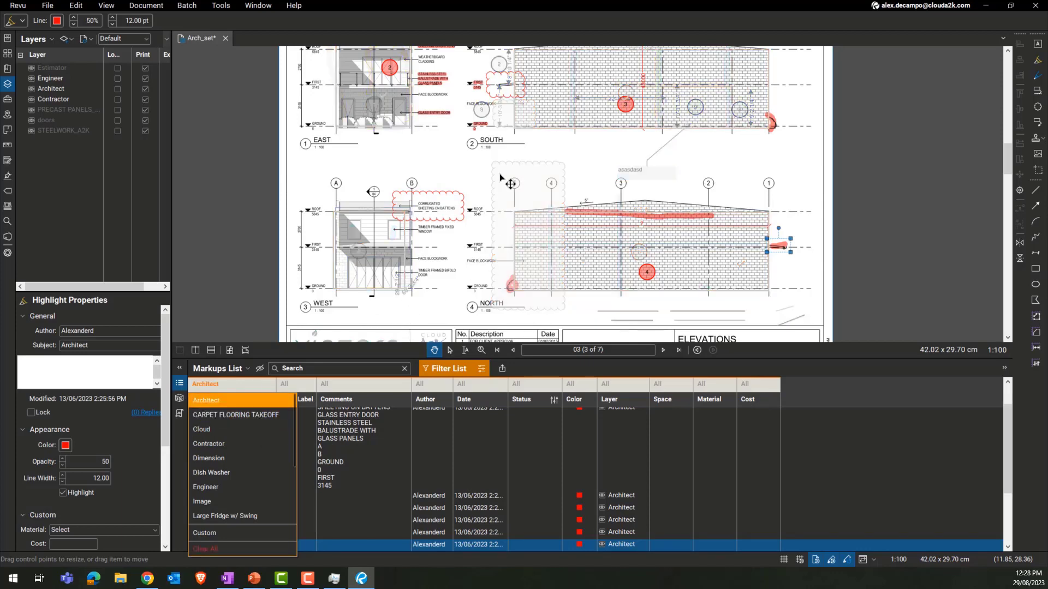
# Examine how markups outside the Architect filter are dimmed across the page 03 elevations, and turn the filter off.
pyautogui.scroll(3, 534, 209)
pyautogui.moveTo(536, 217)
pyautogui.mouseDown()
pyautogui.moveTo(499, 163)
pyautogui.moveTo(535, 186)
pyautogui.mouseUp()
pyautogui.scroll(3, 500, 147)
pyautogui.scroll(2, 499, 140)
pyautogui.scroll(3, 615, 205)
pyautogui.moveTo(614, 221); pyautogui.dragTo(550, 144)
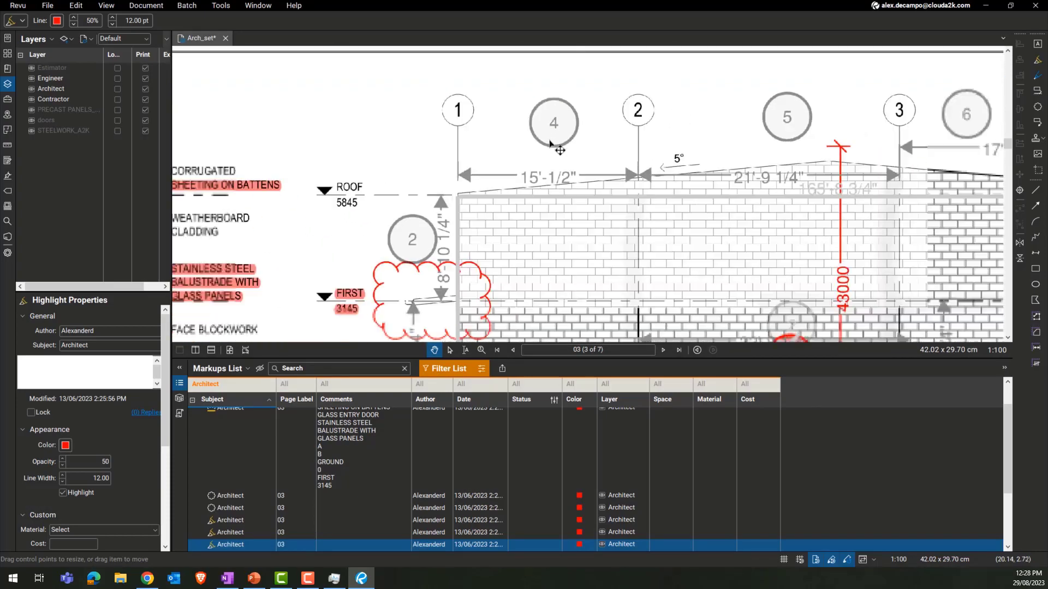
pyautogui.scroll(-1, 557, 164)
pyautogui.moveTo(563, 188); pyautogui.dragTo(577, 63)
pyautogui.moveTo(507, 210); pyautogui.dragTo(510, 127)
pyautogui.moveTo(501, 237); pyautogui.dragTo(524, 68)
pyautogui.scroll(-5, 512, 240)
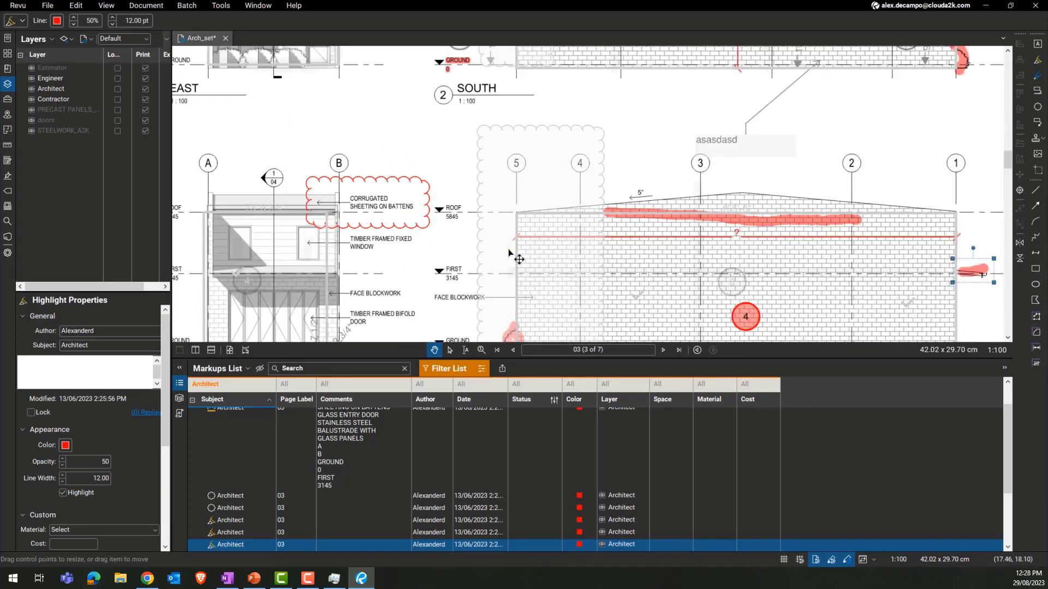
pyautogui.moveTo(509, 227); pyautogui.dragTo(510, 245)
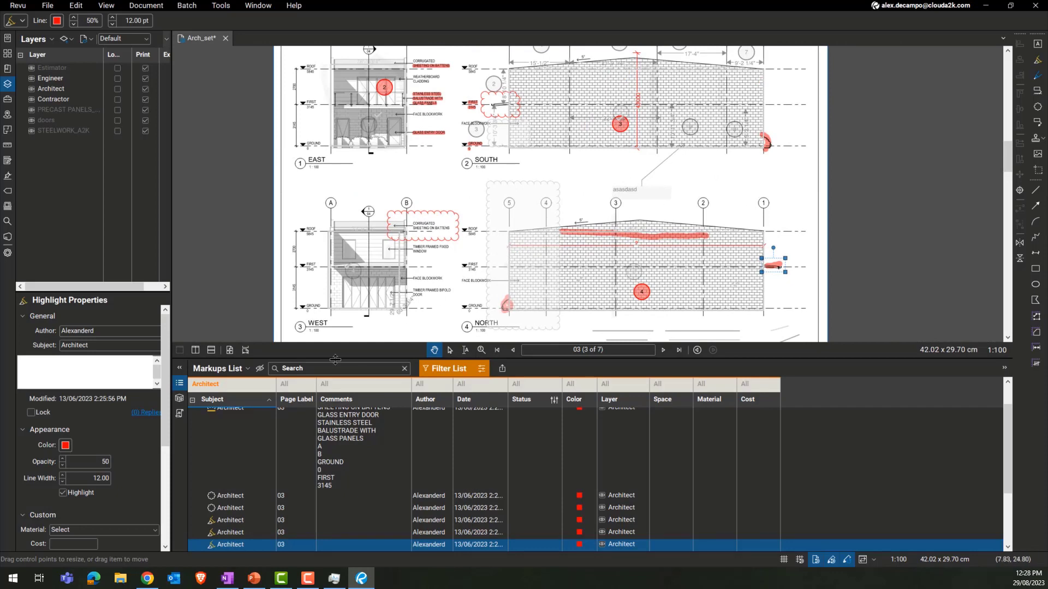
pyautogui.click(446, 369)
# Lower the Filtered Annotation Dim in the Markups List interface preferences so that filtered-out markups are hidden completely.
pyautogui.click(18, 6)
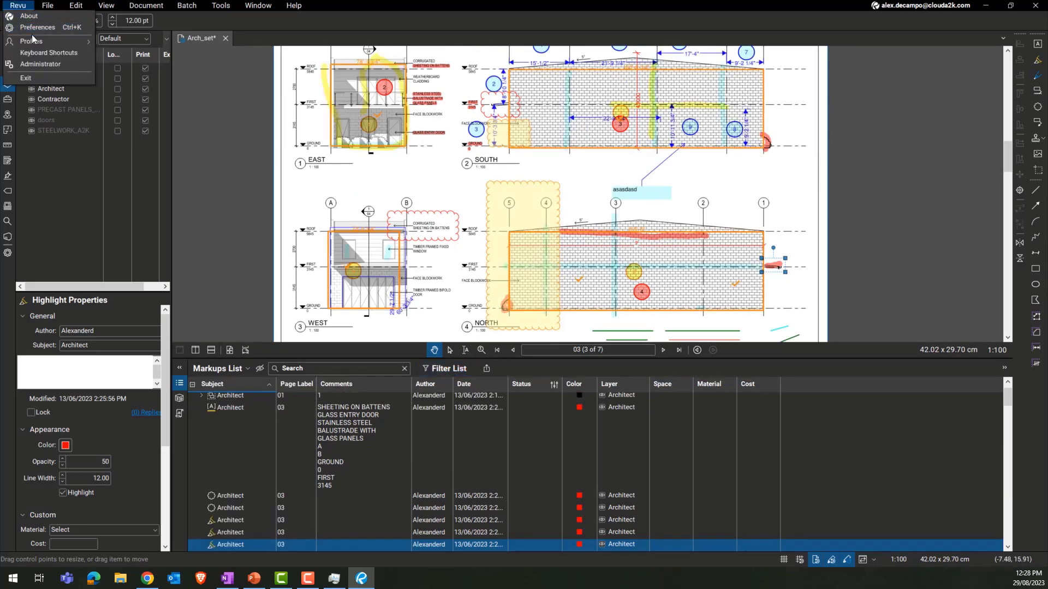
pyautogui.click(34, 29)
pyautogui.click(565, 149)
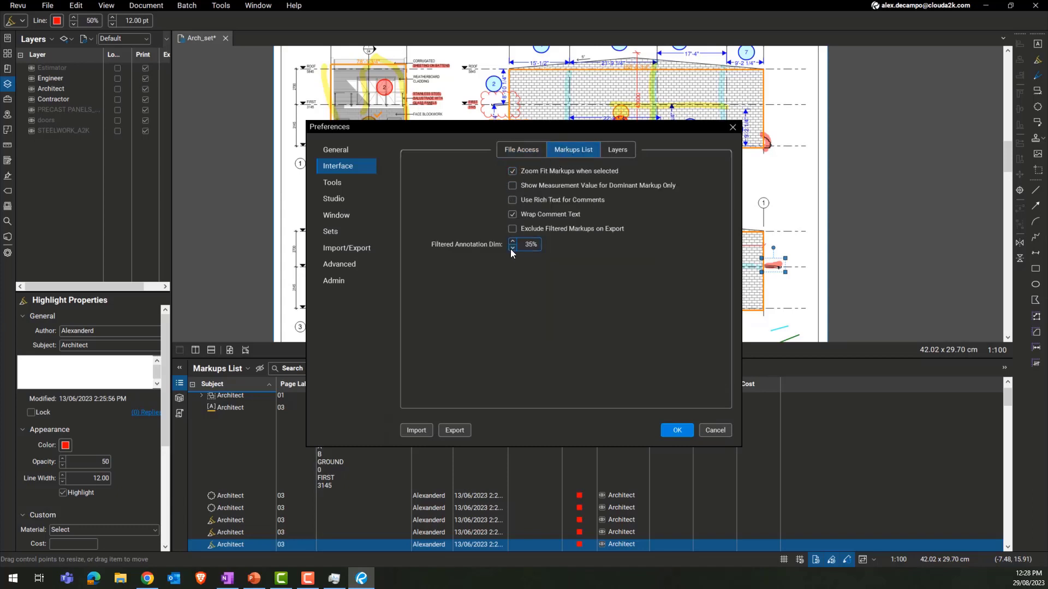
pyautogui.click(683, 433)
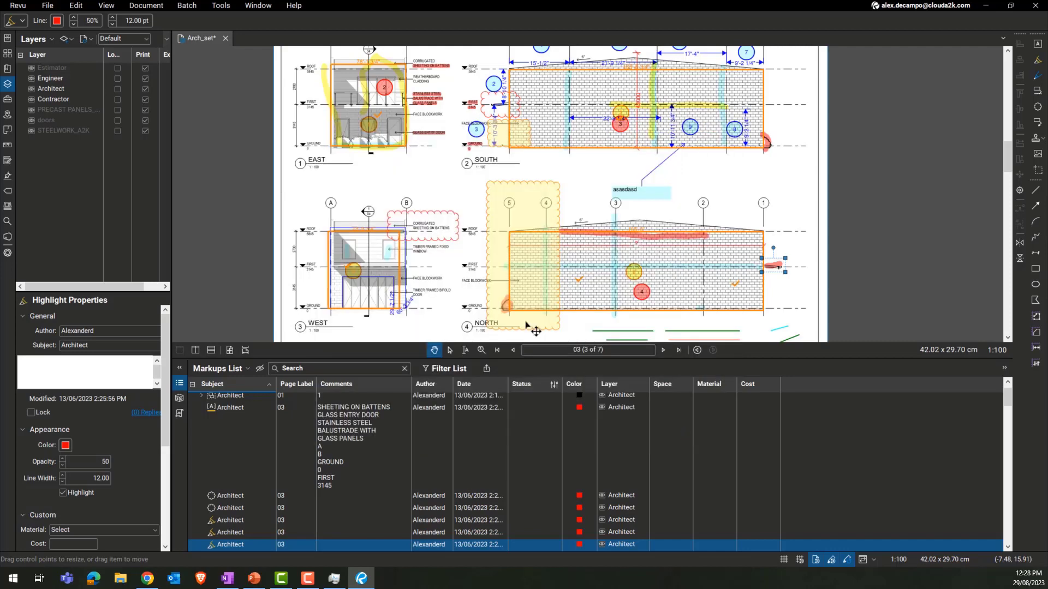
# Filter the Markups List by the Architect subject again and inspect the elevations on page 03.
pyautogui.click(220, 384)
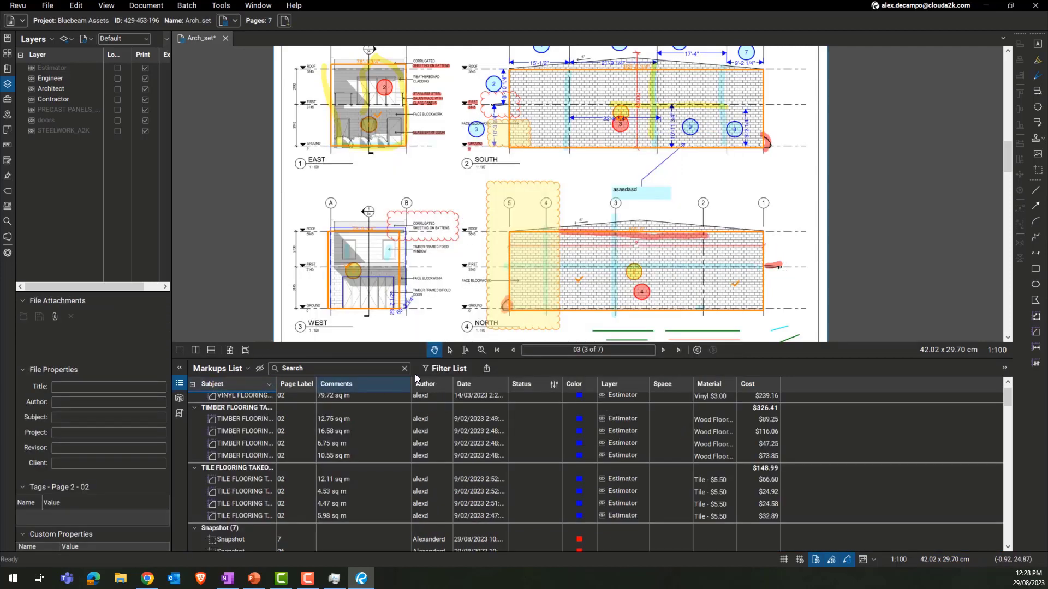
pyautogui.click(443, 368)
pyautogui.click(260, 383)
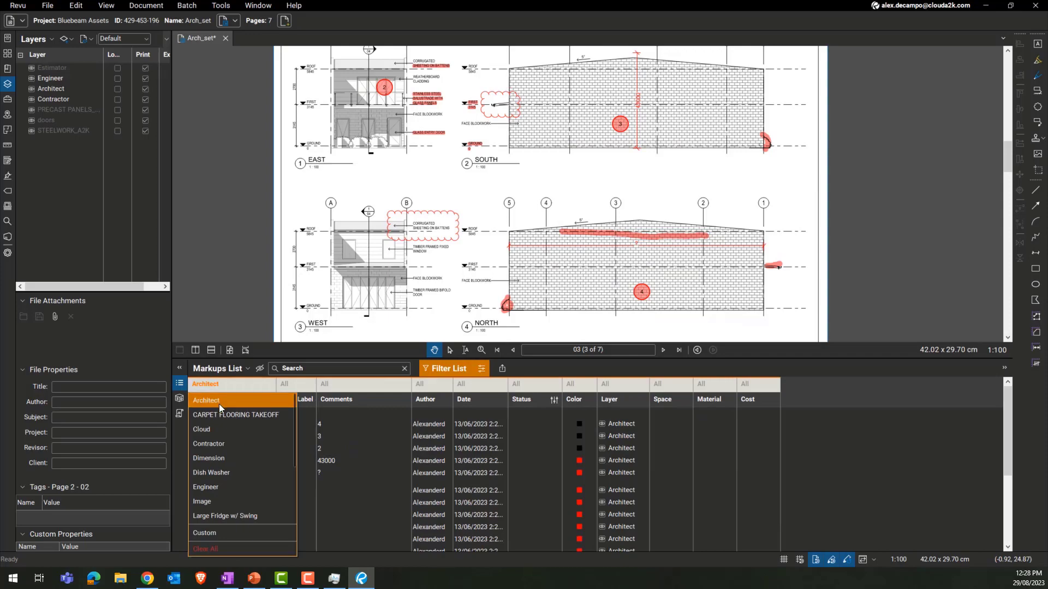
pyautogui.moveTo(480, 162); pyautogui.dragTo(484, 197)
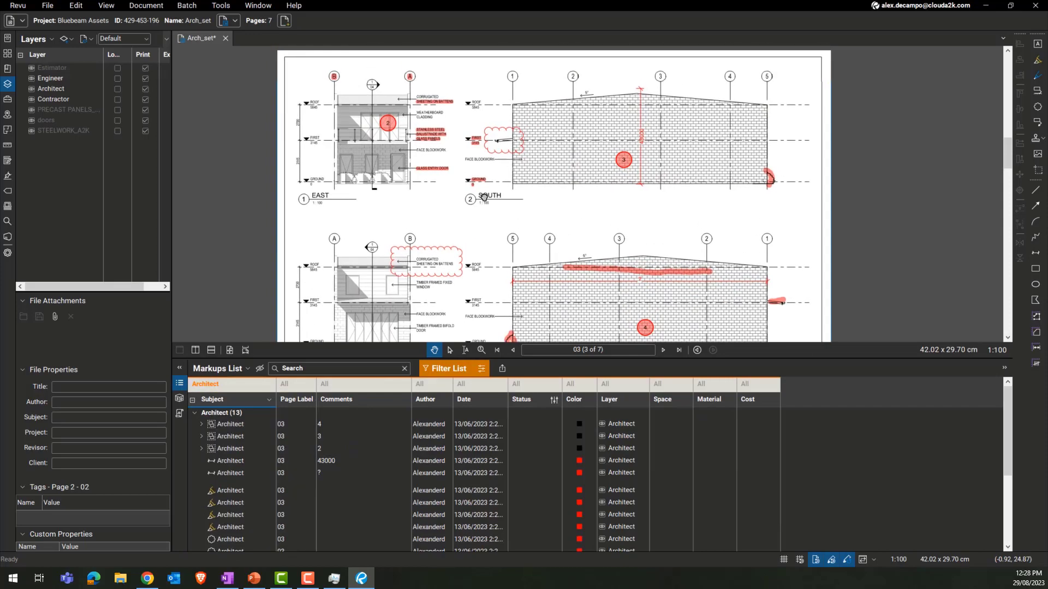
pyautogui.scroll(5, 484, 198)
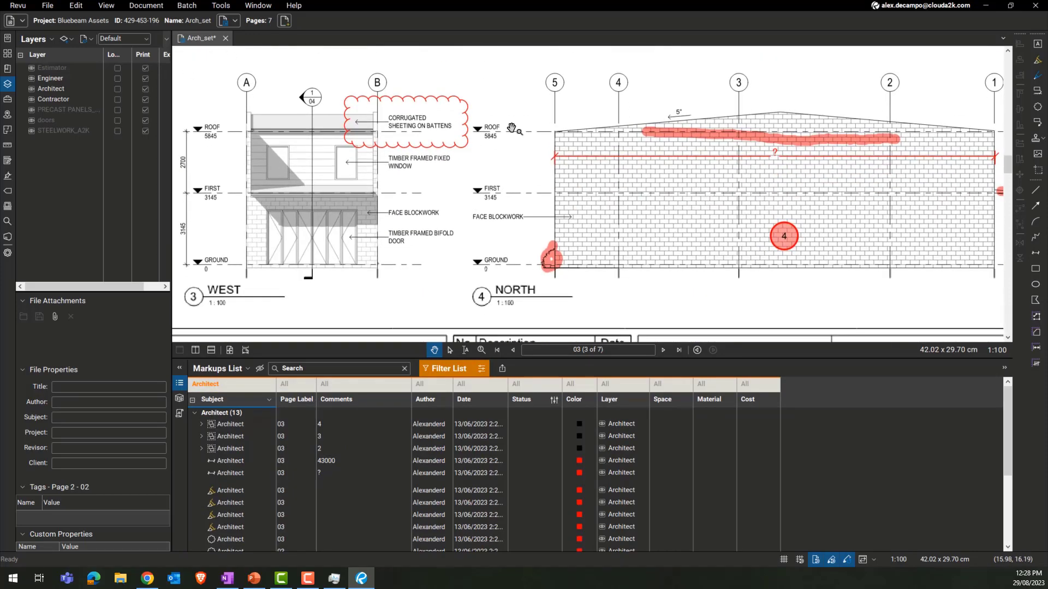
# Add the Contractor subject to the Markups List filter and view both sets of markups on the elevations.
pyautogui.click(235, 391)
pyautogui.click(224, 444)
pyautogui.moveTo(453, 246); pyautogui.dragTo(440, 290)
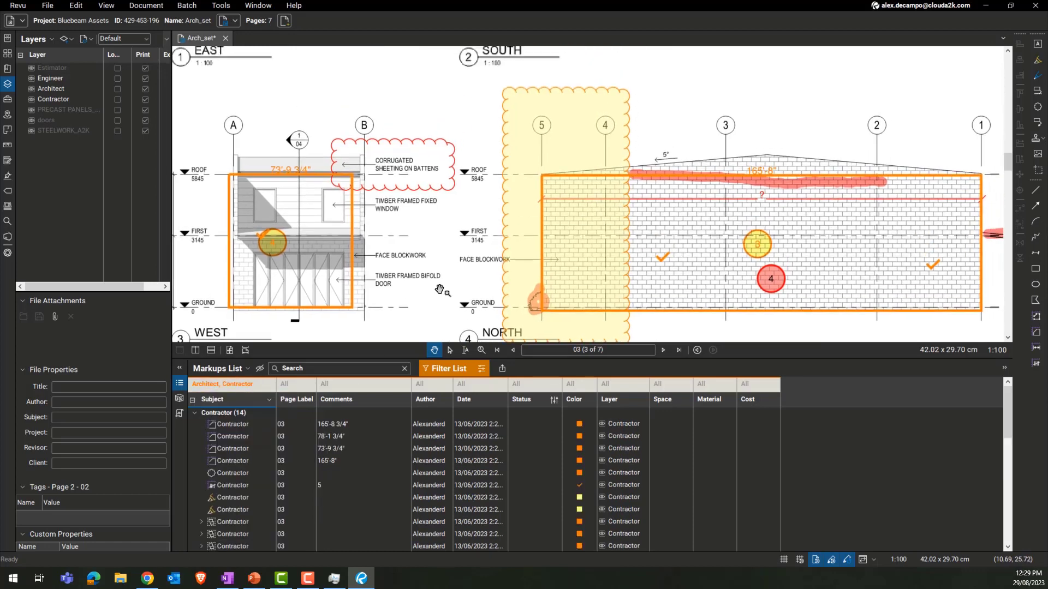
# Filter the Markups List by the Engineer subject alone to view those markups on the elevations, and turn the filter off.
pyautogui.scroll(-5, 440, 289)
pyautogui.click(247, 384)
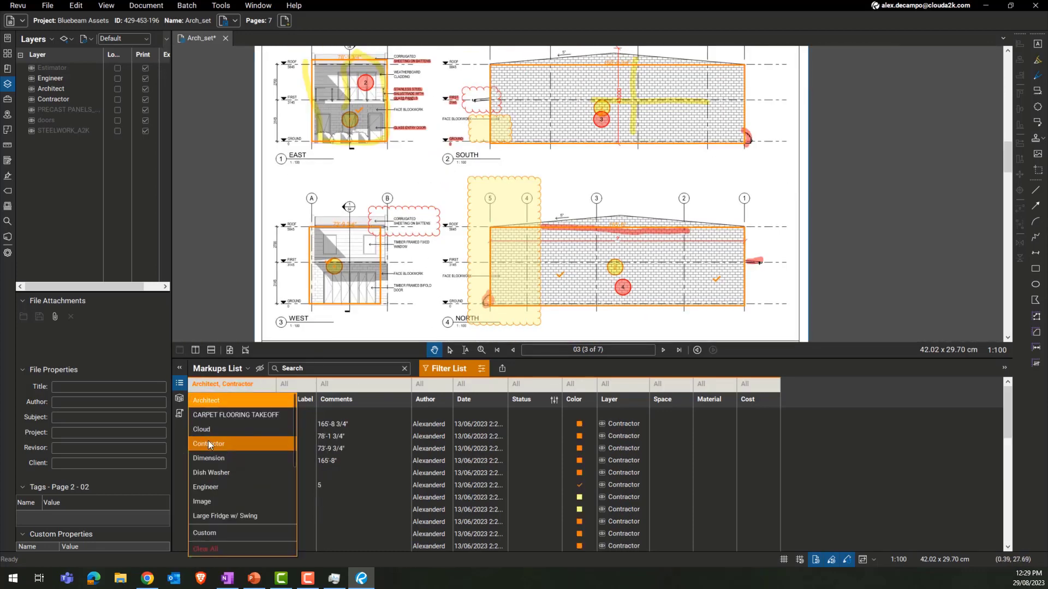
pyautogui.click(208, 405)
pyautogui.click(208, 489)
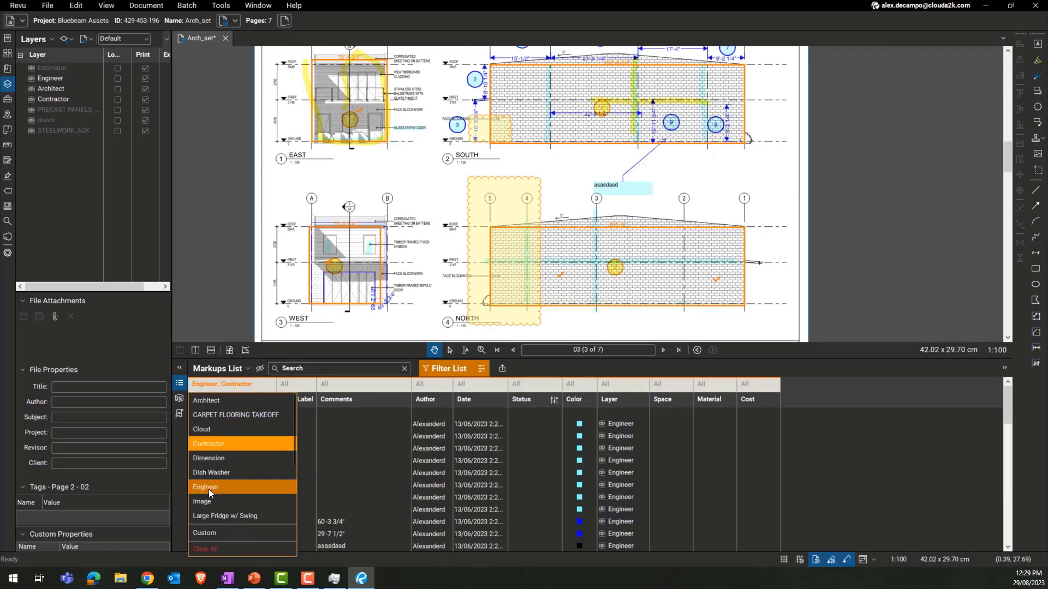
pyautogui.click(248, 444)
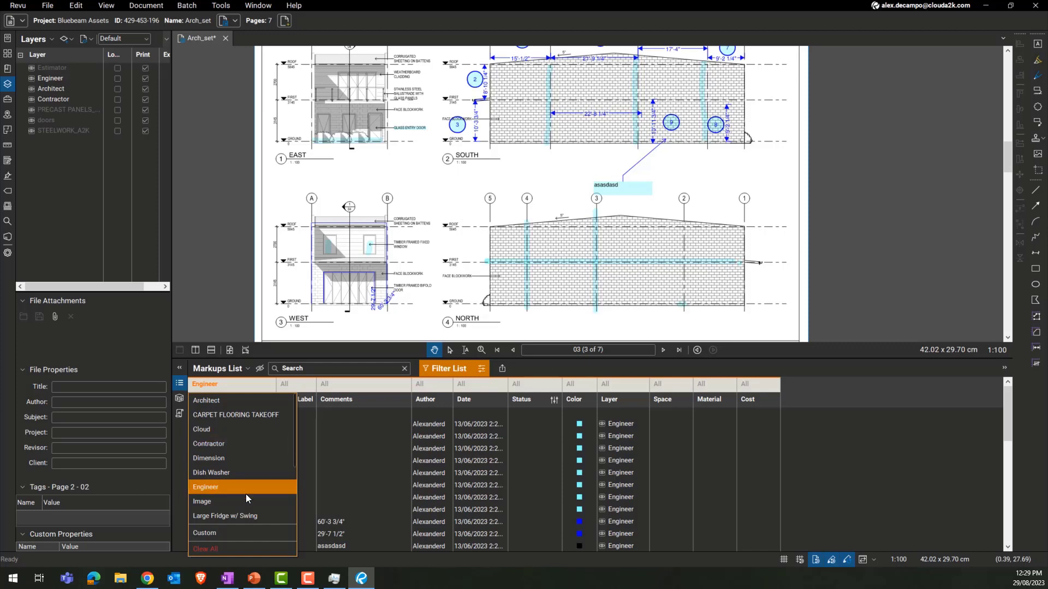
pyautogui.click(231, 489)
pyautogui.click(436, 375)
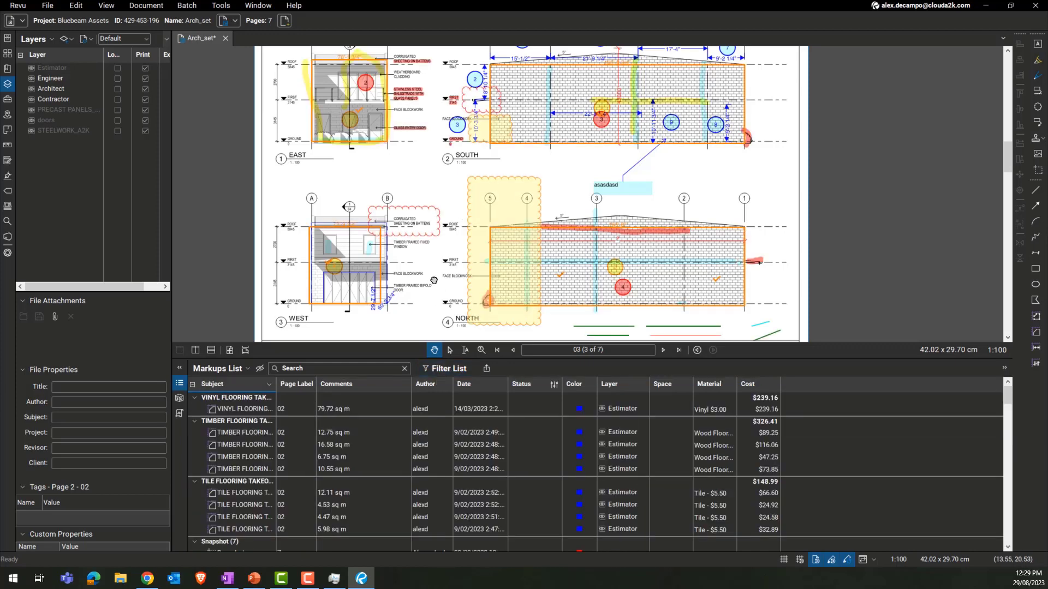
# Open the Advanced 2D Rendering preferences and review the available Rendering Mode options.
pyautogui.click(18, 6)
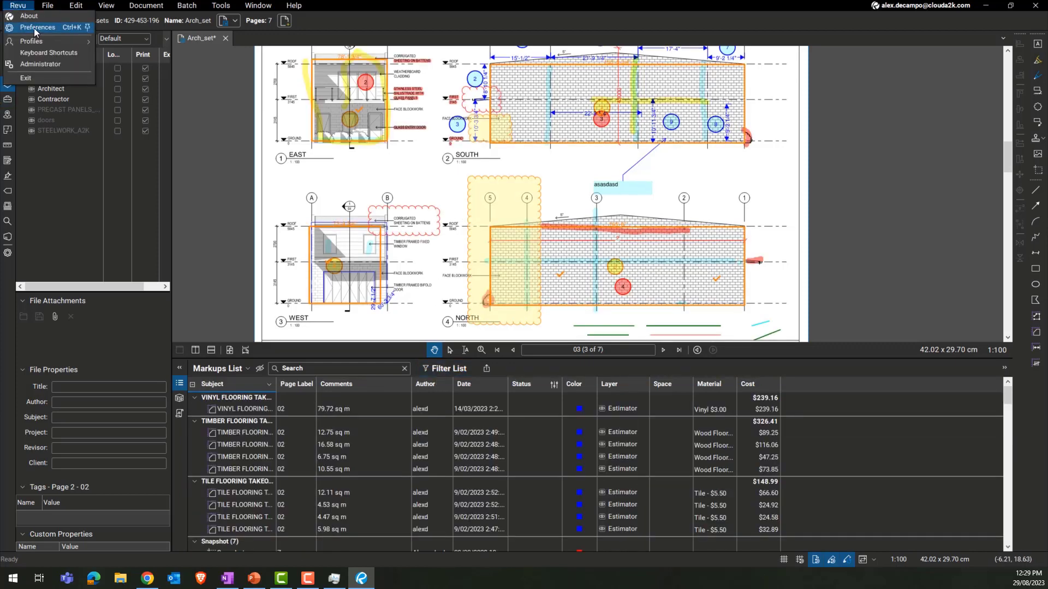
pyautogui.click(34, 28)
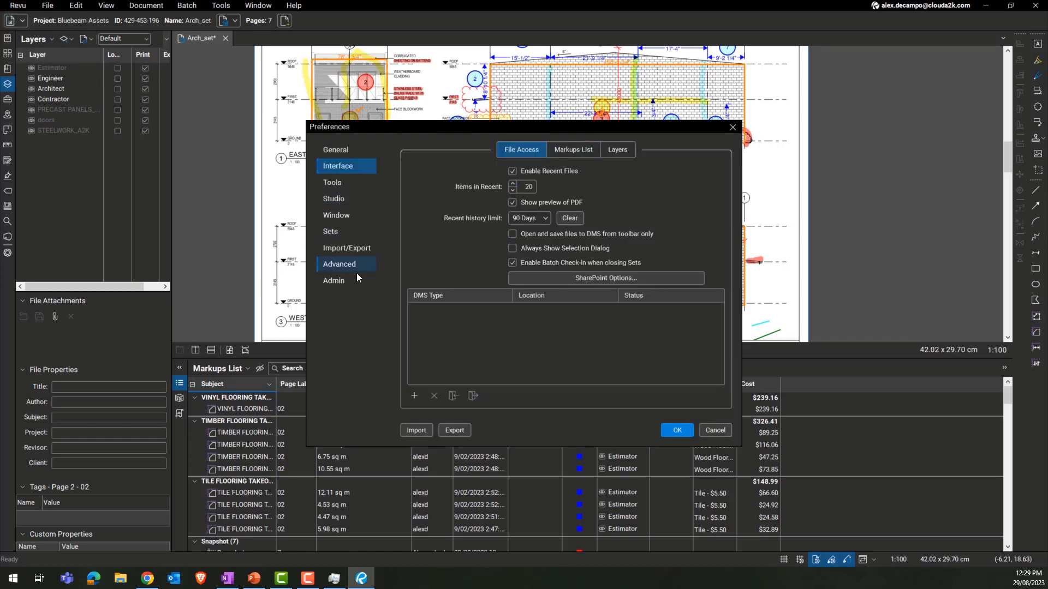
pyautogui.click(336, 267)
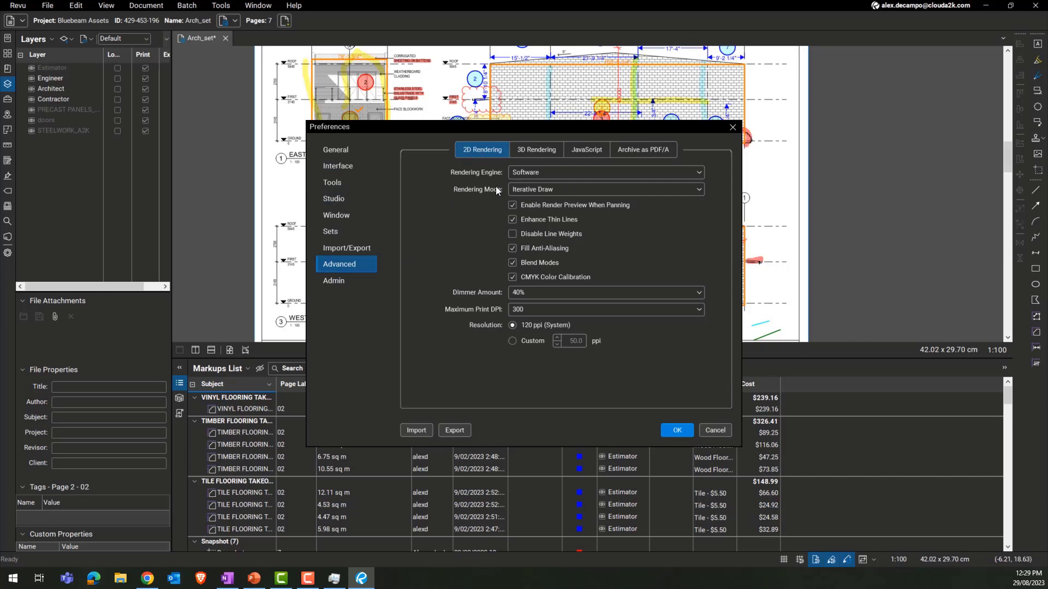
pyautogui.press('ctrl')
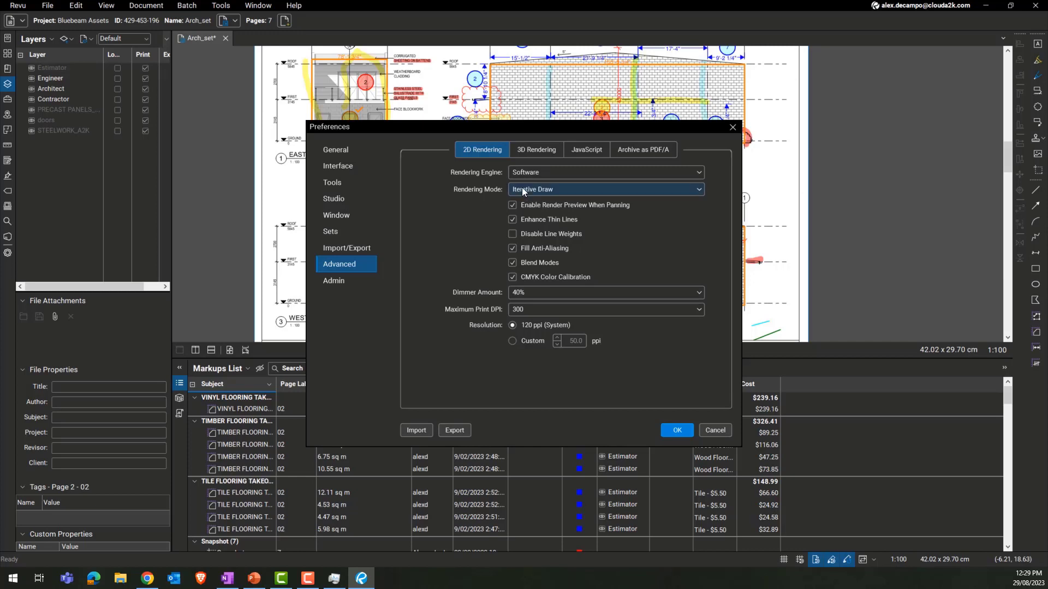
pyautogui.click(570, 189)
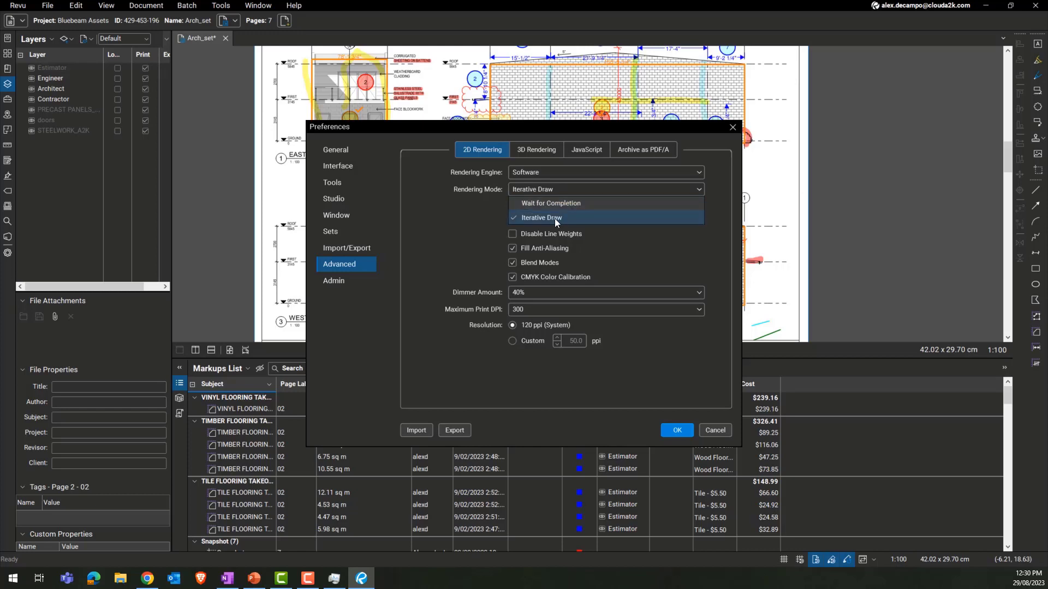
pyautogui.click(542, 173)
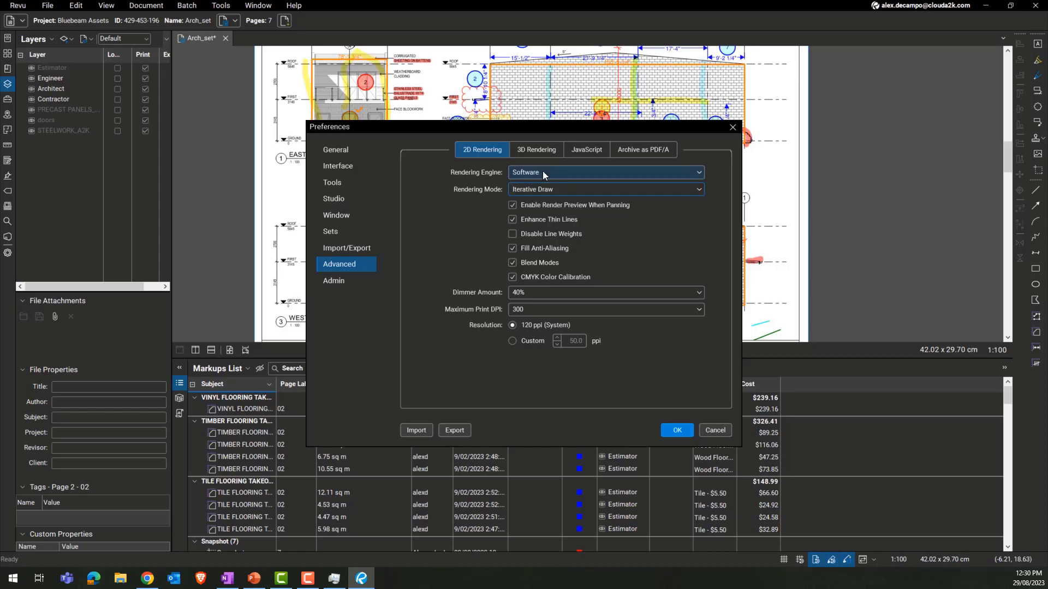
# Try the Hardware rendering engine and set the Rendering Engine back to Software.
pyautogui.click(543, 172)
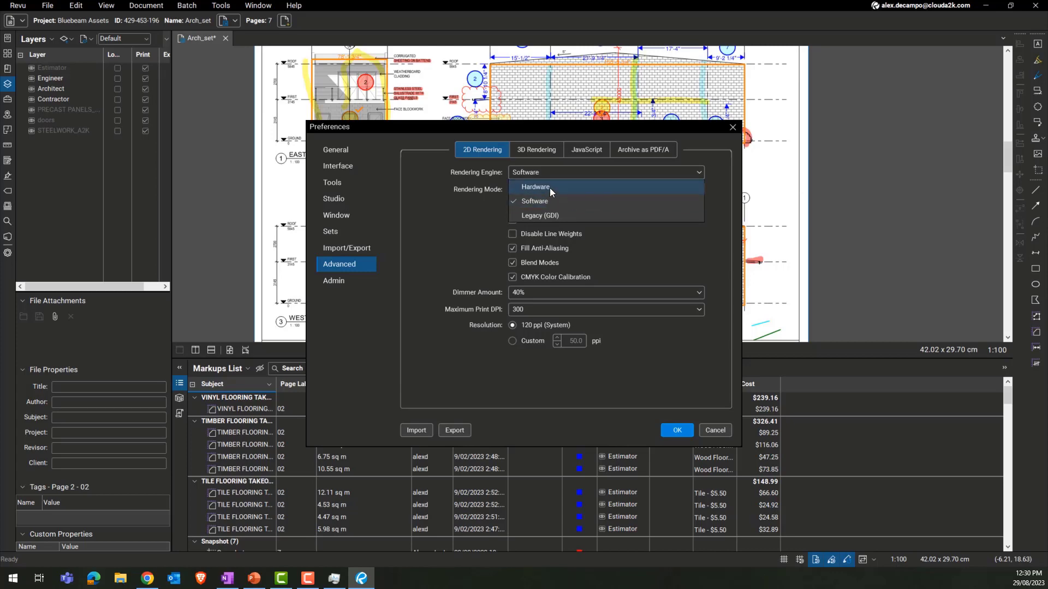
pyautogui.click(550, 188)
pyautogui.click(544, 177)
pyautogui.click(547, 198)
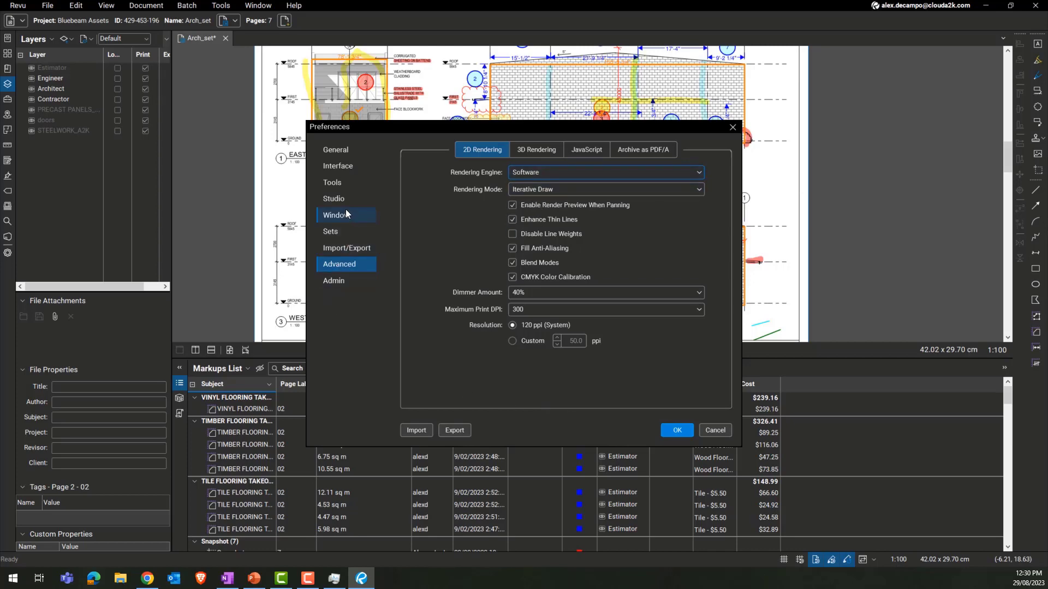
# Turn off Dynamically Set as Default Properties in the Tools markup preferences and save the change.
pyautogui.click(336, 183)
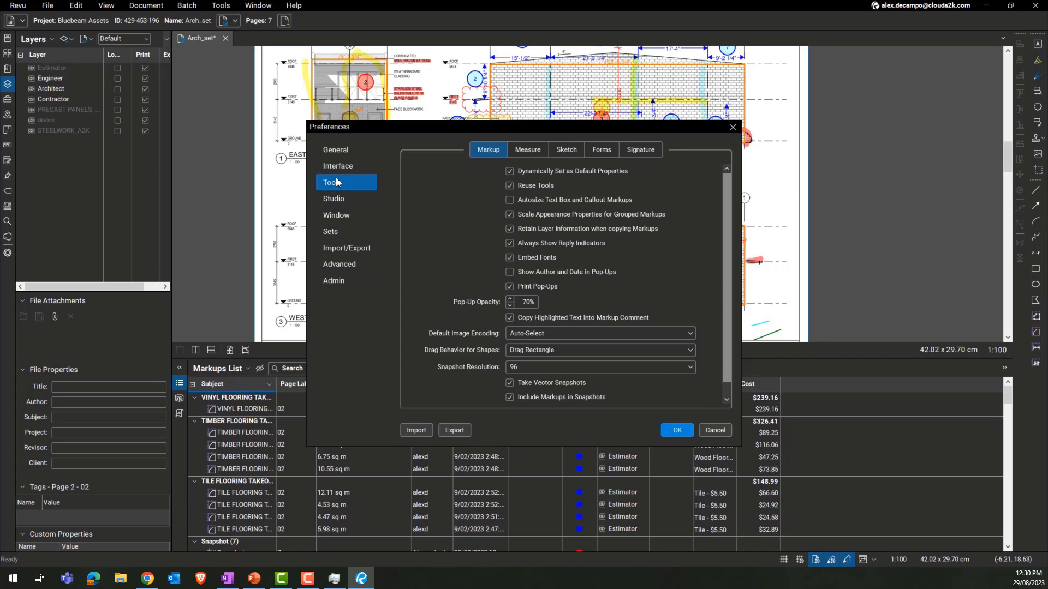
pyautogui.click(342, 150)
pyautogui.click(342, 166)
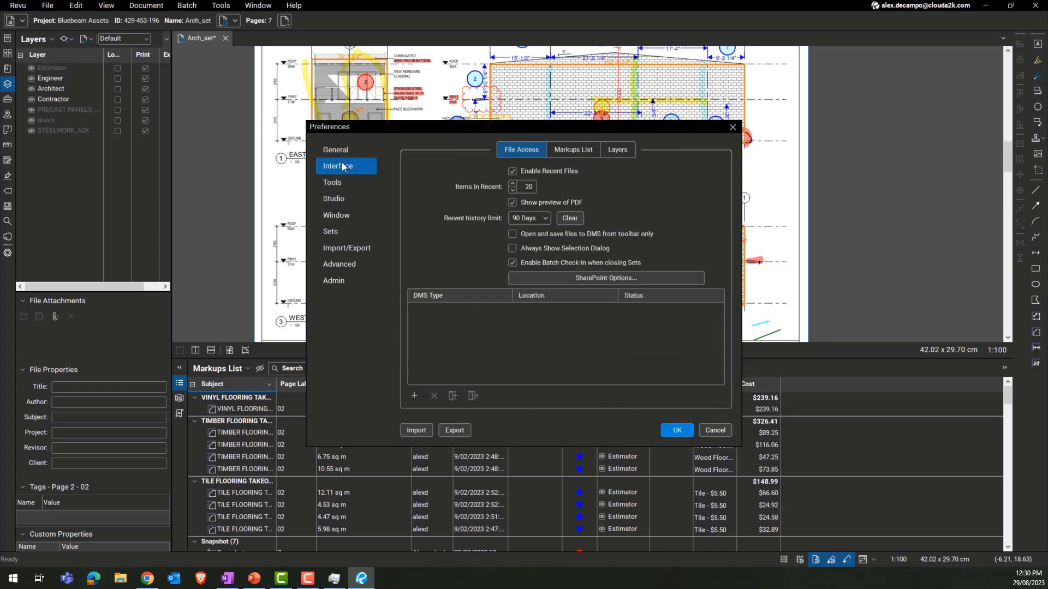
pyautogui.click(552, 153)
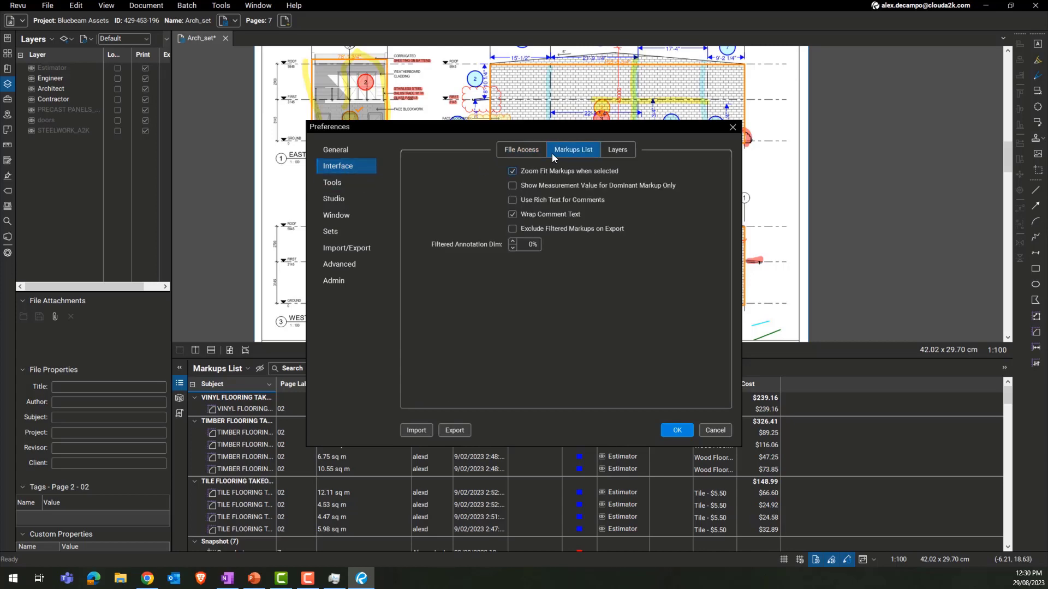
pyautogui.click(343, 183)
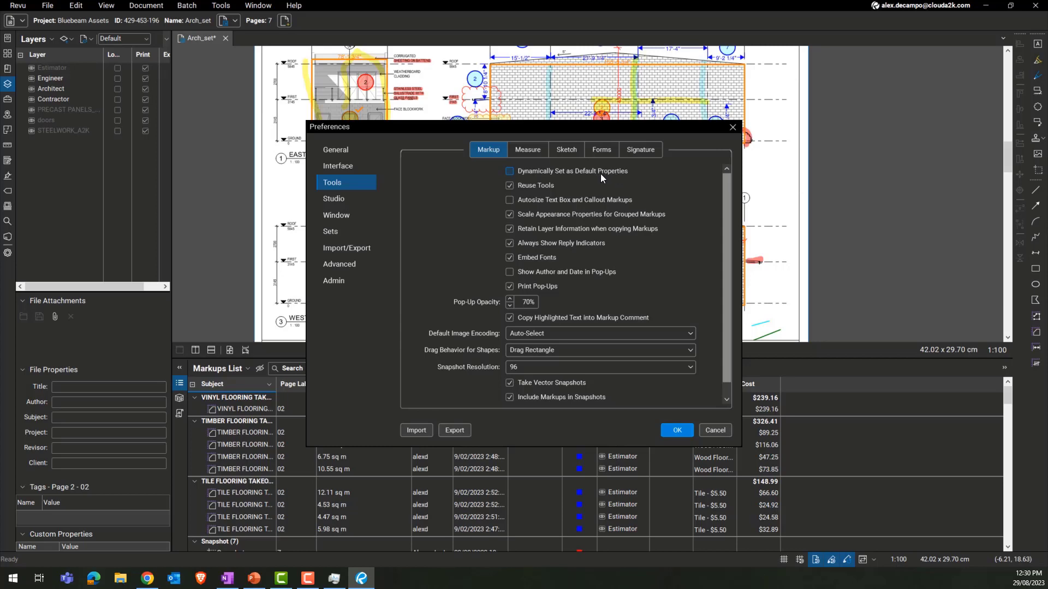
pyautogui.click(677, 430)
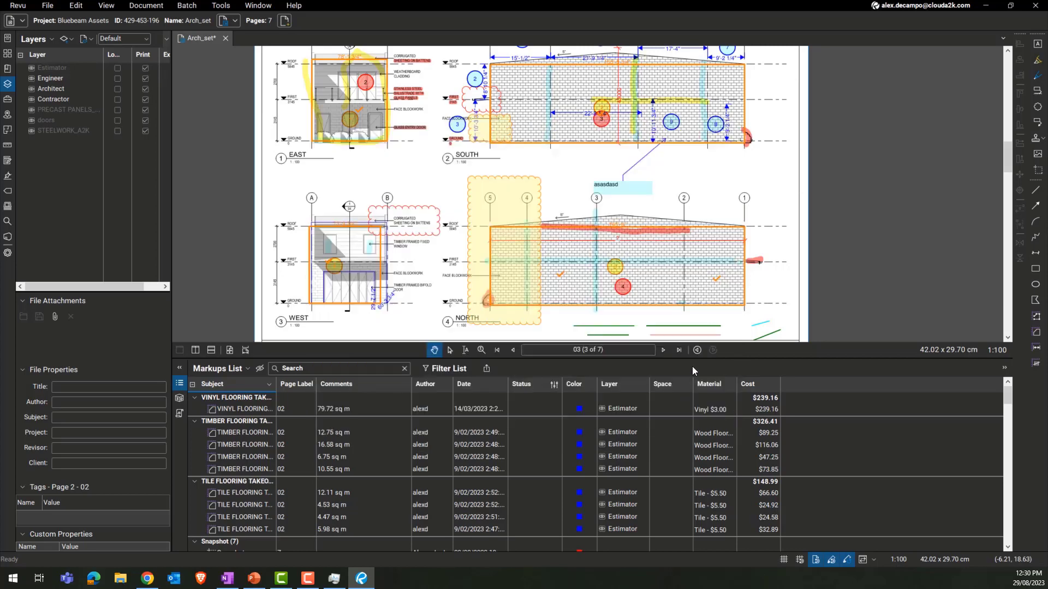
# Draw a rectangular red cloud in the blank area above gridline 1 on page 03 and select it.
pyautogui.scroll(5, 646, 287)
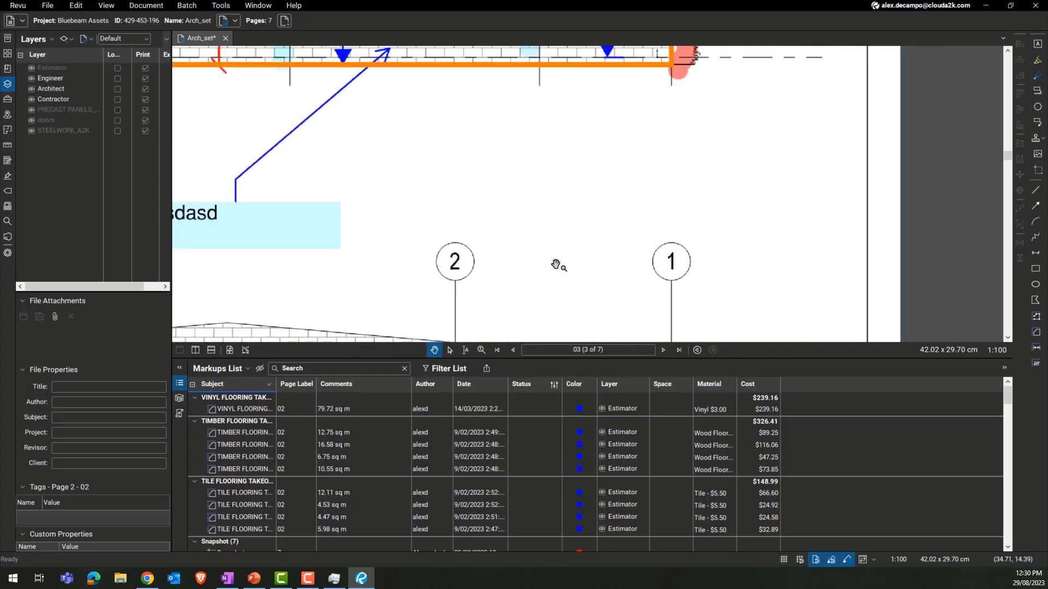
pyautogui.press('c')
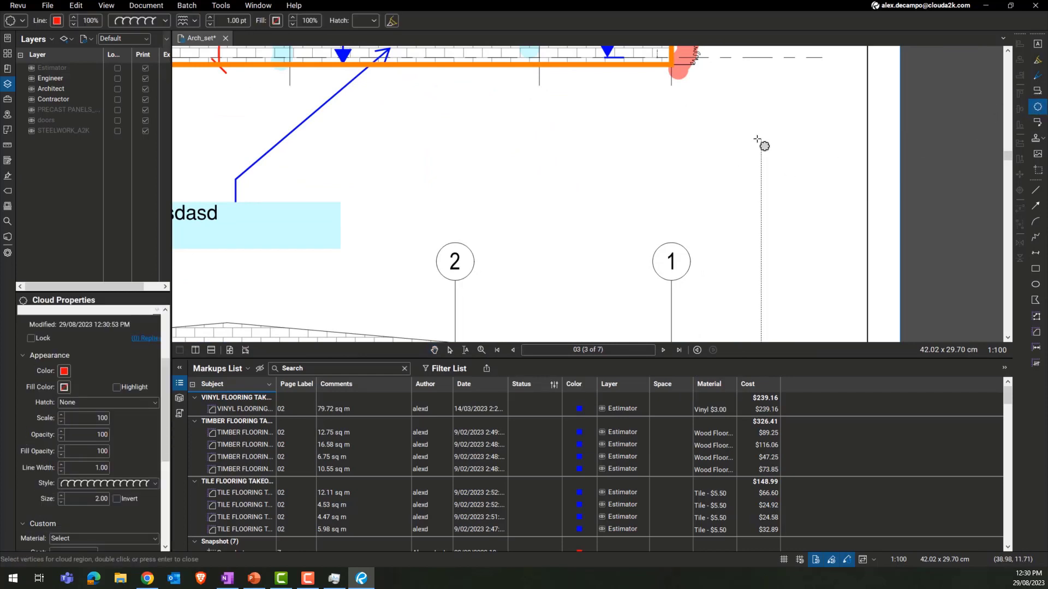
pyautogui.moveTo(761, 139); pyautogui.dragTo(557, 202)
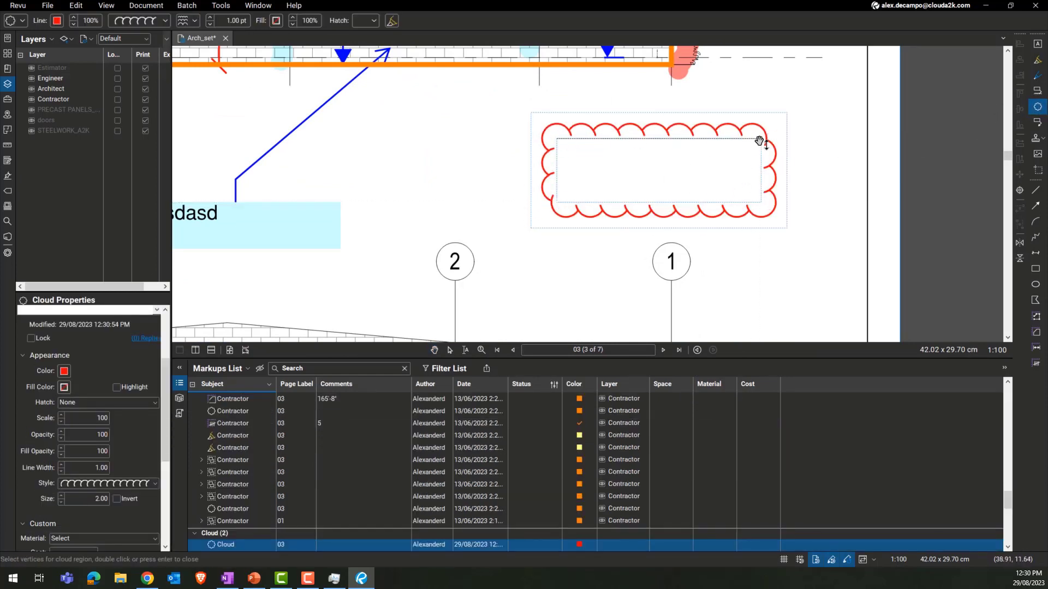
pyautogui.press('Escape')
pyautogui.click(691, 128)
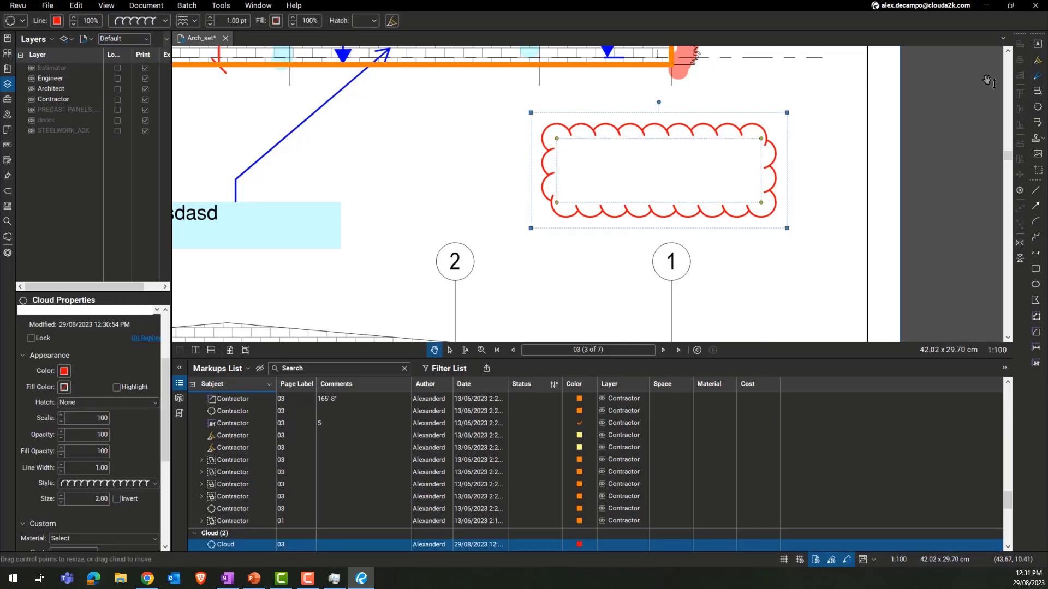
# Draw a second cloud with a dark green line color above gridline 2, beside the red cloud.
pyautogui.click(1035, 108)
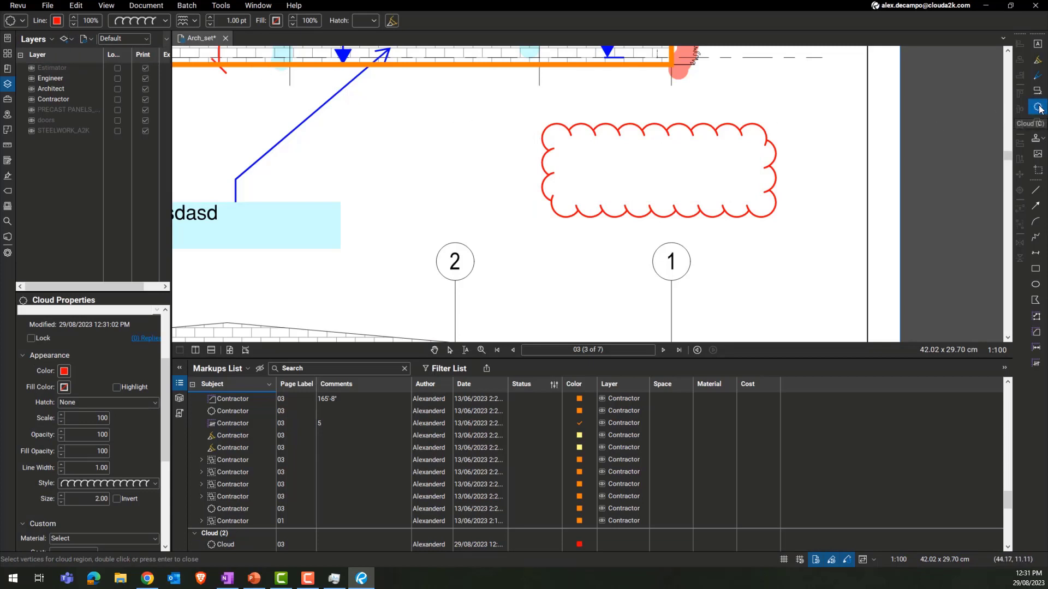
pyautogui.click(58, 22)
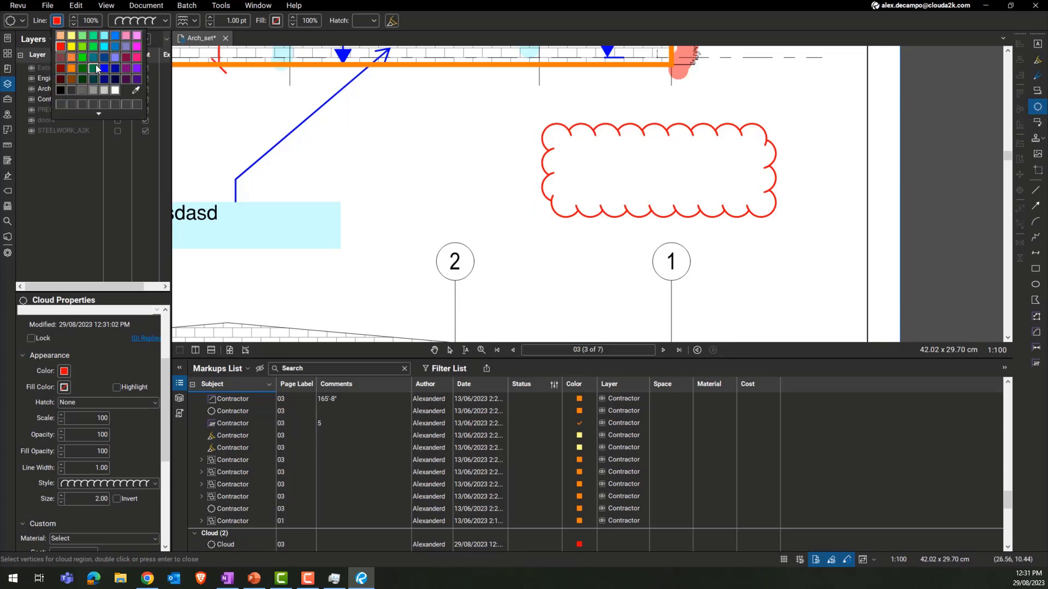
pyautogui.click(96, 64)
pyautogui.moveTo(376, 118); pyautogui.dragTo(497, 203)
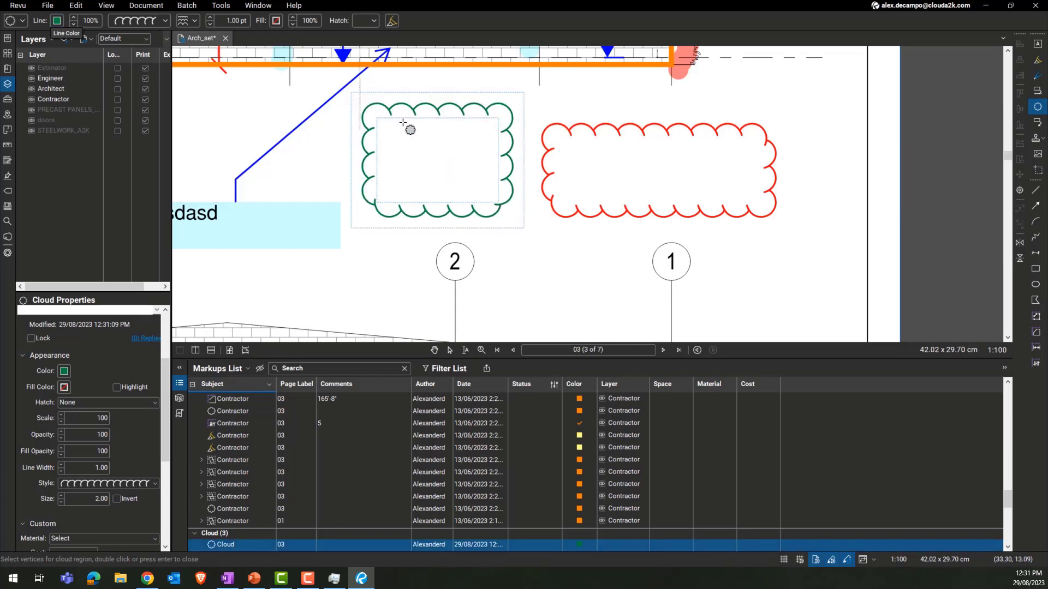
pyautogui.press('Escape')
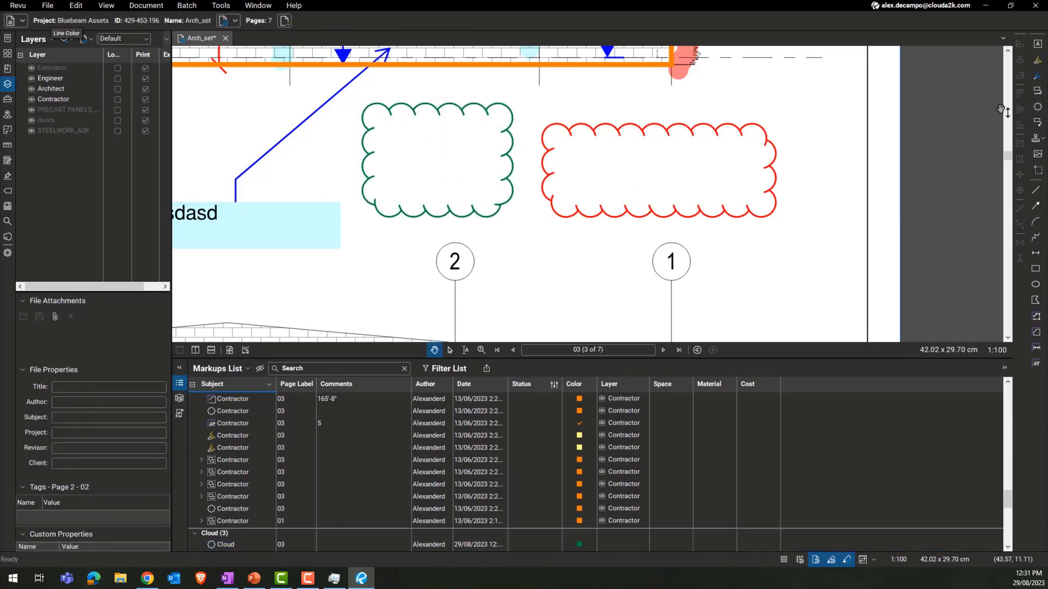
# Draw a smaller cloud with the default line color inside the red cloud, and delete all three test clouds.
pyautogui.click(1038, 107)
pyautogui.moveTo(728, 159); pyautogui.dragTo(624, 191)
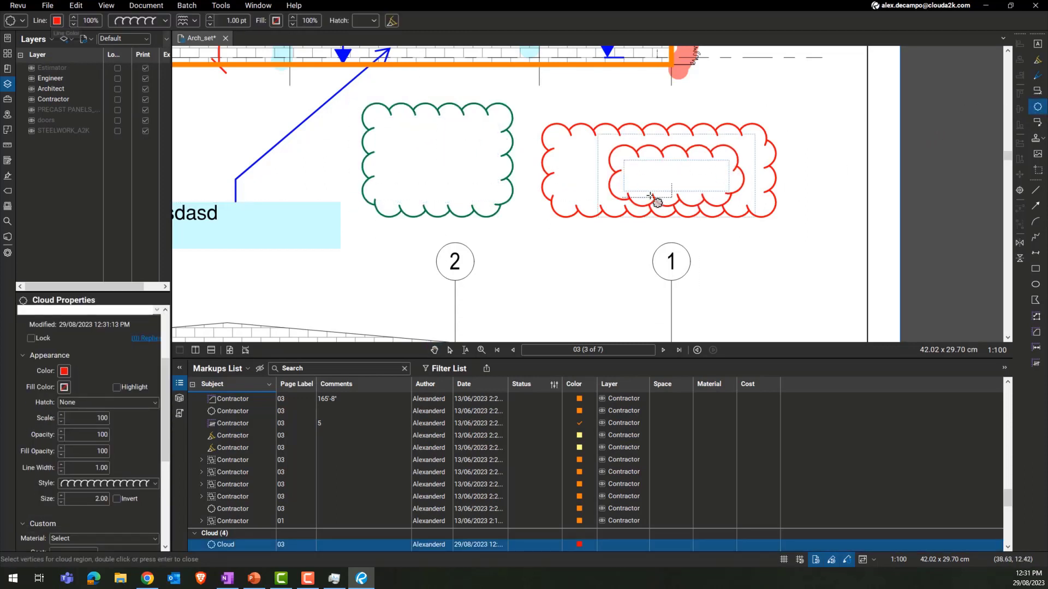
pyautogui.press('Escape')
pyautogui.moveTo(773, 108)
pyautogui.mouseDown()
pyautogui.moveTo(724, 135)
pyautogui.moveTo(379, 251)
pyautogui.mouseUp()
pyautogui.moveTo(506, 241); pyautogui.dragTo(581, 214)
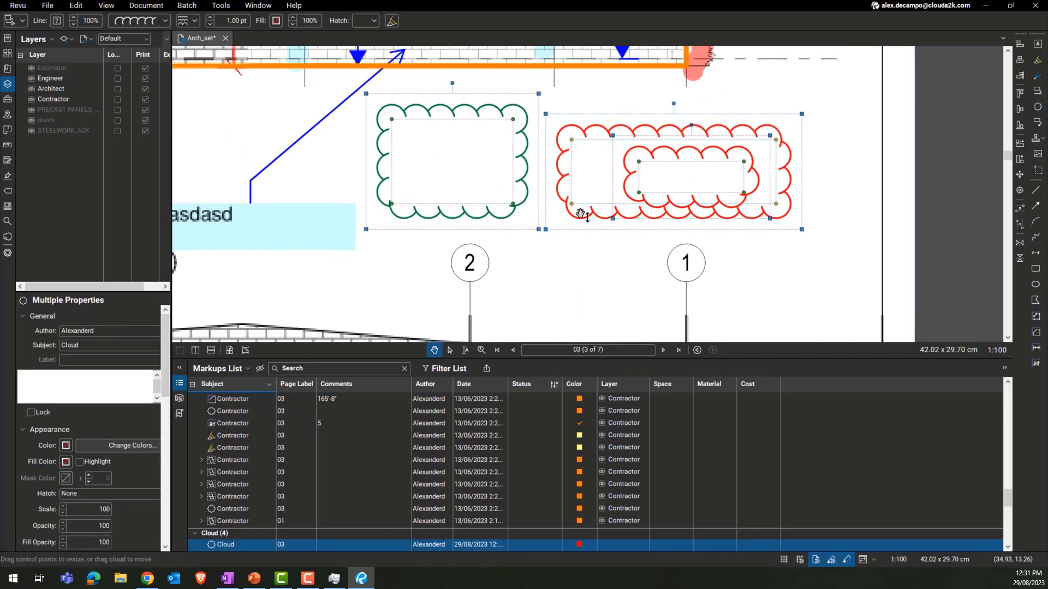
pyautogui.press('Delete')
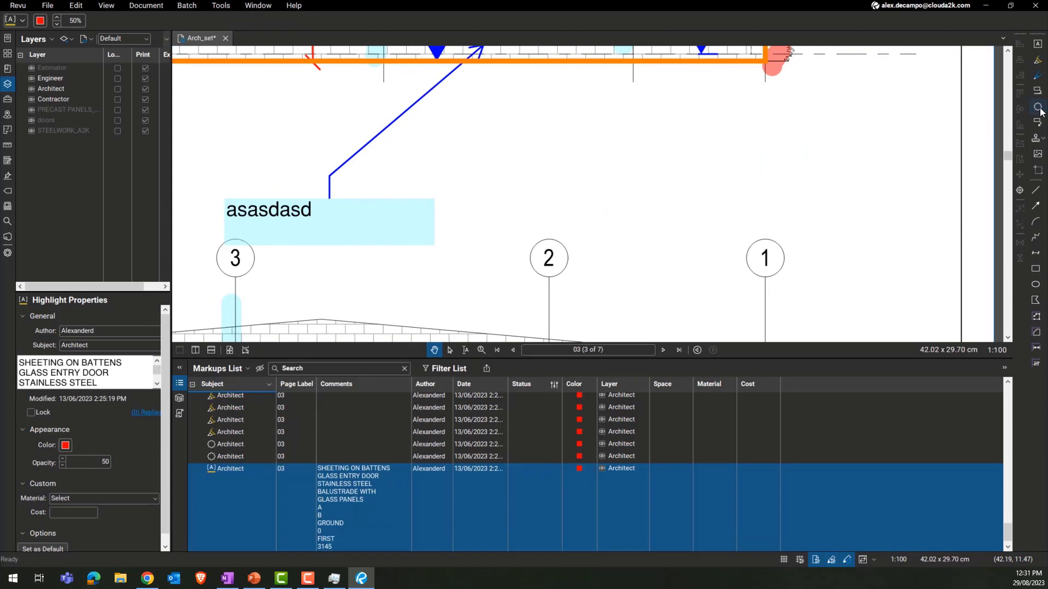
# Draw three clouds with a brown line color in a row above gridlines 2 and 1.
pyautogui.click(1038, 108)
pyautogui.click(59, 23)
pyautogui.click(63, 63)
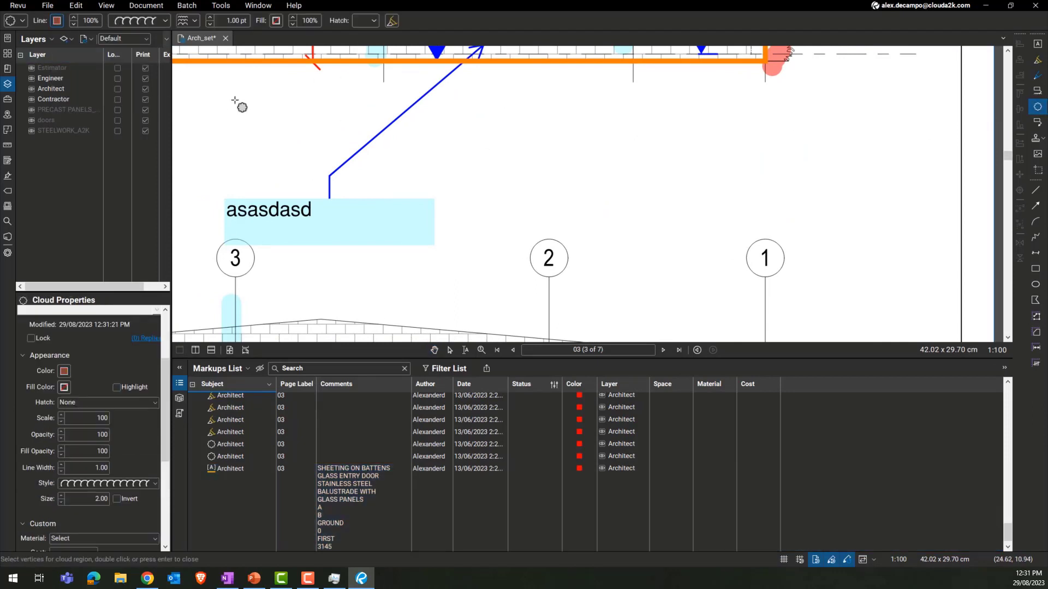
pyautogui.moveTo(608, 118); pyautogui.dragTo(513, 151)
pyautogui.moveTo(747, 119); pyautogui.dragTo(665, 159)
pyautogui.moveTo(822, 118)
pyautogui.mouseDown()
pyautogui.moveTo(775, 159)
pyautogui.moveTo(747, 162)
pyautogui.mouseUp()
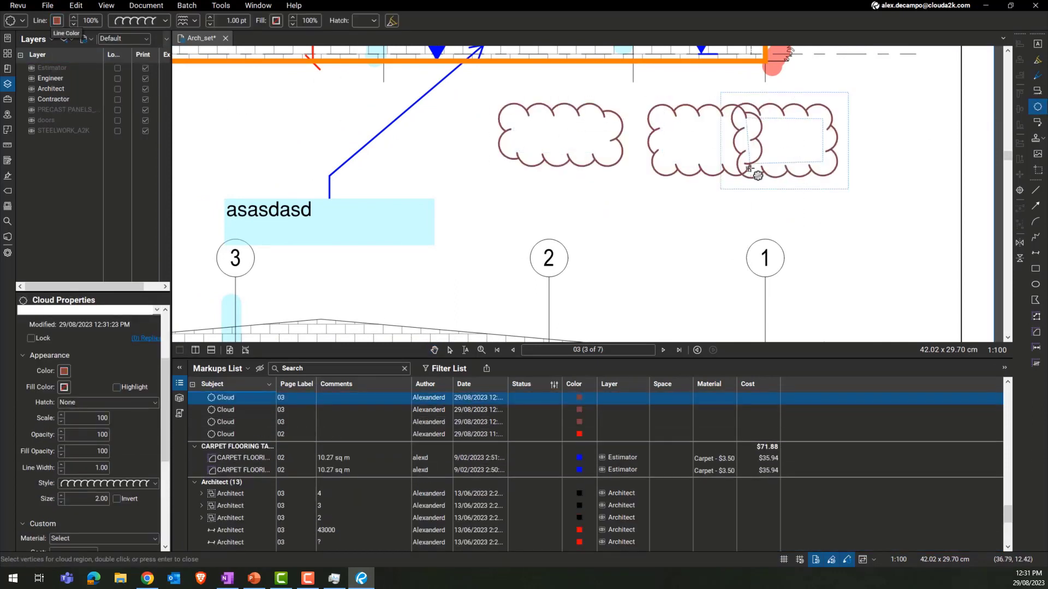
pyautogui.press('Escape')
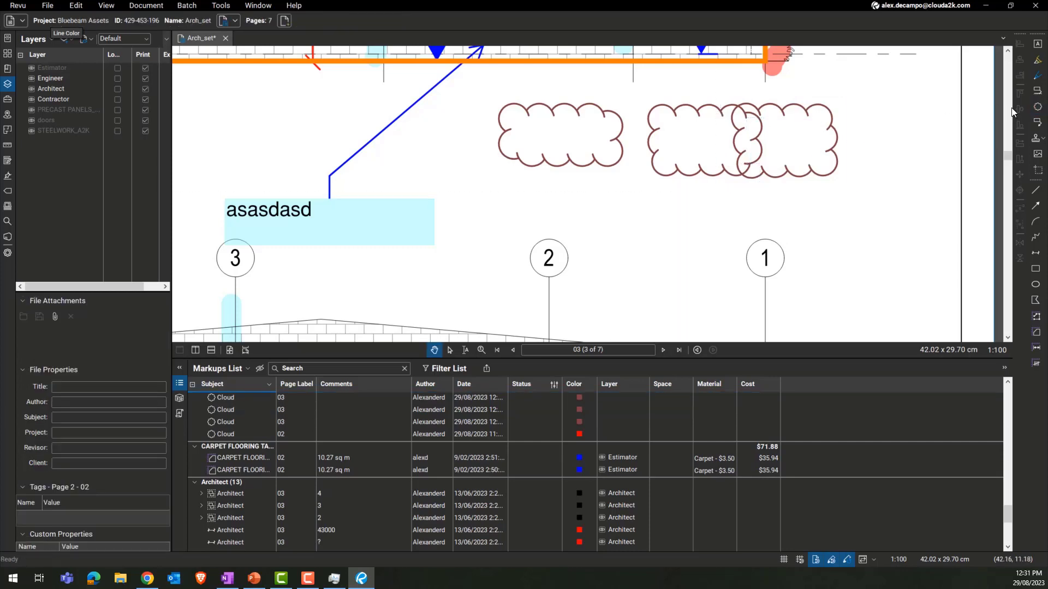
# Draw a cloud with the default line color below the brown ones, and delete all four test clouds.
pyautogui.click(1036, 107)
pyautogui.moveTo(839, 200); pyautogui.dragTo(762, 239)
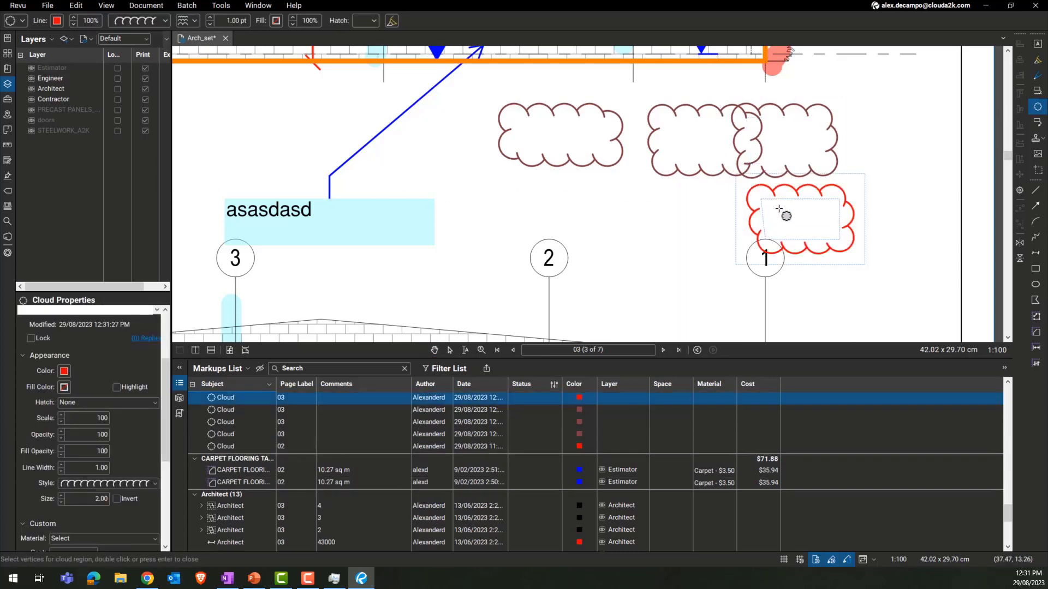
pyautogui.press('Escape')
pyautogui.hotkey('shift', 'o')
pyautogui.moveTo(891, 118); pyautogui.dragTo(551, 279)
pyautogui.press('Delete')
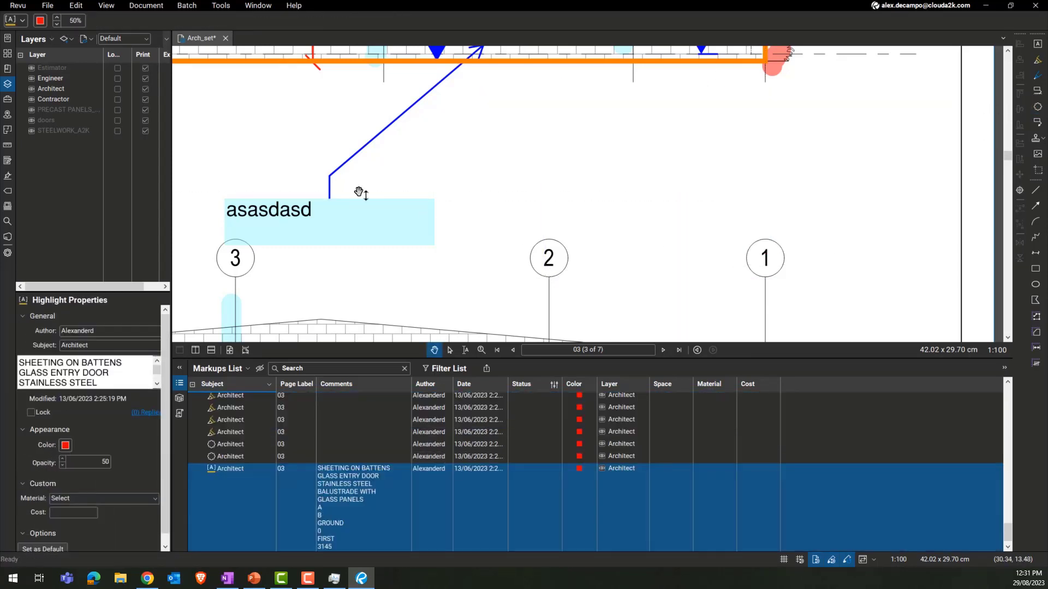
# Turn Dynamically Set as Default Properties back on in the Tools markup preferences and save the change.
pyautogui.click(18, 5)
pyautogui.click(27, 25)
pyautogui.click(523, 172)
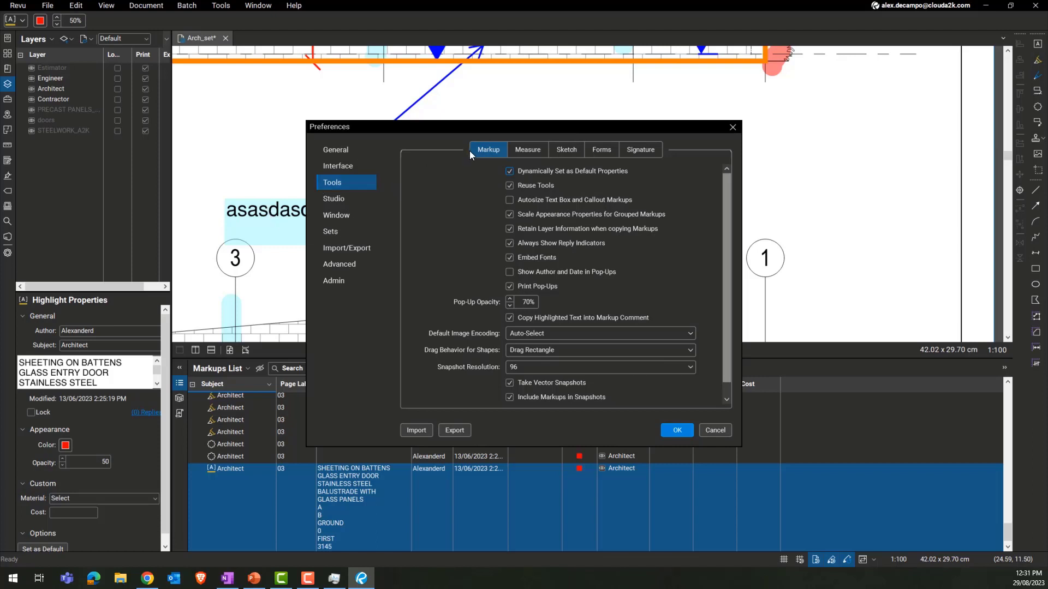
pyautogui.click(674, 430)
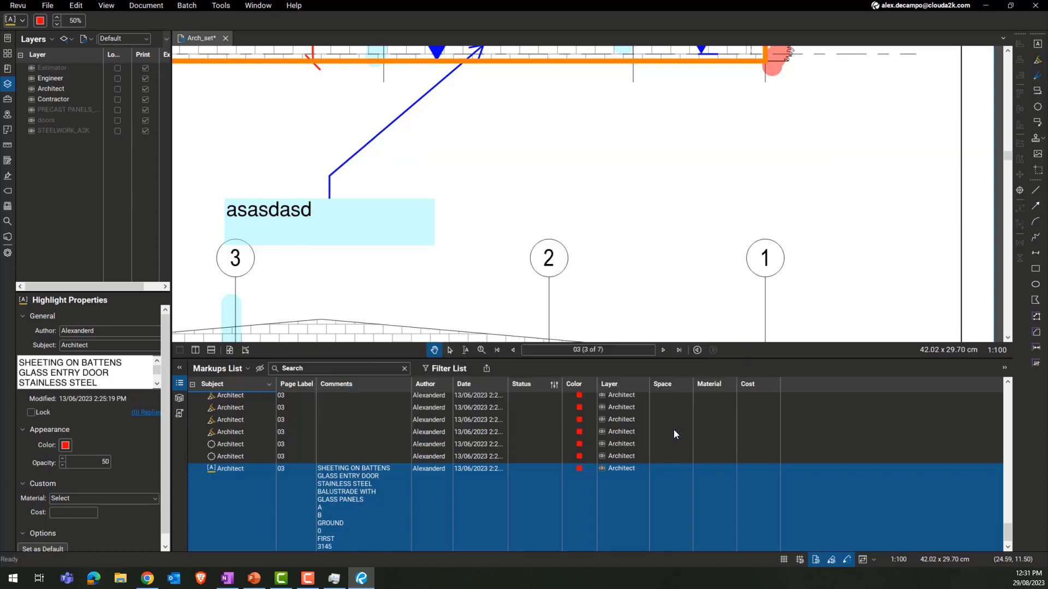
# Draw a red cloud in the blank space above gridlines 2 and 1.
pyautogui.click(1038, 107)
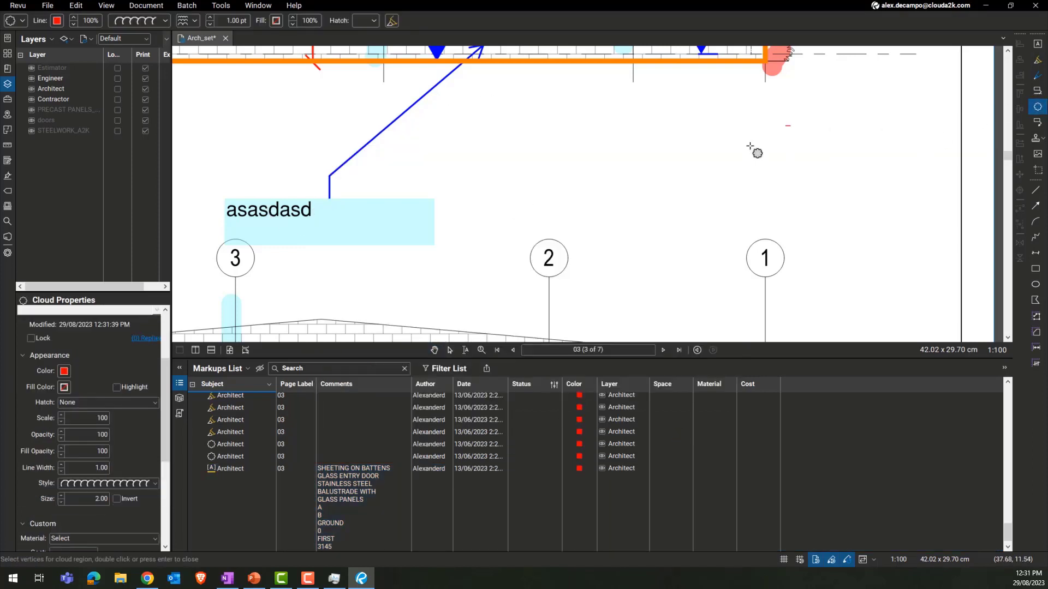
pyautogui.moveTo(791, 126); pyautogui.dragTo(618, 204)
pyautogui.press('Escape')
pyautogui.press('Escape')
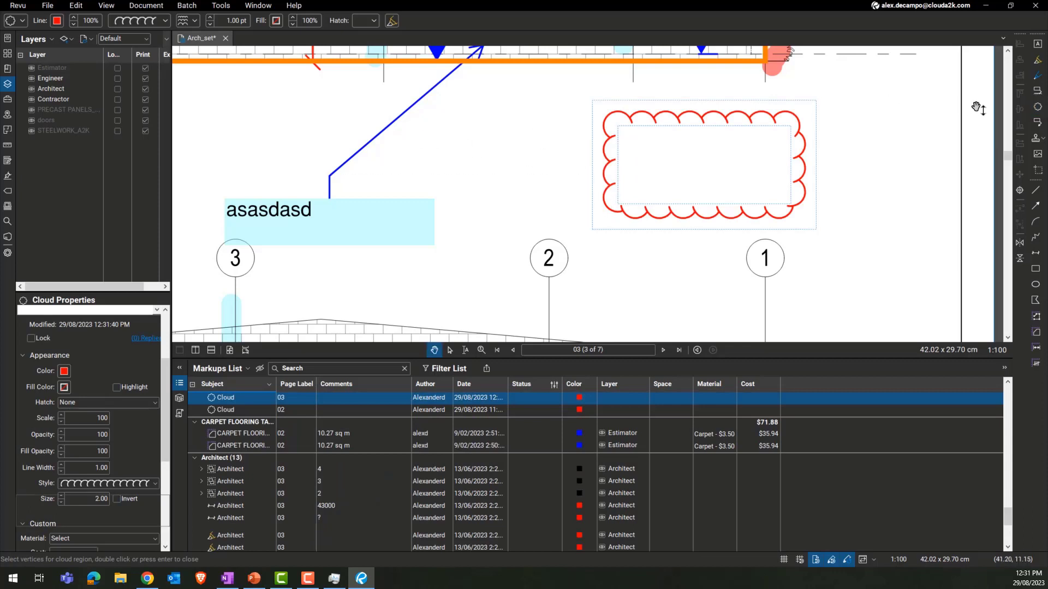
# Set the cloud line color to dark green and draw a second cloud beside the red one, above gridline 2.
pyautogui.click(1039, 104)
pyautogui.click(55, 20)
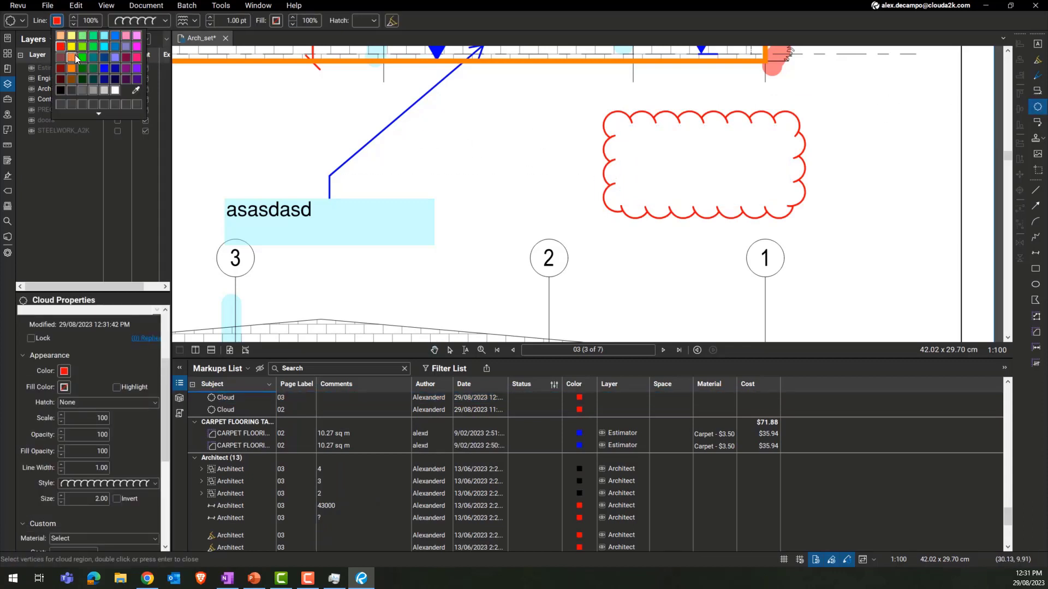
pyautogui.click(90, 72)
pyautogui.moveTo(472, 115); pyautogui.dragTo(576, 203)
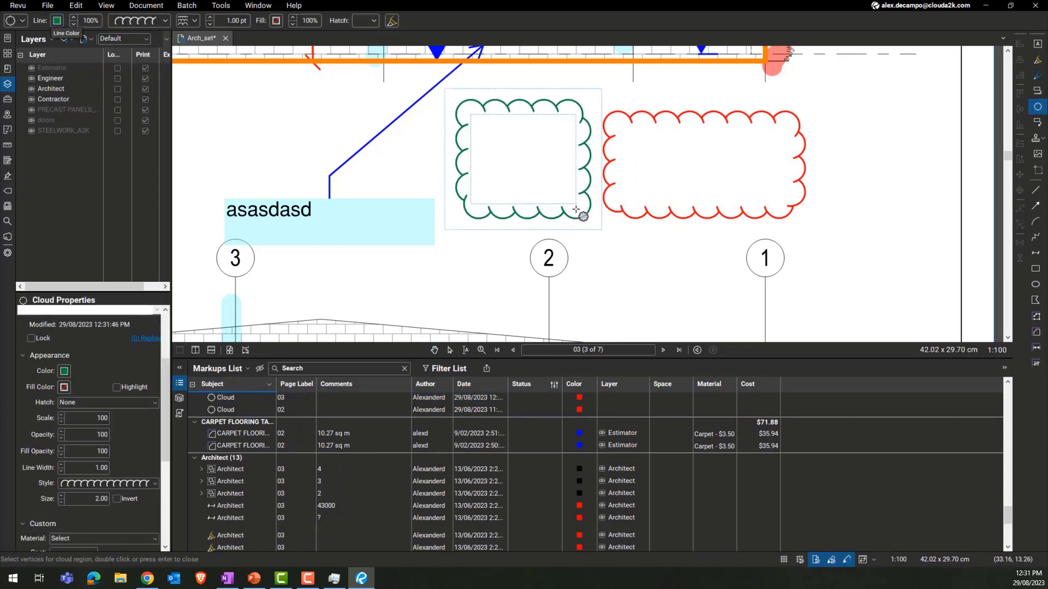
pyautogui.press('Escape')
pyautogui.press('Escape')
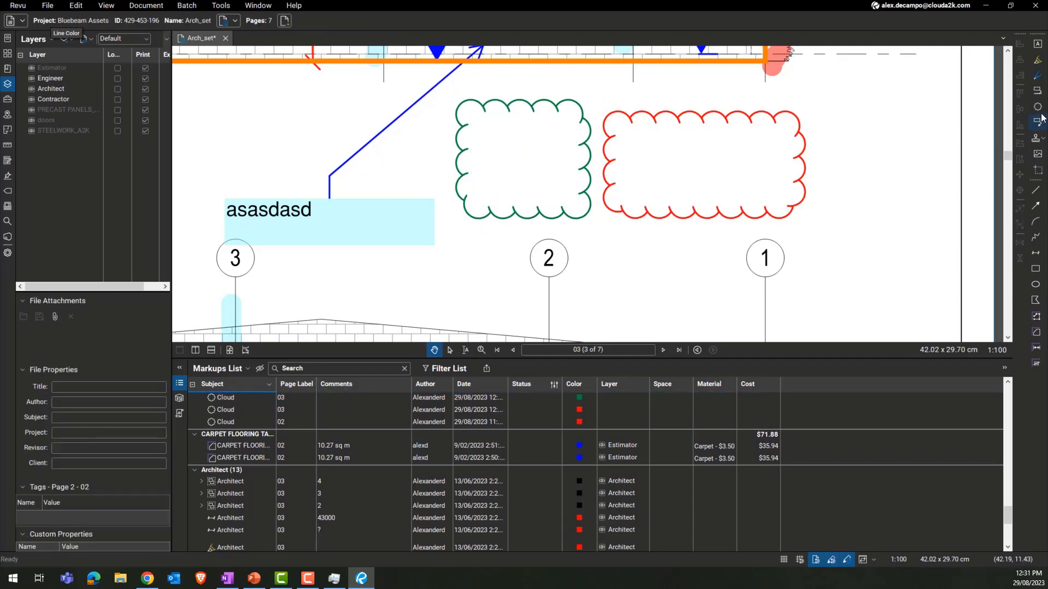
# Draw a third cloud with the default line color beyond the red one, and delete all three test clouds together with the callout.
pyautogui.click(1038, 107)
pyautogui.moveTo(827, 116); pyautogui.dragTo(937, 214)
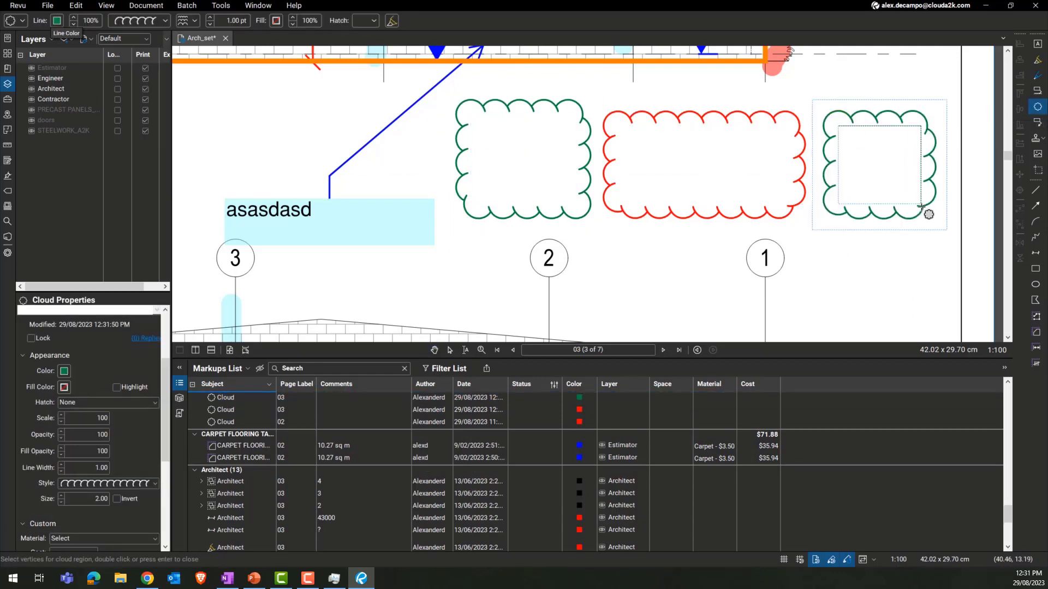
pyautogui.press('Escape')
pyautogui.press('Escape')
pyautogui.moveTo(906, 102); pyautogui.dragTo(468, 237)
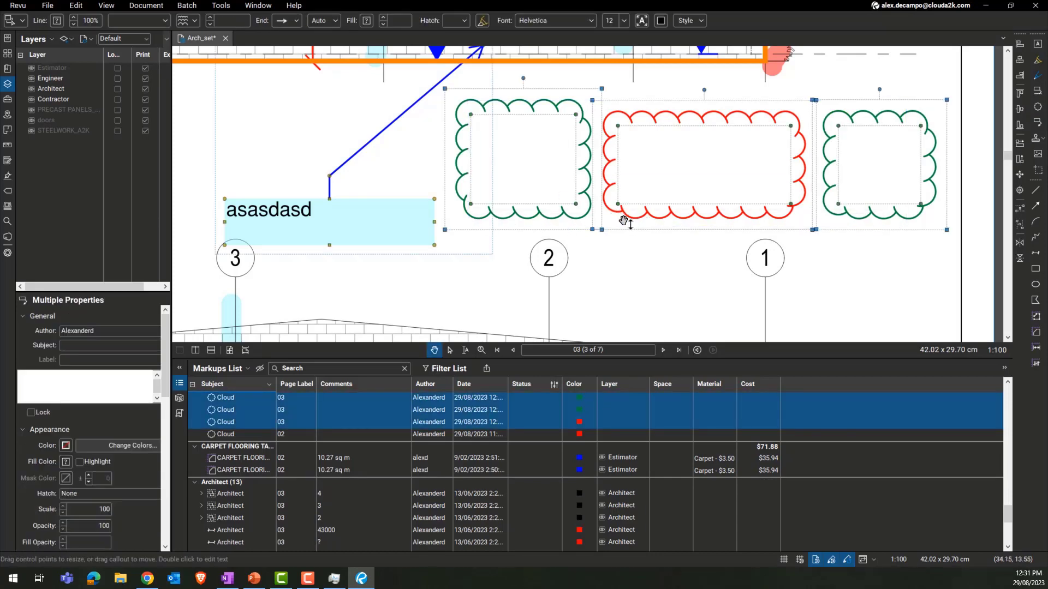
pyautogui.press('Delete')
# Choose the Gas line style for the Line tool and draw a horizontal line below the South elevation.
pyautogui.scroll(-6, 691, 194)
pyautogui.moveTo(591, 204)
pyautogui.mouseDown()
pyautogui.moveTo(689, 193)
pyautogui.moveTo(576, 209)
pyautogui.mouseUp()
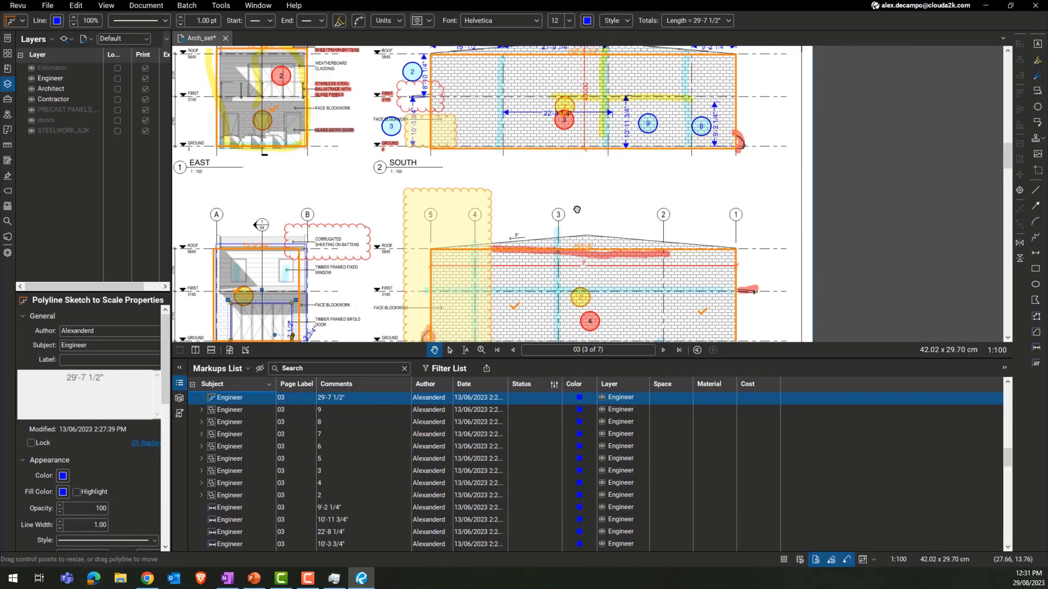
pyautogui.scroll(2, 728, 188)
pyautogui.click(1036, 190)
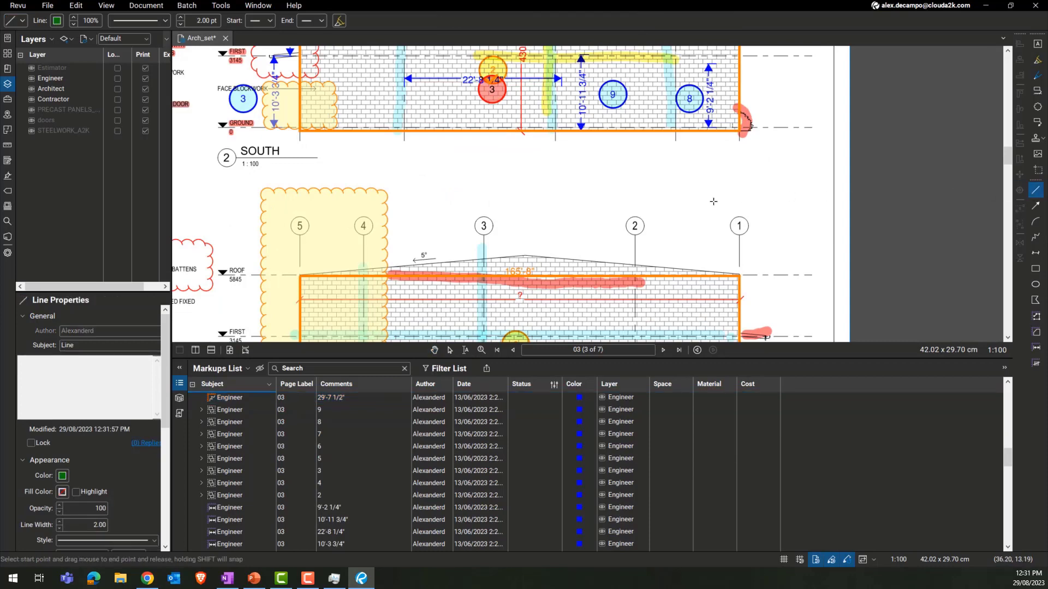
pyautogui.click(141, 20)
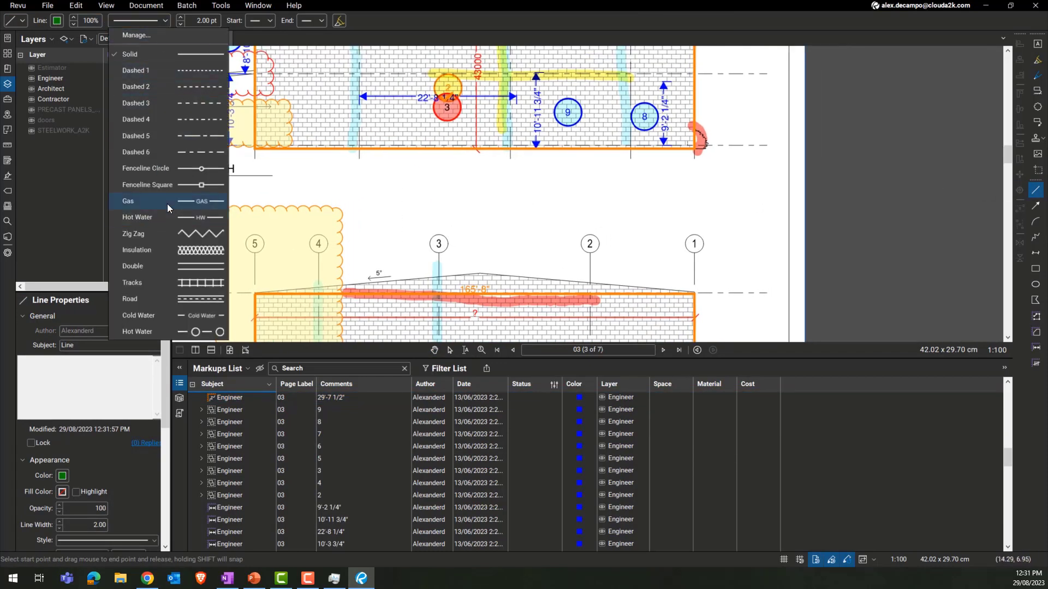
pyautogui.click(147, 201)
pyautogui.moveTo(547, 173); pyautogui.dragTo(689, 173)
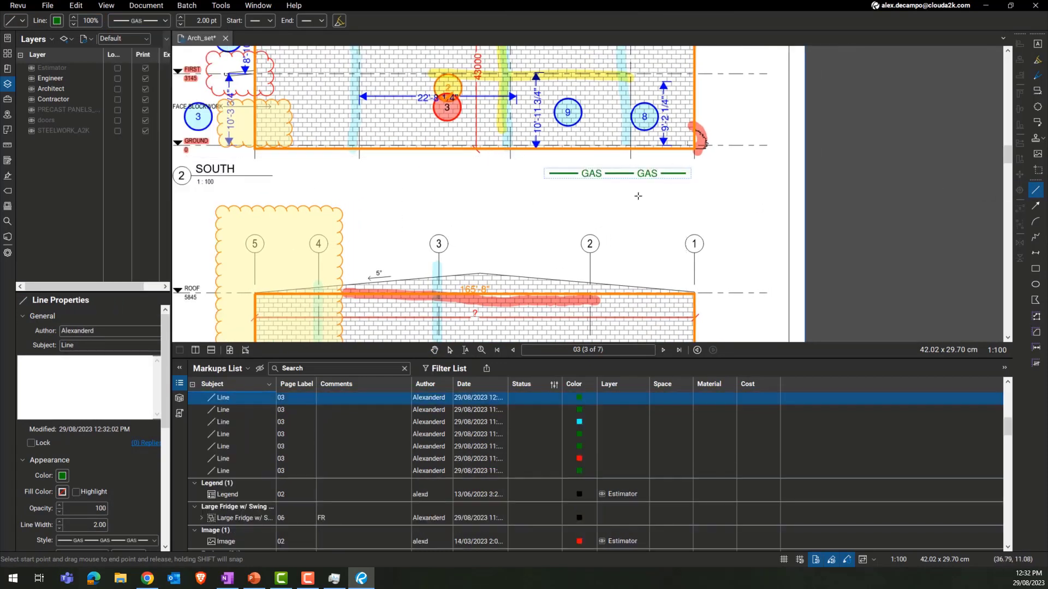
# Draw a second horizontal line in the Gas style below the North elevation, above the existing green and red lines.
pyautogui.moveTo(636, 197); pyautogui.dragTo(599, 49)
pyautogui.moveTo(596, 218); pyautogui.dragTo(568, 118)
pyautogui.scroll(4, 593, 213)
pyautogui.moveTo(485, 165); pyautogui.dragTo(507, 165)
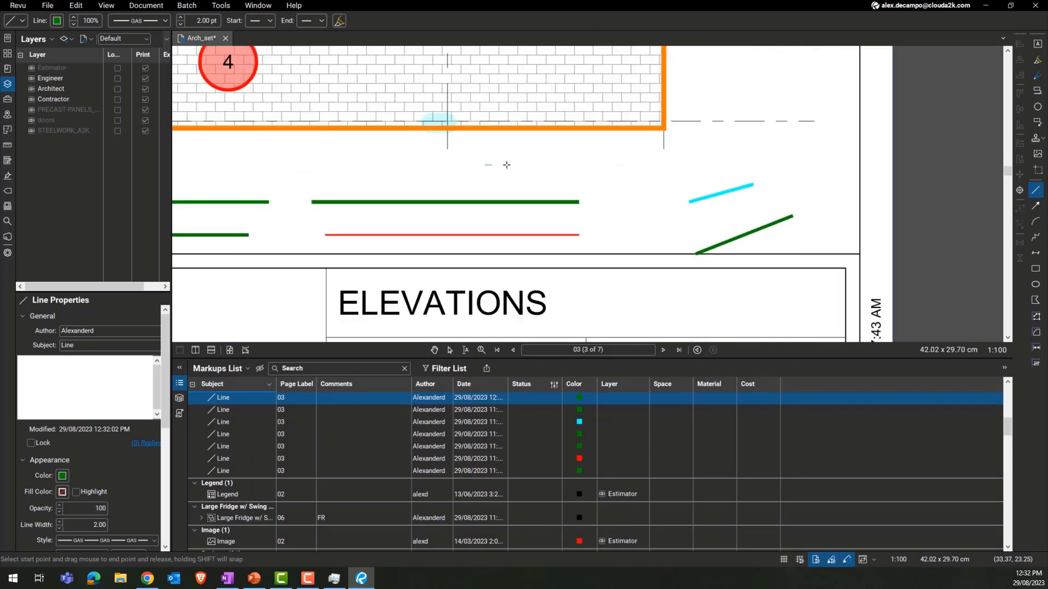
pyautogui.moveTo(621, 165)
pyautogui.mouseDown()
pyautogui.moveTo(373, 165)
pyautogui.moveTo(573, 234)
pyautogui.mouseUp()
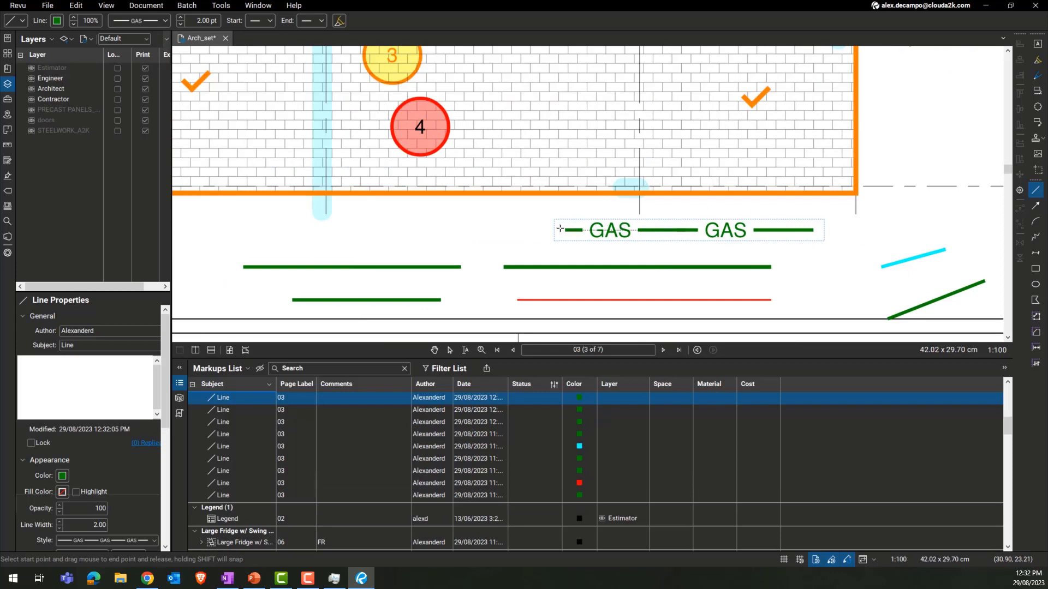
# Draw two short slanted lines with the Line tool just outside the North elevation, above the light blue line.
pyautogui.press('Escape')
pyautogui.click(1035, 192)
pyautogui.moveTo(931, 218); pyautogui.dragTo(924, 221)
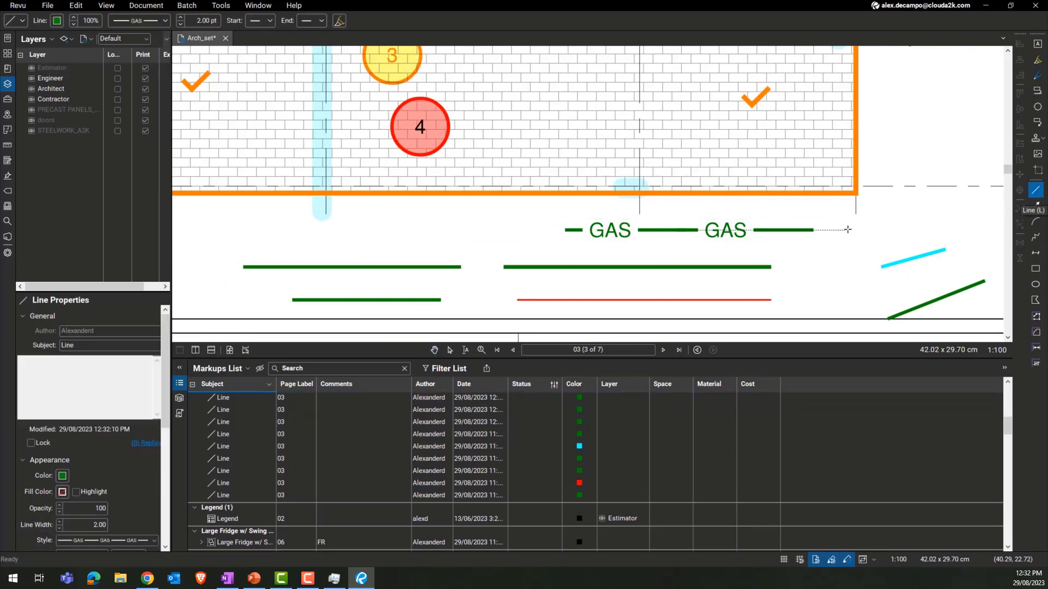
pyautogui.moveTo(930, 167); pyautogui.dragTo(877, 174)
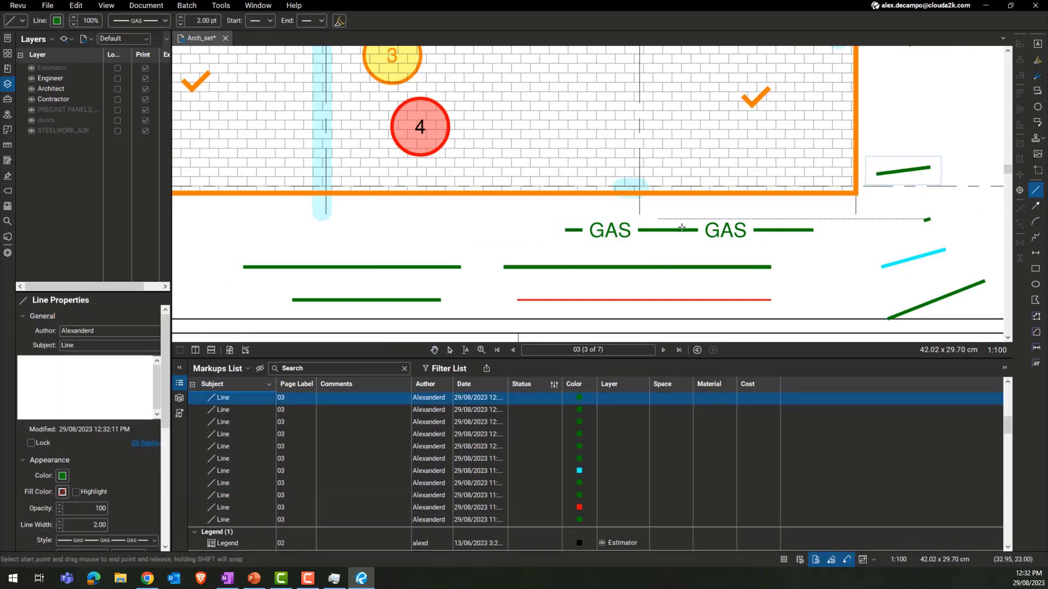
# Draw a slightly slanted line in the Gas style below the West elevation and leave the Line tool.
pyautogui.scroll(-5, 634, 264)
pyautogui.moveTo(644, 265); pyautogui.dragTo(590, 269)
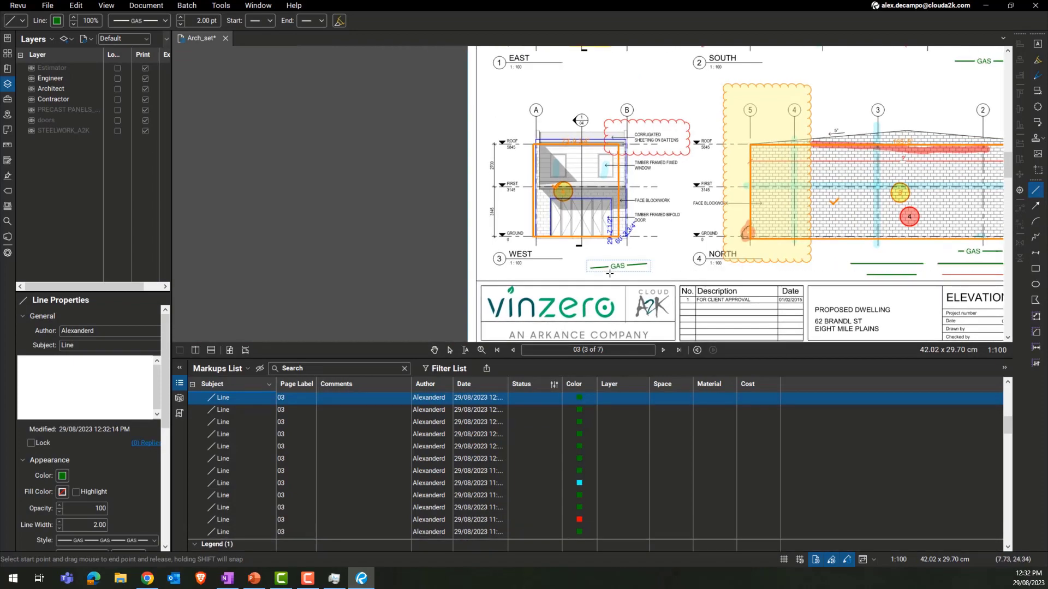
pyautogui.scroll(4, 628, 276)
pyautogui.moveTo(650, 230); pyautogui.dragTo(581, 257)
pyautogui.scroll(-7, 580, 254)
pyautogui.press('Escape')
pyautogui.moveTo(567, 186); pyautogui.dragTo(531, 180)
pyautogui.moveTo(539, 98); pyautogui.dragTo(491, 194)
pyautogui.scroll(1, 624, 290)
pyautogui.moveTo(624, 289); pyautogui.dragTo(524, 195)
pyautogui.scroll(3, 524, 195)
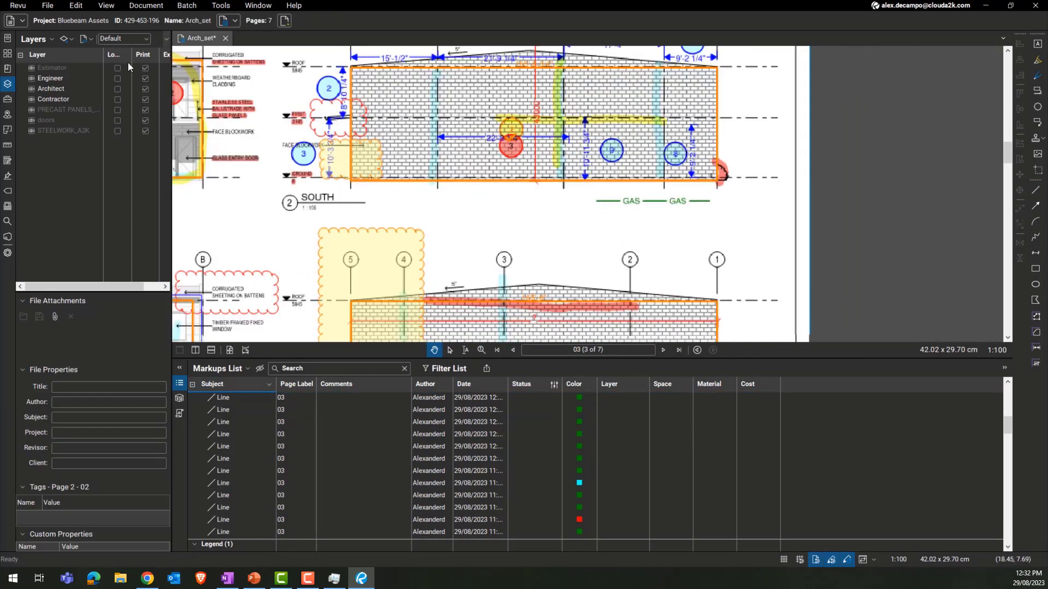
# Review the Measure, Studio, Window and Sets settings in Preferences, including the Presentation options, and cancel without changing anything.
pyautogui.click(18, 5)
pyautogui.click(30, 27)
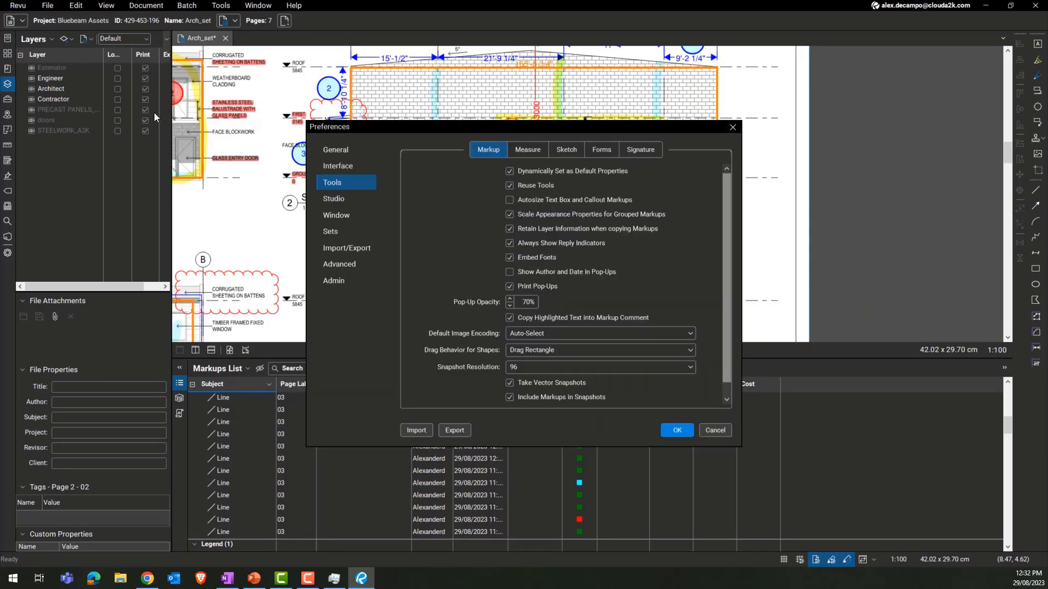
pyautogui.click(538, 153)
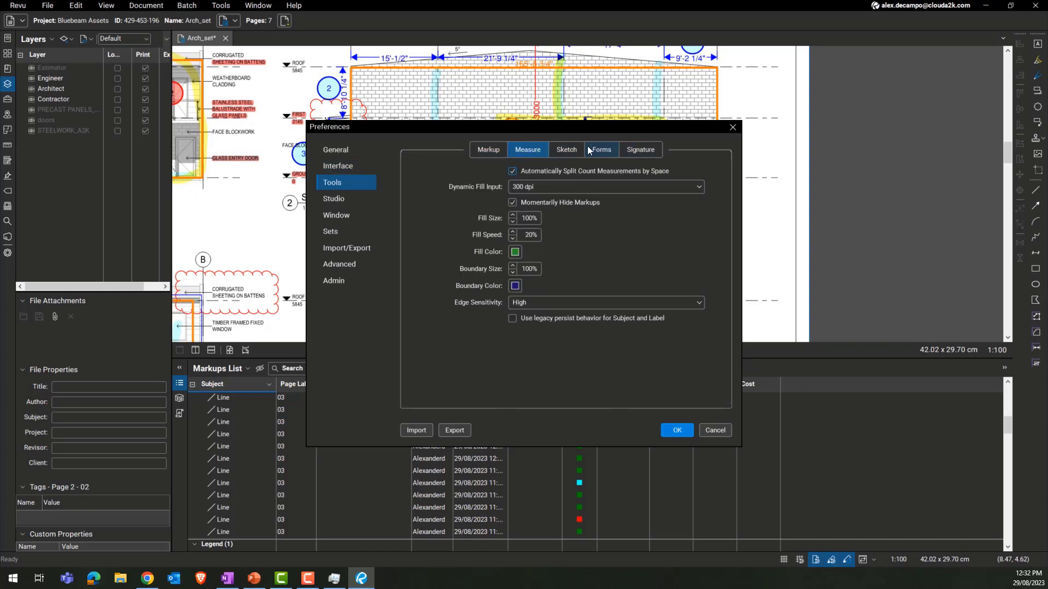
pyautogui.click(334, 199)
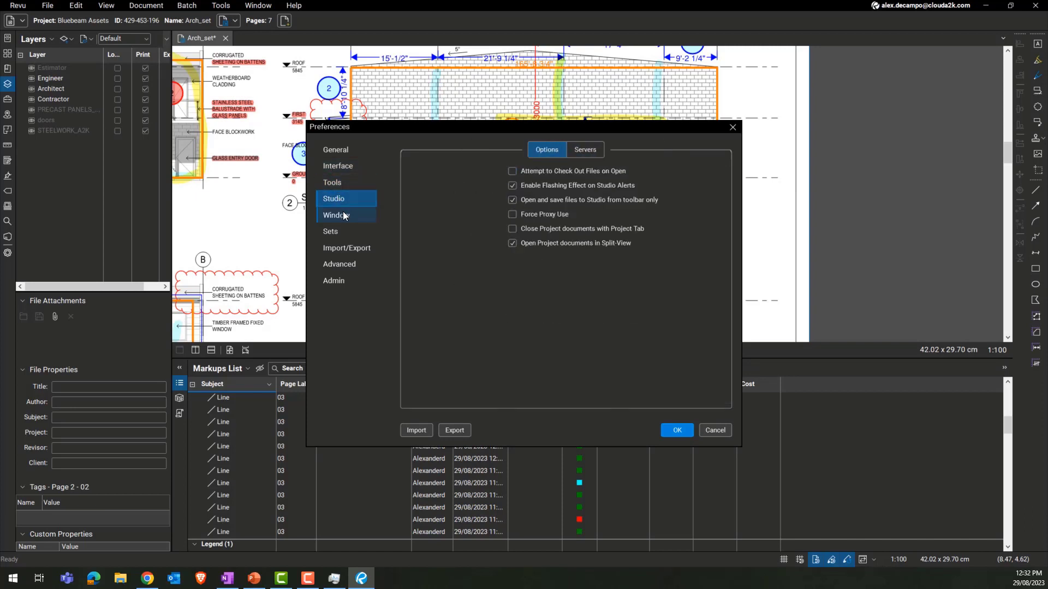
pyautogui.click(342, 214)
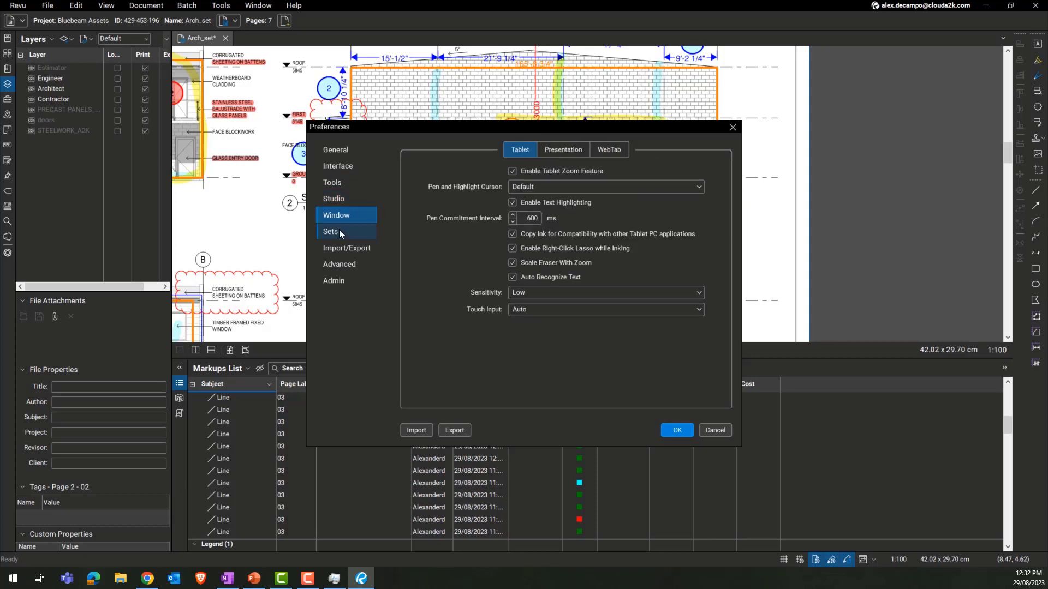
pyautogui.click(339, 230)
pyautogui.click(342, 213)
pyautogui.click(560, 148)
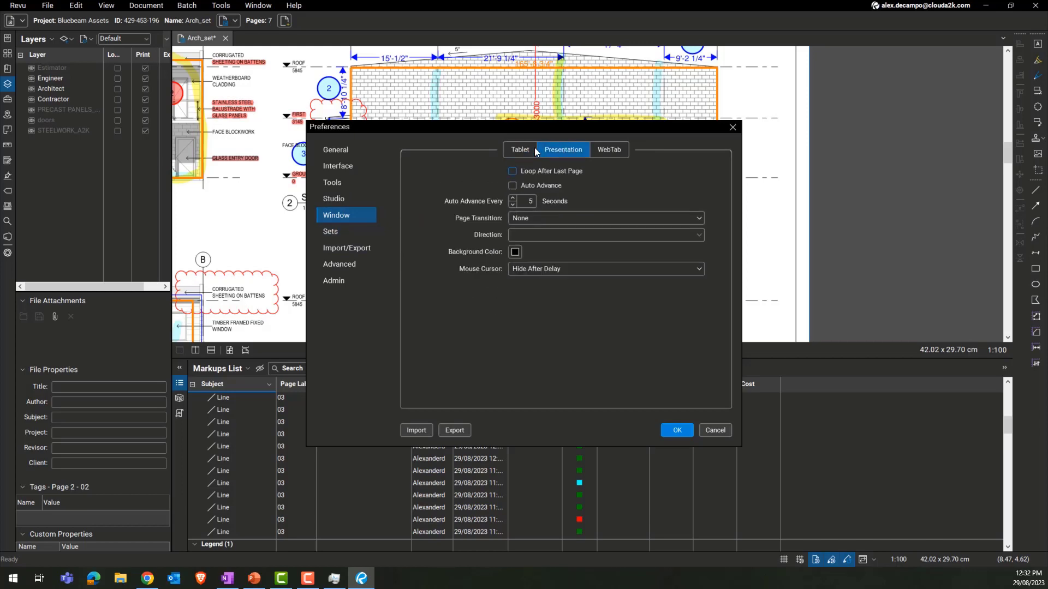
pyautogui.click(523, 149)
pyautogui.click(349, 234)
pyautogui.click(717, 433)
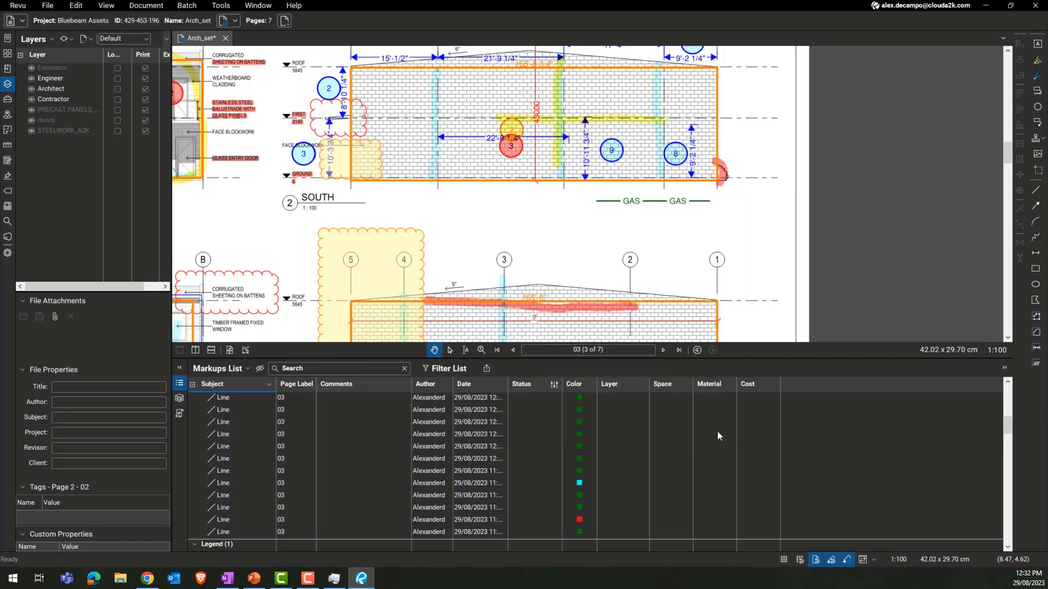
# Switch to PowerPoint, start the slide show and advance to the Custom Linestyles slide.
pyautogui.scroll(-2, 600, 328)
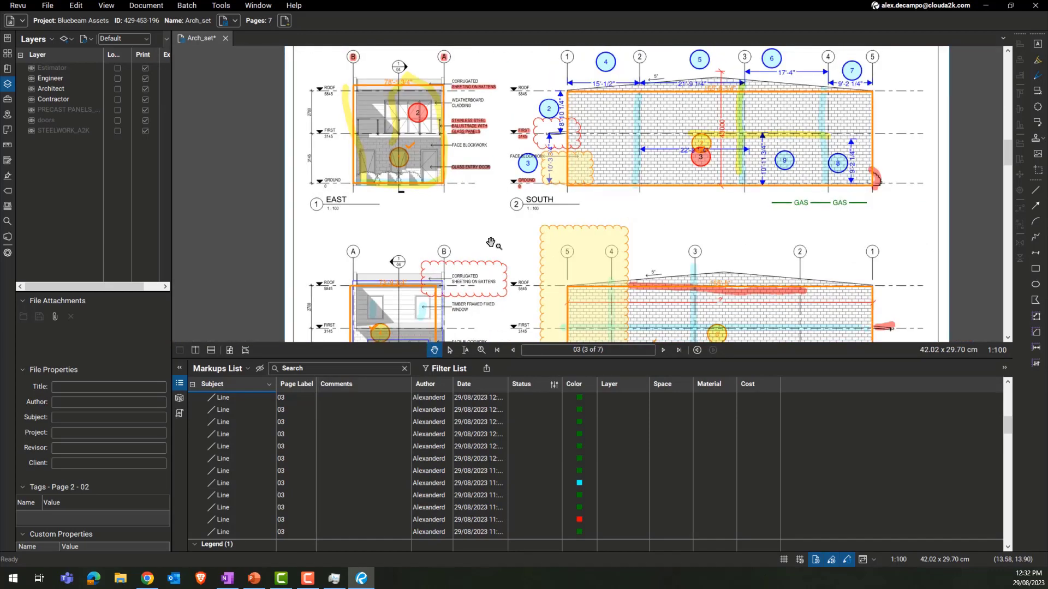
pyautogui.click(254, 578)
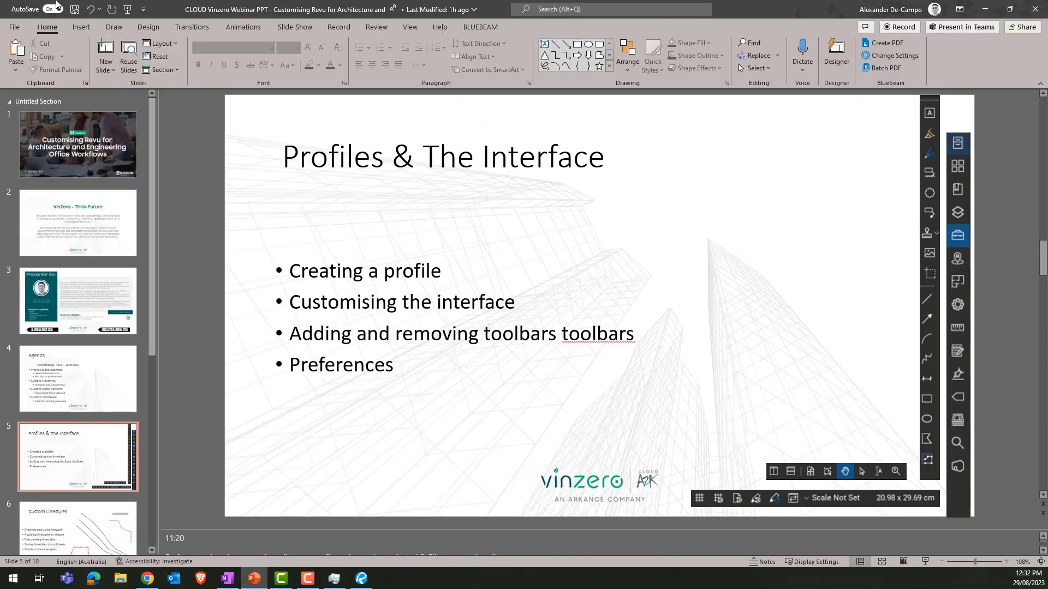
pyautogui.click(127, 9)
pyautogui.press('Right')
pyautogui.press('Right')
pyautogui.press('Right')
pyautogui.press('Right')
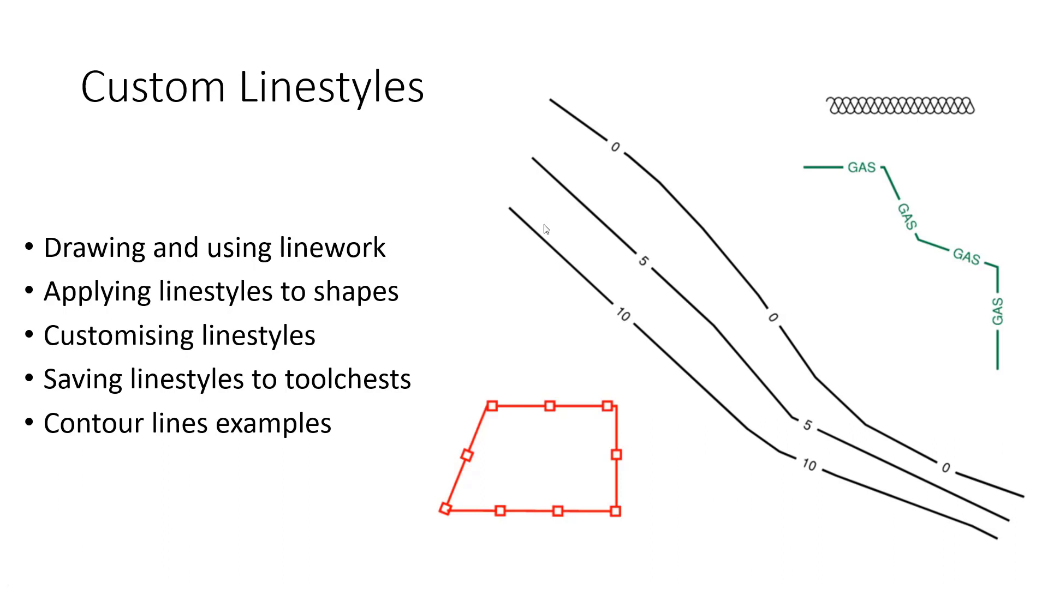
# Switch back to Revu, go to page 04 and shrink the Markups List to enlarge the drawing area.
pyautogui.hotkey('alt', 'Tab')
pyautogui.moveTo(415, 206)
pyautogui.mouseDown()
pyautogui.moveTo(440, 156)
pyautogui.moveTo(528, 140)
pyautogui.mouseUp()
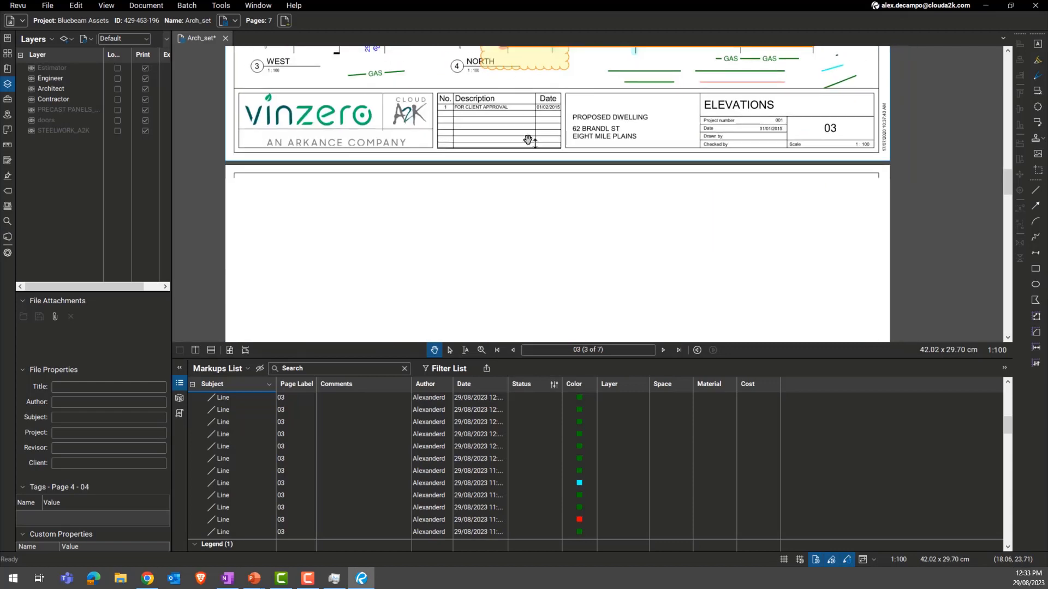
pyautogui.scroll(-3, 528, 140)
pyautogui.scroll(1, 569, 210)
pyautogui.moveTo(569, 211); pyautogui.dragTo(604, 277)
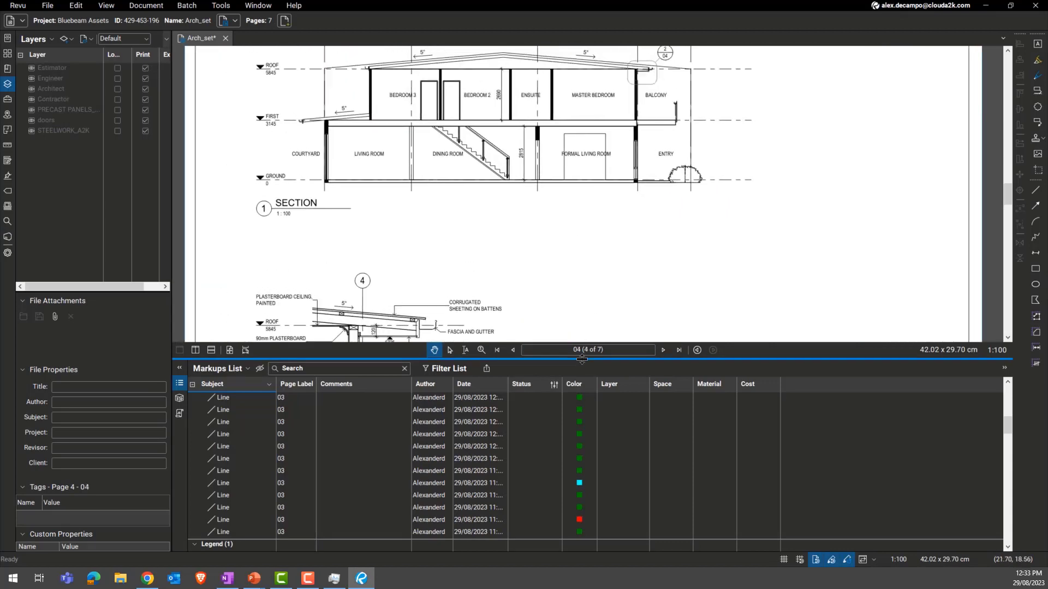
pyautogui.moveTo(582, 359); pyautogui.dragTo(582, 435)
pyautogui.scroll(2, 546, 295)
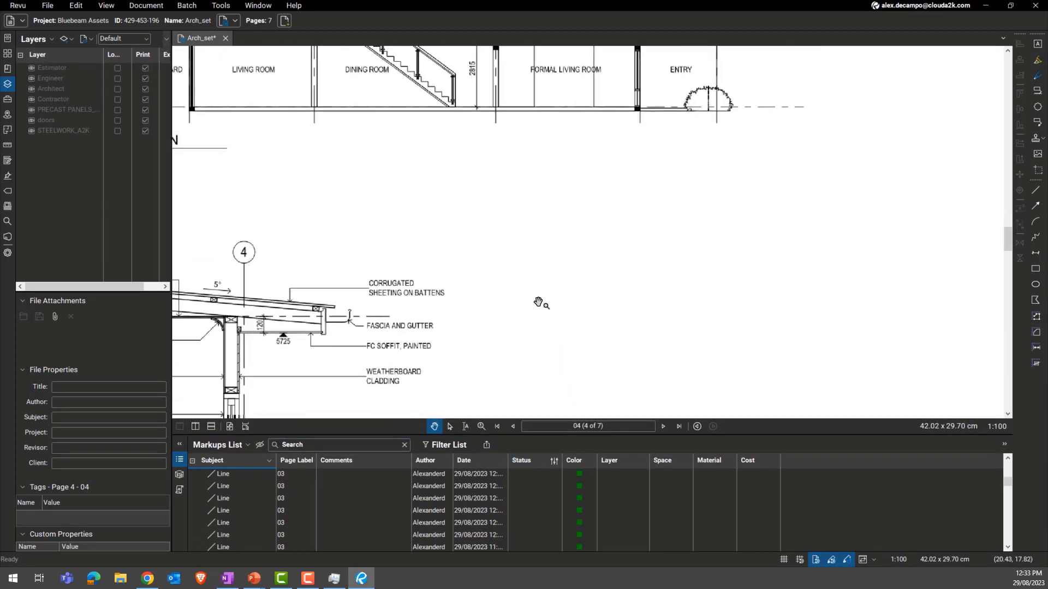
# Draw a horizontal line with the Line tool's default Gas style in the blank space below the section on page 04.
pyautogui.click(1033, 194)
pyautogui.moveTo(820, 214)
pyautogui.mouseDown()
pyautogui.moveTo(497, 222)
pyautogui.moveTo(508, 202)
pyautogui.mouseUp()
pyautogui.press('Escape')
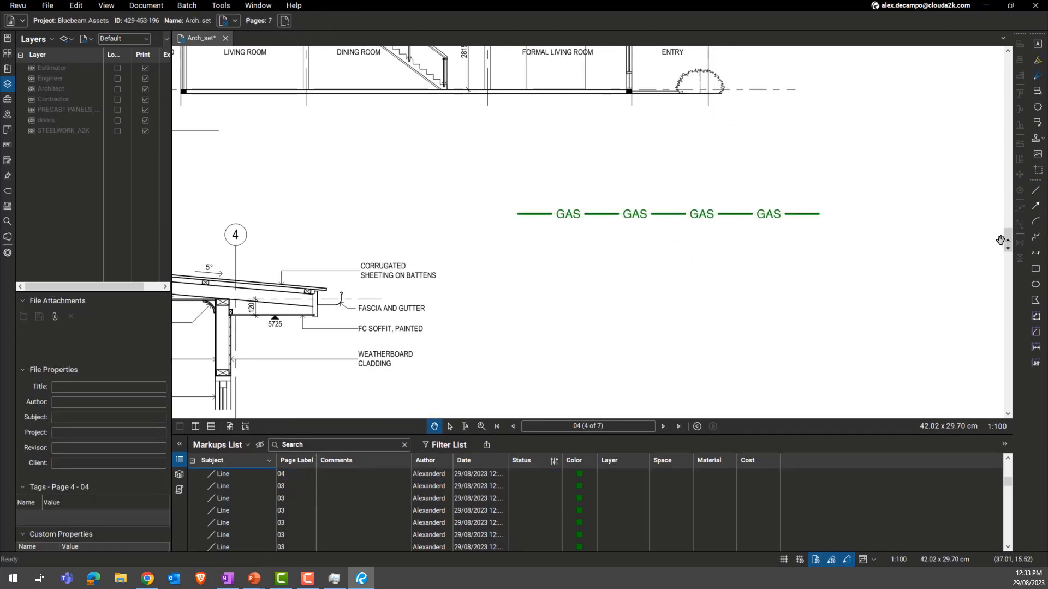
# Draw a red polyline below the gas line, with straight and angled segments that return to its starting point.
pyautogui.click(1035, 237)
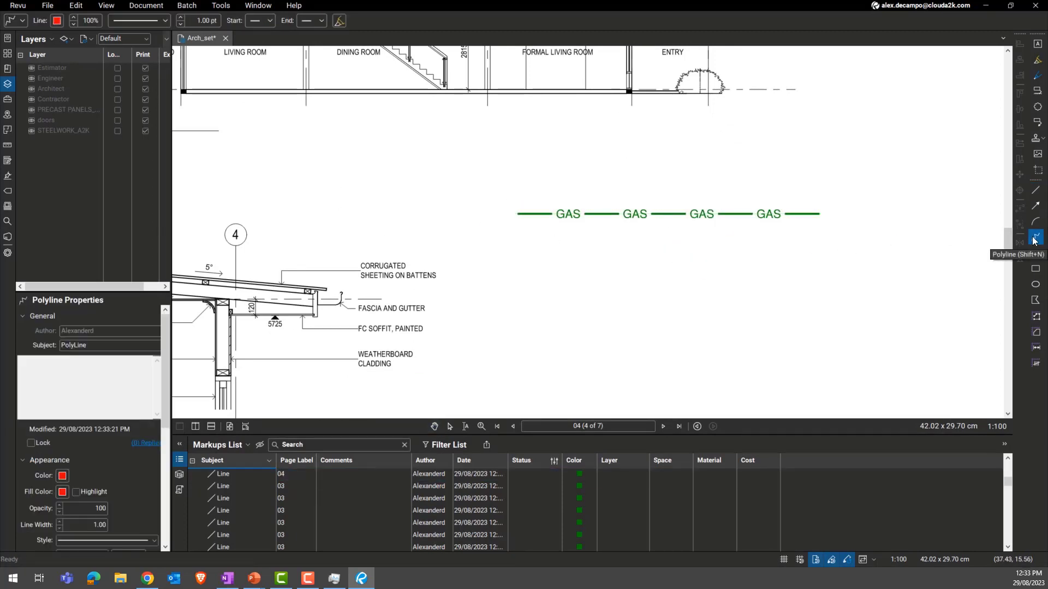
pyautogui.click(820, 289)
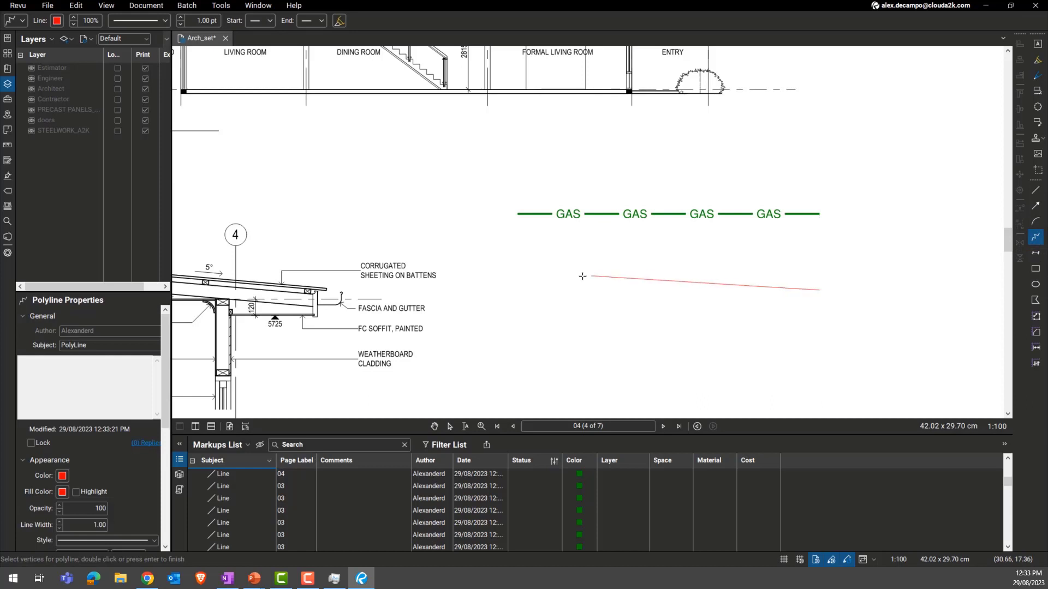
pyautogui.click(513, 290)
pyautogui.click(624, 332)
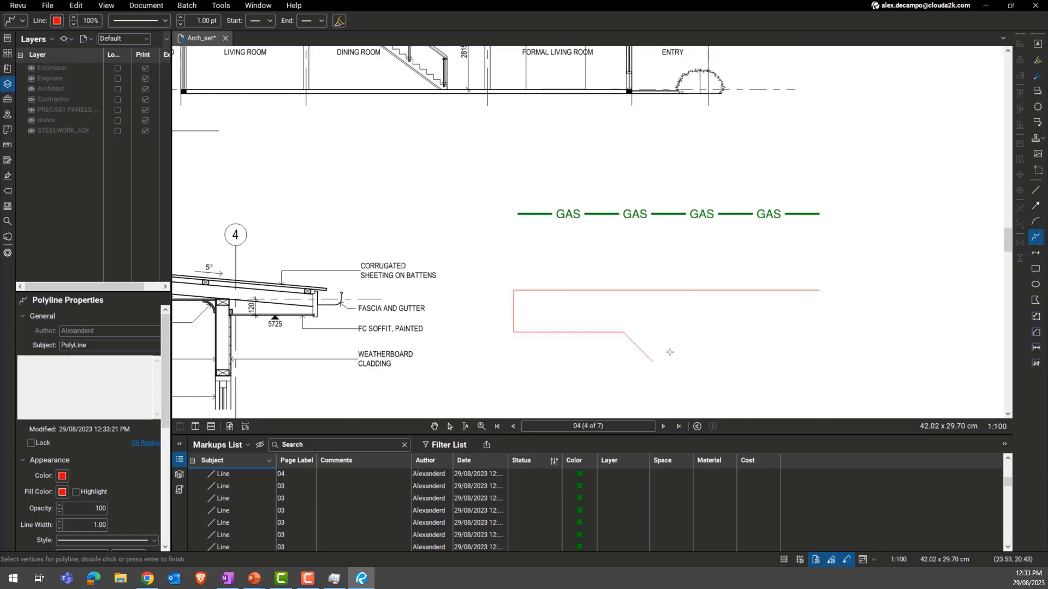
pyautogui.click(708, 337)
pyautogui.click(750, 378)
pyautogui.click(750, 332)
pyautogui.click(801, 332)
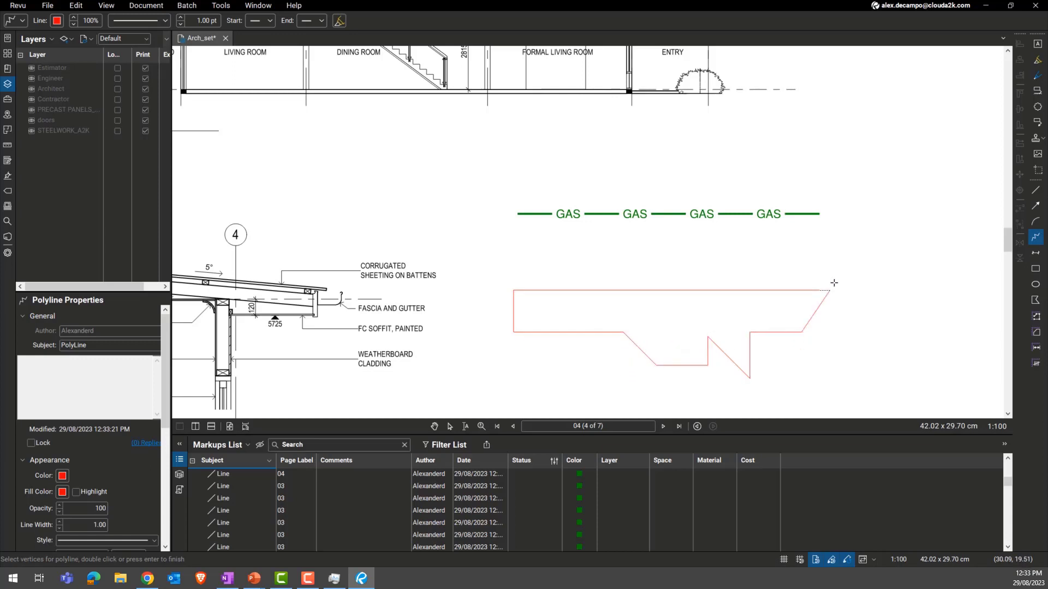
pyautogui.doubleClick(819, 290)
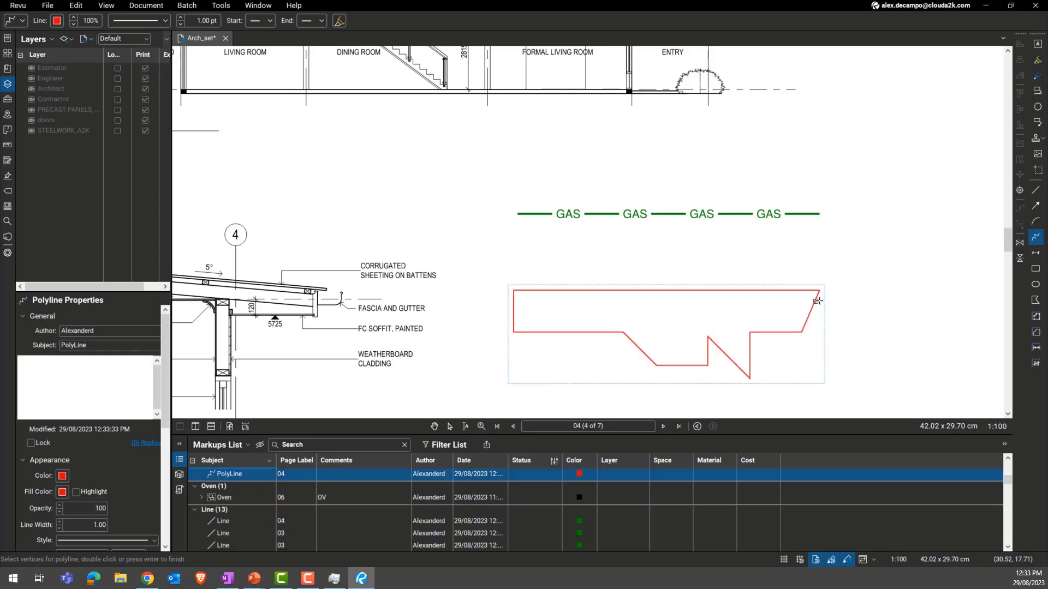
# Pull the red polyline's end vertex away from its start point at the upper right corner.
pyautogui.scroll(5, 821, 284)
pyautogui.press('Escape')
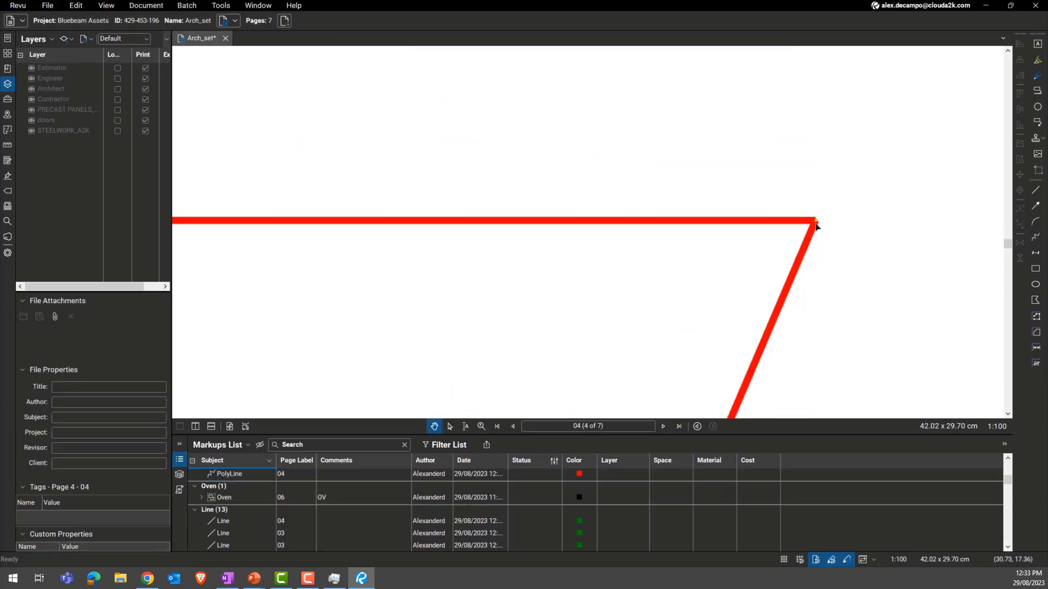
pyautogui.click(813, 232)
pyautogui.moveTo(813, 232)
pyautogui.mouseDown()
pyautogui.moveTo(813, 253)
pyautogui.moveTo(814, 223)
pyautogui.mouseUp()
pyautogui.scroll(-5, 789, 253)
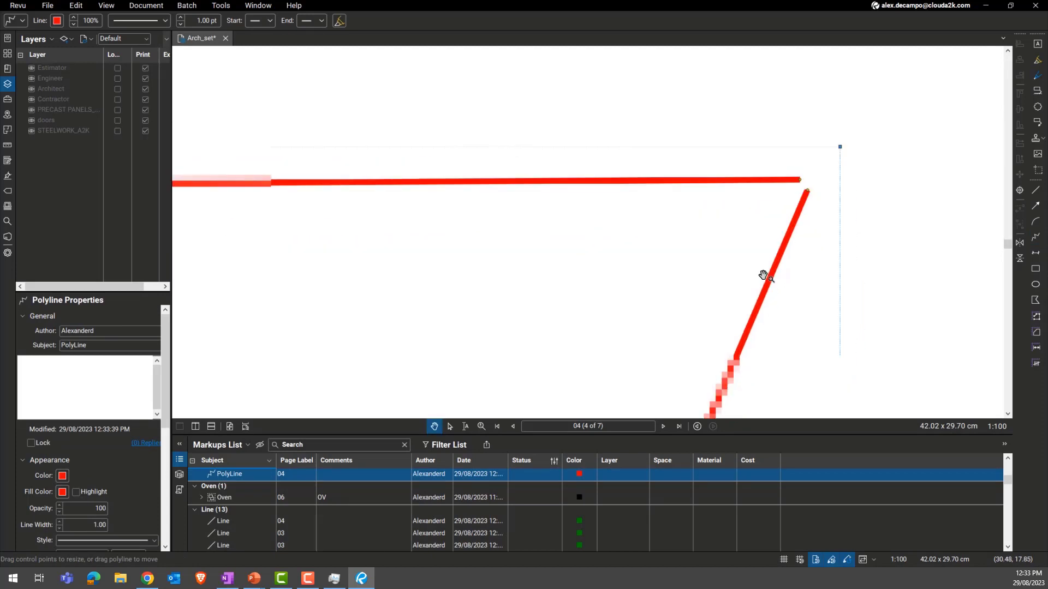
# Draw an irregular red polygon with straight and angled sides beside the polyline's right end.
pyautogui.click(1032, 302)
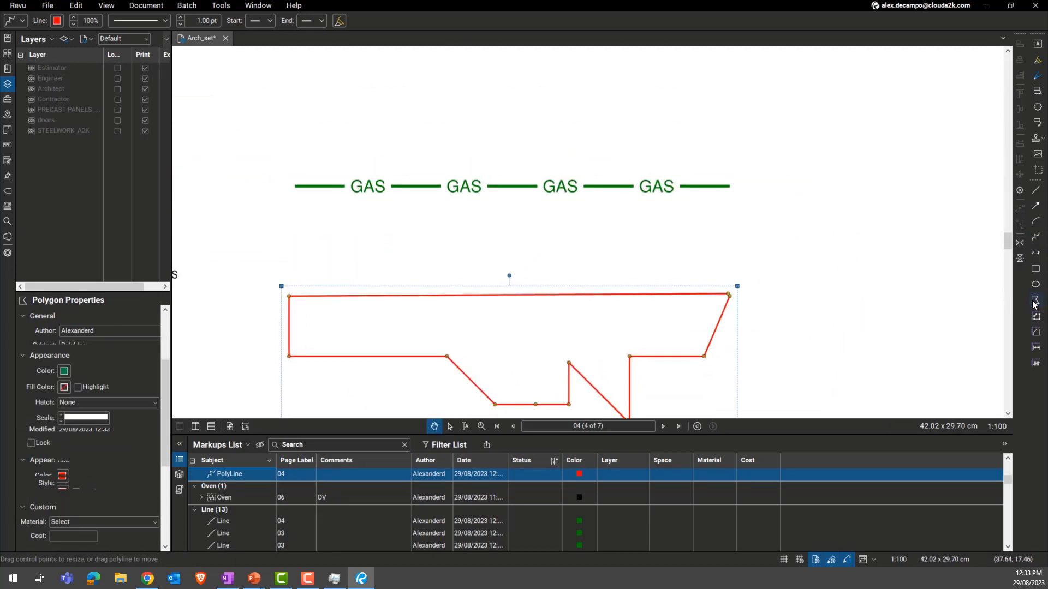
pyautogui.moveTo(809, 283); pyautogui.dragTo(664, 174)
pyautogui.click(622, 188)
pyautogui.click(741, 188)
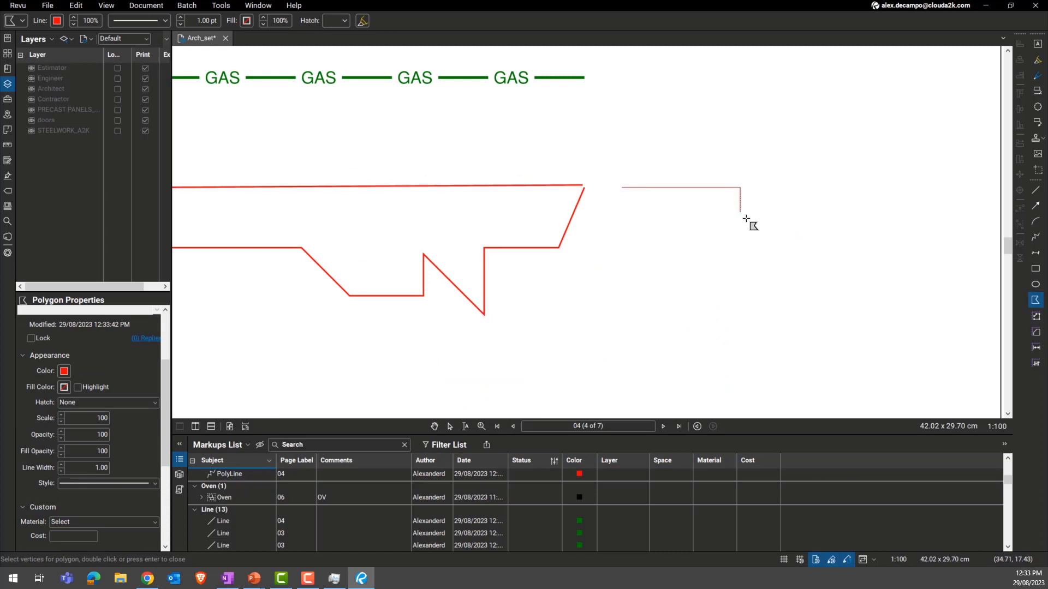
pyautogui.click(747, 219)
pyautogui.click(815, 238)
pyautogui.click(853, 278)
pyautogui.click(827, 329)
pyautogui.click(622, 329)
pyautogui.click(611, 213)
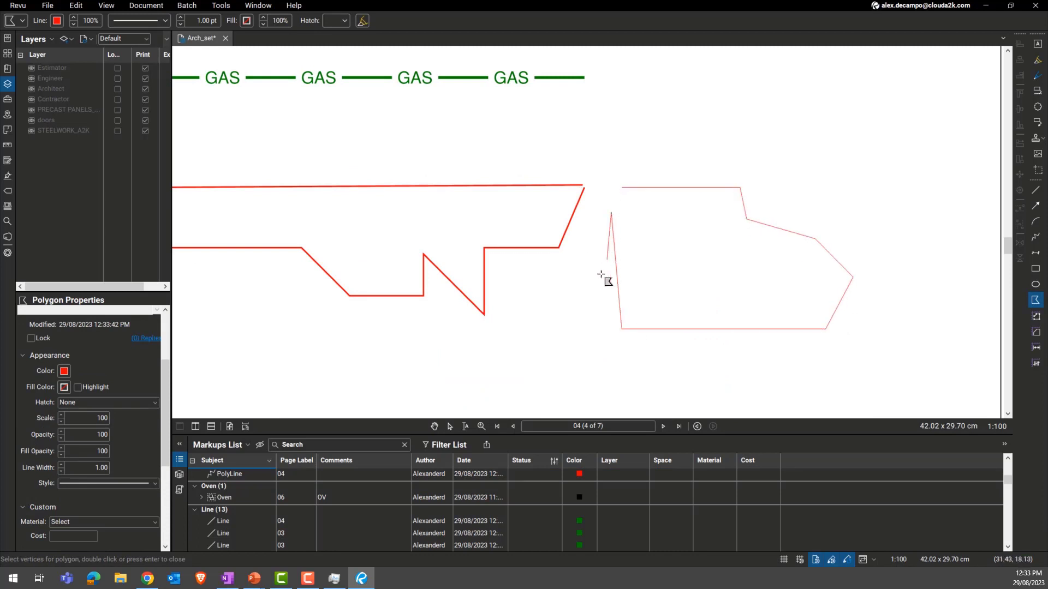
pyautogui.click(583, 314)
pyautogui.doubleClick(534, 291)
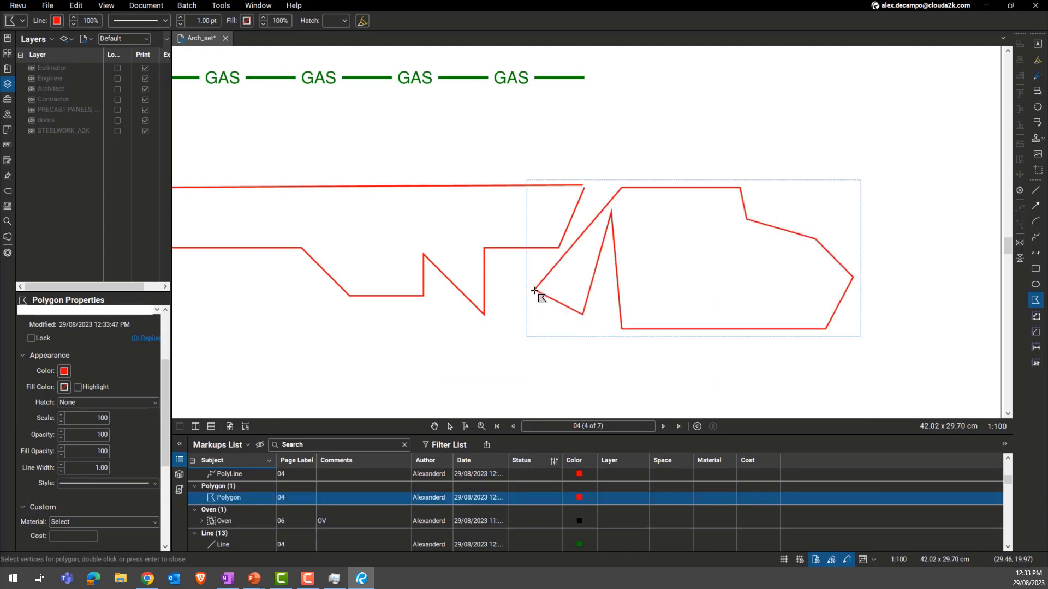
pyautogui.press('Escape')
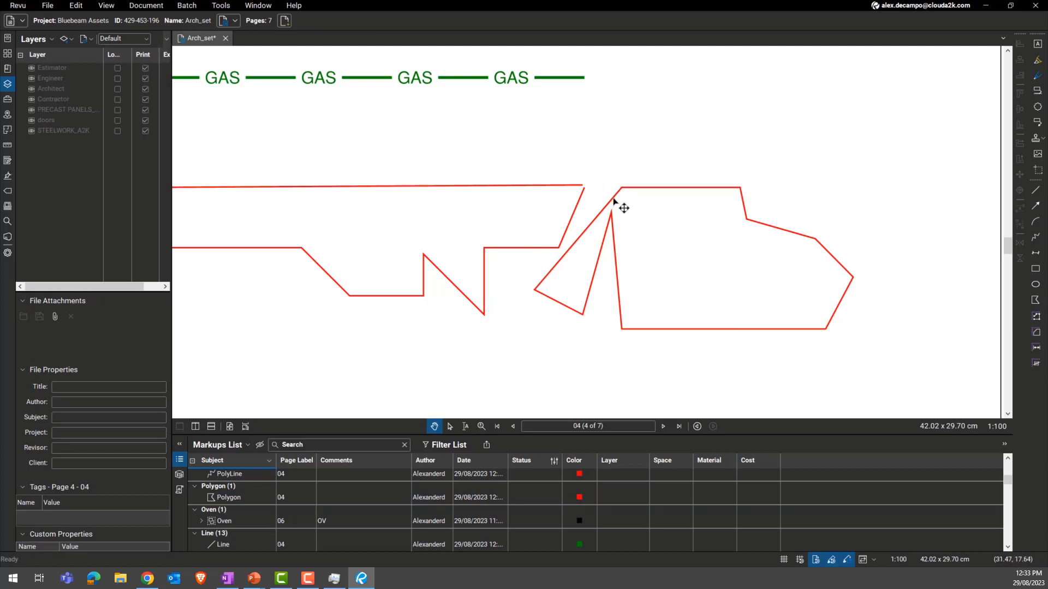
# Move the polygon to the right, clear of the polyline, and delete it.
pyautogui.moveTo(614, 202); pyautogui.dragTo(688, 197)
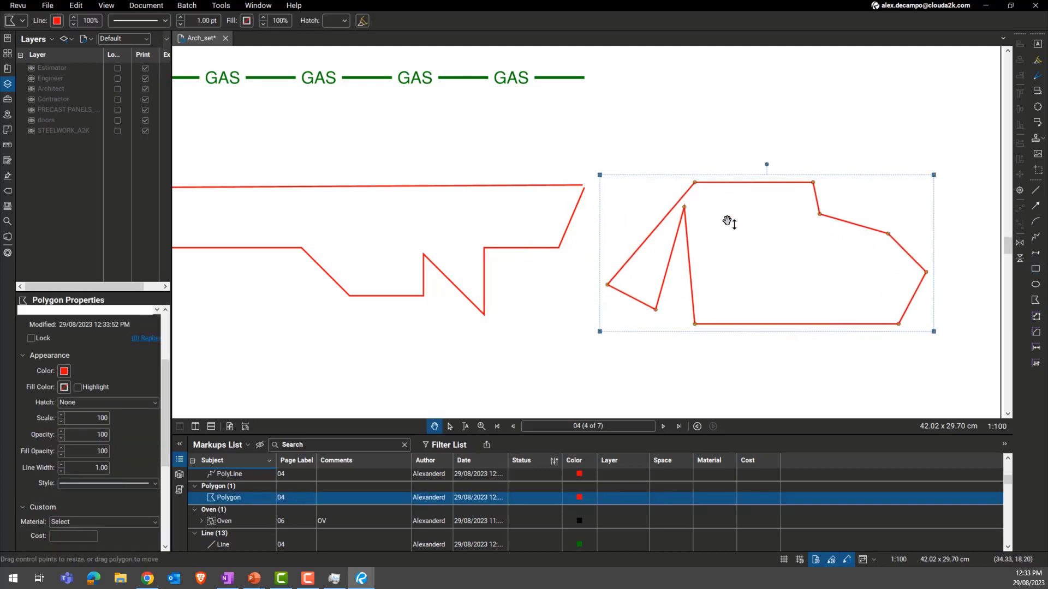
pyautogui.moveTo(703, 248); pyautogui.dragTo(741, 247)
pyautogui.press('Delete')
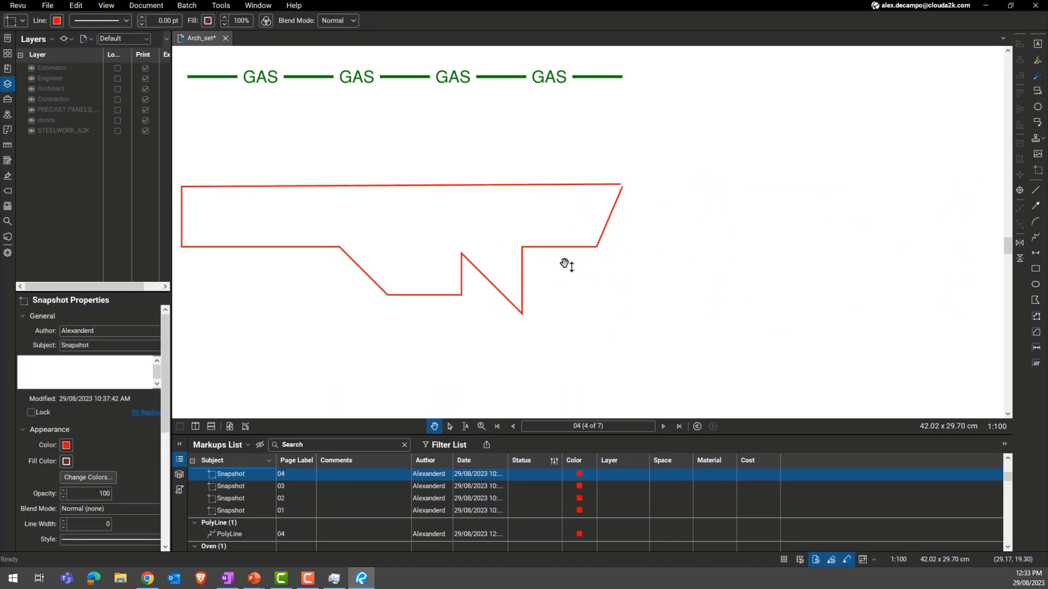
# Set the red polyline's line width to 2.50 pt and its colour to dark blue.
pyautogui.moveTo(598, 276); pyautogui.dragTo(779, 283)
pyautogui.scroll(-2, 708, 284)
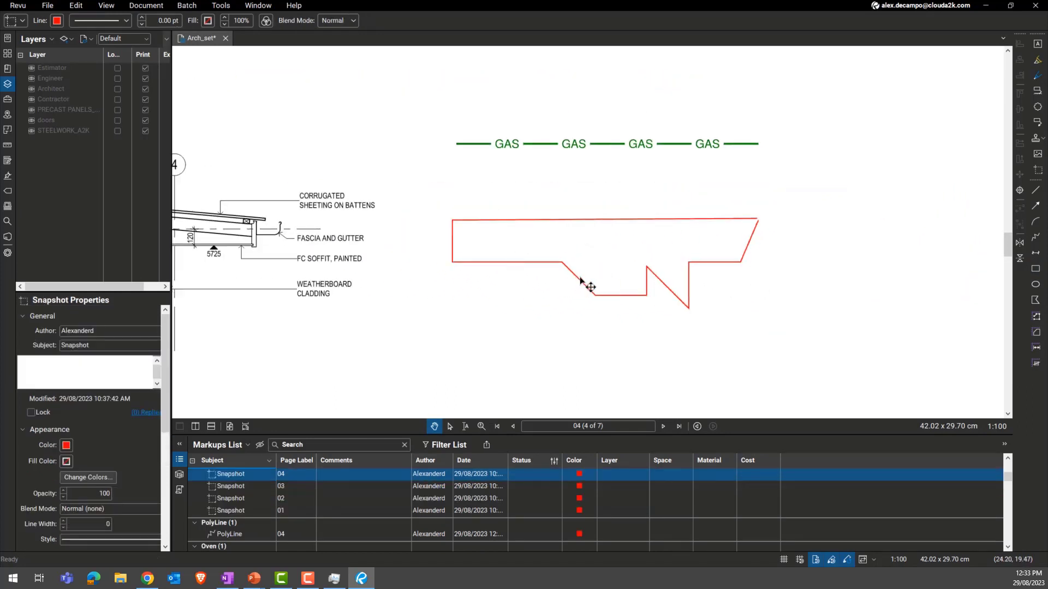
pyautogui.click(581, 280)
pyautogui.scroll(2, 599, 276)
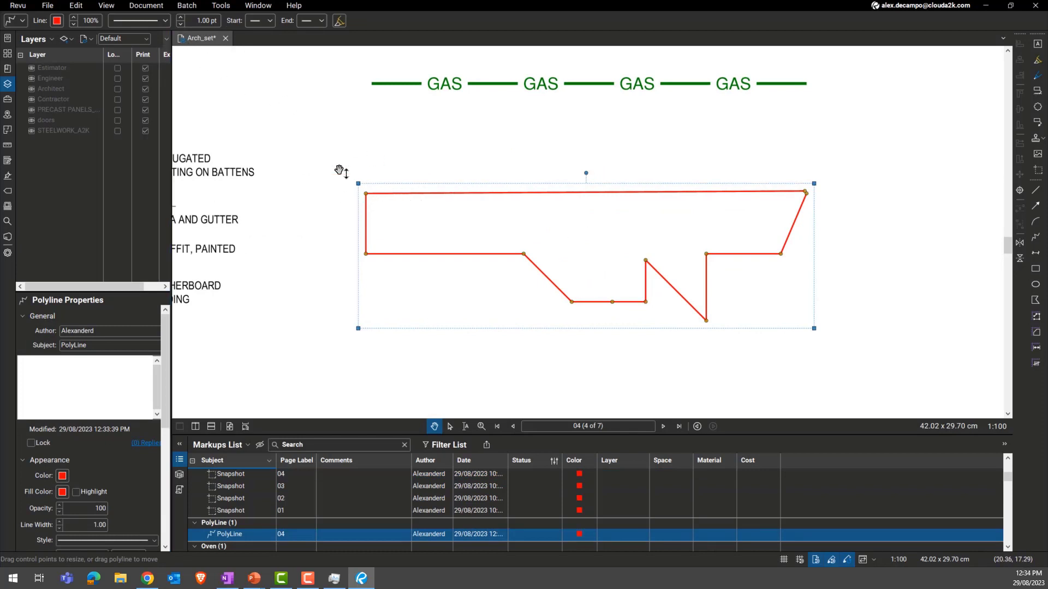
pyautogui.click(182, 20)
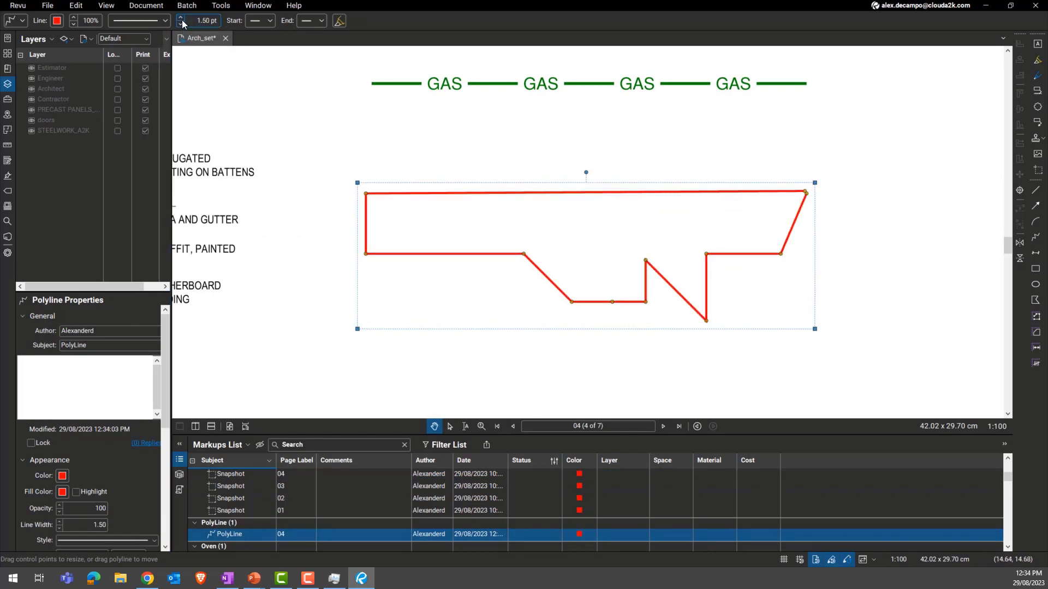
pyautogui.click(182, 19)
pyautogui.click(181, 20)
pyautogui.click(56, 21)
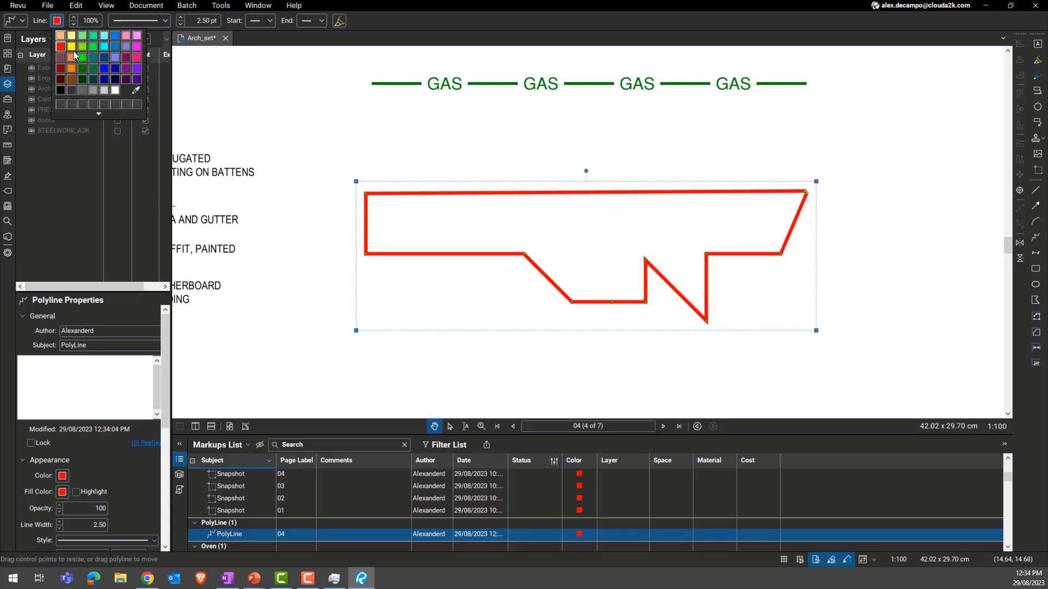
pyautogui.click(106, 81)
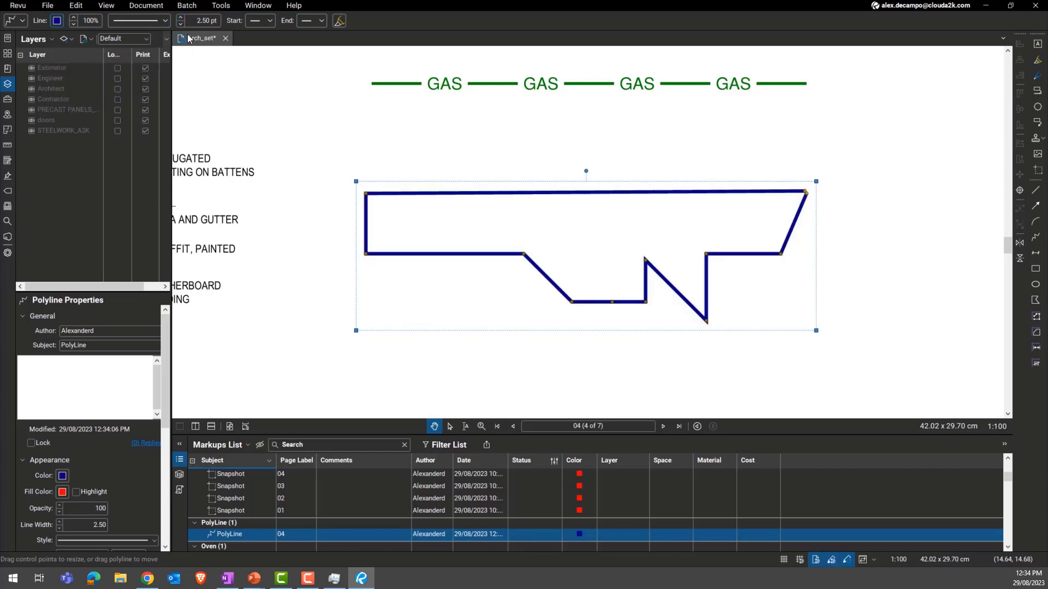
# Give the polyline a closed arrowhead at its start and a forked ending at its end, and pull the two end points apart.
pyautogui.click(265, 24)
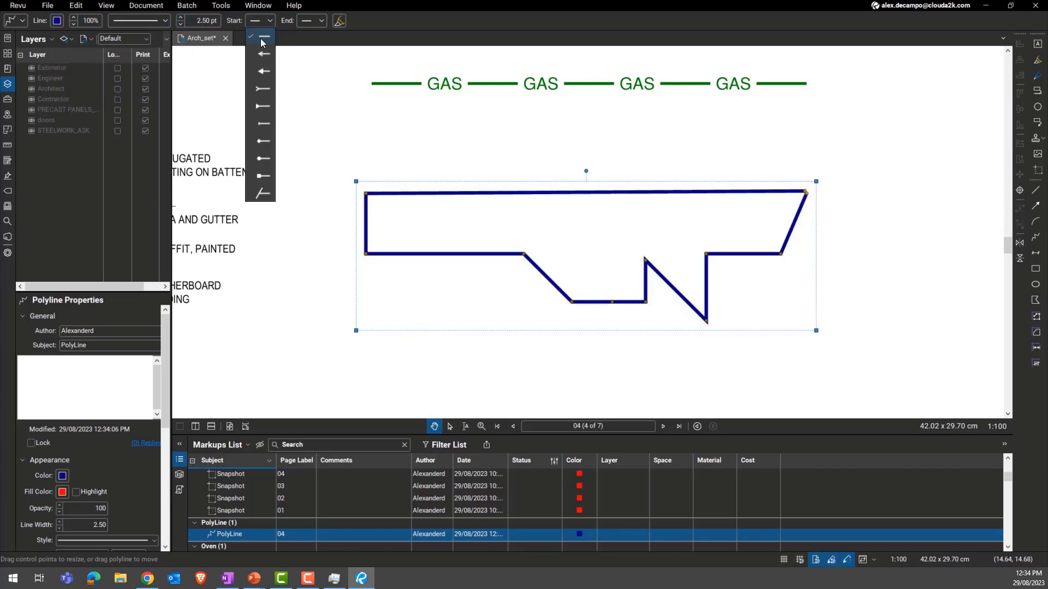
pyautogui.click(258, 71)
pyautogui.moveTo(805, 191); pyautogui.dragTo(754, 154)
pyautogui.click(352, 22)
pyautogui.click(359, 91)
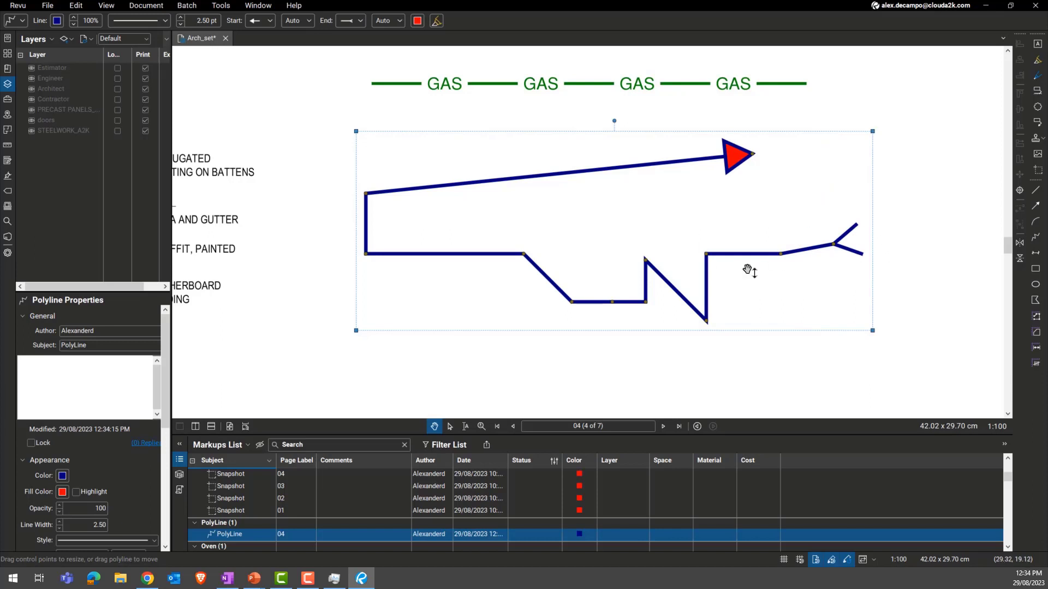
# Move the polyline down and to the right, farther from the gas line, and select it.
pyautogui.click(627, 216)
pyautogui.scroll(-3, 627, 217)
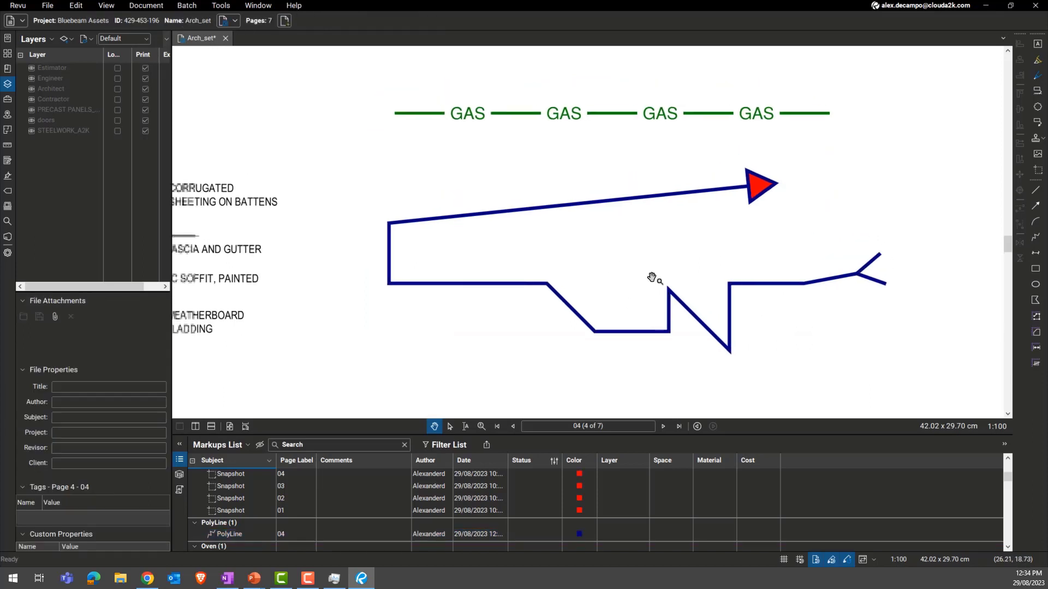
pyautogui.moveTo(629, 243); pyautogui.dragTo(680, 278)
pyautogui.moveTo(598, 351); pyautogui.dragTo(562, 327)
pyautogui.click(599, 294)
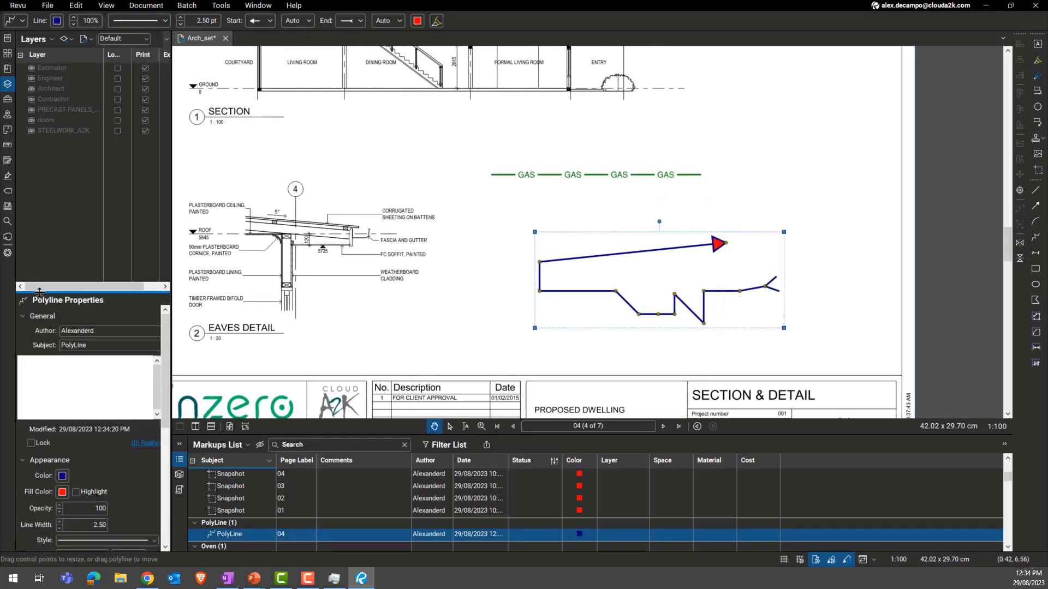
# Apply the Zig Zag line style to the polyline, and replace it with Dashed 2.
pyautogui.scroll(-2, 66, 415)
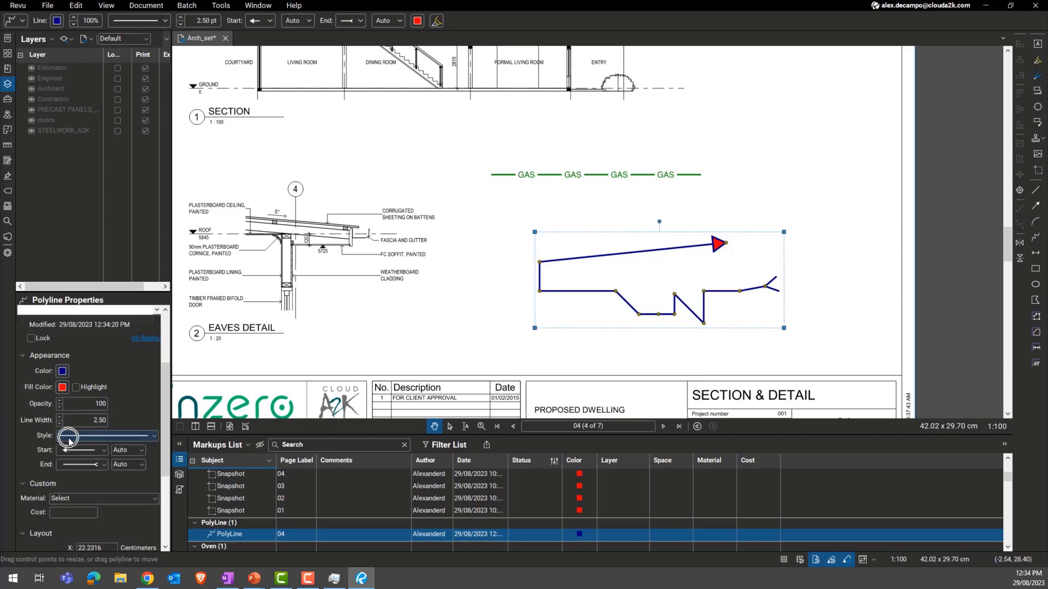
pyautogui.click(144, 28)
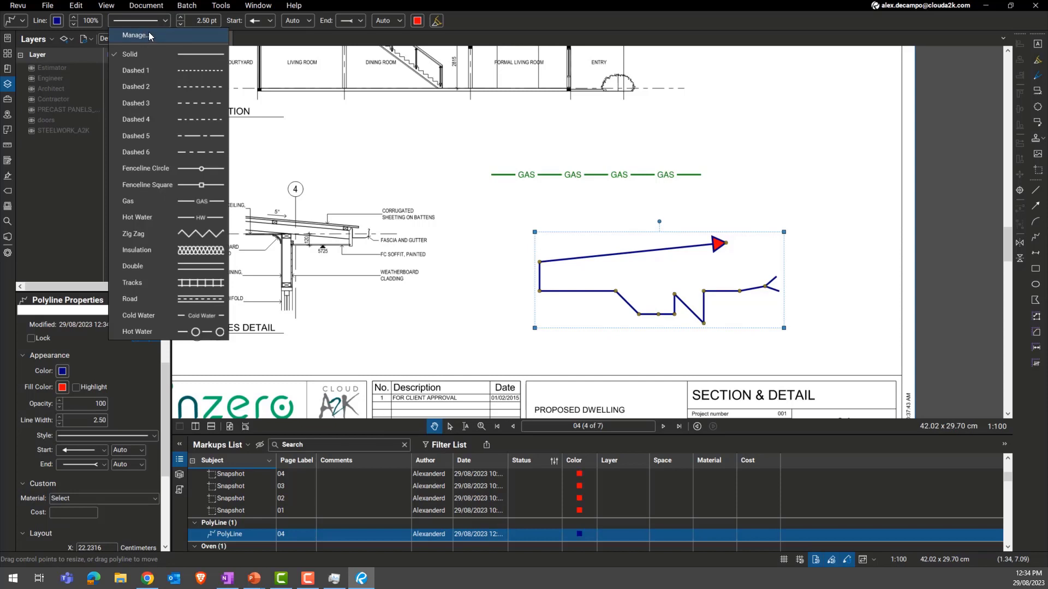
pyautogui.click(150, 231)
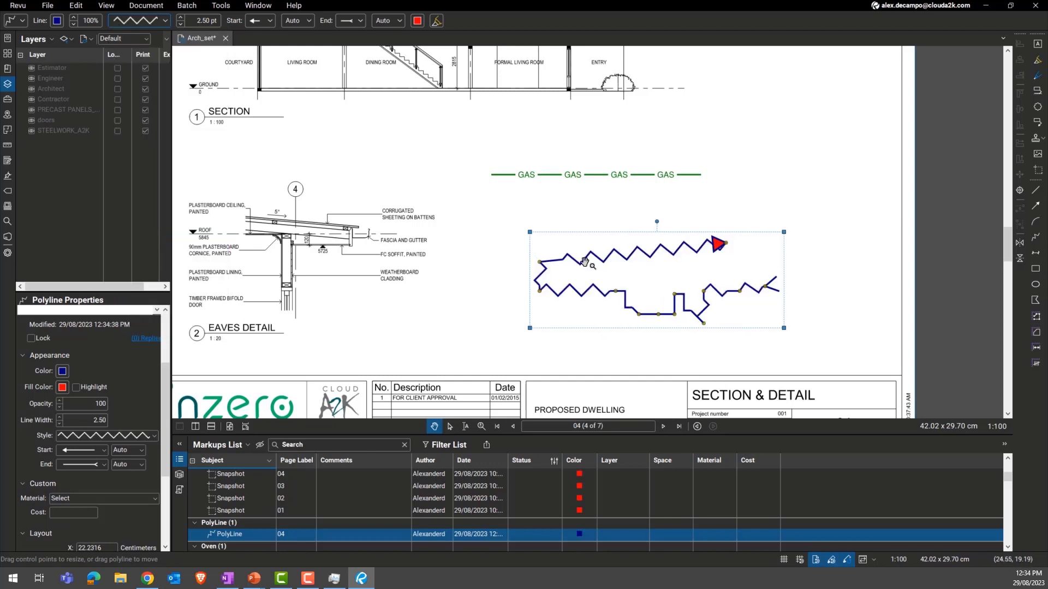
pyautogui.click(156, 22)
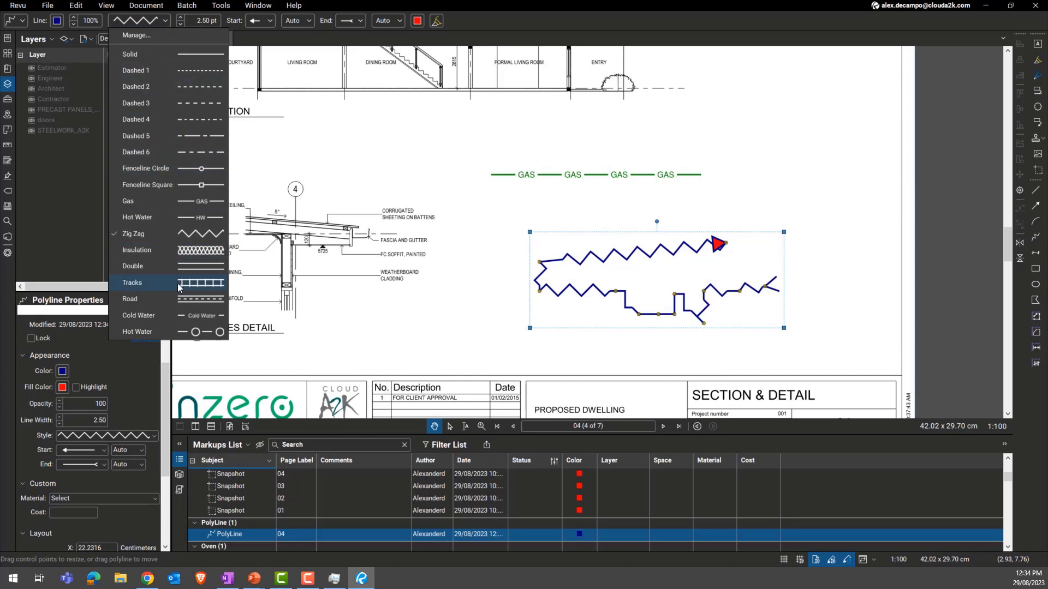
pyautogui.click(148, 86)
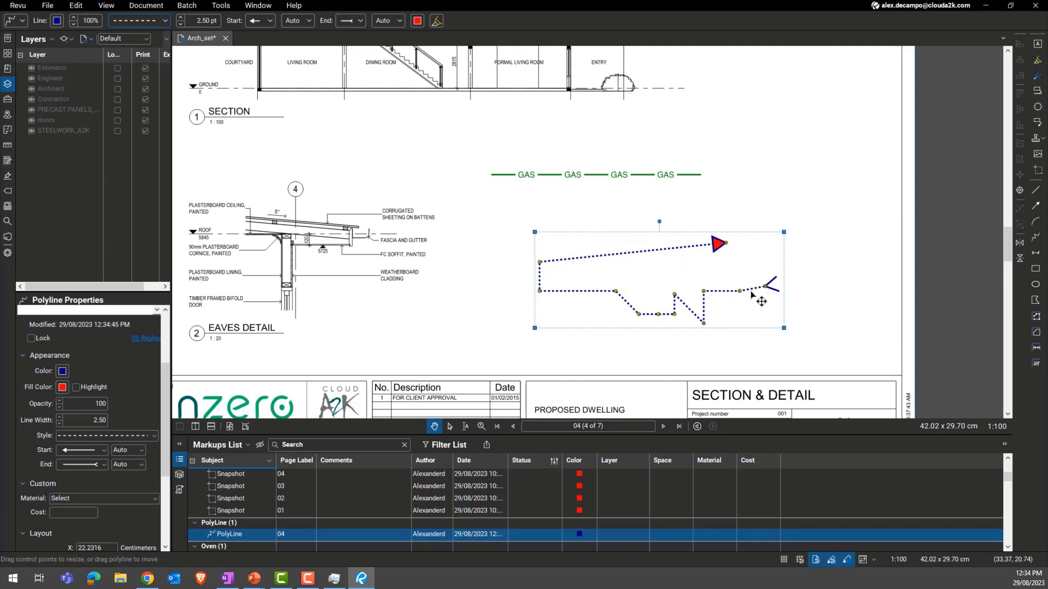
# Open the line style set manager and view the options for adding a new set without creating one.
pyautogui.click(166, 21)
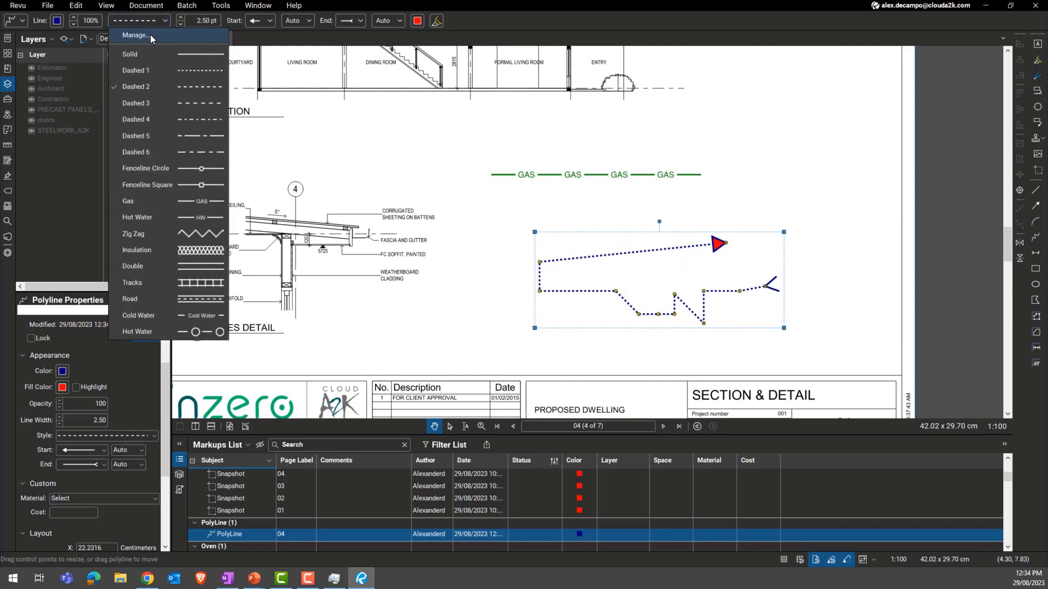
pyautogui.click(148, 35)
pyautogui.moveTo(457, 195); pyautogui.dragTo(479, 177)
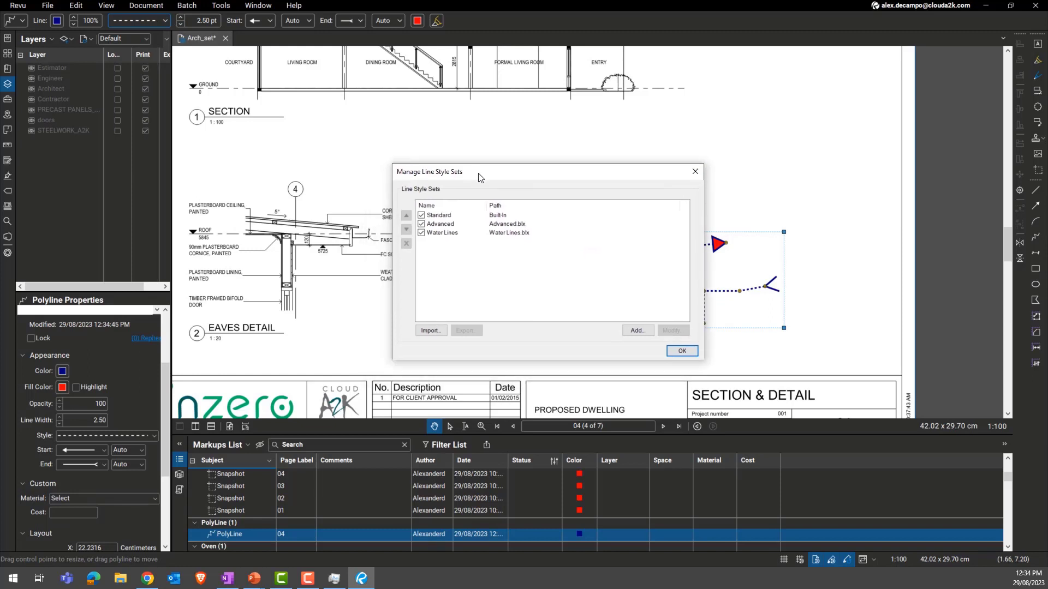
pyautogui.click(439, 235)
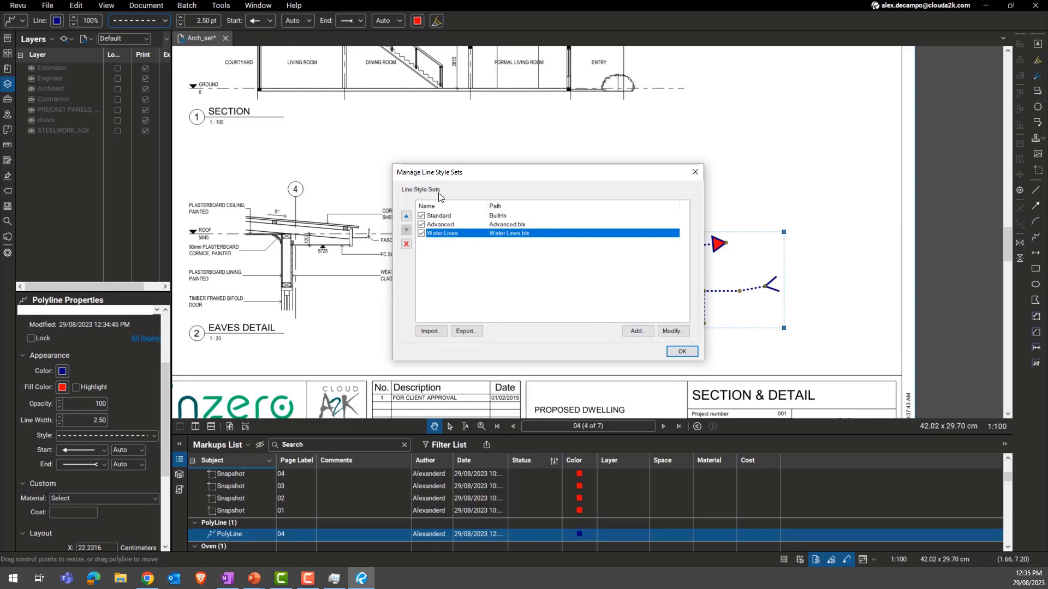
pyautogui.click(637, 330)
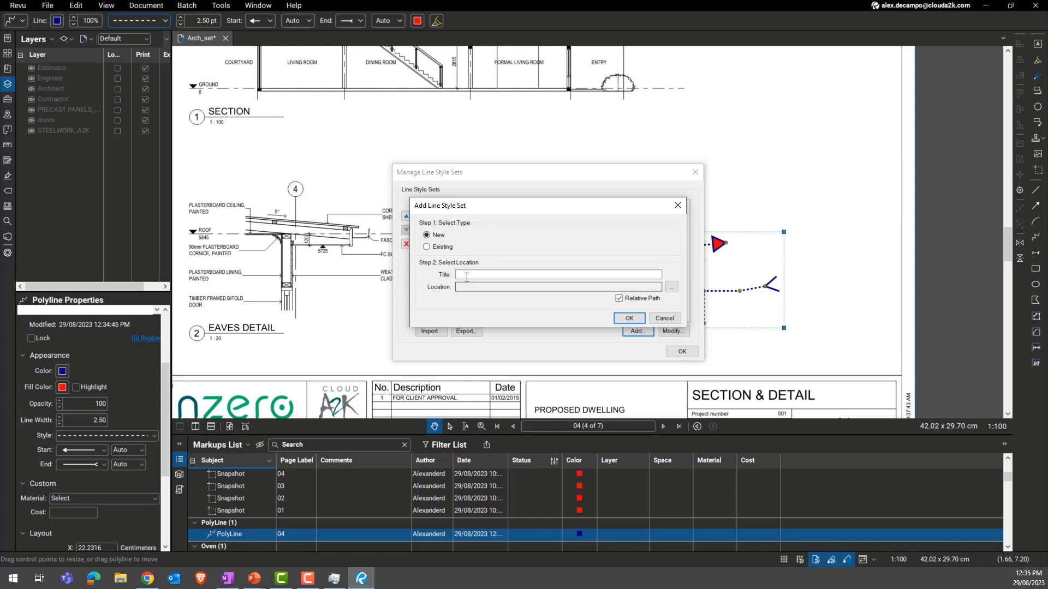
pyautogui.click(677, 205)
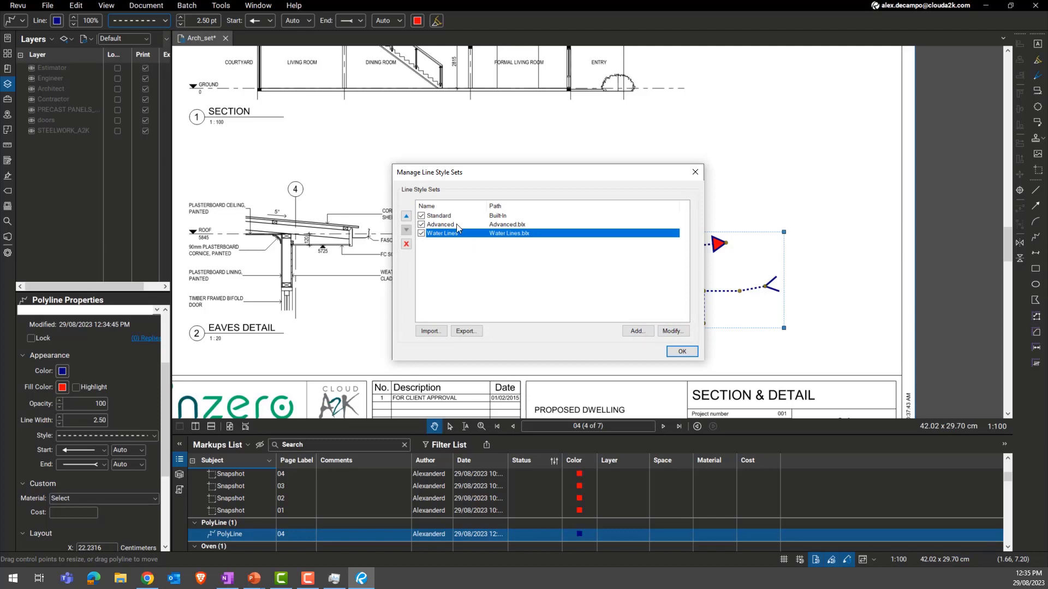
# Open the Water Lines set for editing and preview its Hot Water and Cold Water styles.
pyautogui.click(663, 327)
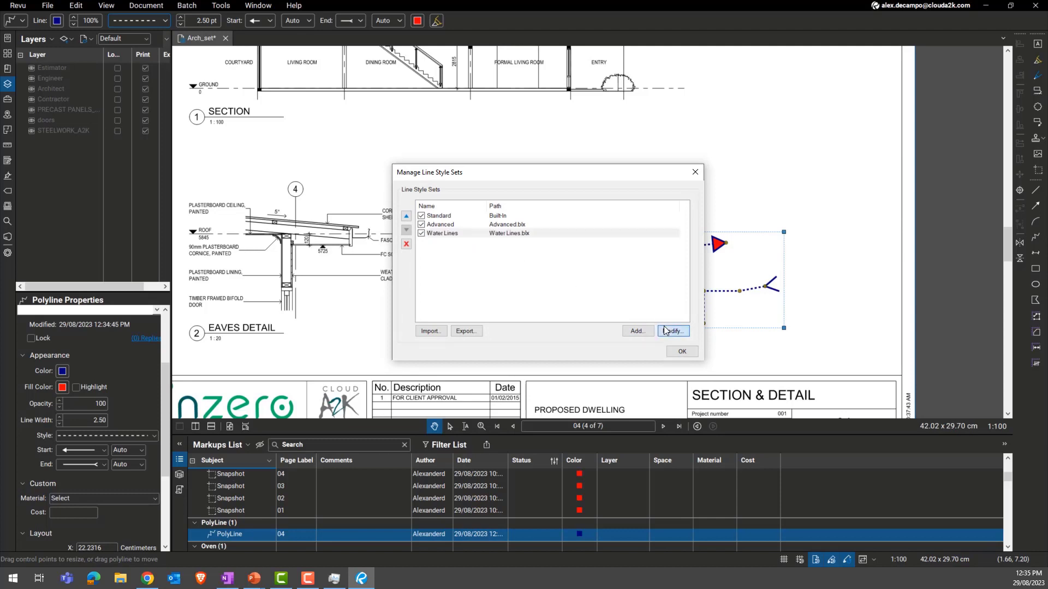
pyautogui.click(447, 251)
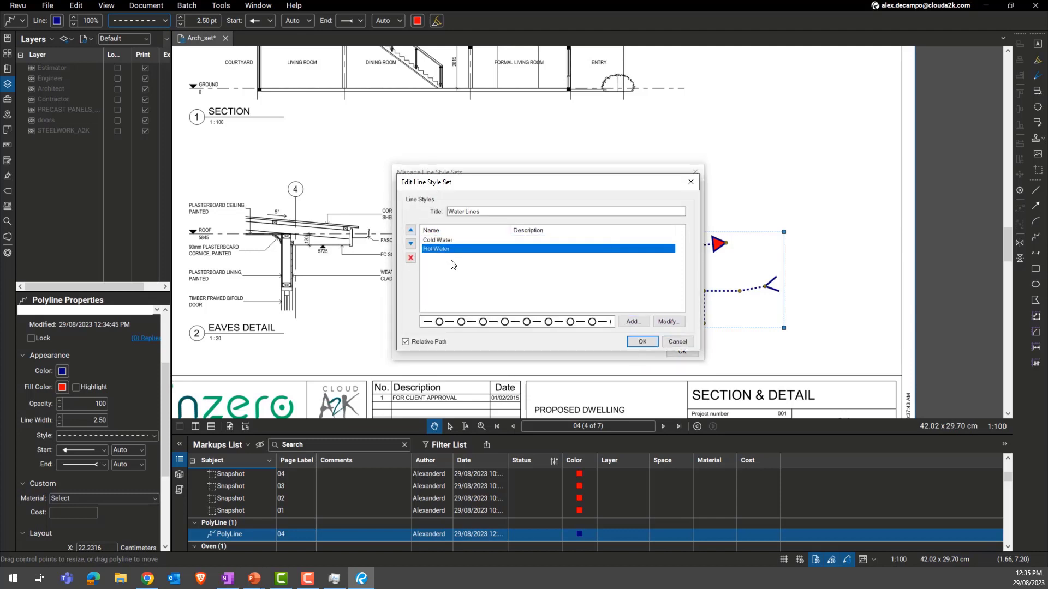
pyautogui.click(443, 241)
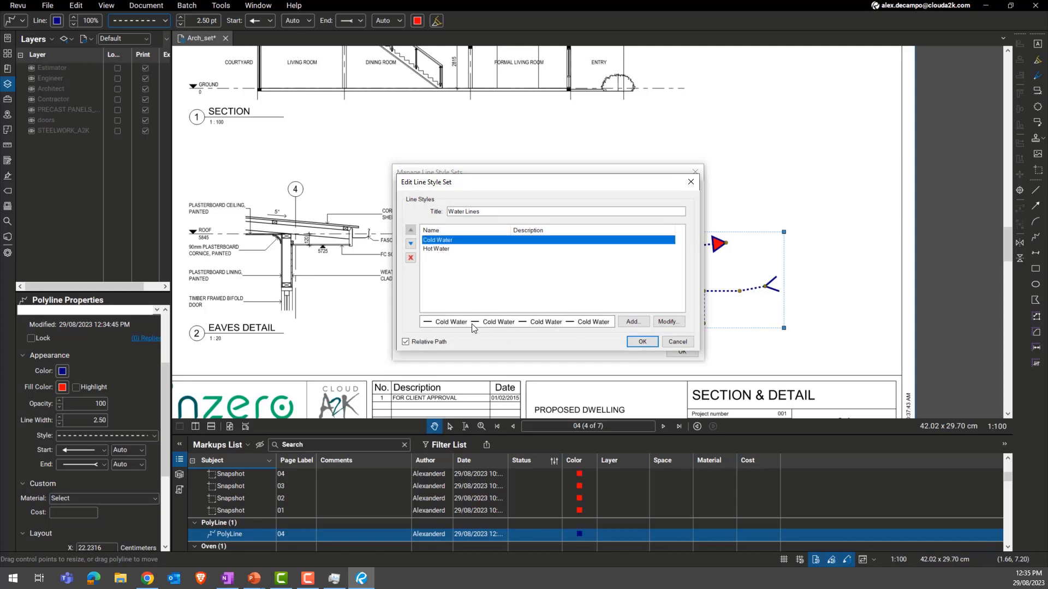
# Open the Cold Water line style for modification and add a Dash component to it.
pyautogui.click(668, 322)
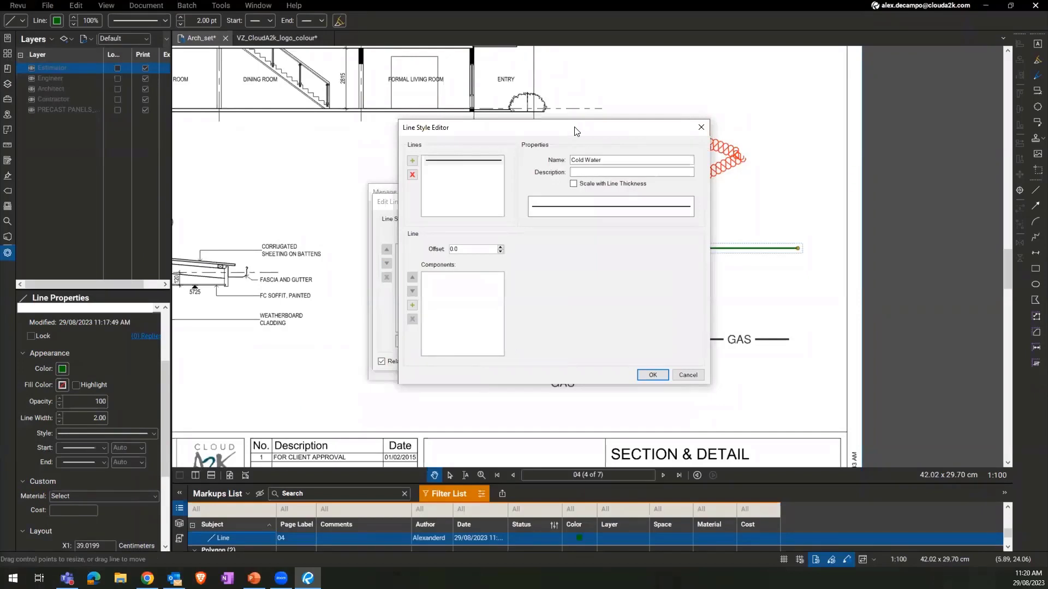
pyautogui.moveTo(575, 131); pyautogui.dragTo(856, 120)
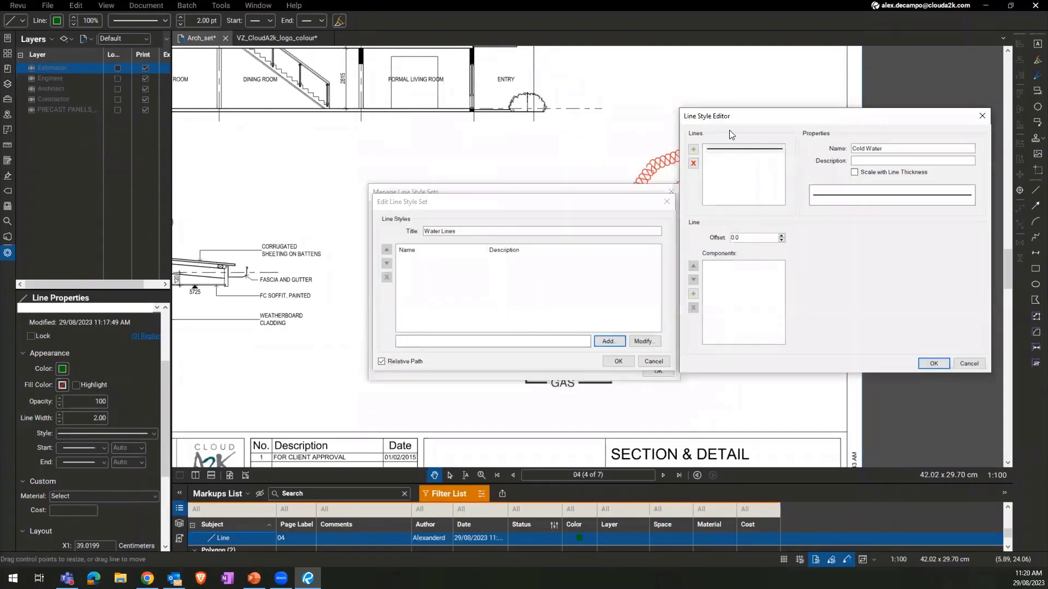
pyautogui.moveTo(734, 118); pyautogui.dragTo(555, 102)
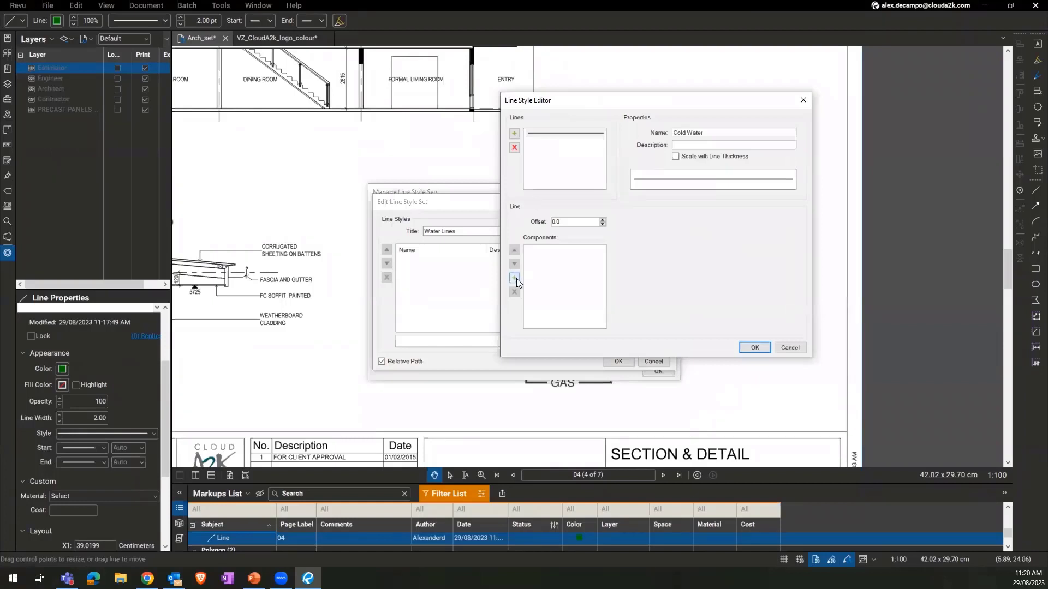
pyautogui.click(515, 279)
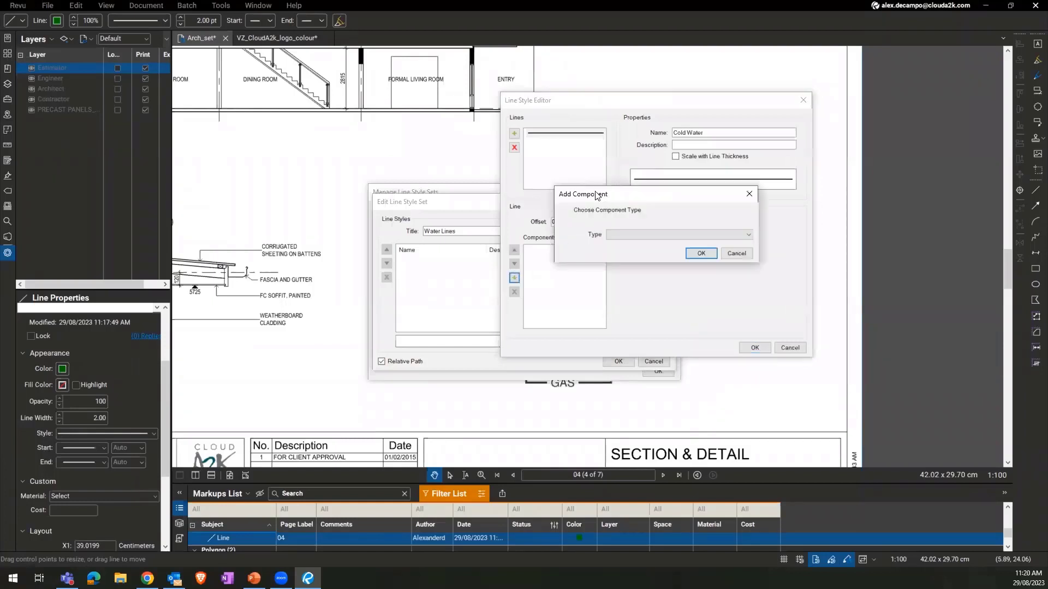
pyautogui.moveTo(597, 195); pyautogui.dragTo(543, 220)
pyautogui.click(566, 259)
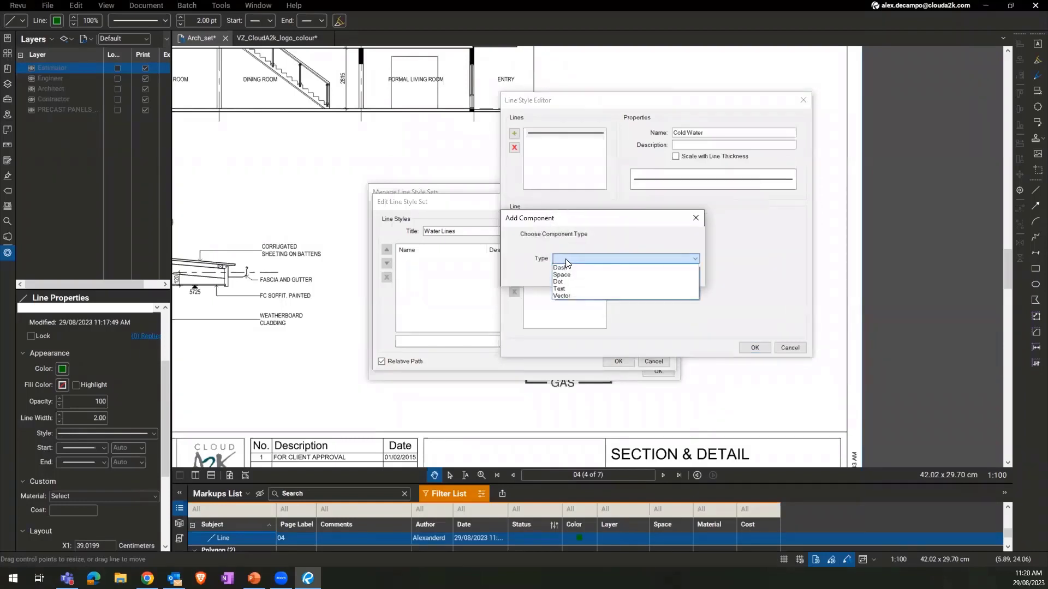
pyautogui.click(568, 267)
pyautogui.click(637, 278)
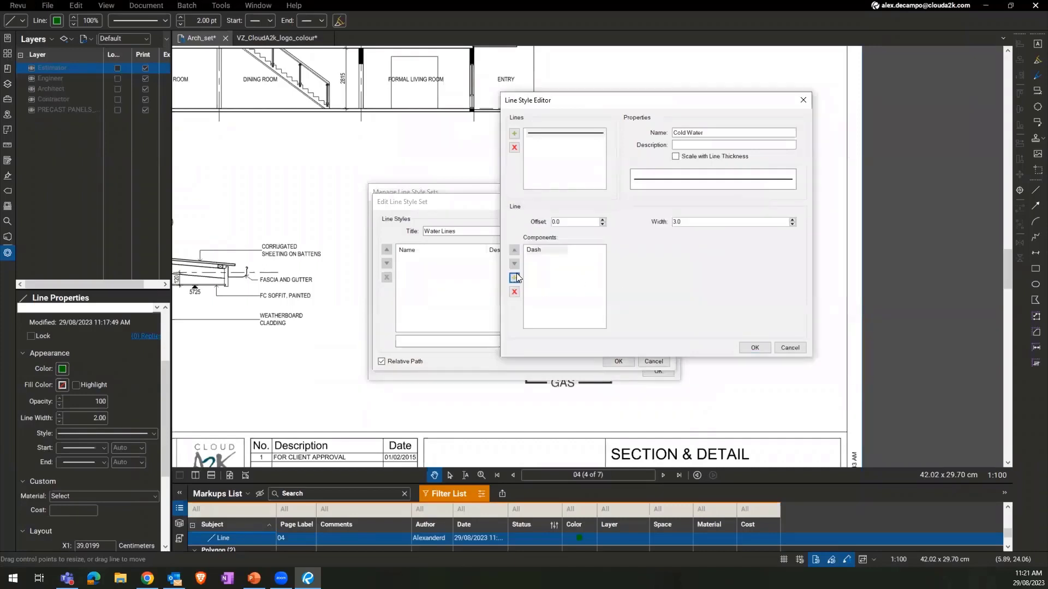
# Add a Space component after the dash and compare the settings of the two components.
pyautogui.click(515, 279)
pyautogui.click(624, 236)
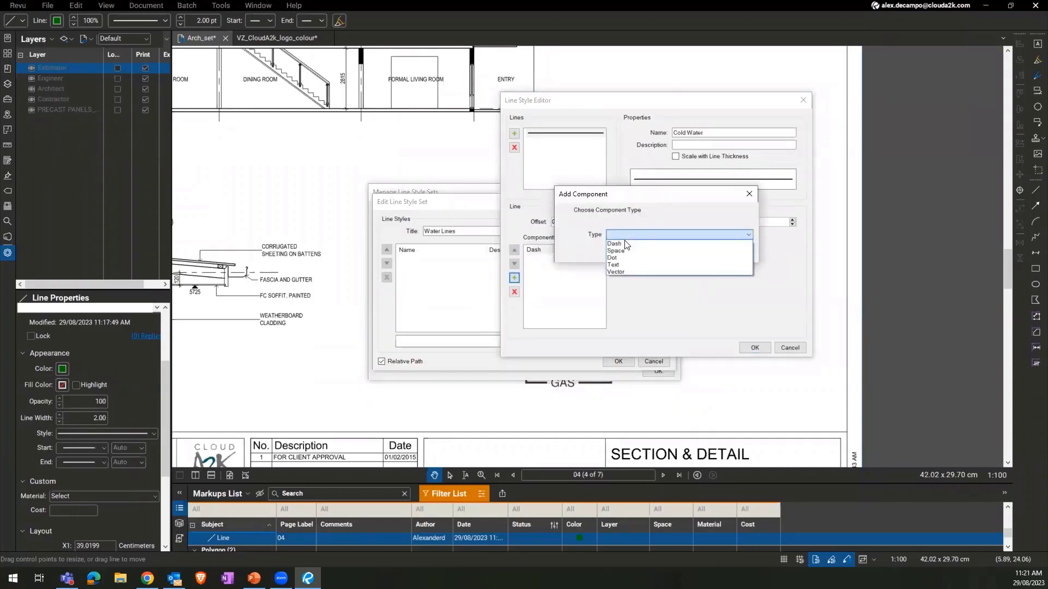
pyautogui.click(626, 251)
pyautogui.click(699, 253)
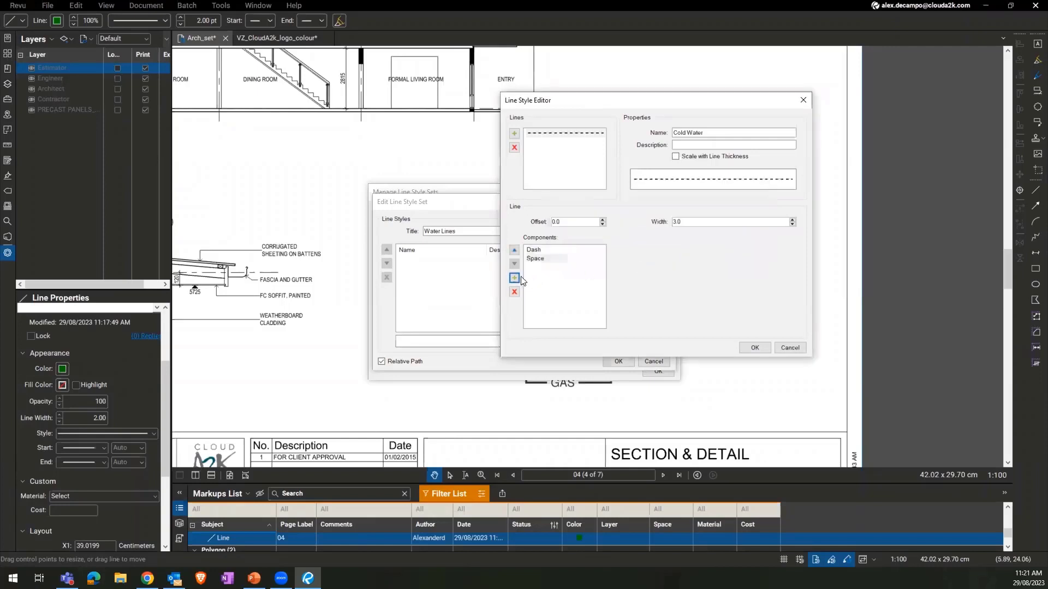
pyautogui.click(515, 279)
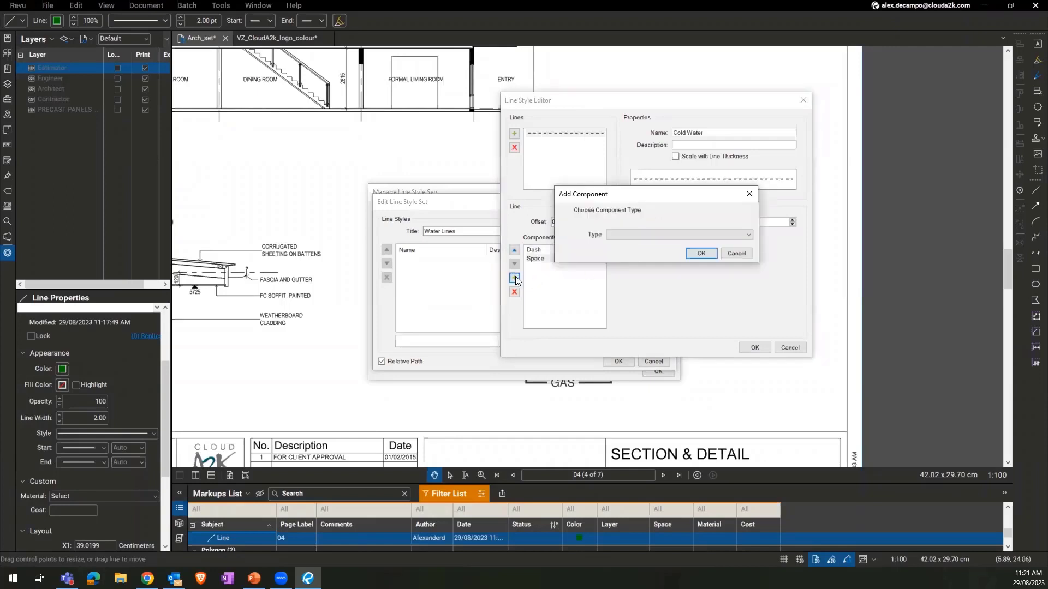
pyautogui.click(749, 194)
pyautogui.click(538, 260)
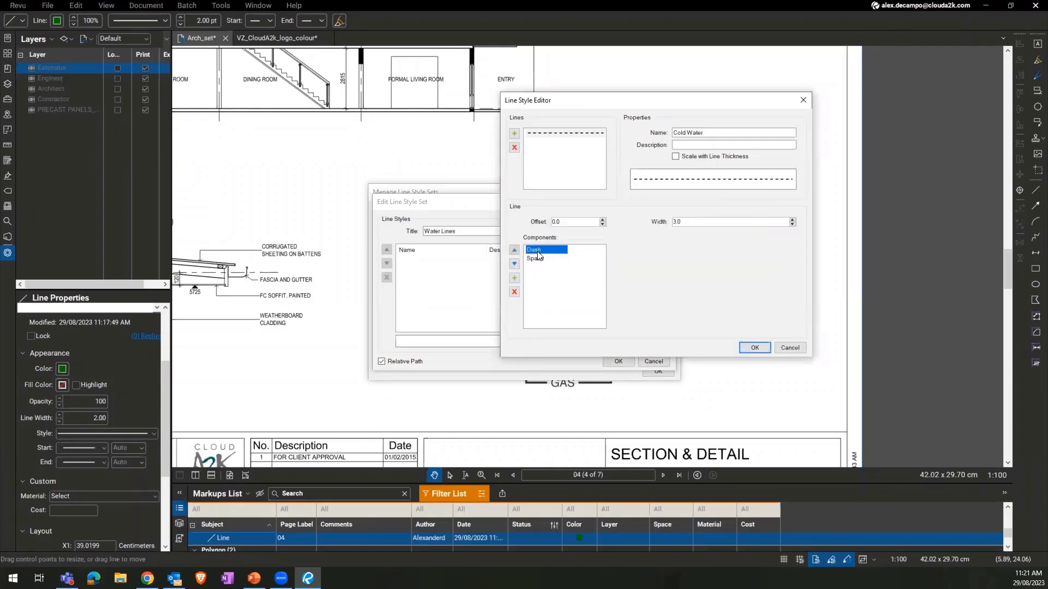
pyautogui.click(538, 260)
pyautogui.click(534, 250)
pyautogui.click(538, 259)
# Add a Text component after the space in the Cold Water style.
pyautogui.click(514, 277)
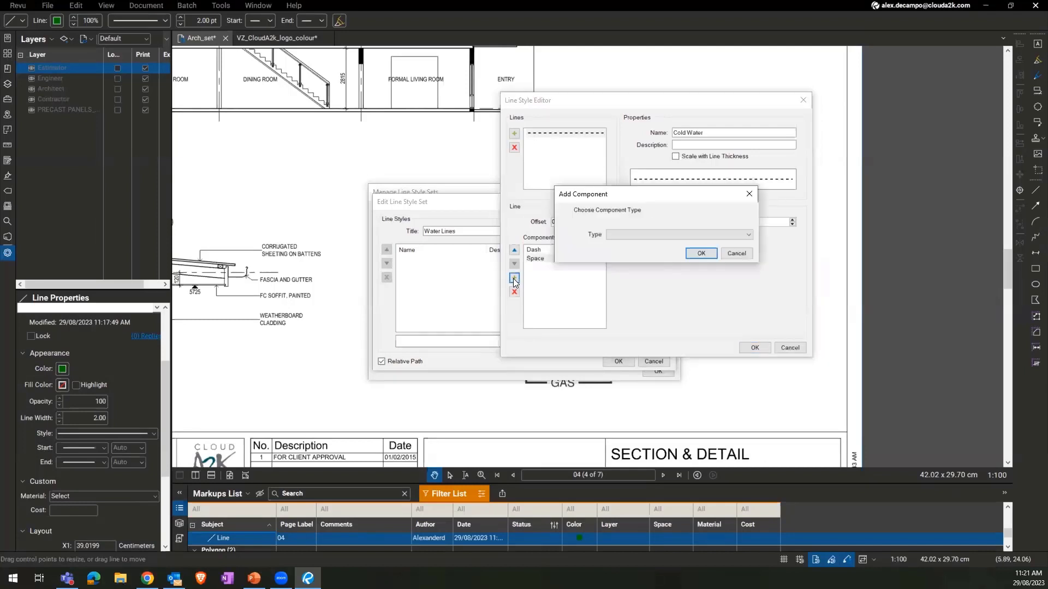
pyautogui.click(619, 235)
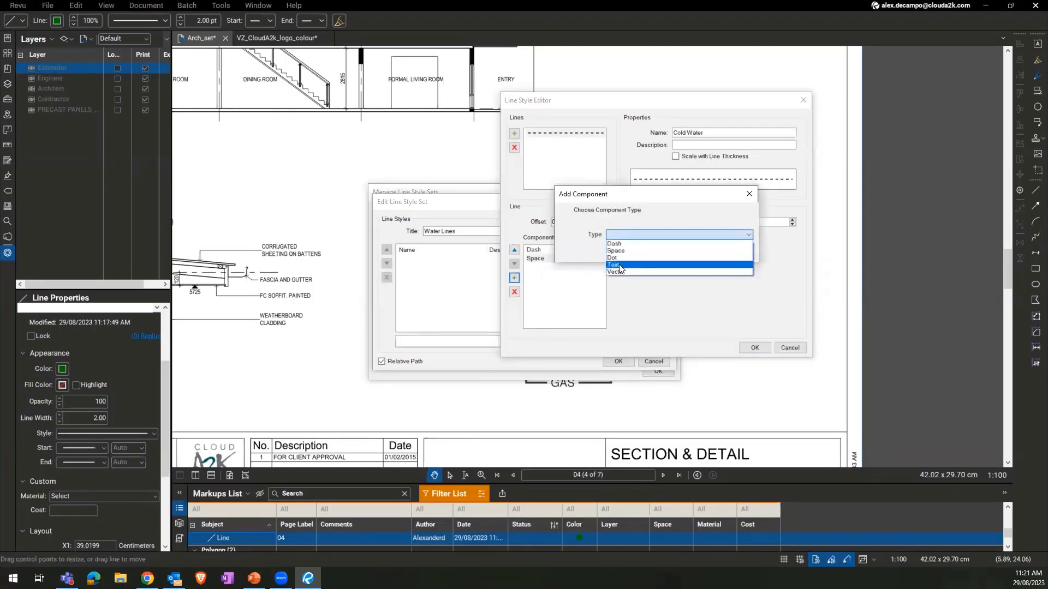
pyautogui.click(615, 265)
pyautogui.click(703, 254)
pyautogui.click(533, 267)
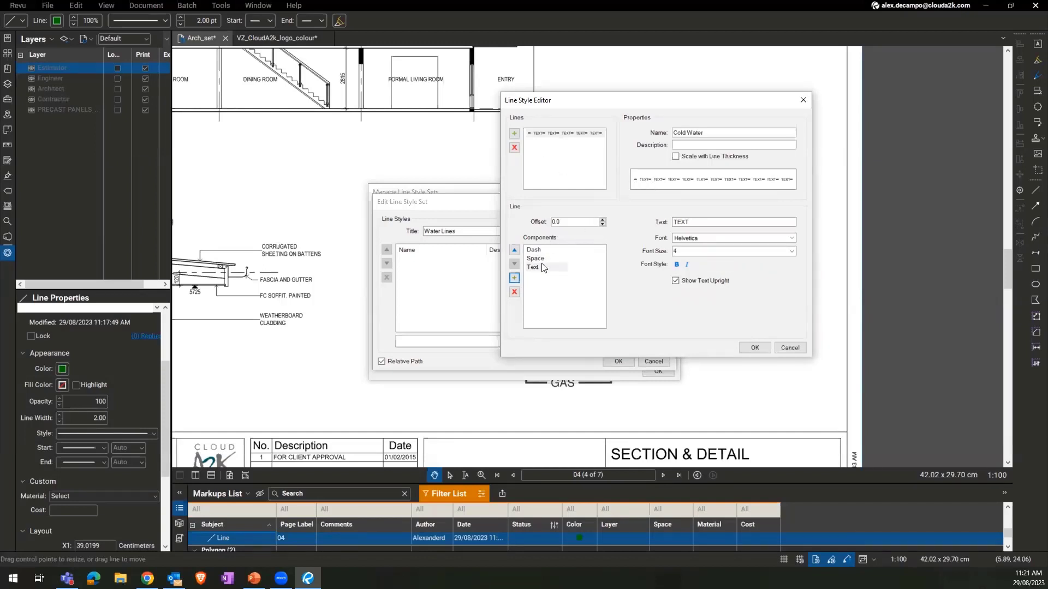
# Add a second Space component after the text to separate it from the repeating dash.
pyautogui.click(514, 278)
pyautogui.click(616, 235)
pyautogui.click(675, 258)
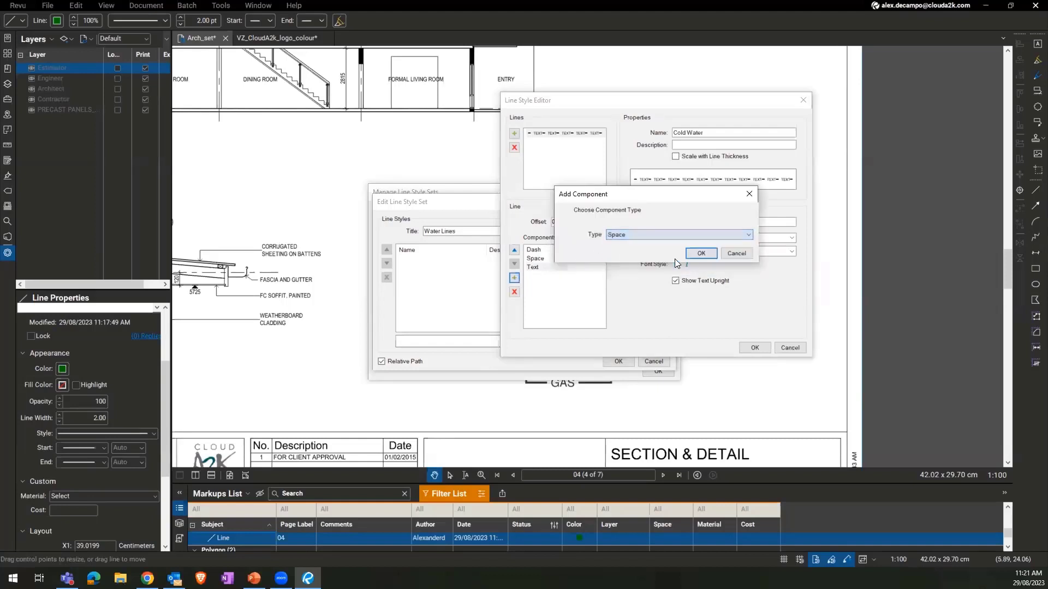
pyautogui.click(702, 253)
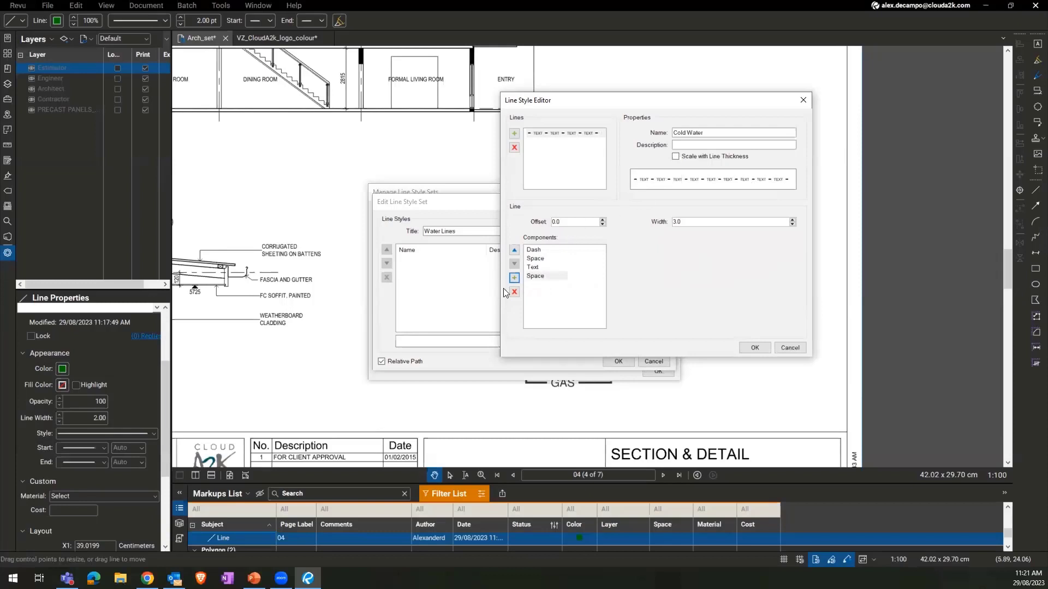
pyautogui.click(544, 299)
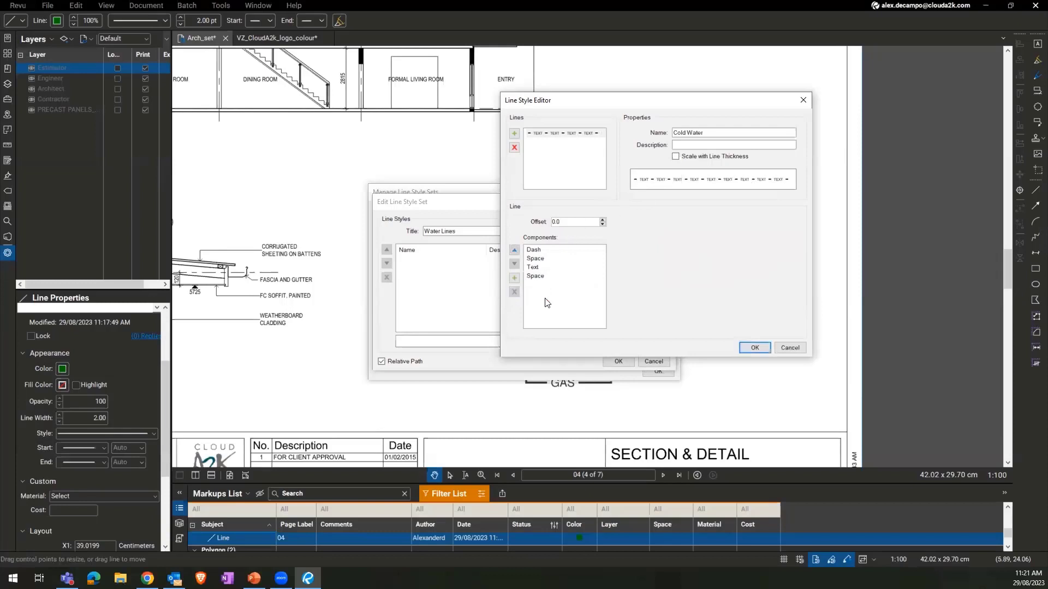
# Set the Text component's wording to "Cold Water".
pyautogui.click(539, 259)
pyautogui.click(536, 268)
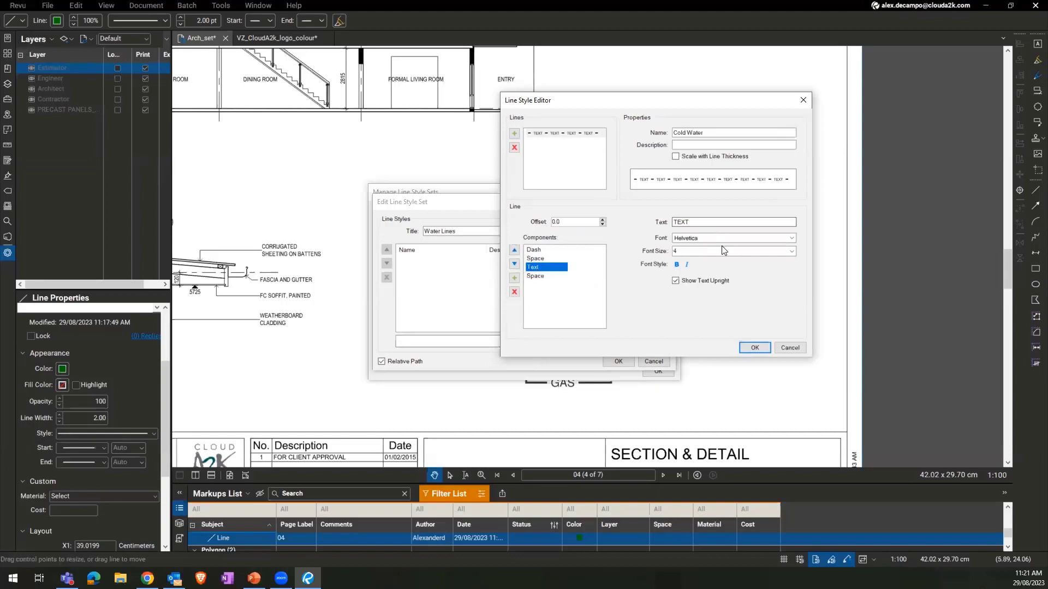
pyautogui.doubleClick(699, 220)
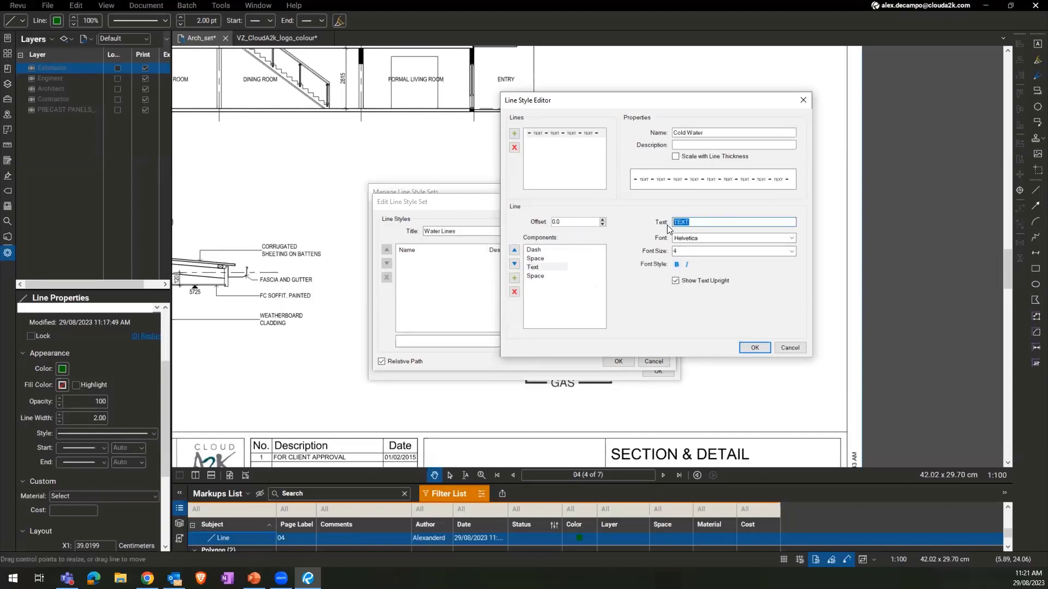
pyautogui.write('CW')
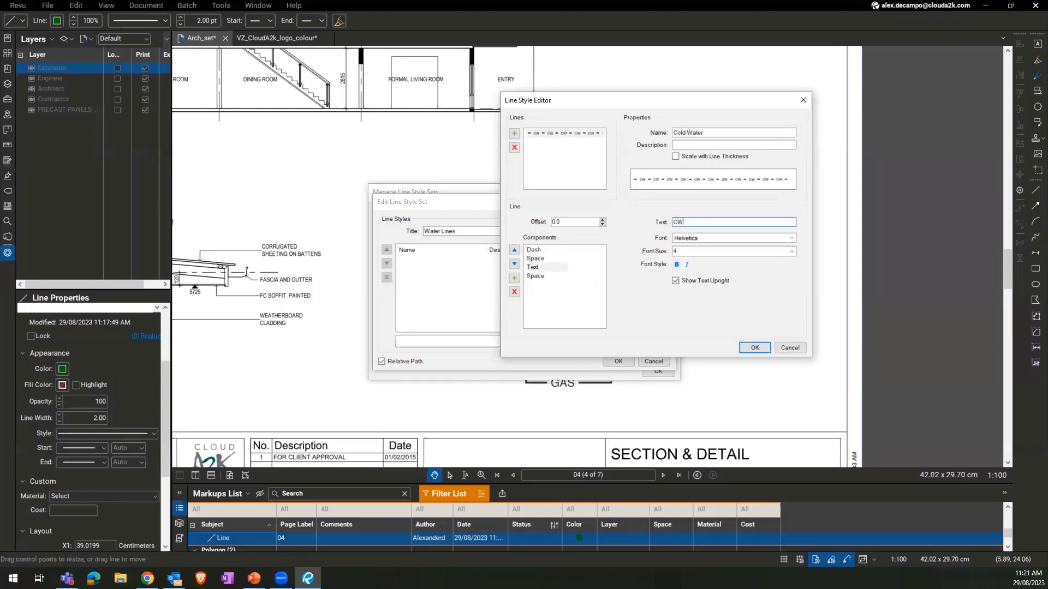
pyautogui.press('BackSpace')
pyautogui.write('old Water')
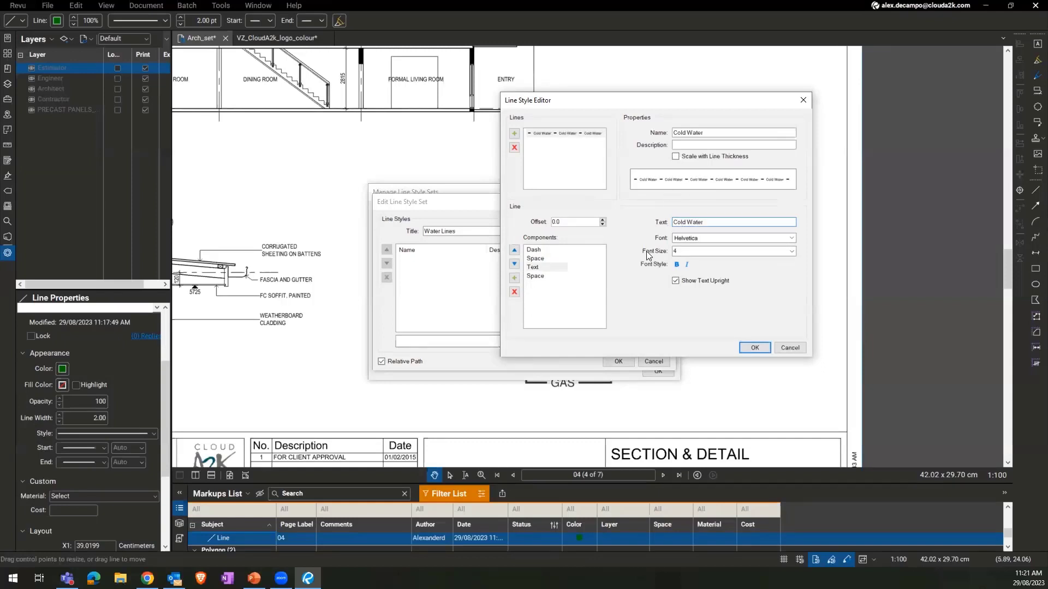
# Set the first Space component's width to 30.
pyautogui.click(537, 259)
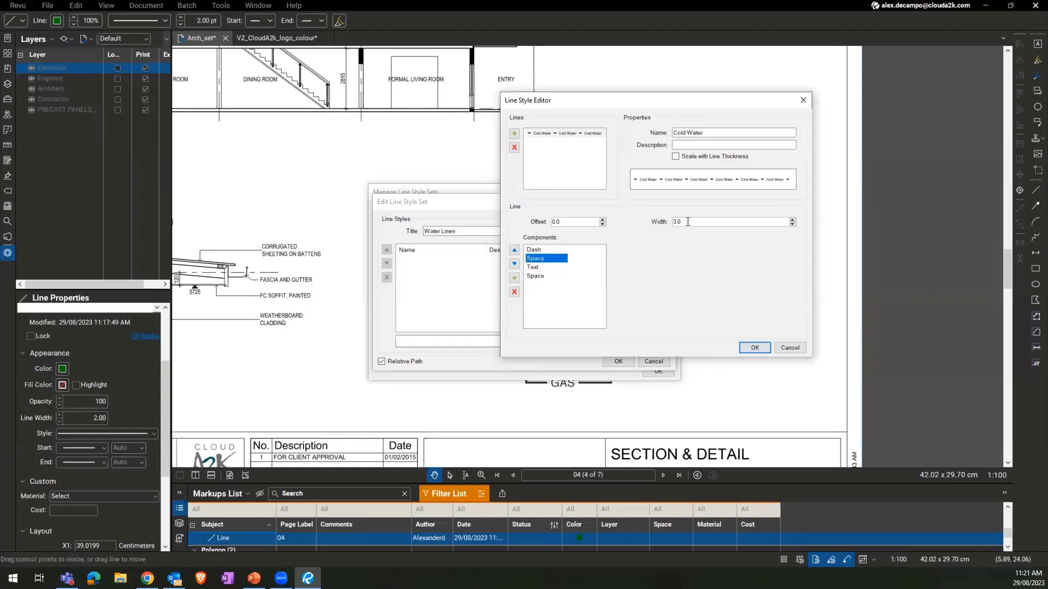
pyautogui.moveTo(688, 222); pyautogui.dragTo(671, 221)
pyautogui.write('5')
pyautogui.press('BackSpace')
pyautogui.click(583, 313)
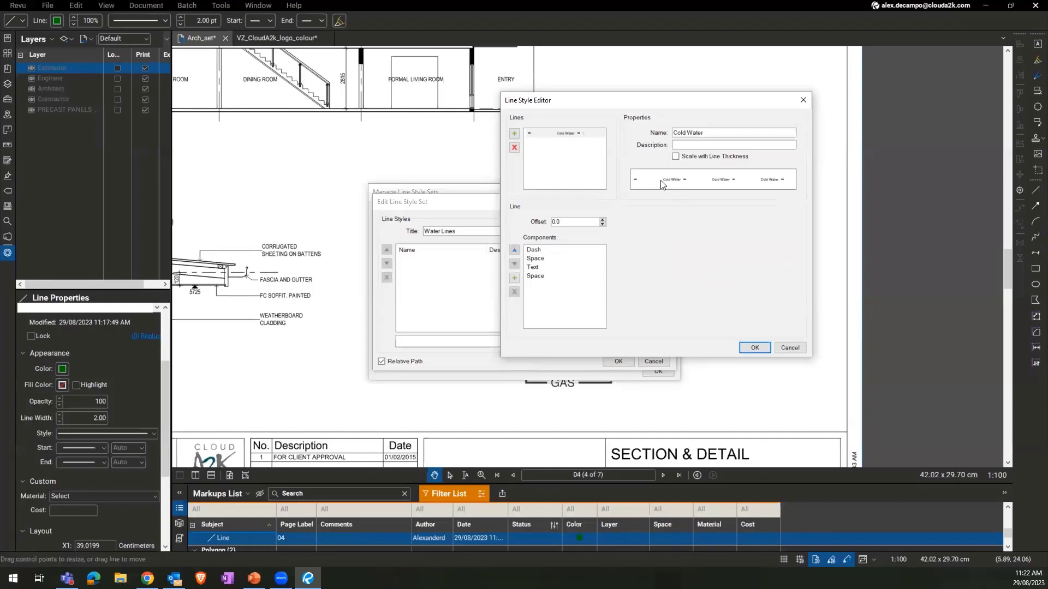
# Set the width of both Space components, before and after the text, to 5.
pyautogui.click(535, 258)
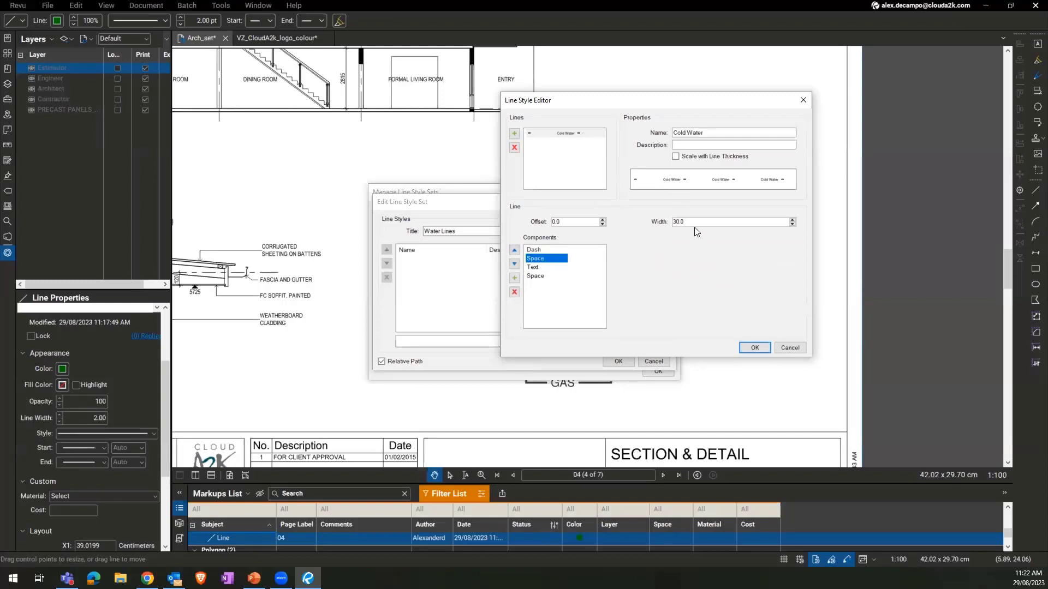
pyautogui.doubleClick(675, 222)
pyautogui.write('3')
pyautogui.click(587, 292)
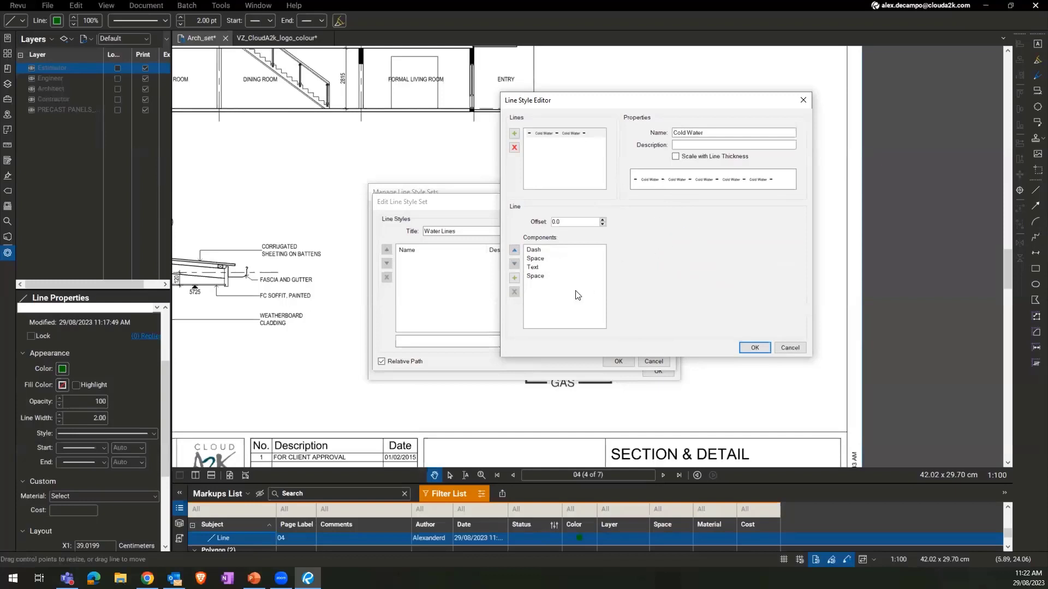
pyautogui.click(536, 276)
pyautogui.click(536, 277)
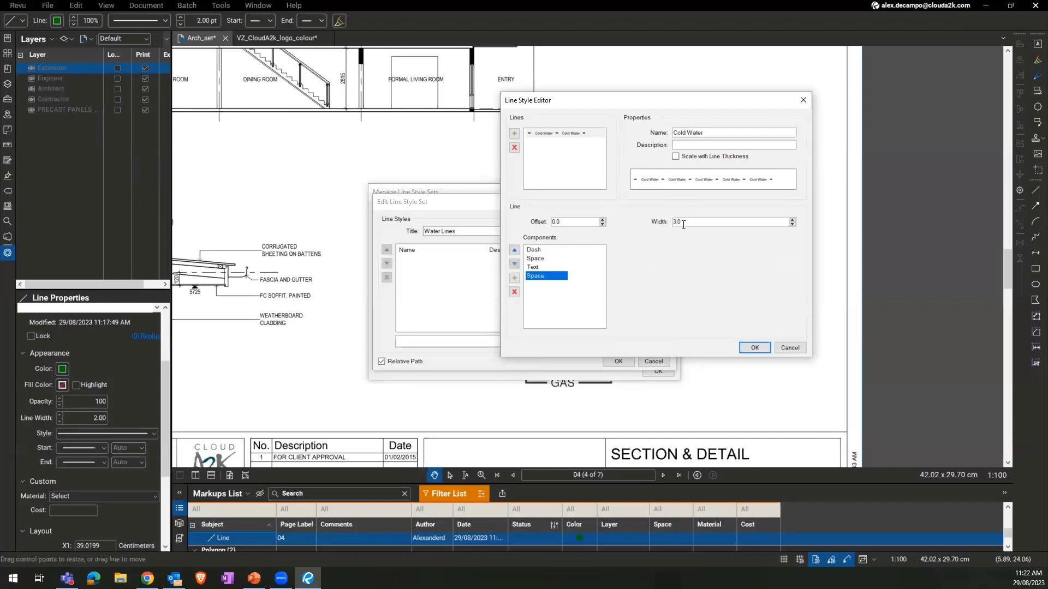
pyautogui.doubleClick(691, 223)
pyautogui.write('5')
pyautogui.click(588, 284)
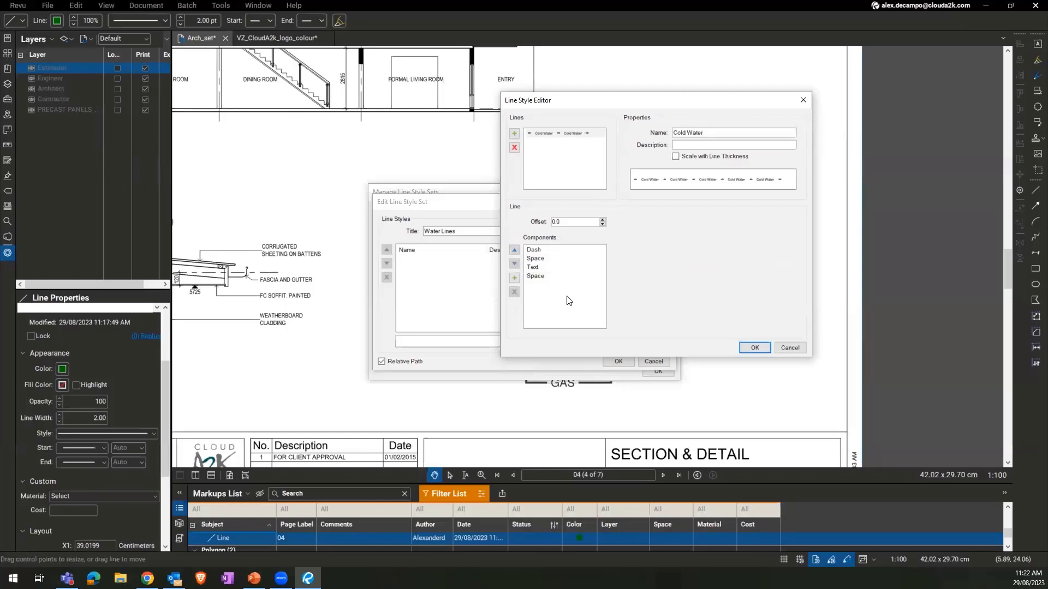
# Set the Dash component's width to 10, then save the Cold Water style and the Water Lines set.
pyautogui.click(533, 251)
pyautogui.moveTo(686, 224); pyautogui.dragTo(672, 223)
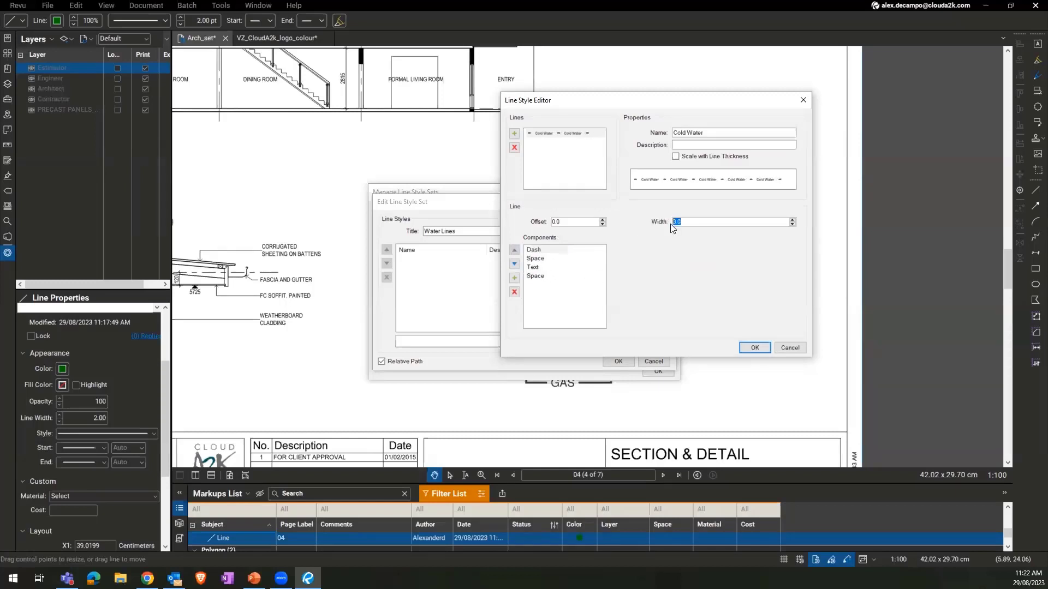
pyautogui.write('10')
pyautogui.click(579, 315)
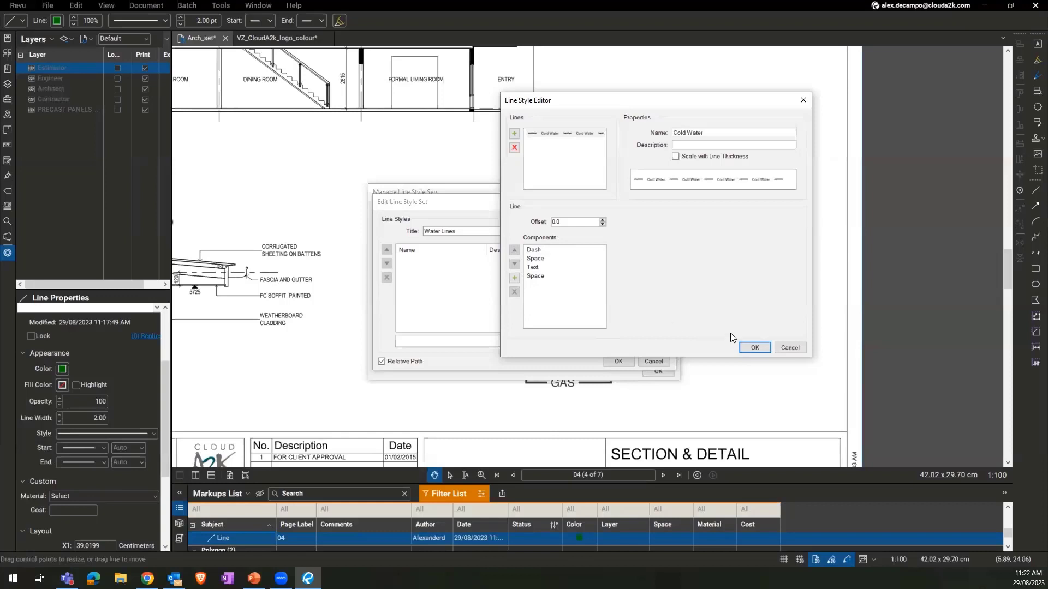
pyautogui.click(753, 348)
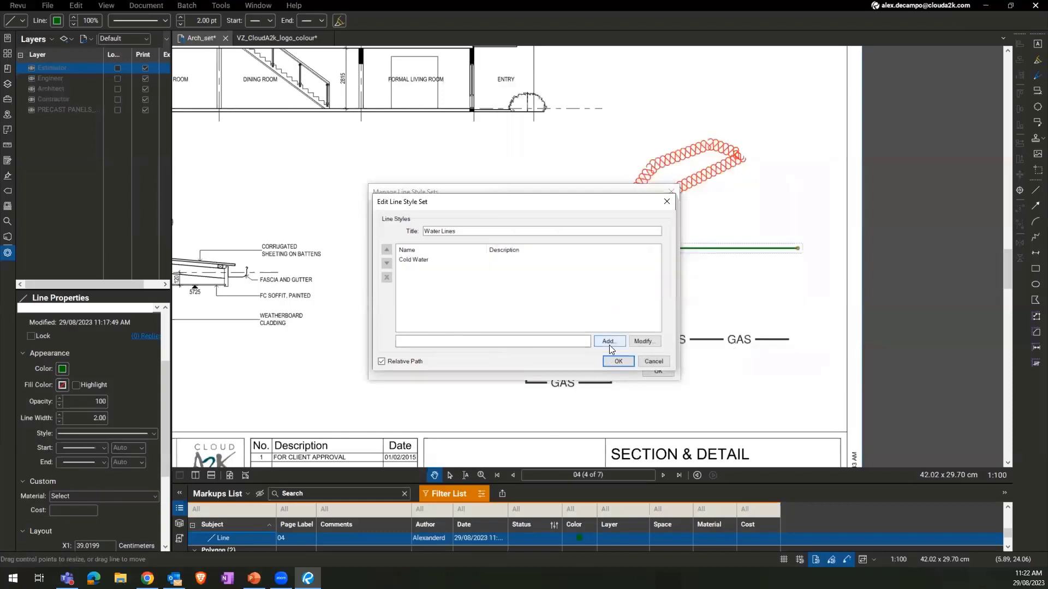
pyautogui.click(609, 361)
pyautogui.click(658, 371)
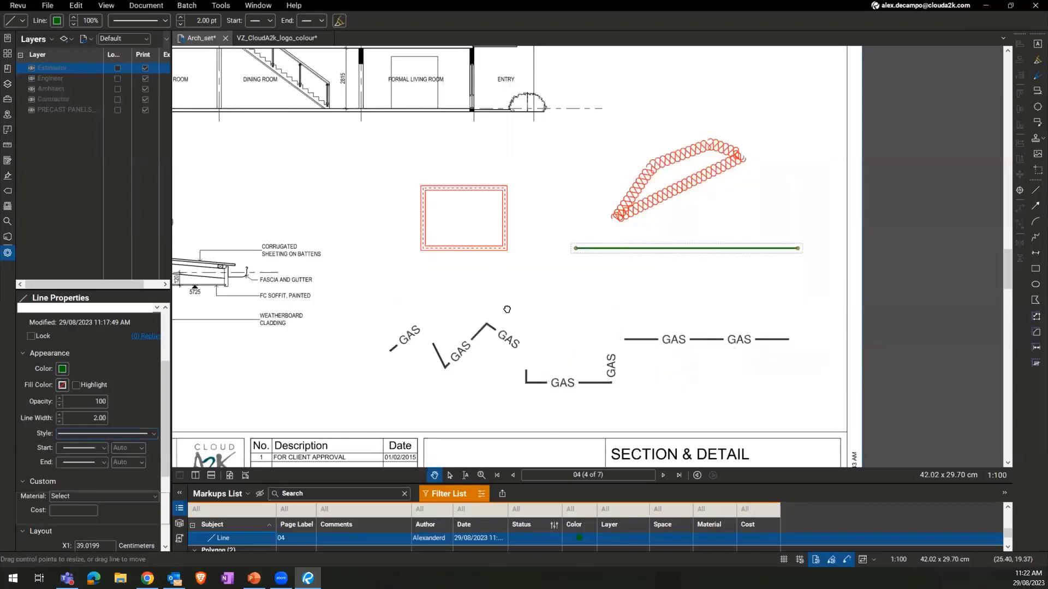
# Apply the Cold Water line style to the GAS polyline, inspect its labels up close, and reselect the polyline.
pyautogui.click(508, 342)
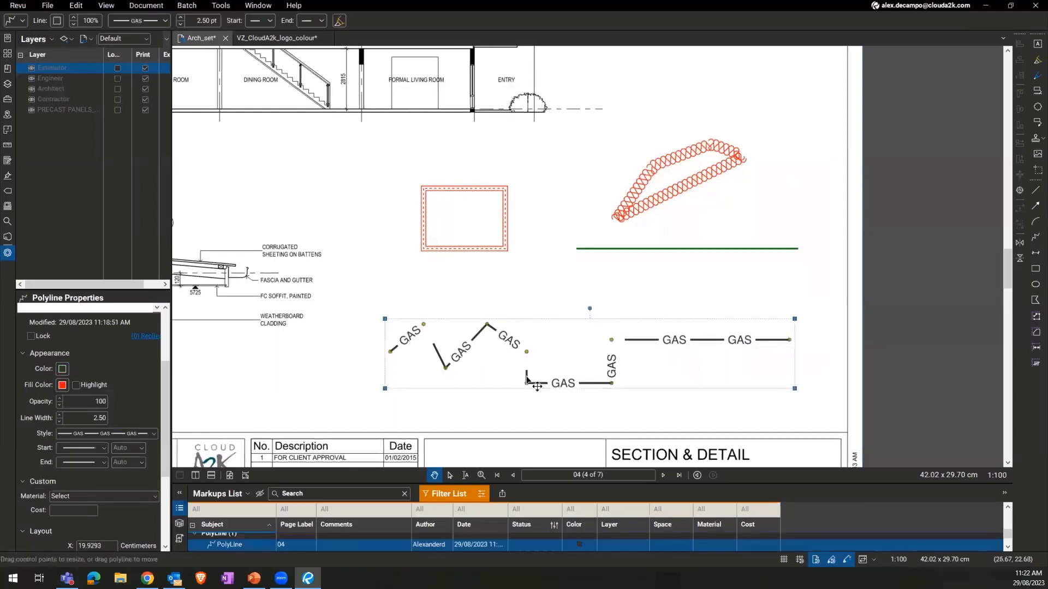
pyautogui.click(164, 21)
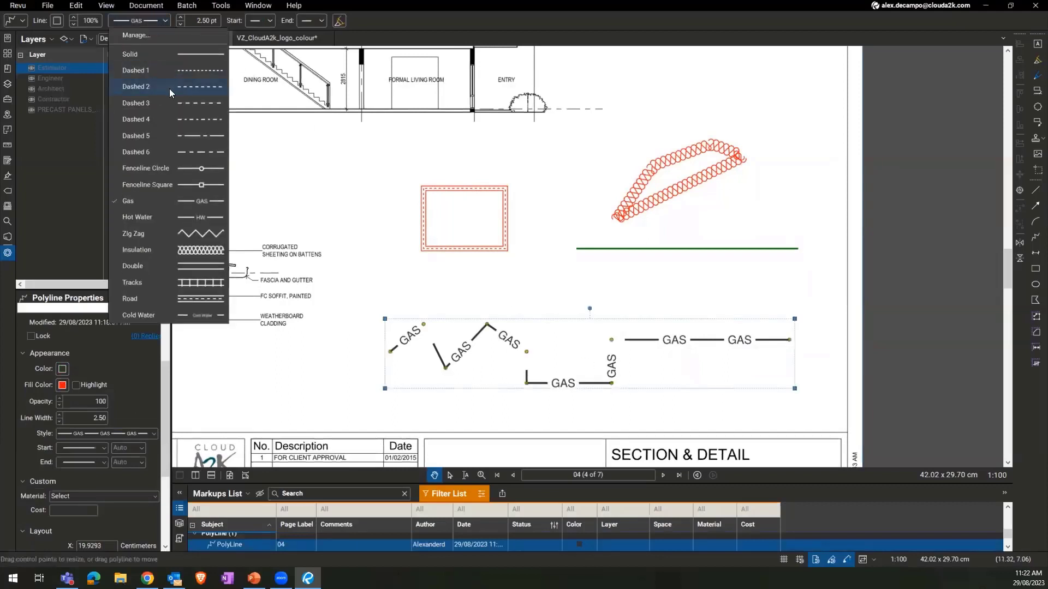
pyautogui.click(151, 314)
pyautogui.press('Escape')
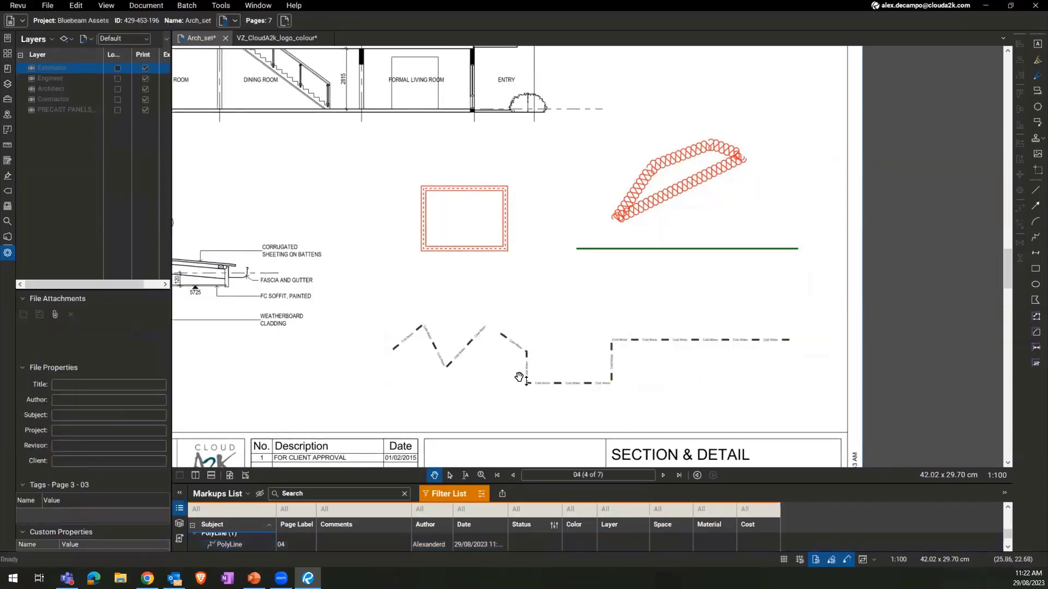
pyautogui.scroll(6, 550, 382)
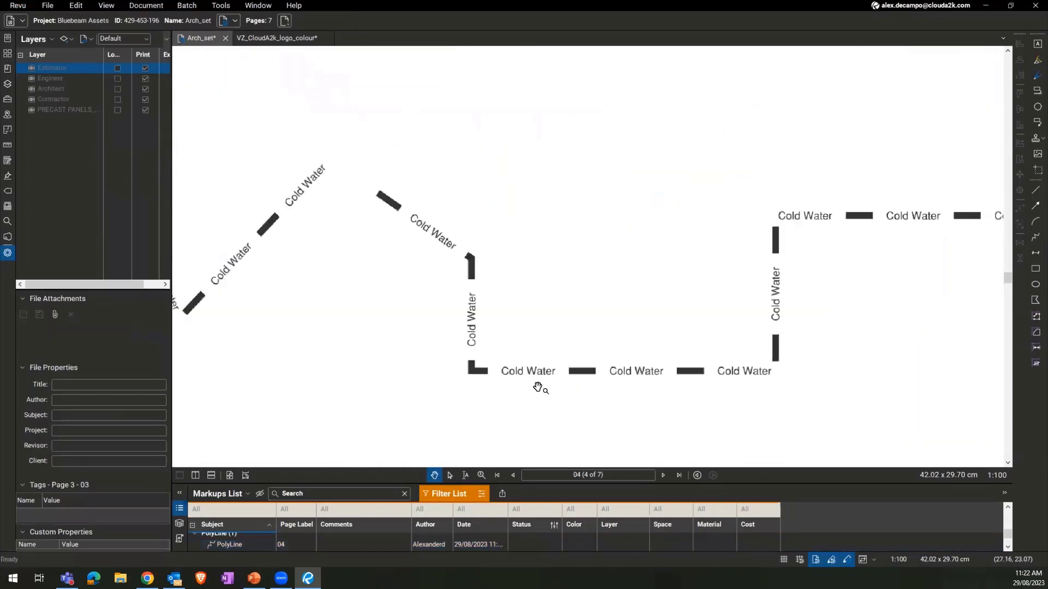
pyautogui.click(532, 369)
pyautogui.scroll(-5, 523, 363)
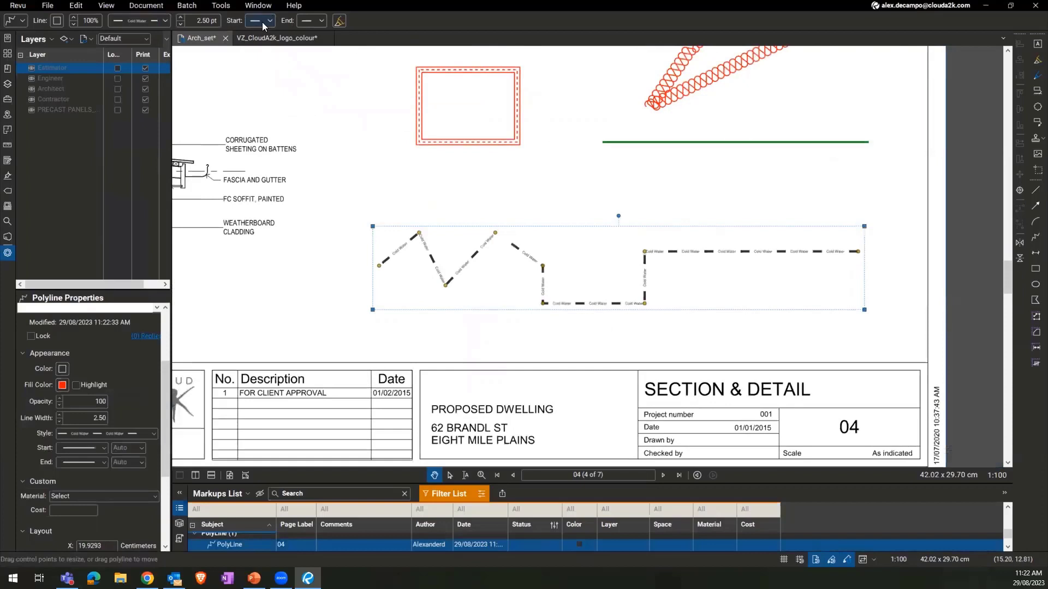
# Set the Cold Water polyline's line width to 0.75 pt and deselect it to check the thinner line.
pyautogui.click(180, 18)
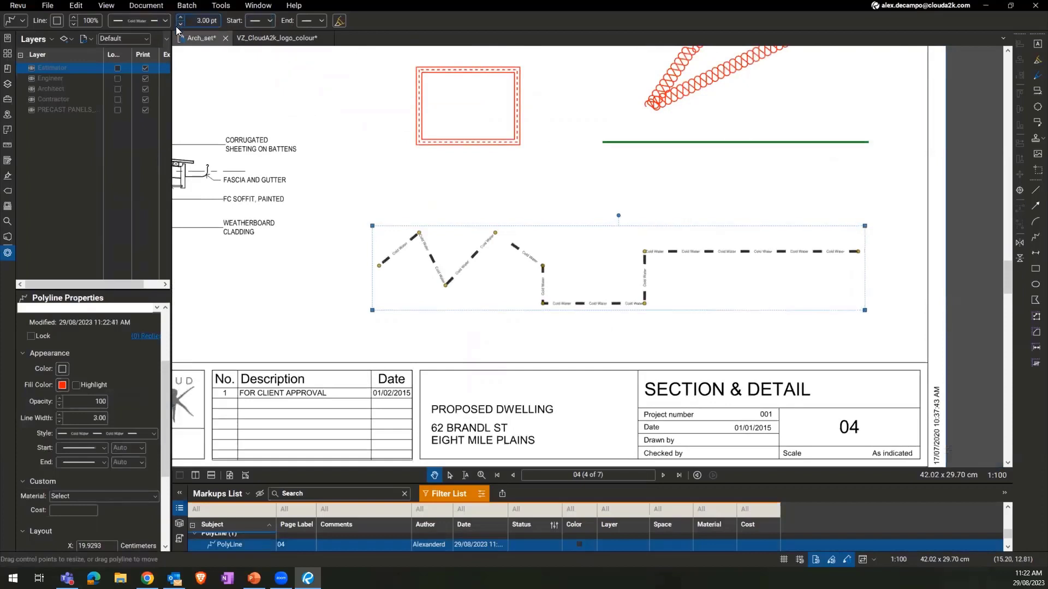
pyautogui.click(180, 24)
pyautogui.click(180, 24)
pyautogui.click(180, 24)
pyautogui.click(180, 24)
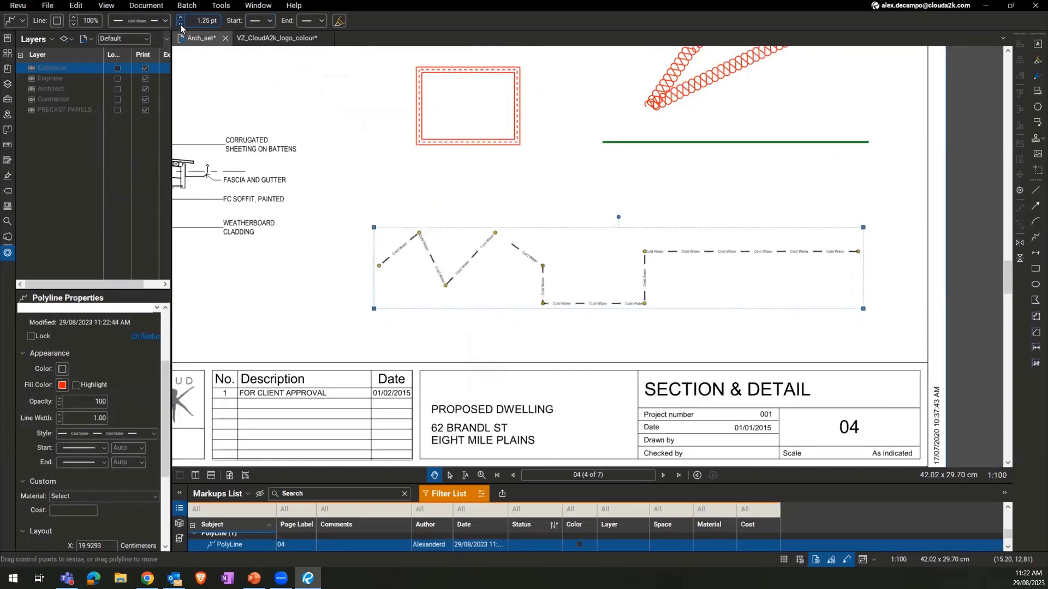
pyautogui.click(180, 24)
pyautogui.click(180, 24)
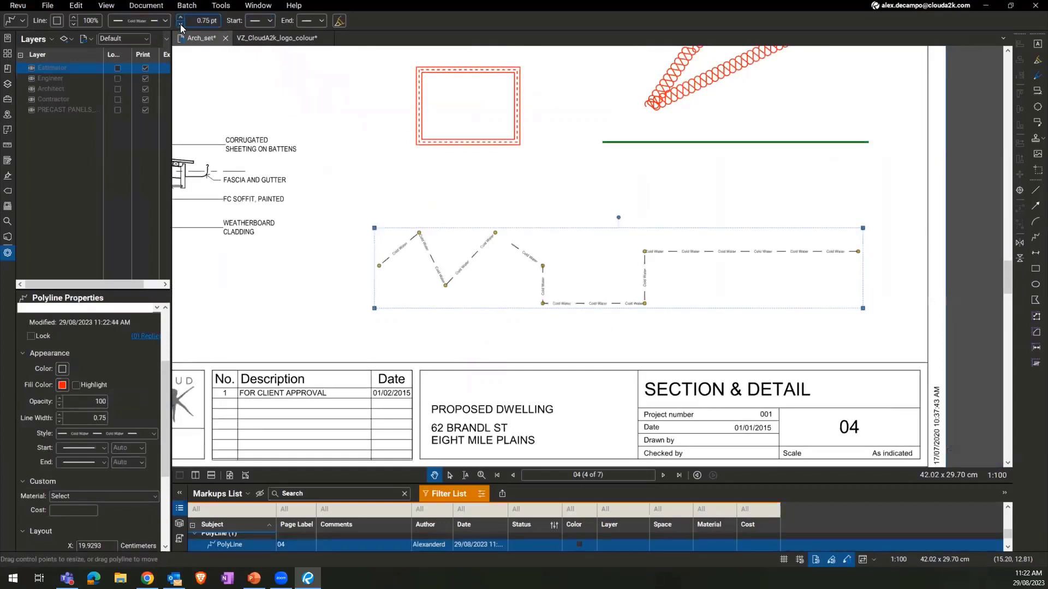
pyautogui.click(429, 192)
# Reselect the polyline and open the Cold Water style from the Water Lines set in the Line Style Editor.
pyautogui.click(465, 273)
pyautogui.click(165, 22)
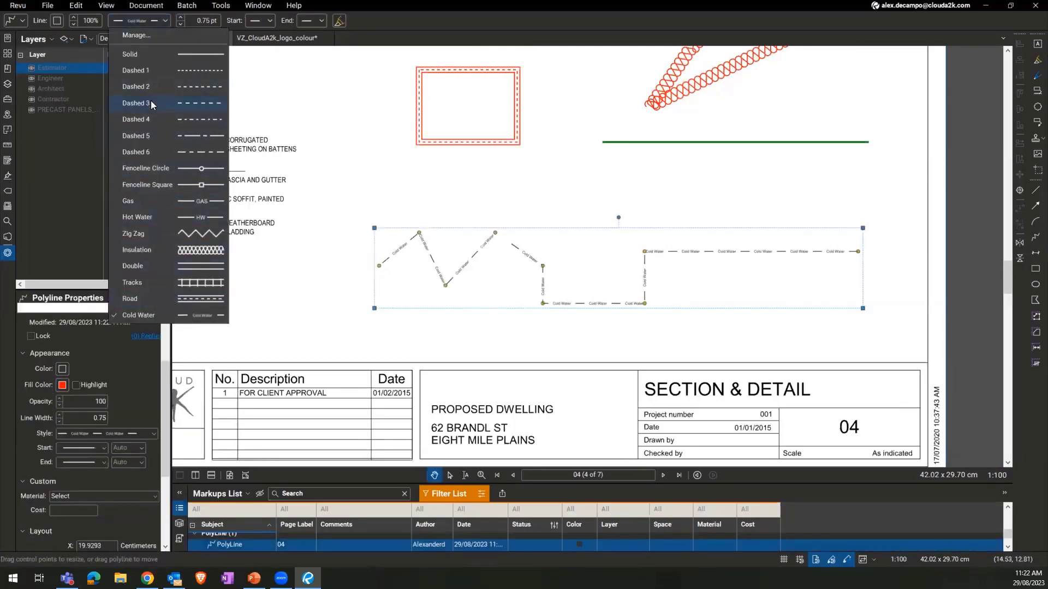
pyautogui.click(146, 34)
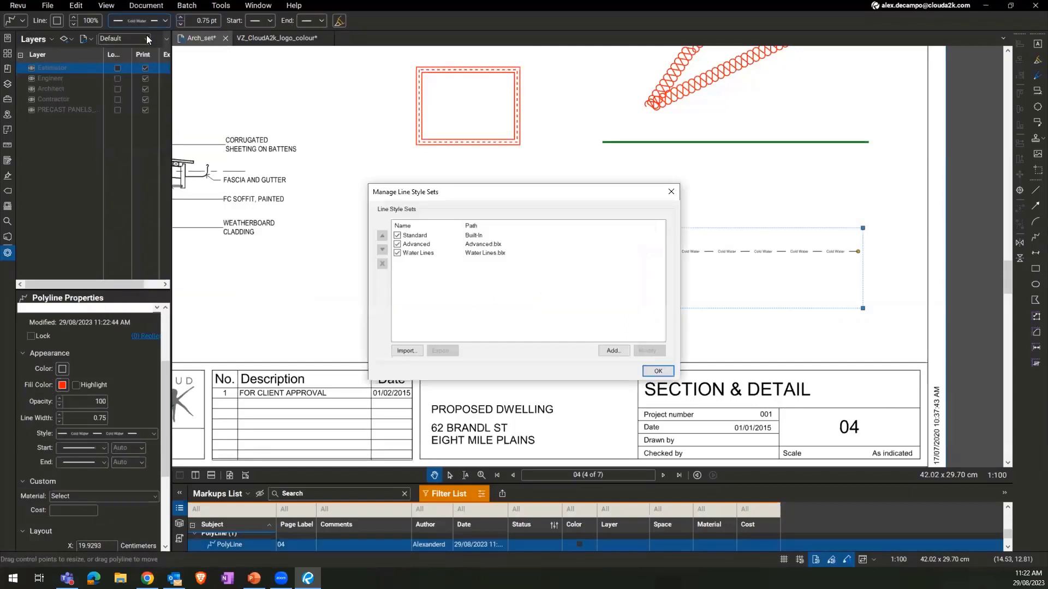
pyautogui.click(414, 255)
pyautogui.click(641, 352)
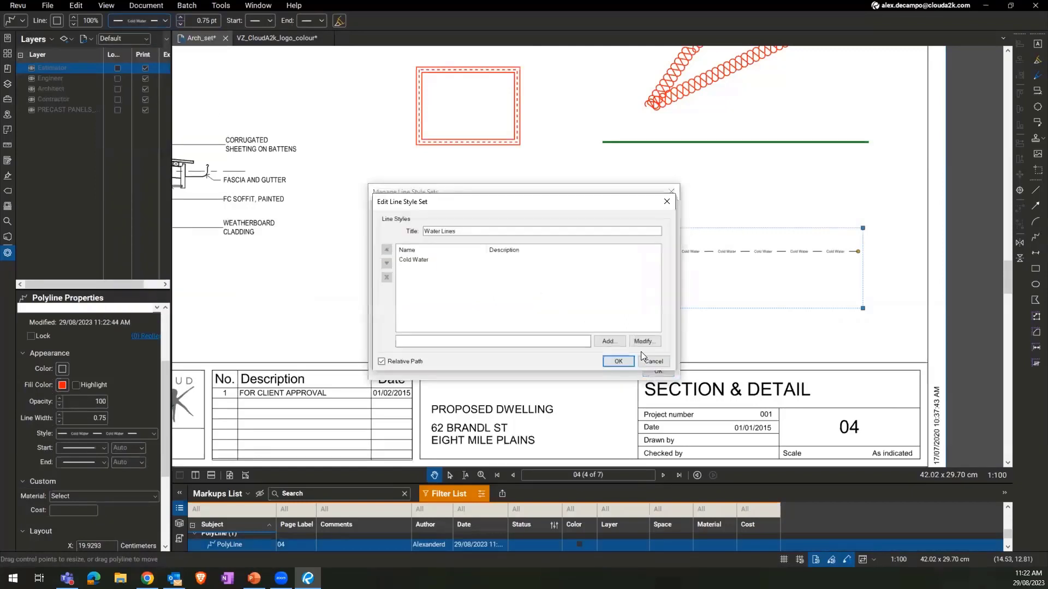
pyautogui.click(415, 261)
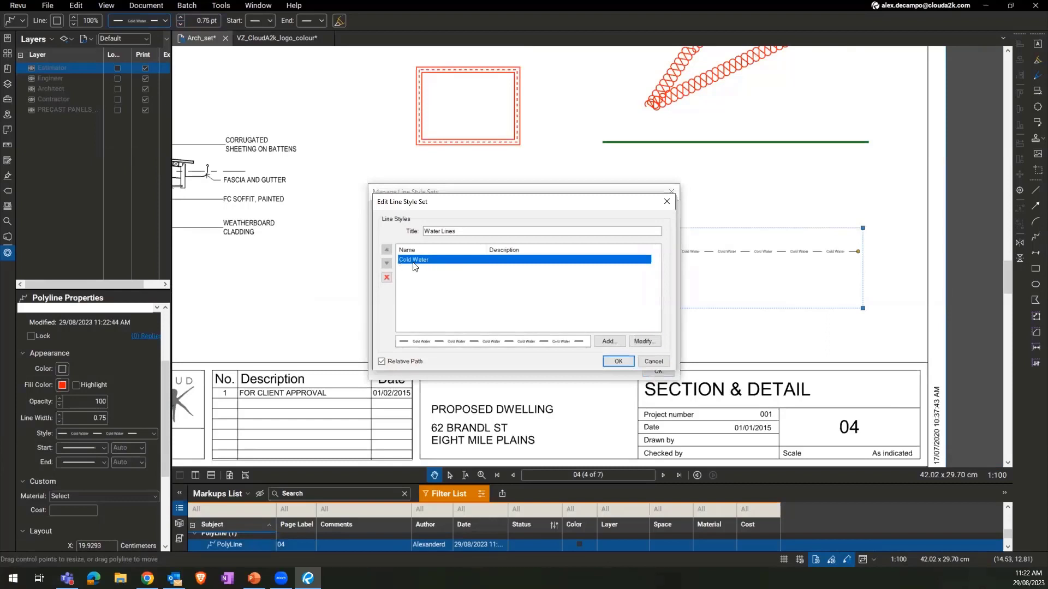
pyautogui.click(642, 341)
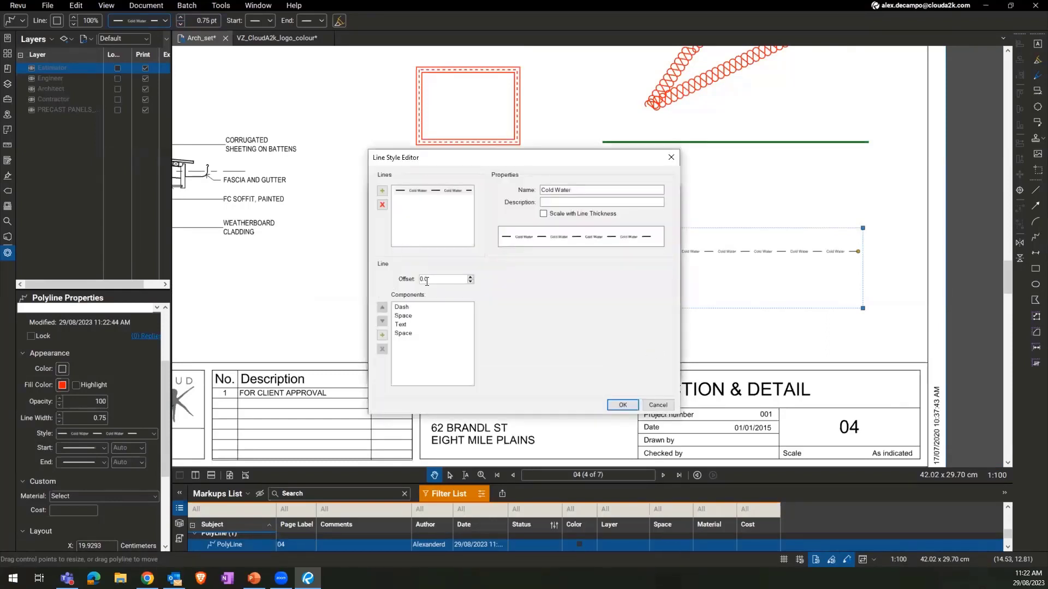
pyautogui.click(423, 200)
pyautogui.click(423, 191)
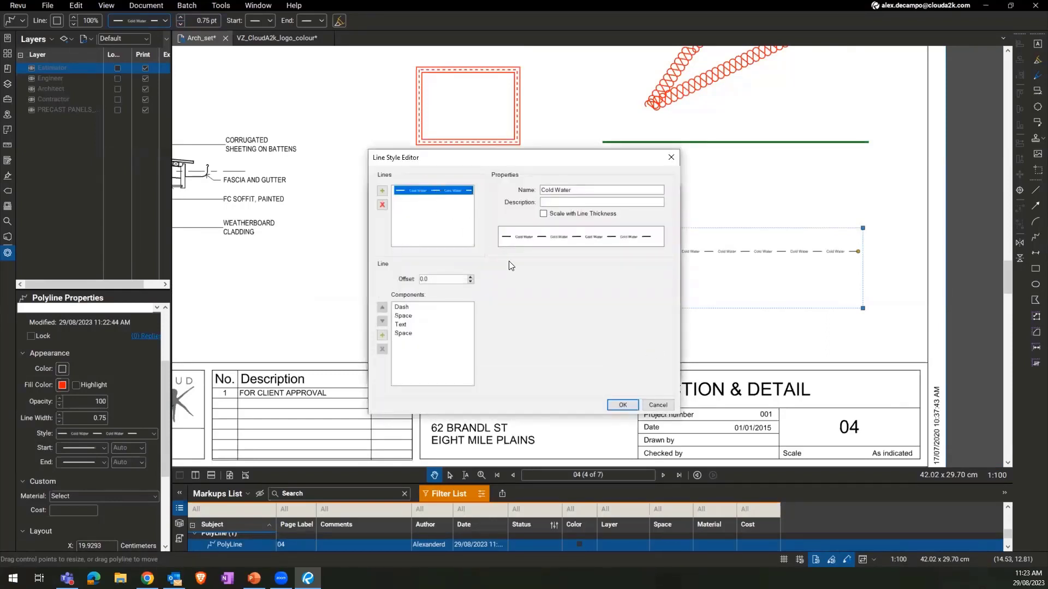
# Set the font size of the Cold Water Text component to 8, save the style and set, and deselect the polyline.
pyautogui.click(402, 324)
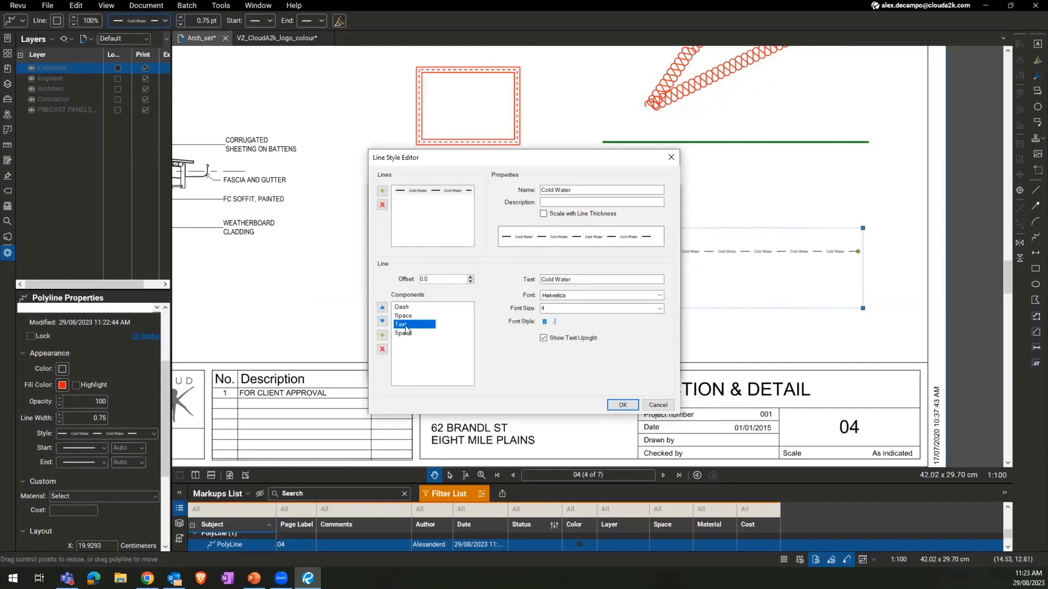
pyautogui.doubleClick(553, 309)
pyautogui.write('10')
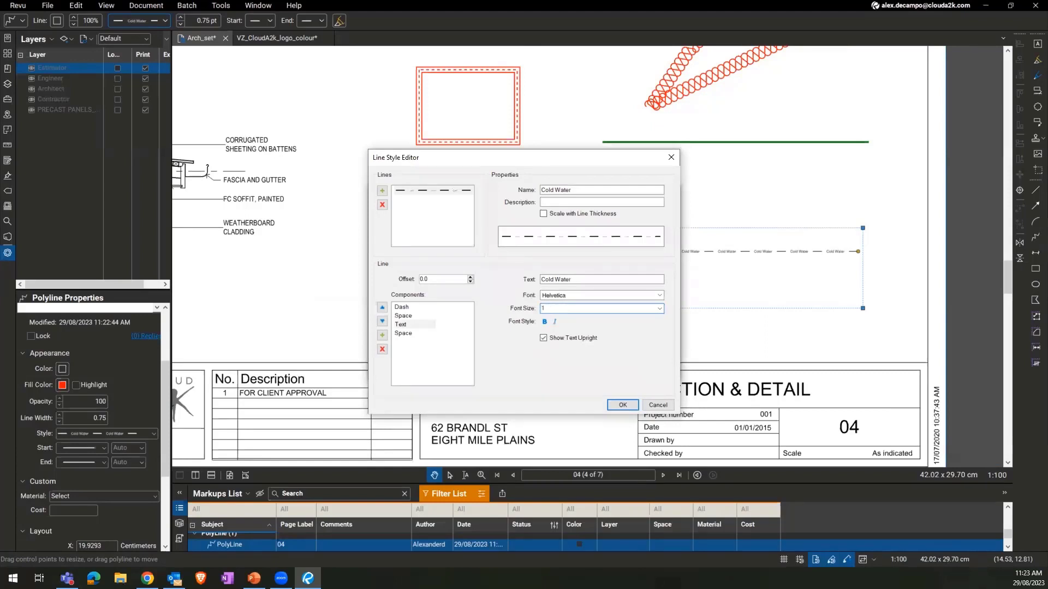
pyautogui.doubleClick(542, 309)
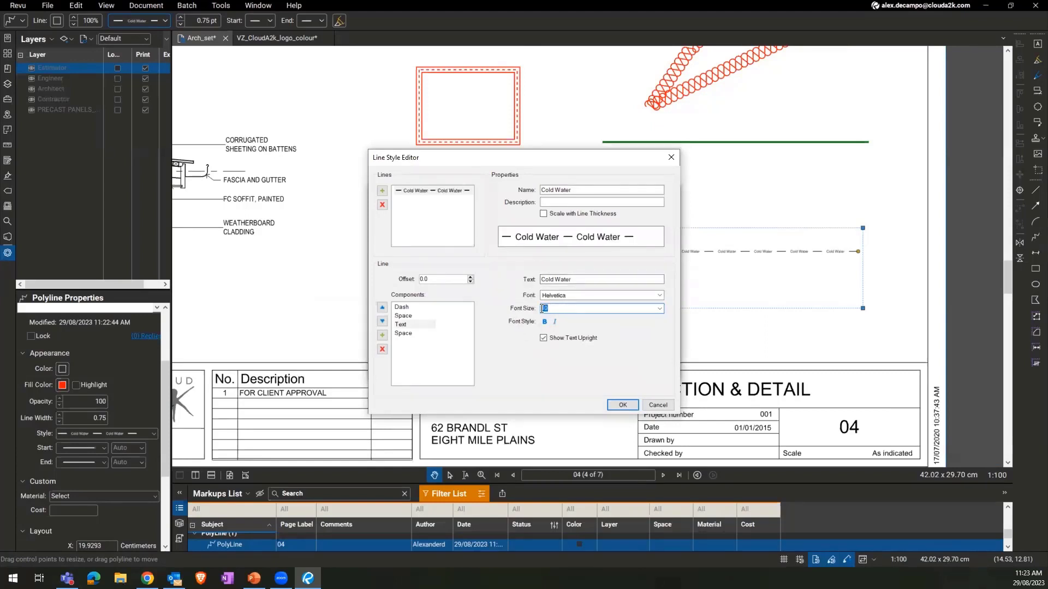
pyautogui.write('8')
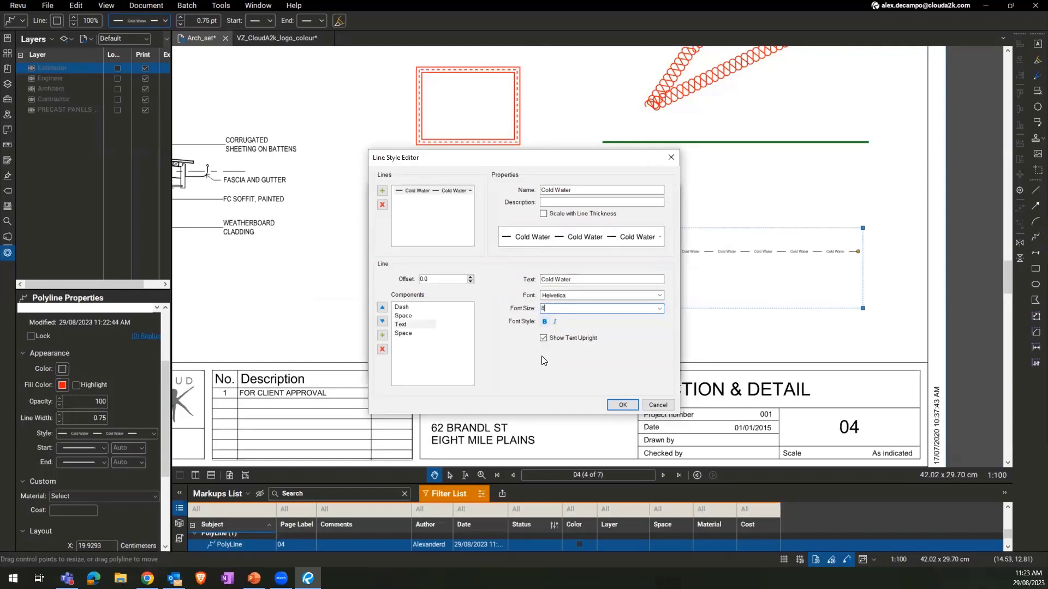
pyautogui.click(609, 406)
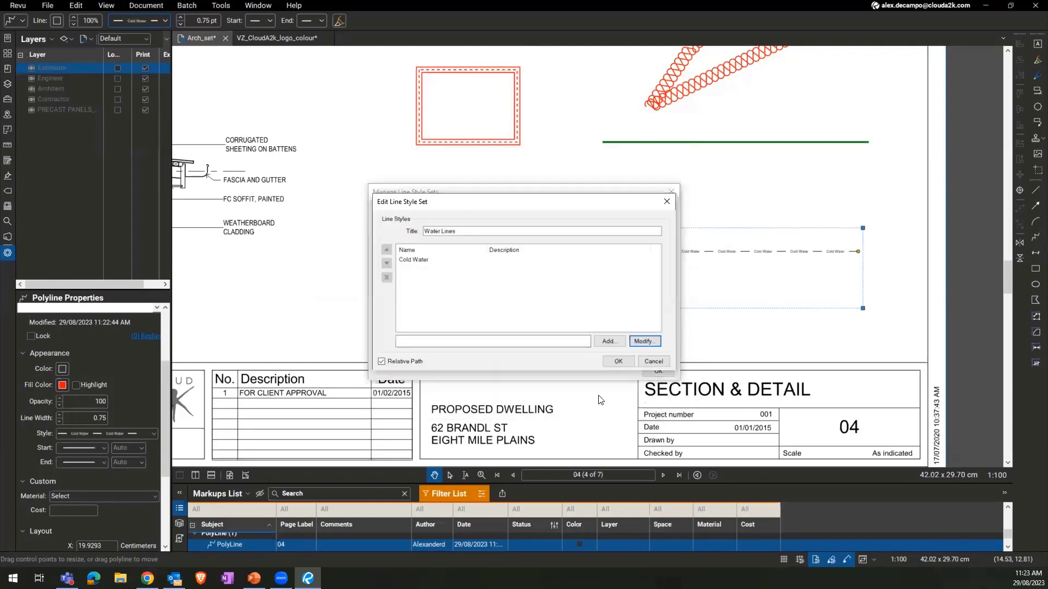
pyautogui.click(648, 373)
pyautogui.click(603, 338)
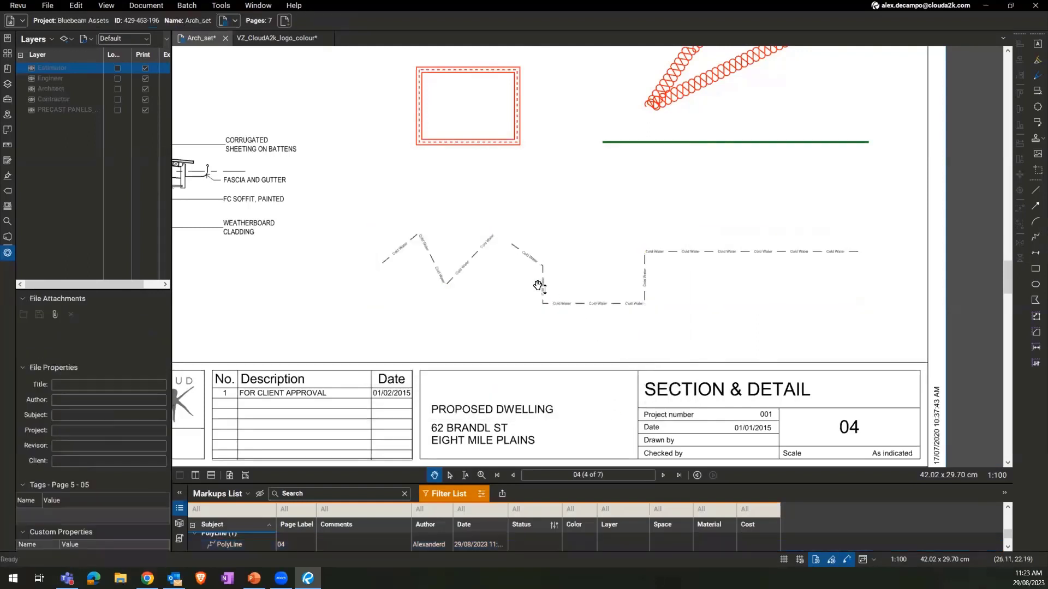
# Change the line style of the Cold Water polyline to Insulation.
pyautogui.scroll(1, 522, 293)
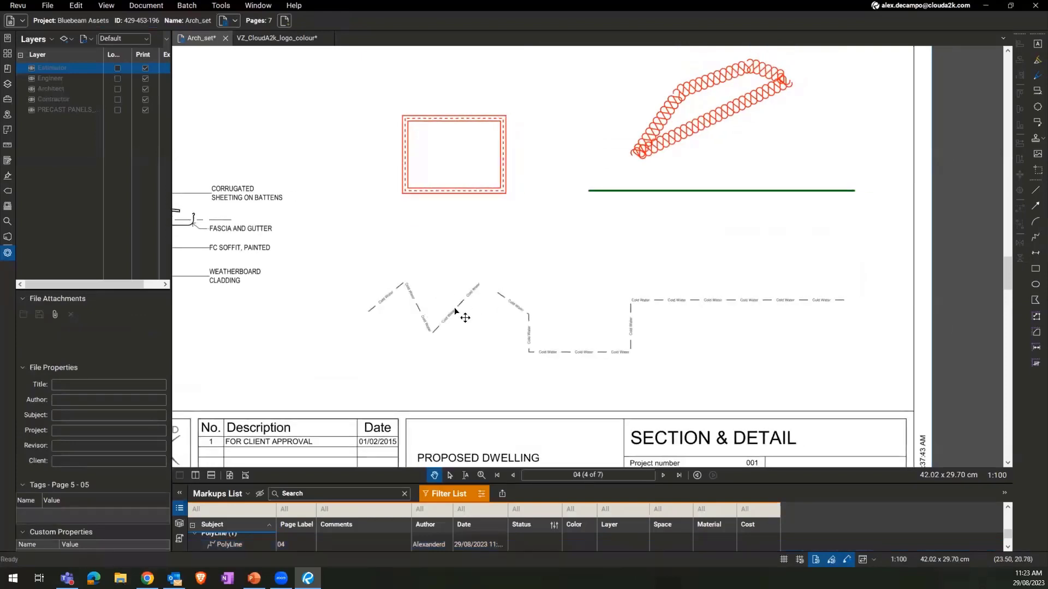
pyautogui.click(452, 327)
pyautogui.click(147, 22)
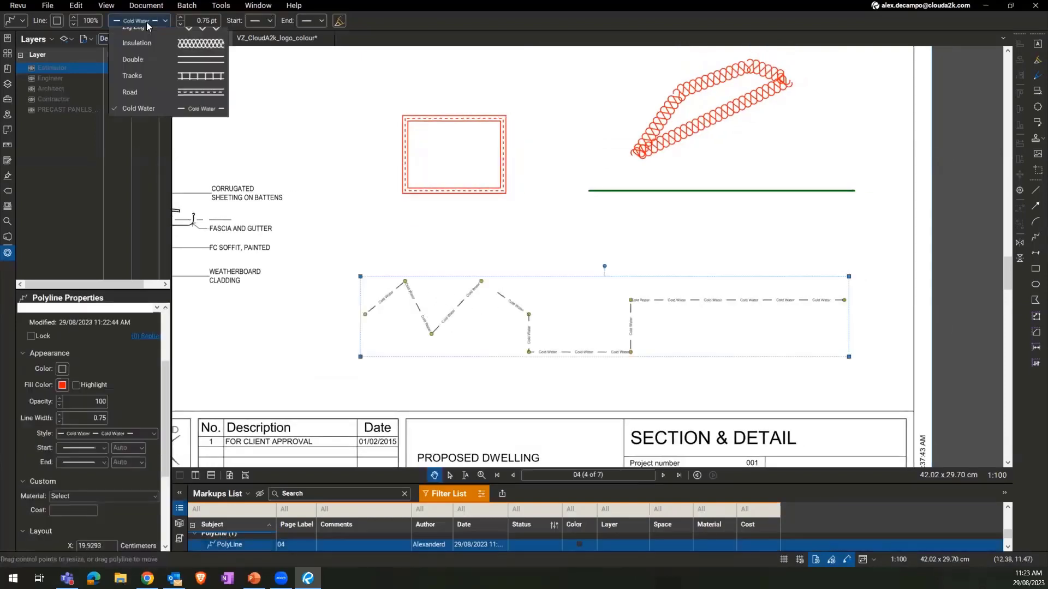
pyautogui.click(162, 248)
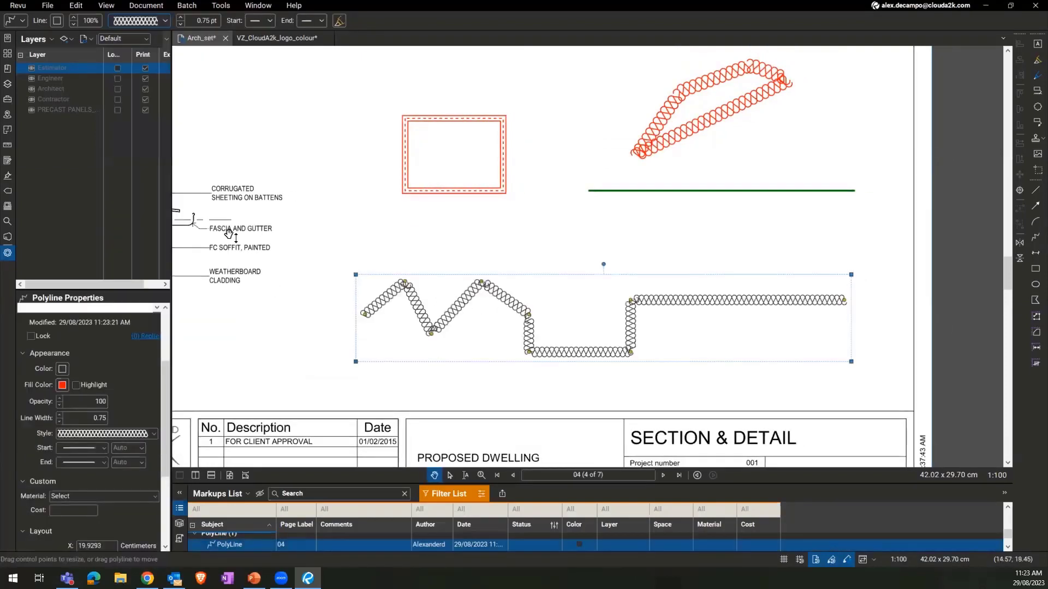
# Set the polyline's line style to Cold Water and deselect it.
pyautogui.click(155, 21)
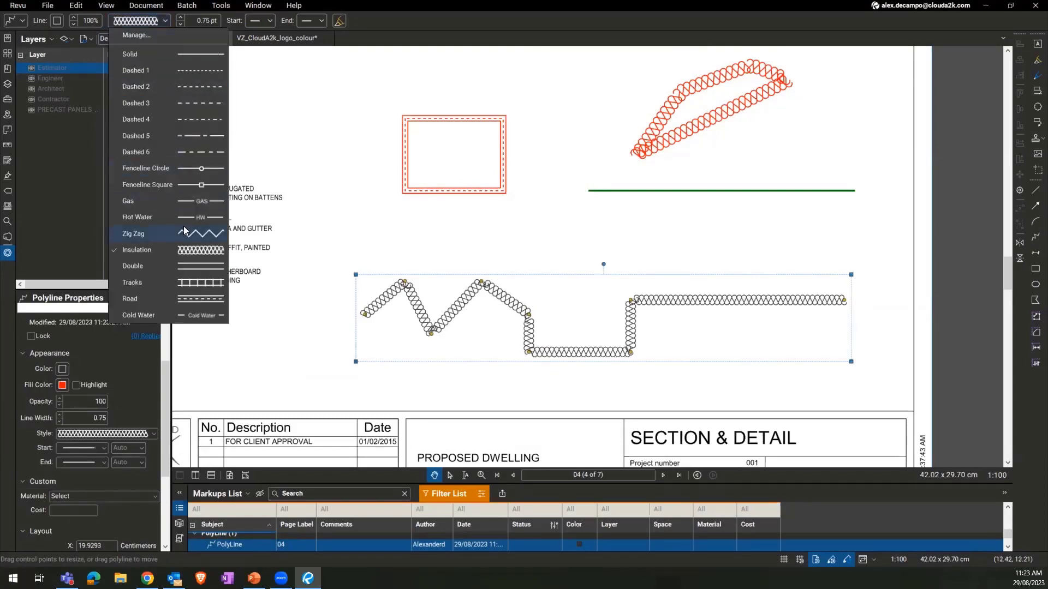
pyautogui.click(158, 313)
pyautogui.click(477, 363)
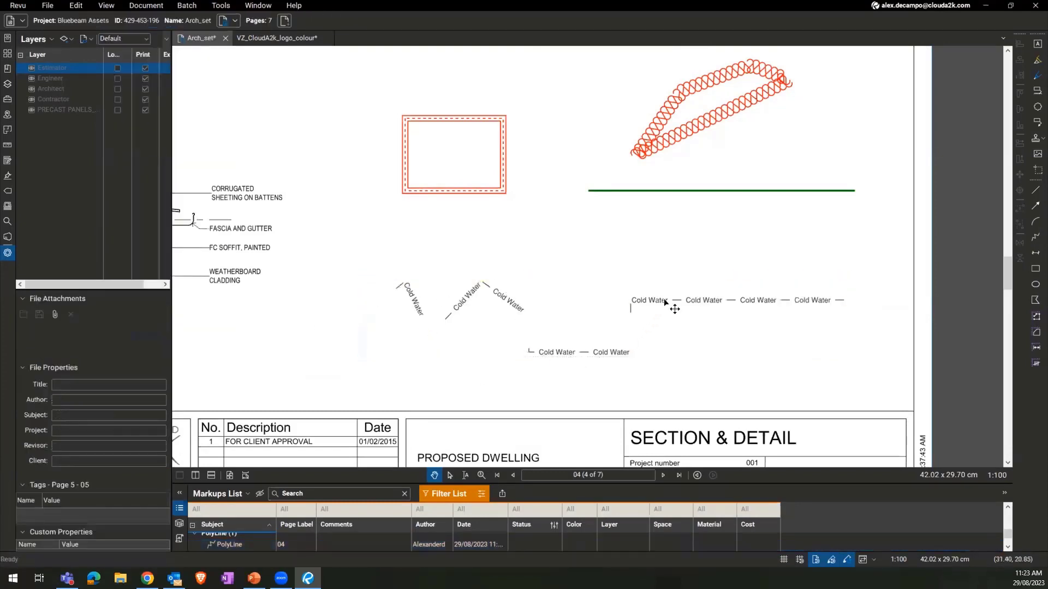
# Reshape the Cold Water polyline by moving its fifth vertex slightly down and inward.
pyautogui.click(514, 308)
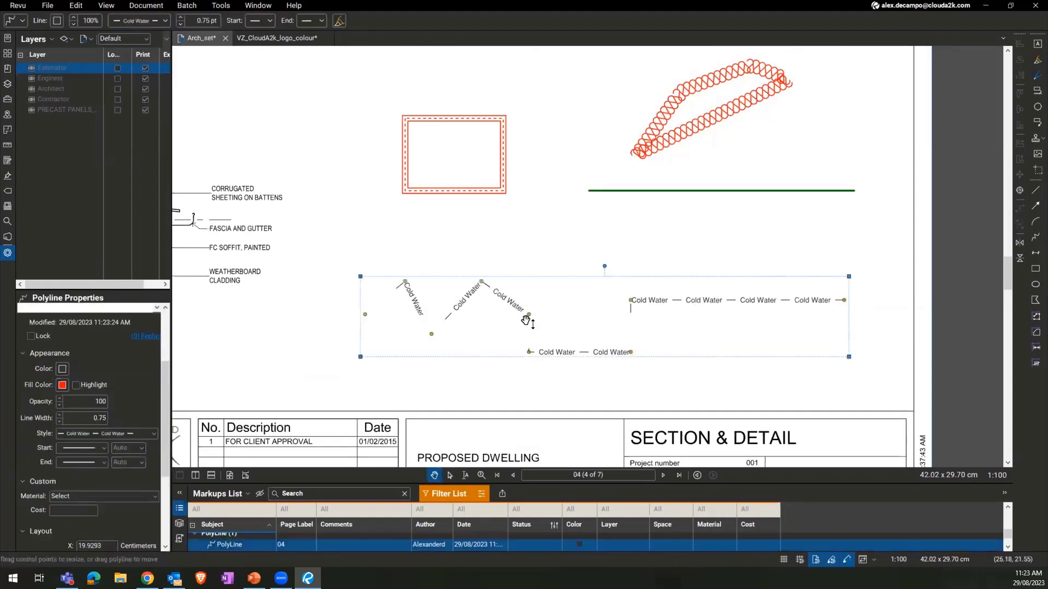
pyautogui.moveTo(529, 316); pyautogui.dragTo(518, 326)
pyautogui.click(516, 328)
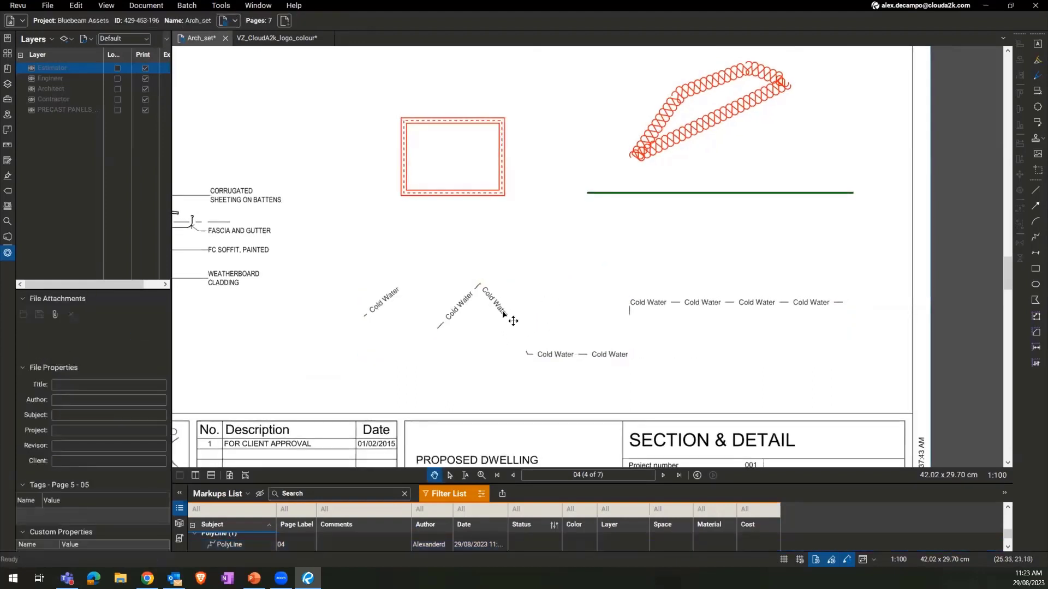
pyautogui.click(505, 314)
pyautogui.moveTo(535, 244); pyautogui.dragTo(536, 284)
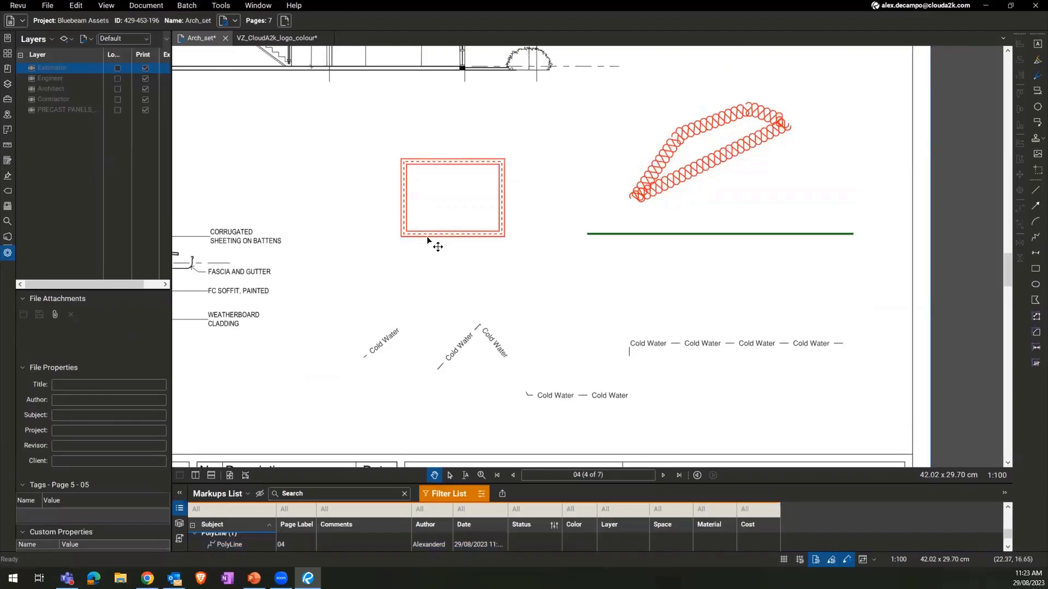
# With the green line selected, add a new line style named Hot Water to the Water Lines style set.
pyautogui.click(626, 234)
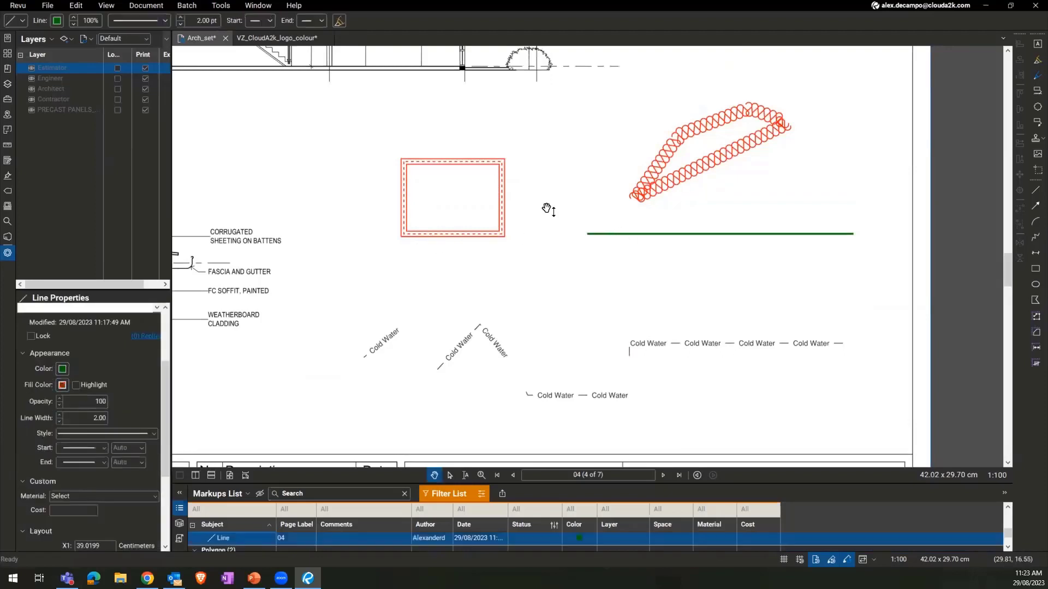
pyautogui.click(152, 22)
pyautogui.click(141, 35)
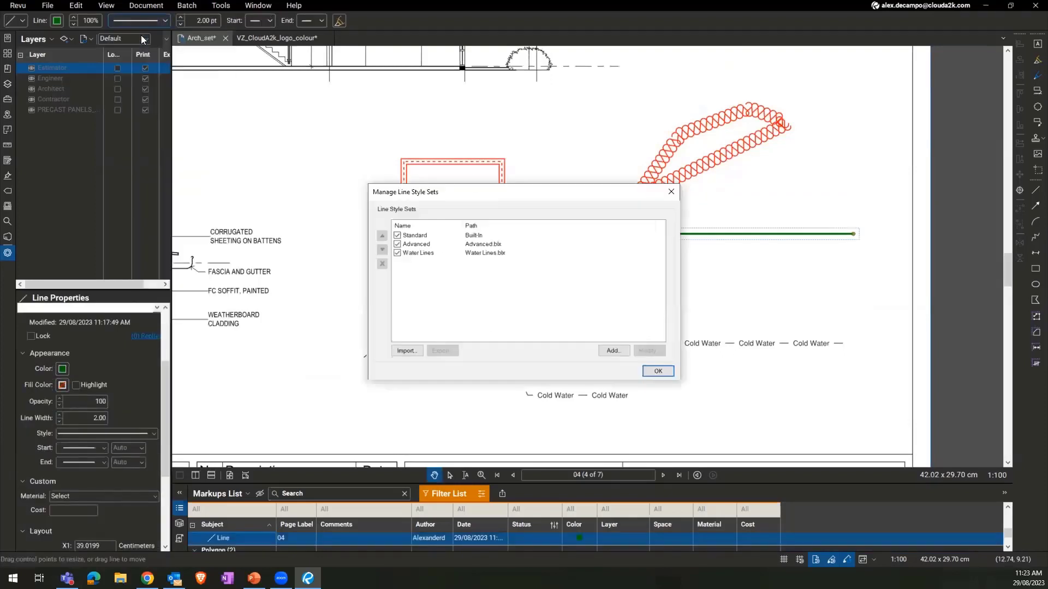
pyautogui.click(418, 252)
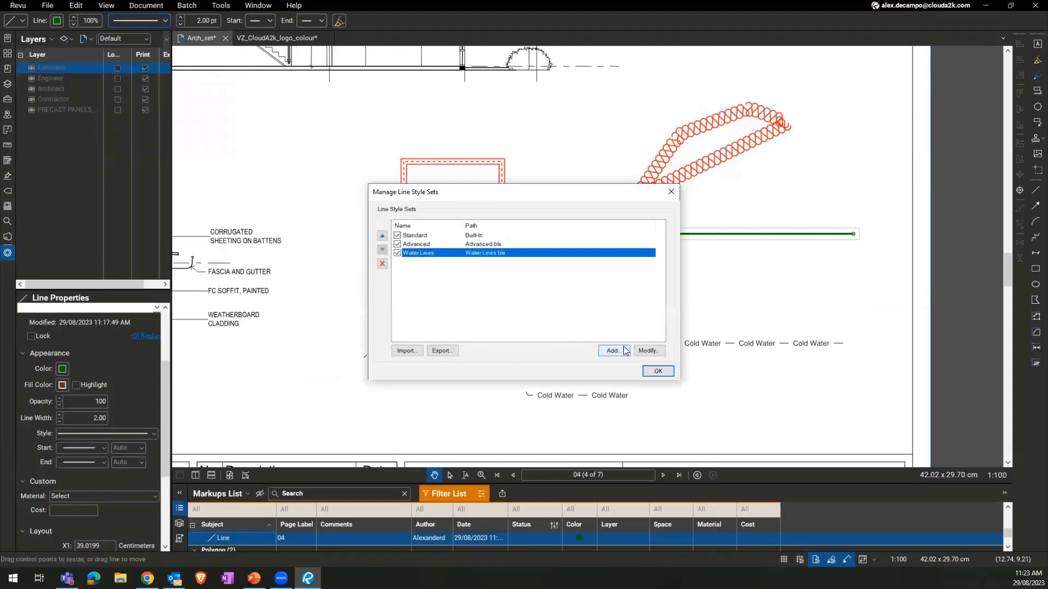
pyautogui.click(648, 352)
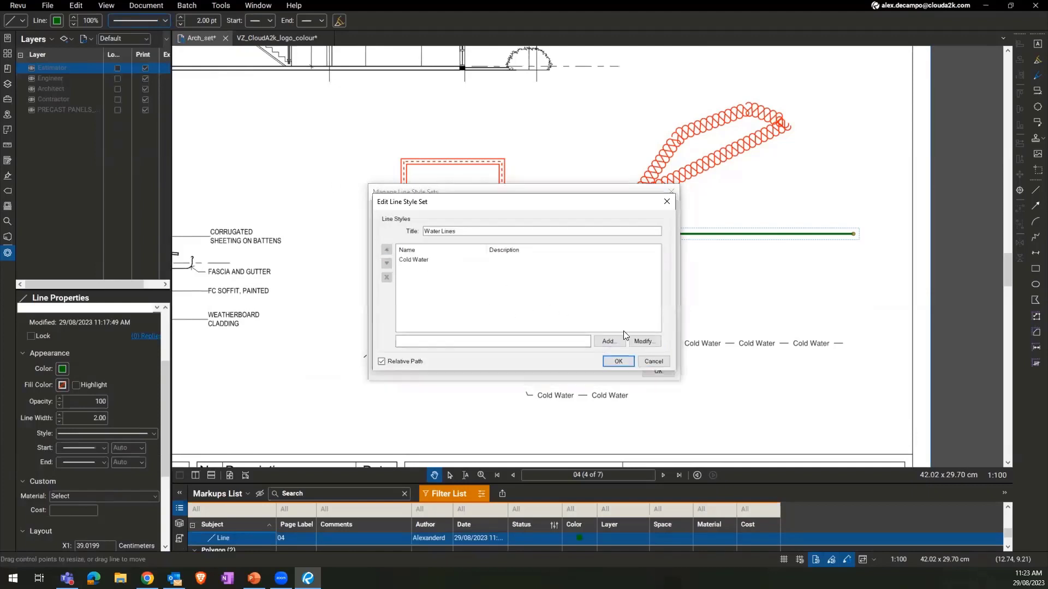
pyautogui.click(607, 341)
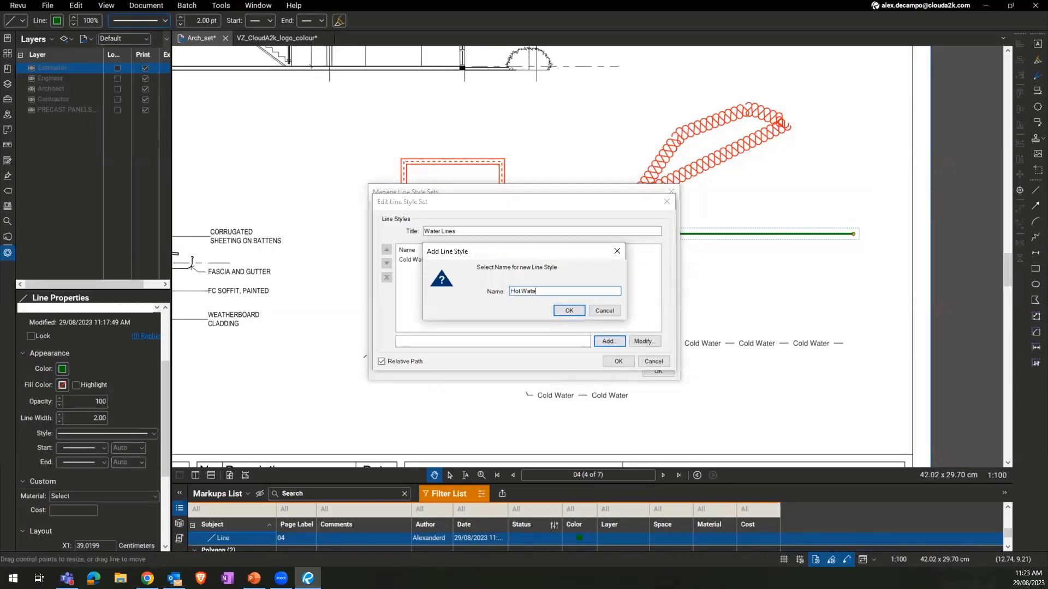
pyautogui.click(569, 310)
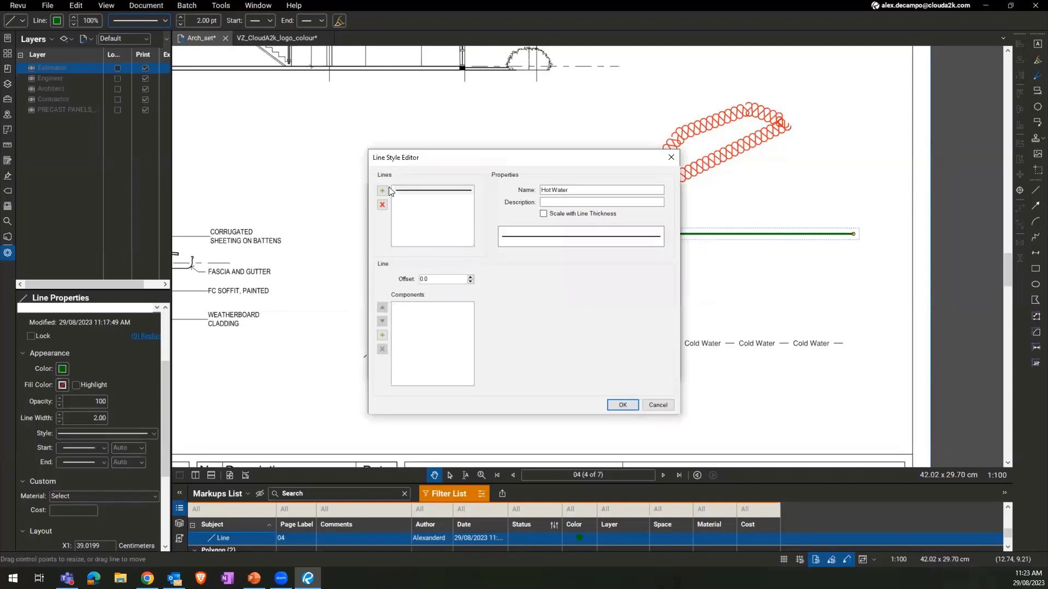
# Add a Dash component followed by a Space component to the Hot Water line style.
pyautogui.click(382, 335)
pyautogui.click(491, 290)
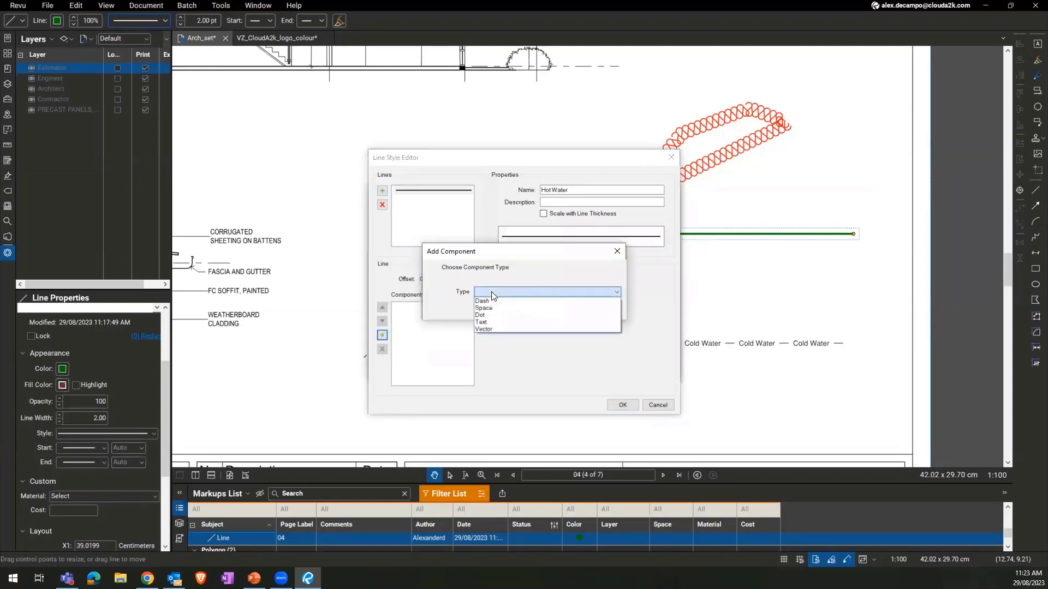
pyautogui.click(491, 298)
pyautogui.click(571, 309)
pyautogui.click(382, 335)
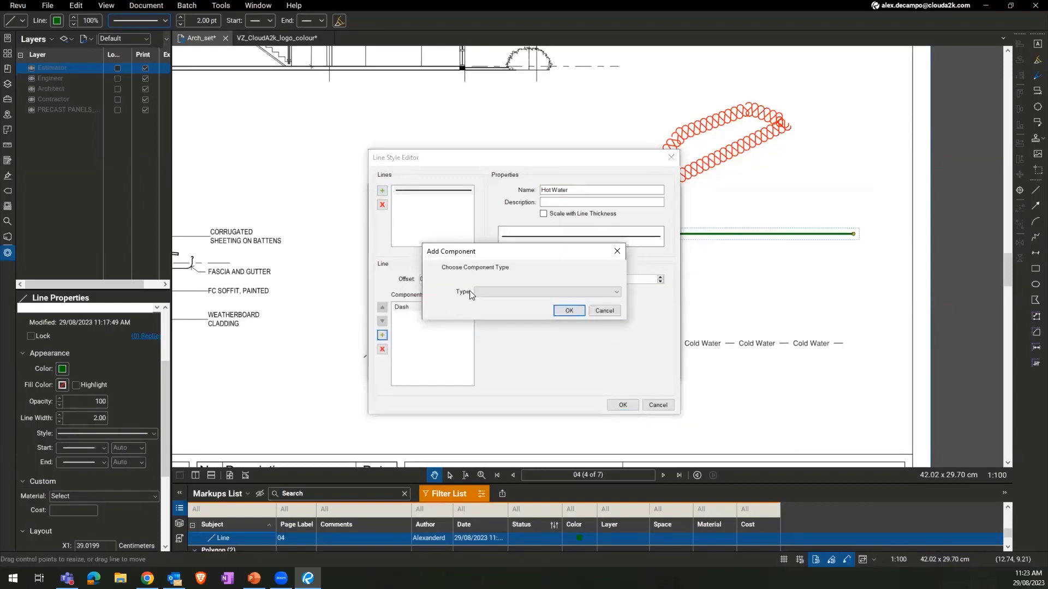
pyautogui.click(480, 292)
pyautogui.click(494, 309)
pyautogui.click(571, 309)
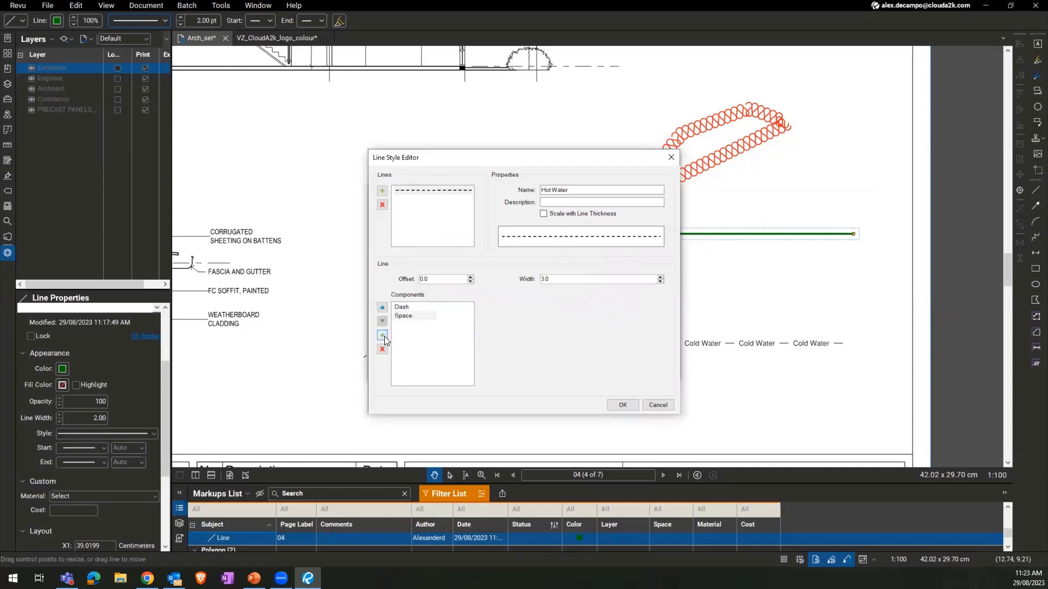
pyautogui.click(382, 335)
pyautogui.click(541, 293)
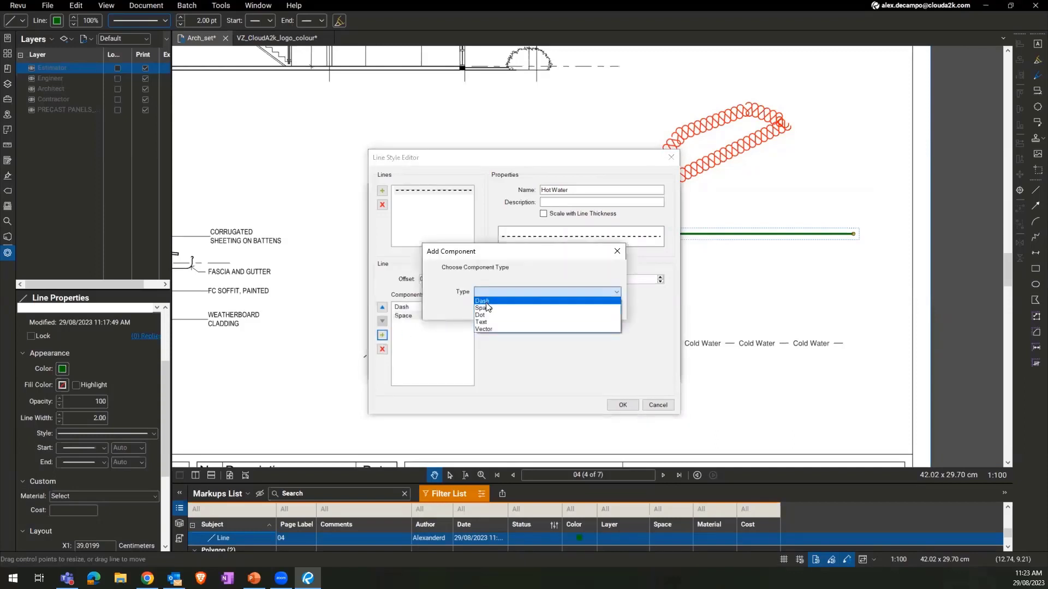
pyautogui.click(491, 299)
pyautogui.click(569, 312)
pyautogui.click(404, 325)
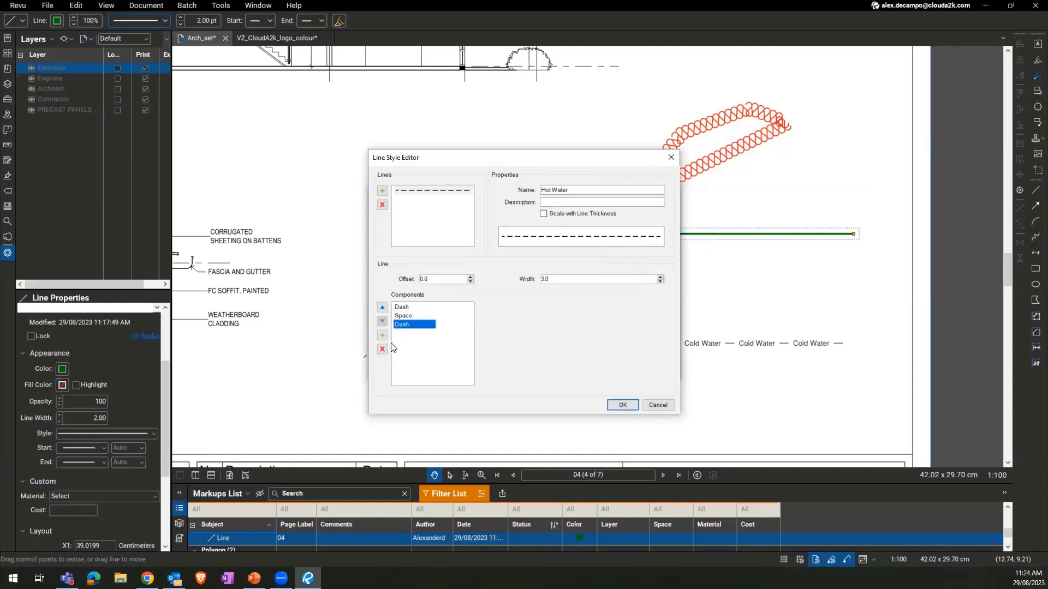
pyautogui.click(382, 350)
# Add a Vector component and another Space component to the Hot Water line style.
pyautogui.click(382, 335)
pyautogui.click(498, 293)
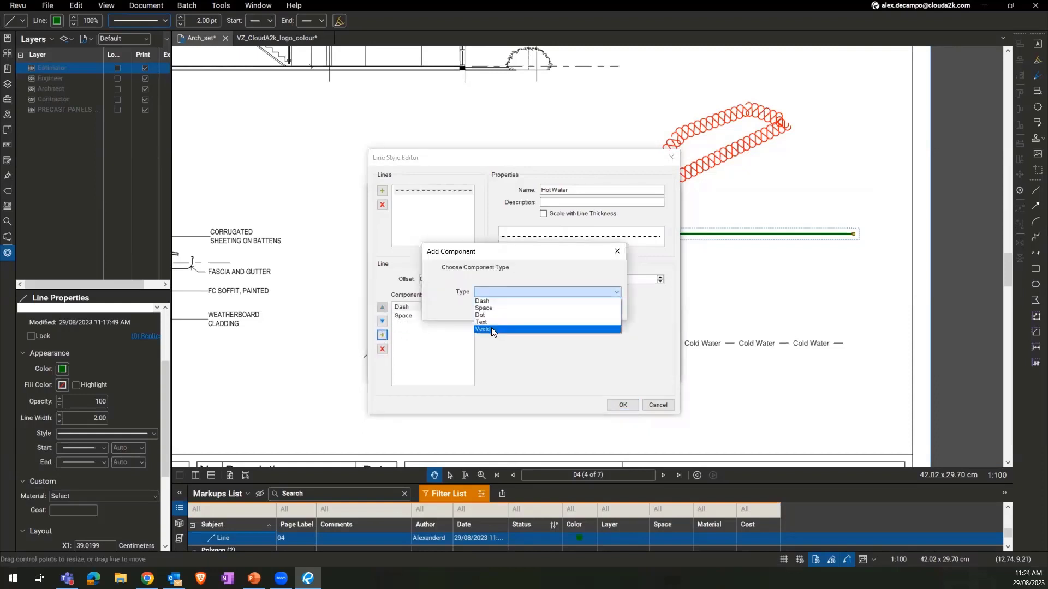
pyautogui.click(491, 328)
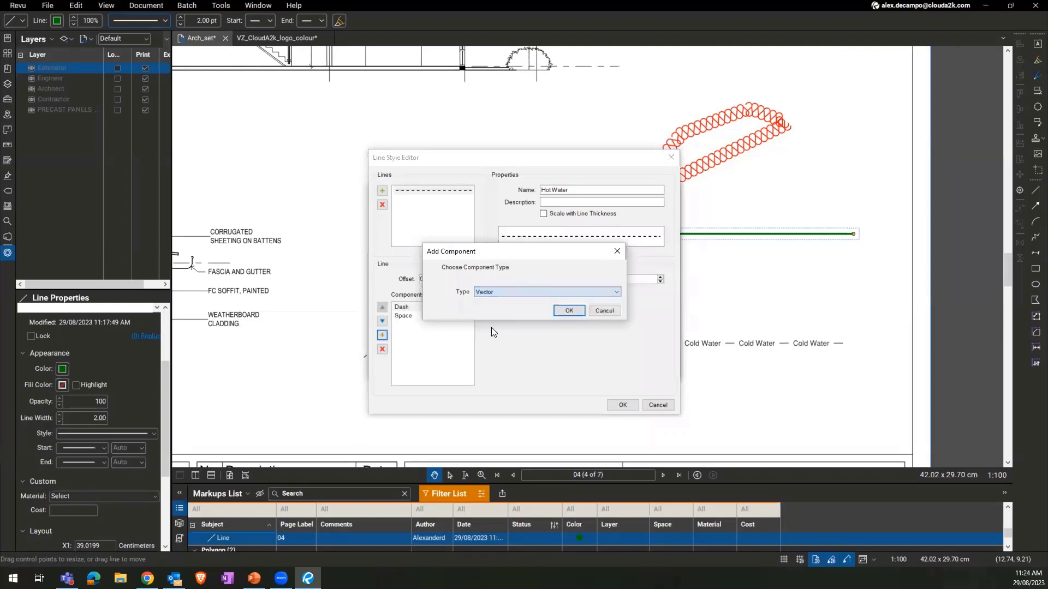
pyautogui.click(568, 312)
pyautogui.click(382, 335)
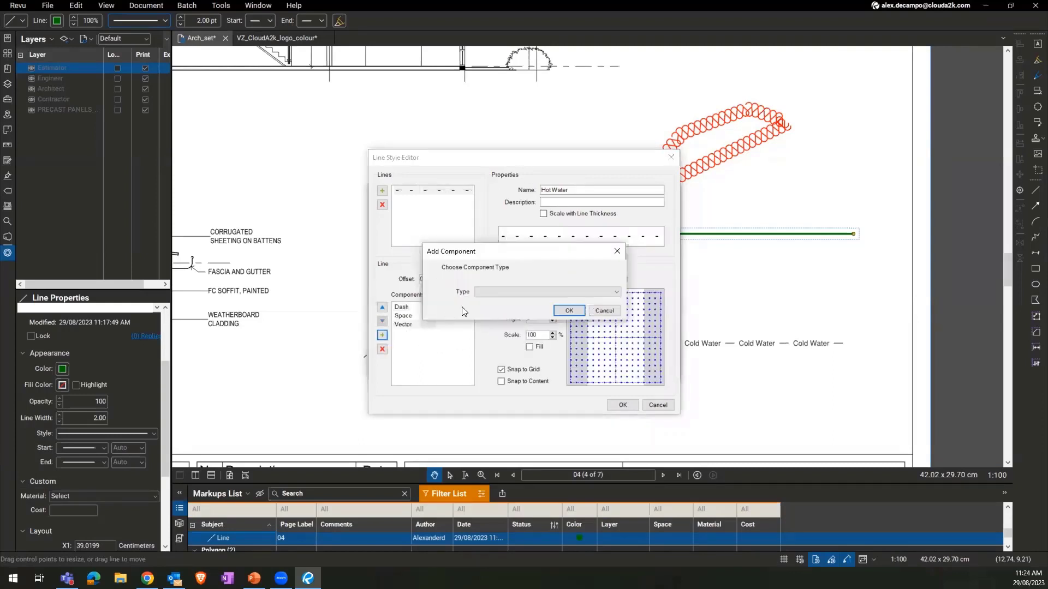
pyautogui.click(492, 293)
pyautogui.click(484, 308)
pyautogui.click(564, 313)
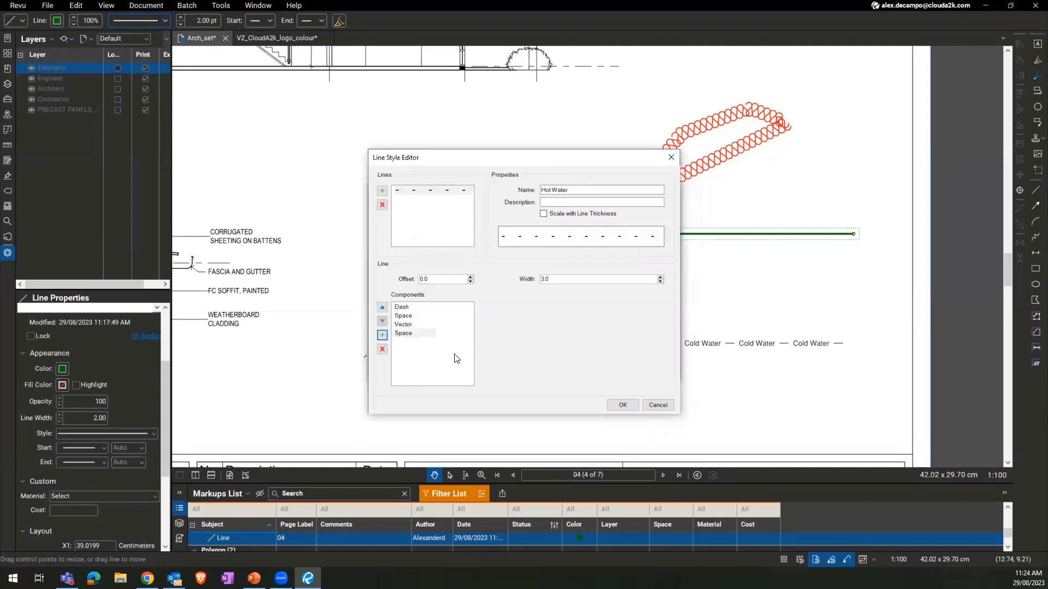
# Draw a rectangle from straight lines in the middle of the Vector component's grid, with Snap to Grid on.
pyautogui.click(407, 325)
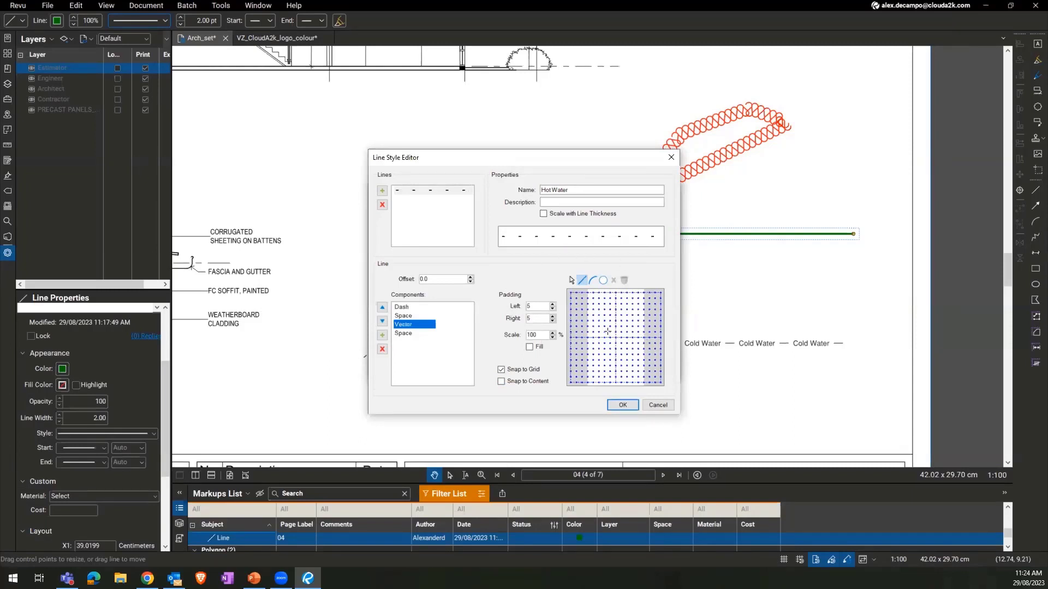
pyautogui.click(582, 281)
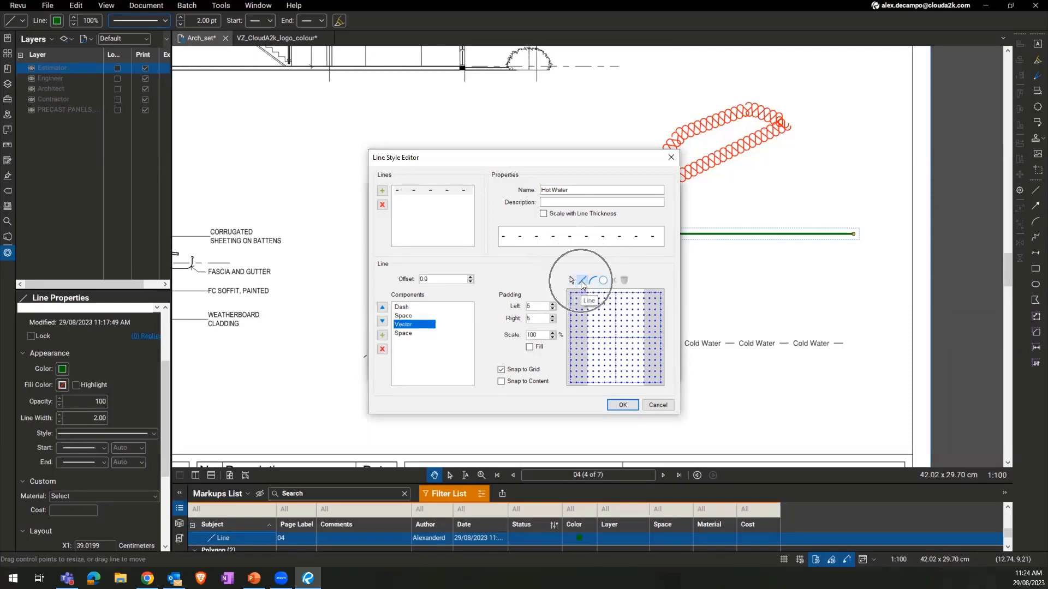
pyautogui.click(504, 369)
pyautogui.moveTo(590, 346)
pyautogui.mouseDown()
pyautogui.moveTo(642, 352)
pyautogui.moveTo(635, 310)
pyautogui.moveTo(640, 350)
pyautogui.moveTo(638, 329)
pyautogui.moveTo(592, 319)
pyautogui.moveTo(595, 347)
pyautogui.mouseUp()
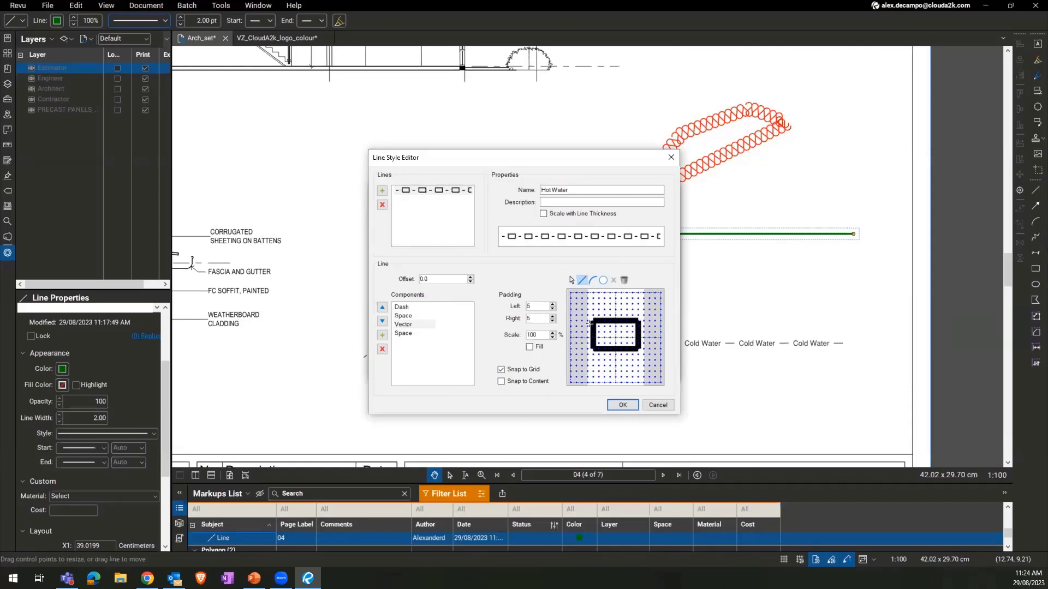
pyautogui.click(537, 240)
# Draw horizontal lines outward from the rectangle's sides and clear the whole vector drawing.
pyautogui.moveTo(587, 336); pyautogui.dragTo(594, 336)
pyautogui.moveTo(587, 338); pyautogui.dragTo(578, 338)
pyautogui.moveTo(642, 338); pyautogui.dragTo(661, 337)
pyautogui.moveTo(575, 338); pyautogui.dragTo(579, 338)
pyautogui.click(624, 281)
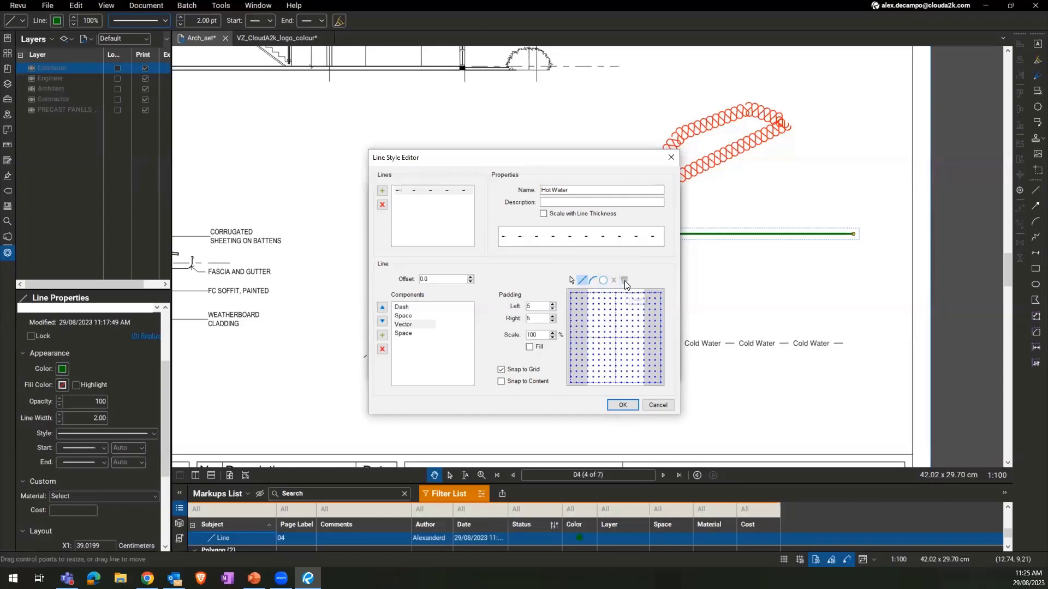
# Turn off Snap to Grid, draw an arc in the Vector component, and clear it.
pyautogui.click(502, 371)
pyautogui.click(594, 280)
pyautogui.moveTo(589, 338)
pyautogui.mouseDown()
pyautogui.moveTo(609, 321)
pyautogui.moveTo(633, 320)
pyautogui.moveTo(616, 334)
pyautogui.moveTo(625, 345)
pyautogui.mouseUp()
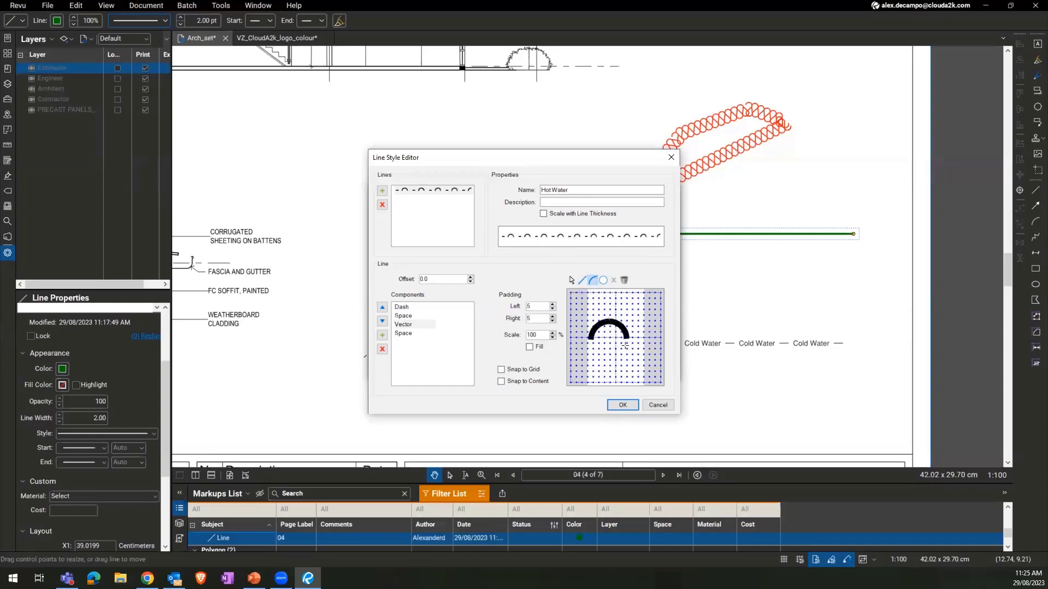
pyautogui.click(624, 280)
# Draw a small circle in the Vector component without grid snapping and clear it.
pyautogui.click(604, 281)
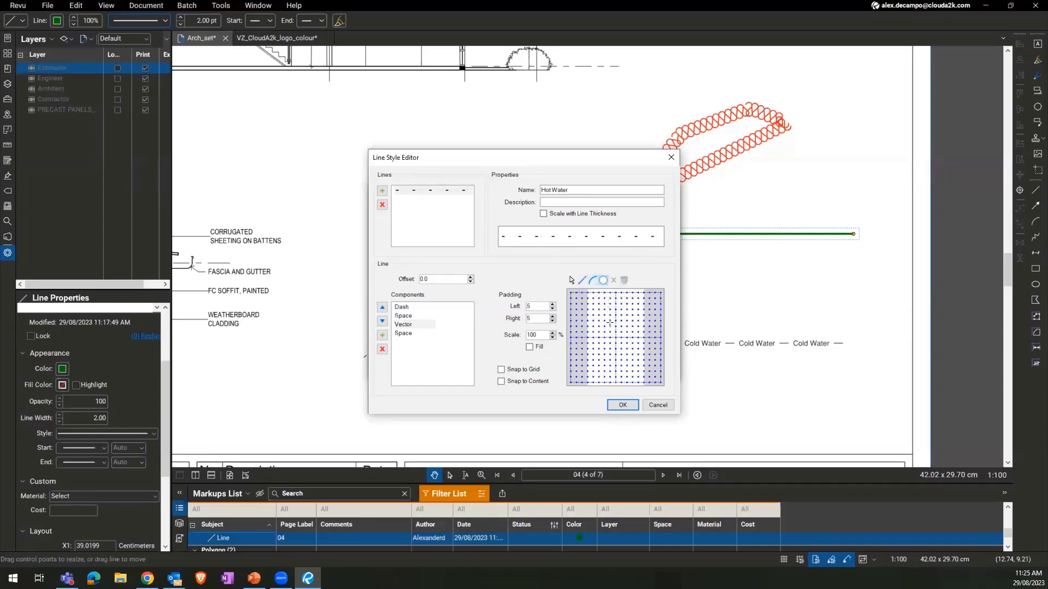
pyautogui.moveTo(608, 323); pyautogui.dragTo(635, 359)
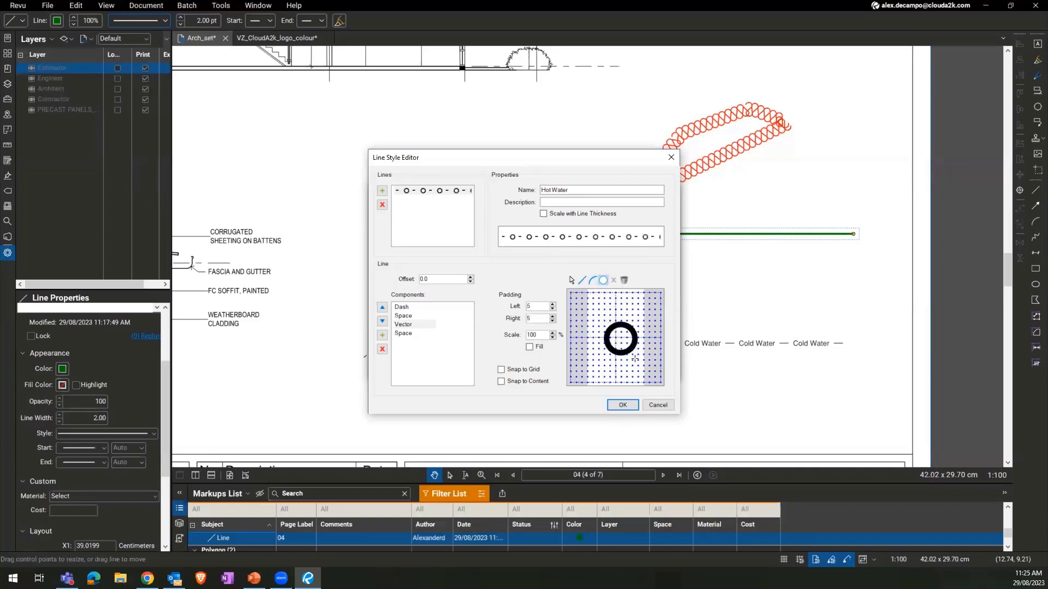
pyautogui.click(625, 283)
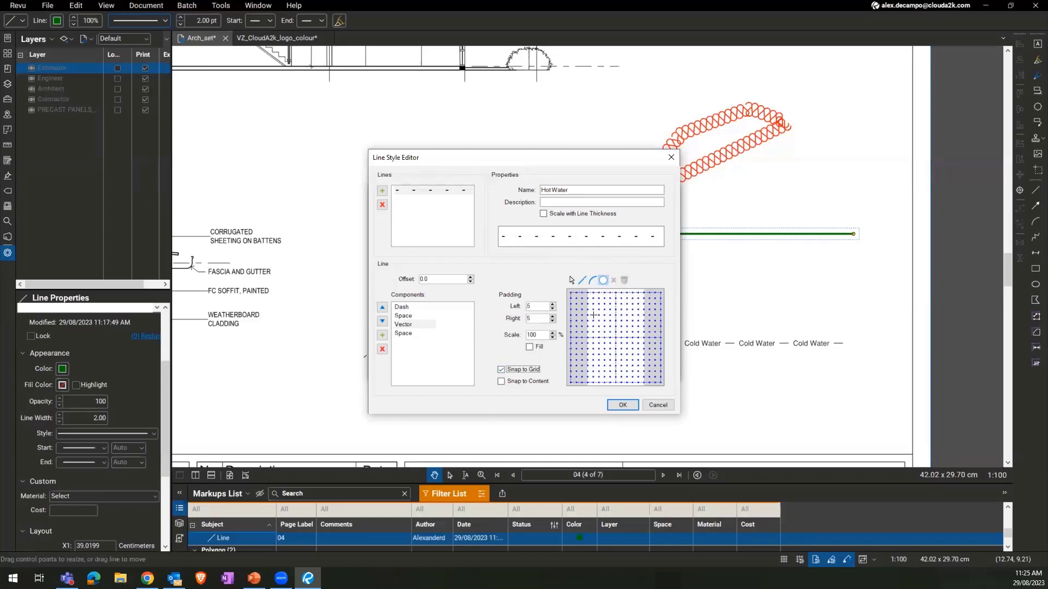
# Draw a circle centred on the Vector component's grid with Snap to Grid on, and set the left padding to 6.
pyautogui.moveTo(594, 316); pyautogui.dragTo(637, 360)
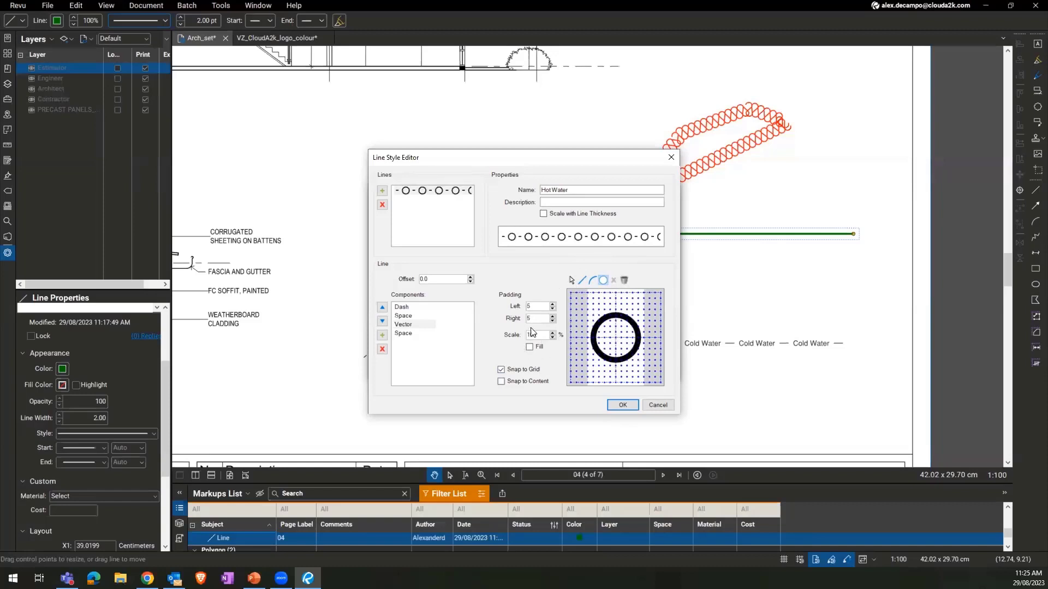
pyautogui.click(552, 309)
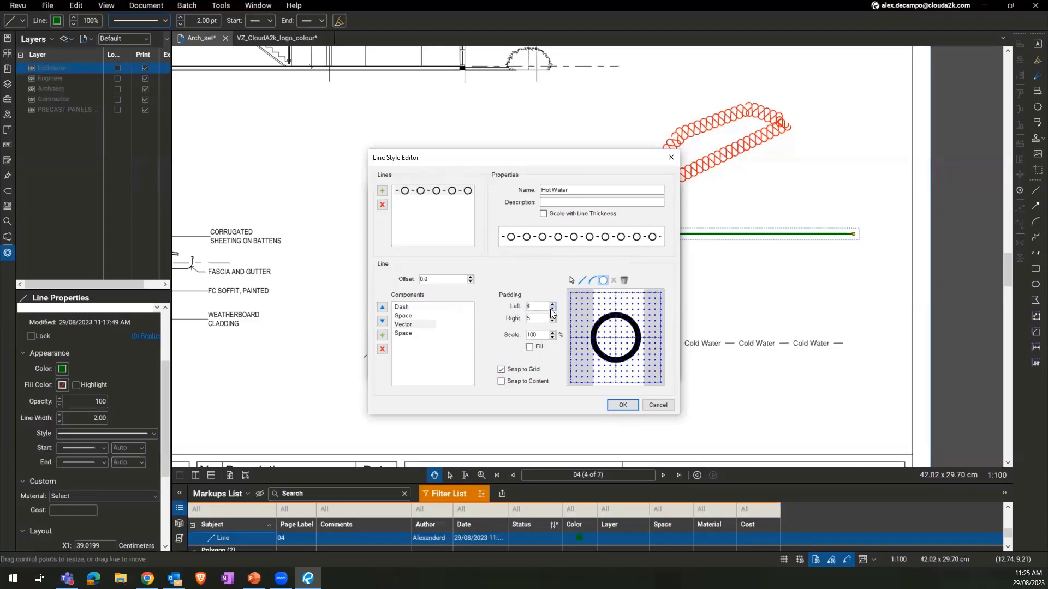
pyautogui.click(552, 306)
pyautogui.click(552, 306)
pyautogui.click(552, 306)
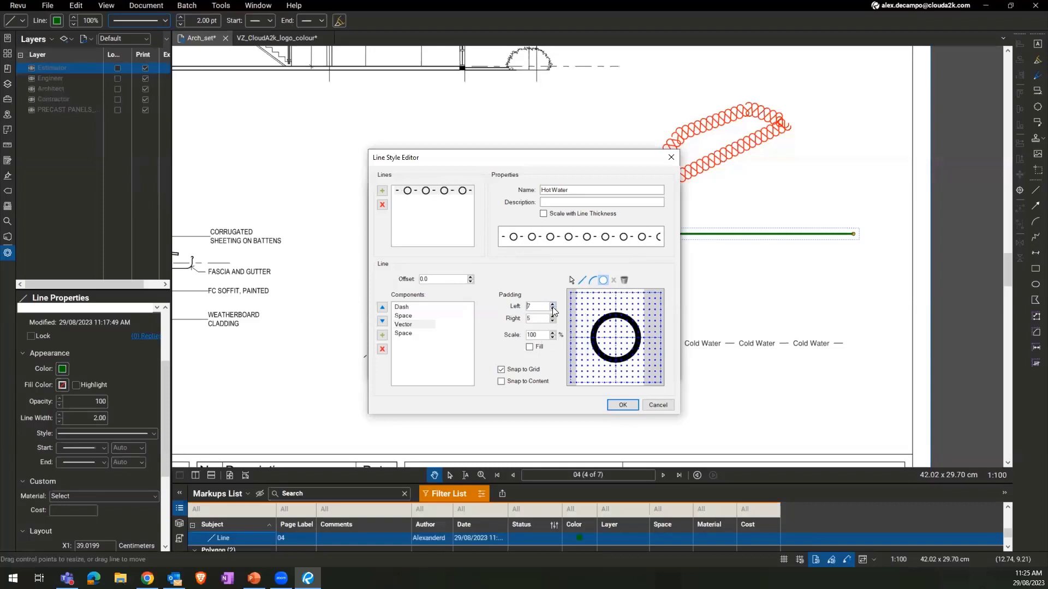
pyautogui.click(552, 310)
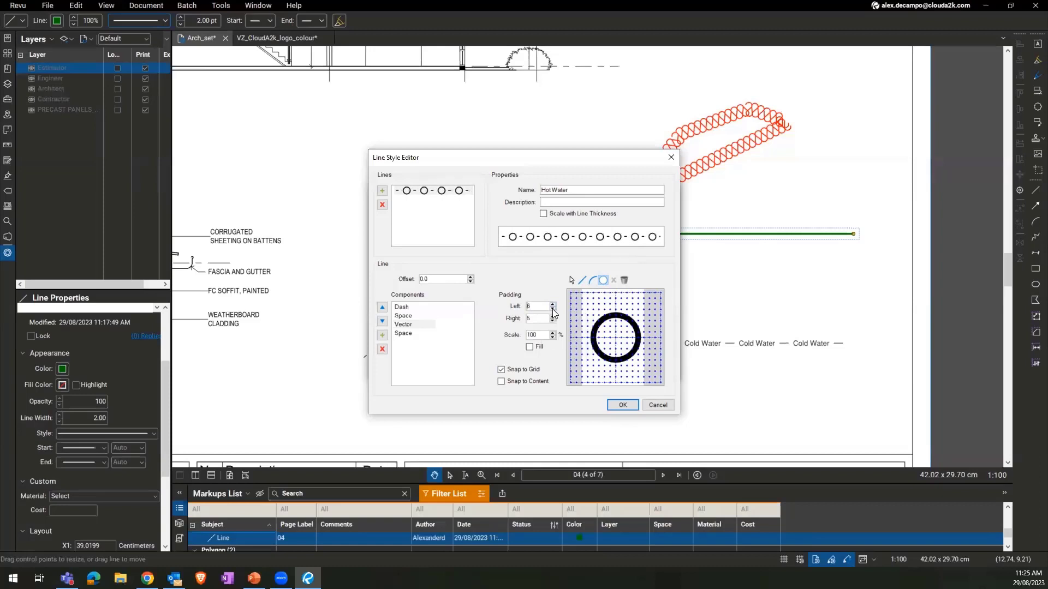
# Reduce the Vector component's left padding to 2 and its right padding to 2.
pyautogui.click(553, 309)
pyautogui.click(553, 309)
pyautogui.click(552, 310)
pyautogui.click(552, 310)
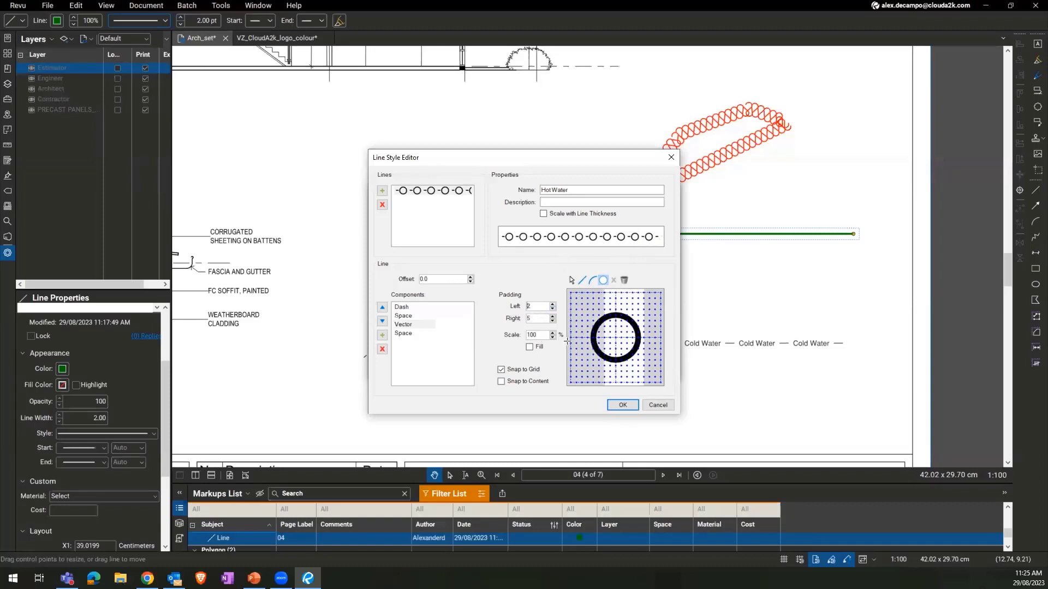
pyautogui.click(552, 322)
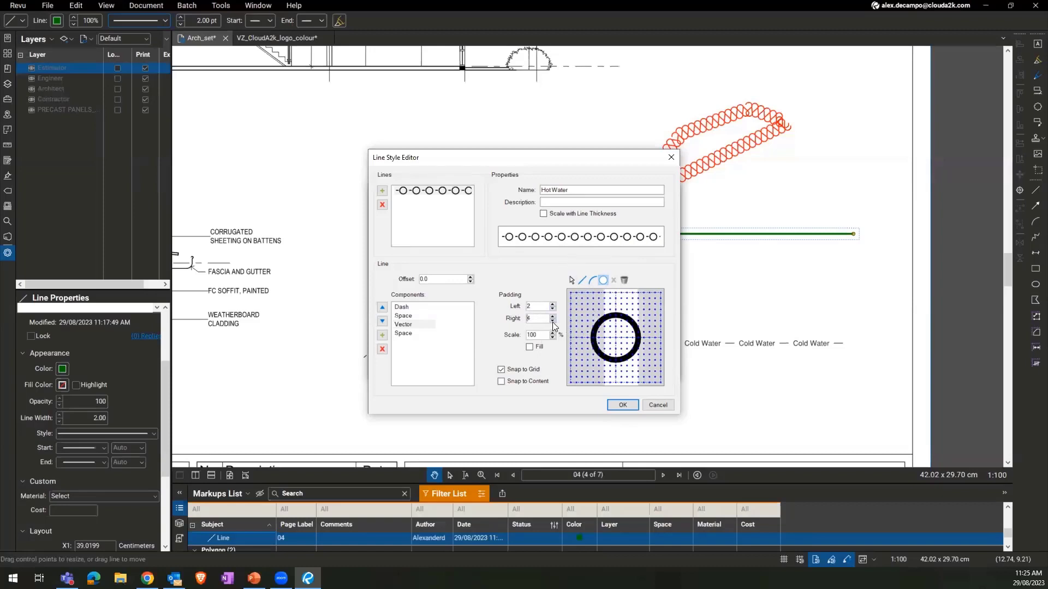
pyautogui.click(552, 321)
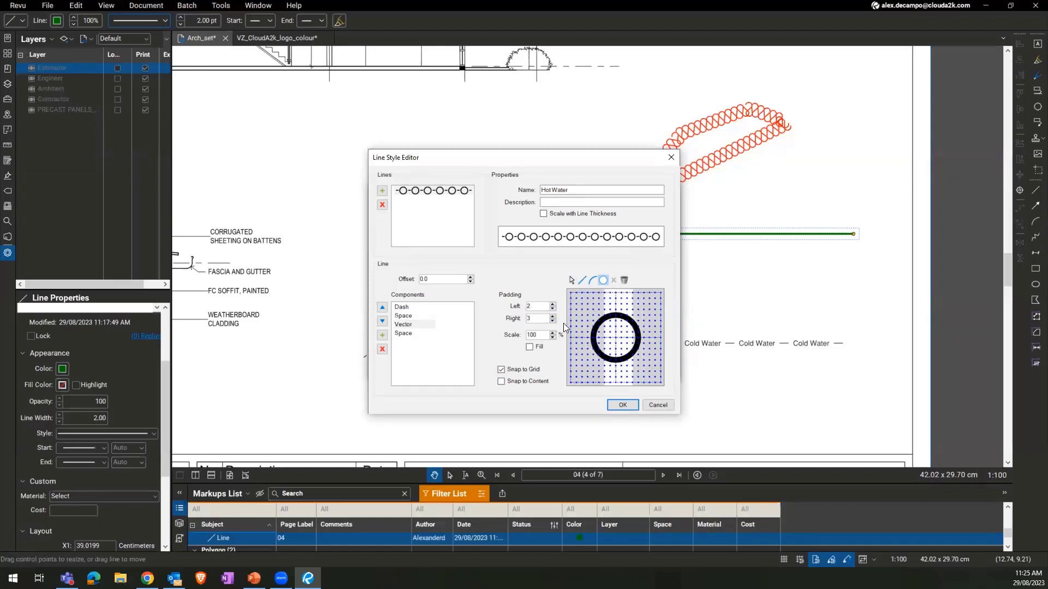
pyautogui.click(552, 321)
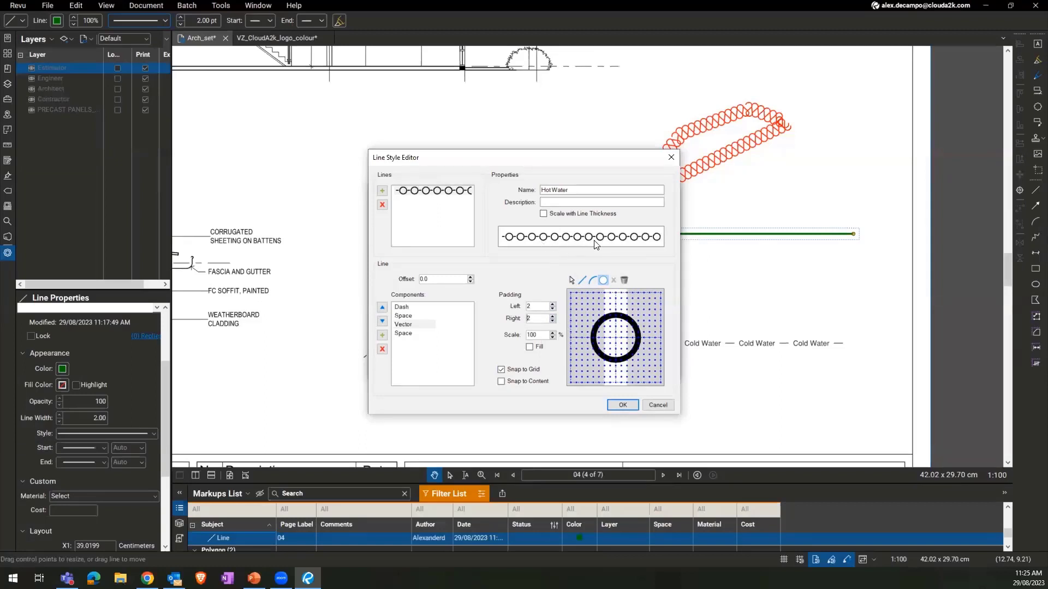
# Set the Vector component's left padding to 5 and its right padding to 4.
pyautogui.click(552, 304)
pyautogui.click(552, 304)
pyautogui.click(553, 304)
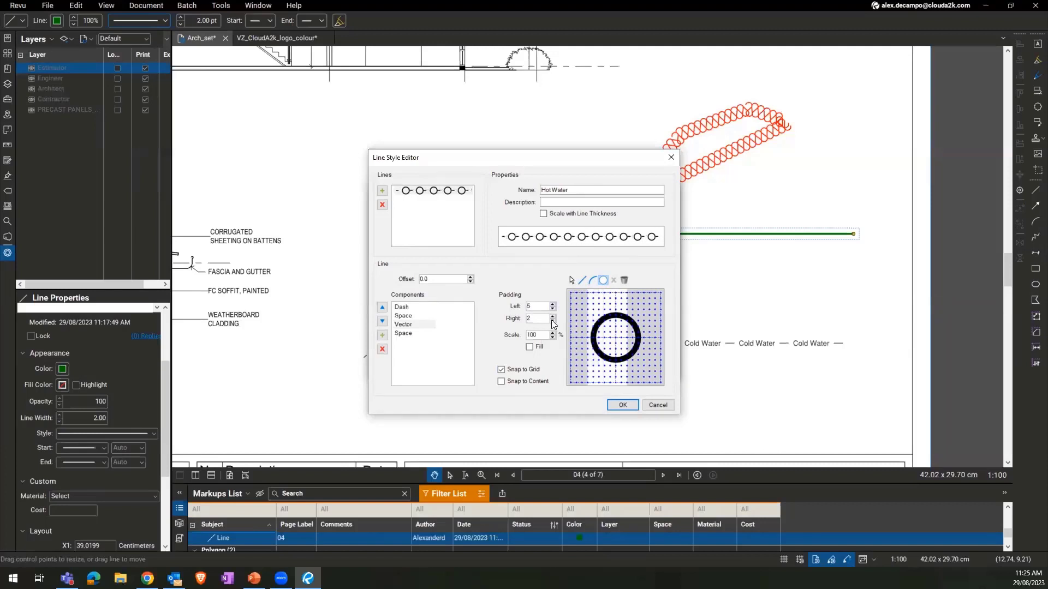
pyautogui.click(552, 316)
pyautogui.click(552, 316)
pyautogui.click(553, 316)
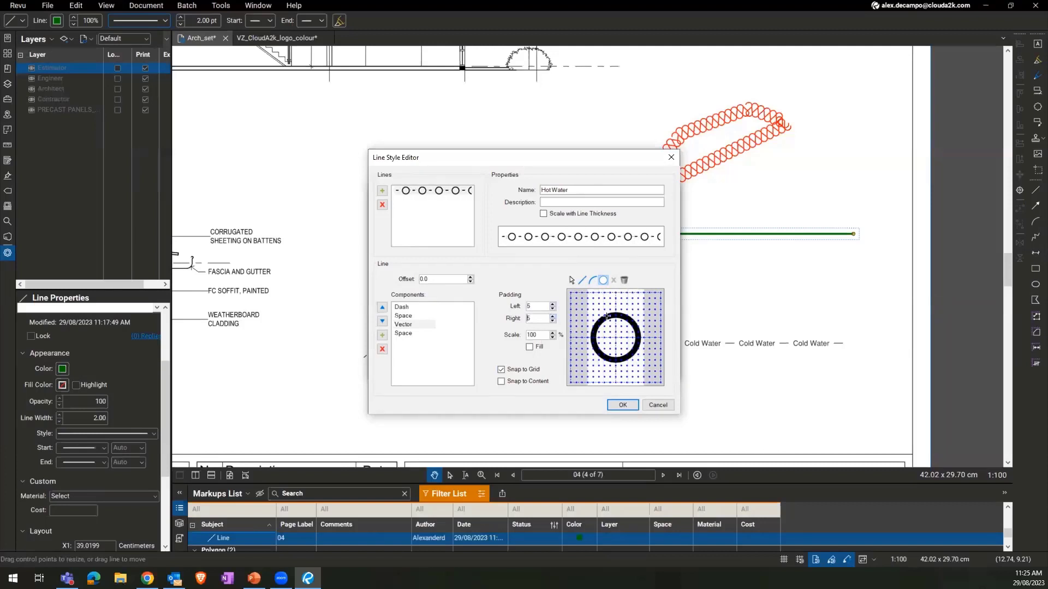
pyautogui.click(552, 322)
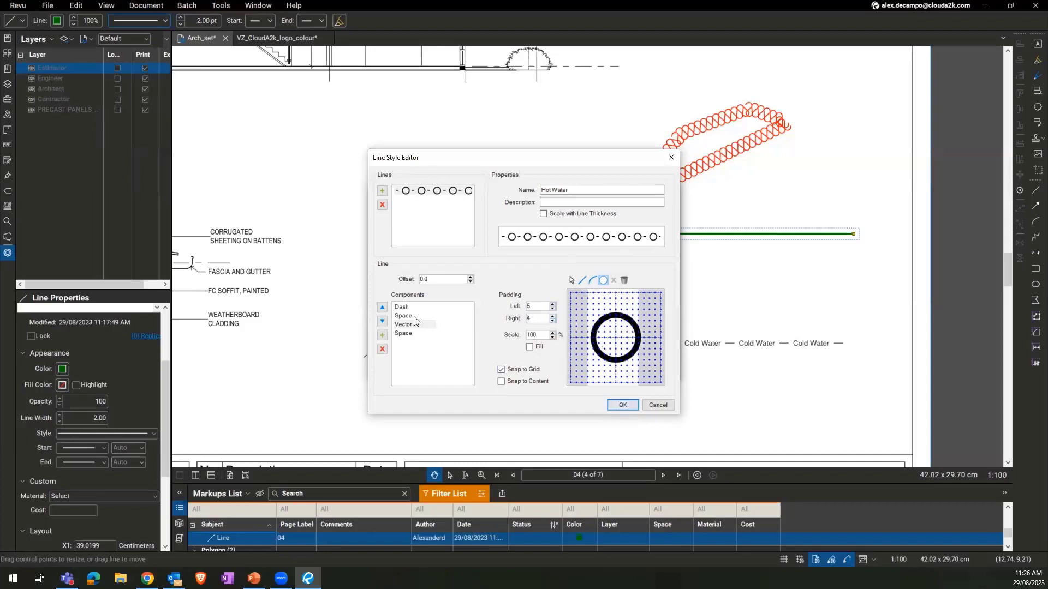
# Set the Dash component's width to 10, accept the Hot Water line style and close the line style manager.
pyautogui.click(404, 307)
pyautogui.doubleClick(560, 278)
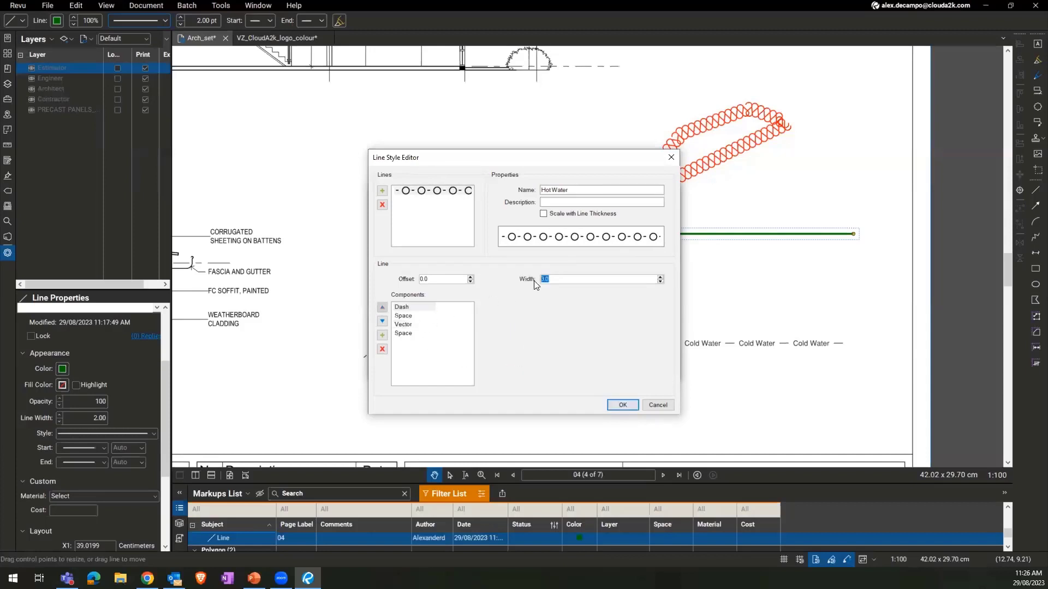
pyautogui.write('10')
pyautogui.click(623, 405)
pyautogui.click(620, 361)
pyautogui.click(654, 371)
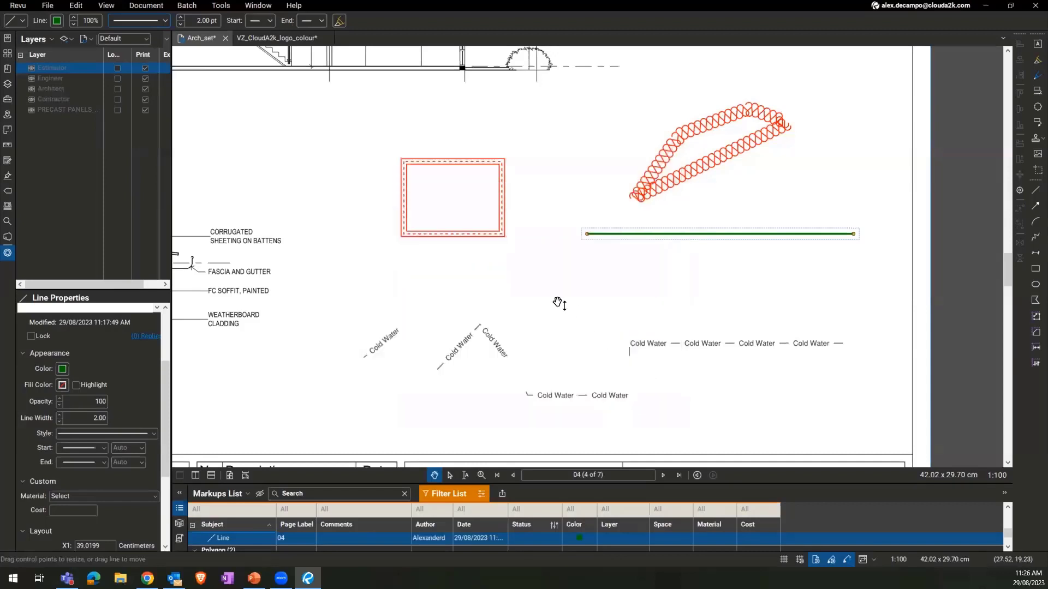
# Apply the custom Hot Water line style with circles to the solid green line.
pyautogui.click(164, 26)
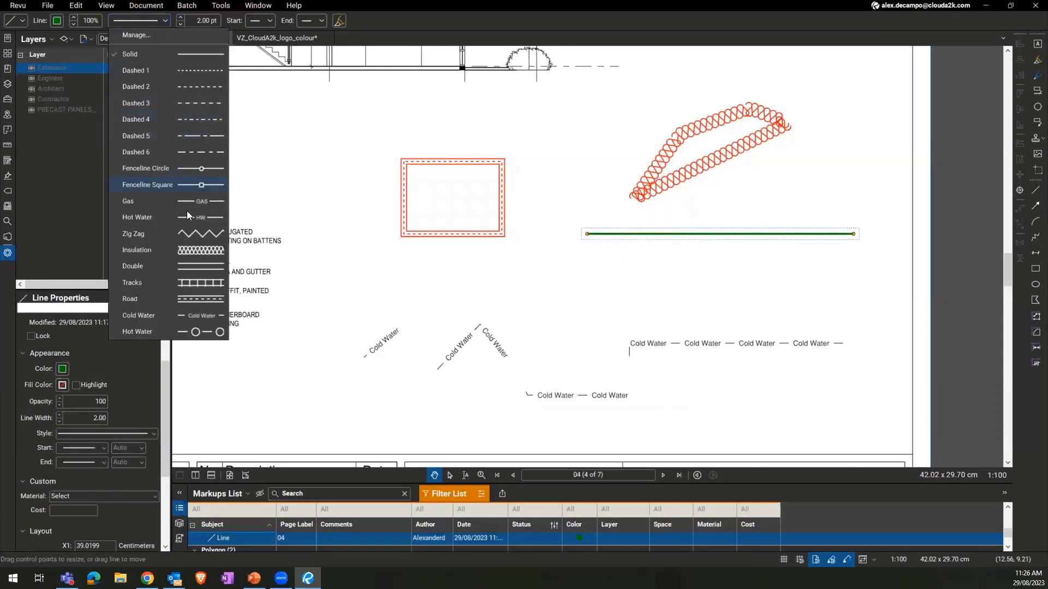
pyautogui.click(162, 334)
pyautogui.click(565, 262)
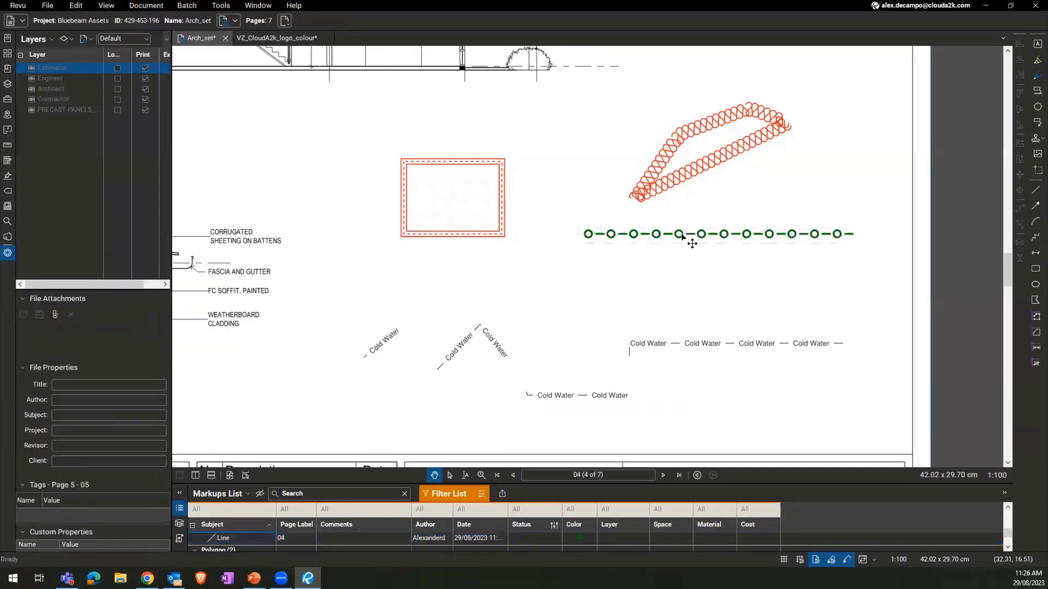
# Examine how the dash and circle pattern looks along the green Hot Water line at different zoom levels.
pyautogui.moveTo(639, 188)
pyautogui.mouseDown()
pyautogui.moveTo(569, 240)
pyautogui.moveTo(520, 221)
pyautogui.mouseUp()
pyautogui.scroll(2, 508, 248)
pyautogui.click(583, 276)
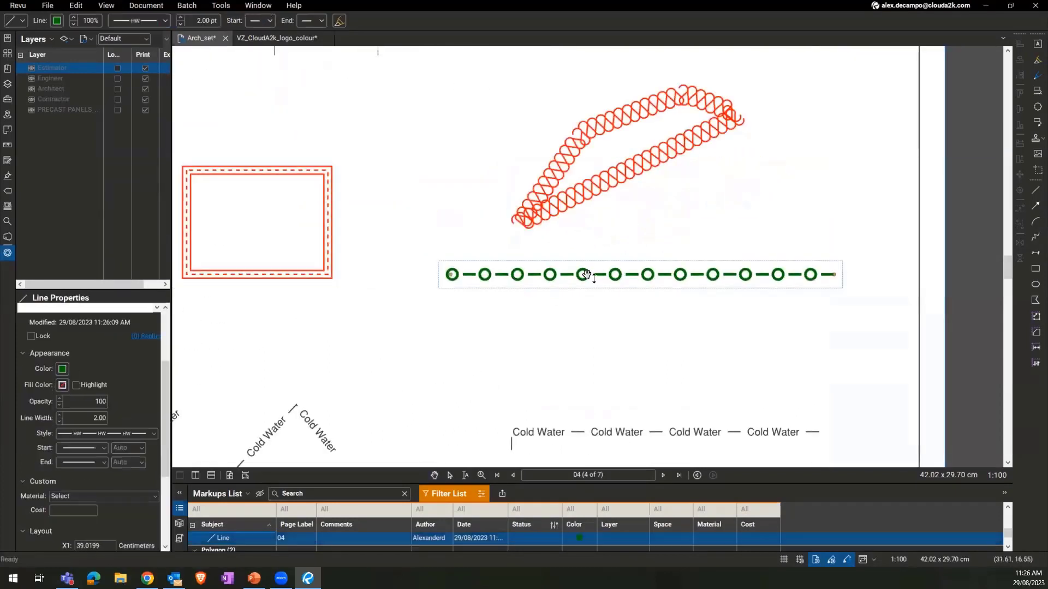
pyautogui.moveTo(494, 357); pyautogui.dragTo(494, 310)
pyautogui.scroll(-3, 494, 311)
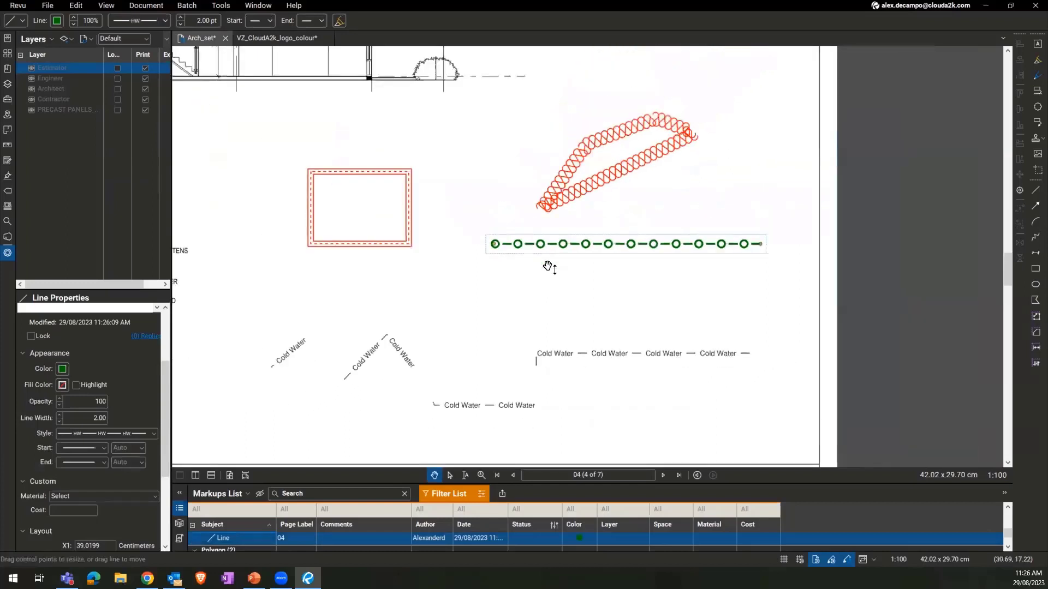
pyautogui.click(548, 277)
pyautogui.click(567, 250)
pyautogui.click(583, 303)
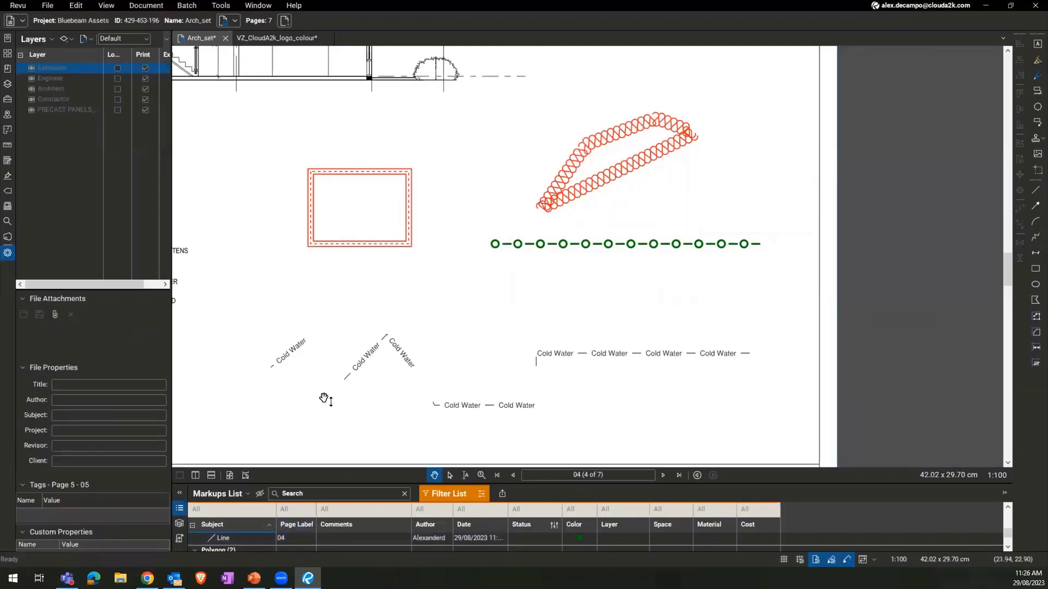
pyautogui.moveTo(428, 319); pyautogui.dragTo(493, 332)
pyautogui.scroll(-2, 494, 328)
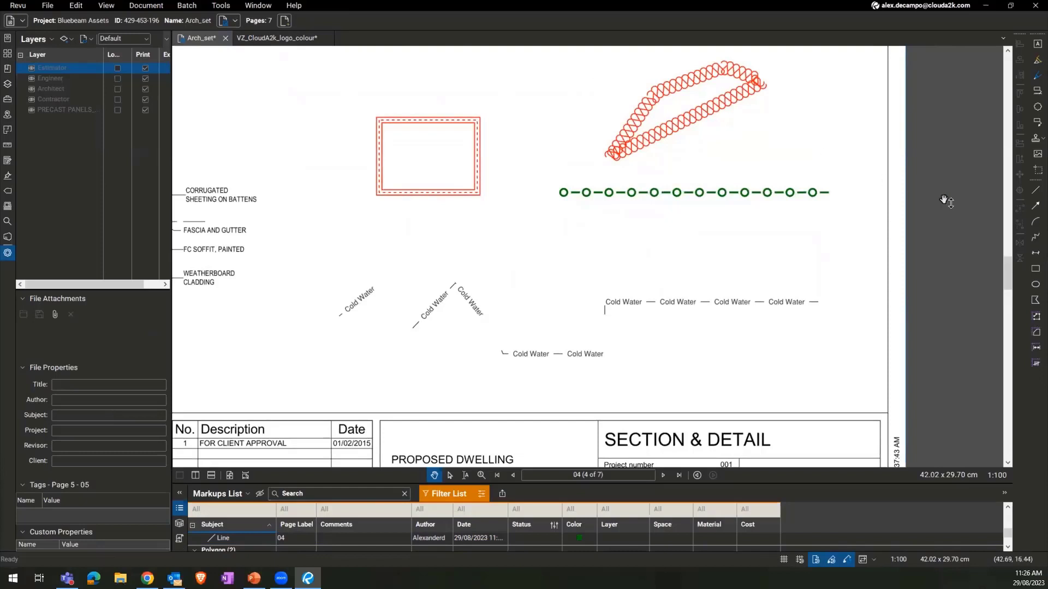
# Draw three sloping solid green lines below the Hot Water line with the Line tool.
pyautogui.click(1034, 191)
pyautogui.click(573, 250)
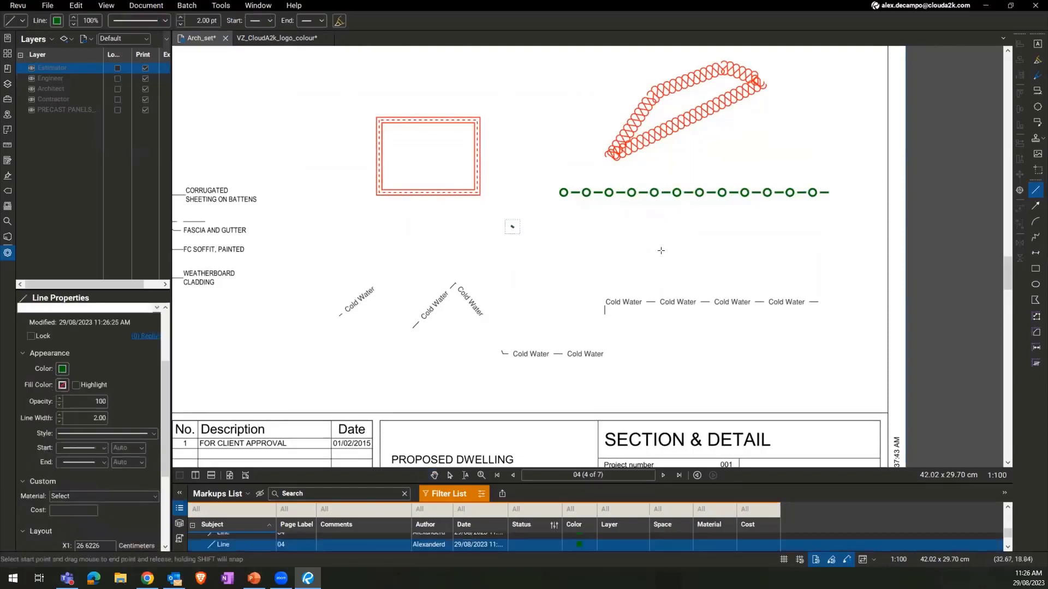
pyautogui.moveTo(630, 234); pyautogui.dragTo(850, 254)
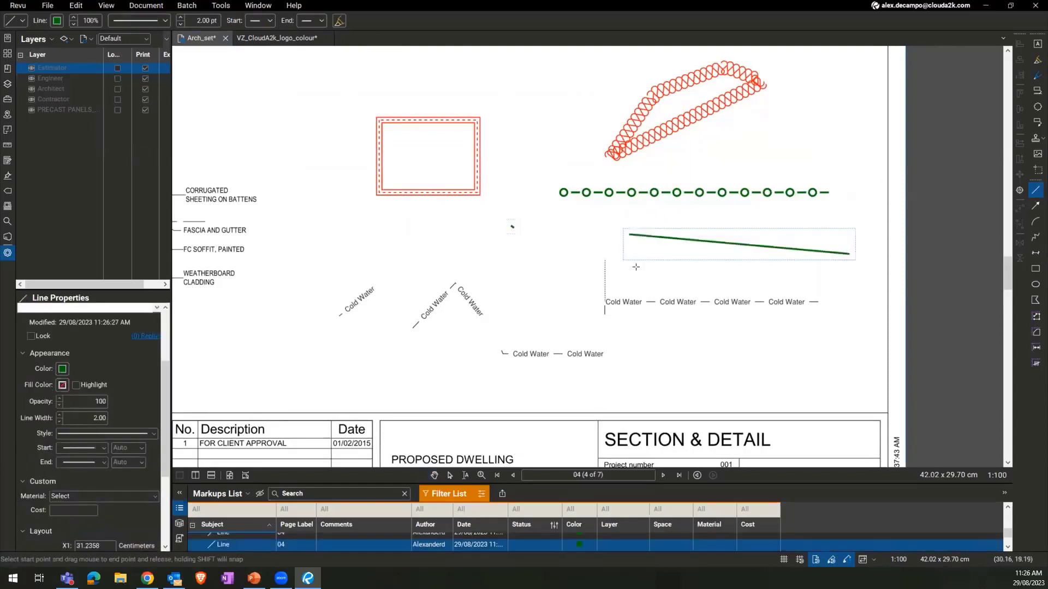
pyautogui.moveTo(605, 260); pyautogui.dragTo(810, 290)
pyautogui.moveTo(605, 286); pyautogui.dragTo(731, 374)
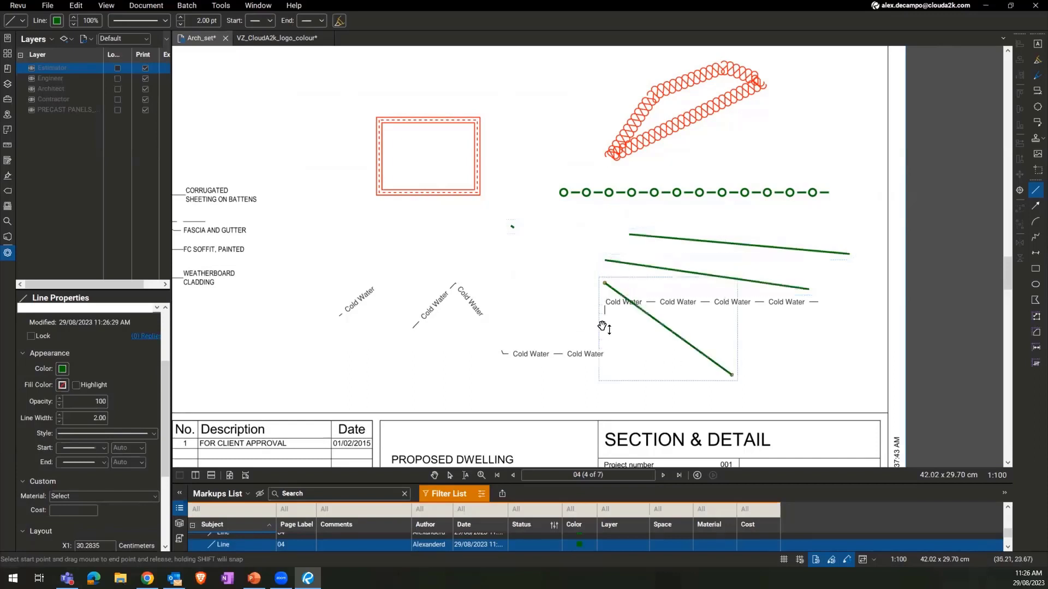
pyautogui.press('Escape')
# Delete the Cold Water markups from the sheet.
pyautogui.click(560, 357)
pyautogui.press('Delete')
pyautogui.scroll(5, 502, 332)
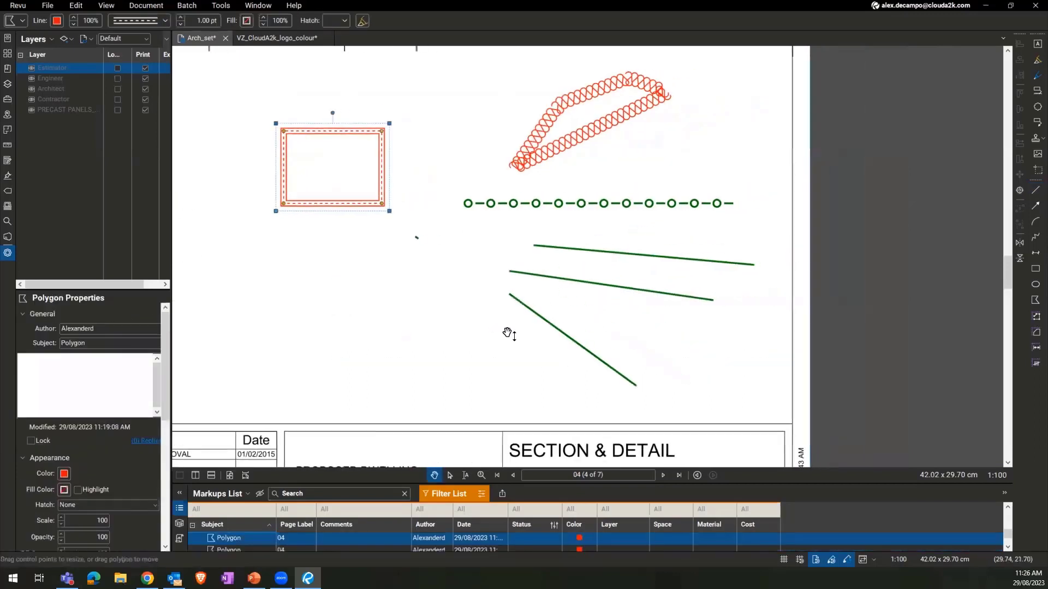
# Switch the workspace to the Quantity Takeoff profile with the uppermost sloping line selected.
pyautogui.click(500, 228)
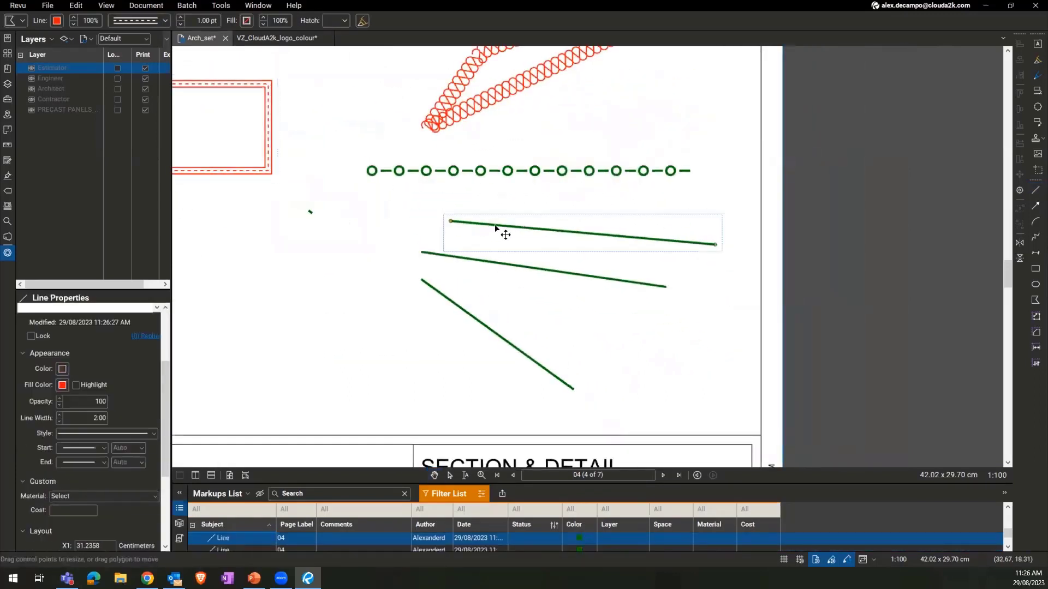
pyautogui.click(139, 21)
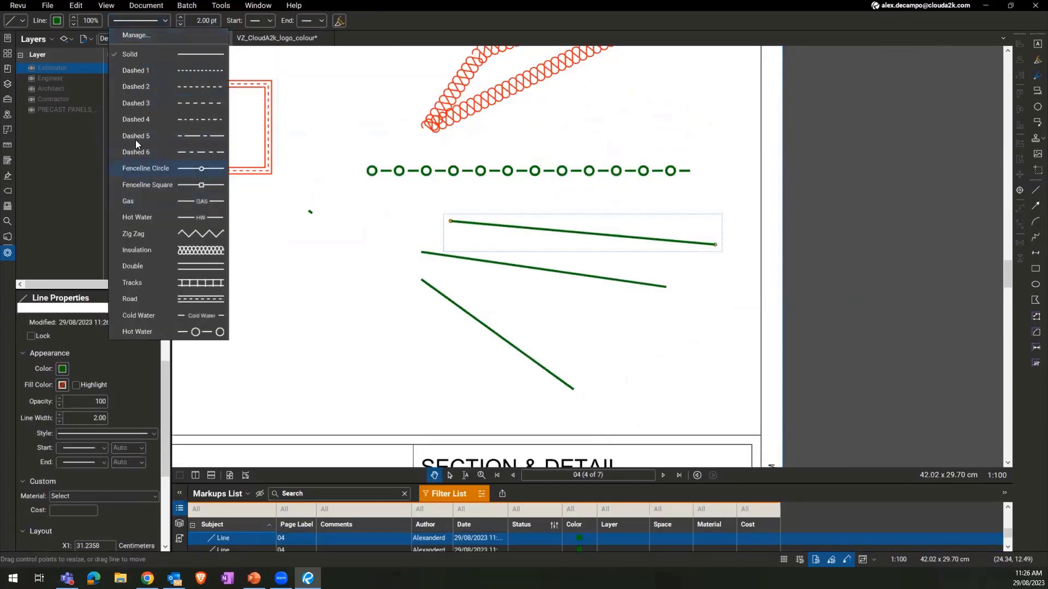
pyautogui.press('Escape')
pyautogui.click(18, 5)
pyautogui.moveTo(66, 42)
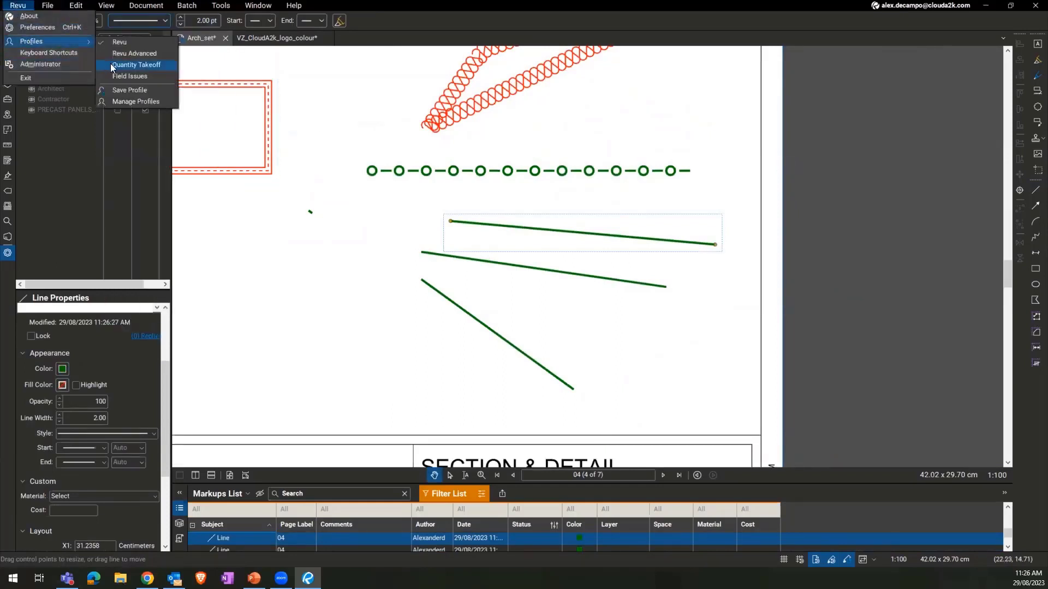
pyautogui.click(114, 65)
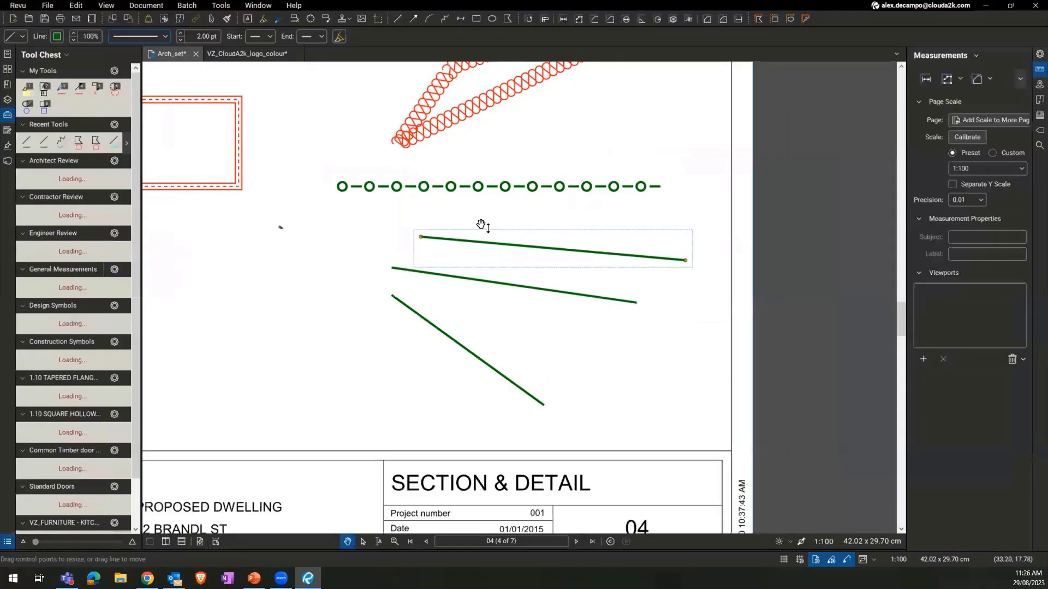
# Apply the Line-Zero line style to the uppermost sloping green line.
pyautogui.click(140, 36)
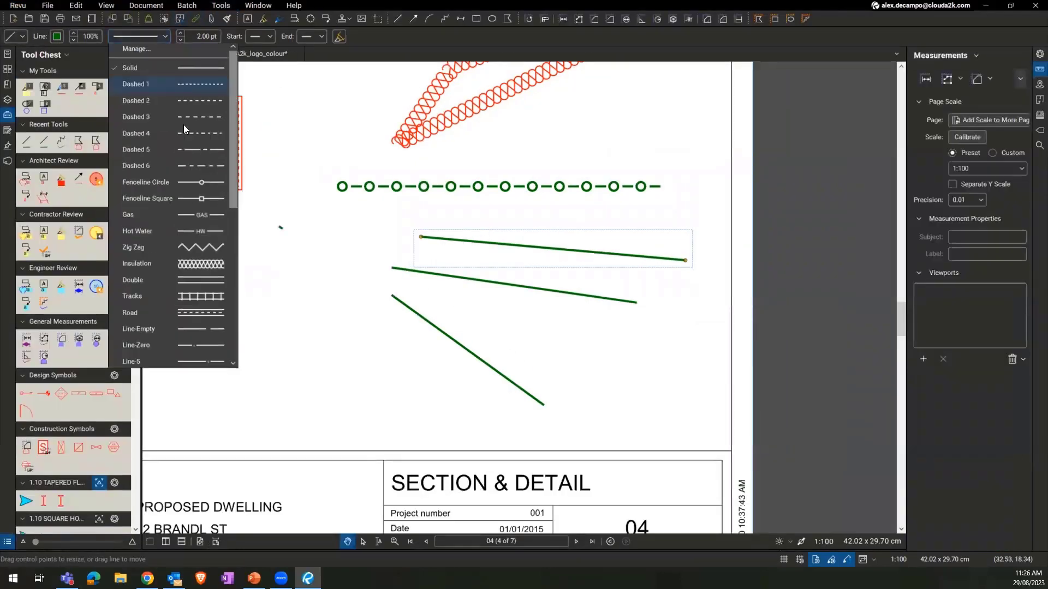
pyautogui.scroll(-10, 175, 164)
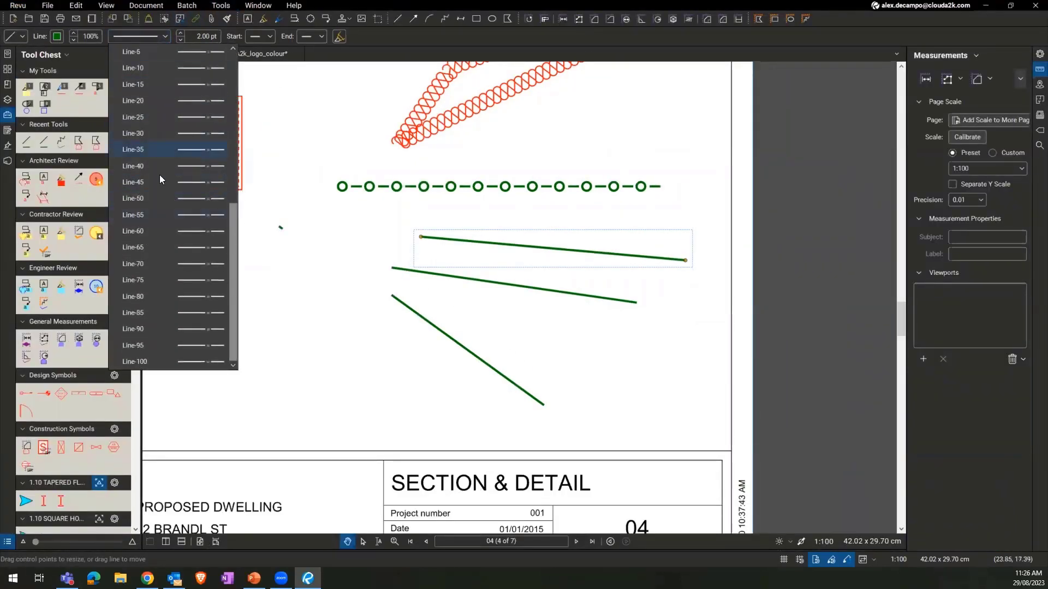
pyautogui.scroll(2, 160, 175)
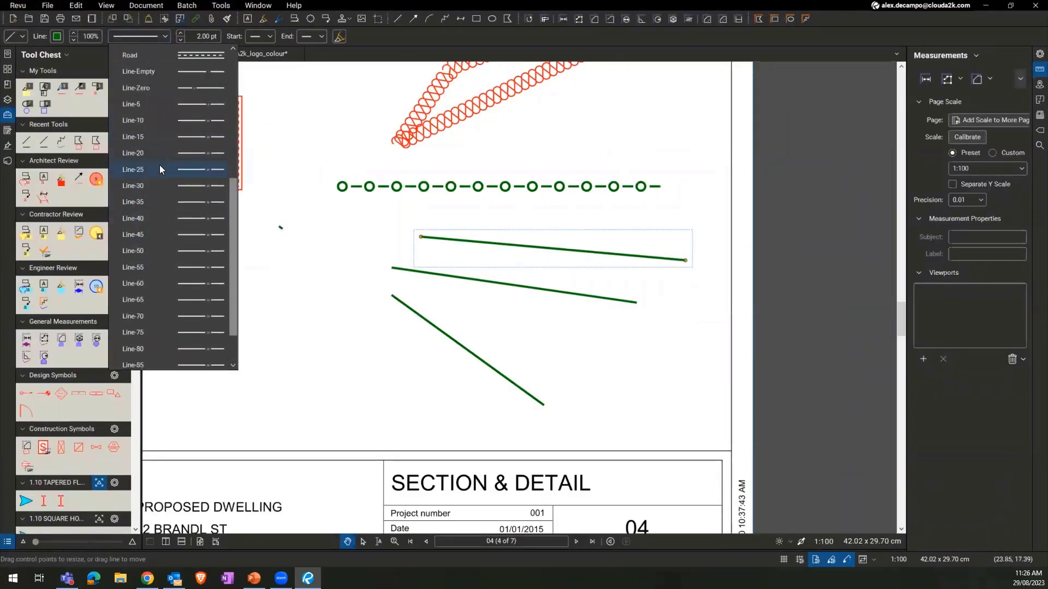
pyautogui.click(155, 89)
# Apply the Line-5 line style to the middle sloping green line.
pyautogui.click(403, 273)
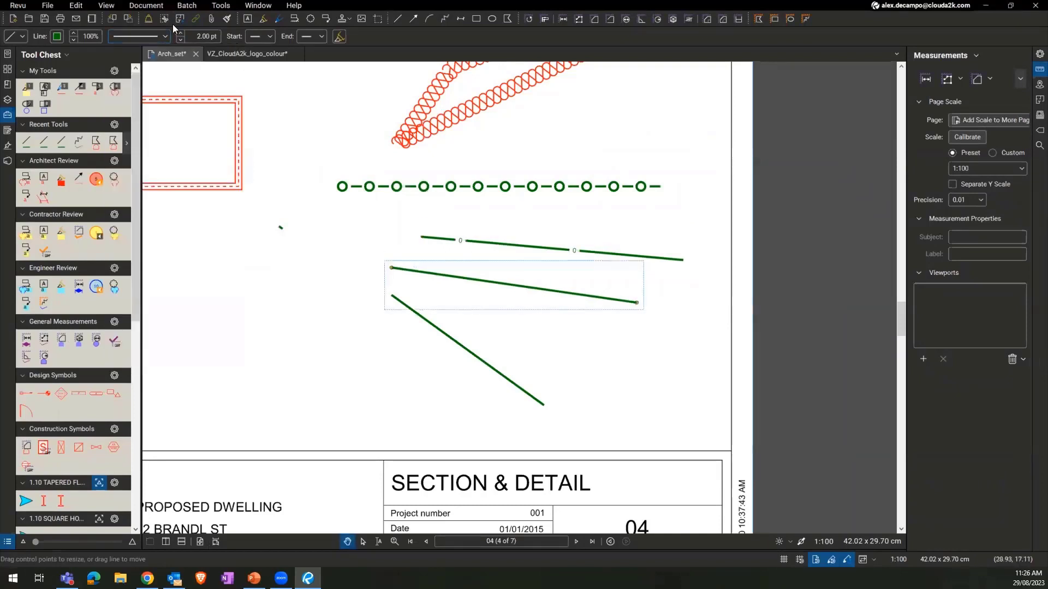
pyautogui.click(159, 37)
pyautogui.scroll(-6, 136, 126)
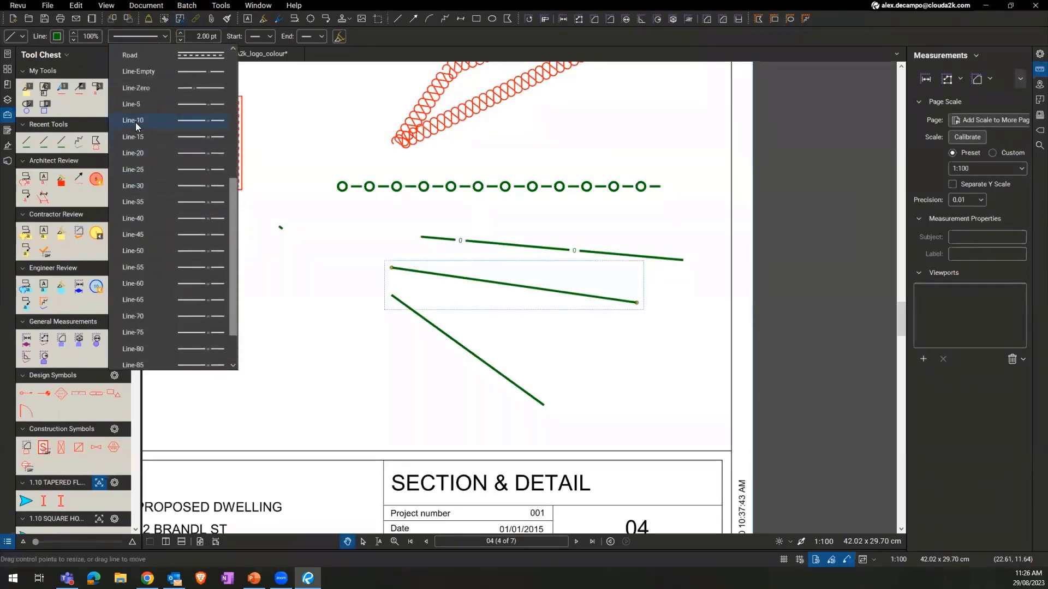
pyautogui.click(142, 121)
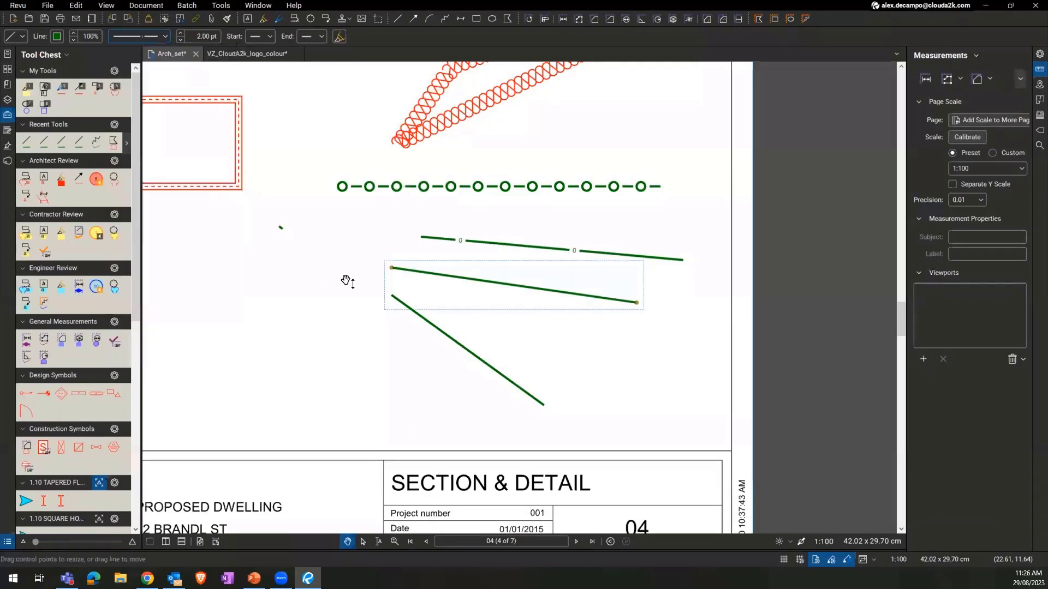
# Apply the Line-10 line style to the lowest and steepest green line.
pyautogui.click(428, 324)
pyautogui.click(159, 37)
pyautogui.scroll(-6, 158, 163)
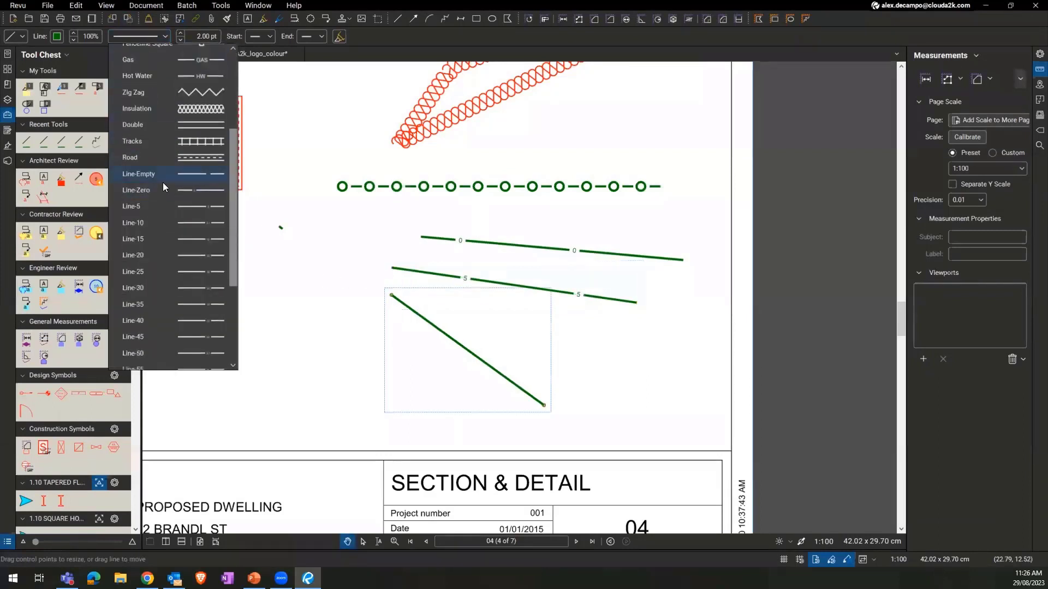
pyautogui.click(148, 146)
pyautogui.click(328, 316)
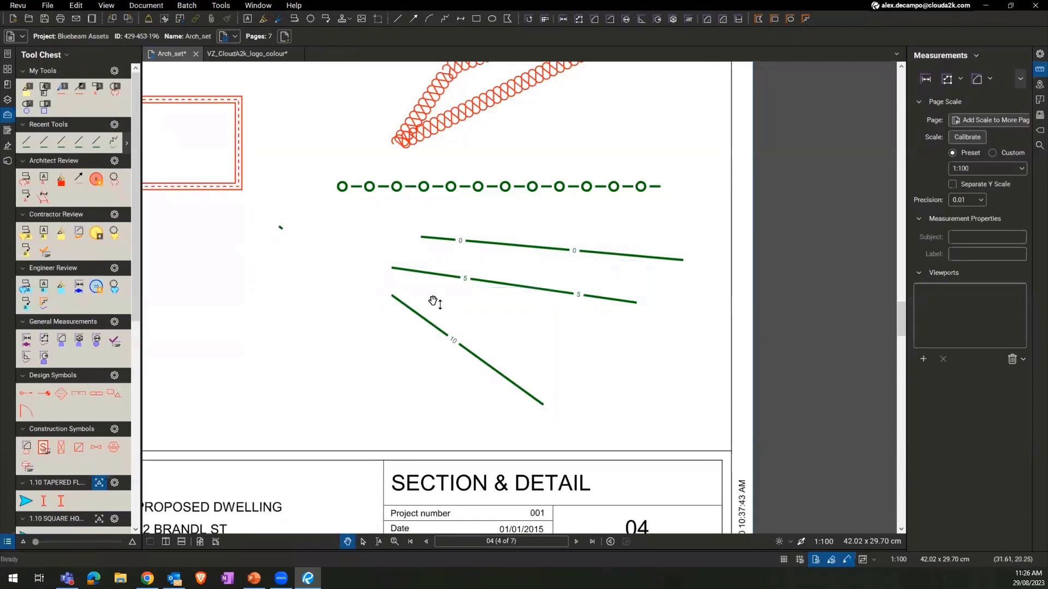
# Examine the number labels along the three sloping lines, close up and beside the other markups.
pyautogui.click(416, 312)
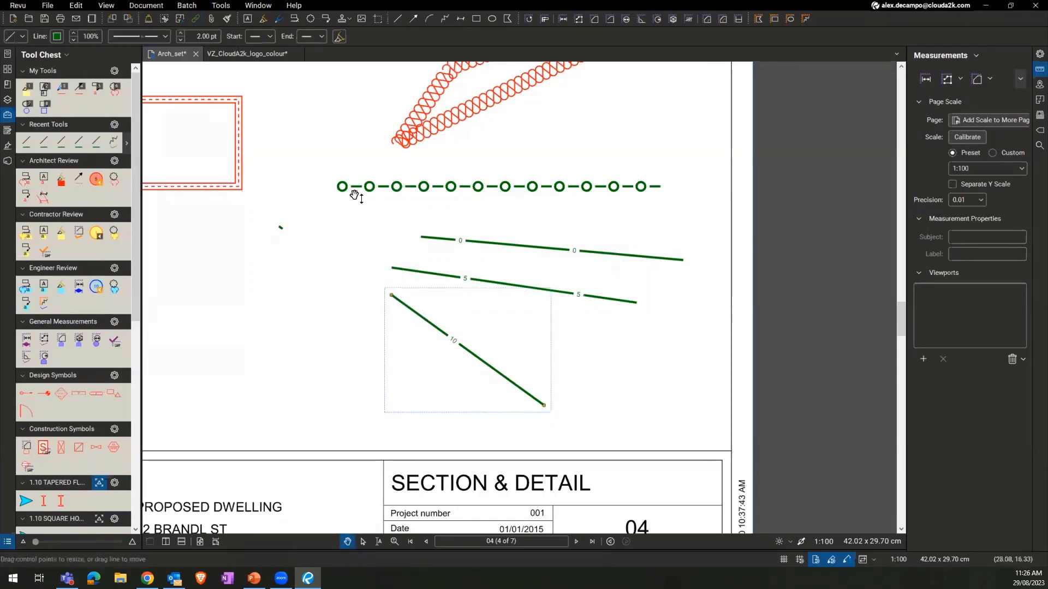
pyautogui.scroll(3, 405, 229)
pyautogui.scroll(-1, 405, 230)
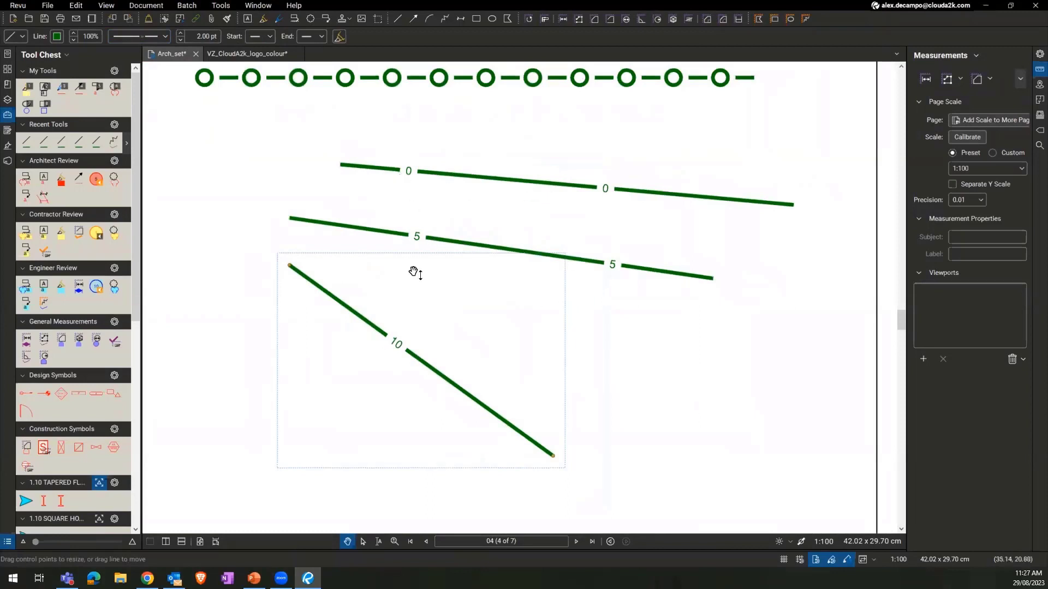
pyautogui.click(638, 356)
pyautogui.moveTo(545, 357); pyautogui.dragTo(611, 378)
pyautogui.scroll(-2, 532, 329)
pyautogui.moveTo(529, 330); pyautogui.dragTo(545, 346)
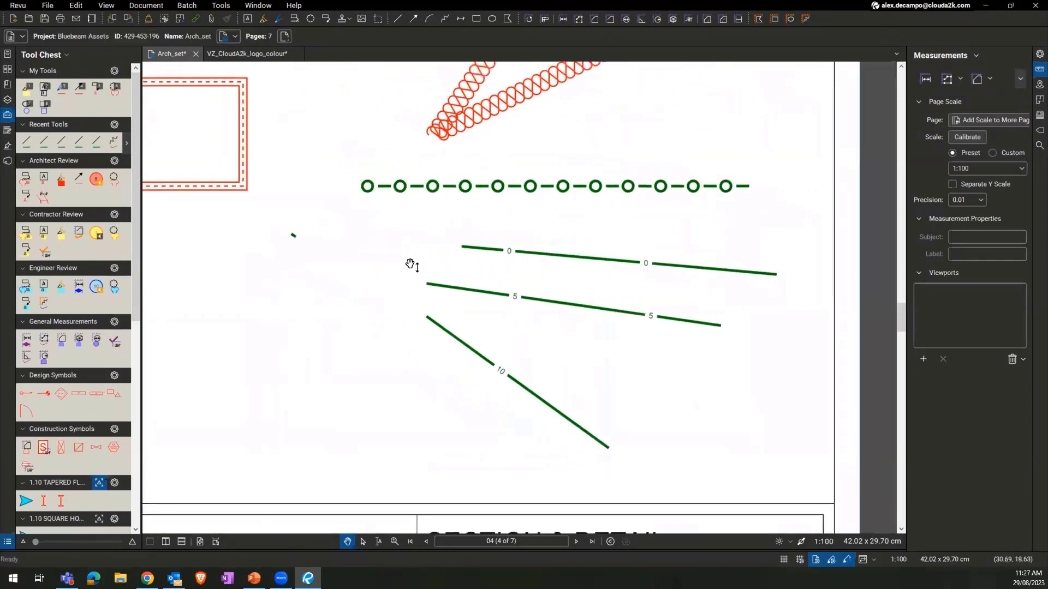
pyautogui.moveTo(461, 255); pyautogui.dragTo(486, 254)
pyautogui.moveTo(411, 267); pyautogui.dragTo(484, 304)
pyautogui.scroll(-1, 412, 309)
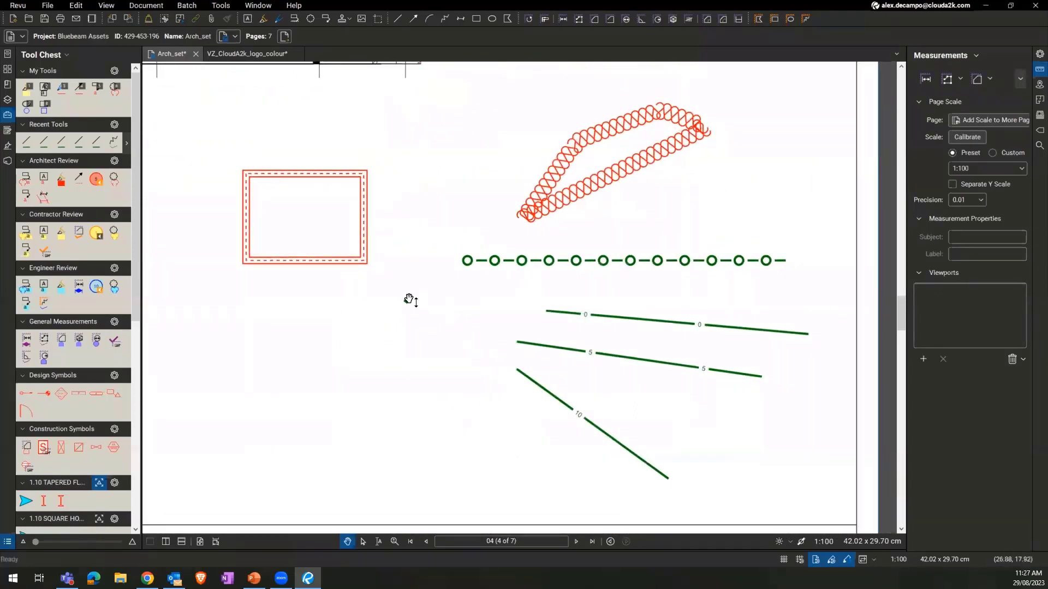
# Switch to PowerPoint and show the Custom Hatch Patterns slide as a full-screen presentation.
pyautogui.click(254, 578)
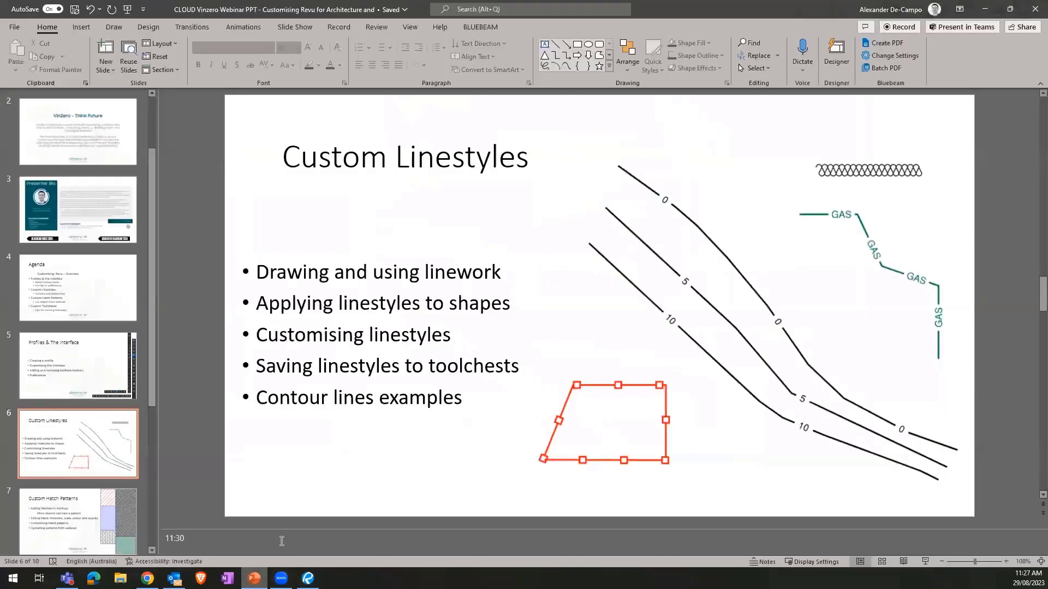
pyautogui.click(128, 10)
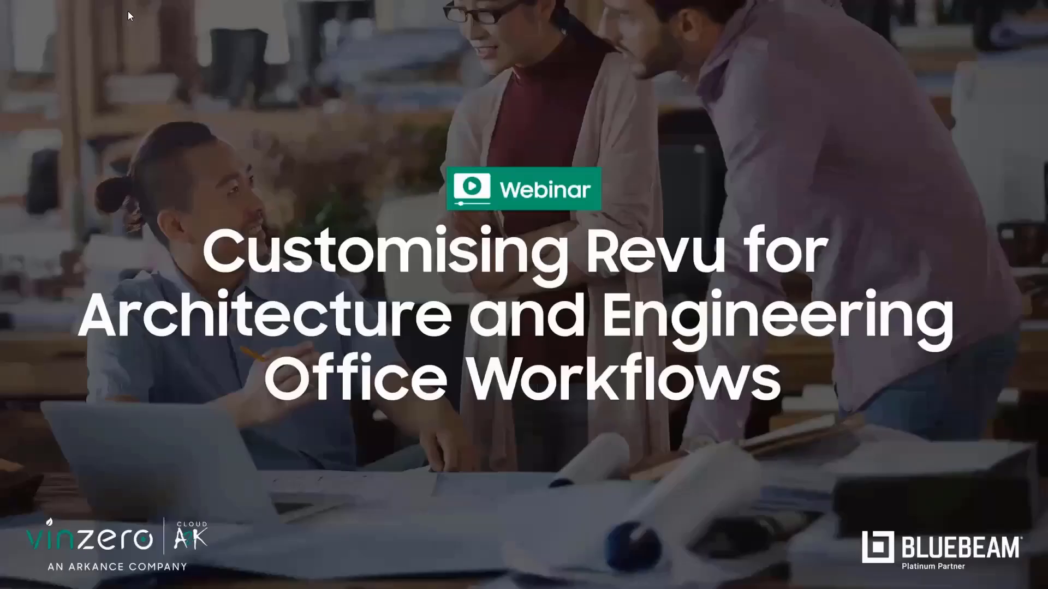
pyautogui.click(353, 199)
pyautogui.click(352, 202)
pyautogui.click(355, 202)
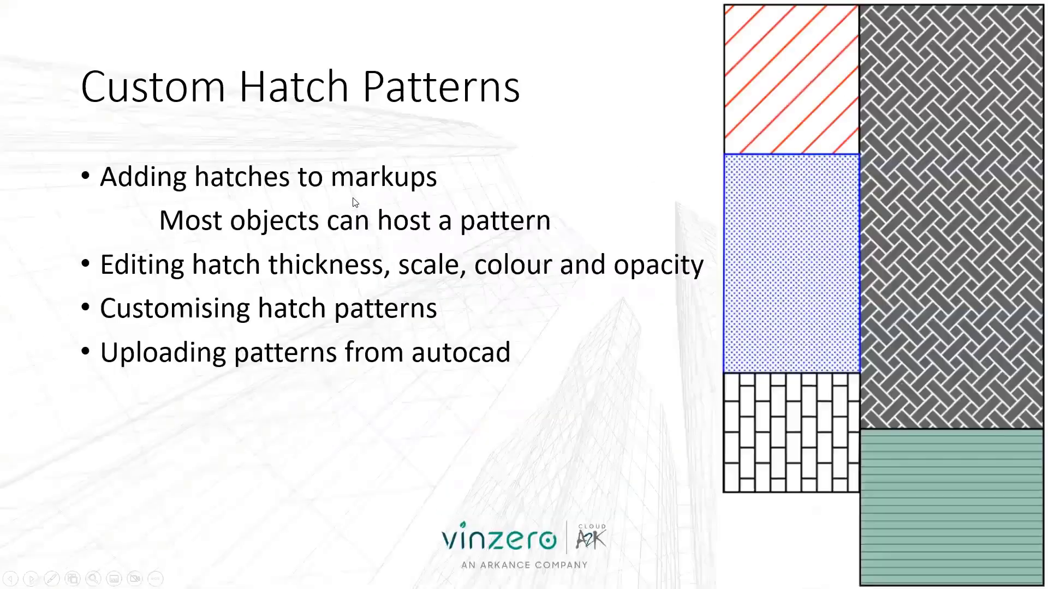
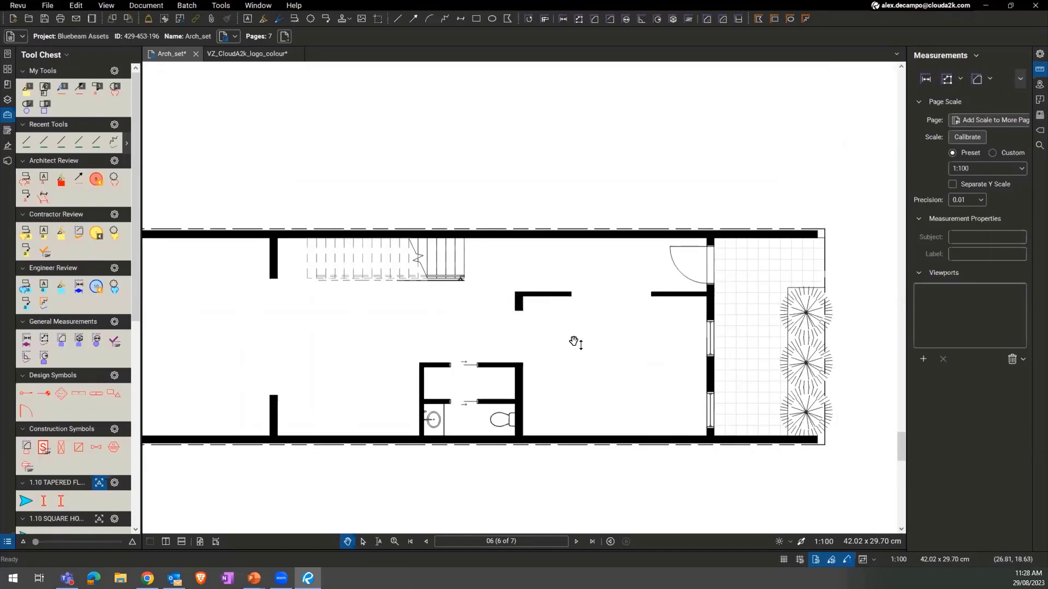
# Change the active interface profile to Revu.
pyautogui.click(18, 6)
pyautogui.moveTo(34, 39)
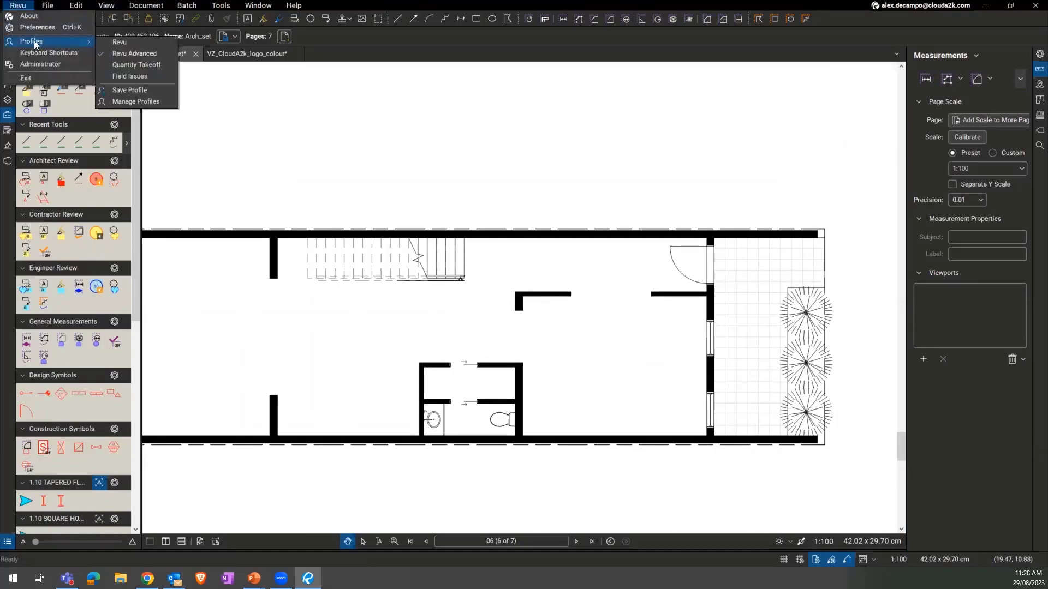
pyautogui.click(107, 44)
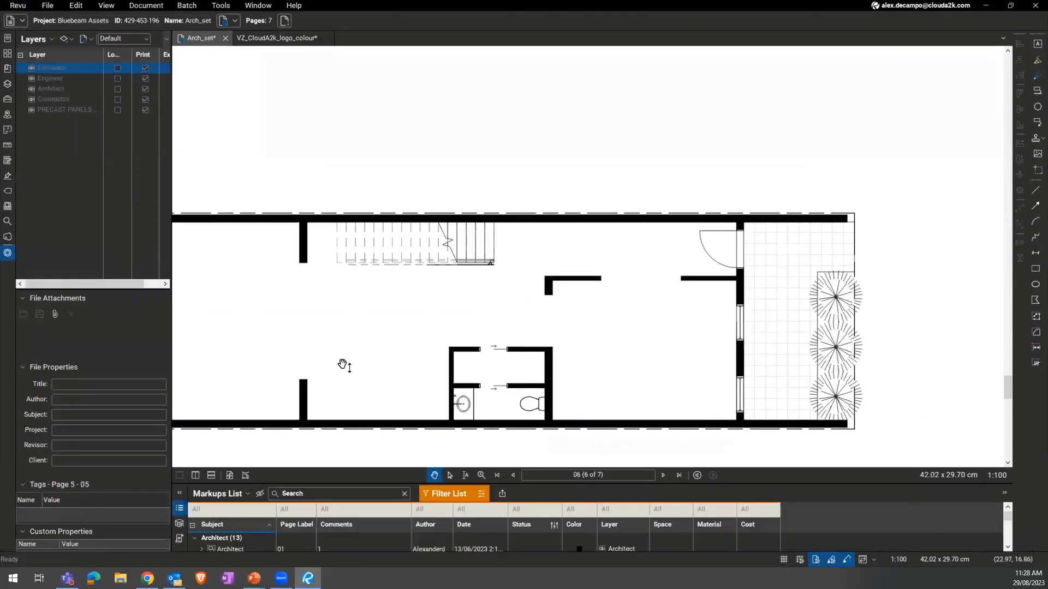
# Draw a rectangle markup over the interior of the room beside the toilet on page 06, corner to corner.
pyautogui.moveTo(475, 321); pyautogui.dragTo(457, 311)
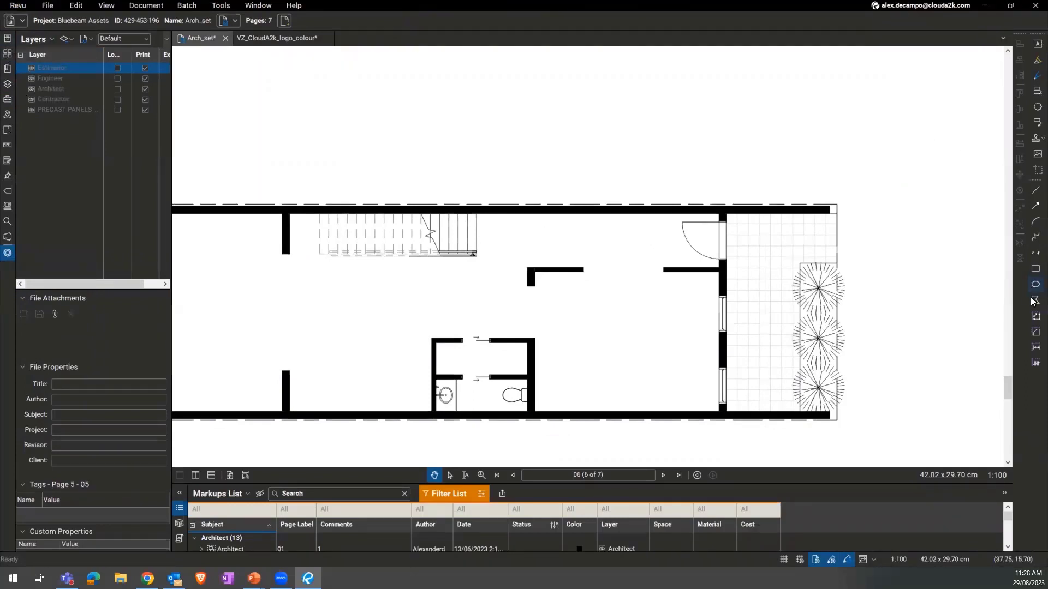
pyautogui.click(1034, 270)
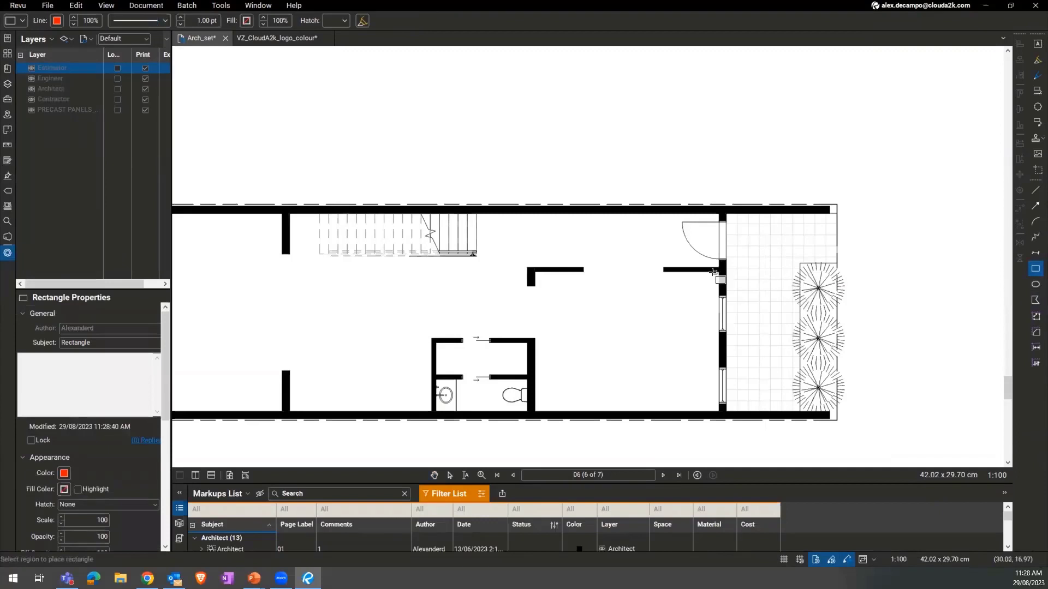
pyautogui.press('ctrl')
pyautogui.moveTo(674, 420); pyautogui.dragTo(715, 370)
pyautogui.moveTo(762, 221); pyautogui.dragTo(577, 359)
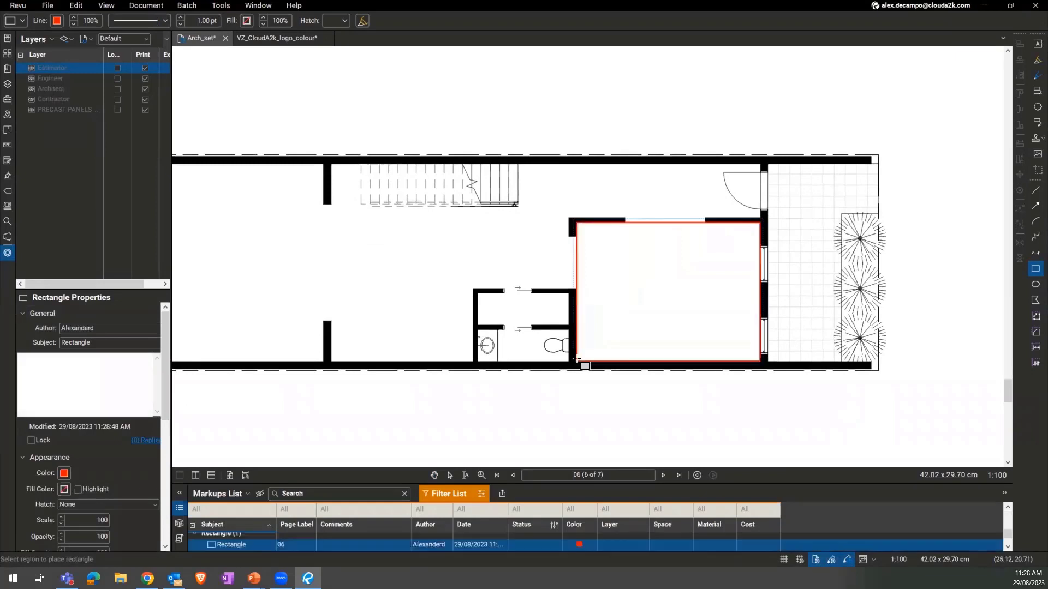
pyautogui.scroll(2, 587, 328)
pyautogui.scroll(1, 566, 277)
pyautogui.moveTo(566, 277); pyautogui.dragTo(533, 283)
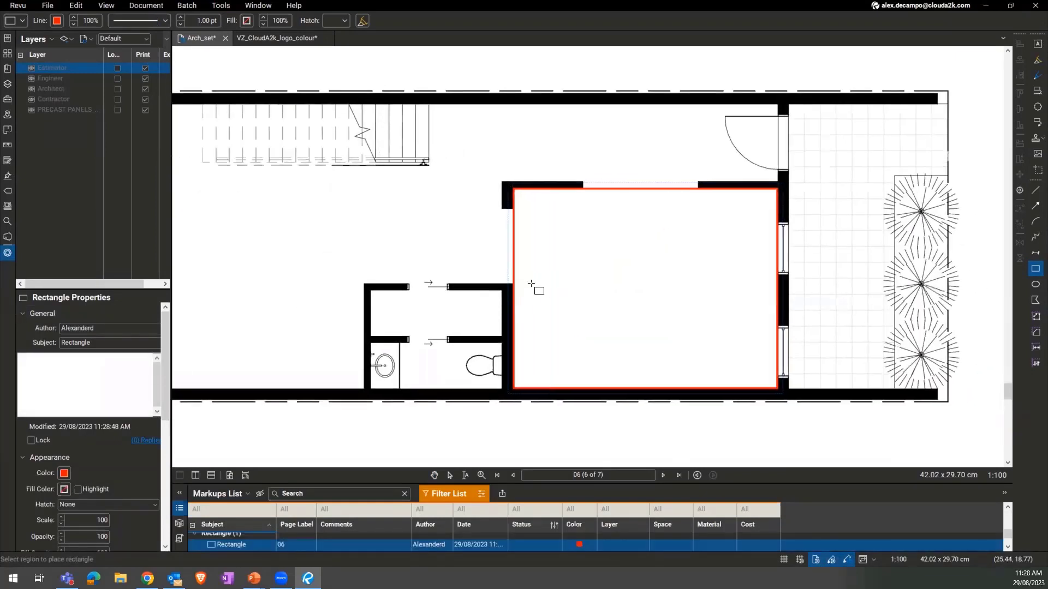
pyautogui.press('Escape')
# Apply the Grid hatch pattern to the room's rectangle markup.
pyautogui.click(513, 264)
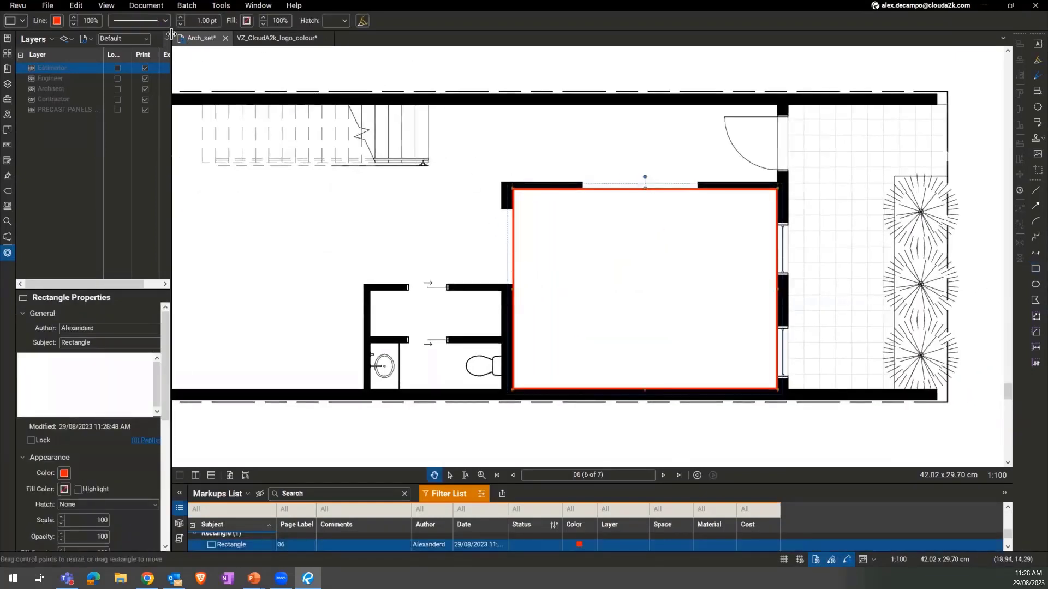
pyautogui.click(158, 22)
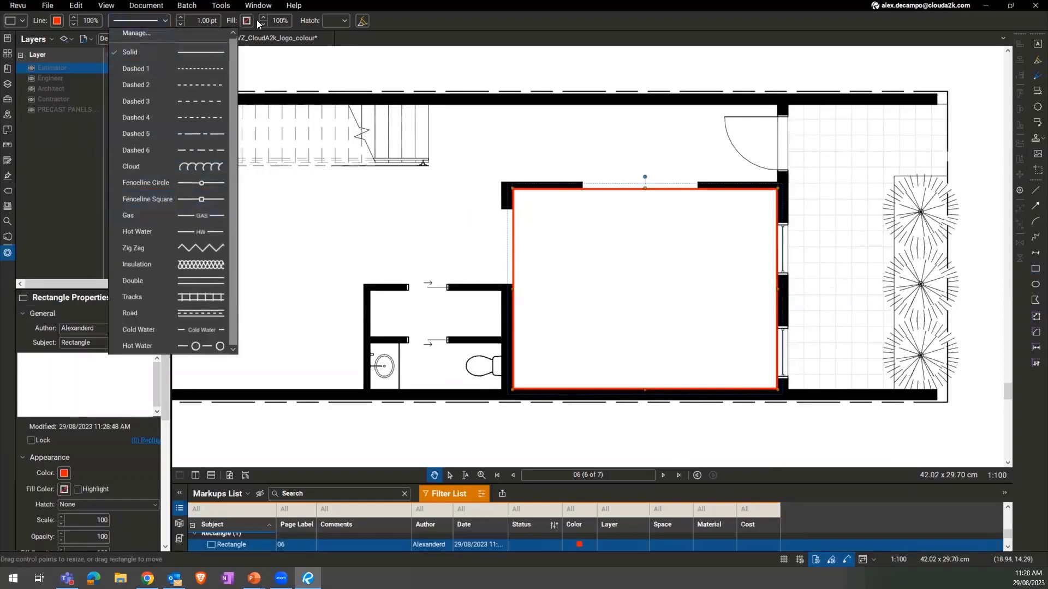
pyautogui.click(330, 22)
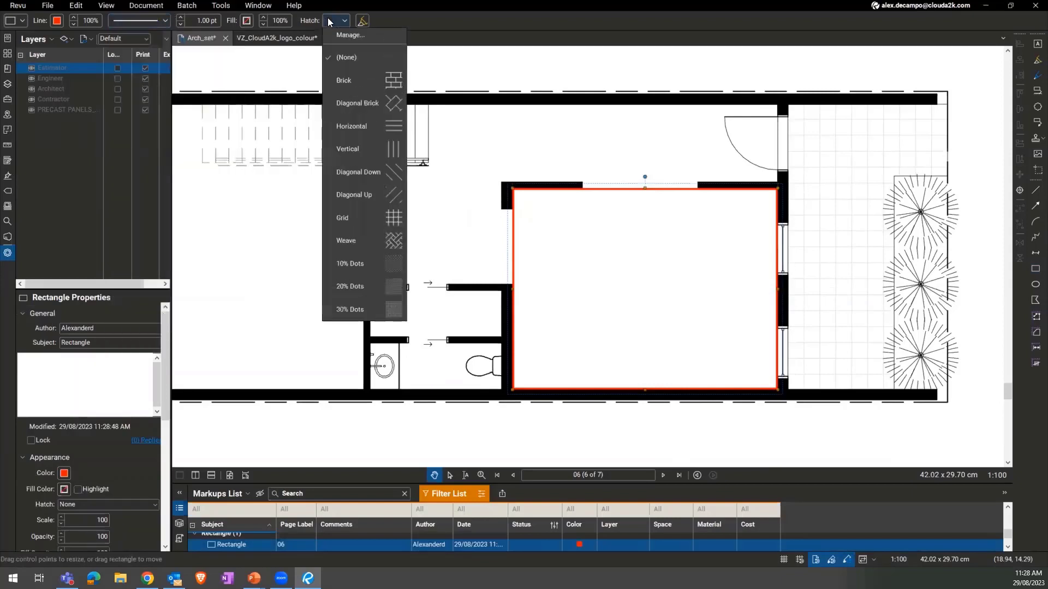
pyautogui.click(361, 219)
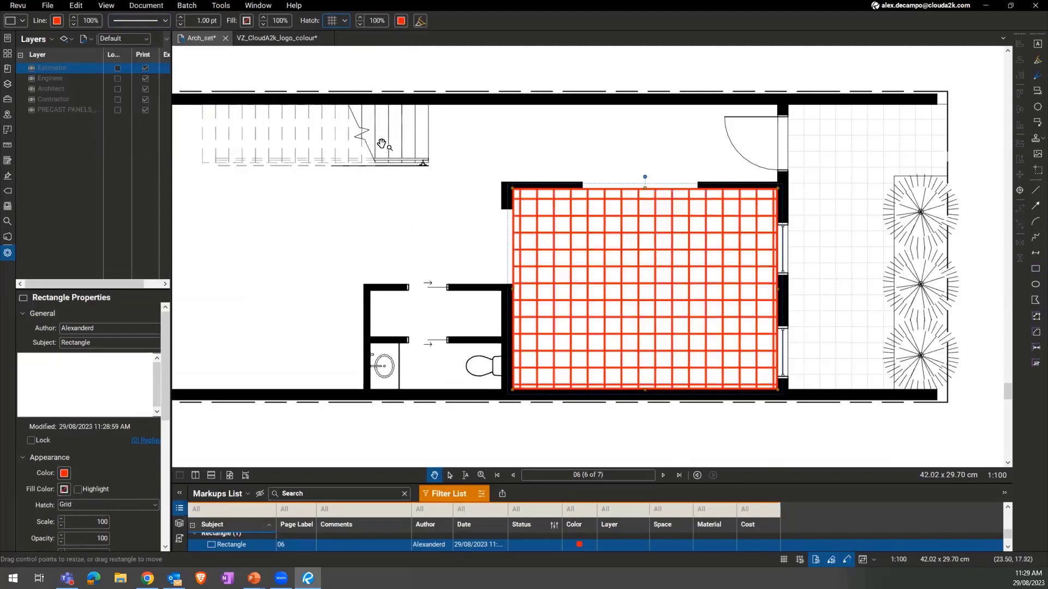
# Reduce the grid hatch's scale to 70% and further down to 50%.
pyautogui.click(359, 24)
pyautogui.click(360, 24)
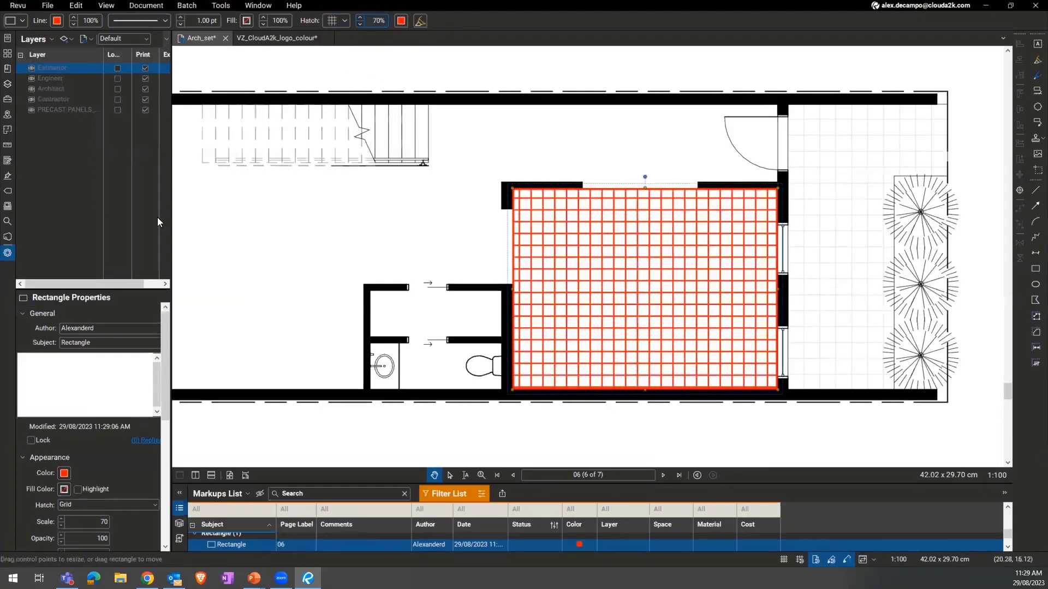
pyautogui.scroll(-3, 56, 403)
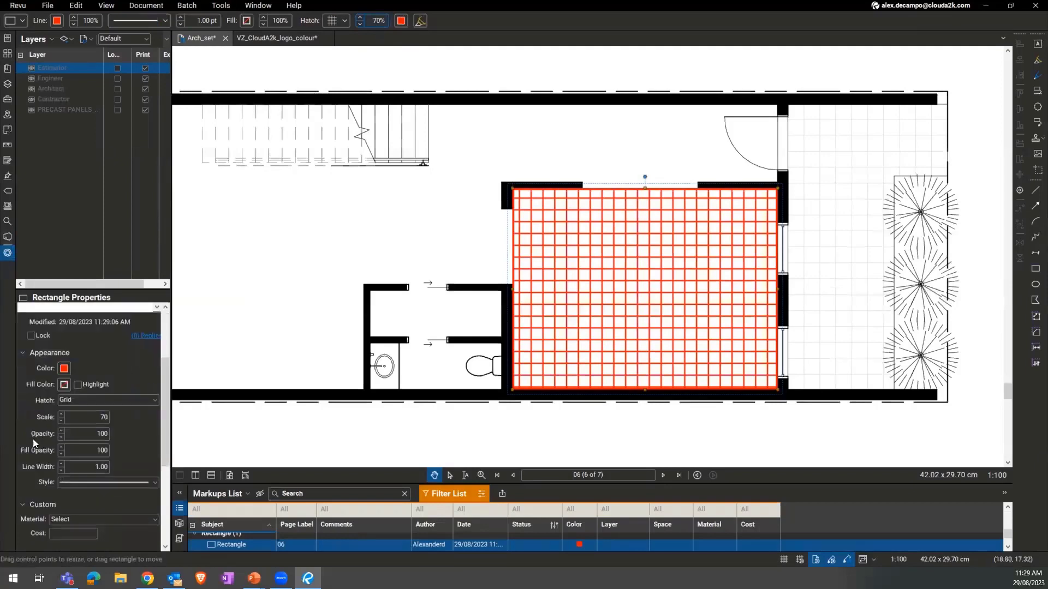
pyautogui.click(59, 419)
pyautogui.click(59, 420)
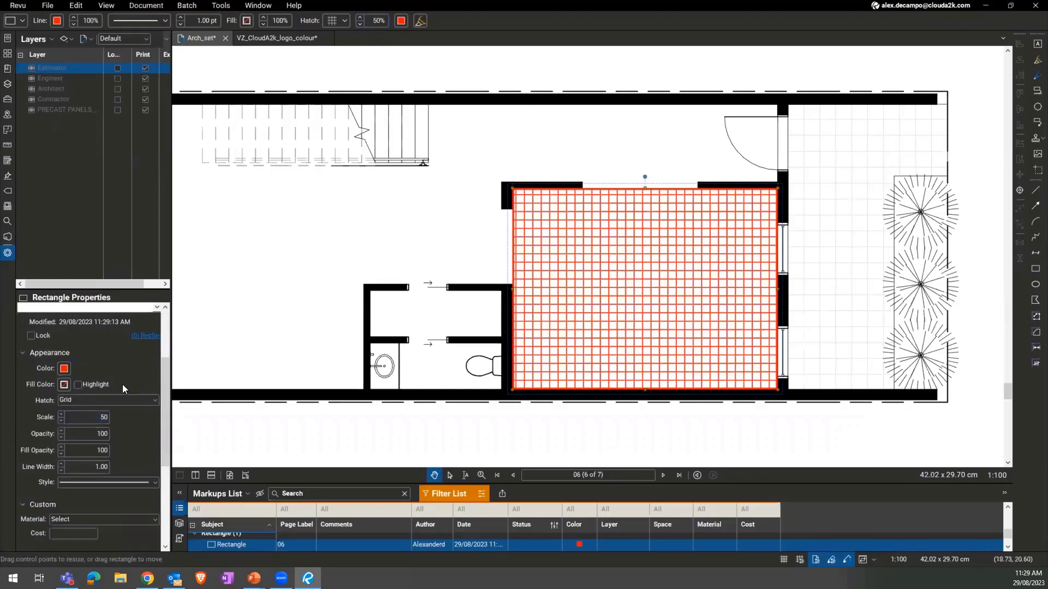
# Enlarge the grid hatch's scale to 160%.
pyautogui.click(61, 415)
pyautogui.click(61, 414)
pyautogui.click(61, 414)
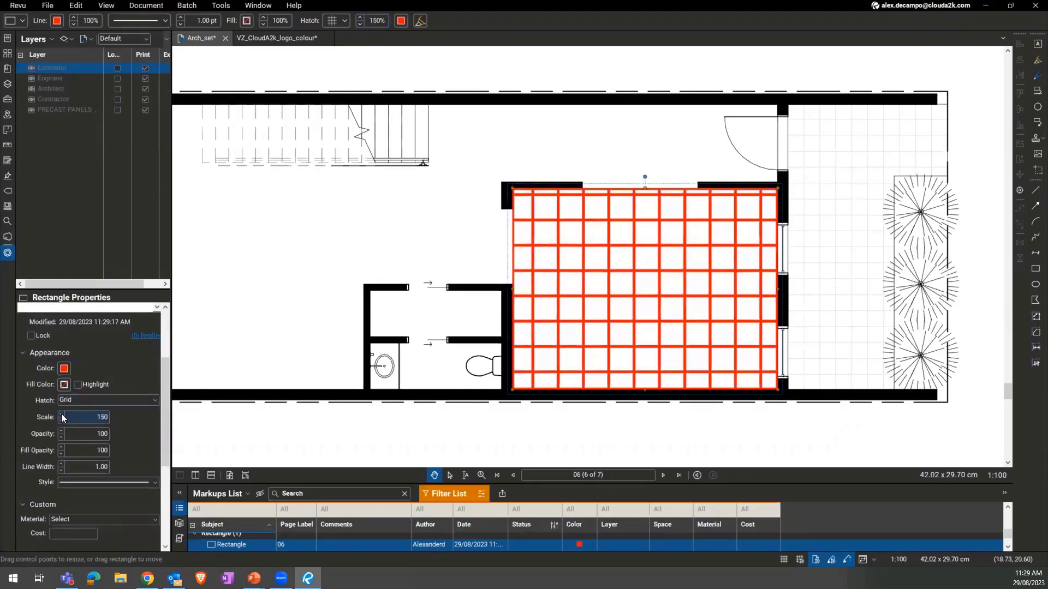
pyautogui.click(61, 415)
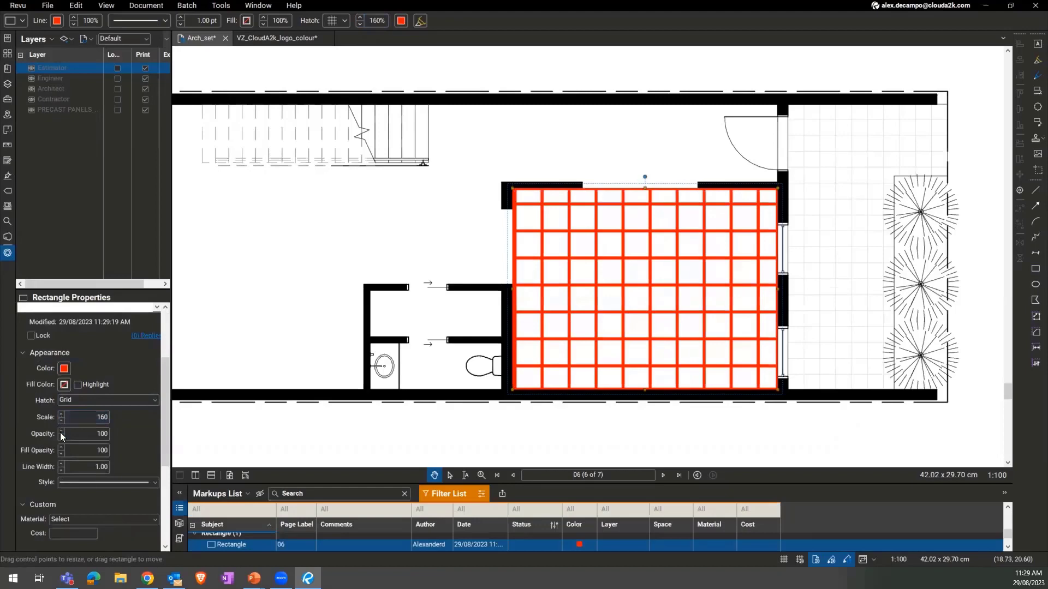
# Fill the grid-hatched rectangle with red.
pyautogui.scroll(-5, 461, 295)
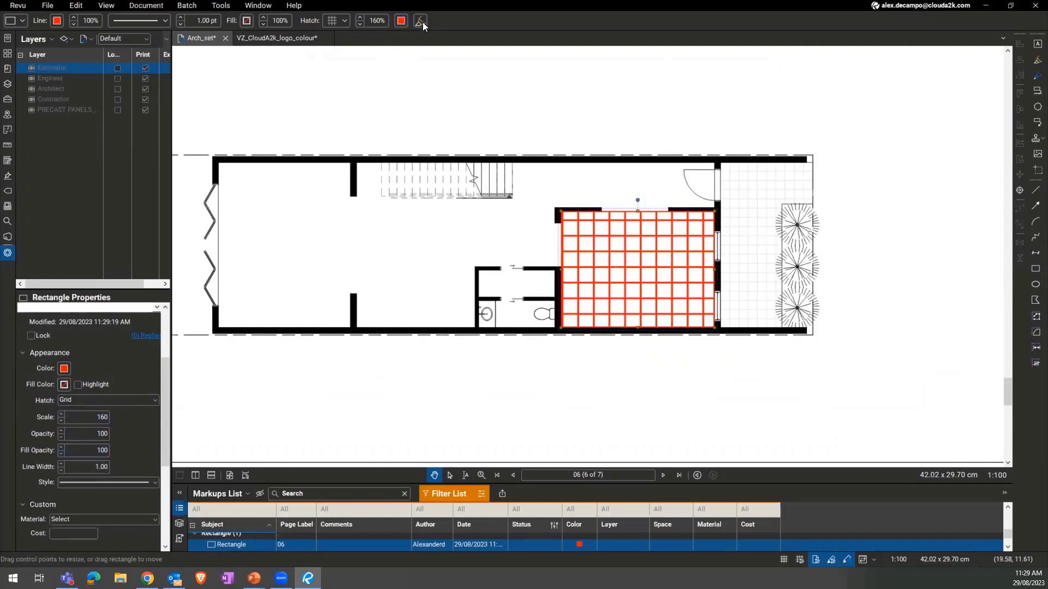
pyautogui.click(400, 22)
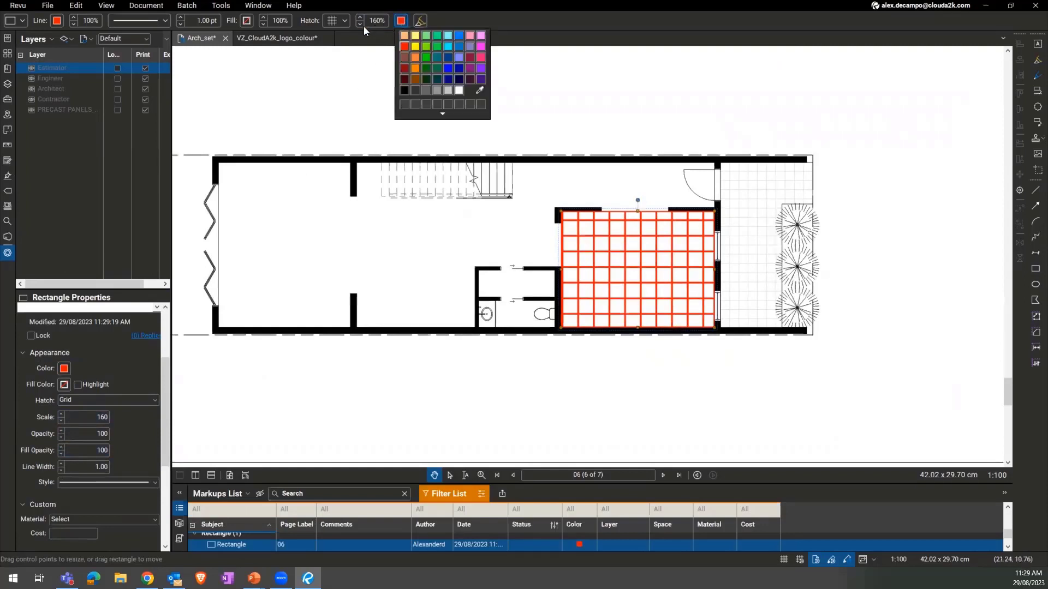
pyautogui.click(246, 23)
pyautogui.click(247, 22)
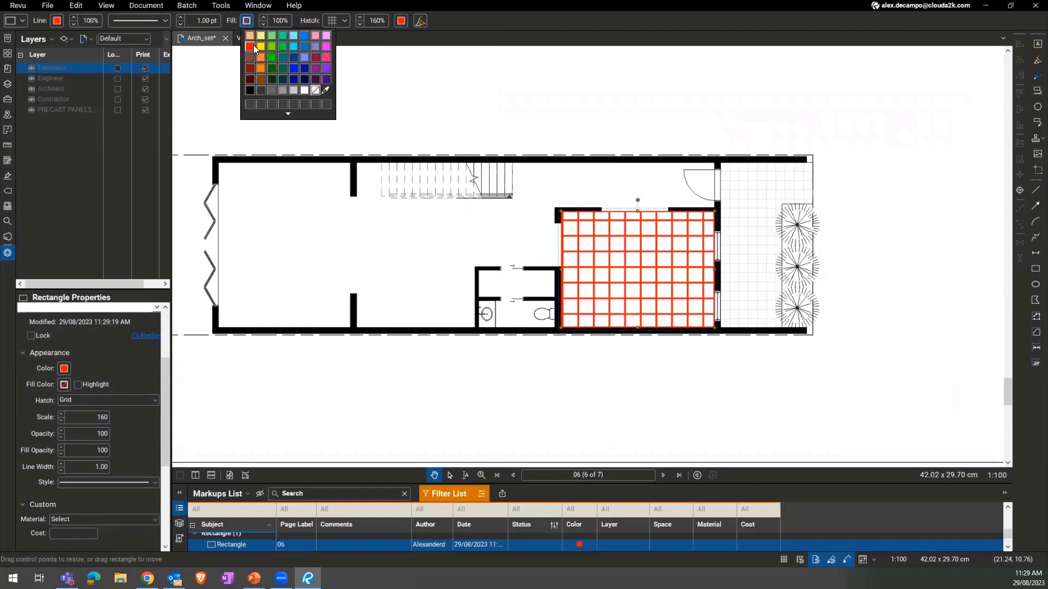
pyautogui.click(250, 46)
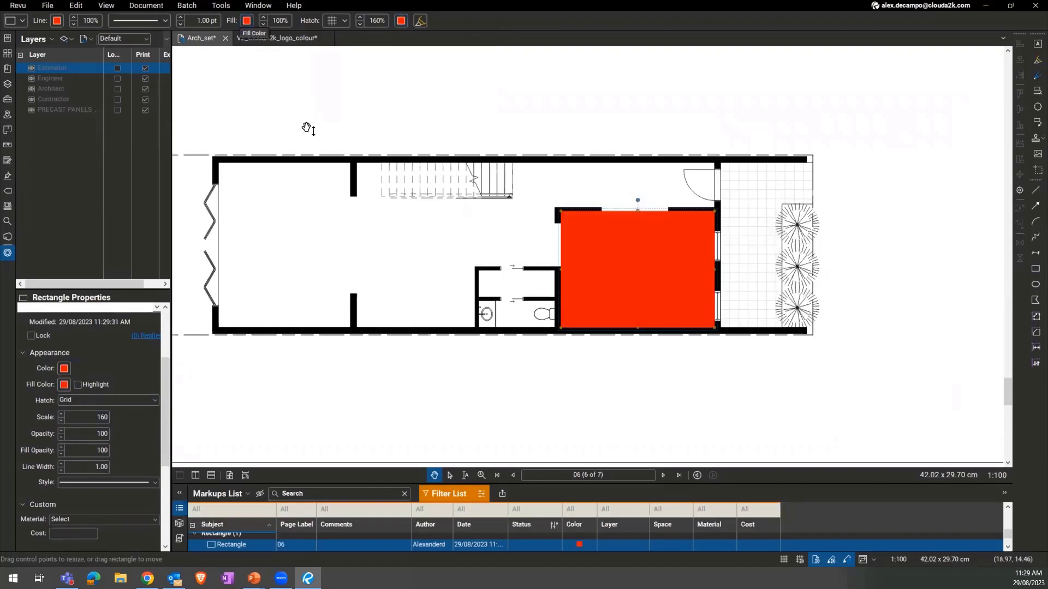
# Lower the rectangle's fill opacity to 20% and deselect it.
pyautogui.click(265, 23)
pyautogui.click(265, 23)
pyautogui.click(265, 23)
pyautogui.click(265, 23)
pyautogui.click(265, 22)
pyautogui.click(265, 23)
pyautogui.click(266, 23)
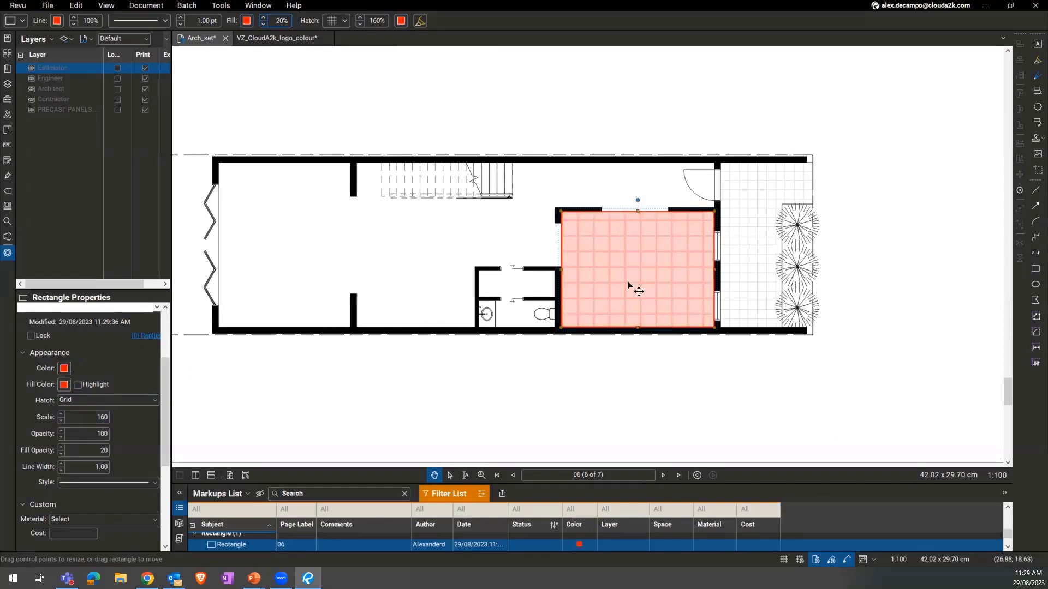
pyautogui.click(498, 216)
# Reselect the room's rectangle markup and set its hatch scale to 150%.
pyautogui.moveTo(505, 250); pyautogui.dragTo(513, 225)
pyautogui.click(581, 243)
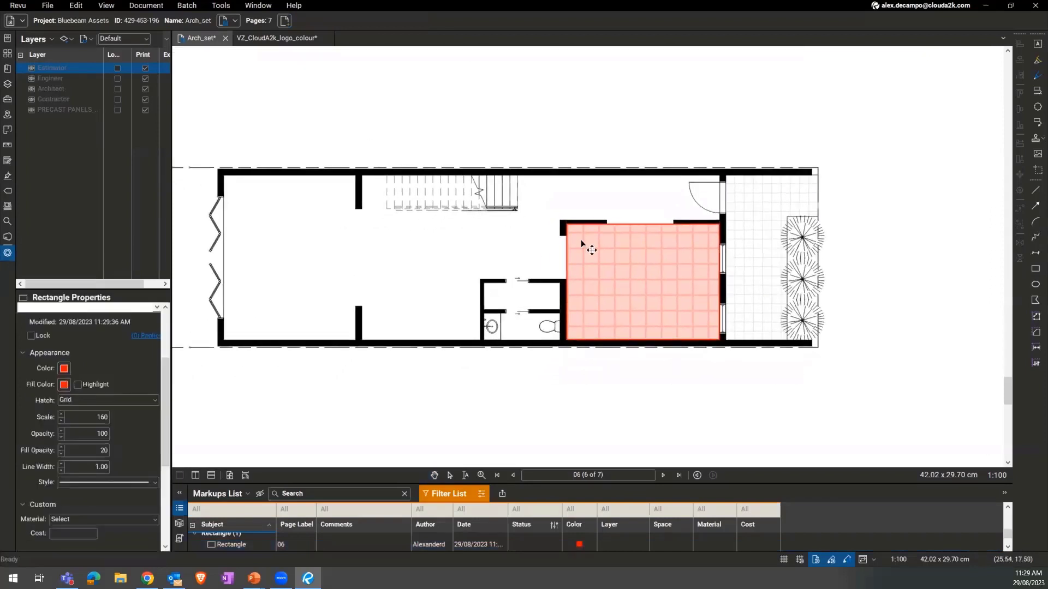
pyautogui.moveTo(609, 280); pyautogui.dragTo(576, 250)
pyautogui.scroll(1, 596, 267)
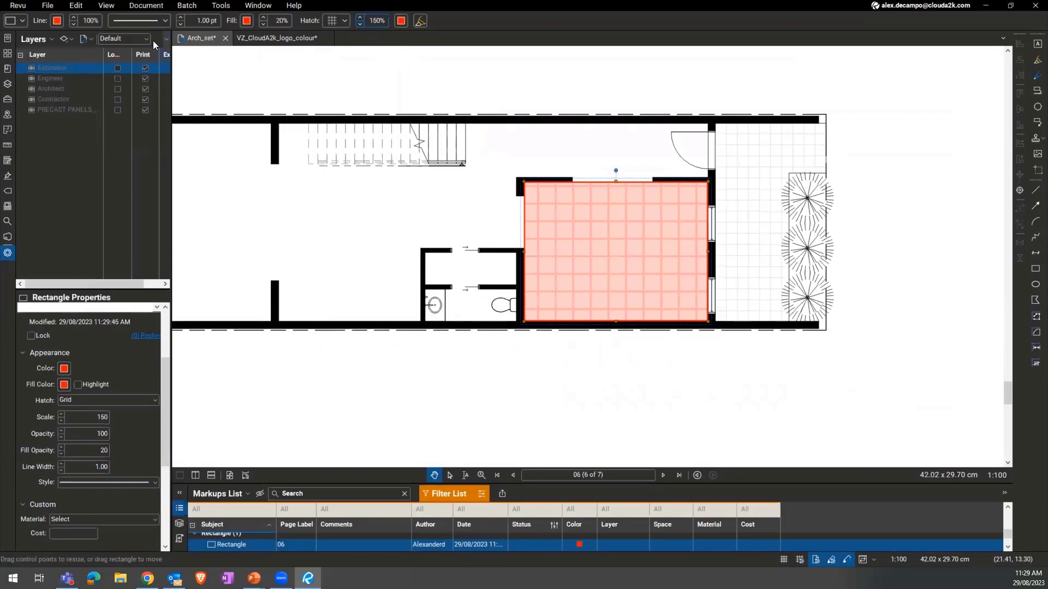
# Examine the hatched room close up and within the floor plan, and look through the available hatch patterns.
pyautogui.click(127, 22)
pyautogui.click(126, 22)
pyautogui.moveTo(612, 257); pyautogui.dragTo(554, 253)
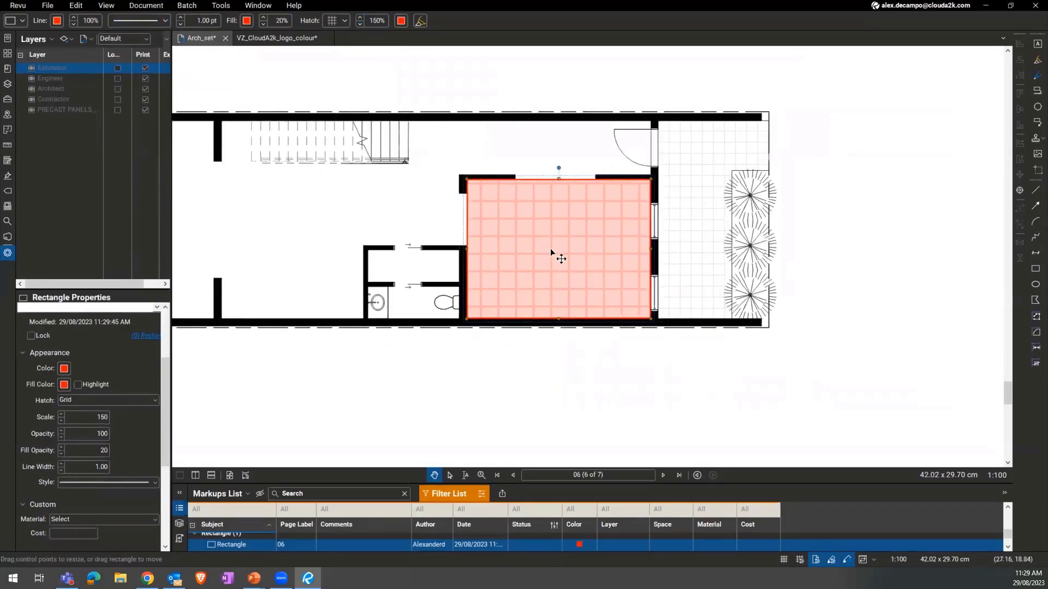
pyautogui.scroll(2, 553, 251)
pyautogui.moveTo(504, 221); pyautogui.dragTo(538, 234)
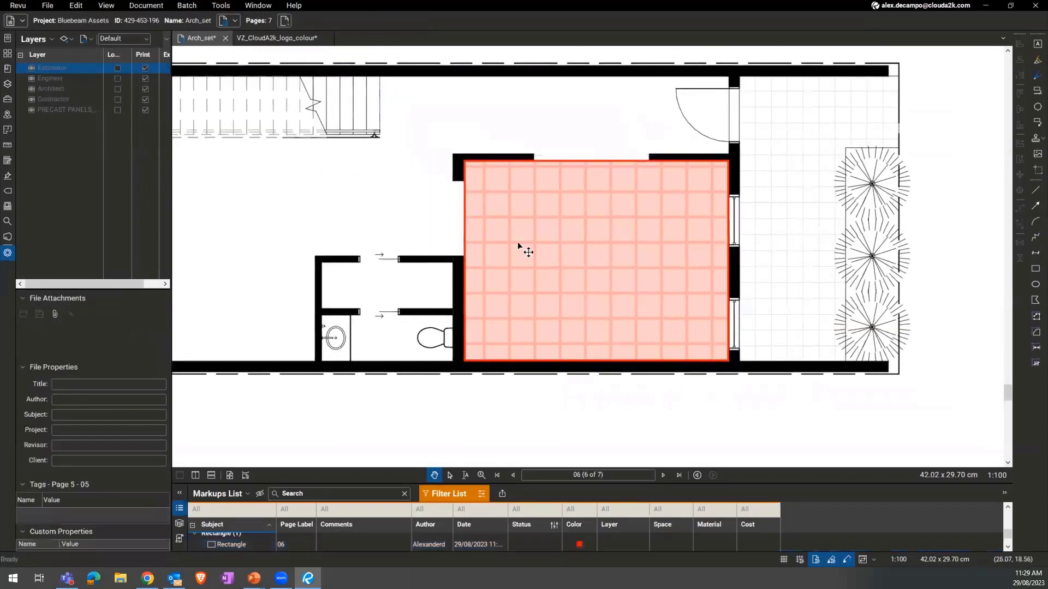
pyautogui.moveTo(392, 246)
pyautogui.mouseDown()
pyautogui.moveTo(415, 260)
pyautogui.moveTo(381, 252)
pyautogui.mouseUp()
pyautogui.scroll(-2, 363, 242)
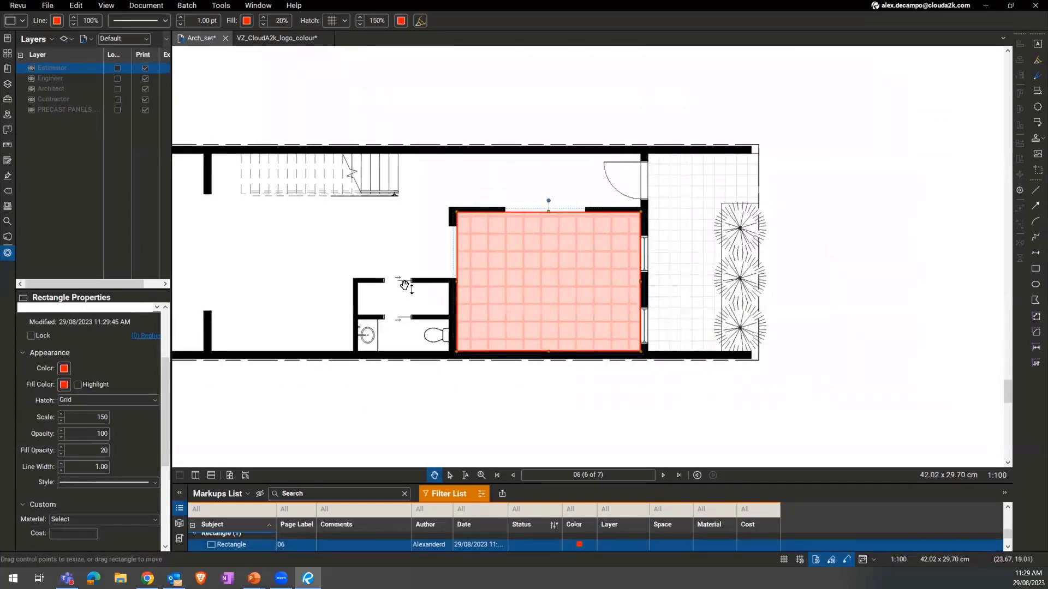
pyautogui.click(336, 22)
pyautogui.click(294, 224)
# Draw a rectangle markup over the dashed outdoor area beyond the folding doors.
pyautogui.moveTo(743, 216); pyautogui.dragTo(872, 207)
pyautogui.moveTo(452, 220); pyautogui.dragTo(666, 216)
pyautogui.moveTo(286, 223); pyautogui.dragTo(436, 231)
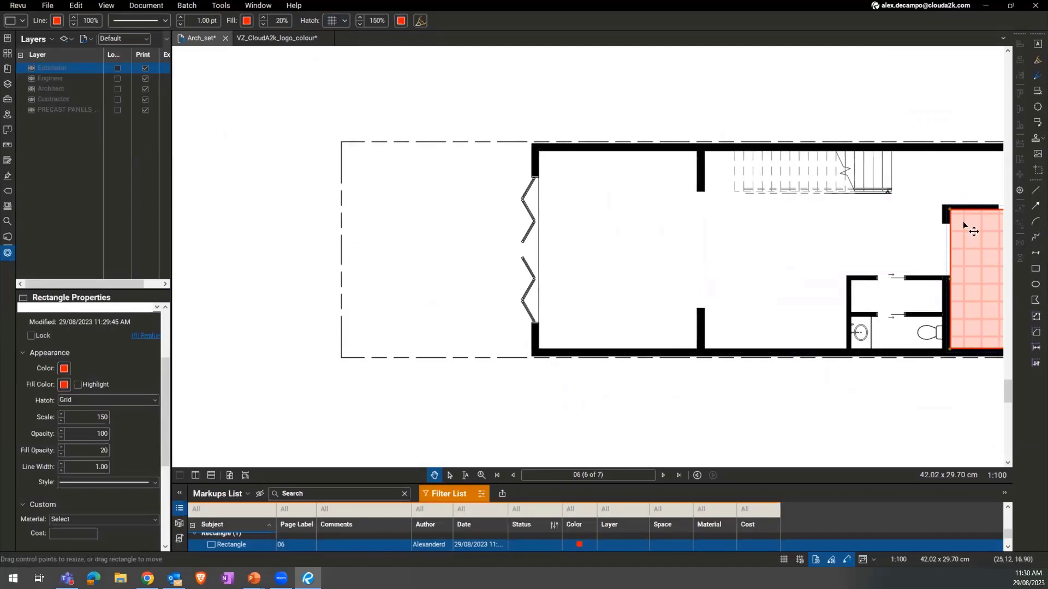
pyautogui.click(1035, 268)
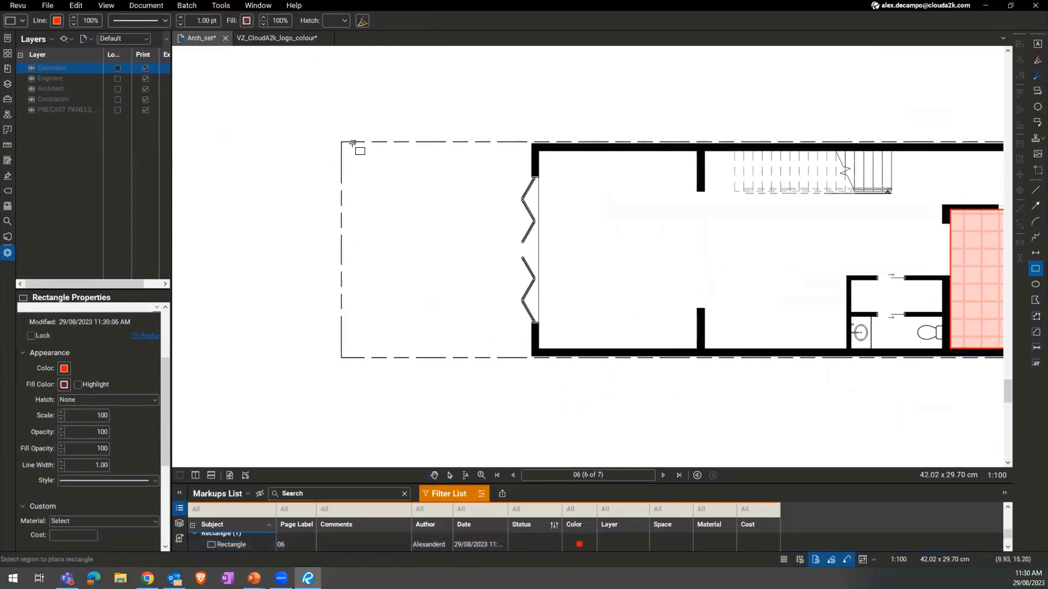
pyautogui.moveTo(342, 142); pyautogui.dragTo(530, 361)
pyautogui.press('Escape')
# Fill the outdoor area's rectangle with dark grey and apply the 20% Dots hatch to it.
pyautogui.click(342, 326)
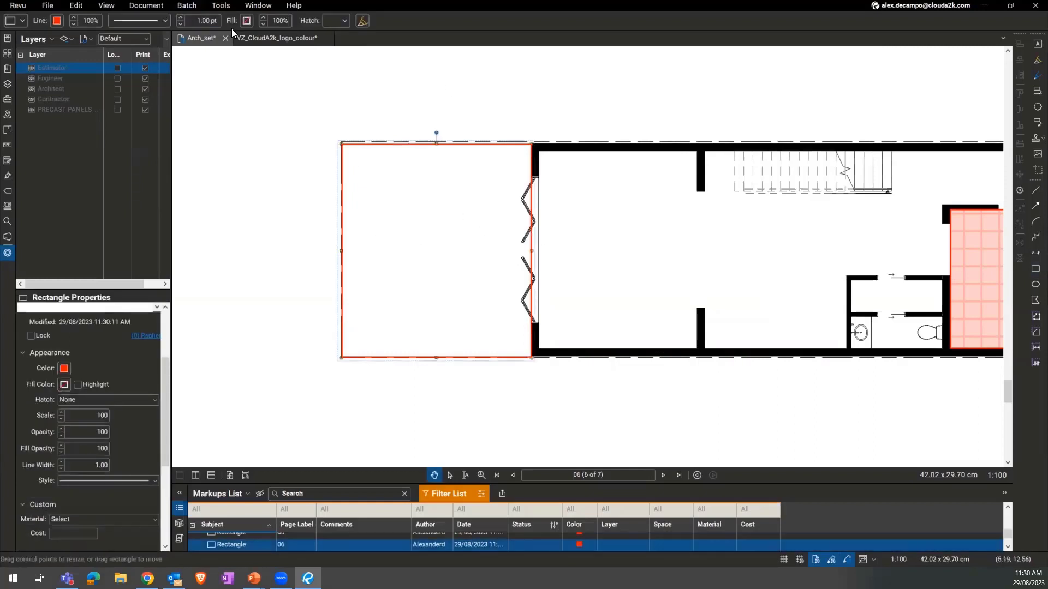
pyautogui.click(243, 21)
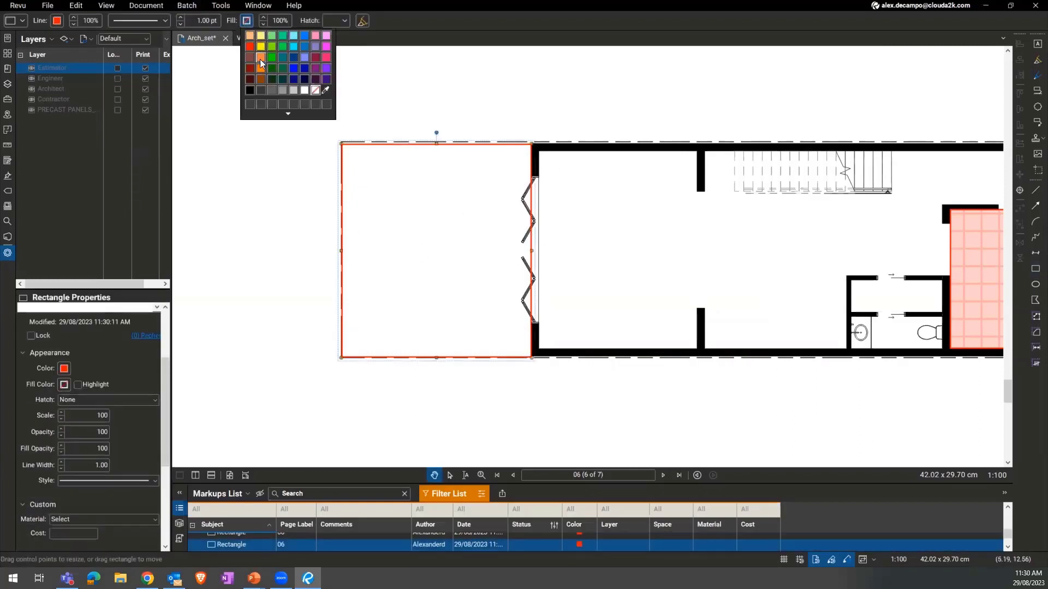
pyautogui.click(267, 89)
pyautogui.click(334, 20)
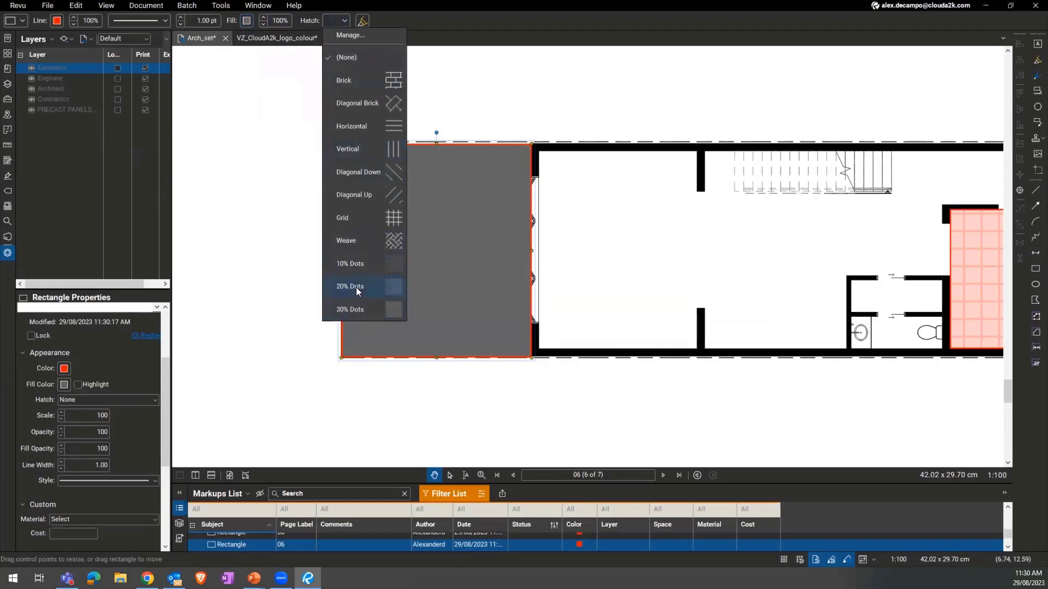
pyautogui.click(356, 288)
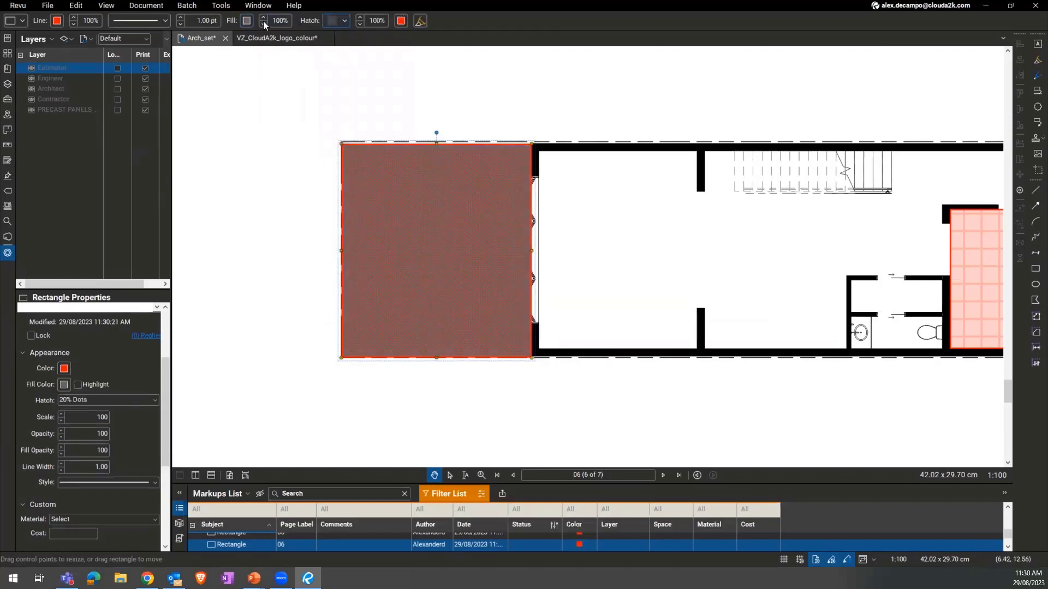
# Set the outdoor area rectangle's hatch colour to black and its hatch scale to 80%.
pyautogui.click(401, 20)
pyautogui.click(401, 96)
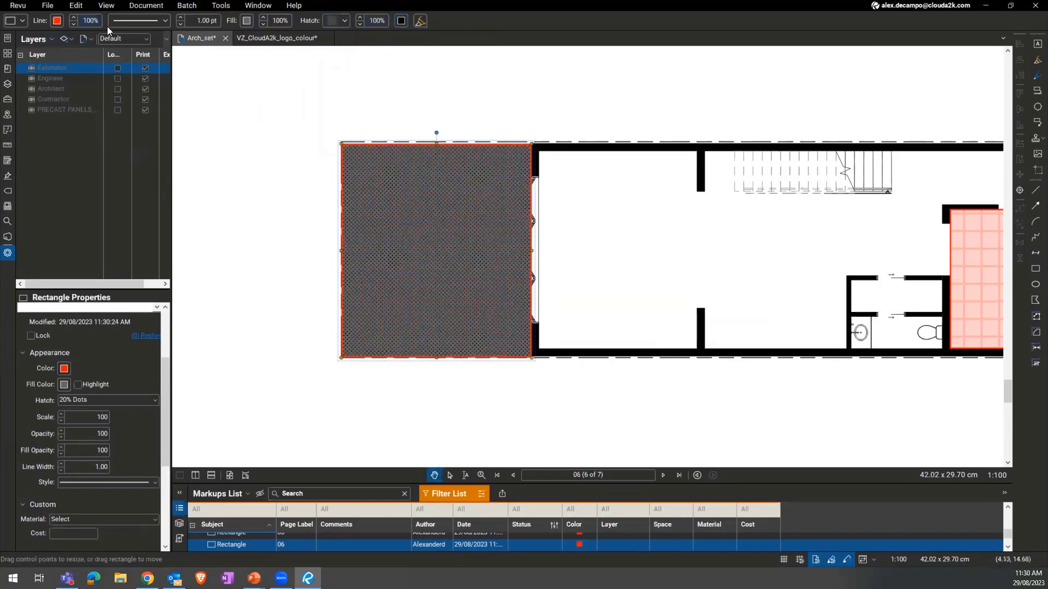
pyautogui.click(358, 24)
pyautogui.click(358, 24)
pyautogui.click(358, 24)
pyautogui.click(357, 24)
pyautogui.click(357, 24)
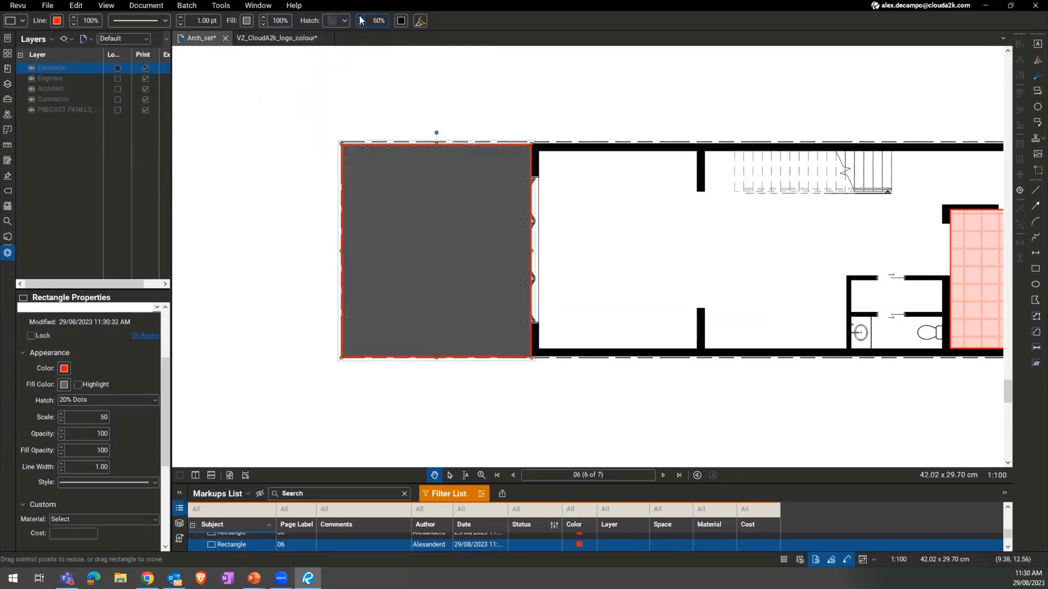
# Try a 50% fill opacity on the outdoor rectangle and toggle its highlight effect on and off over the folding doors.
pyautogui.click(264, 24)
pyautogui.click(263, 24)
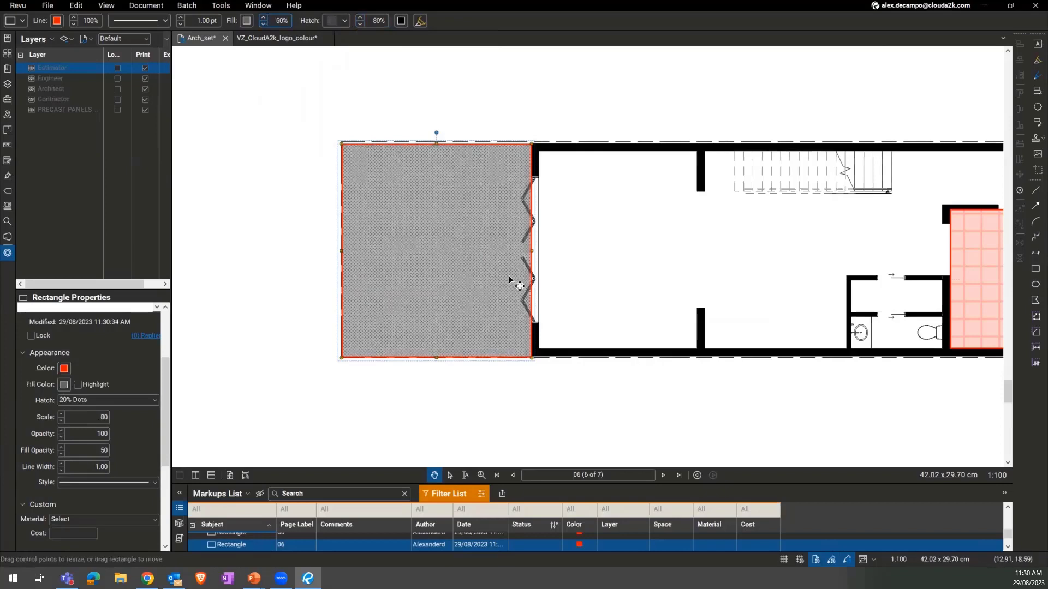
pyautogui.click(561, 285)
pyautogui.click(502, 227)
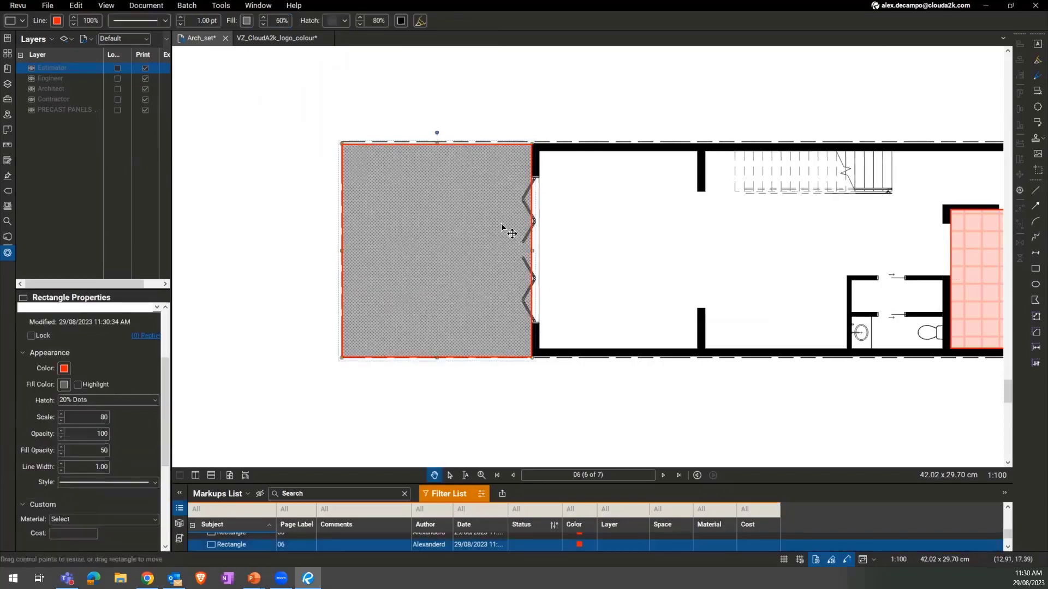
pyautogui.click(420, 22)
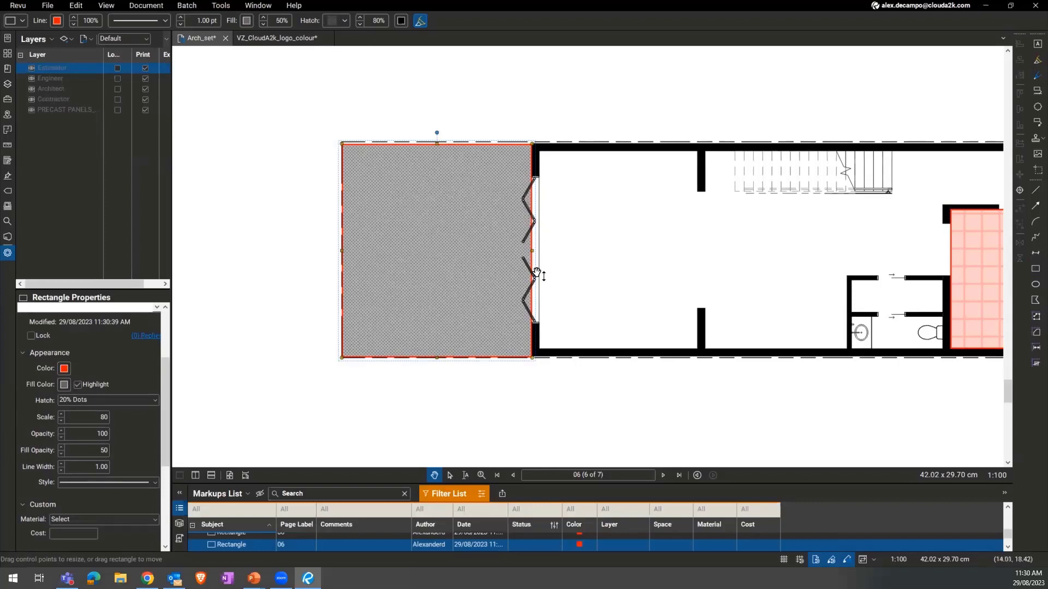
pyautogui.click(419, 22)
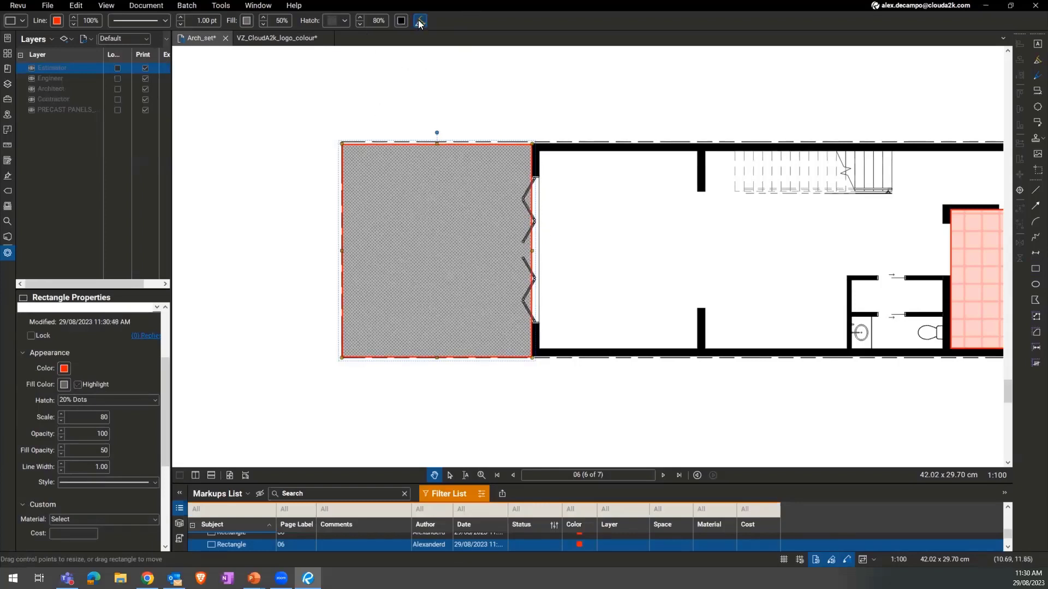
pyautogui.click(419, 21)
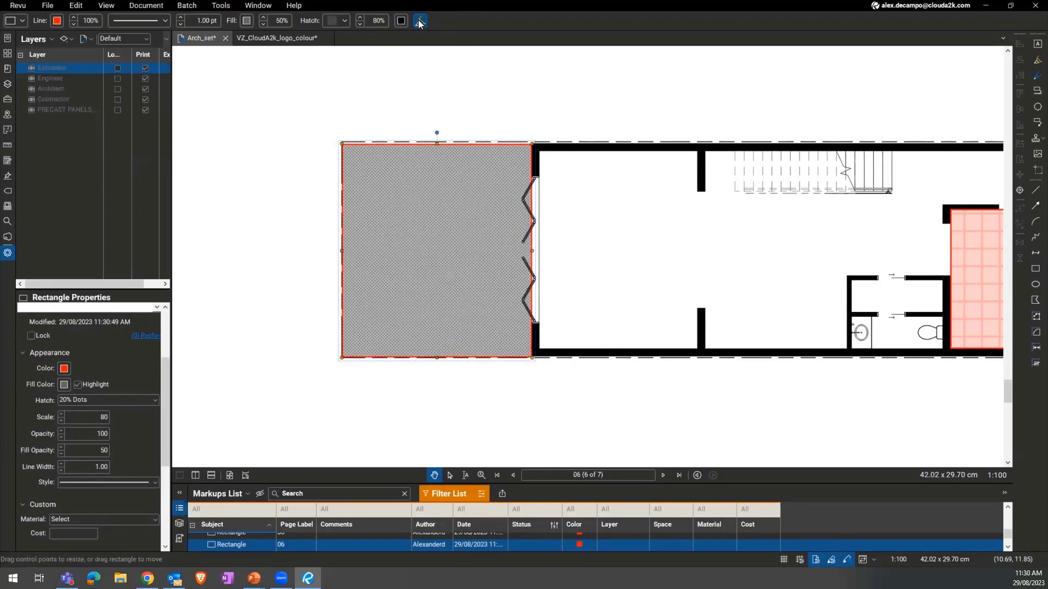
# Set the outdoor rectangle's fill opacity to 100% and turn on its highlight effect.
pyautogui.click(262, 18)
pyautogui.click(262, 18)
pyautogui.click(262, 18)
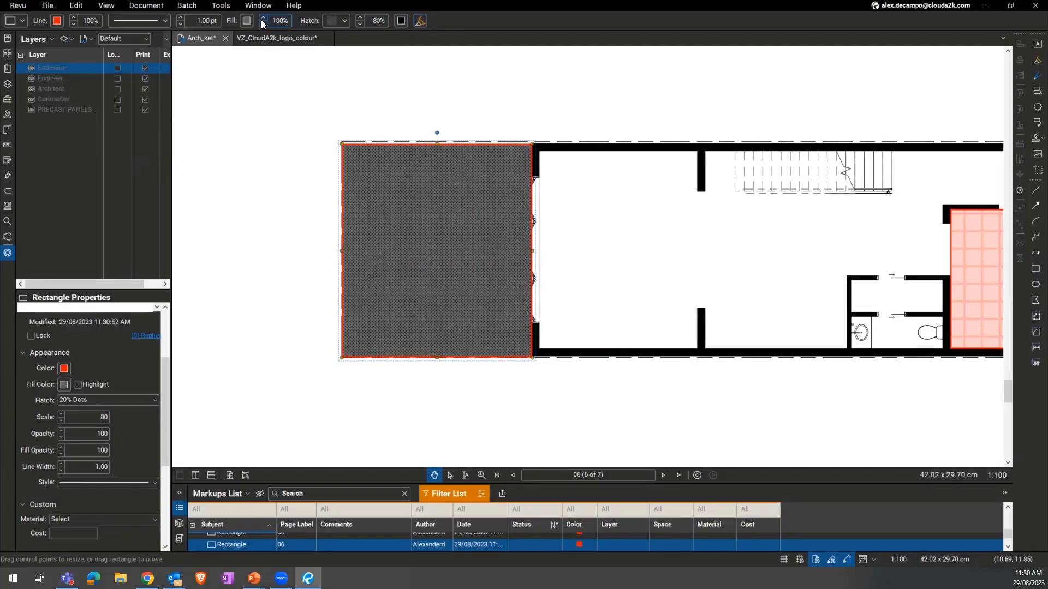
pyautogui.click(420, 22)
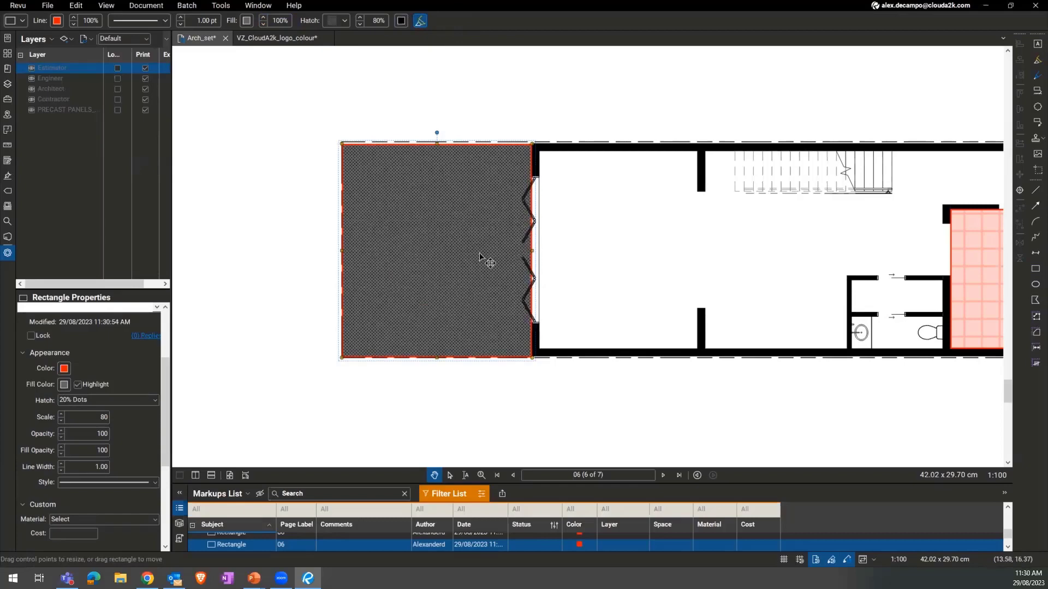
pyautogui.click(263, 219)
pyautogui.click(406, 226)
# Create a new hatch pattern set titled Concrete.
pyautogui.click(338, 23)
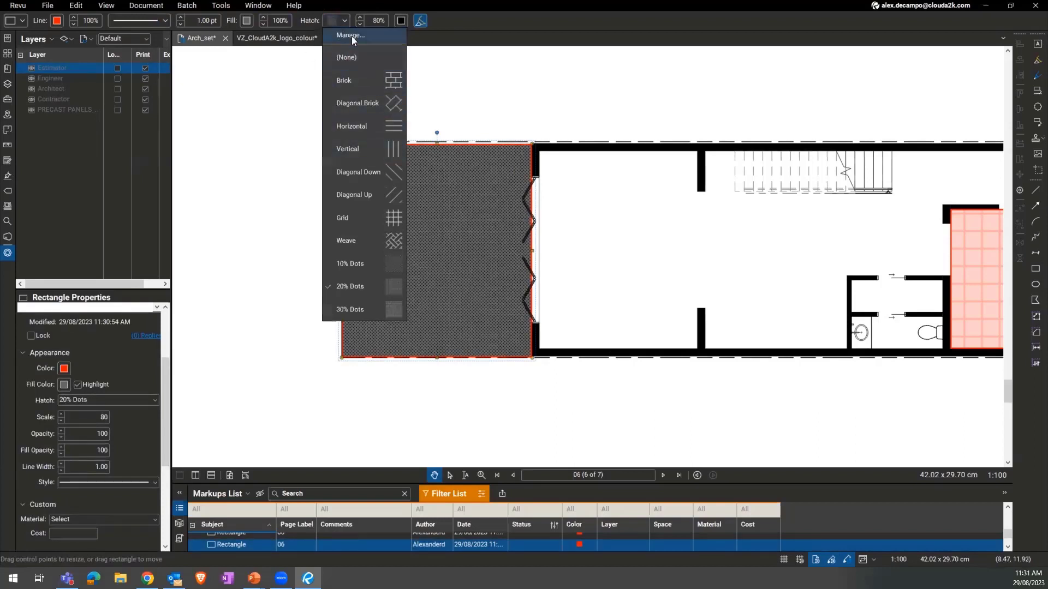
pyautogui.click(351, 36)
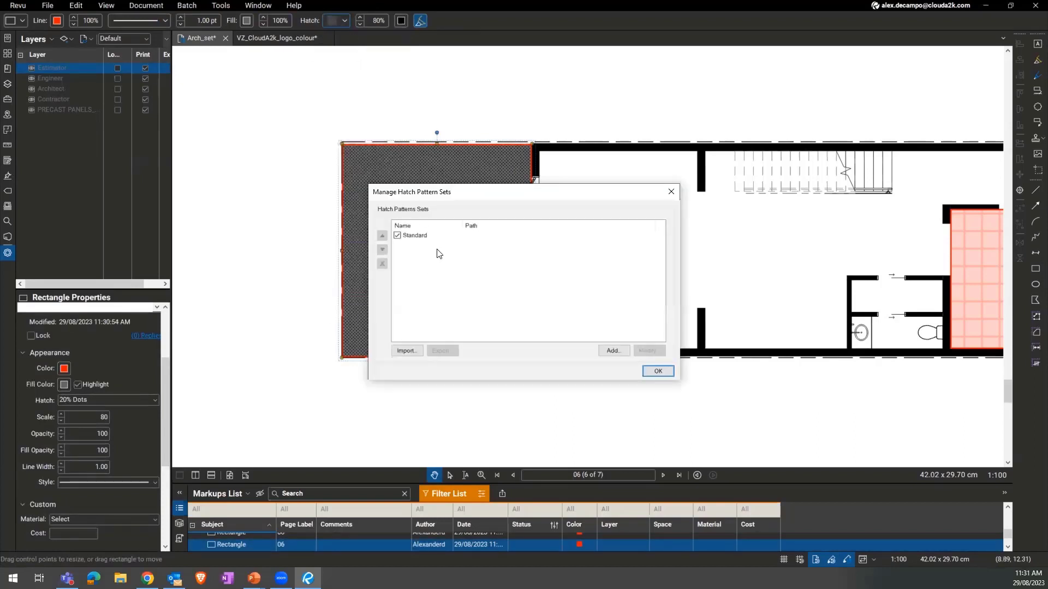
pyautogui.click(607, 350)
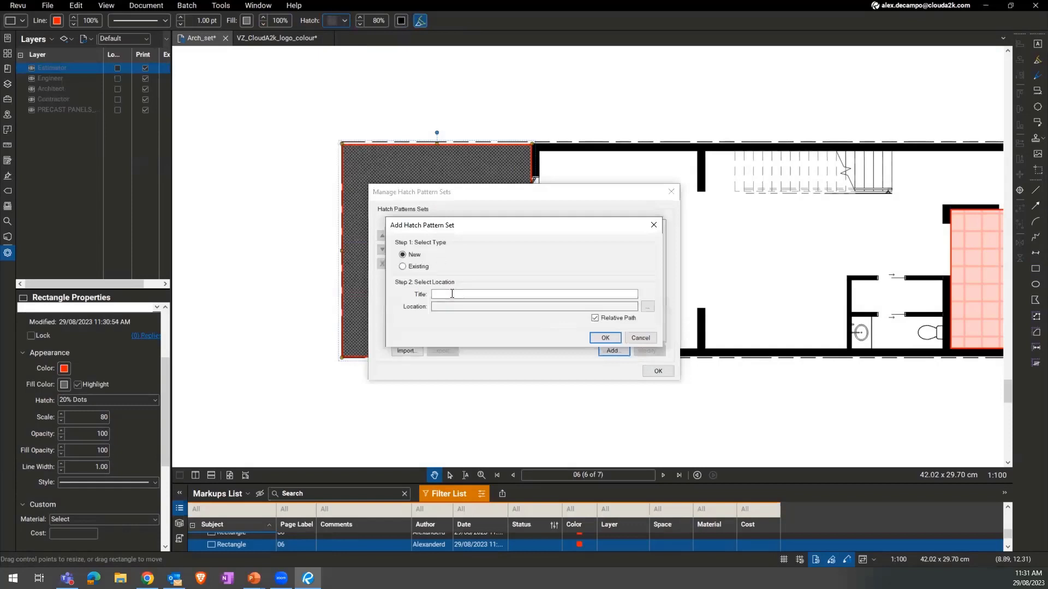
pyautogui.write('Concrete')
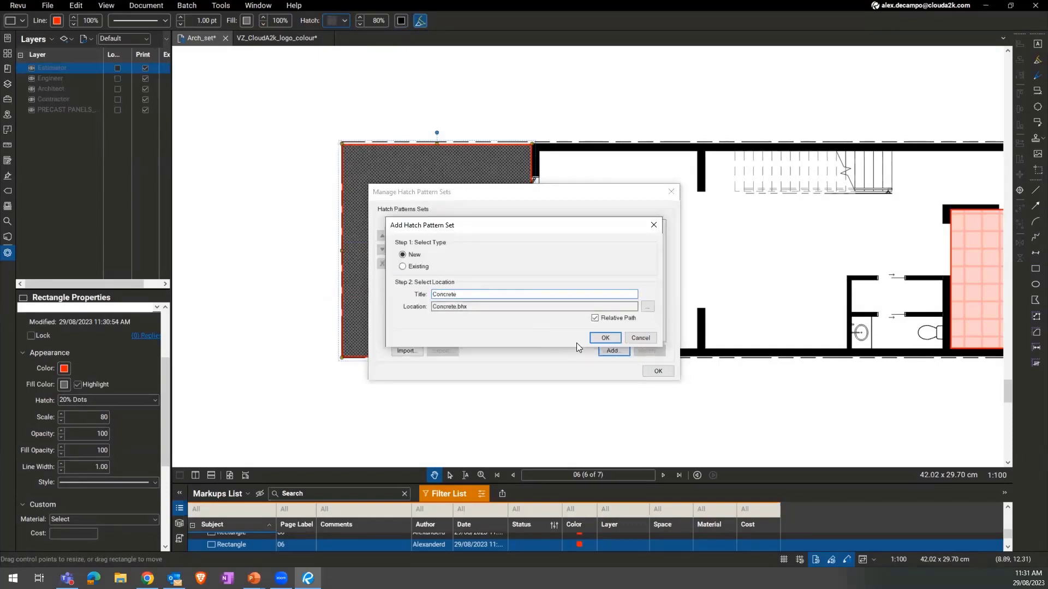
pyautogui.click(599, 338)
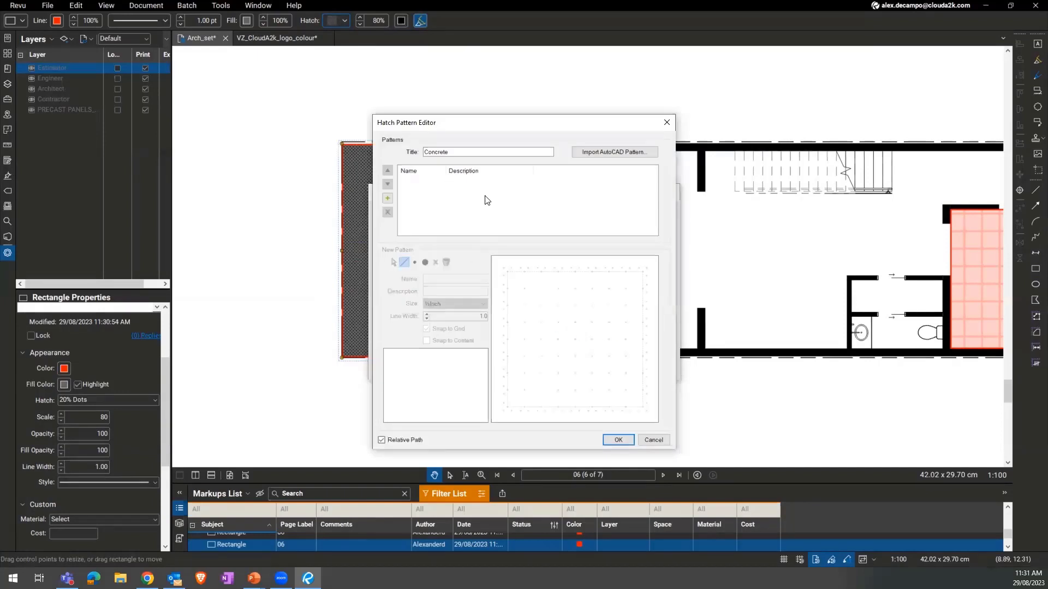
# Add a new hatch pattern named "concrete type 1" to the Concrete set.
pyautogui.click(387, 199)
pyautogui.write('concrete type 1')
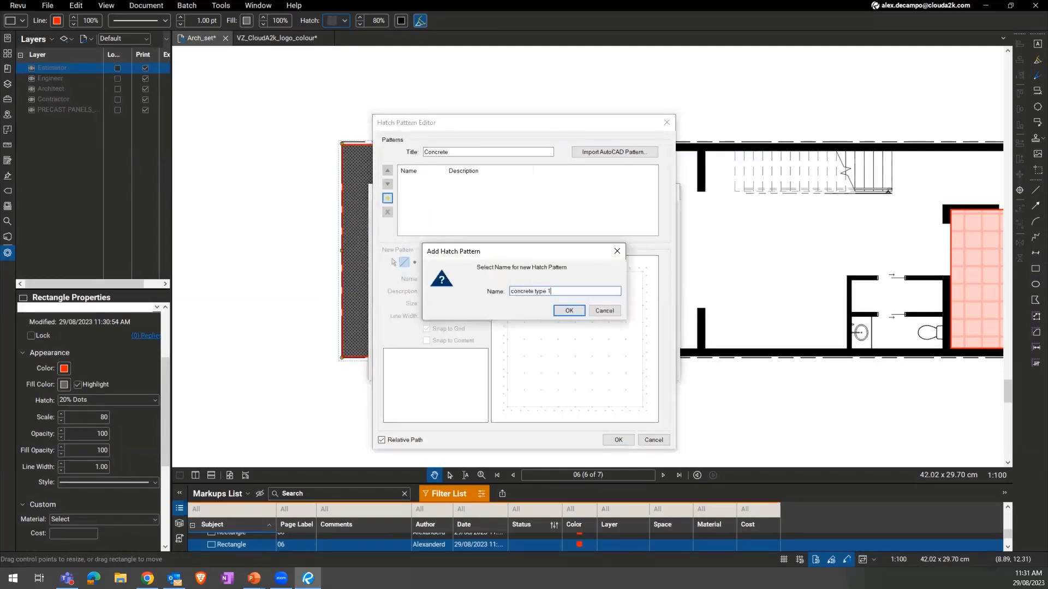
pyautogui.press('Return')
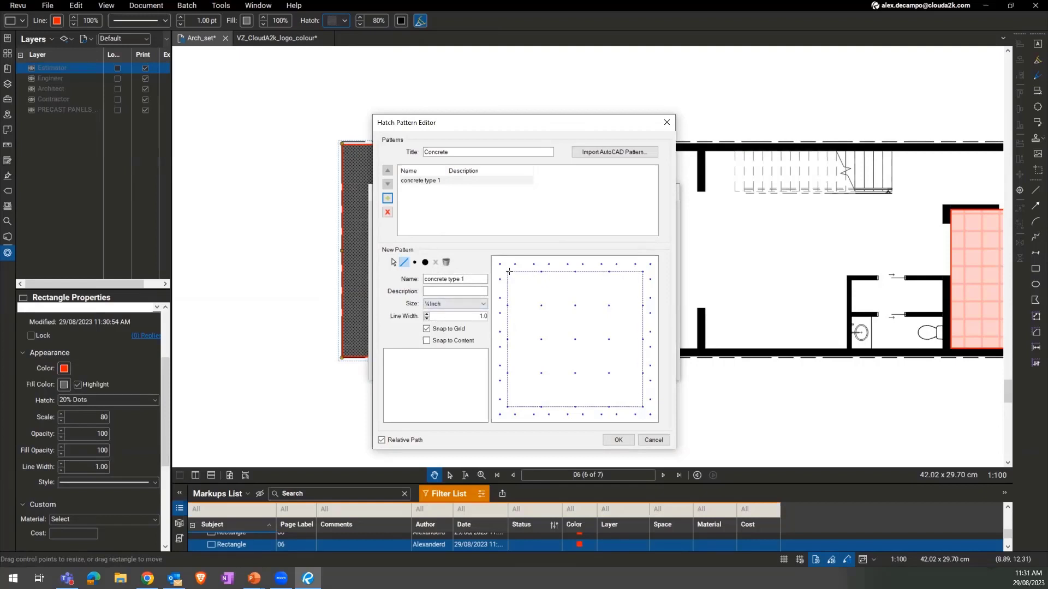
pyautogui.moveTo(501, 399)
pyautogui.mouseDown()
pyautogui.moveTo(512, 376)
pyautogui.moveTo(542, 373)
pyautogui.mouseUp()
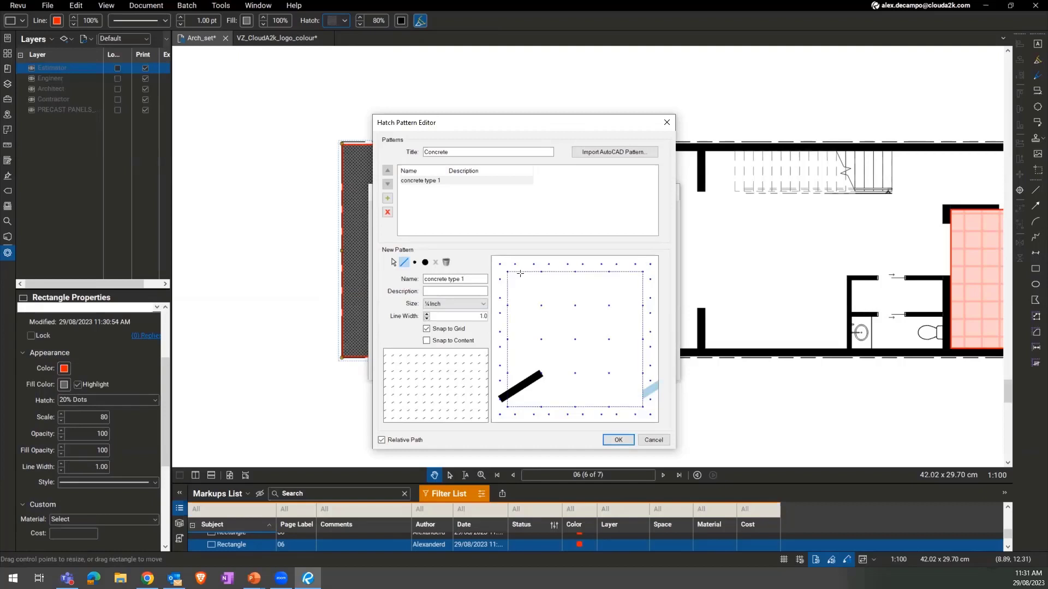
pyautogui.moveTo(540, 272)
pyautogui.mouseDown()
pyautogui.moveTo(545, 264)
pyautogui.moveTo(508, 306)
pyautogui.mouseUp()
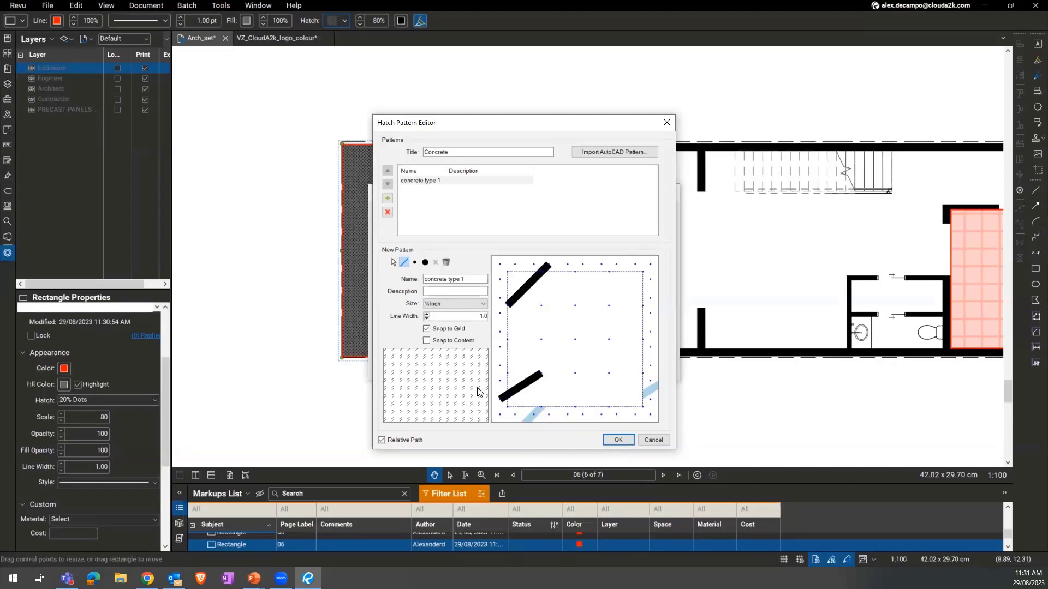
pyautogui.click(448, 265)
# Place three large dots in a triangular arrangement on the concrete type 1 pattern grid.
pyautogui.click(426, 263)
pyautogui.click(575, 305)
pyautogui.click(541, 373)
pyautogui.click(609, 373)
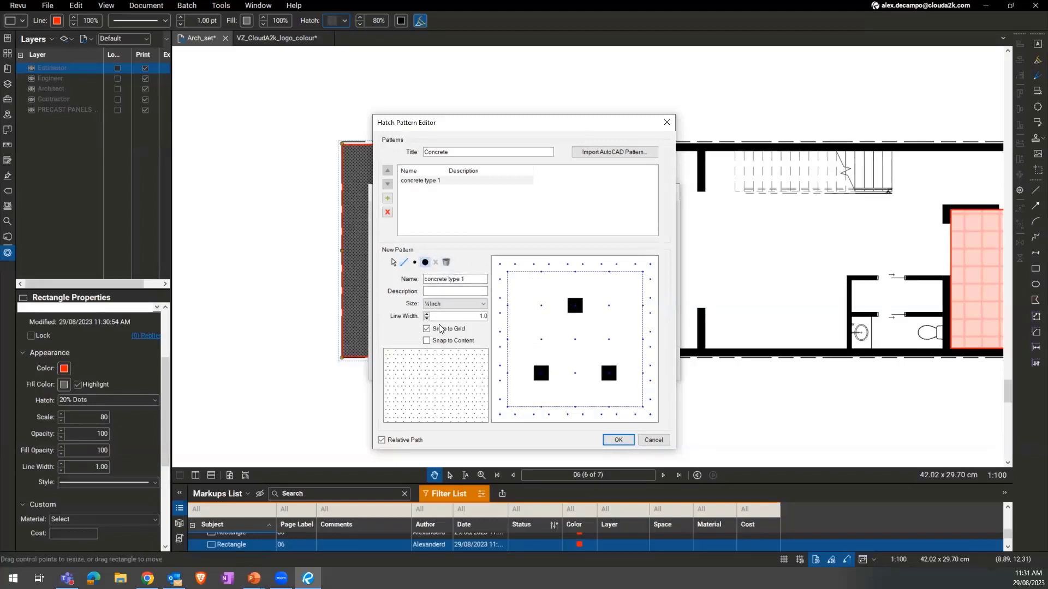
# Turn off Snap to Grid and draw two small angular stone shapes with lines on either side of the upper dot.
pyautogui.click(405, 263)
pyautogui.click(382, 440)
pyautogui.moveTo(525, 335)
pyautogui.mouseDown()
pyautogui.moveTo(538, 314)
pyautogui.moveTo(528, 334)
pyautogui.mouseUp()
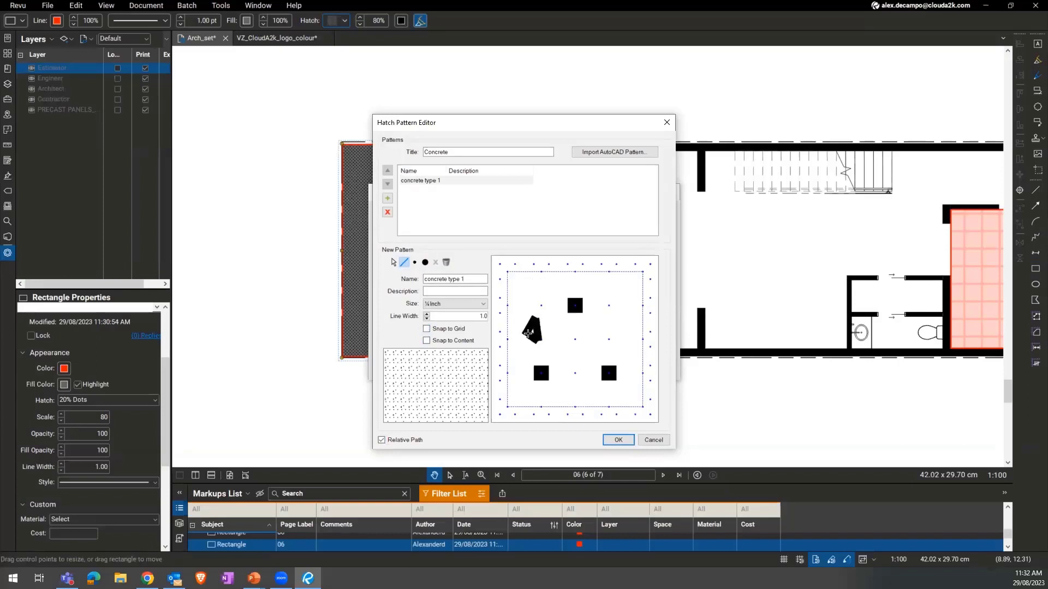
pyautogui.moveTo(617, 323)
pyautogui.mouseDown()
pyautogui.moveTo(628, 305)
pyautogui.moveTo(614, 329)
pyautogui.moveTo(629, 333)
pyautogui.moveTo(628, 311)
pyautogui.mouseUp()
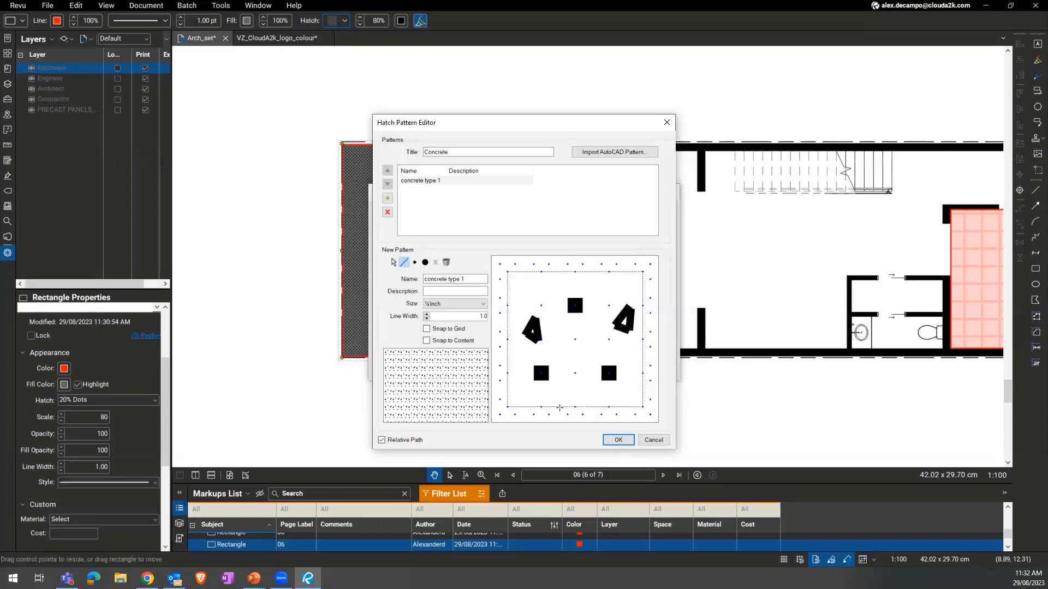
# Save the Concrete pattern set and apply the concrete type 1 hatch to the outdoor area's rectangle.
pyautogui.click(617, 440)
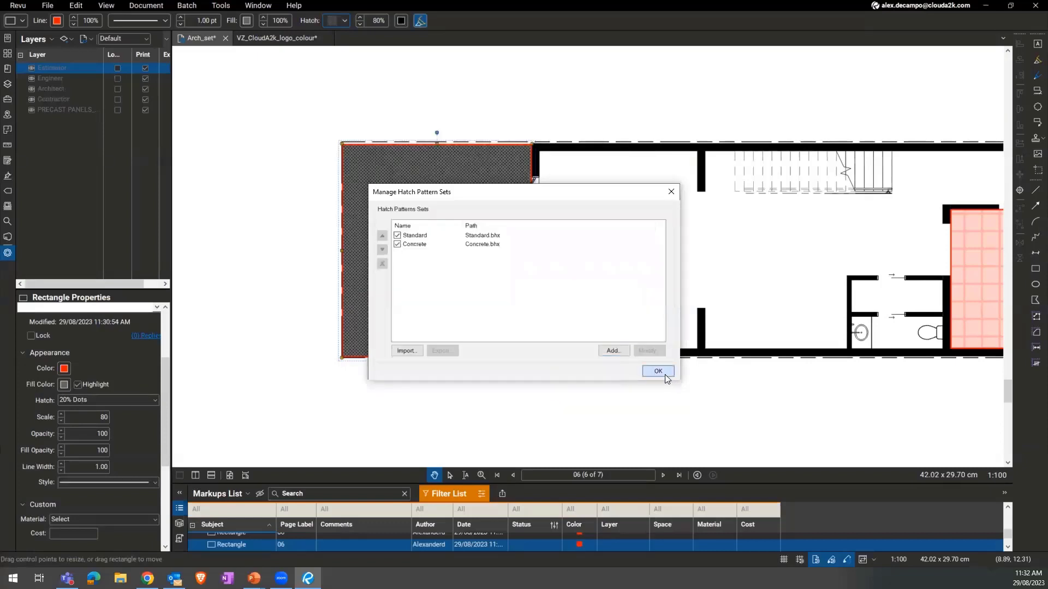
pyautogui.click(658, 372)
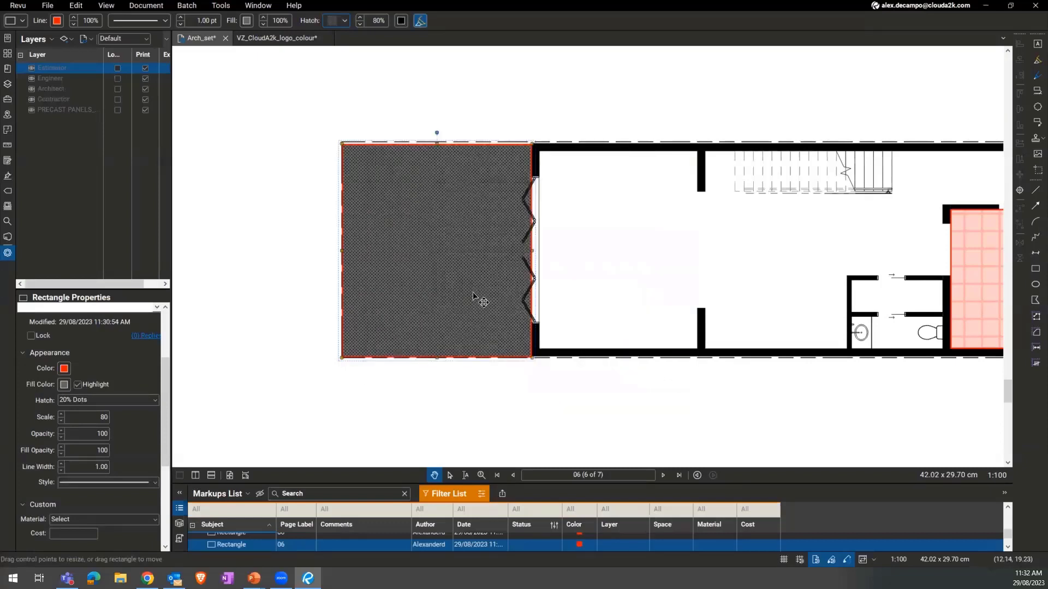
pyautogui.click(341, 22)
pyautogui.click(354, 329)
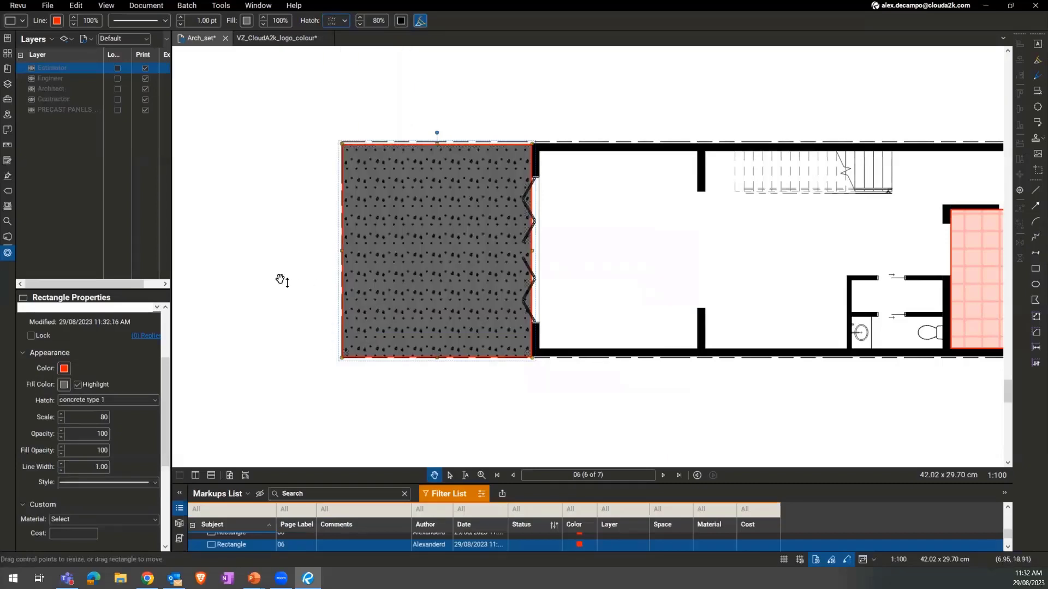
# Examine the concrete hatch in the outdoor area close up and reselect its rectangle.
pyautogui.click(280, 278)
pyautogui.scroll(10, 412, 258)
pyautogui.scroll(-6, 464, 256)
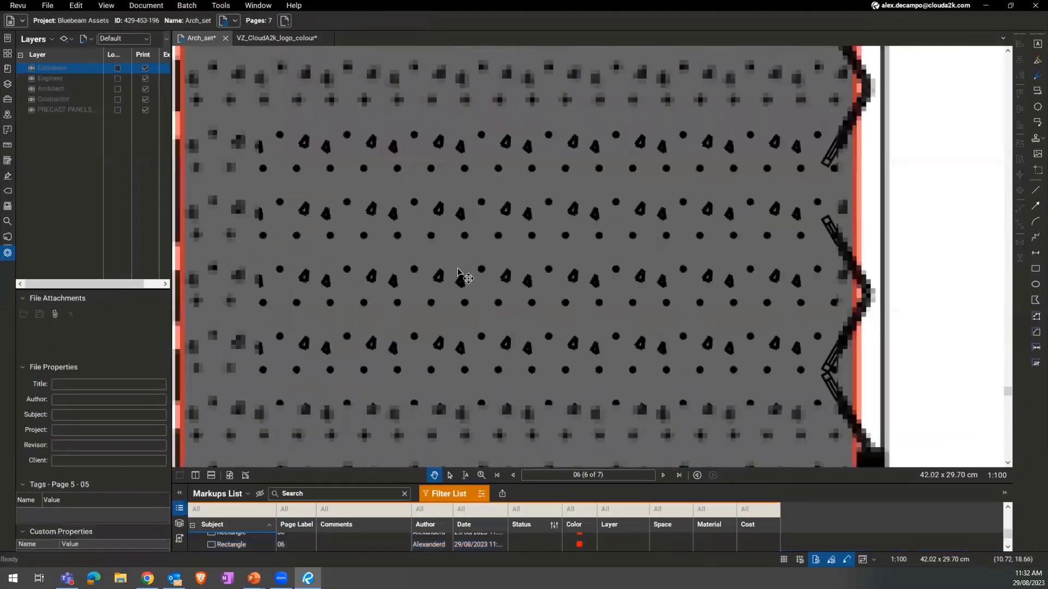
pyautogui.scroll(-1, 456, 262)
pyautogui.moveTo(467, 302); pyautogui.dragTo(476, 320)
pyautogui.scroll(1, 472, 292)
pyautogui.click(470, 290)
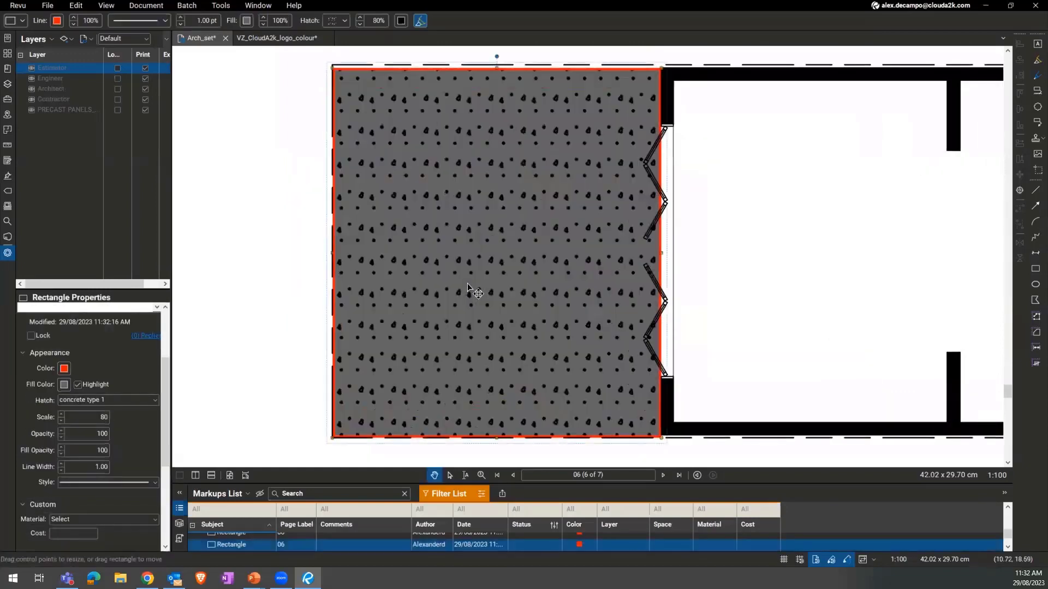
# Open the Concrete set's concrete type 1 pattern for editing and clear all of its drawn content.
pyautogui.click(337, 20)
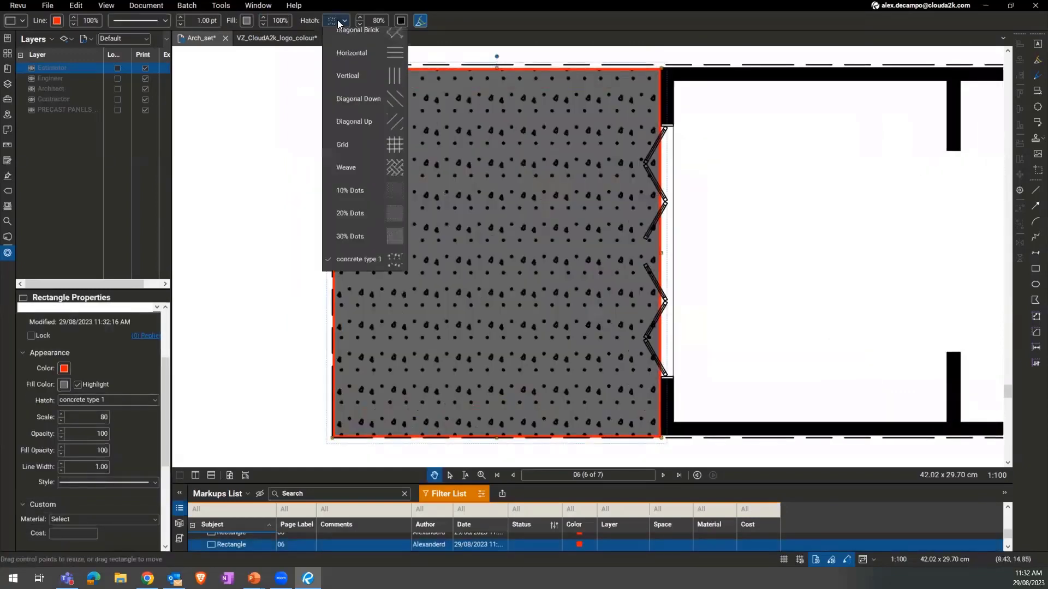
pyautogui.click(349, 44)
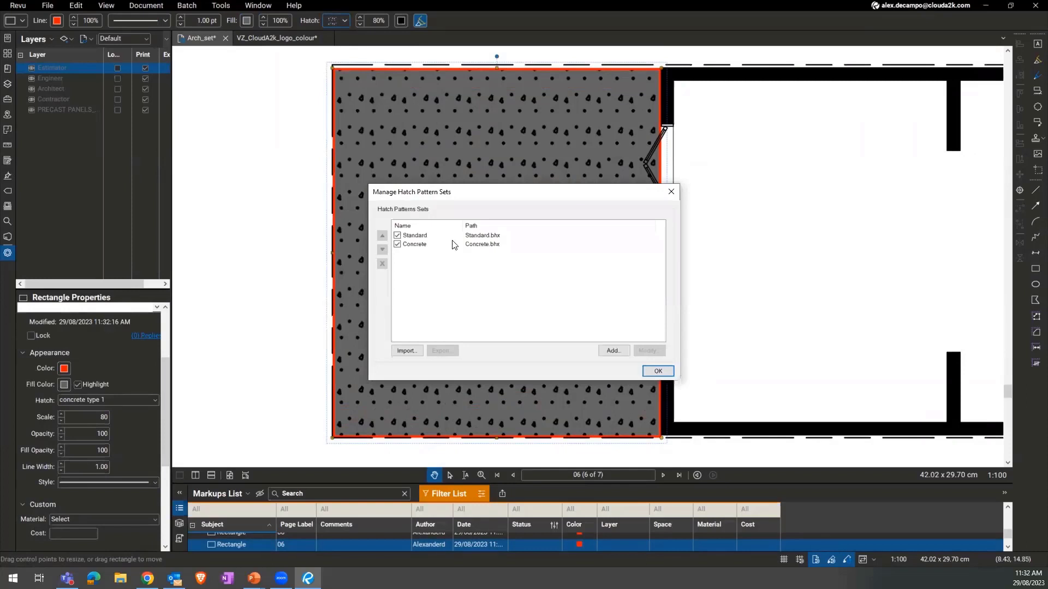
pyautogui.click(415, 244)
pyautogui.click(647, 351)
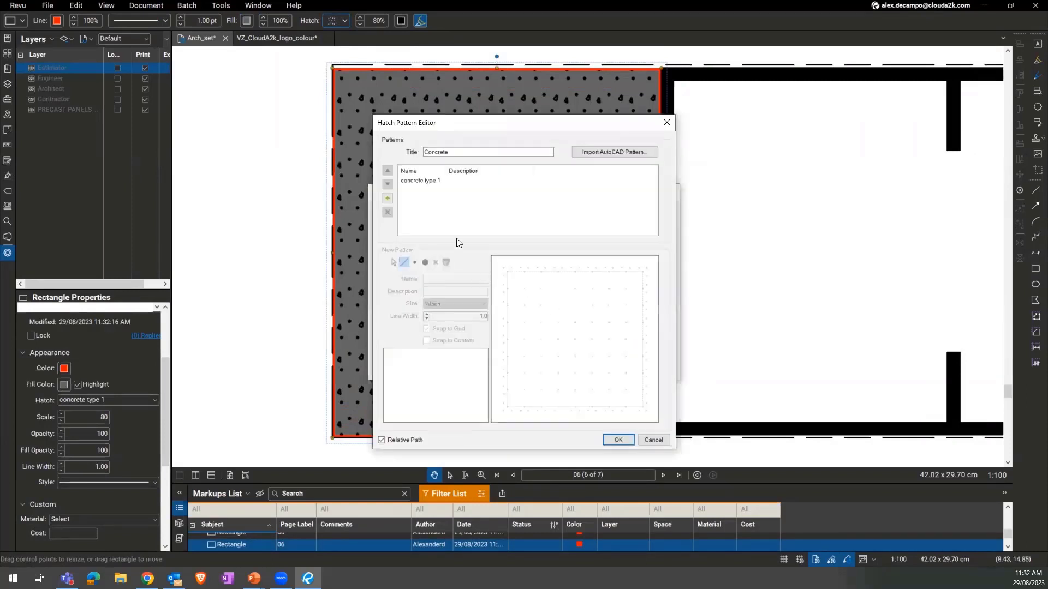
pyautogui.click(429, 181)
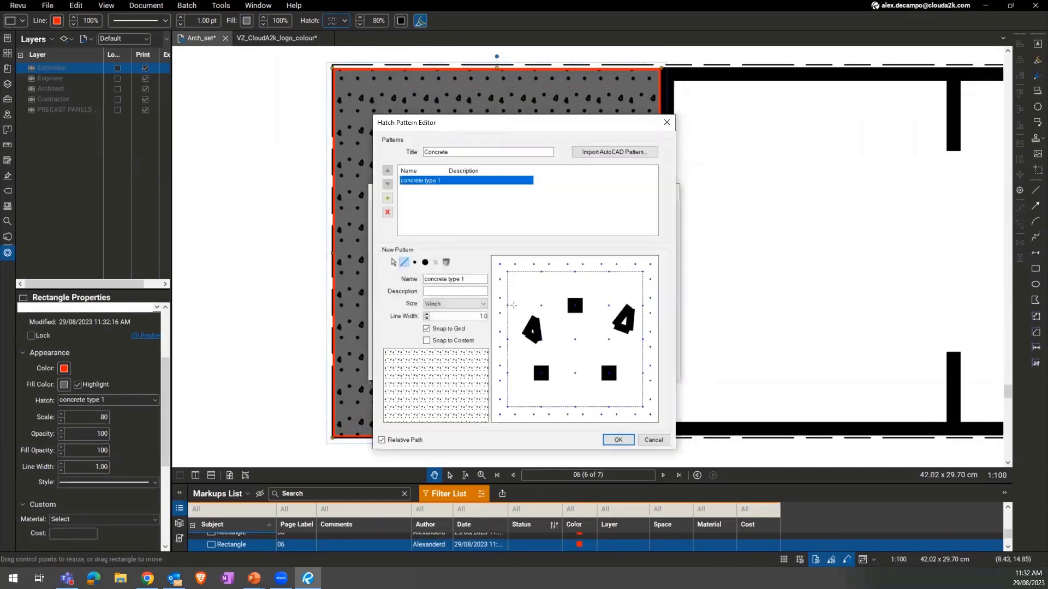
pyautogui.click(446, 262)
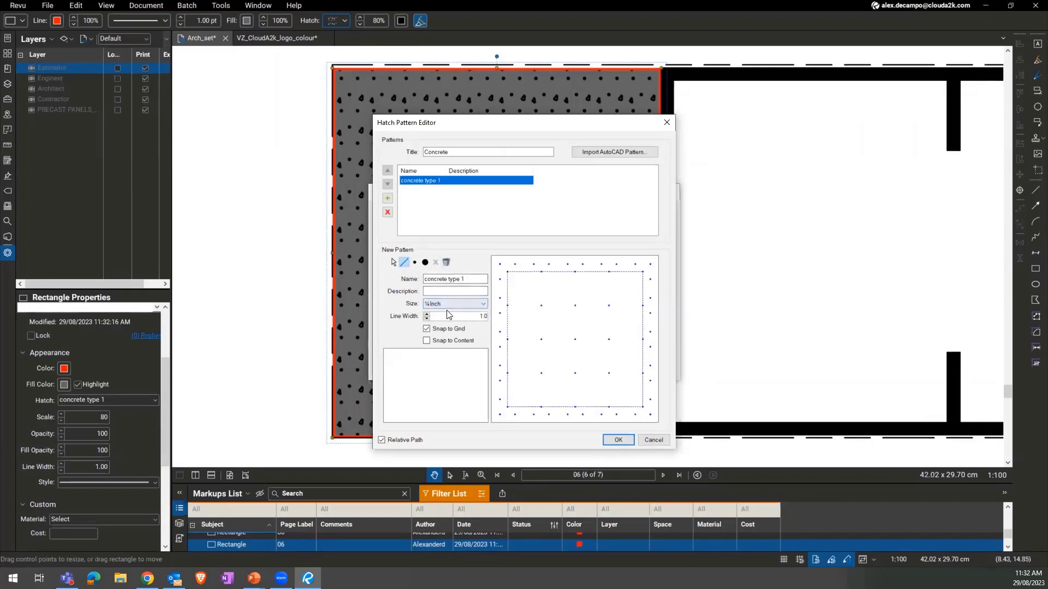
# Set the concrete type 1 pattern size to 1 Inch after trying the ½ Inch grid.
pyautogui.click(436, 304)
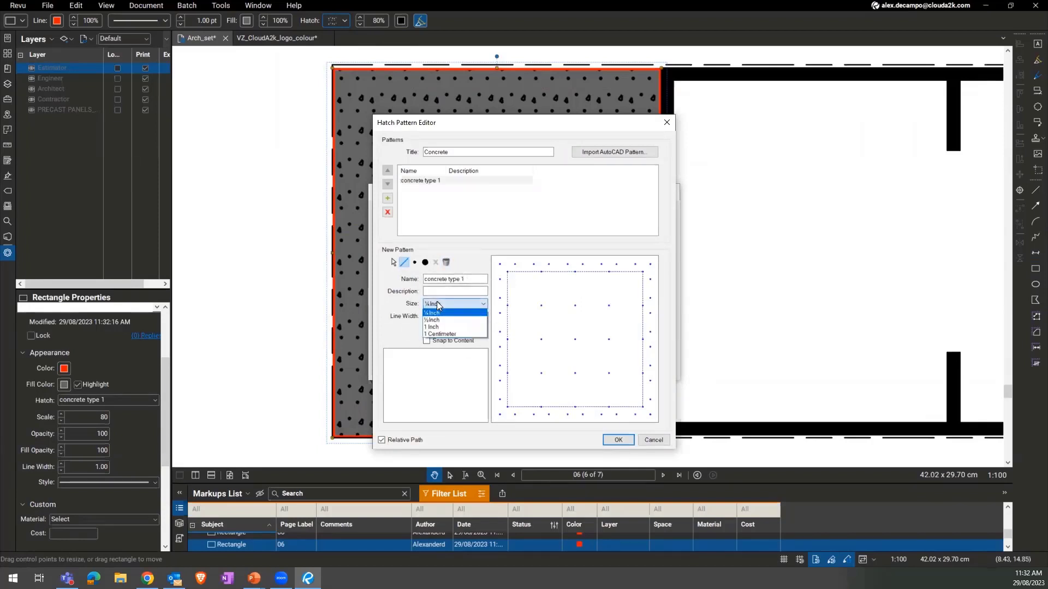
pyautogui.click(450, 330)
pyautogui.click(453, 304)
pyautogui.click(432, 319)
pyautogui.click(453, 303)
pyautogui.click(441, 326)
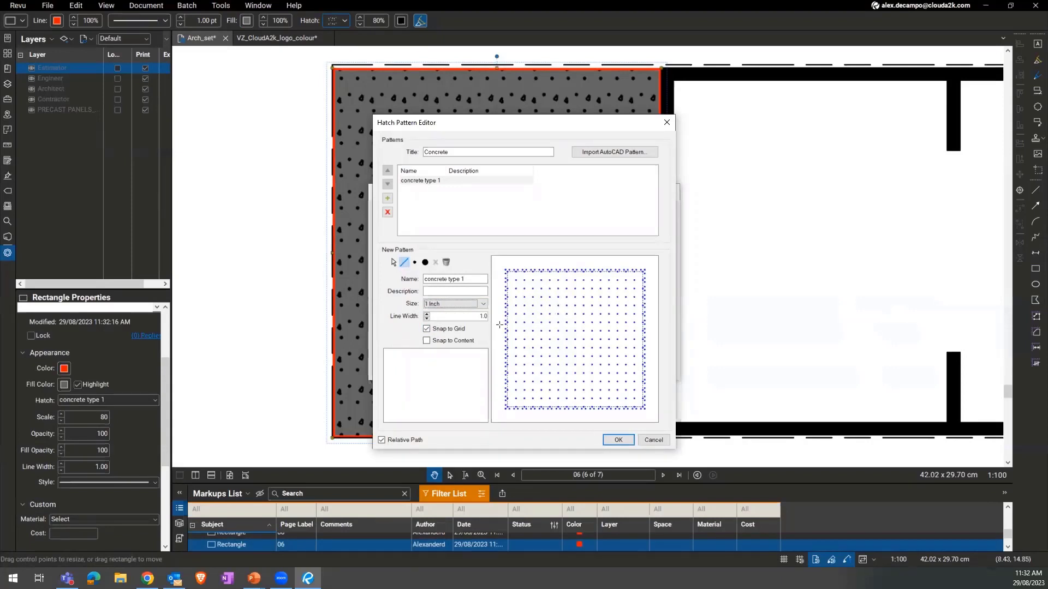
pyautogui.click(415, 263)
pyautogui.click(404, 263)
pyautogui.moveTo(550, 322); pyautogui.dragTo(519, 291)
pyautogui.press('Escape')
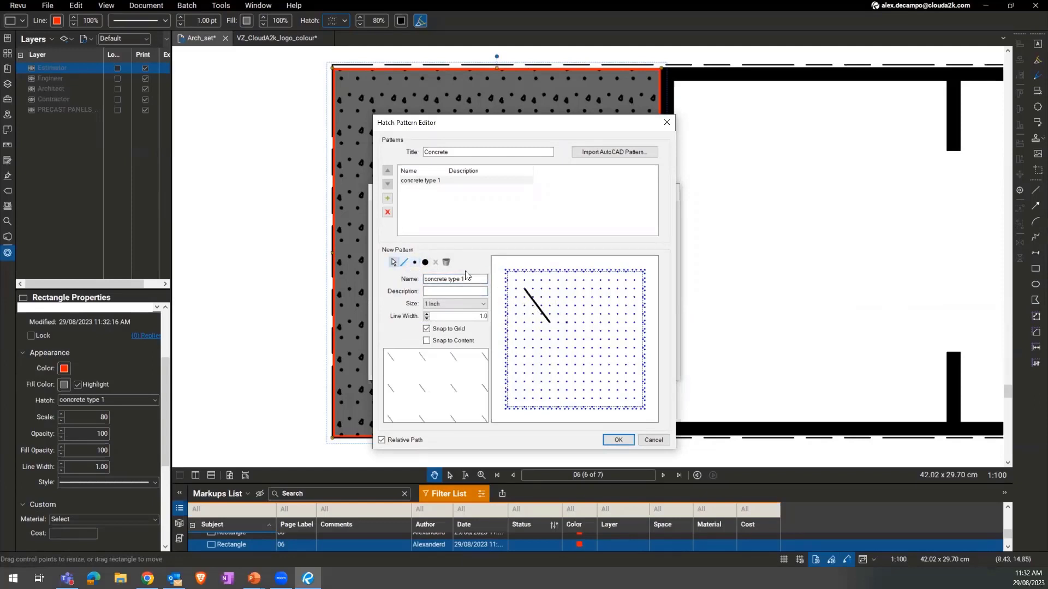
pyautogui.click(446, 263)
# Draw six small triangles and scatter nine dots across the concrete type 1 pattern, and save the changed Concrete set.
pyautogui.click(404, 263)
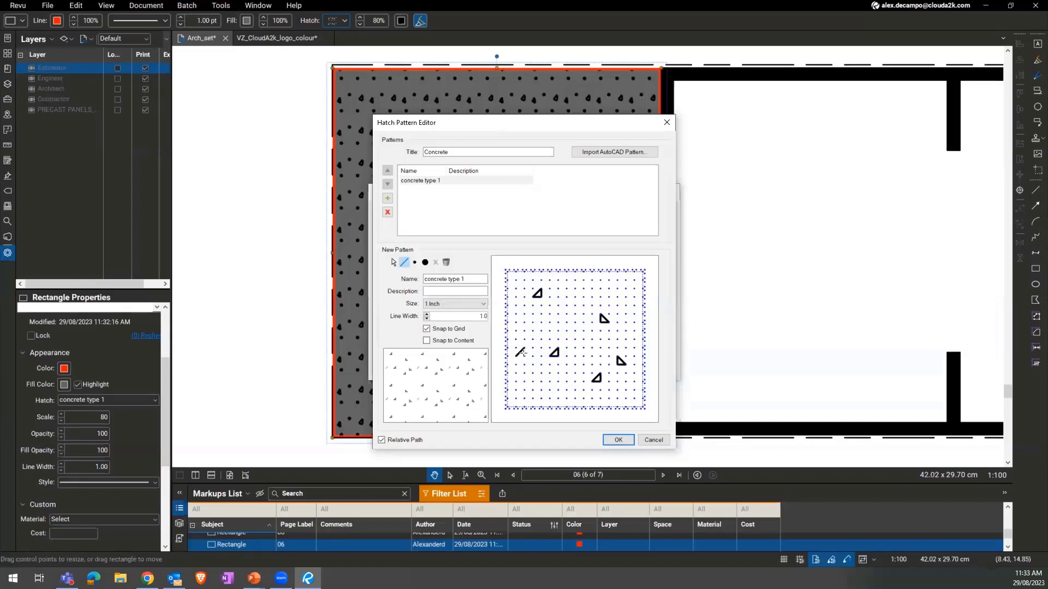
pyautogui.click(425, 262)
pyautogui.click(541, 314)
pyautogui.click(583, 289)
pyautogui.click(614, 441)
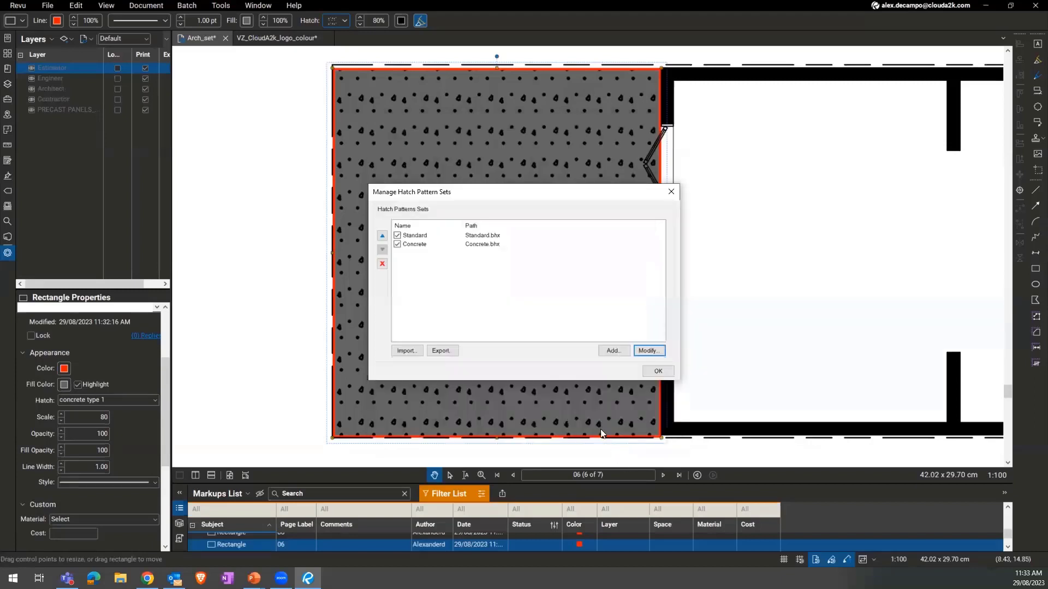
pyautogui.click(657, 371)
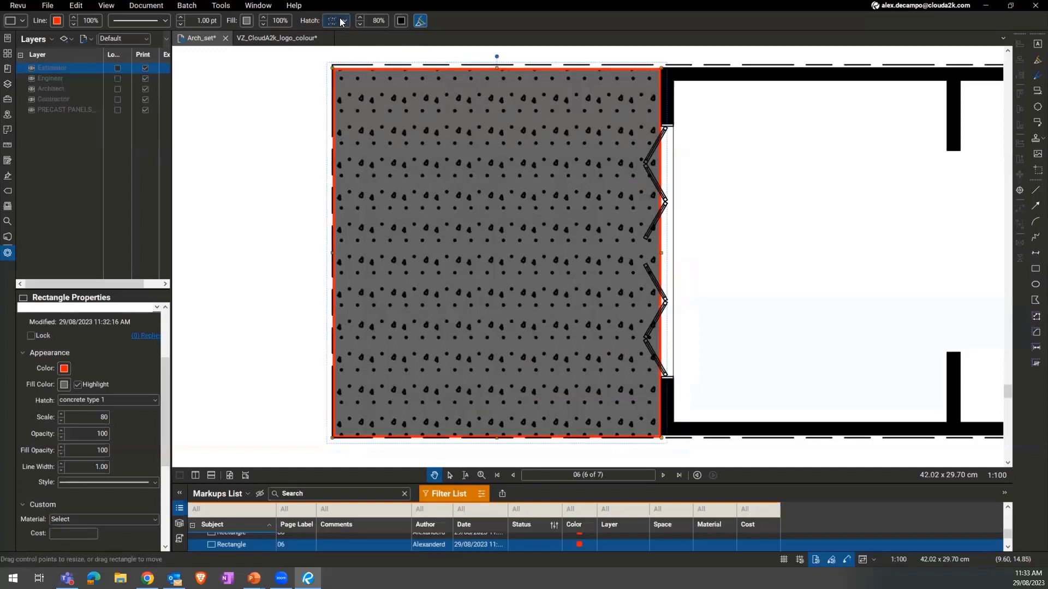
# Reapply the concrete type 1 hatch to the outdoor area's rectangle by switching to another hatch and back.
pyautogui.click(342, 22)
pyautogui.click(353, 126)
pyautogui.click(342, 22)
pyautogui.click(353, 330)
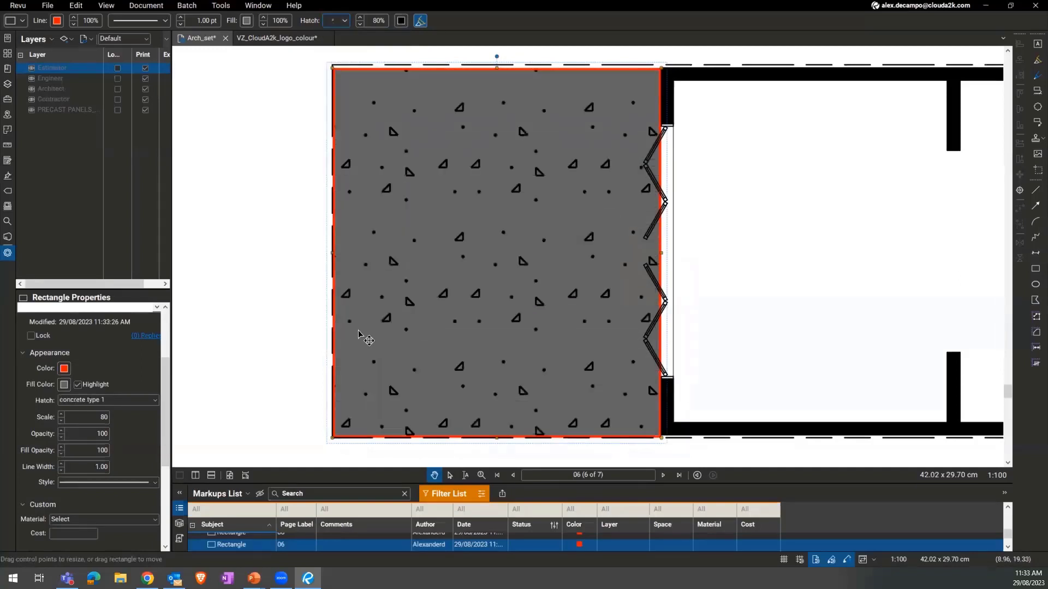
pyautogui.click(314, 289)
pyautogui.scroll(-3, 313, 290)
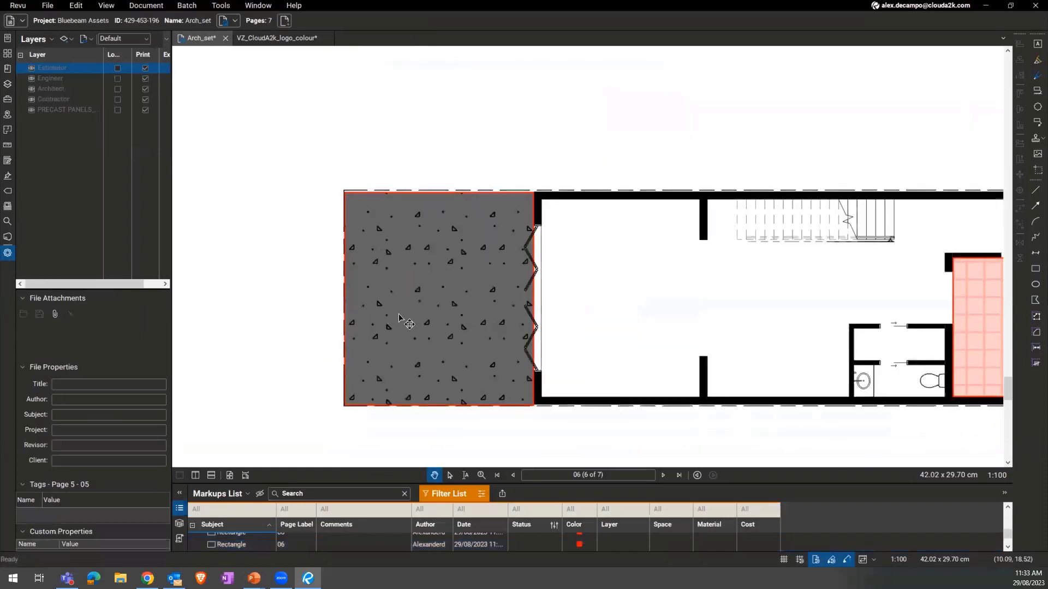
# Change the fill colour of the outdoor area's rectangle to light grey.
pyautogui.click(401, 322)
pyautogui.scroll(1, 386, 303)
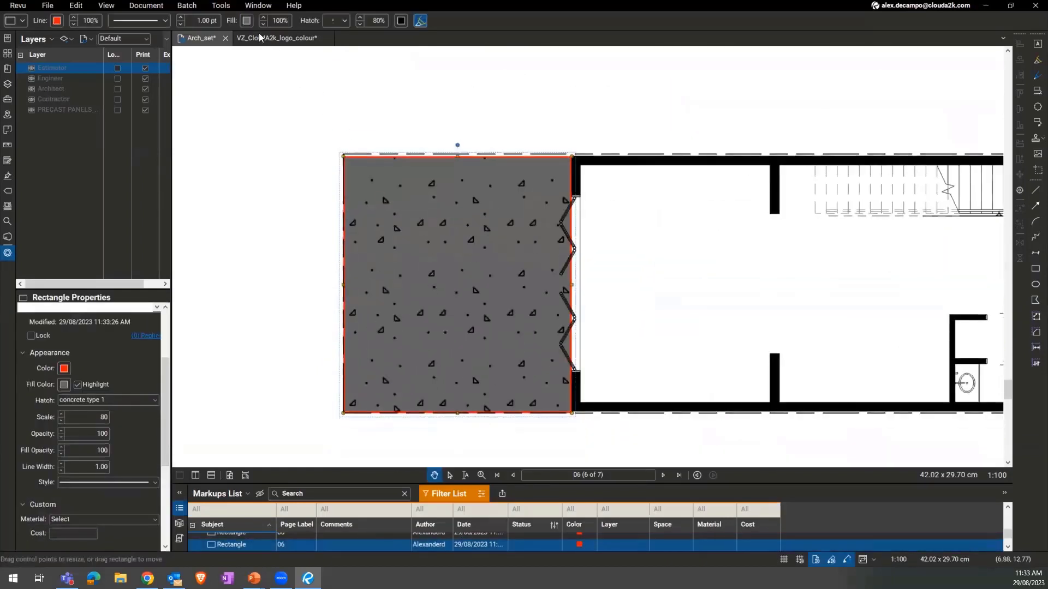
pyautogui.click(248, 21)
pyautogui.click(295, 92)
pyautogui.moveTo(297, 275); pyautogui.dragTo(283, 234)
pyautogui.click(386, 255)
pyautogui.click(276, 224)
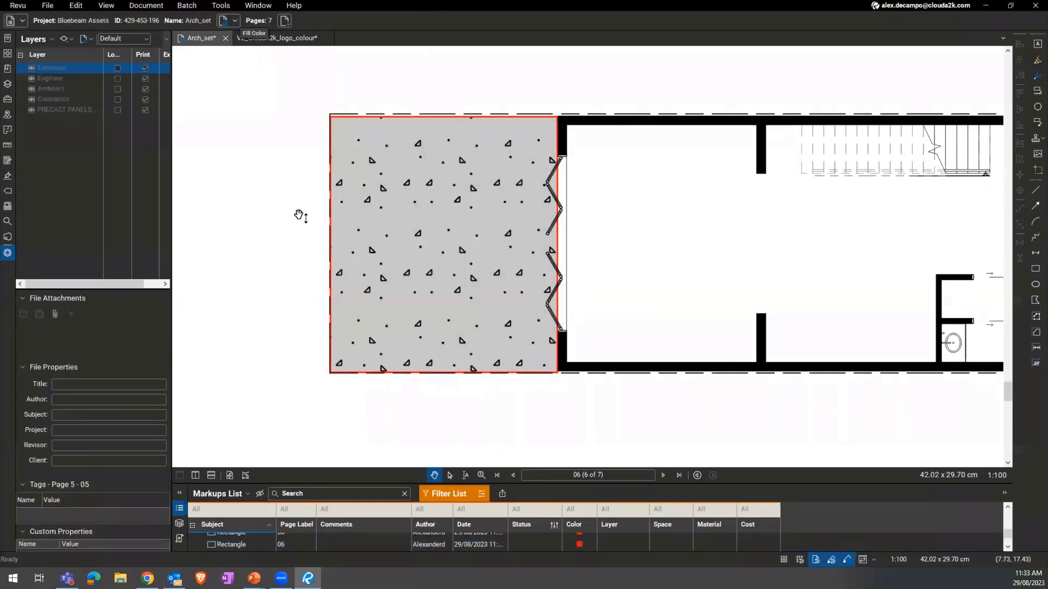
# Import the AutoCAD pattern HTREEP1S from the Desktop into the Concrete hatch pattern set and save the set.
pyautogui.click(372, 234)
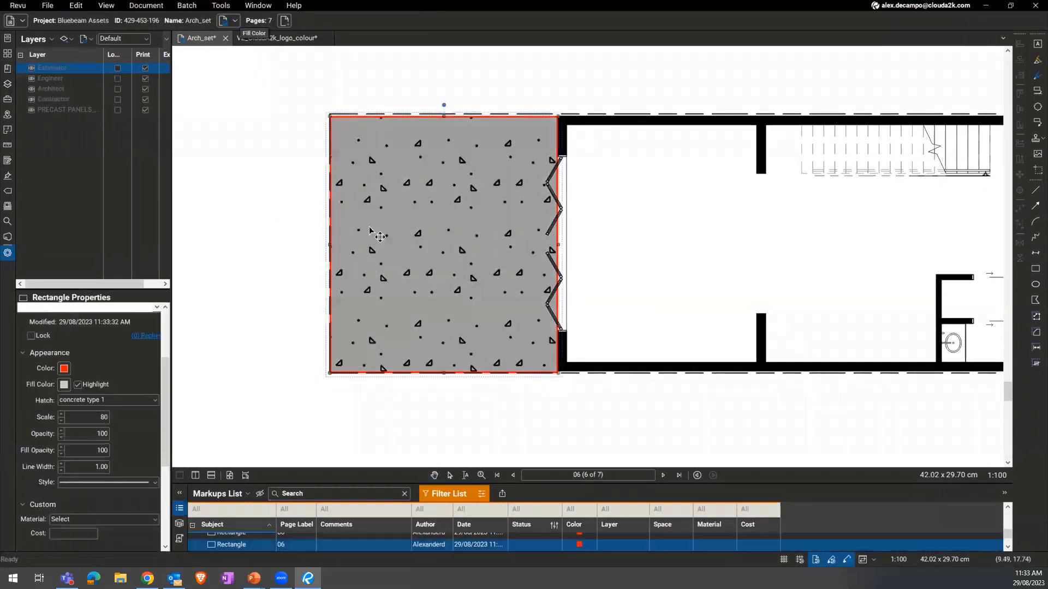
pyautogui.click(332, 22)
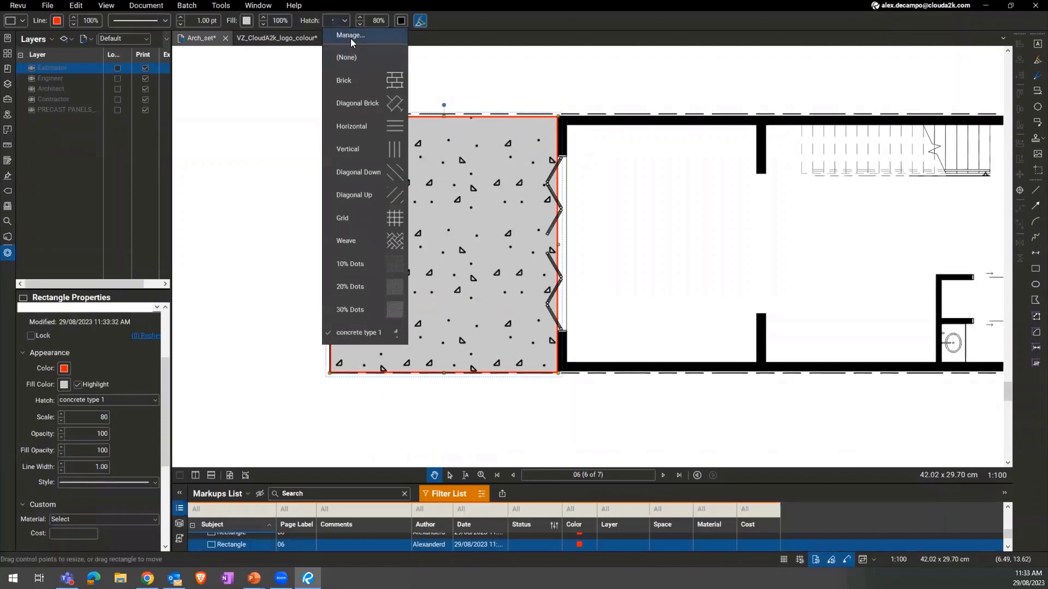
pyautogui.click(352, 37)
pyautogui.click(447, 245)
pyautogui.click(644, 351)
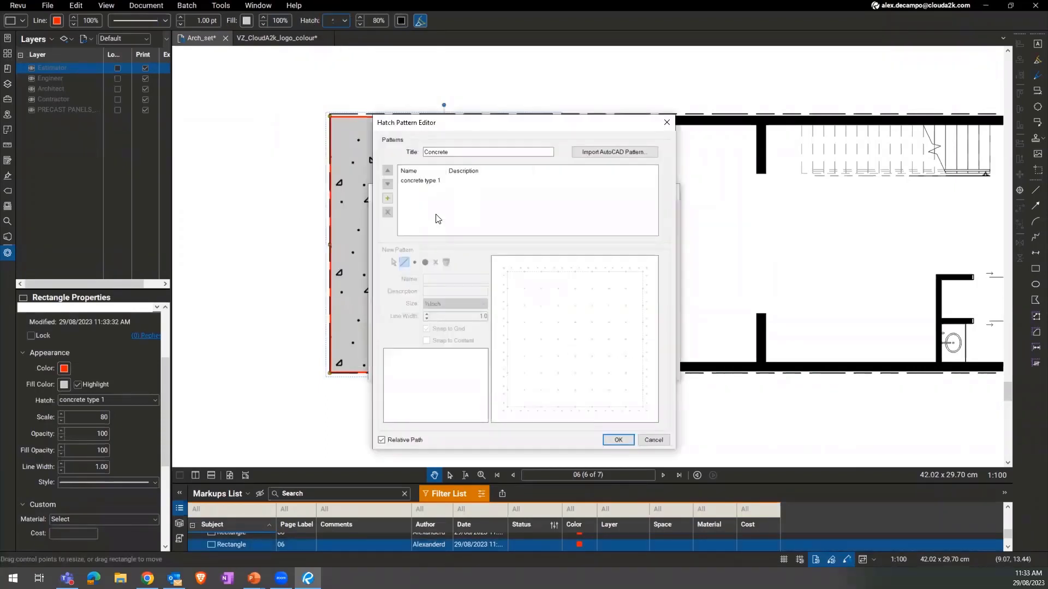
pyautogui.click(437, 182)
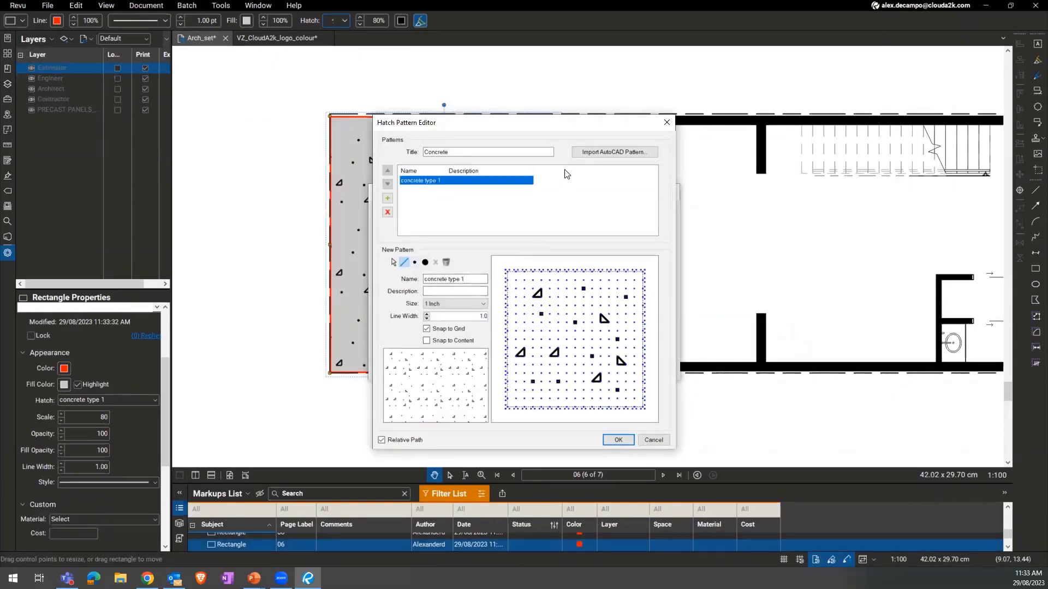
pyautogui.click(596, 153)
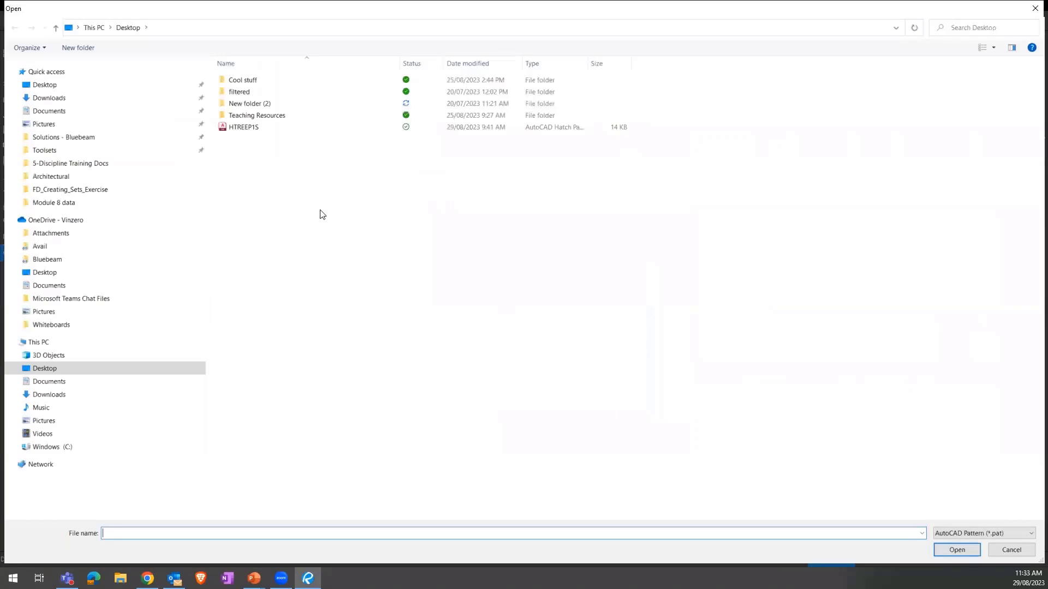
pyautogui.click(236, 130)
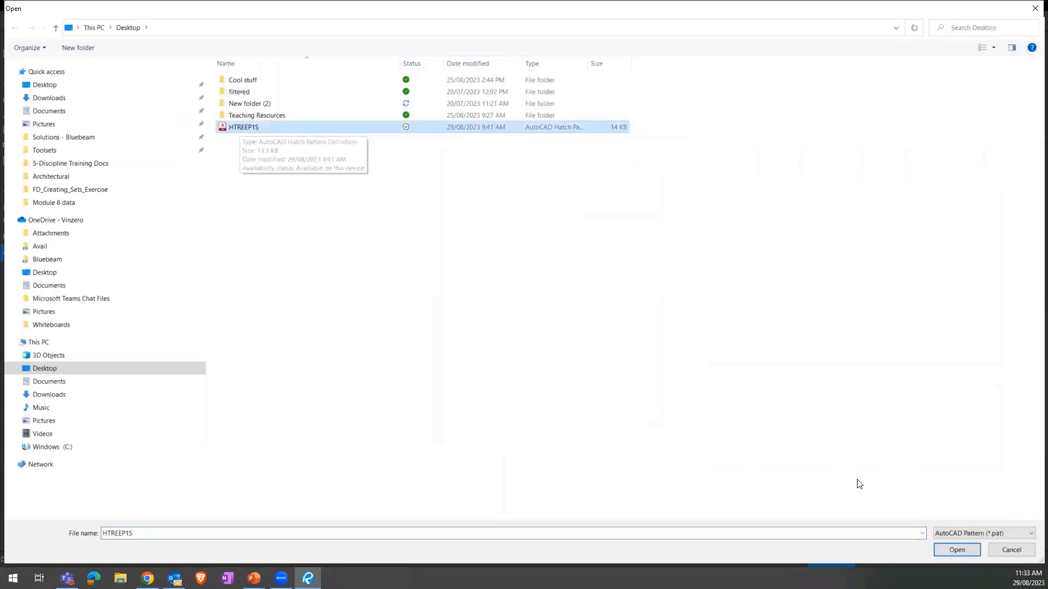
pyautogui.click(957, 550)
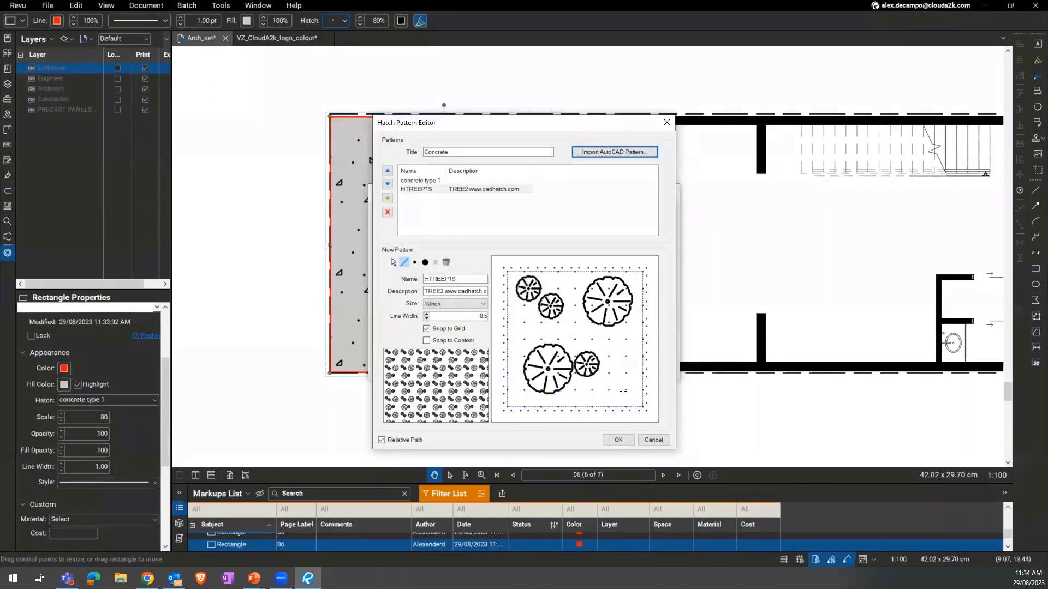
pyautogui.click(613, 440)
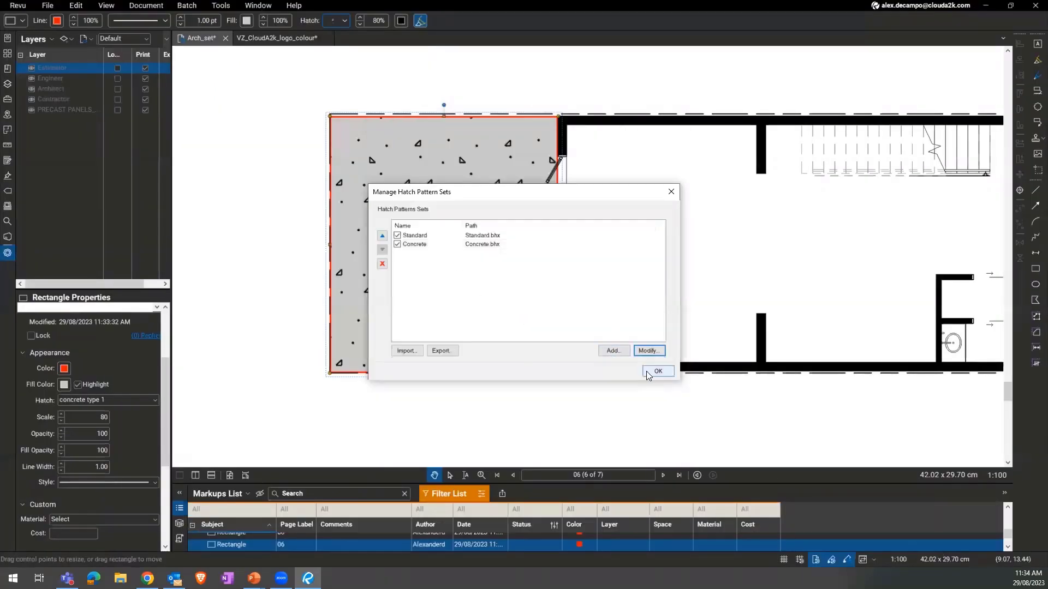
pyautogui.click(647, 376)
# Draw a long rectangle just below the lower floor plan on page 06, spanning the plan's full width.
pyautogui.moveTo(464, 343); pyautogui.dragTo(360, 303)
pyautogui.moveTo(582, 404); pyautogui.dragTo(507, 316)
pyautogui.moveTo(495, 419); pyautogui.dragTo(495, 323)
pyautogui.scroll(-4, 496, 324)
pyautogui.click(1035, 268)
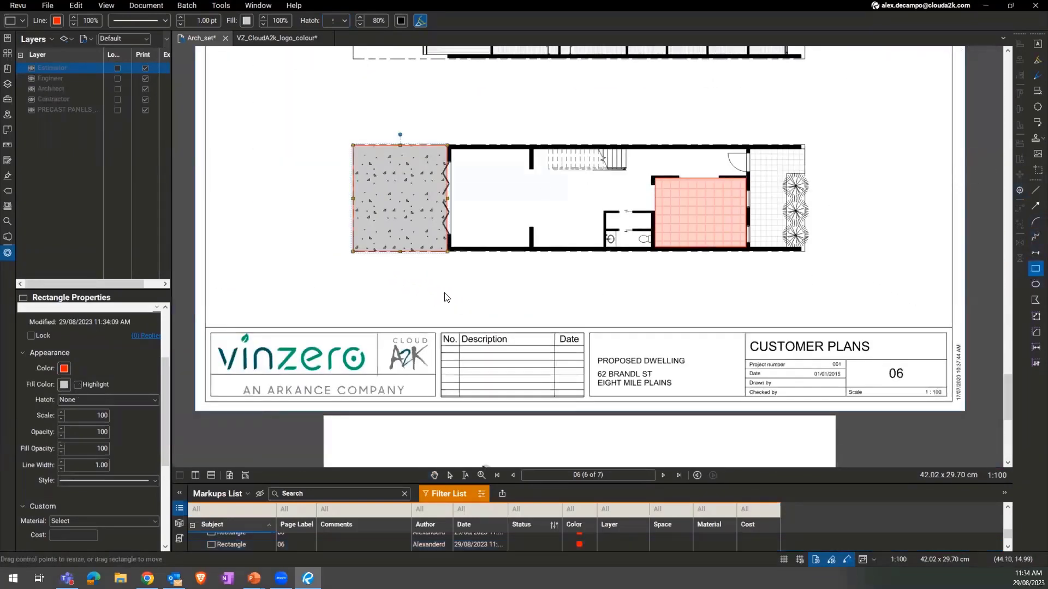
pyautogui.moveTo(353, 266); pyautogui.dragTo(808, 315)
pyautogui.press('Escape')
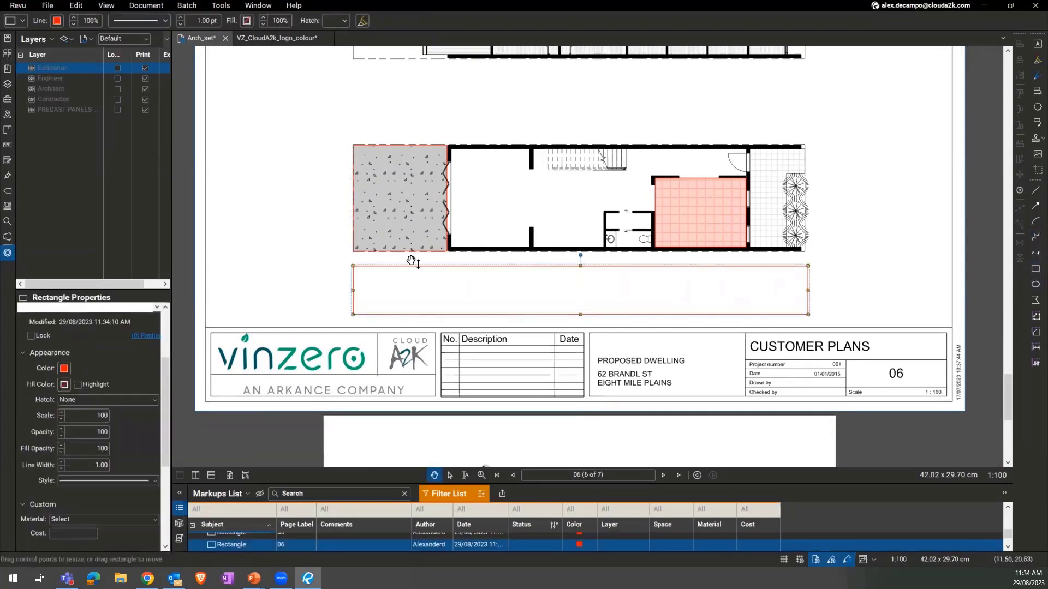
# Apply the HTREEP1S hatch to the long rectangle below the floor plan.
pyautogui.click(342, 25)
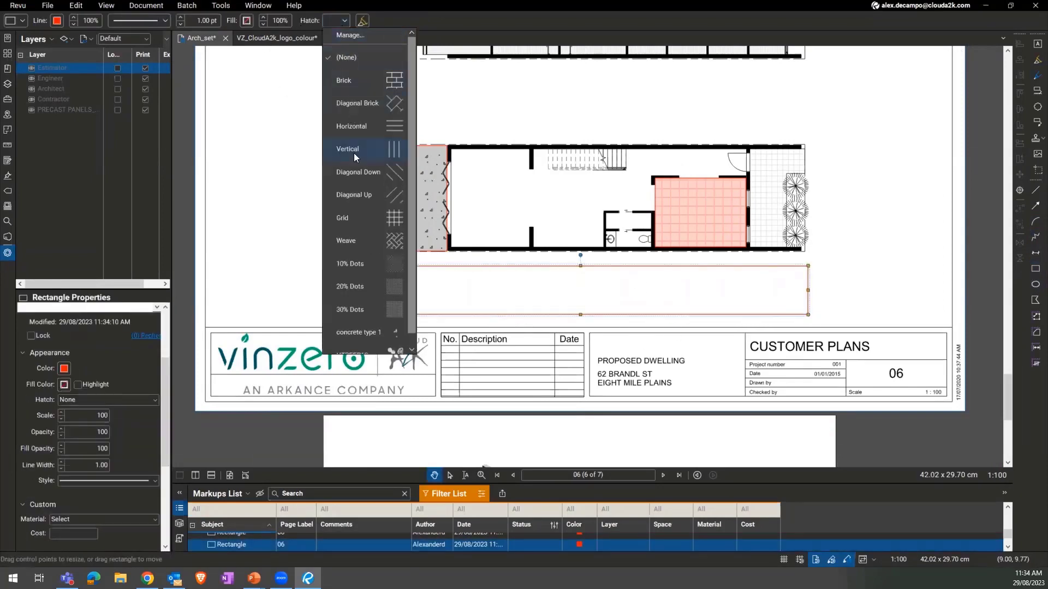
pyautogui.click(363, 343)
pyautogui.click(298, 290)
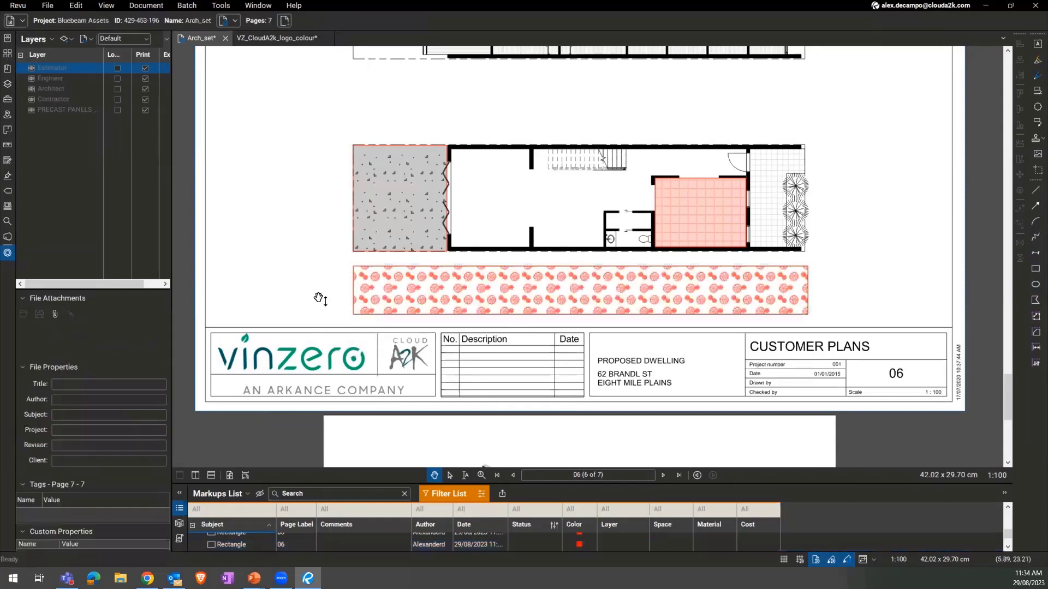
# Examine the tree hatch in the long rectangle close up and against the whole floor plan.
pyautogui.scroll(2, 439, 303)
pyautogui.scroll(3, 437, 303)
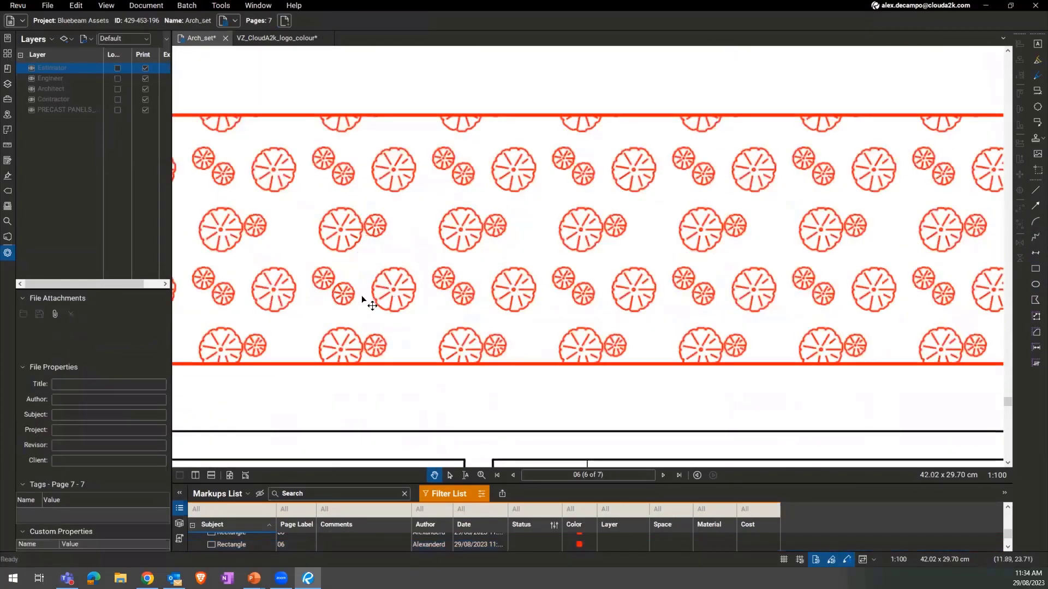
pyautogui.scroll(1, 515, 354)
pyautogui.scroll(-5, 515, 365)
pyautogui.scroll(3, 437, 360)
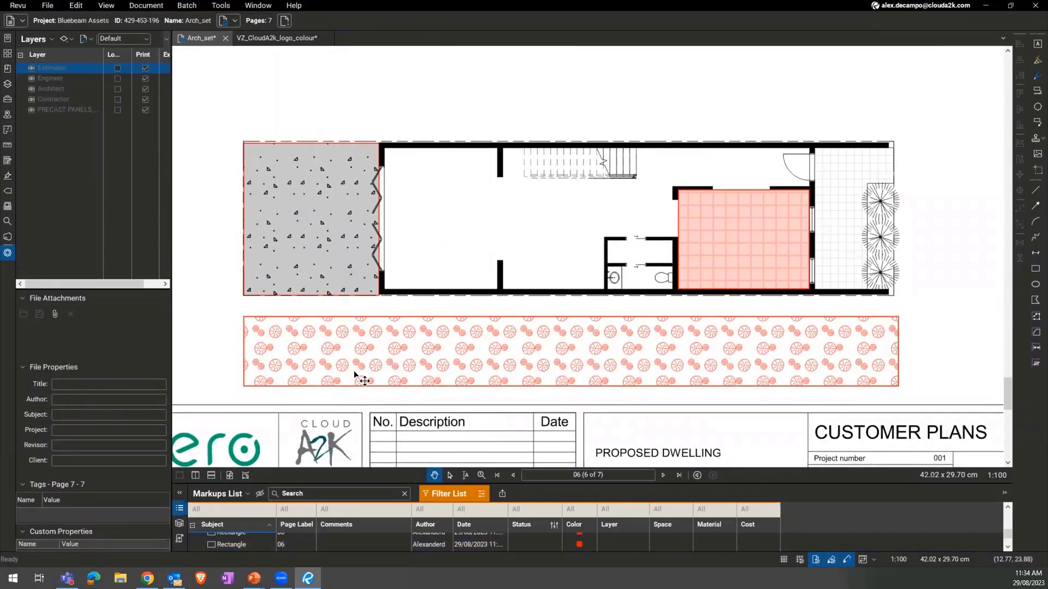
pyautogui.scroll(3, 431, 355)
pyautogui.scroll(-3, 439, 343)
# Delete the three hatched rectangles: the tree strip below the plan, the grid-hatched room and the concrete outdoor area.
pyautogui.click(457, 316)
pyautogui.scroll(-2, 501, 324)
pyautogui.moveTo(501, 323); pyautogui.dragTo(615, 325)
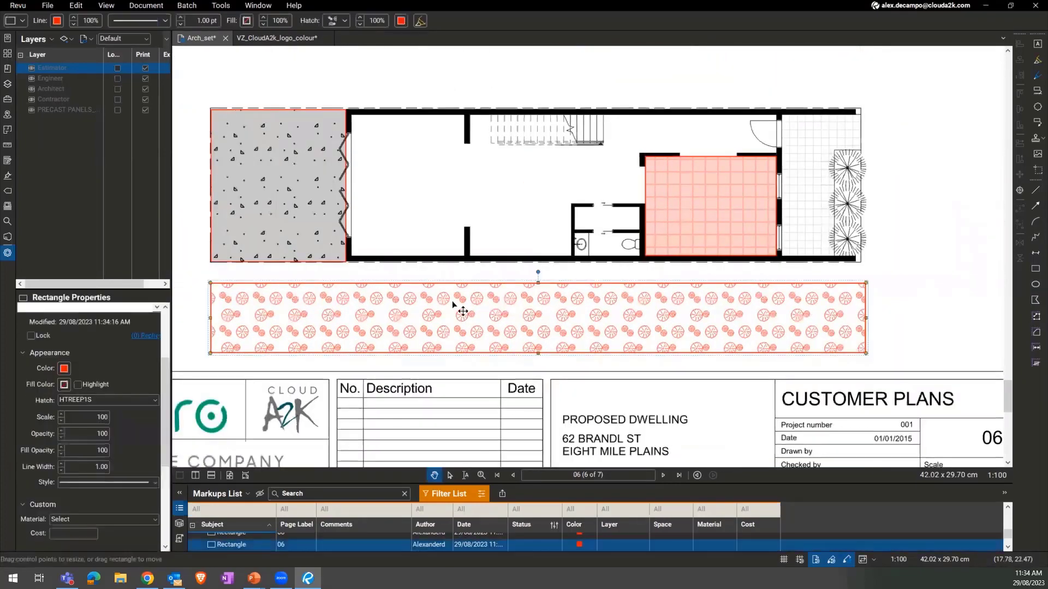
pyautogui.press('Delete')
pyautogui.click(666, 221)
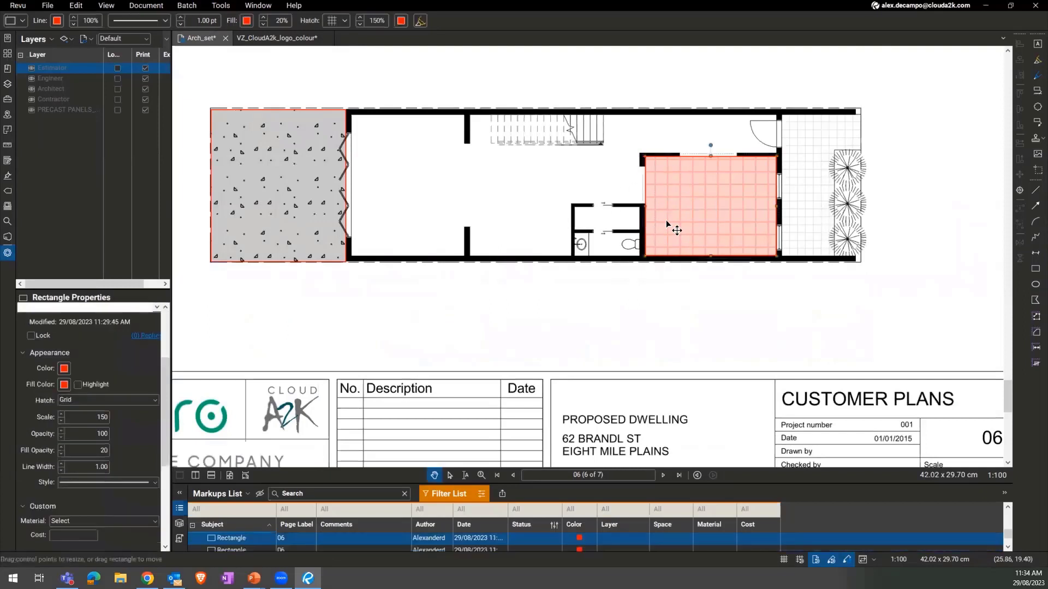
pyautogui.press('Delete')
pyautogui.moveTo(434, 205); pyautogui.dragTo(463, 227)
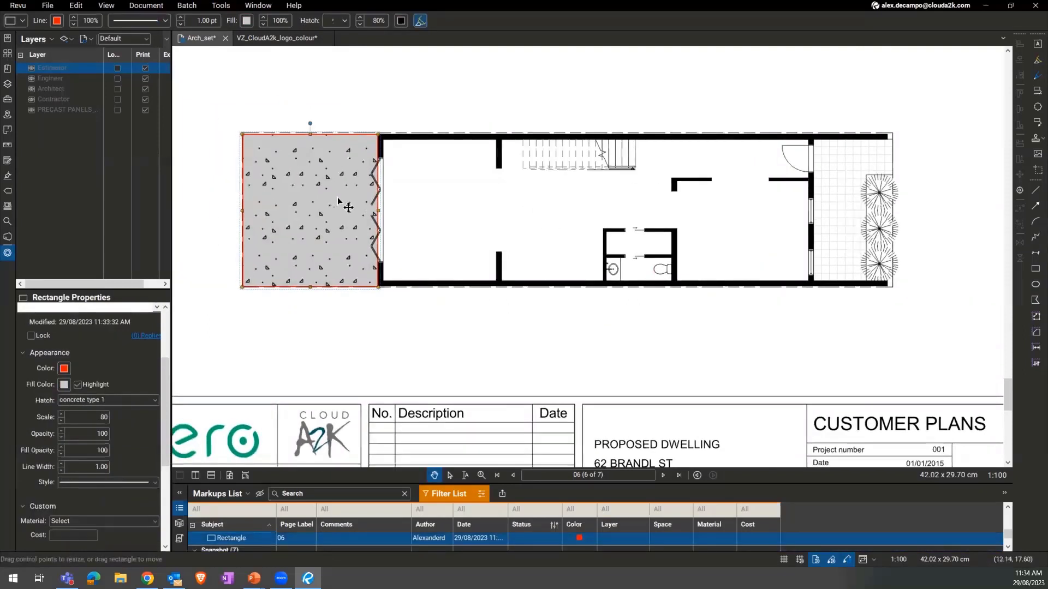
pyautogui.press('Delete')
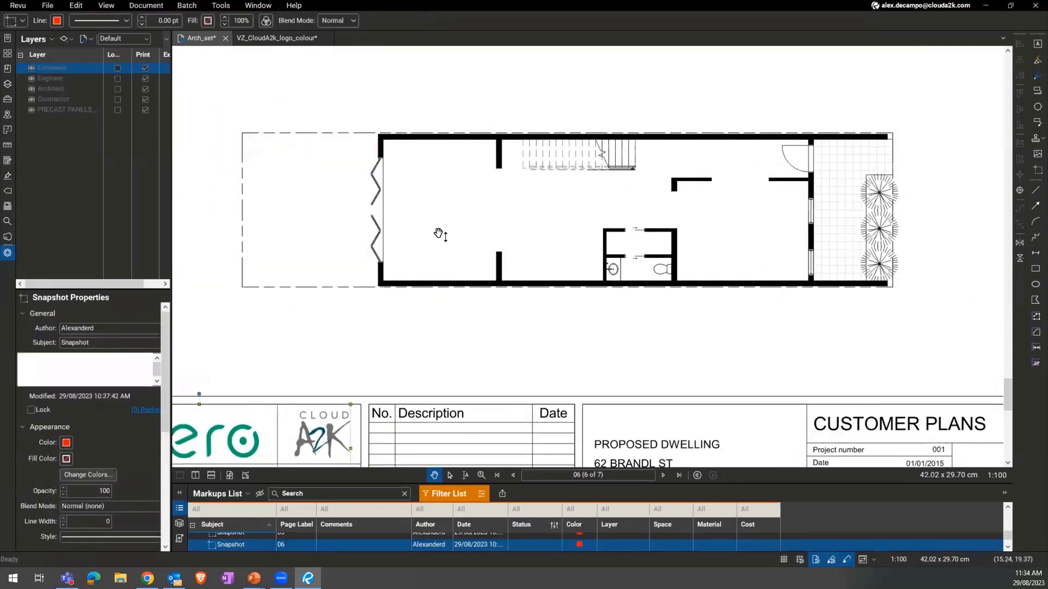
# Draw a polygon around the whole interior of the floor plan, along the inner faces of its outer walls.
pyautogui.moveTo(535, 222); pyautogui.dragTo(524, 233)
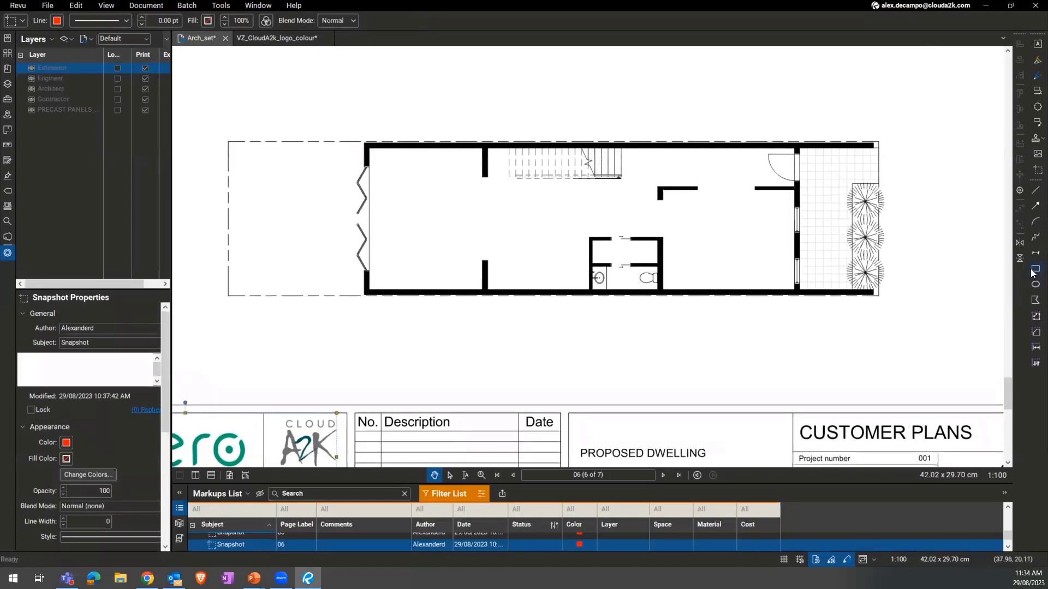
pyautogui.click(1035, 300)
pyautogui.moveTo(369, 148); pyautogui.dragTo(784, 279)
pyautogui.doubleClick(795, 290)
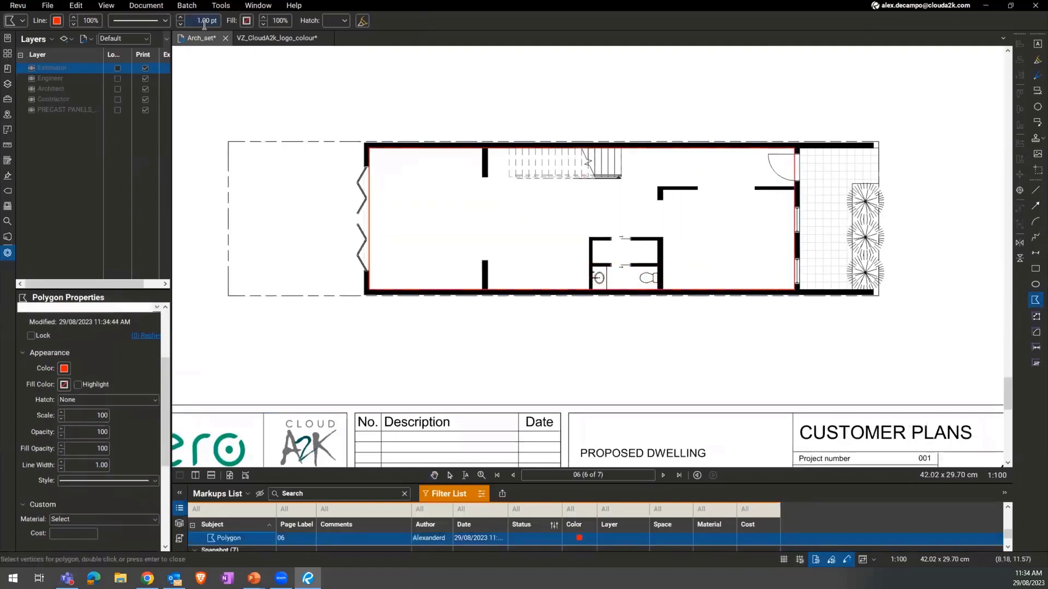
# Apply the Vertical hatch to the interior polygon and turn on Highlight for it.
pyautogui.click(246, 21)
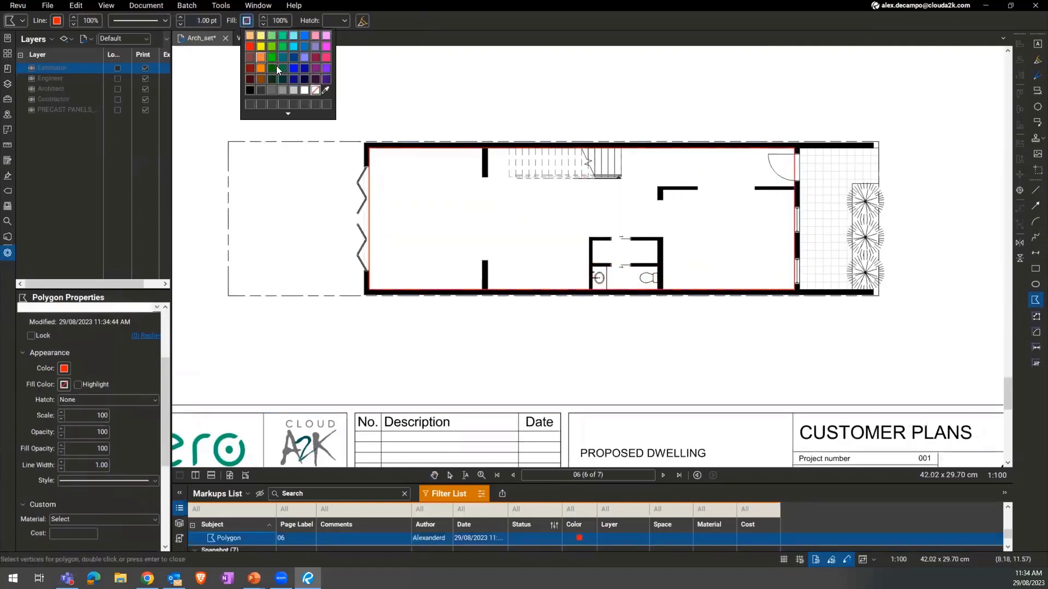
pyautogui.click(331, 19)
pyautogui.click(365, 145)
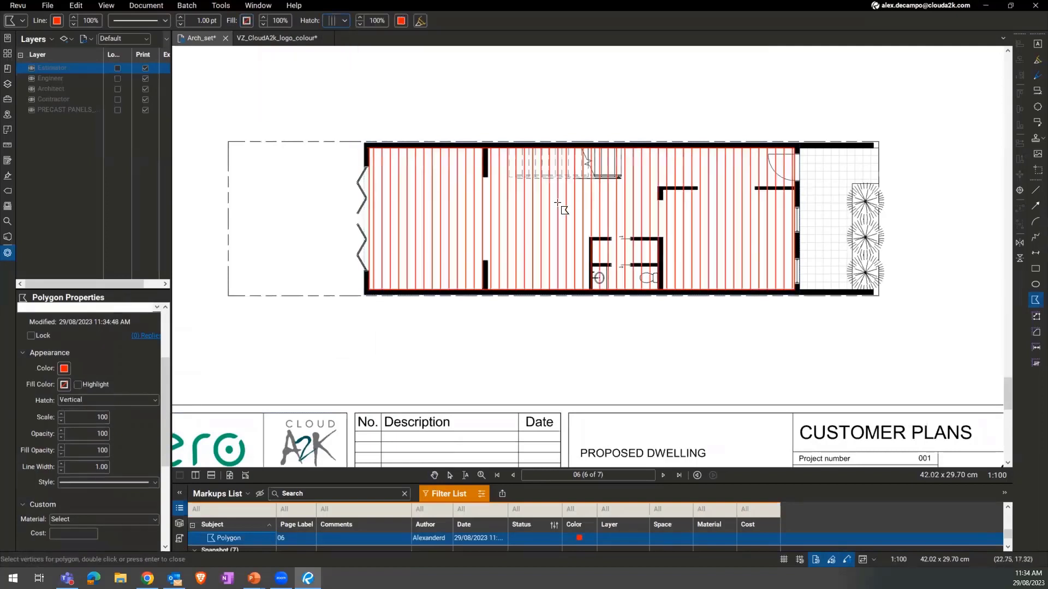
pyautogui.click(419, 21)
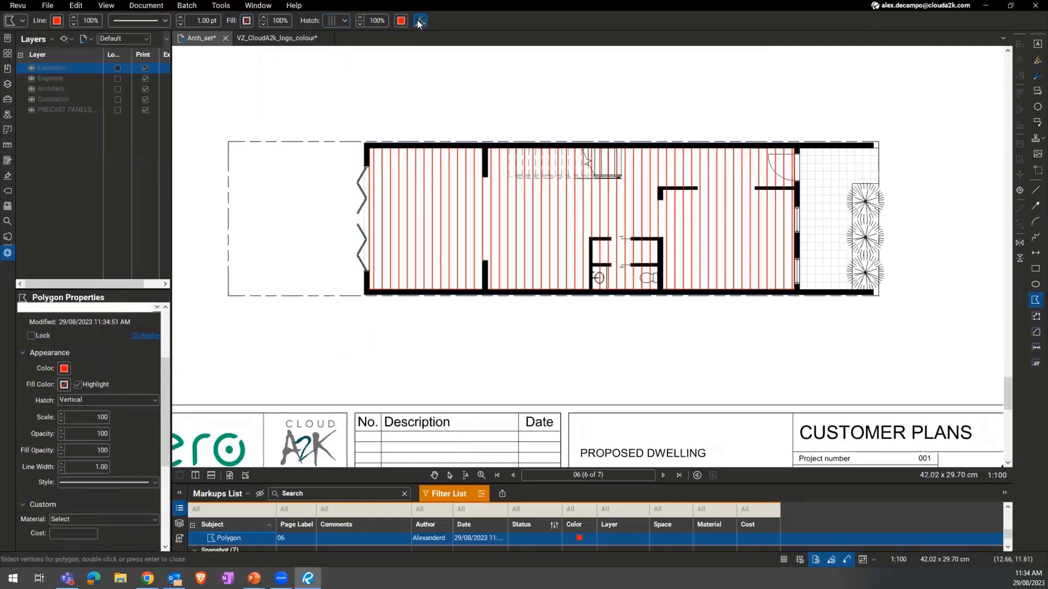
pyautogui.scroll(2, 624, 250)
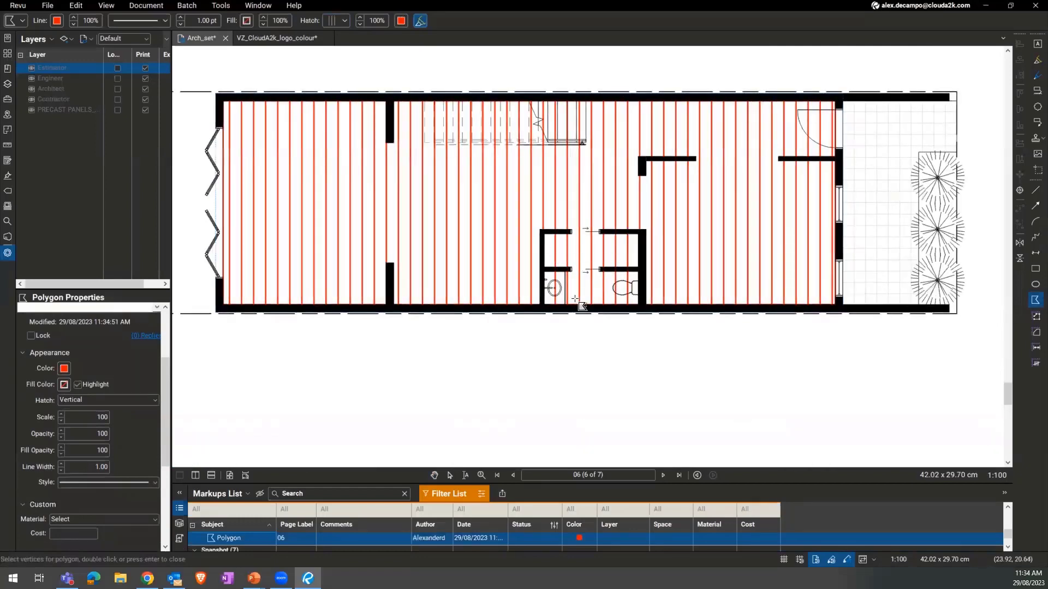
# Leave polygon drawing and delete the vertically hatched polygon from the floor plan.
pyautogui.press('Escape')
pyautogui.click(550, 253)
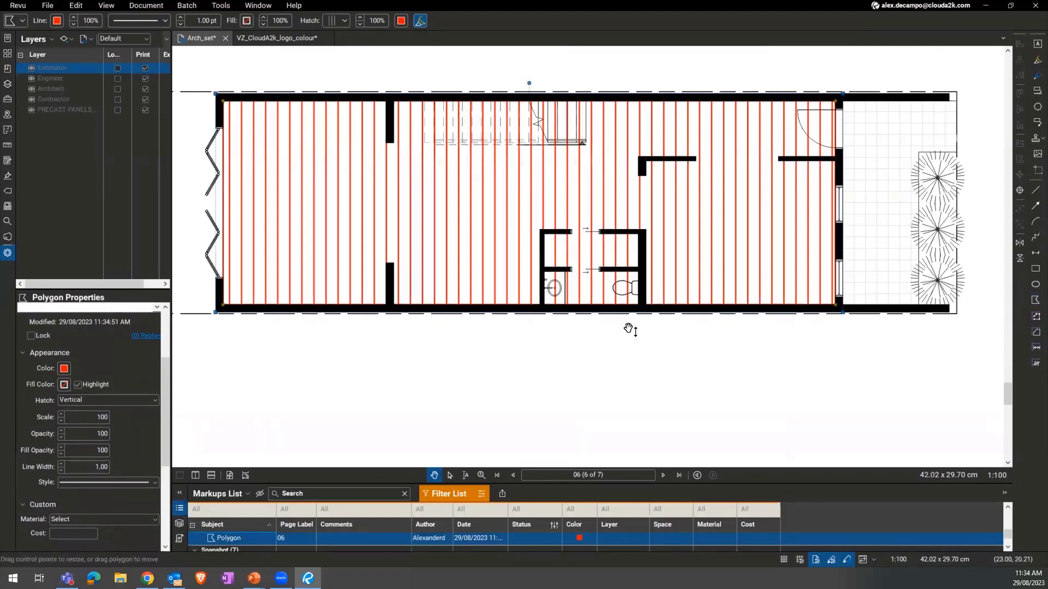
pyautogui.press('Escape')
pyautogui.click(468, 244)
pyautogui.press('Delete')
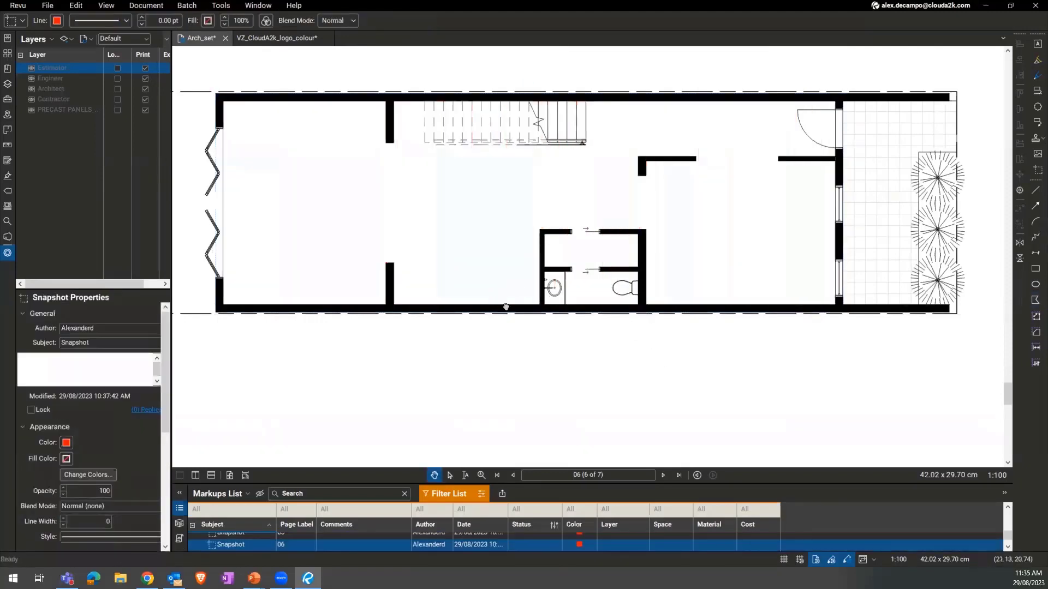
# Draw an Area measurement over the floor plan's whole interior, about 16,118 mm wide and 5,563 mm high.
pyautogui.moveTo(508, 308); pyautogui.dragTo(549, 320)
pyautogui.moveTo(553, 279); pyautogui.dragTo(542, 288)
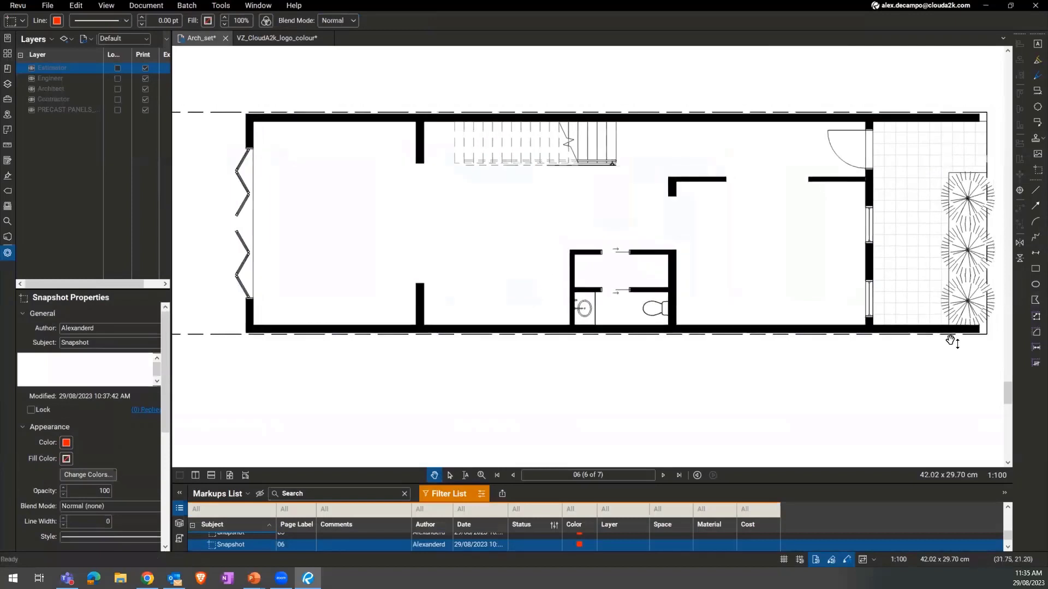
pyautogui.click(1036, 331)
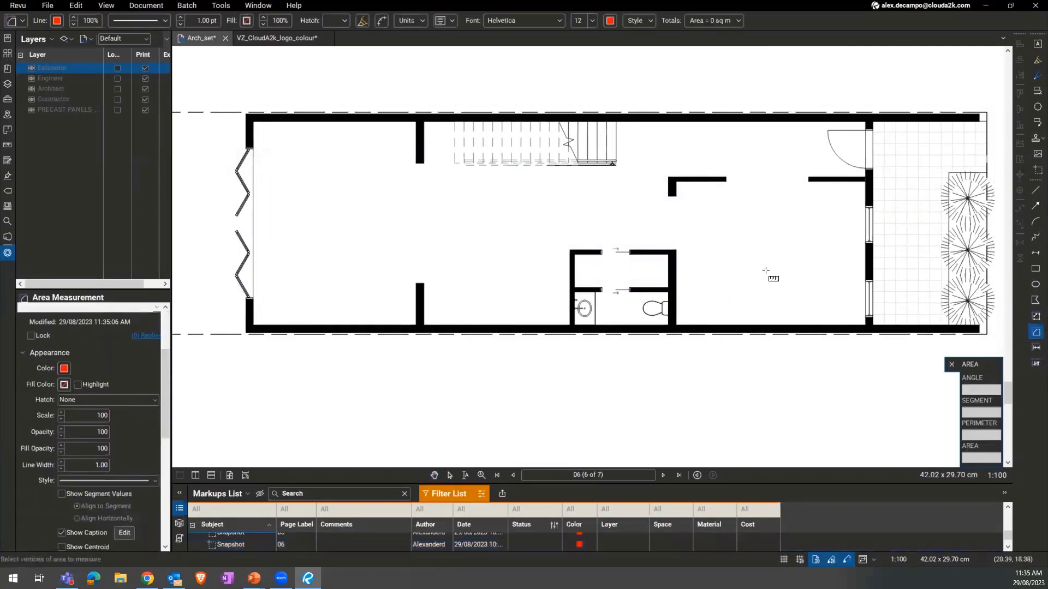
pyautogui.moveTo(252, 121); pyautogui.dragTo(867, 332)
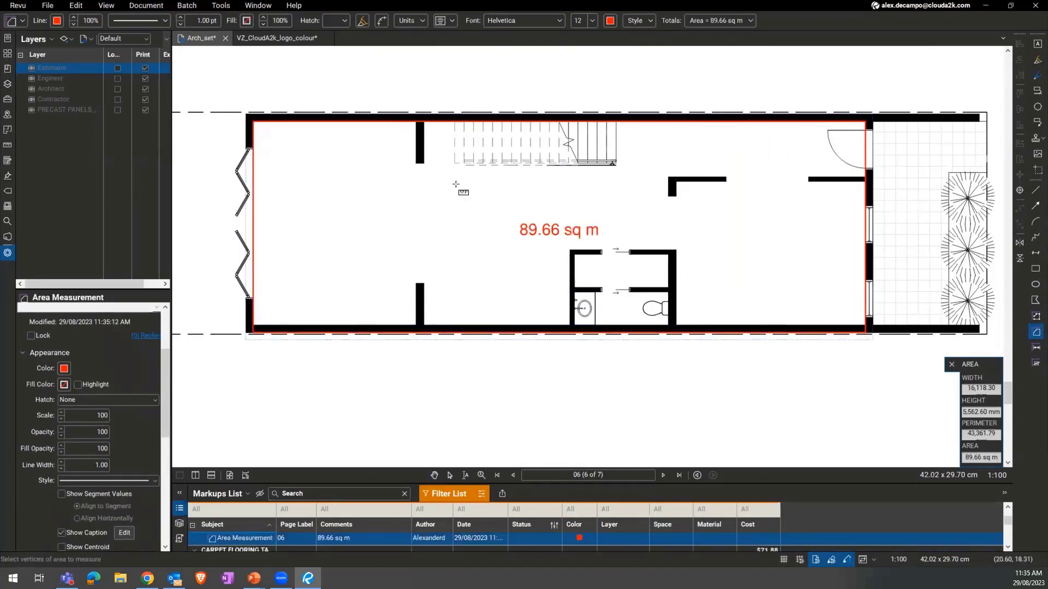
pyautogui.press('Escape')
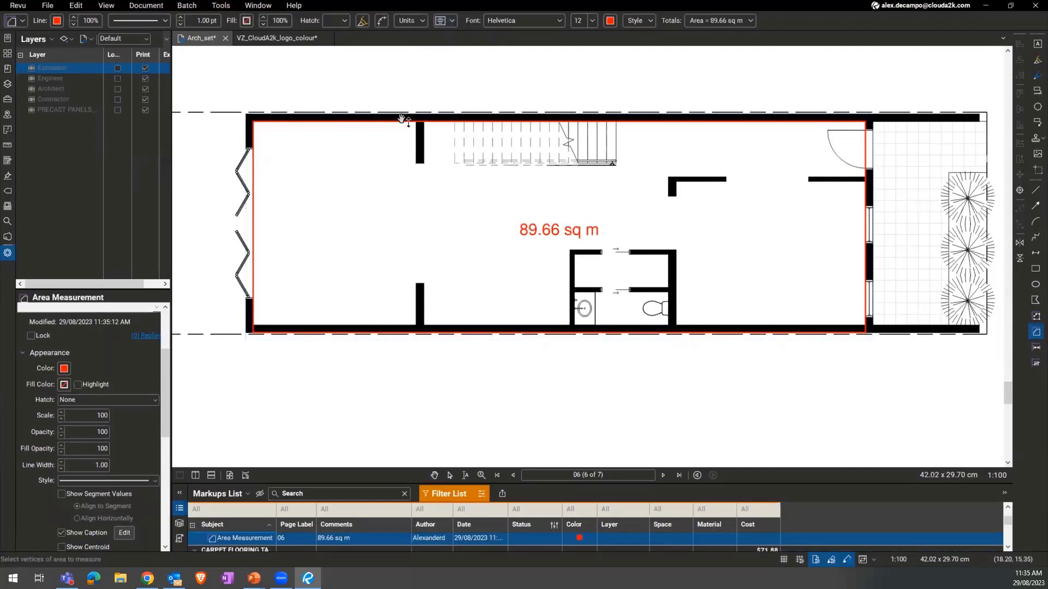
# Apply the Horizontal hatch to the interior area measurement and turn on Highlight for it.
pyautogui.click(412, 123)
pyautogui.click(440, 21)
pyautogui.click(439, 21)
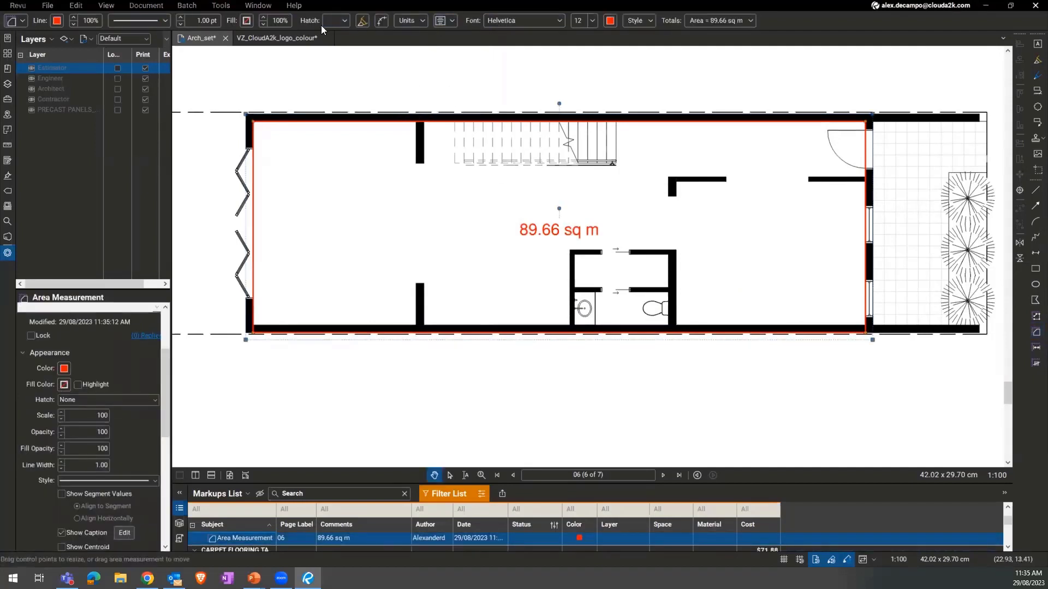
pyautogui.click(340, 22)
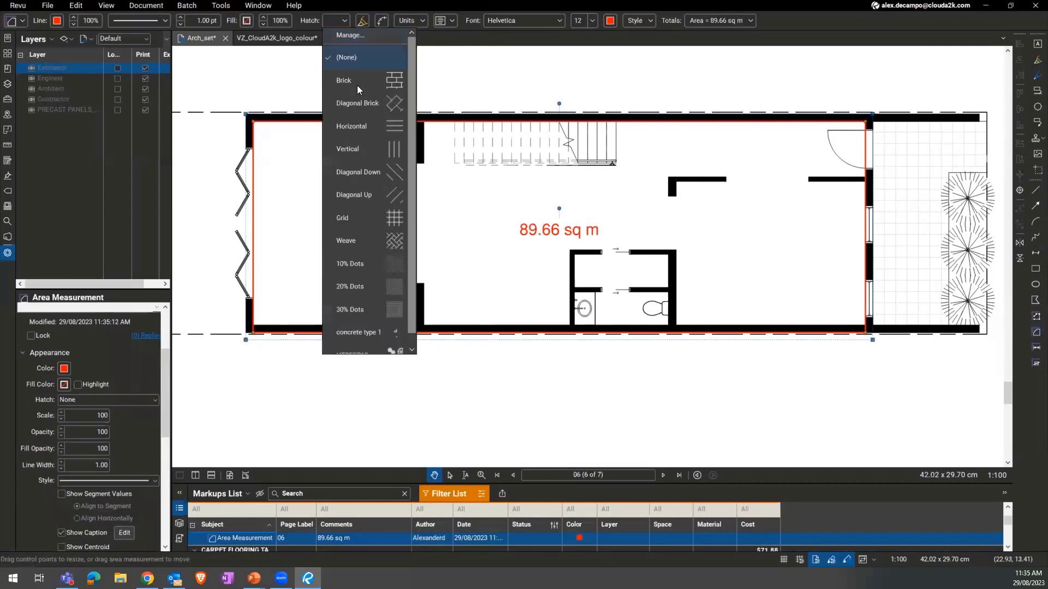
pyautogui.click(359, 132)
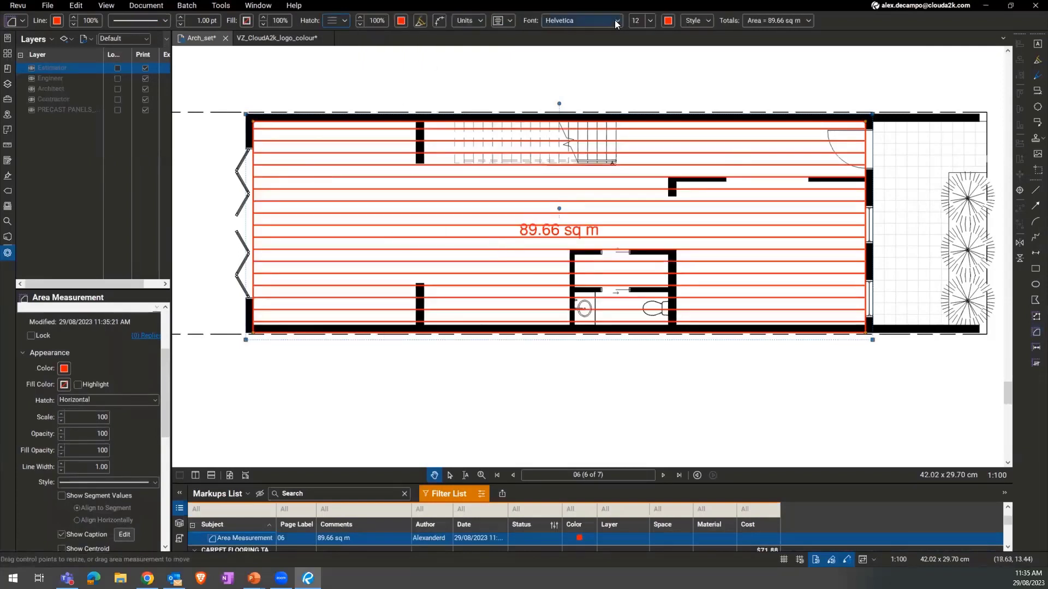
pyautogui.click(421, 22)
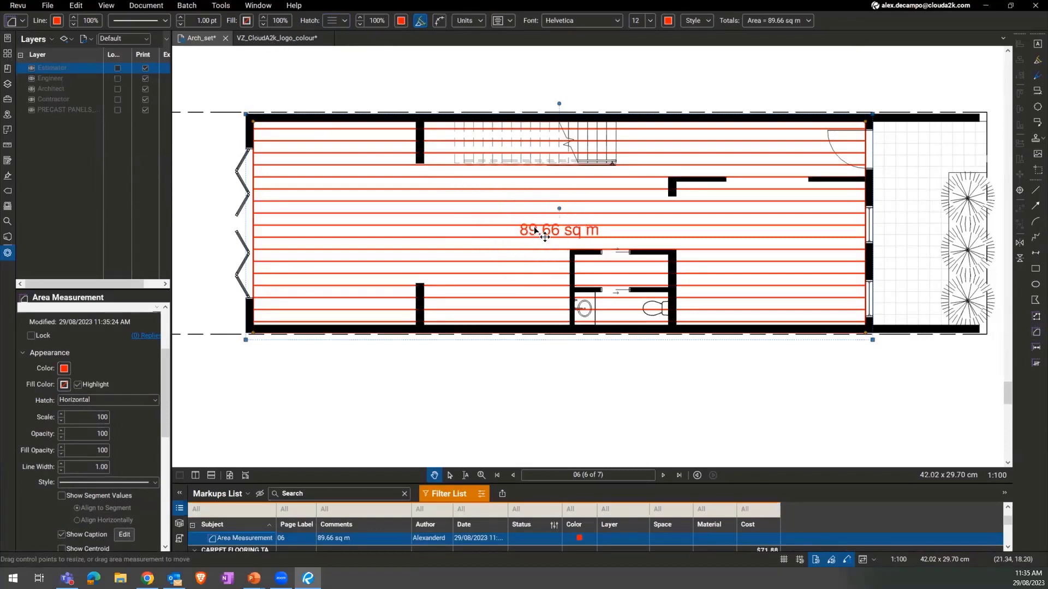
# Hide the caption of the horizontally hatched area measurement.
pyautogui.press('ctrl')
pyautogui.press('ctrl')
pyautogui.press('ctrl')
pyautogui.click(501, 20)
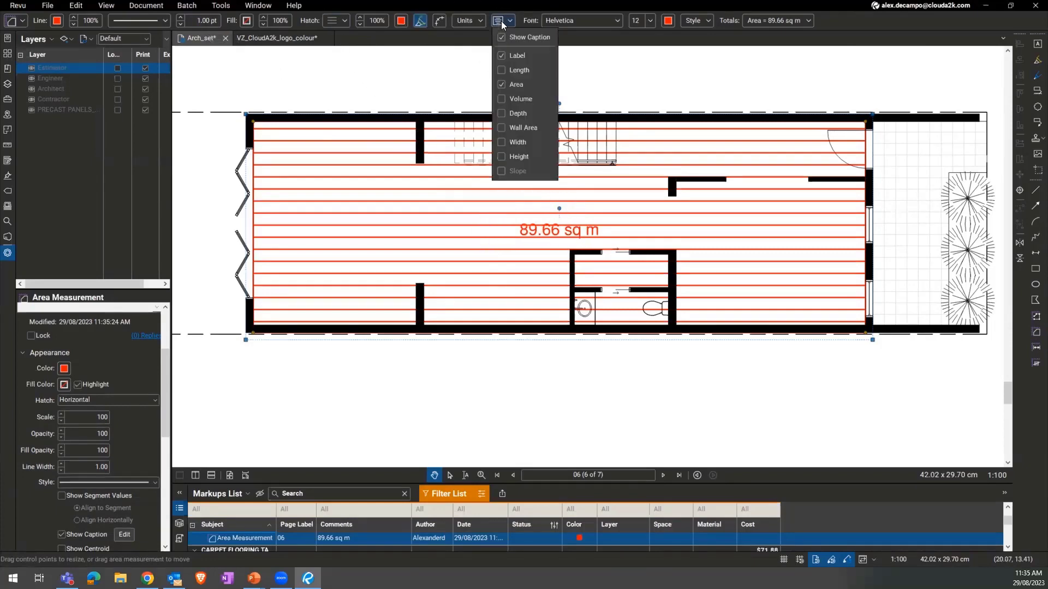
pyautogui.click(502, 38)
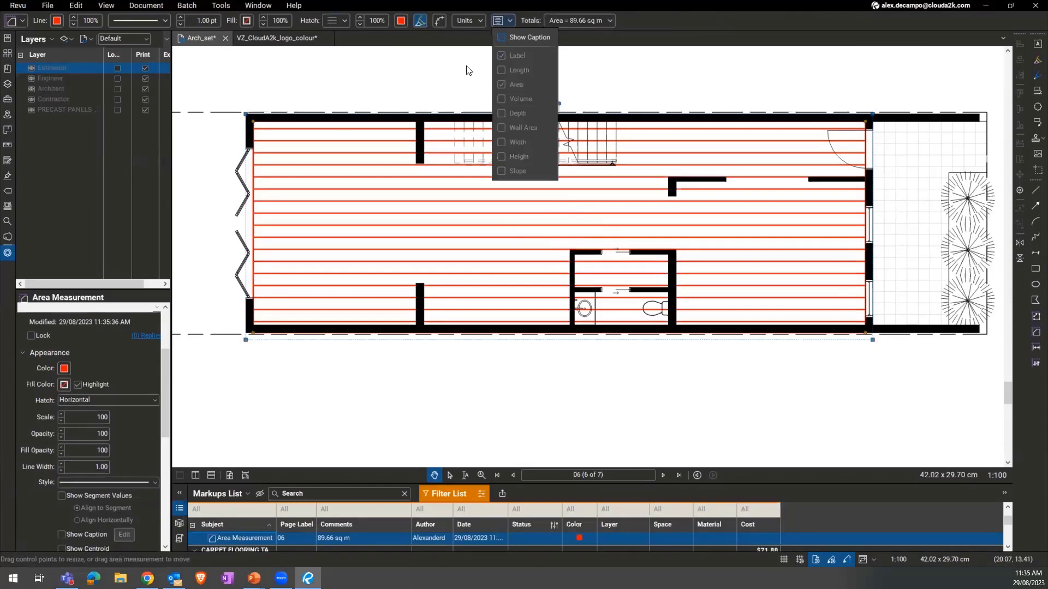
pyautogui.click(466, 232)
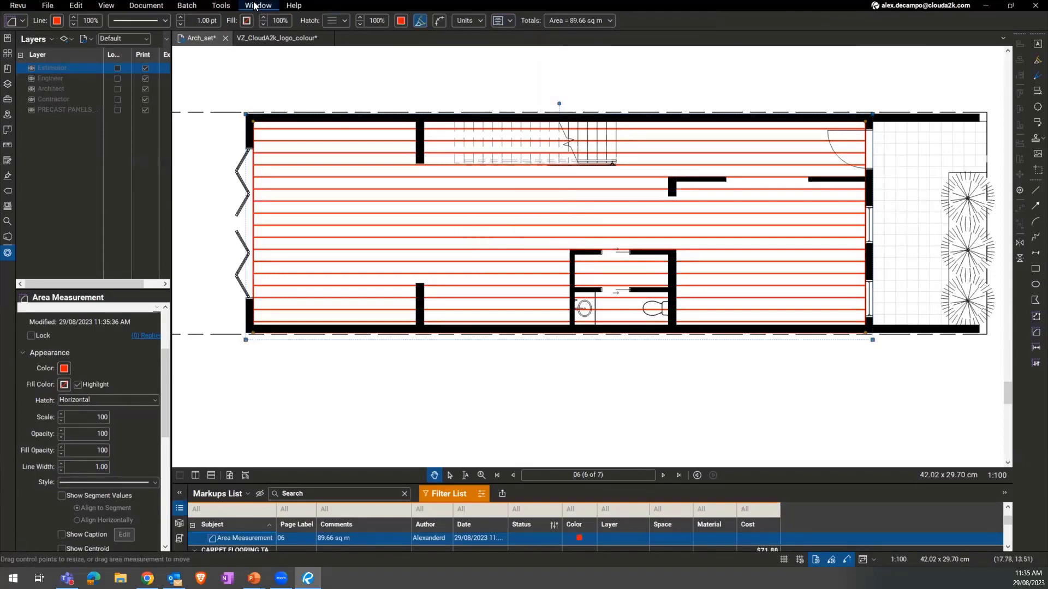
# Cut the enclosed bathroom block out of the hatched interior area with a four-corner Polygon Cutout.
pyautogui.click(231, 8)
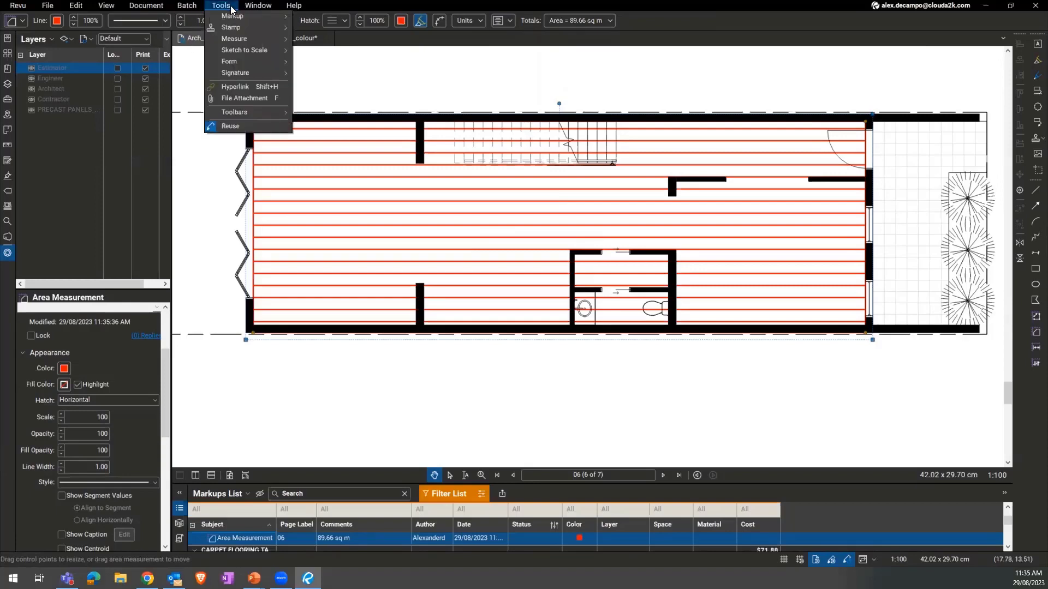
pyautogui.moveTo(243, 42)
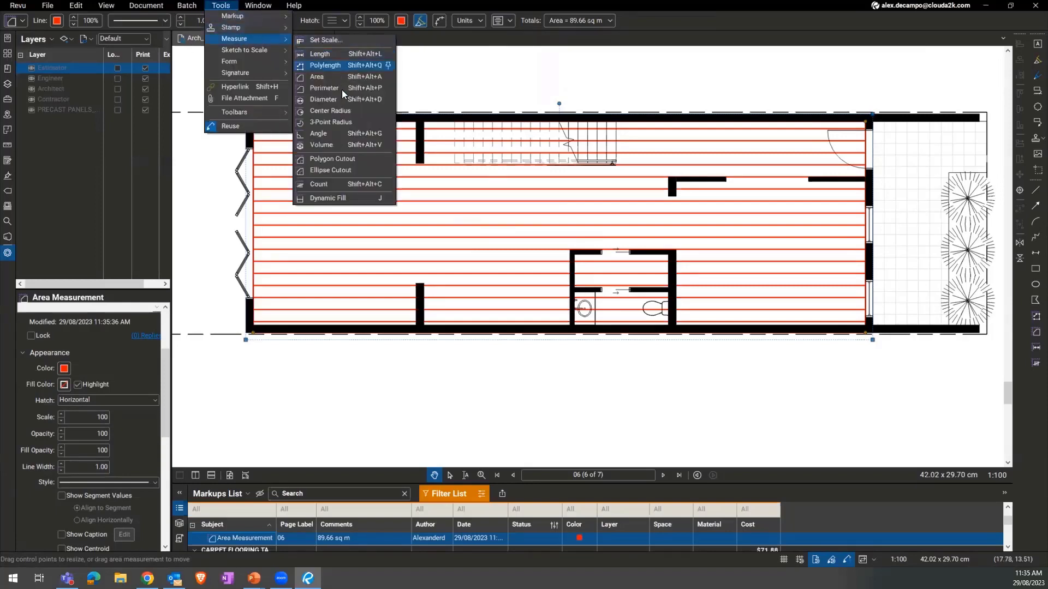
pyautogui.click(350, 161)
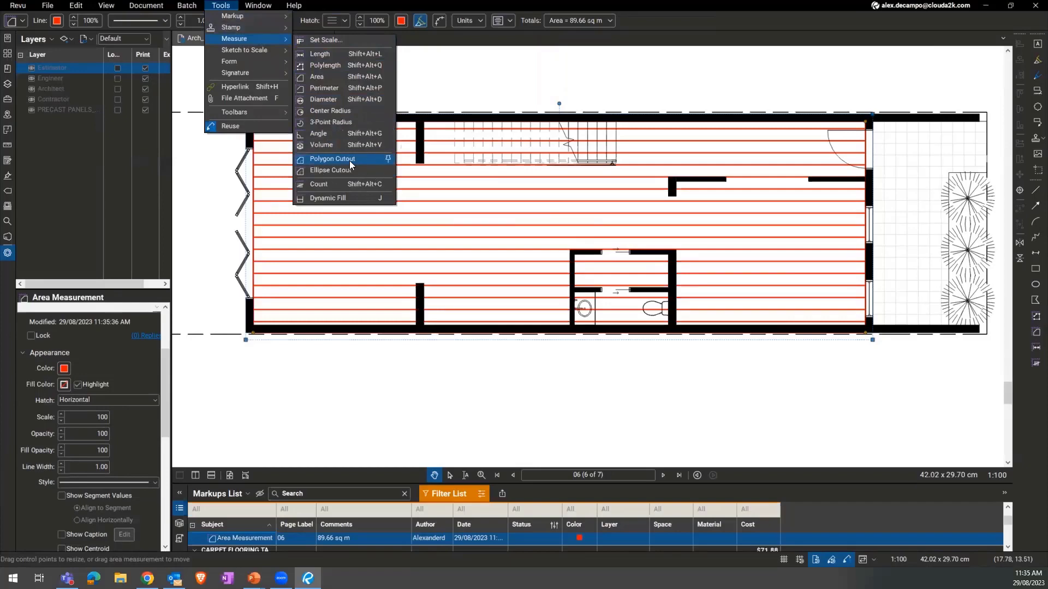
pyautogui.click(573, 252)
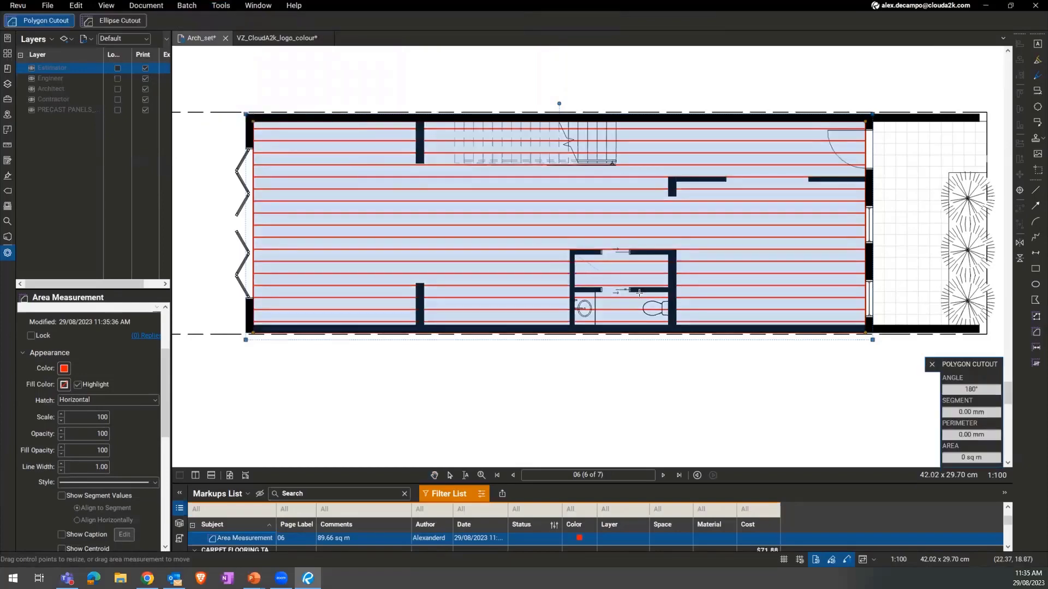
pyautogui.click(670, 252)
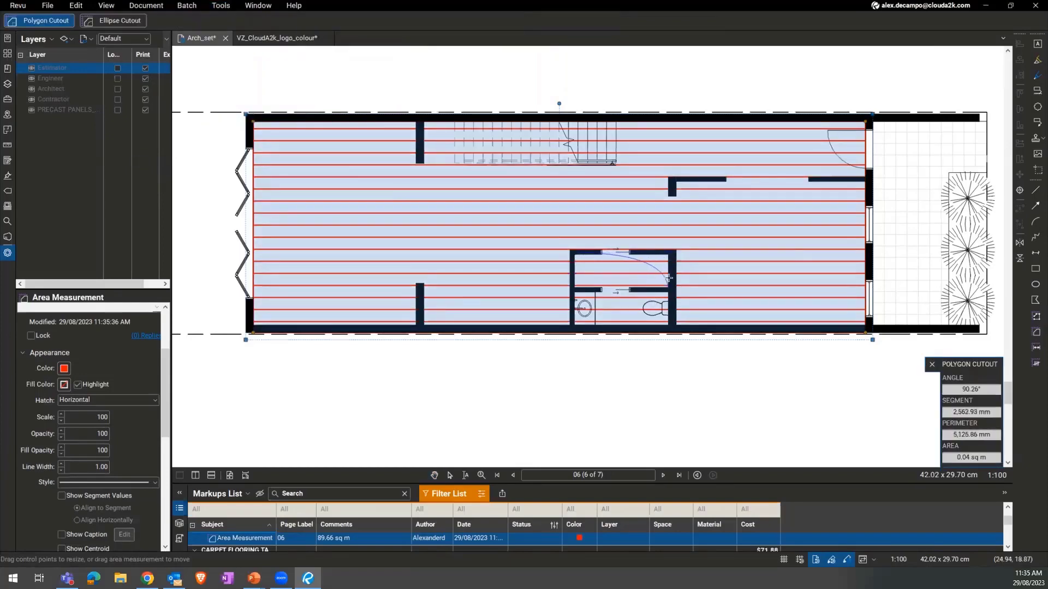
pyautogui.click(672, 329)
pyautogui.click(574, 330)
pyautogui.click(571, 253)
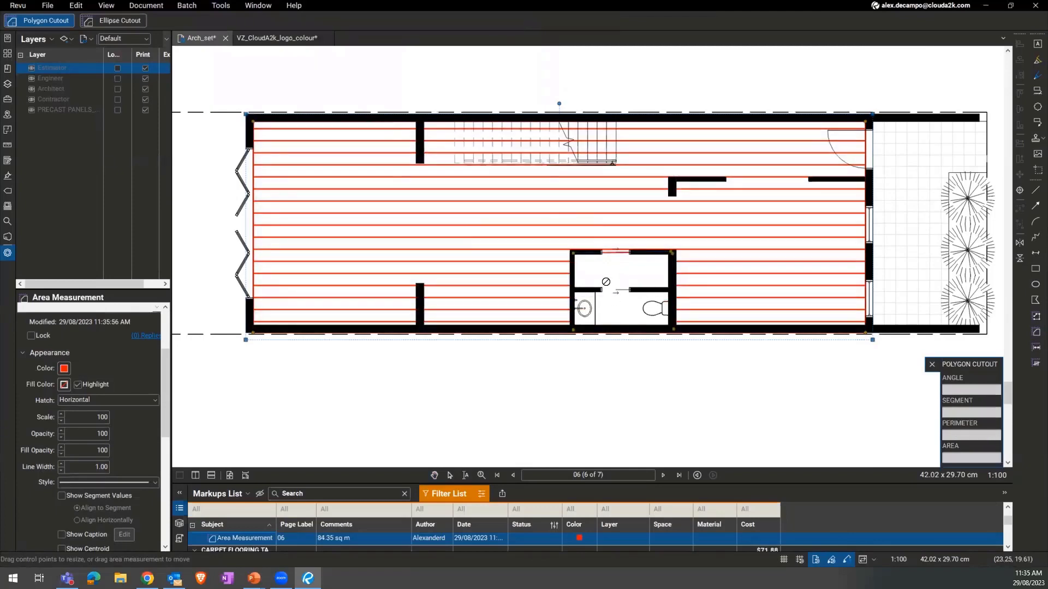
pyautogui.press('Escape')
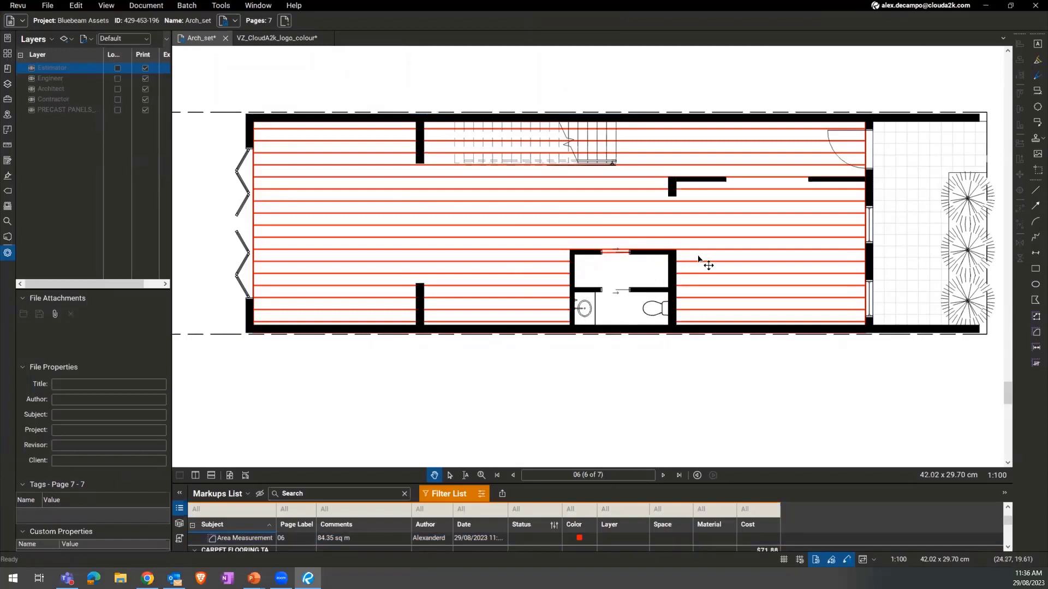
# Draw an unhatched rectangle over the cut-out bathroom block, along the inside of its walls.
pyautogui.click(1035, 270)
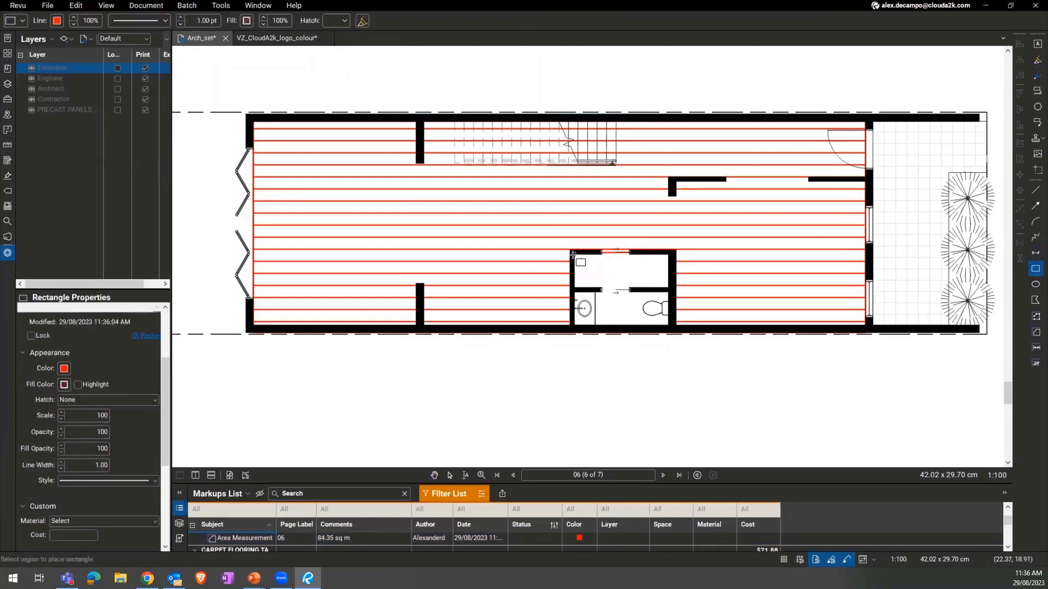
pyautogui.moveTo(670, 324); pyautogui.dragTo(671, 325)
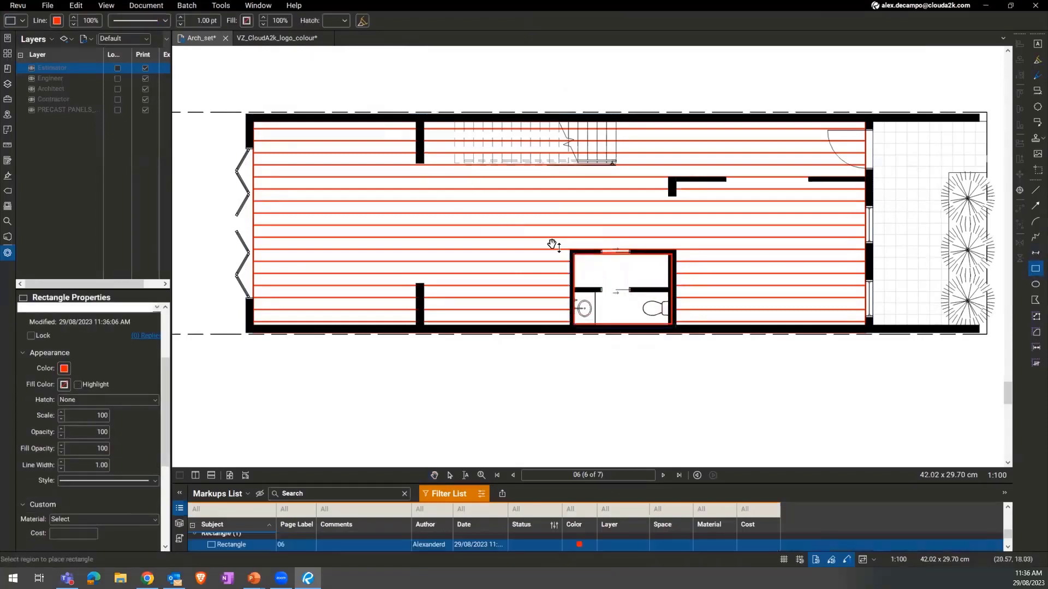
pyautogui.press('Escape')
# On page 05, draw an Area measurement over the Powder Room Plan floor beside the vanity, about 1,930 by 881 mm.
pyautogui.scroll(-5, 580, 274)
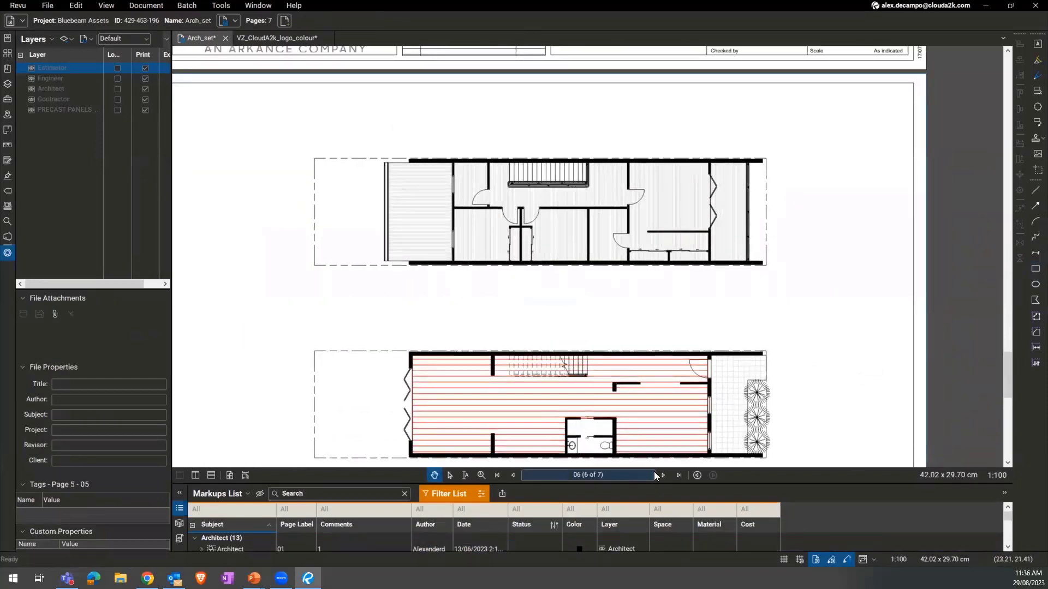
pyautogui.click(515, 478)
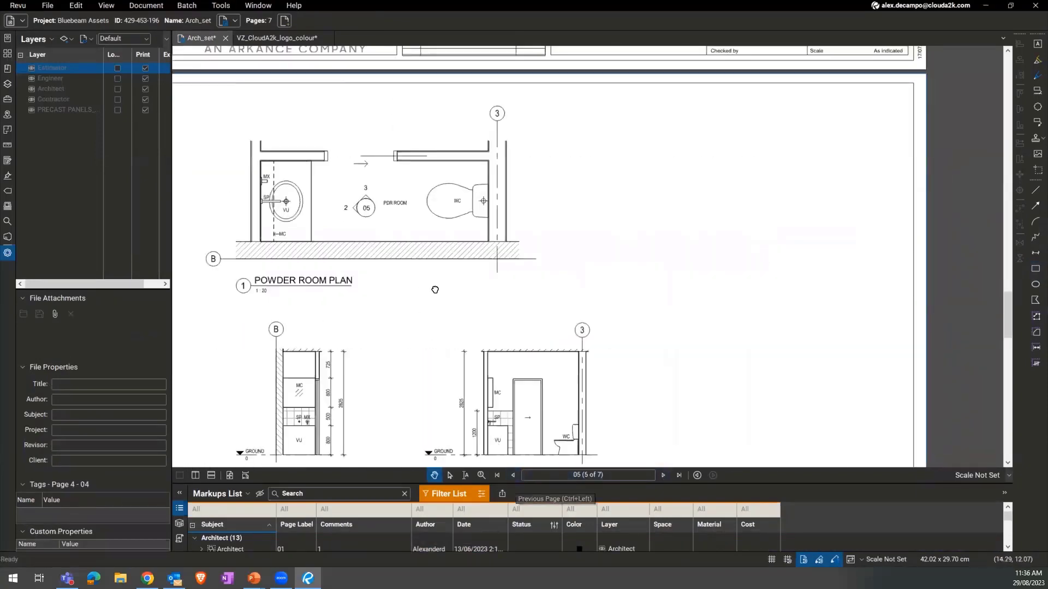
pyautogui.scroll(3, 464, 246)
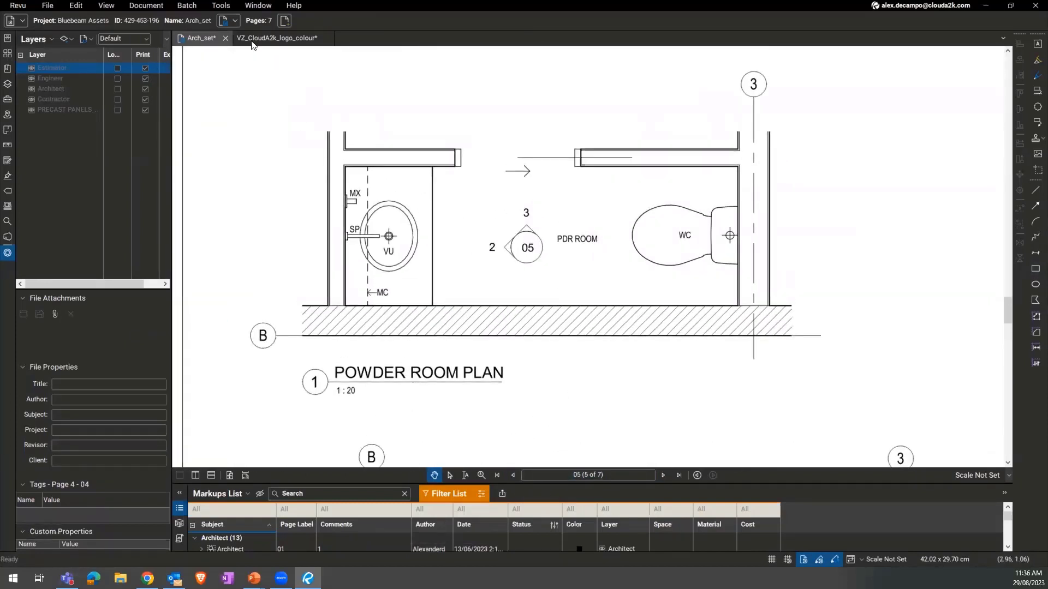
pyautogui.click(220, 6)
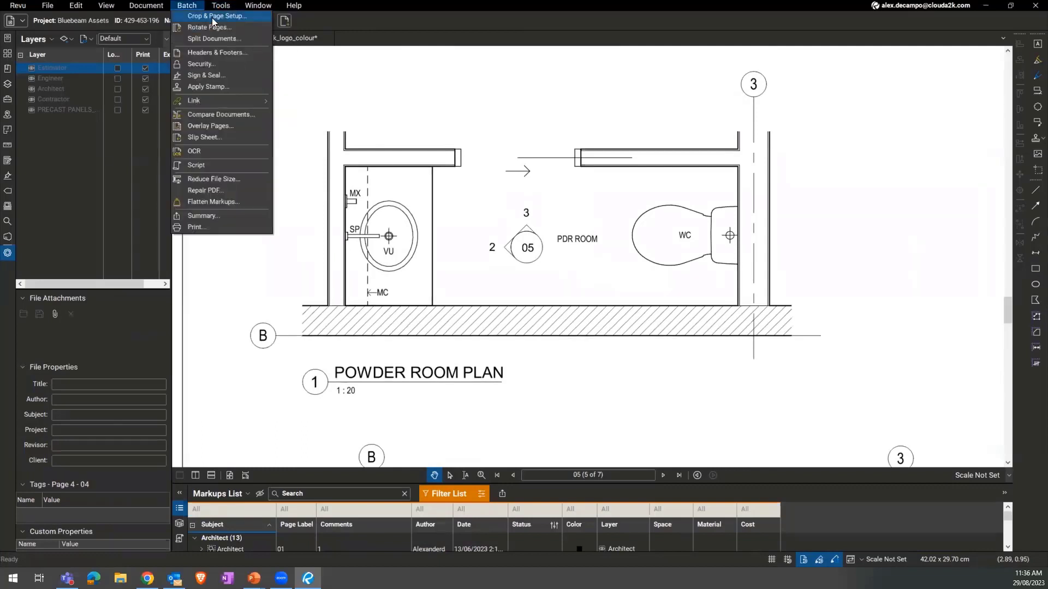
pyautogui.moveTo(239, 39)
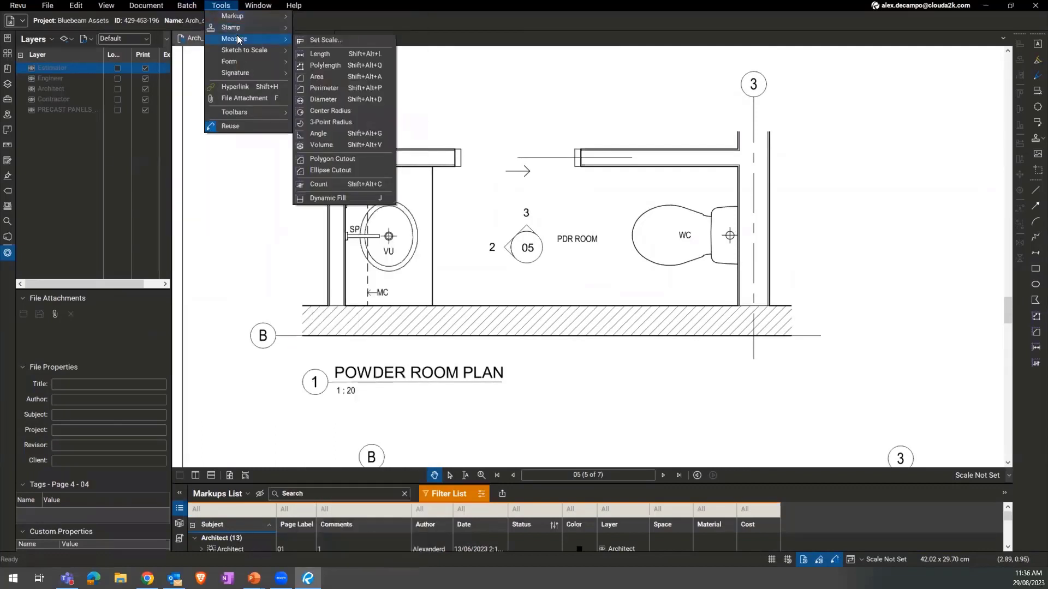
pyautogui.click(328, 77)
pyautogui.moveTo(432, 166); pyautogui.dragTo(738, 306)
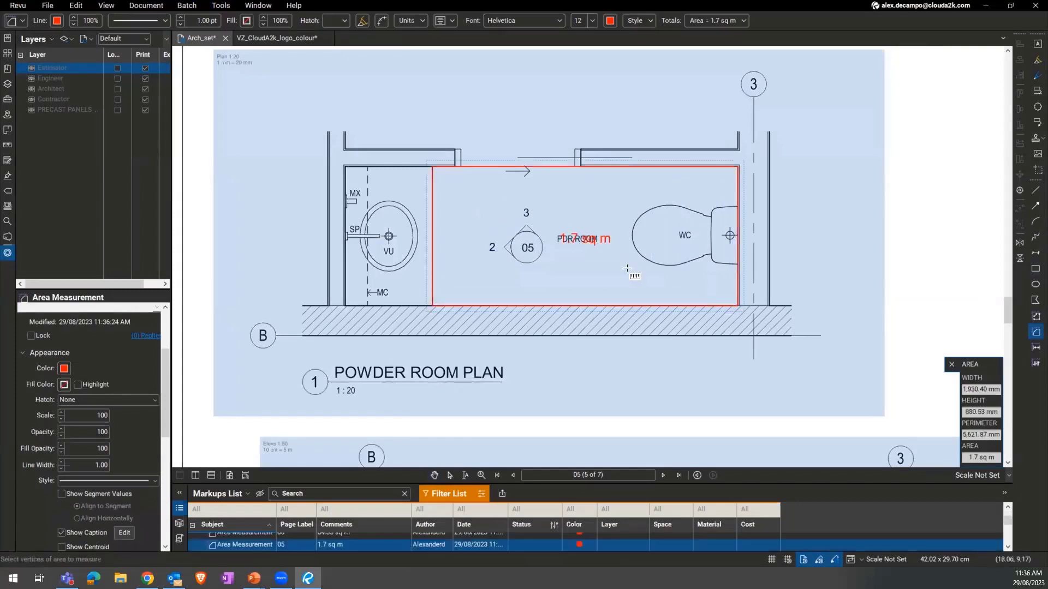
pyautogui.press('Escape')
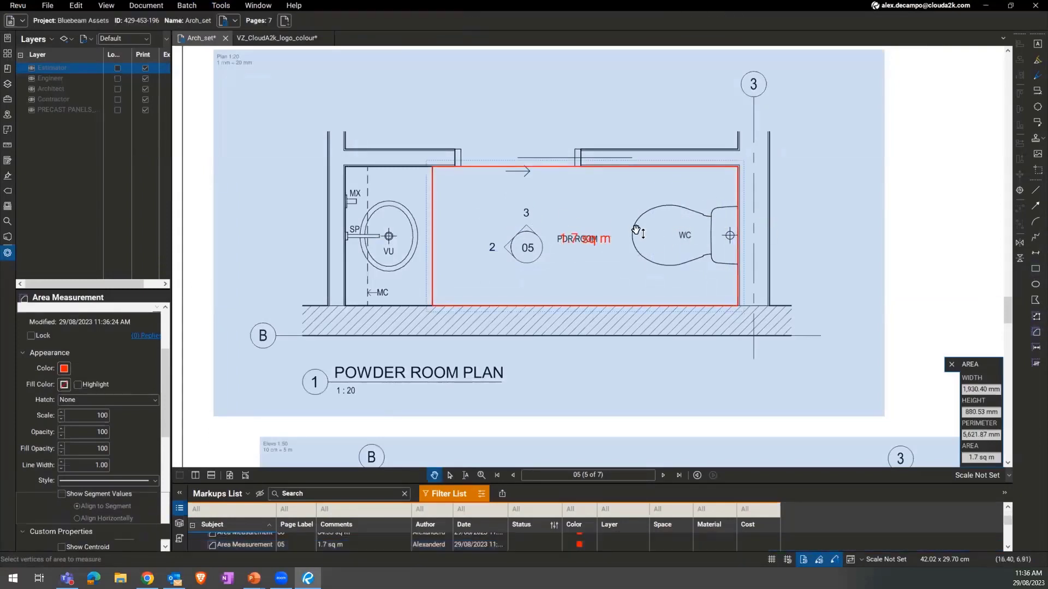
# Cut the toilet's outline, including its cistern, out of the powder room area measurement with a Polygon Cutout.
pyautogui.click(221, 6)
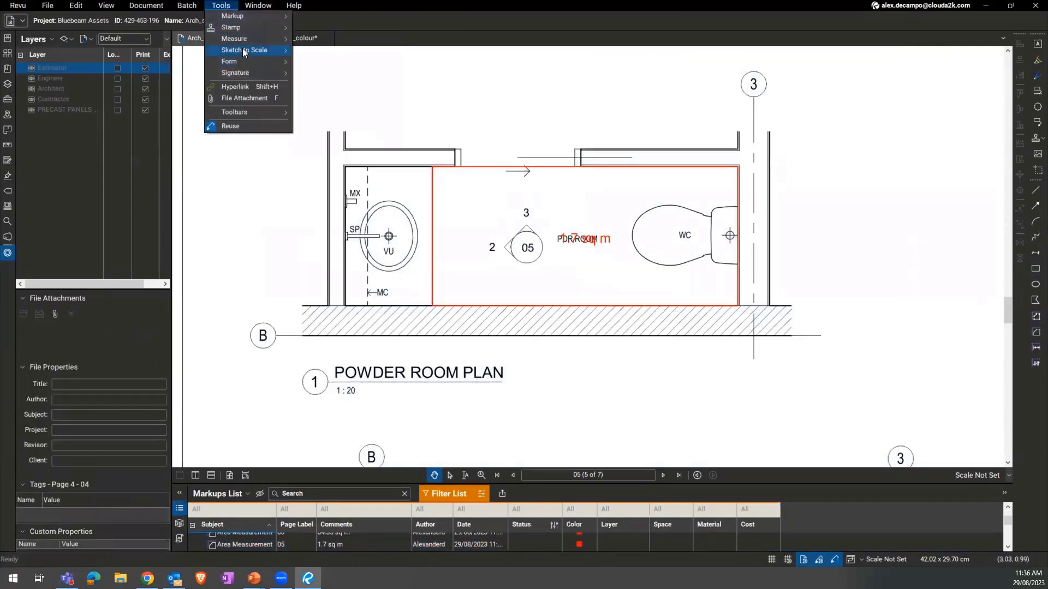
pyautogui.moveTo(243, 38)
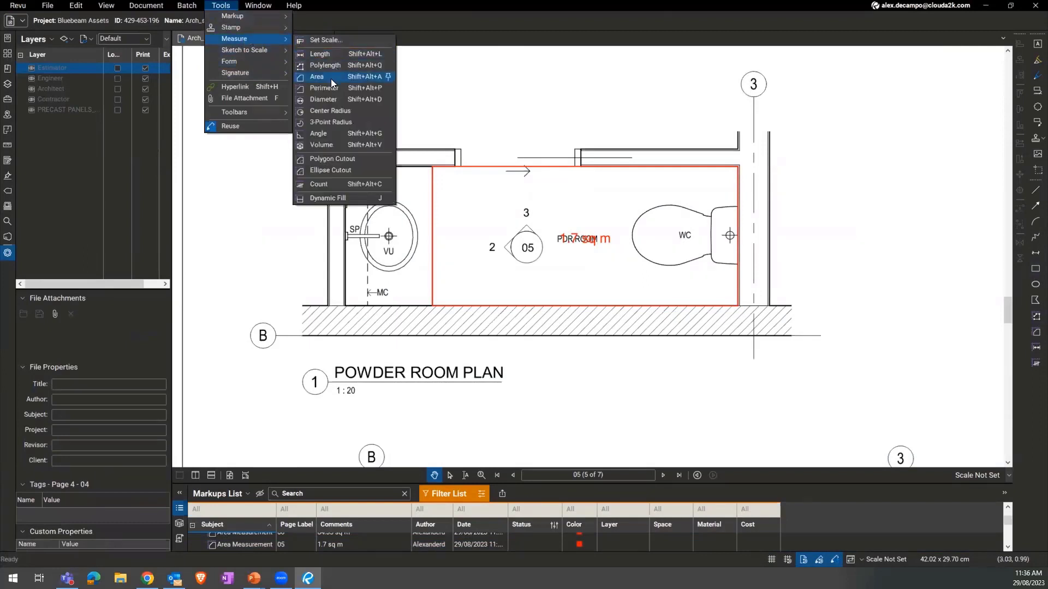
pyautogui.click(332, 159)
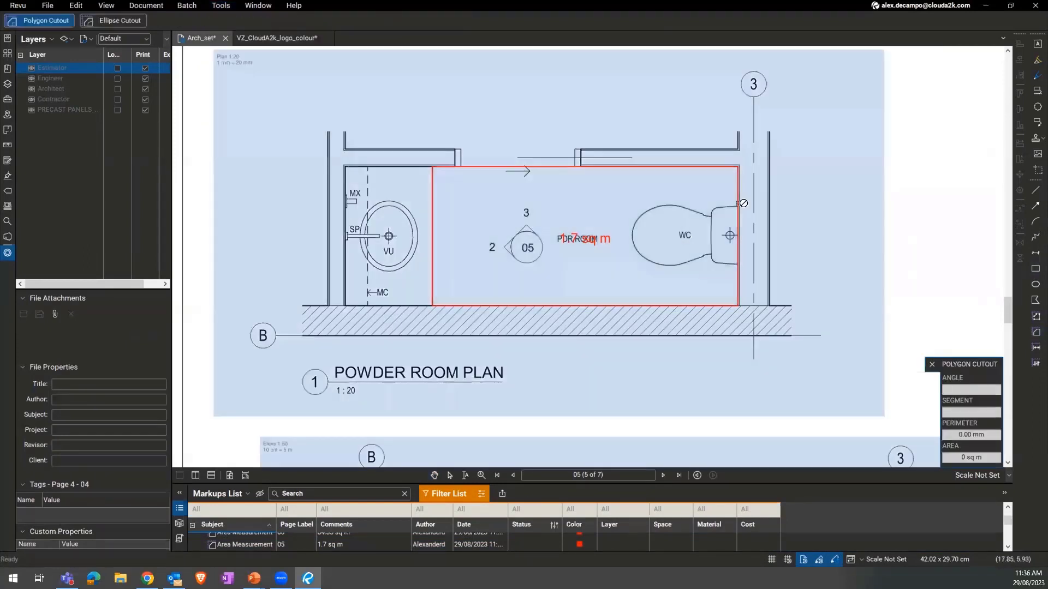
pyautogui.click(738, 206)
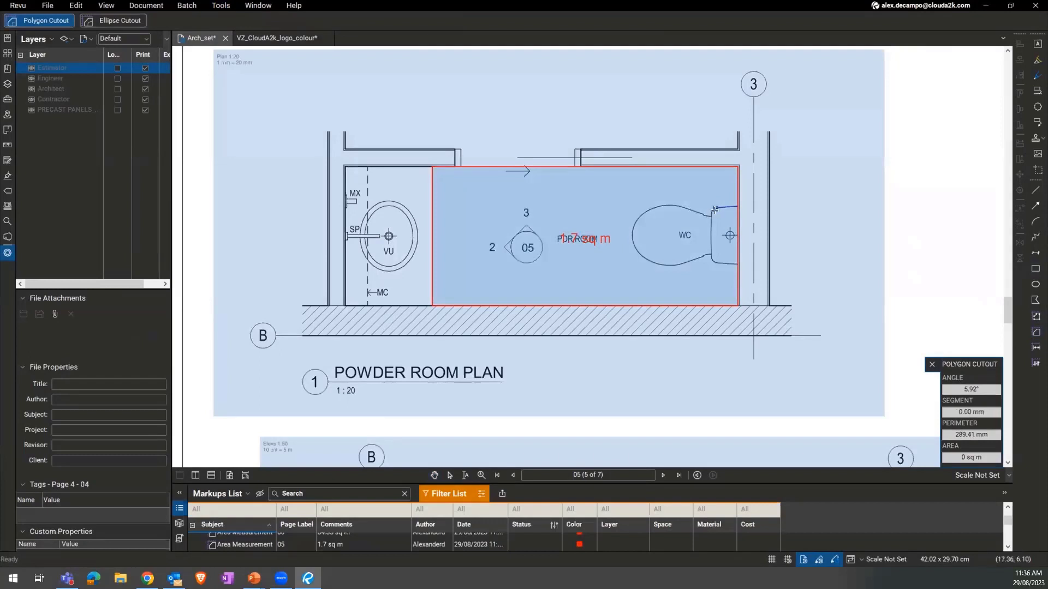
pyautogui.click(688, 210)
pyautogui.click(668, 206)
pyautogui.click(652, 211)
pyautogui.click(639, 221)
pyautogui.click(633, 238)
pyautogui.click(637, 254)
pyautogui.click(659, 264)
pyautogui.click(680, 265)
pyautogui.click(703, 257)
pyautogui.click(711, 258)
pyautogui.click(716, 263)
pyautogui.click(738, 266)
pyautogui.click(738, 206)
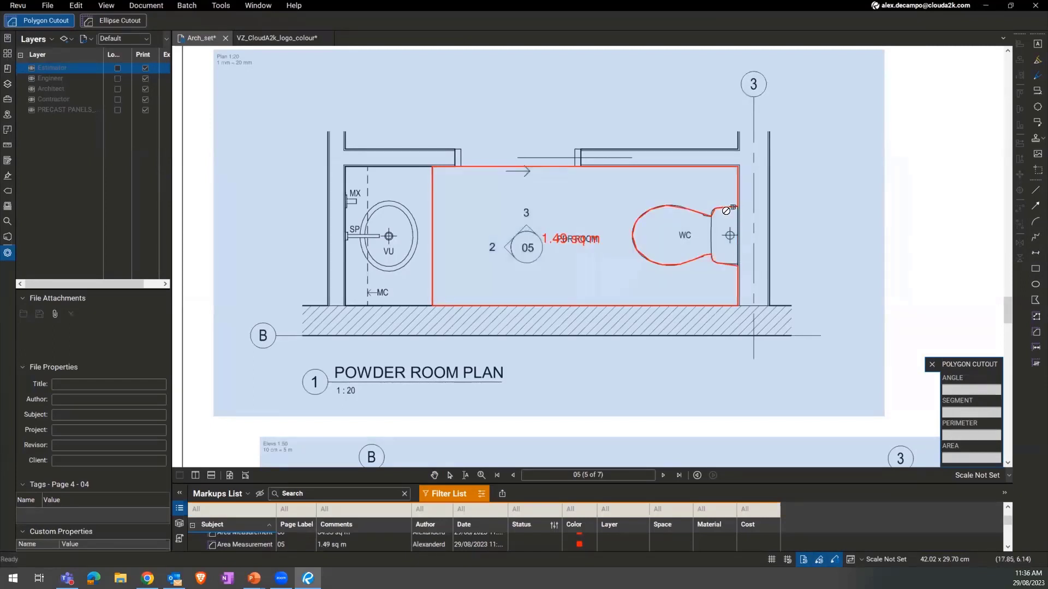
pyautogui.press('Escape')
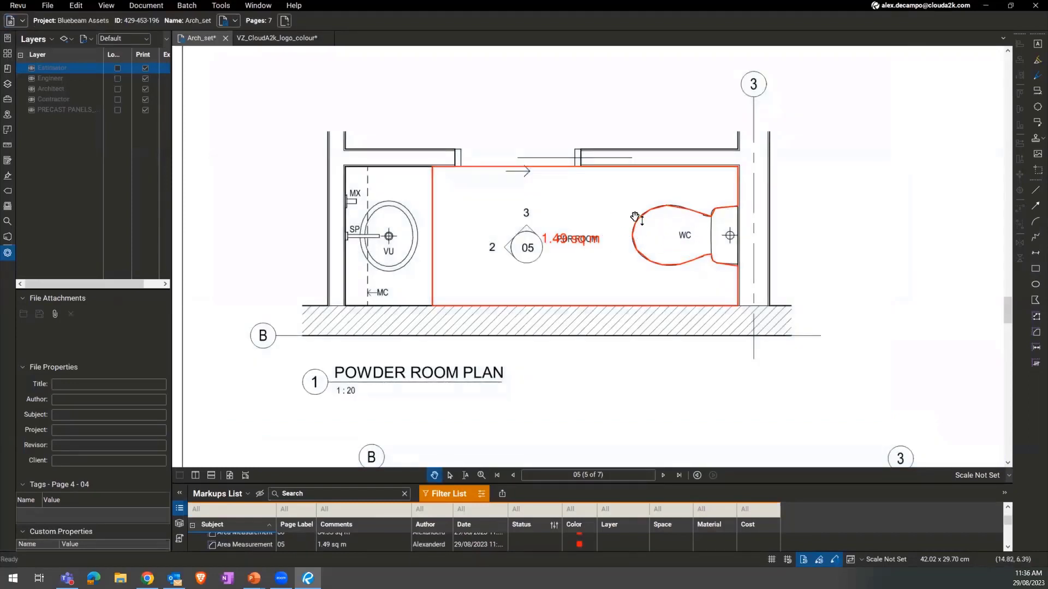
# Apply the Brick hatch to the powder room area measurement.
pyautogui.click(609, 170)
pyautogui.click(336, 21)
pyautogui.click(344, 58)
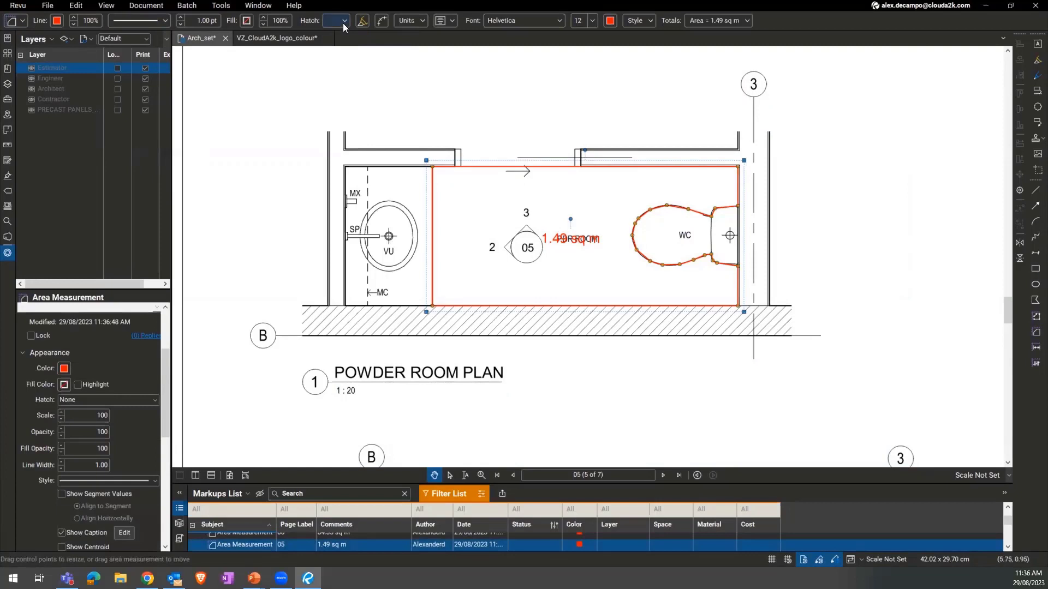
pyautogui.click(344, 22)
pyautogui.click(355, 83)
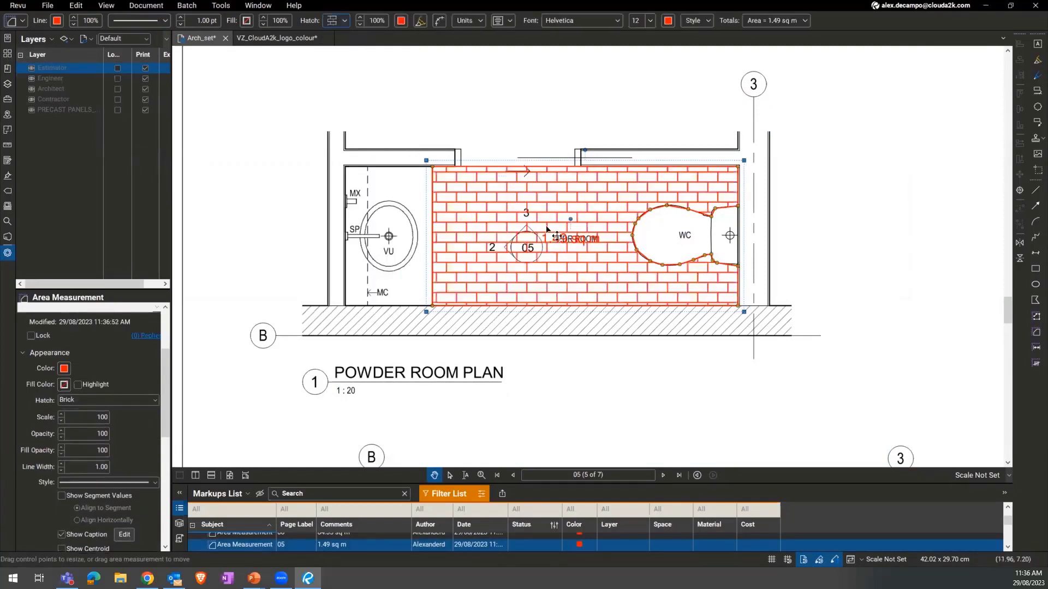
# Delete the brick-hatched area measurement from the Powder Room Plan on page 05.
pyautogui.click(784, 230)
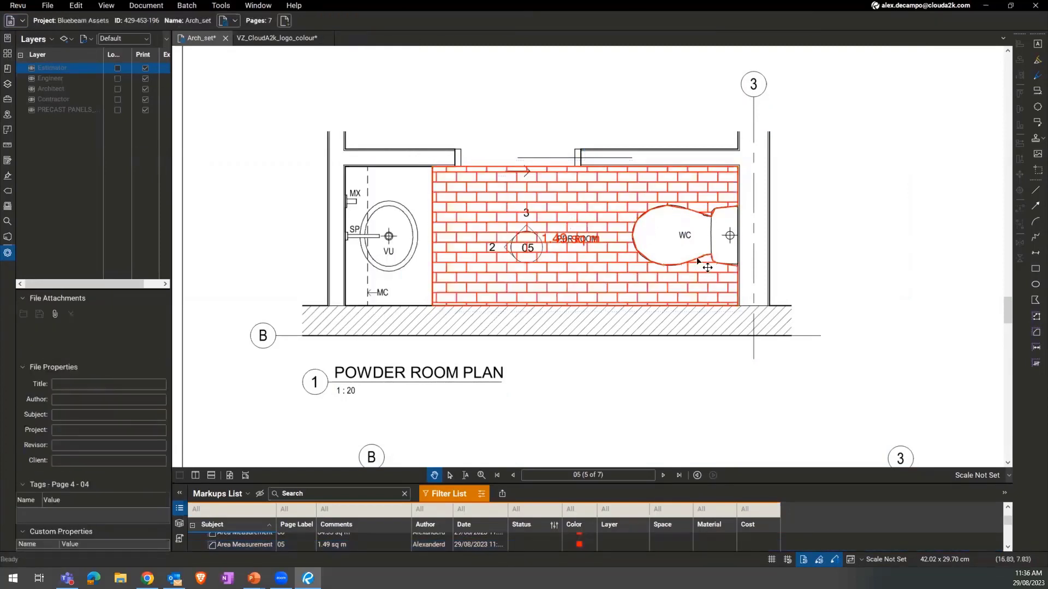
pyautogui.scroll(-2, 628, 273)
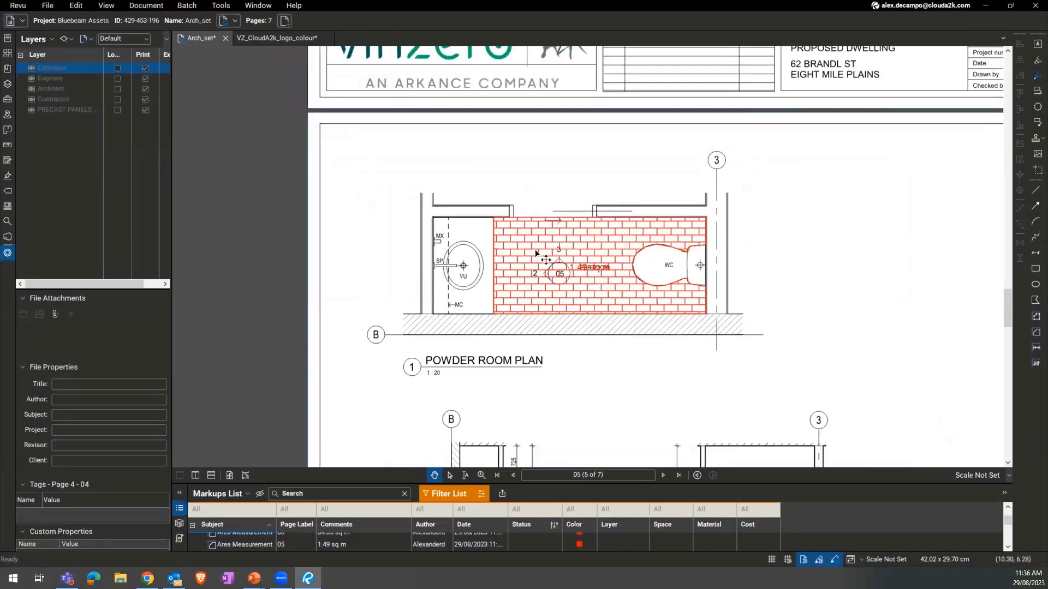
pyautogui.scroll(-2, 584, 260)
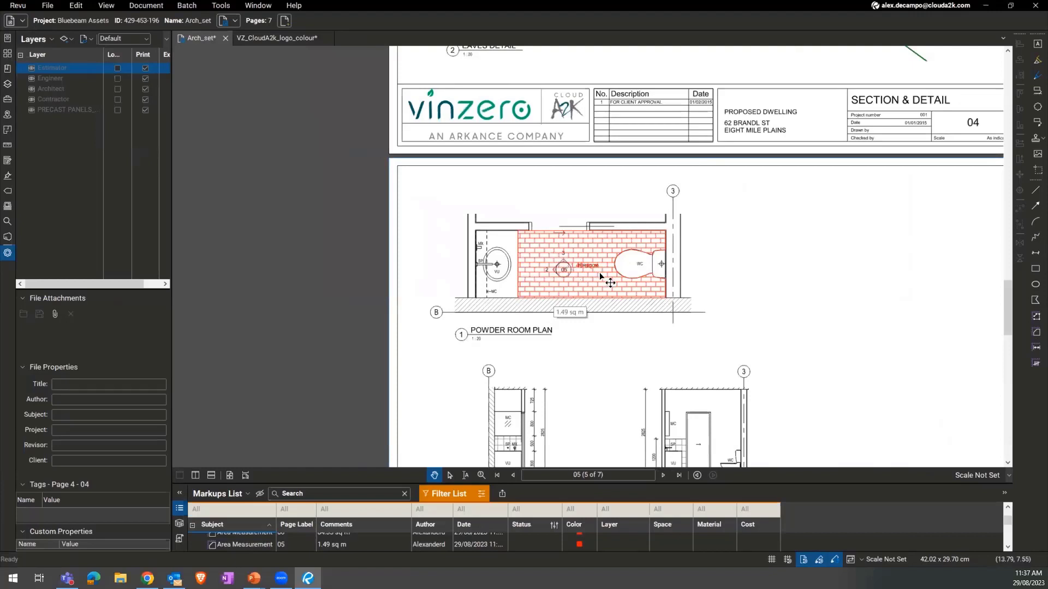
pyautogui.click(555, 271)
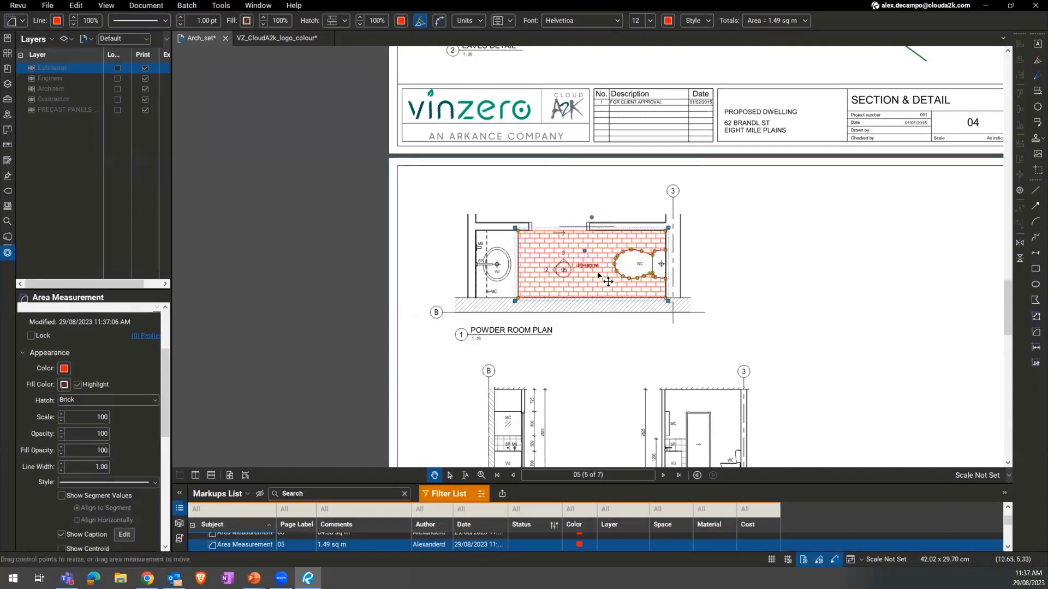
pyautogui.click(588, 329)
pyautogui.click(587, 287)
pyautogui.press('Delete')
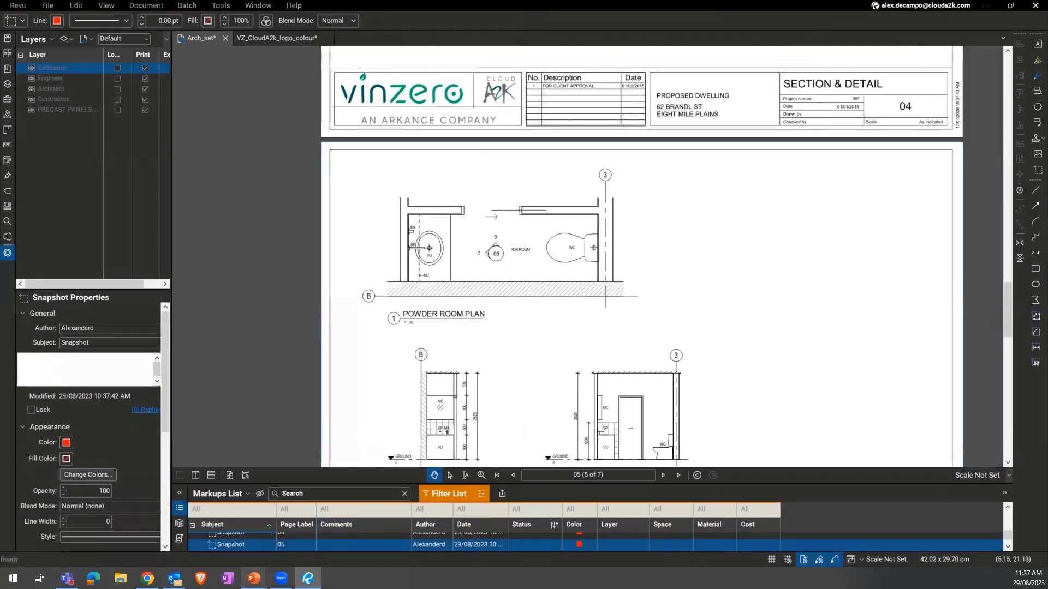
# Switch to the PowerPoint presentation, advance the slide show to the Custom Toolchests slide, and end the show.
pyautogui.moveTo(254, 578)
pyautogui.click(256, 532)
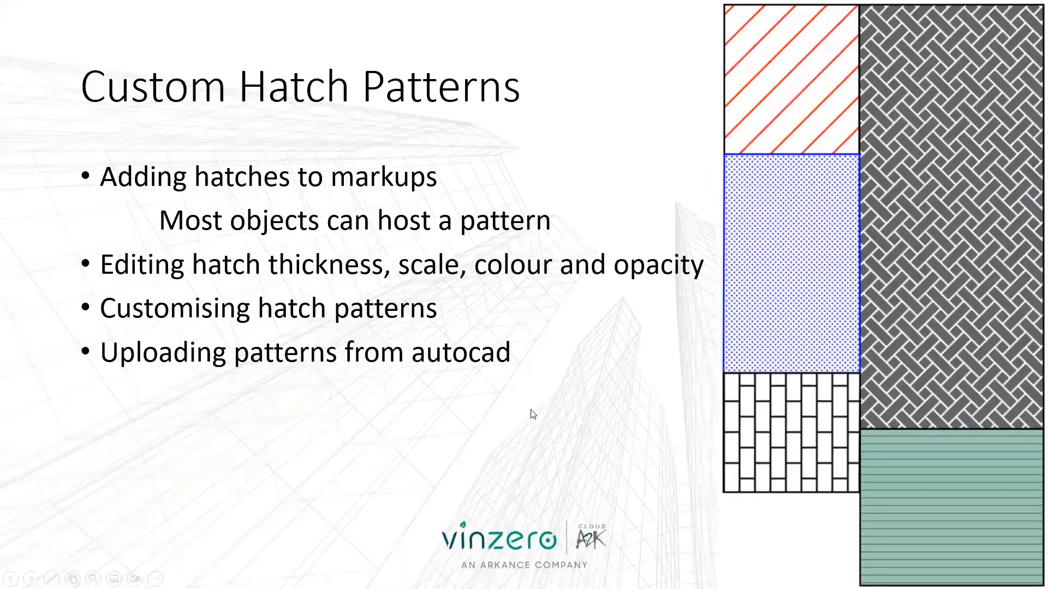
pyautogui.press('Right')
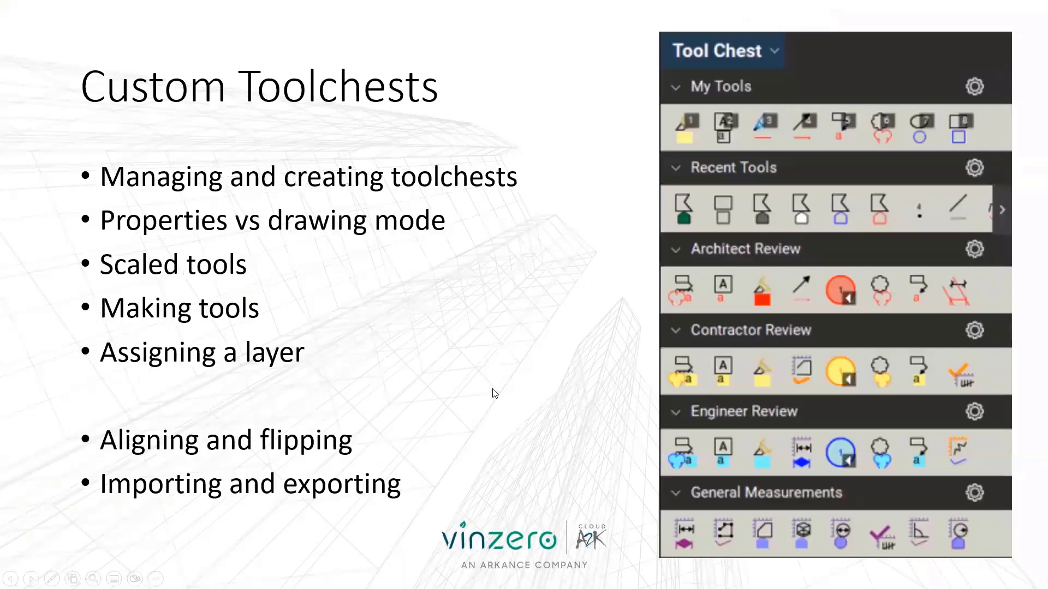
pyautogui.press('Left')
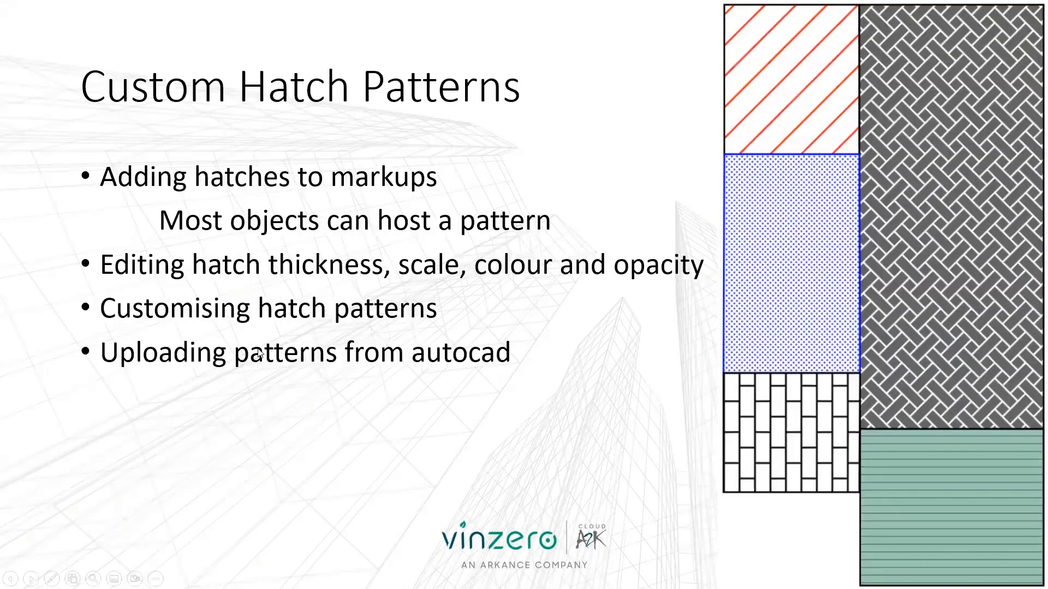
pyautogui.press('Right')
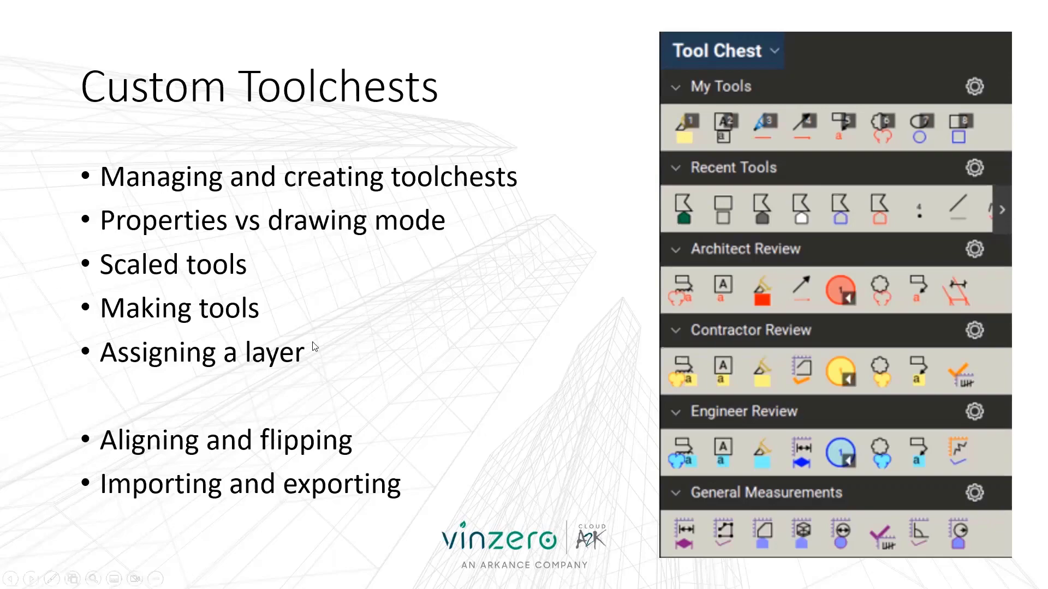
pyautogui.press('Escape')
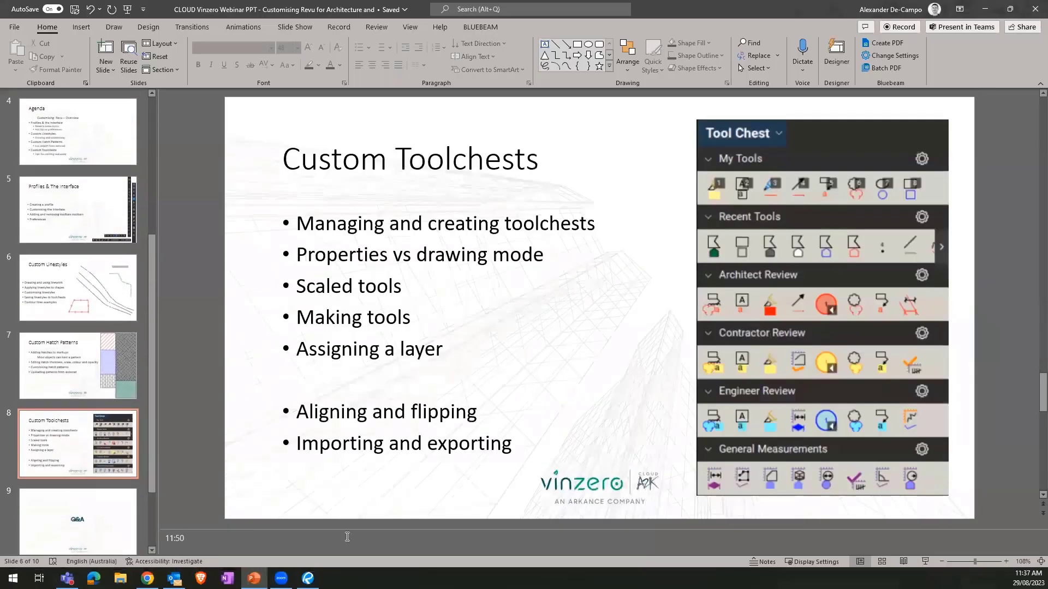
# Back in Revu, add a callout reading "Timber flooring here" below the lower plan on page 06, pointing at the hatched floor beside the bathroom.
pyautogui.hotkey('alt', 'Tab')
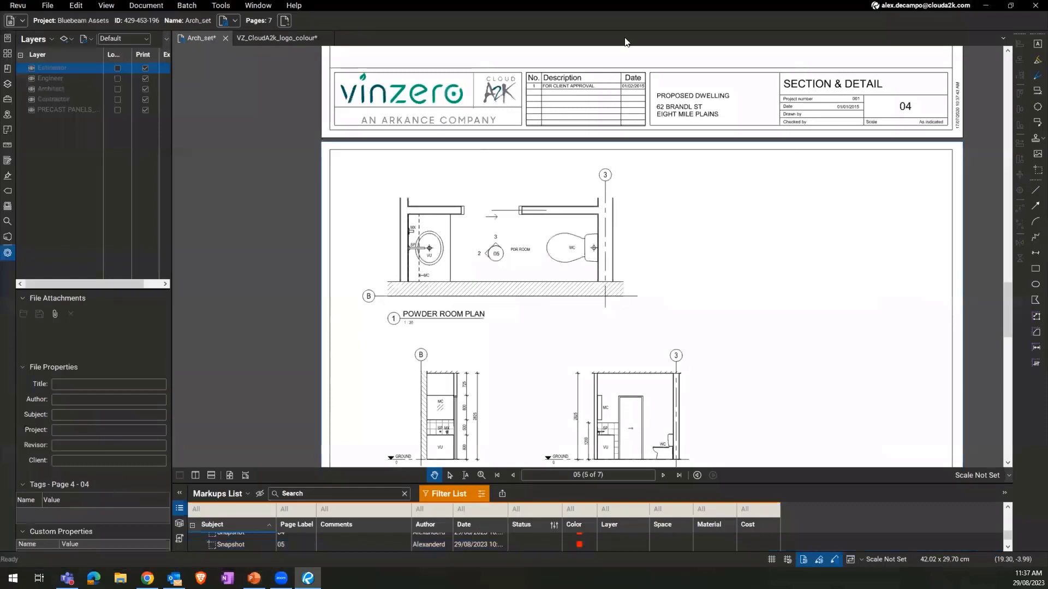
pyautogui.scroll(-3, 444, 209)
pyautogui.scroll(-5, 444, 209)
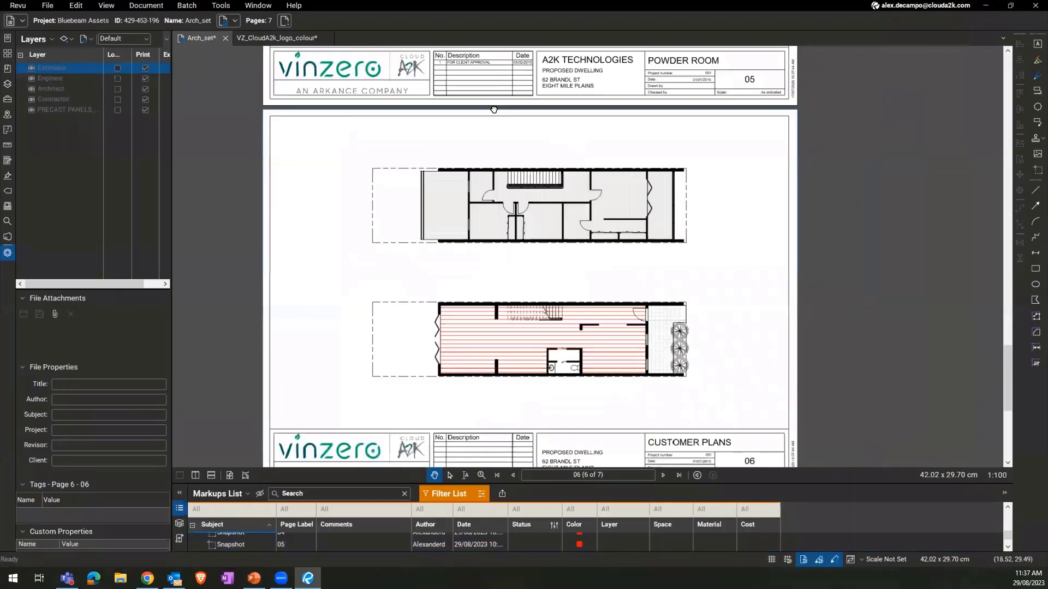
pyautogui.moveTo(493, 119); pyautogui.dragTo(496, 111)
pyautogui.scroll(4, 551, 291)
pyautogui.moveTo(551, 291); pyautogui.dragTo(538, 227)
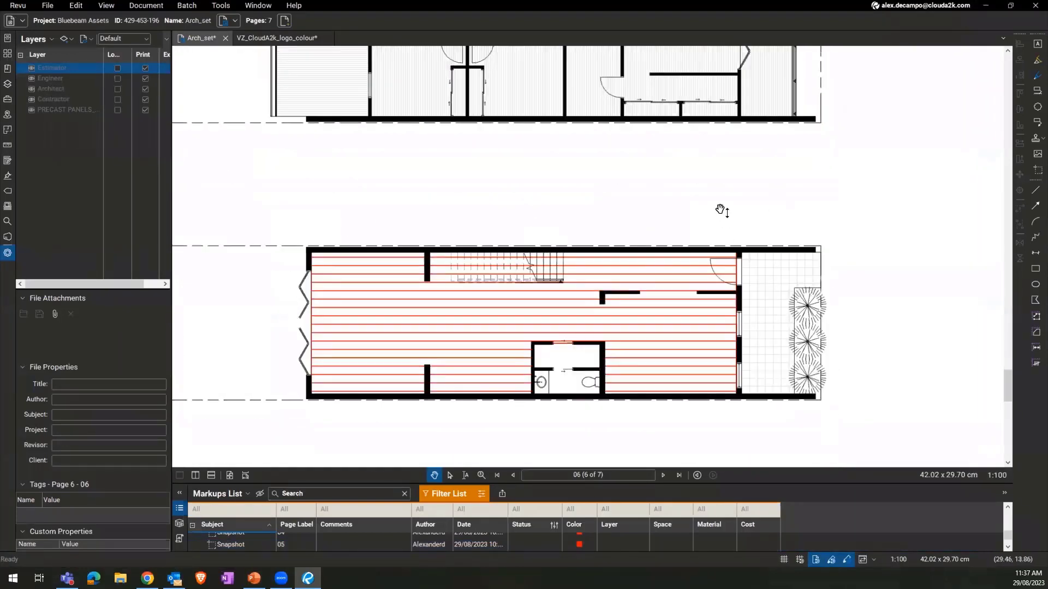
pyautogui.scroll(-3, 723, 217)
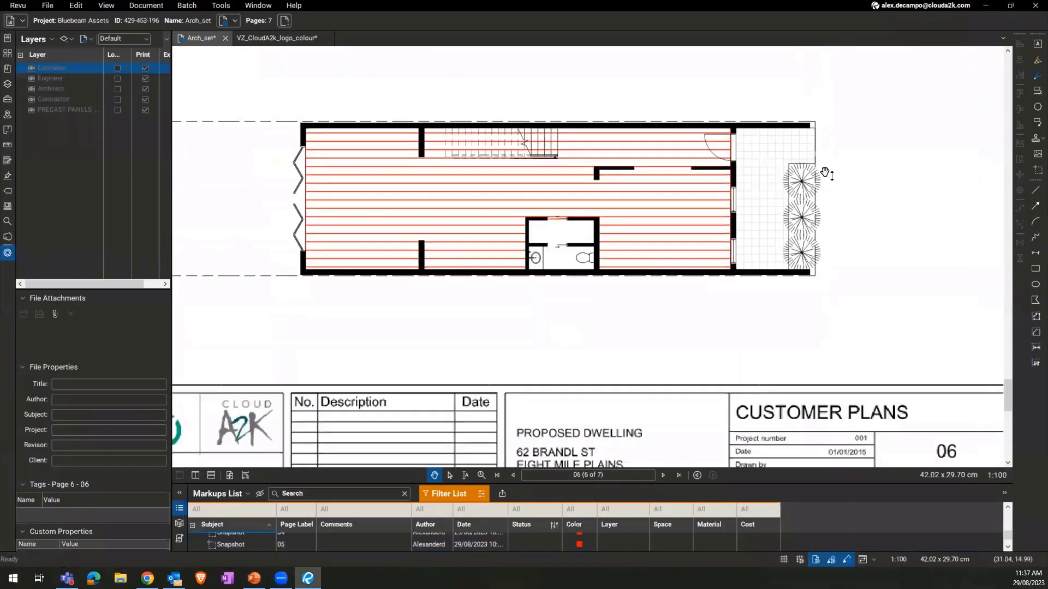
pyautogui.click(1036, 123)
pyautogui.click(654, 266)
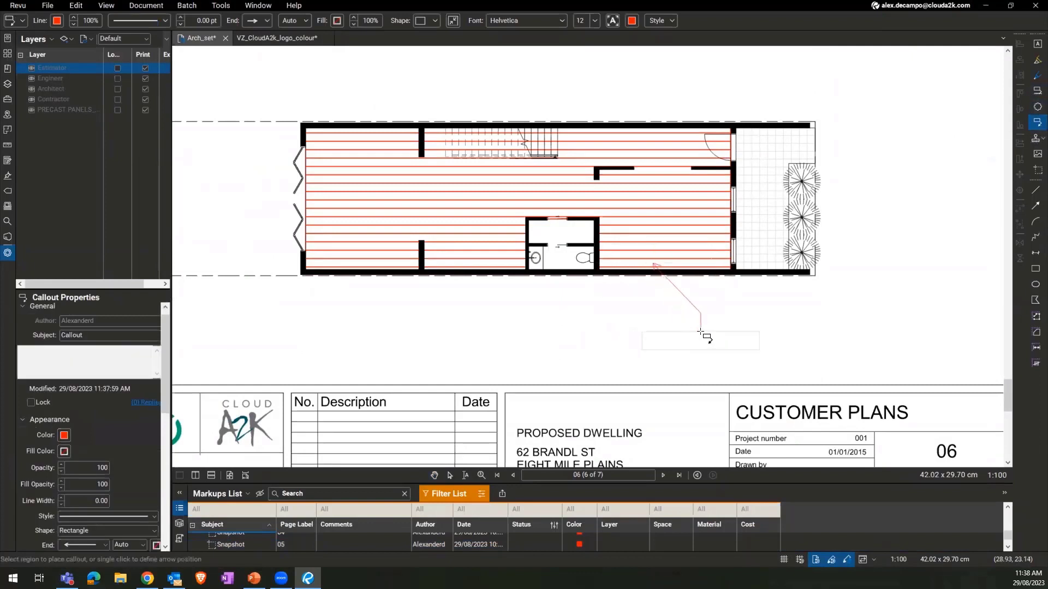
pyautogui.click(701, 331)
pyautogui.write('Timber flooring here')
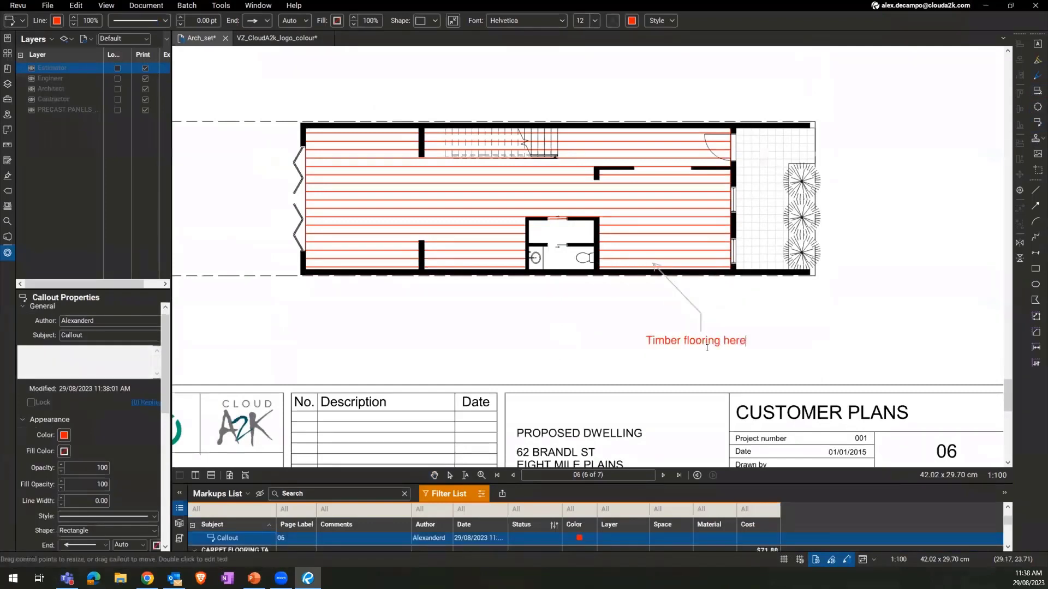
pyautogui.click(553, 333)
pyautogui.click(679, 352)
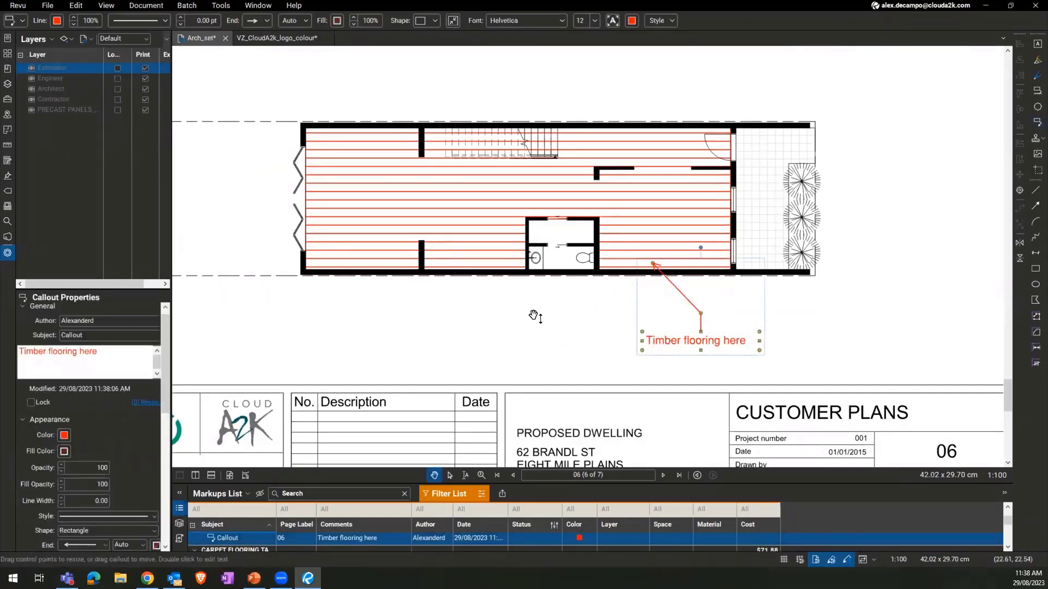
# Recolour the timber flooring callout's line and text dark green, and nudge its text box slightly closer to the plan.
pyautogui.click(431, 22)
pyautogui.click(431, 22)
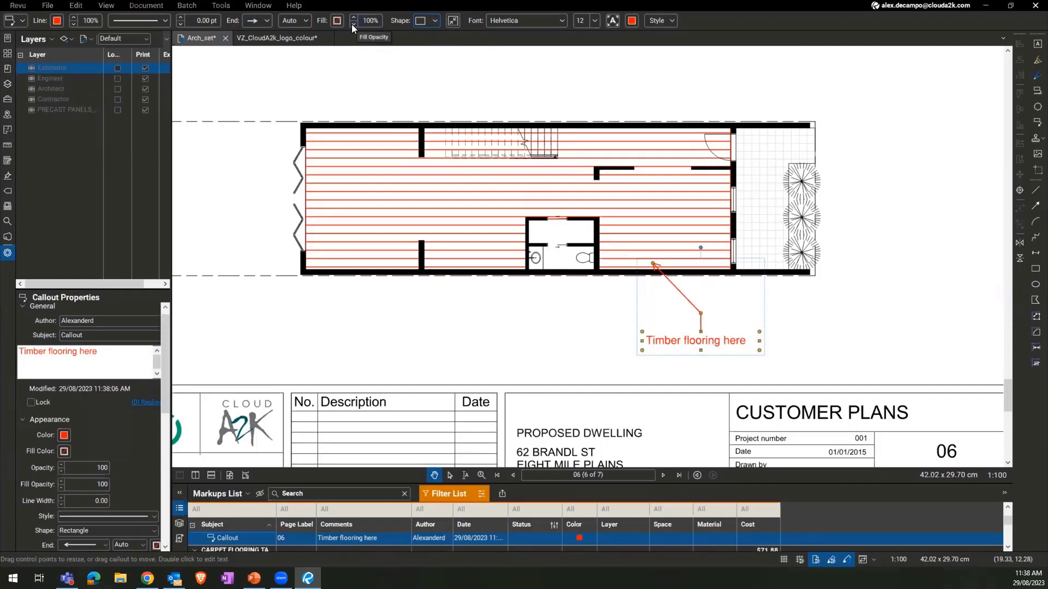
pyautogui.click(57, 21)
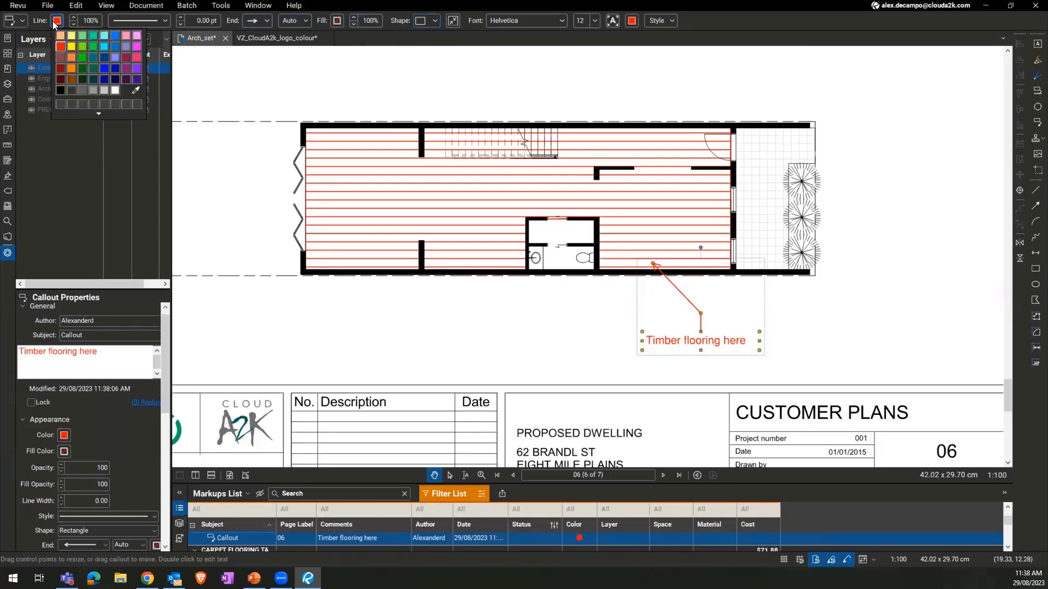
pyautogui.click(78, 66)
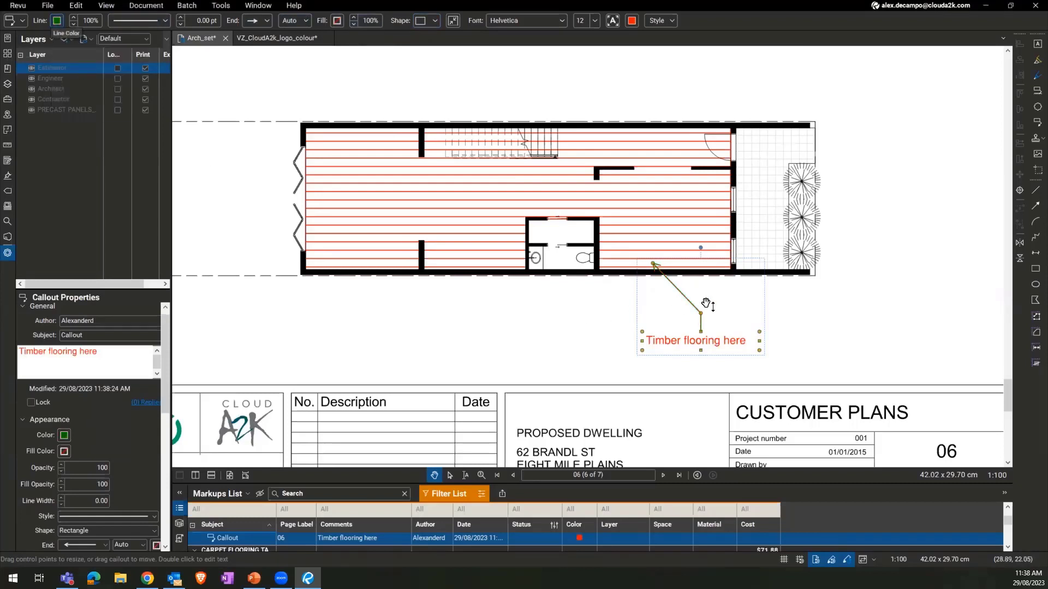
pyautogui.click(631, 21)
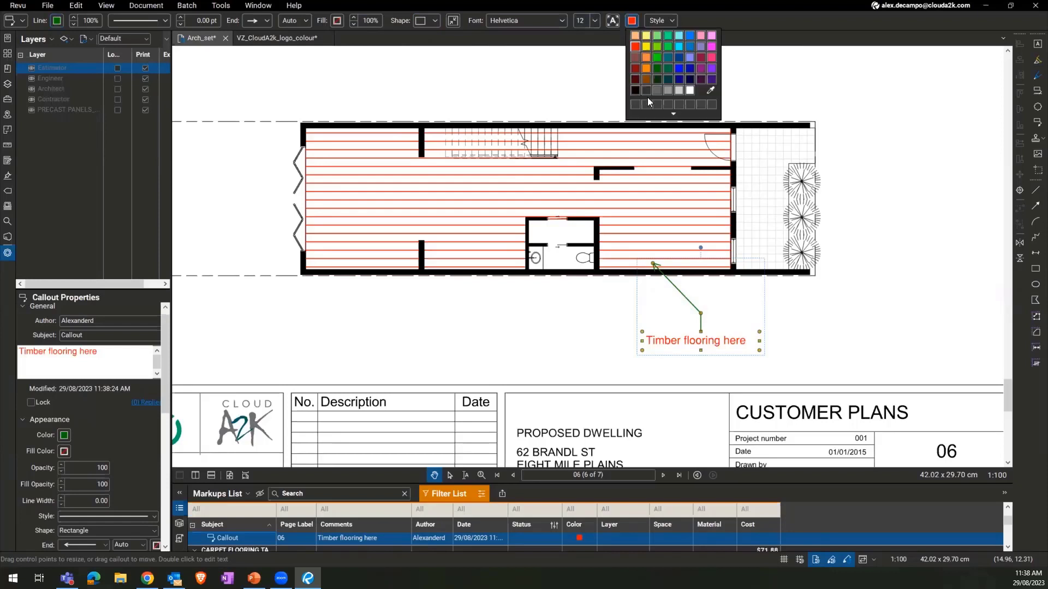
pyautogui.click(659, 69)
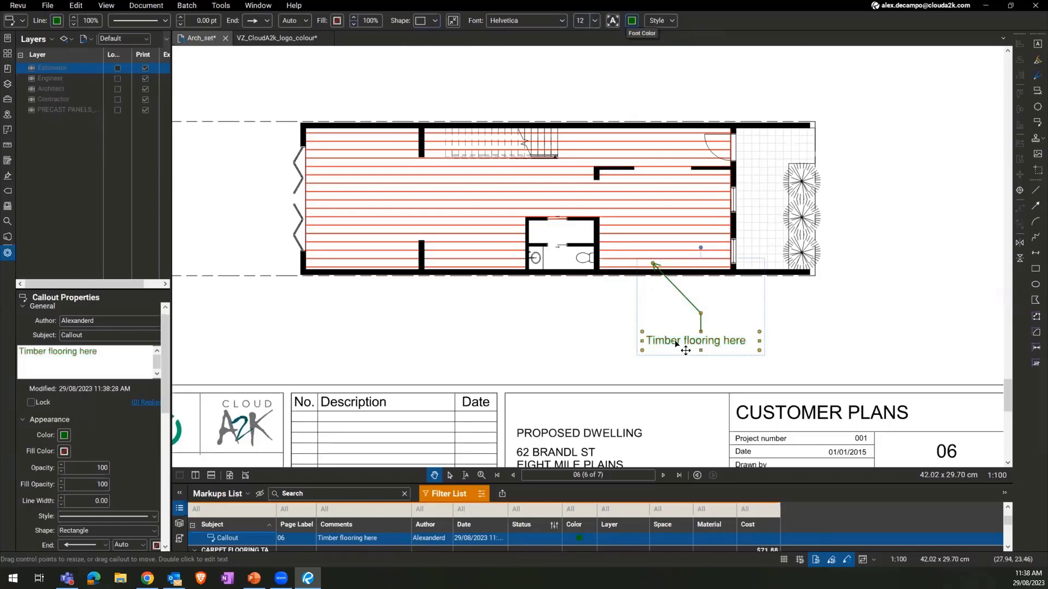
pyautogui.moveTo(689, 302); pyautogui.dragTo(681, 299)
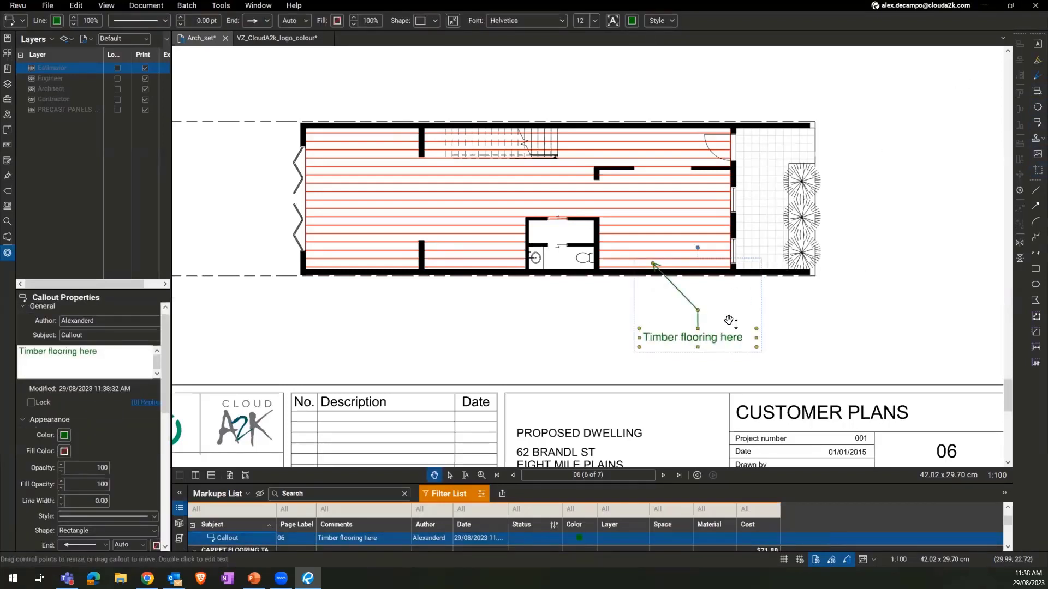
pyautogui.click(578, 333)
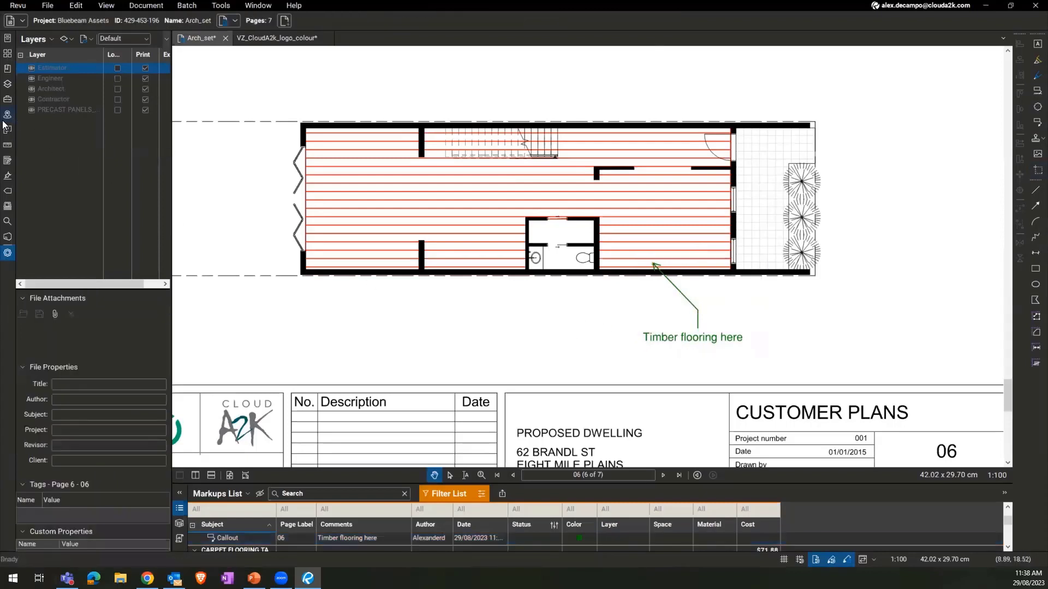
# Display the Tool Chest in place of the Layers list.
pyautogui.click(3, 100)
pyautogui.click(675, 342)
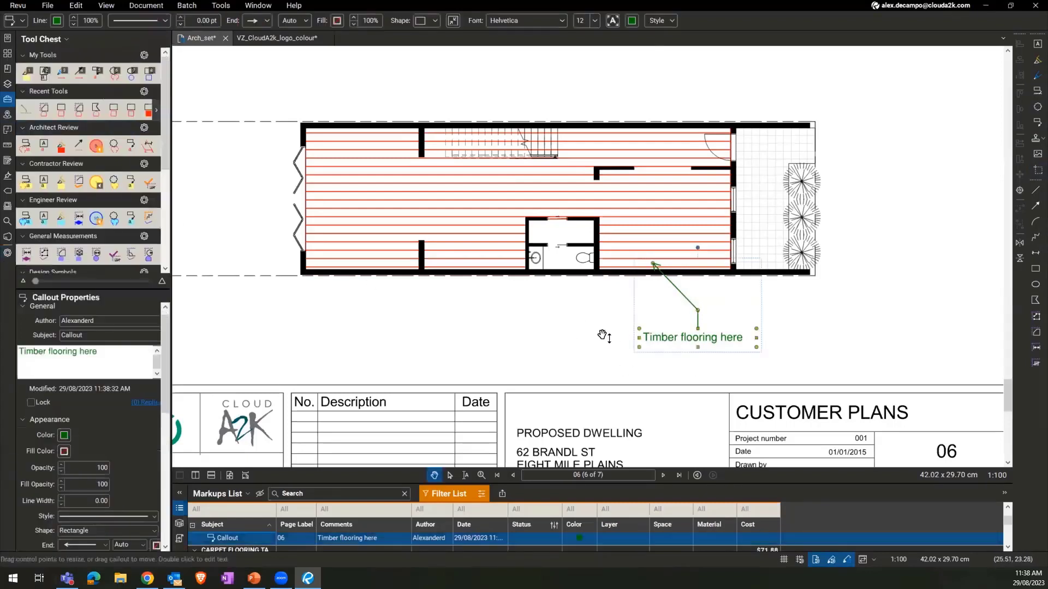
pyautogui.click(487, 335)
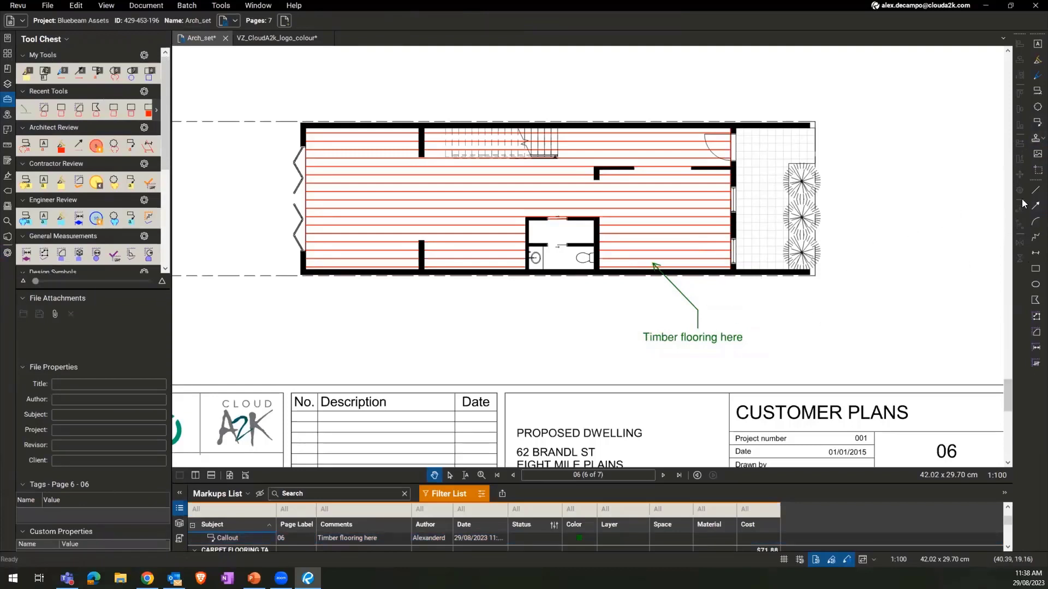
# Add a red callout reading "Tiles here" below the lower plan, pointing into the bathroom.
pyautogui.click(1037, 122)
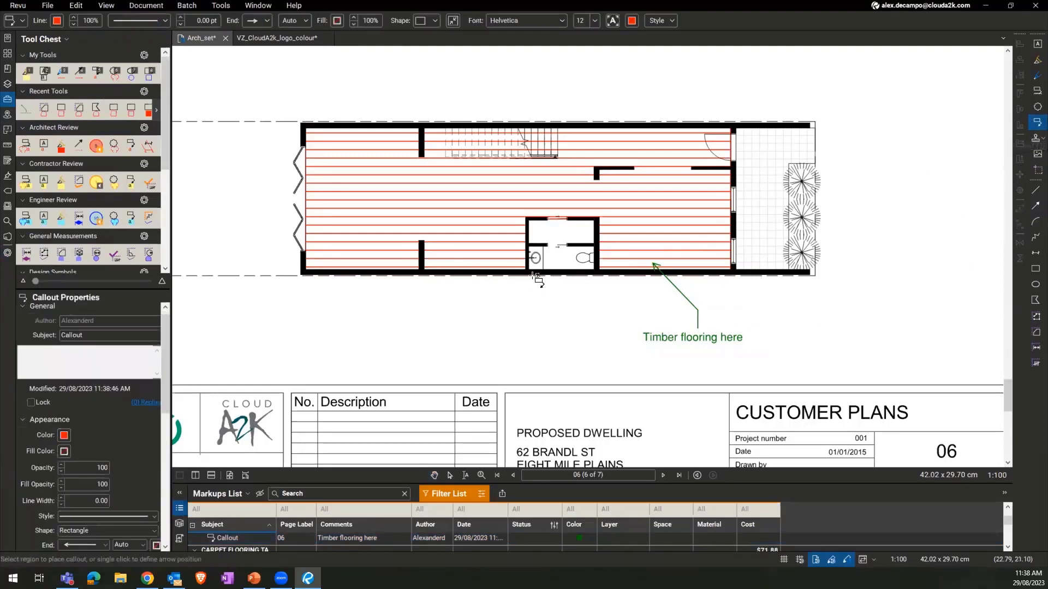
pyautogui.click(563, 266)
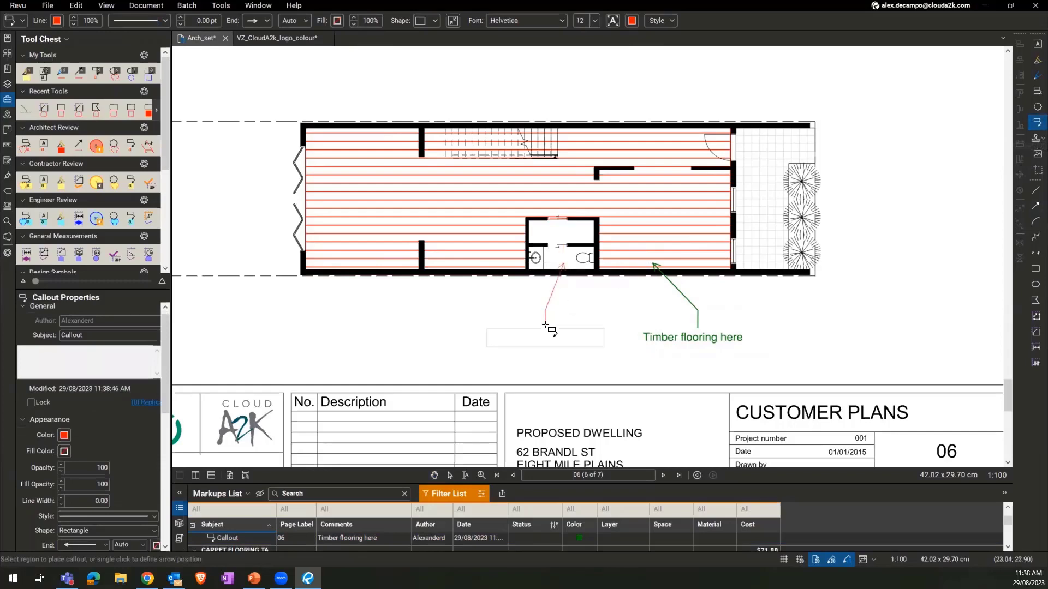
pyautogui.click(545, 329)
pyautogui.press('Escape')
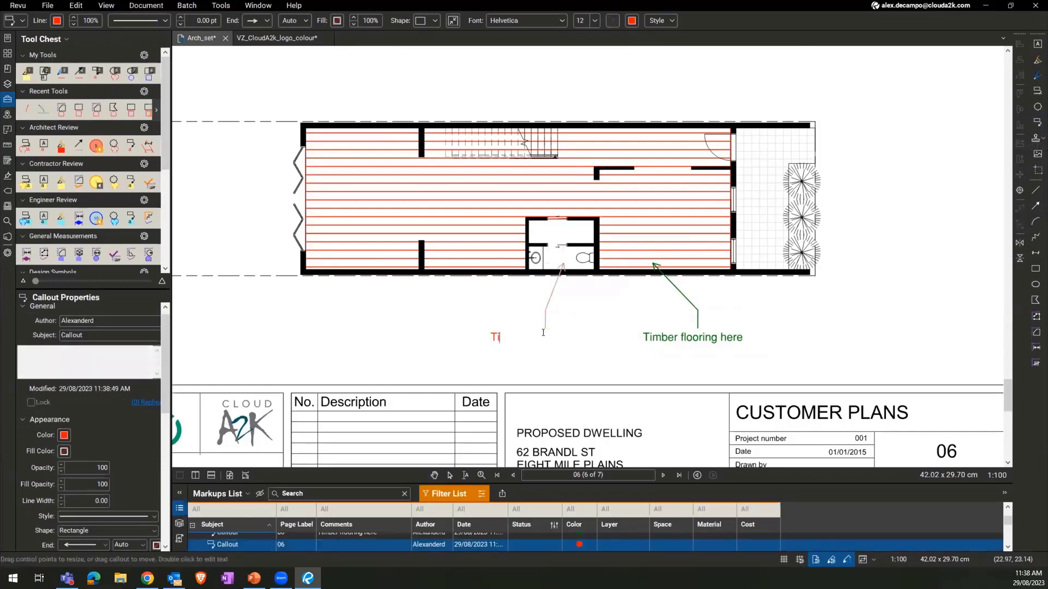
pyautogui.click(466, 322)
pyautogui.click(486, 318)
pyautogui.click(546, 309)
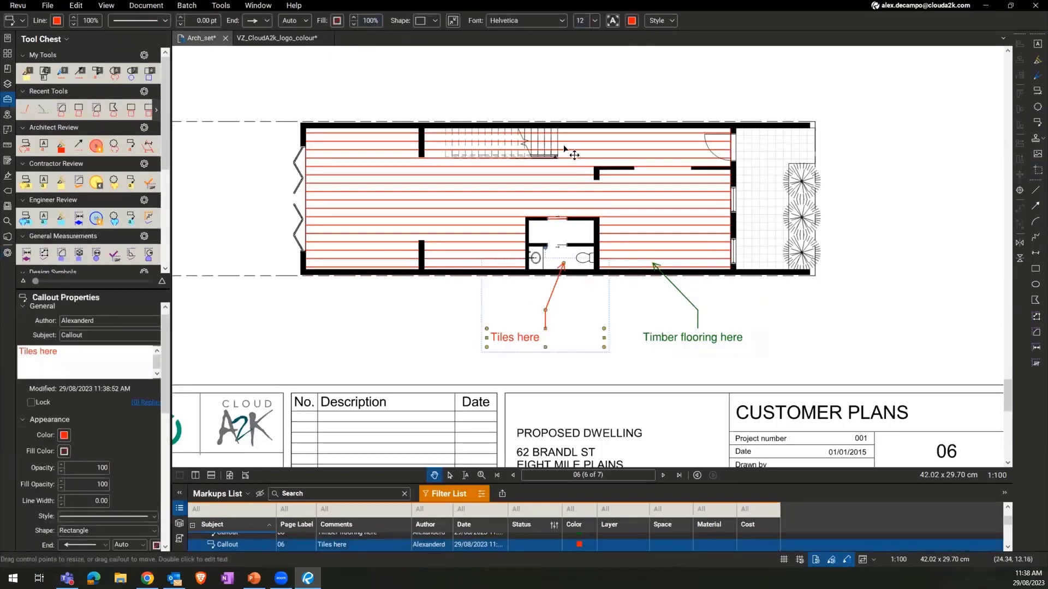
# Copy the timber flooring callout's formatting onto the "Tiles here" callout with Format Painter.
pyautogui.click(689, 301)
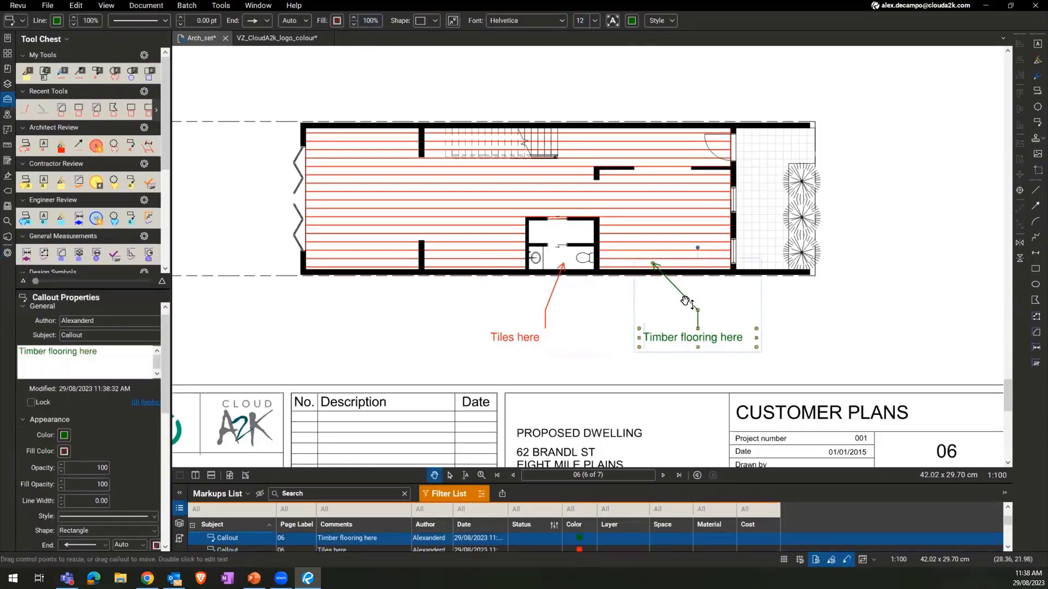
pyautogui.rightClick(685, 300)
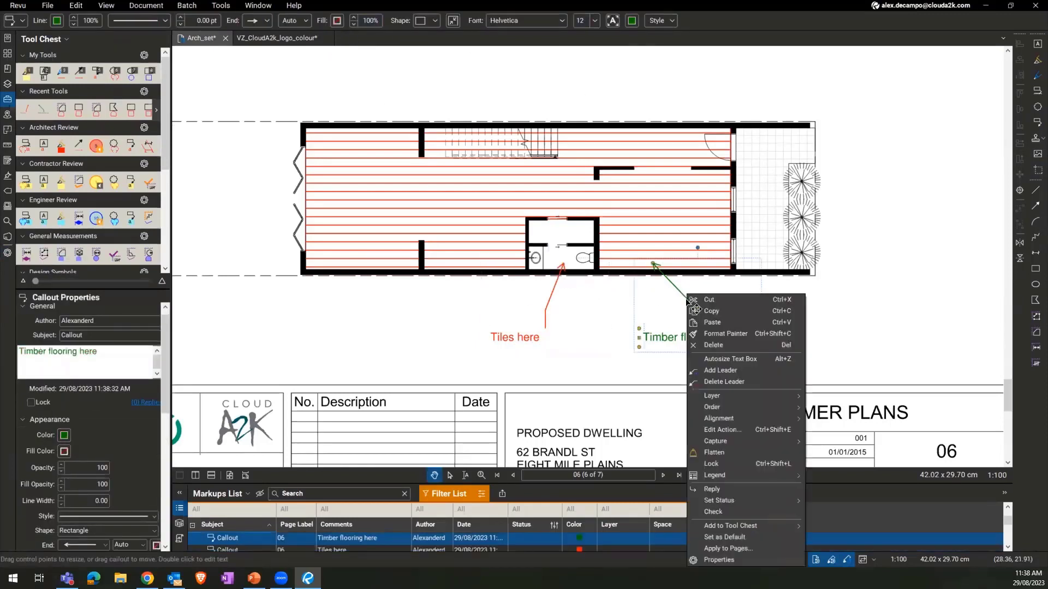
pyautogui.click(721, 338)
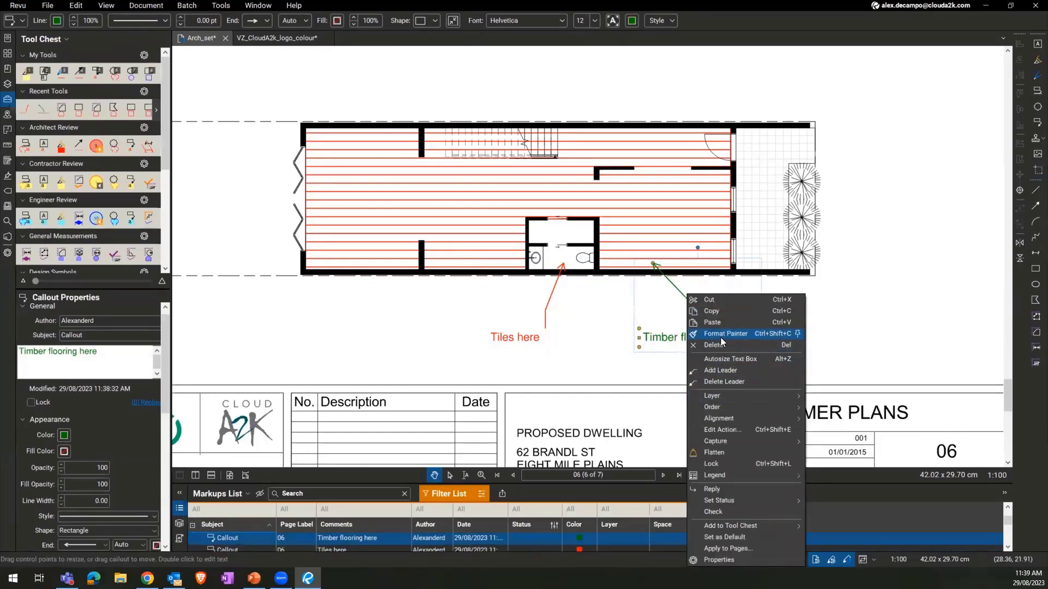
pyautogui.click(551, 300)
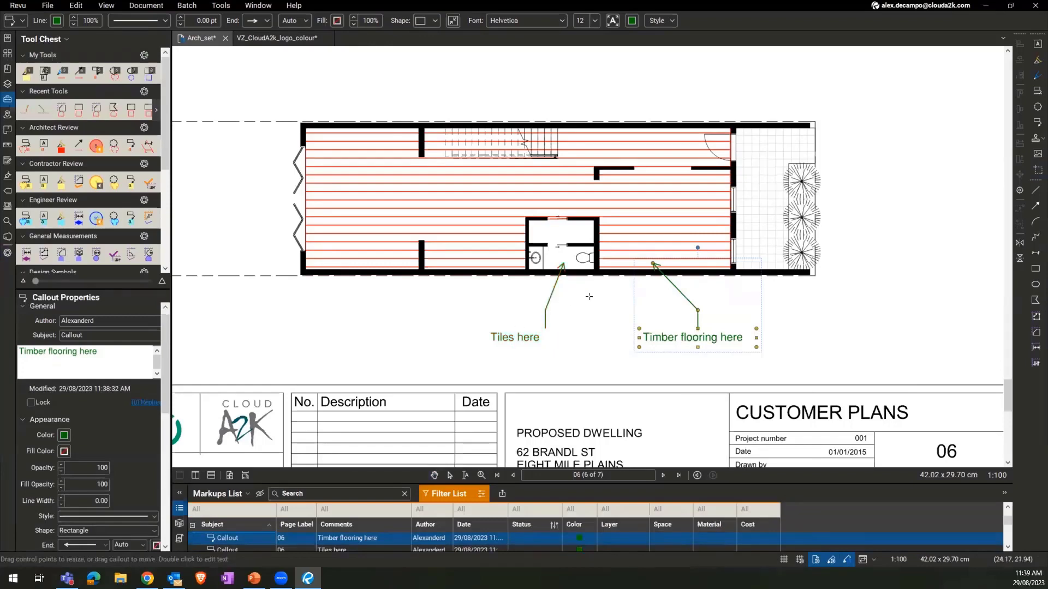
pyautogui.click(546, 313)
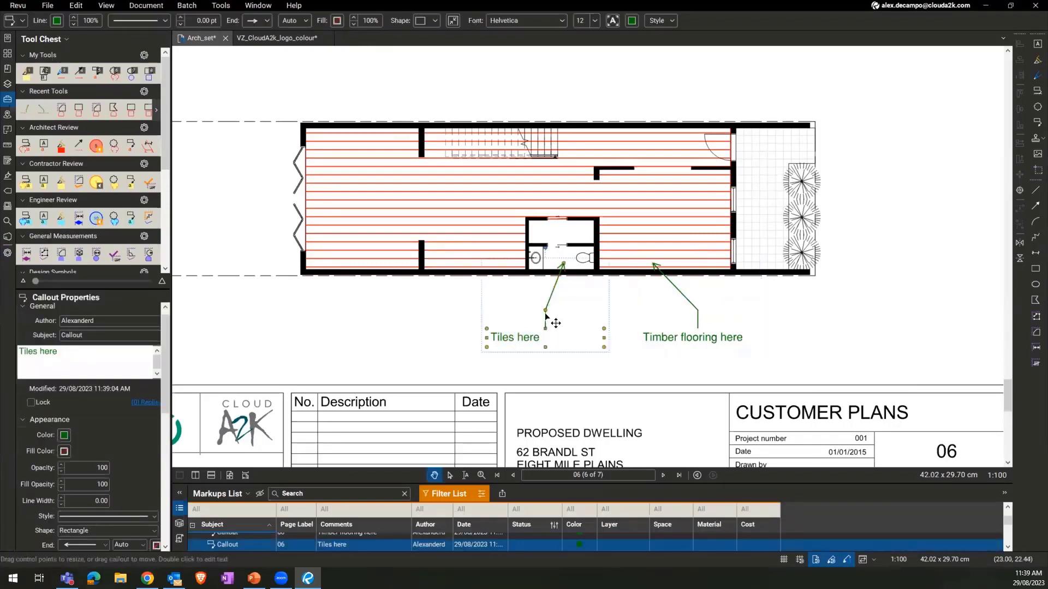
# Start adding a new tool set titled "Standard company markups" to the Tool Chest.
pyautogui.click(427, 343)
pyautogui.scroll(-3, 106, 218)
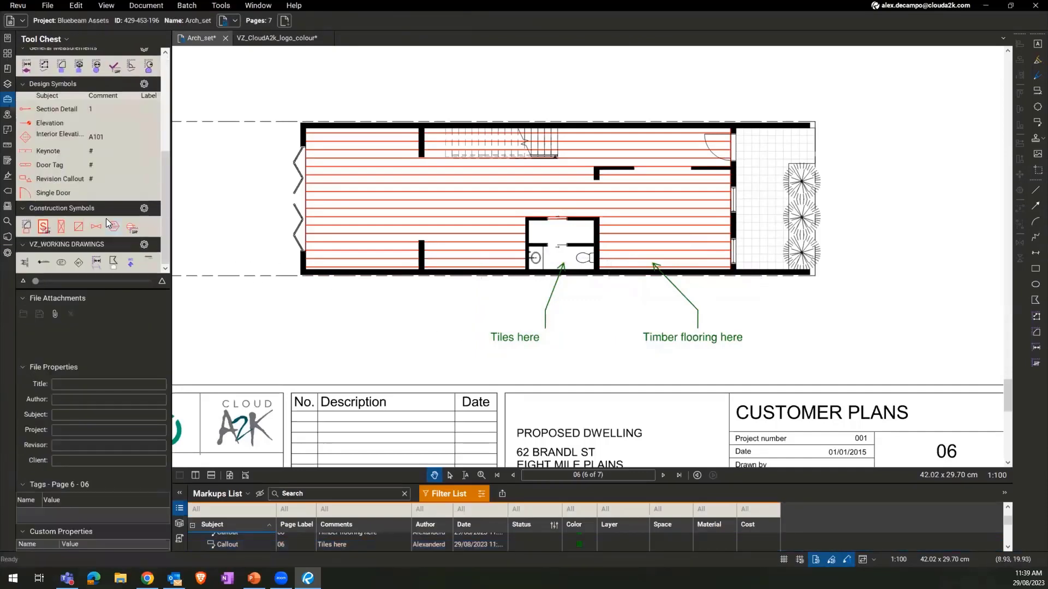
pyautogui.scroll(3, 105, 218)
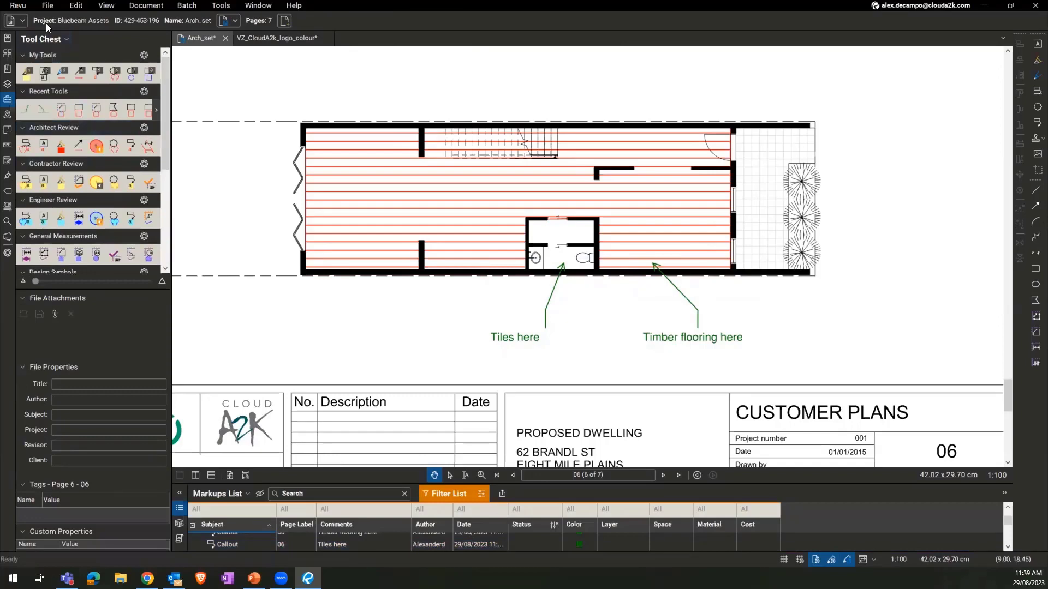
pyautogui.press('ctrl')
pyautogui.click(12, 102)
pyautogui.click(11, 101)
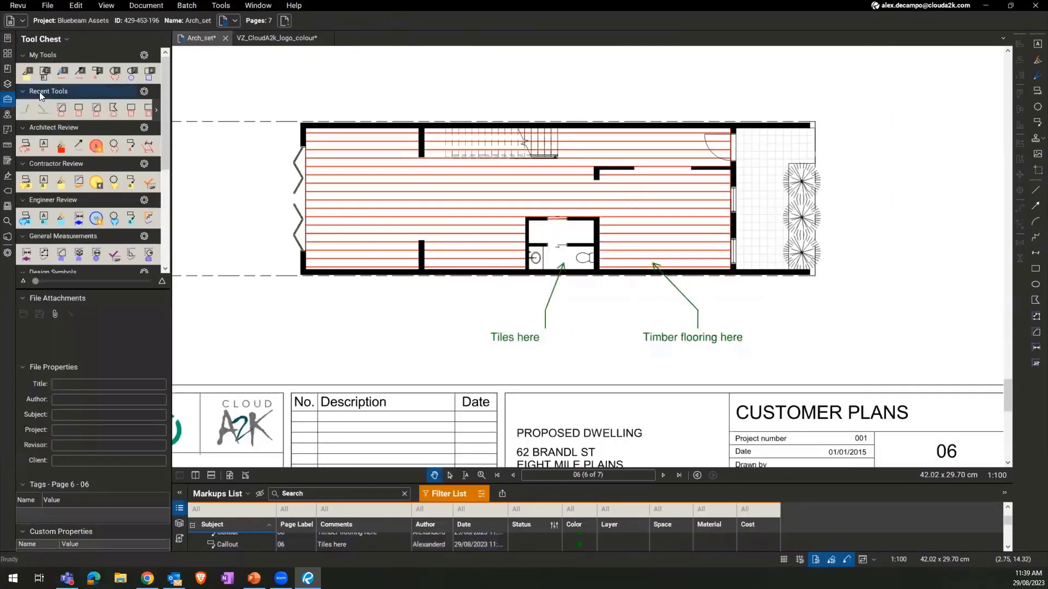
pyautogui.click(50, 42)
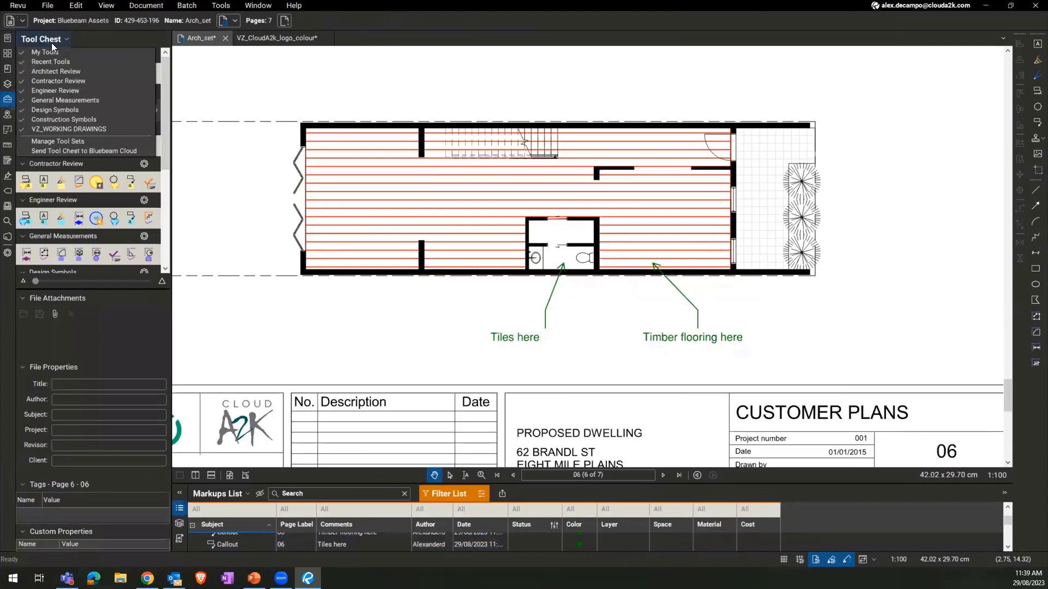
pyautogui.click(64, 142)
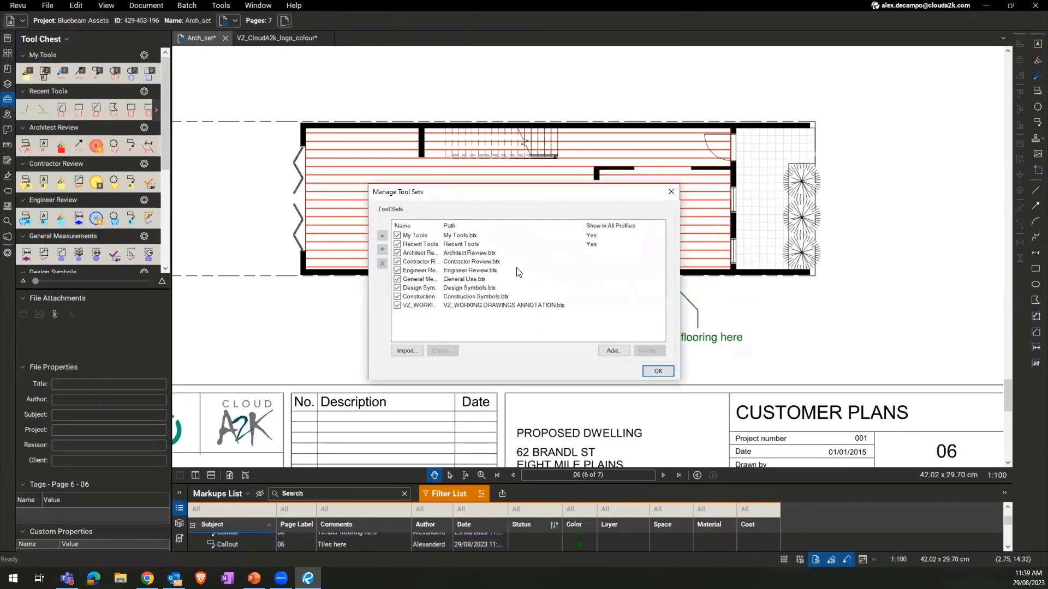
pyautogui.click(606, 351)
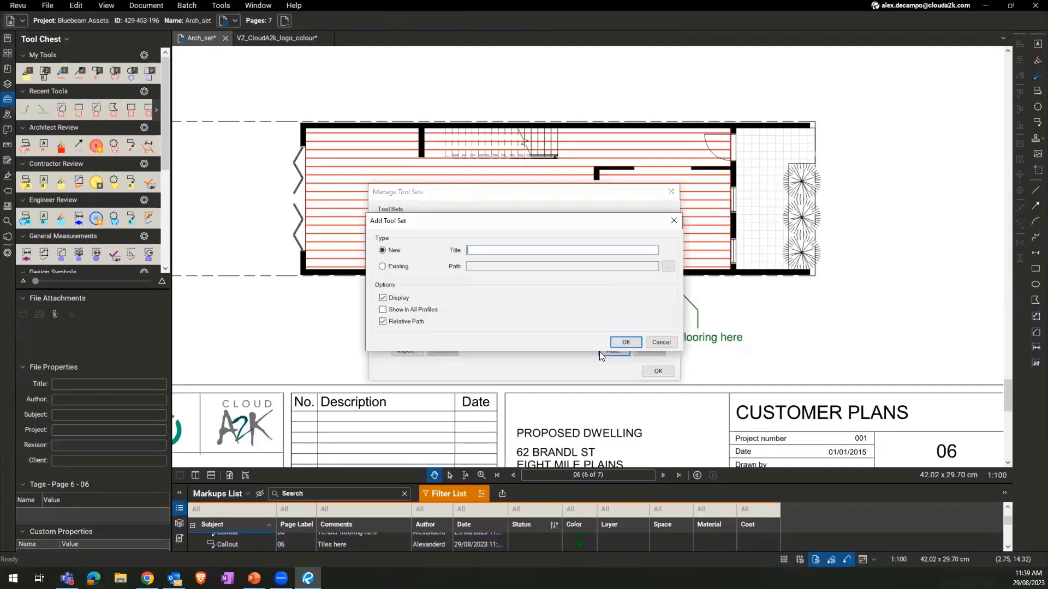
pyautogui.write('Standard company markups')
# Save the new tool set to the Desktop as "Standard company markups" and finish managing tool sets.
pyautogui.click(626, 342)
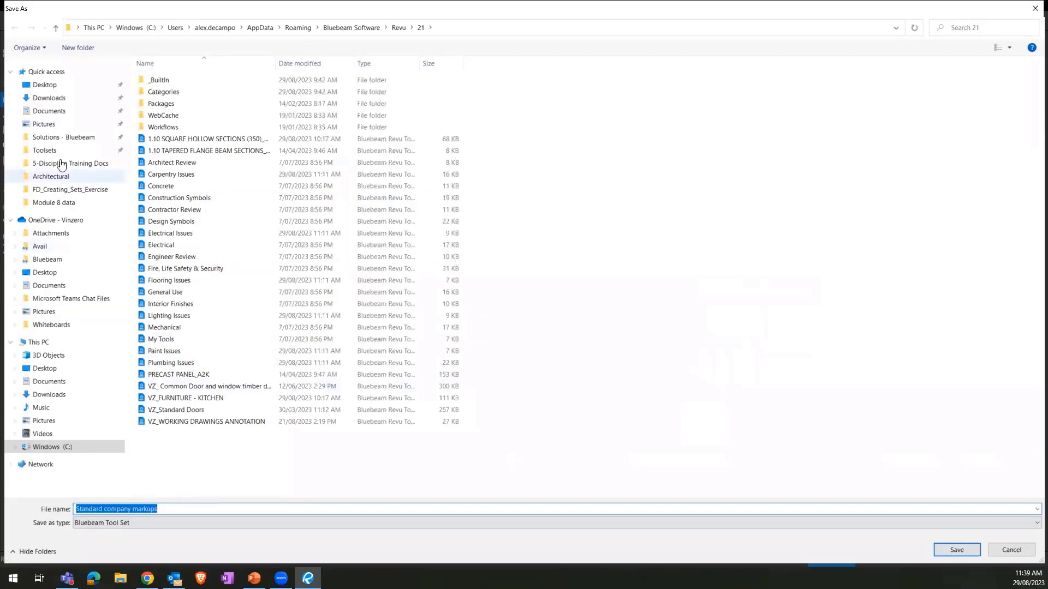
pyautogui.click(47, 85)
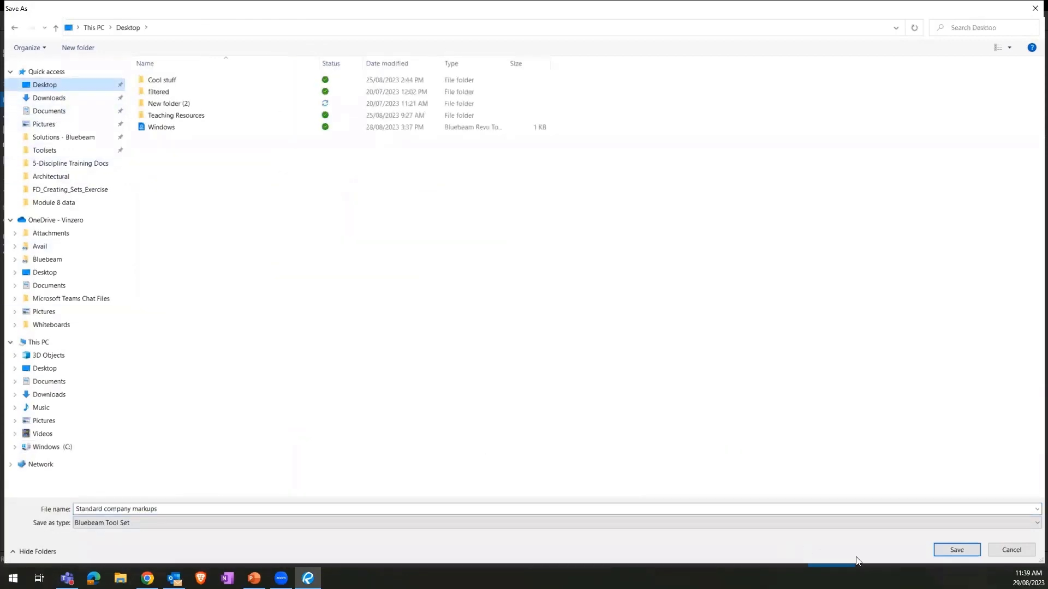
pyautogui.click(955, 550)
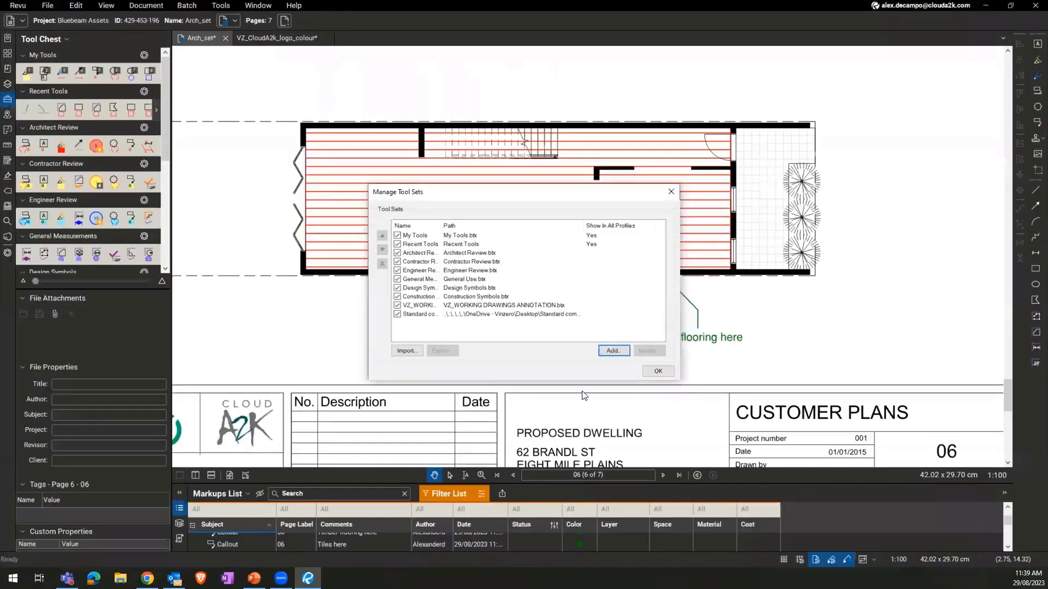
pyautogui.click(658, 371)
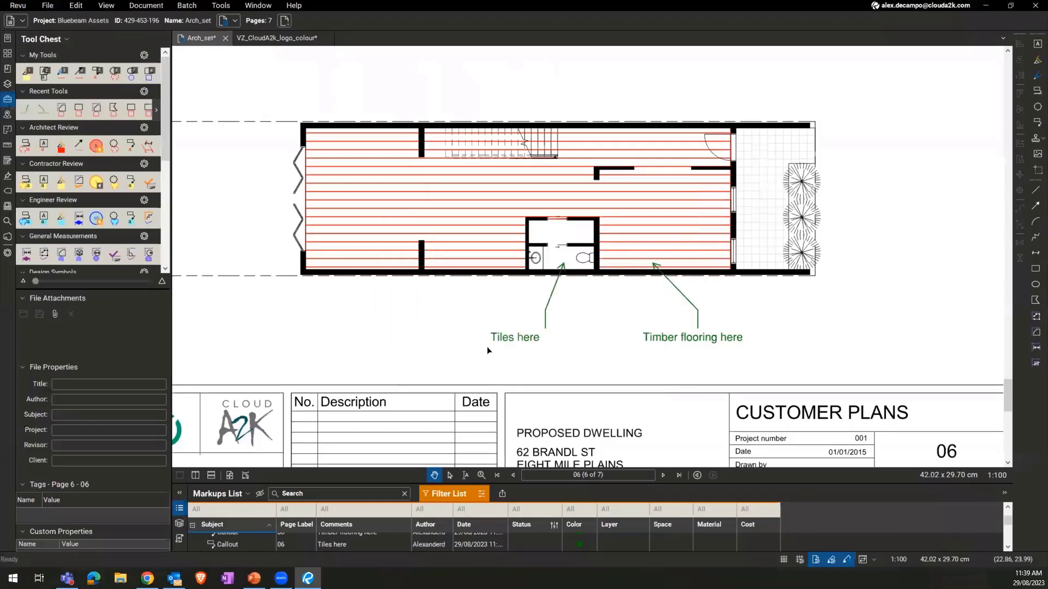
# Add the "Tiles here" callout to the "Standard company markups" tool set, taking the lock on that set.
pyautogui.scroll(-5, 68, 230)
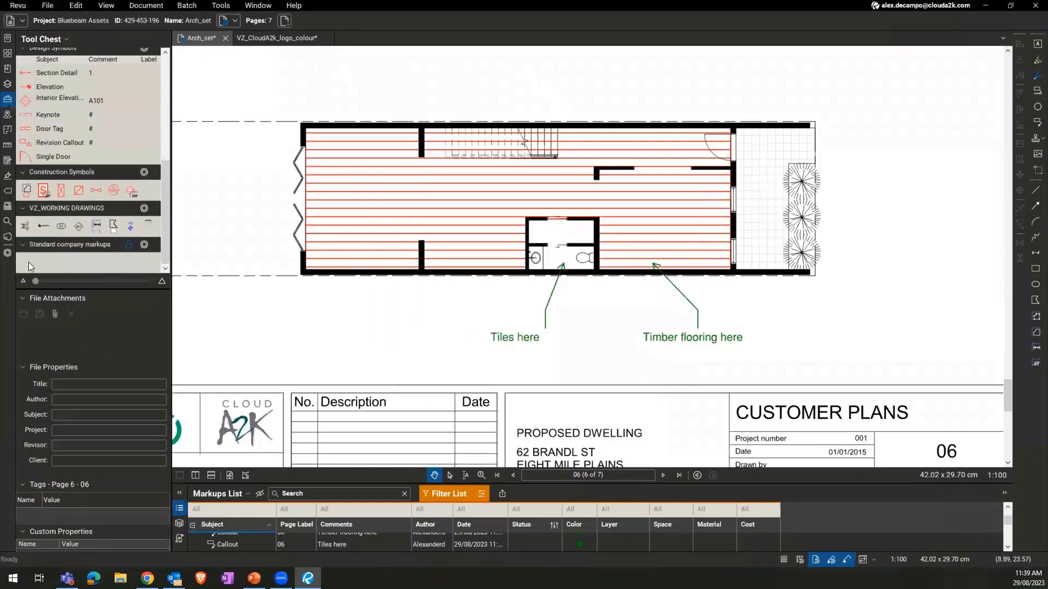
pyautogui.scroll(10, 57, 215)
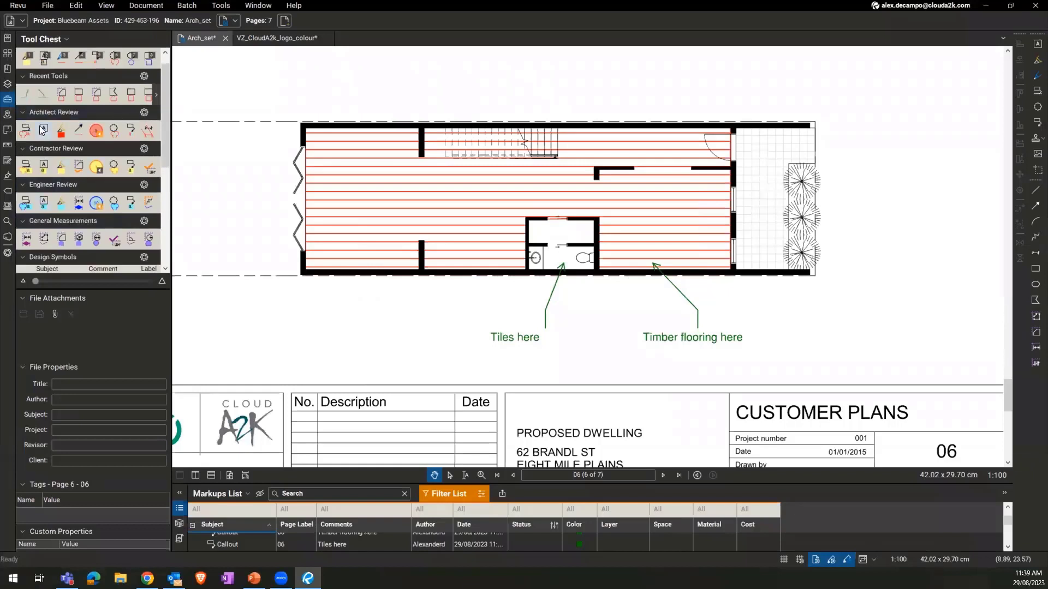
pyautogui.scroll(-5, 67, 165)
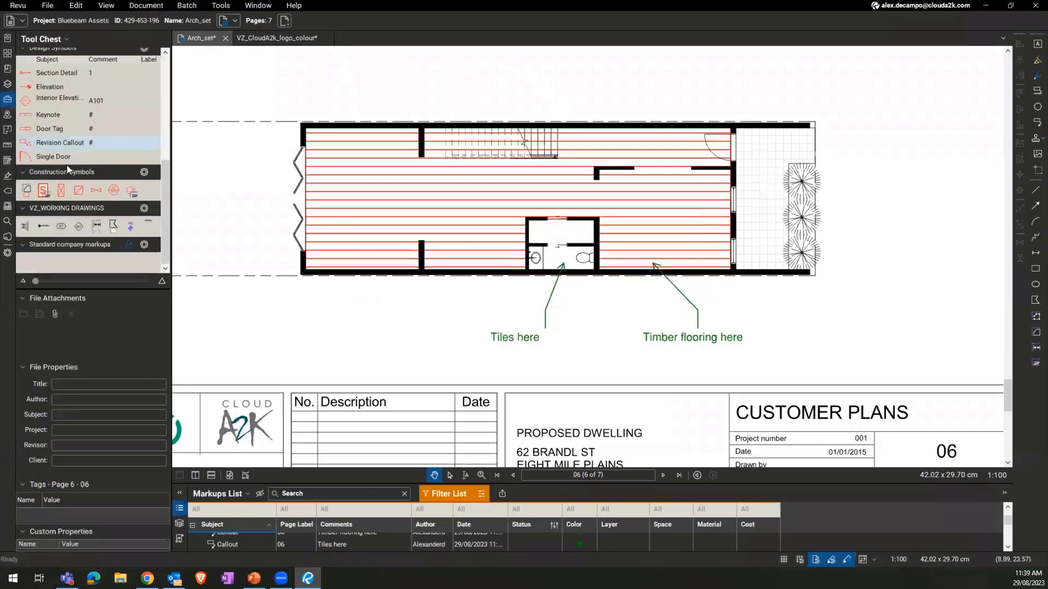
pyautogui.click(546, 310)
pyautogui.rightClick(549, 296)
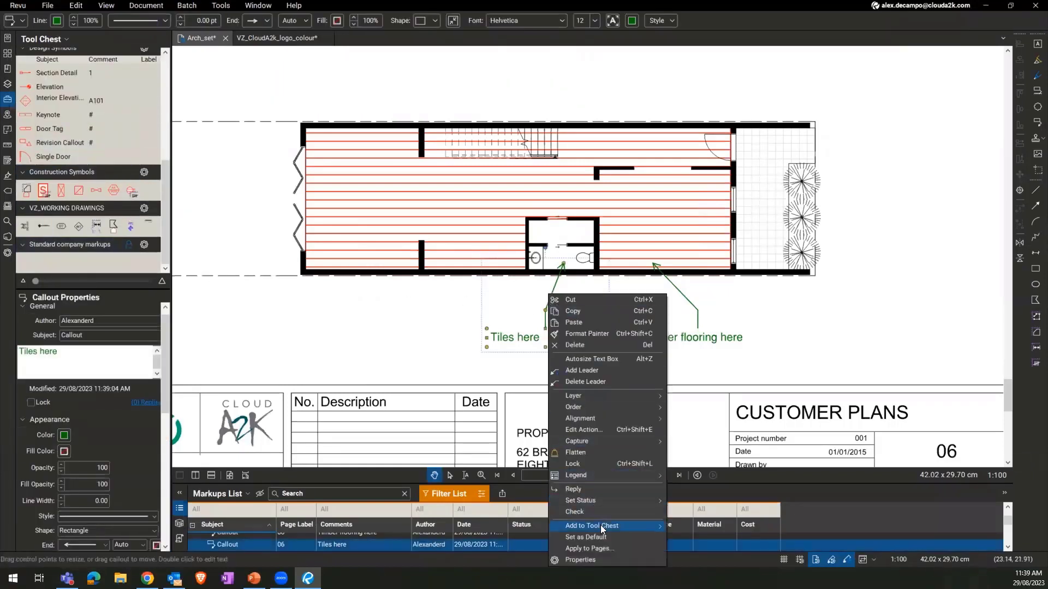
pyautogui.moveTo(595, 525)
pyautogui.click(706, 560)
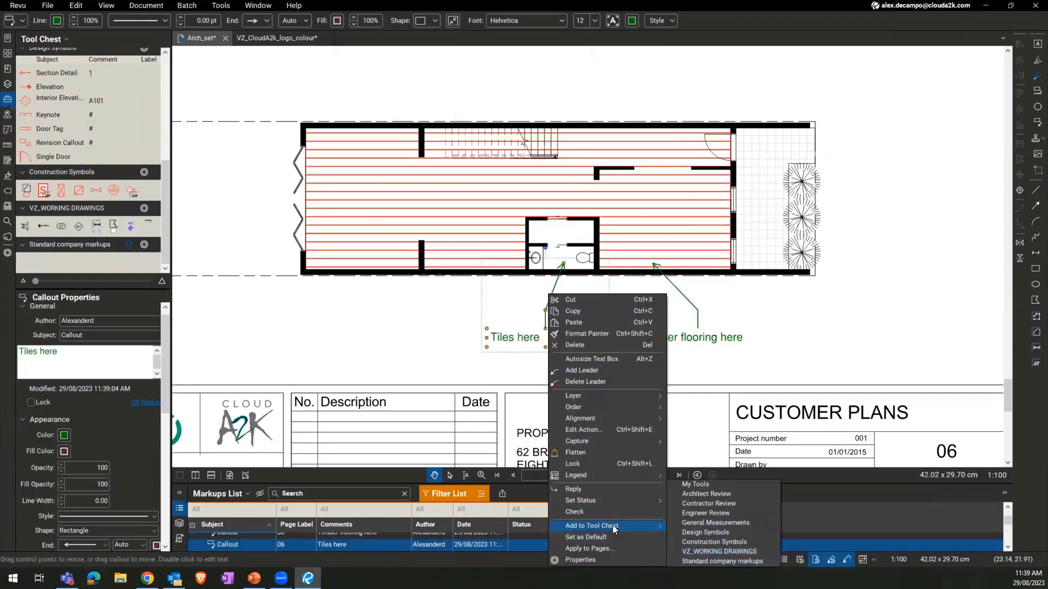
pyautogui.click(692, 559)
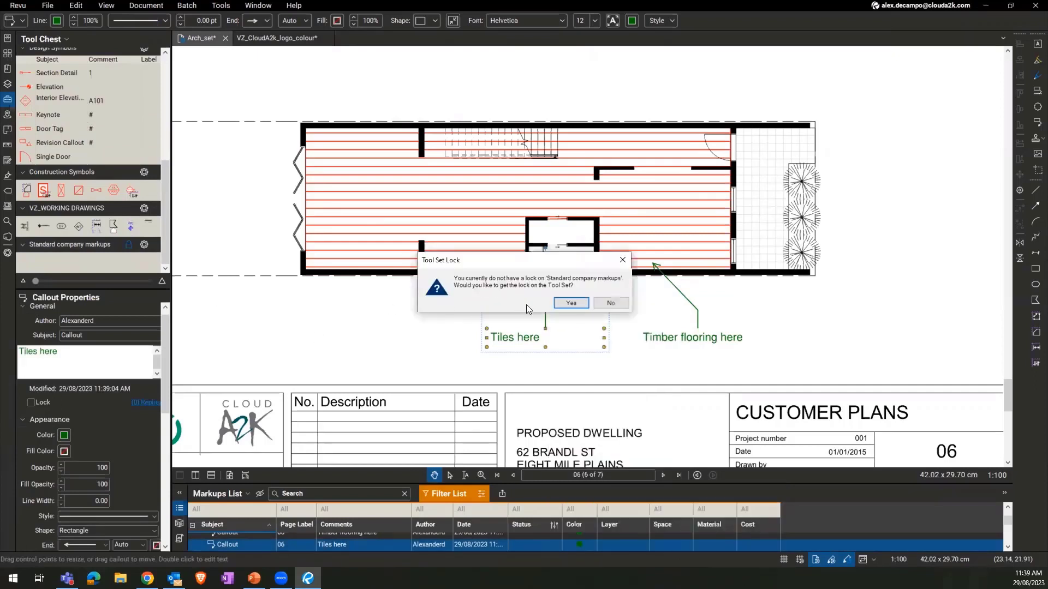
pyautogui.click(568, 303)
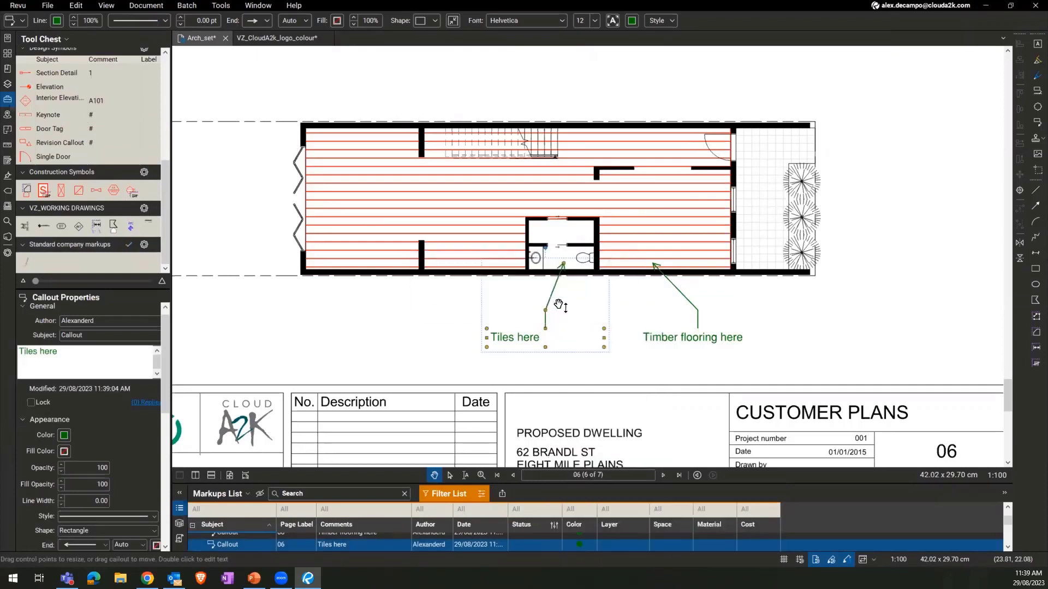
# Place trial copies of the saved "Tiles here" callout around the lower plan and delete them.
pyautogui.click(24, 264)
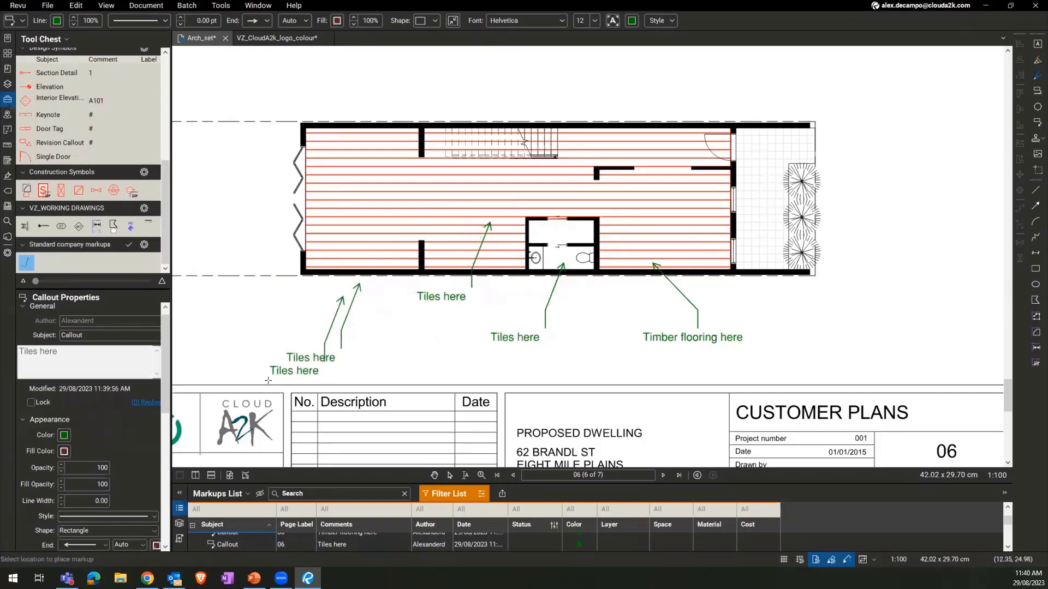
pyautogui.press('Escape')
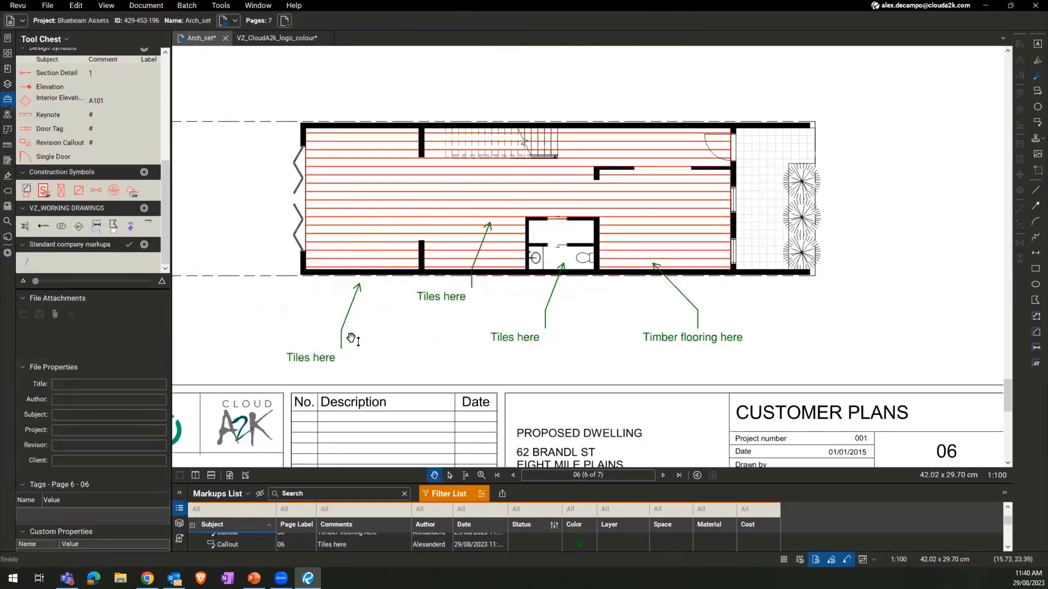
pyautogui.click(351, 344)
pyautogui.press('Delete')
pyautogui.click(445, 305)
pyautogui.press('Delete')
pyautogui.moveTo(442, 305); pyautogui.dragTo(439, 323)
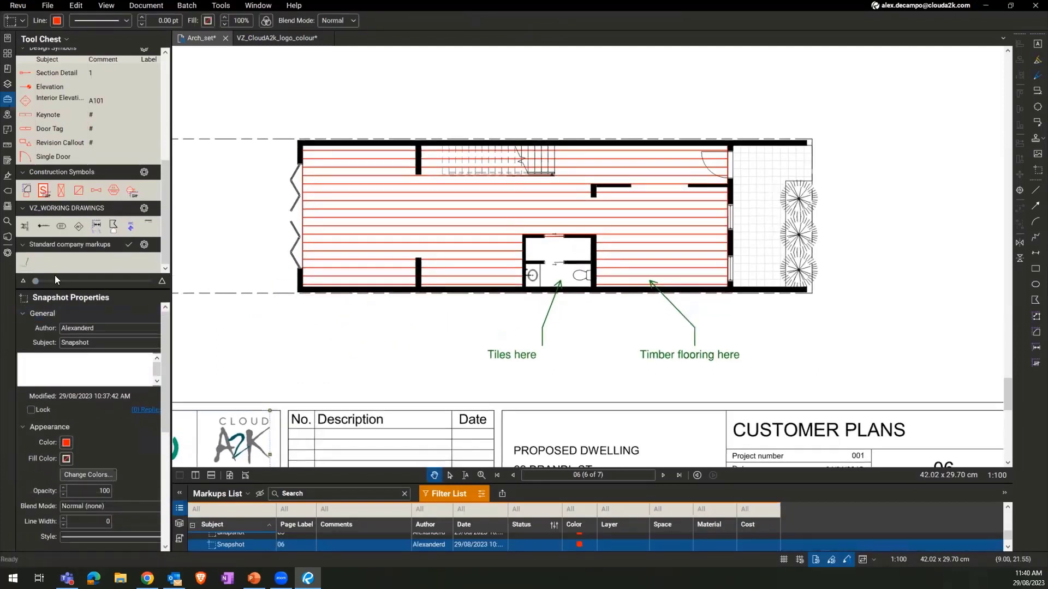
# Switch the saved callout tool to properties mode and use it to add a "timber flooring" callout below the lower plan.
pyautogui.click(26, 265)
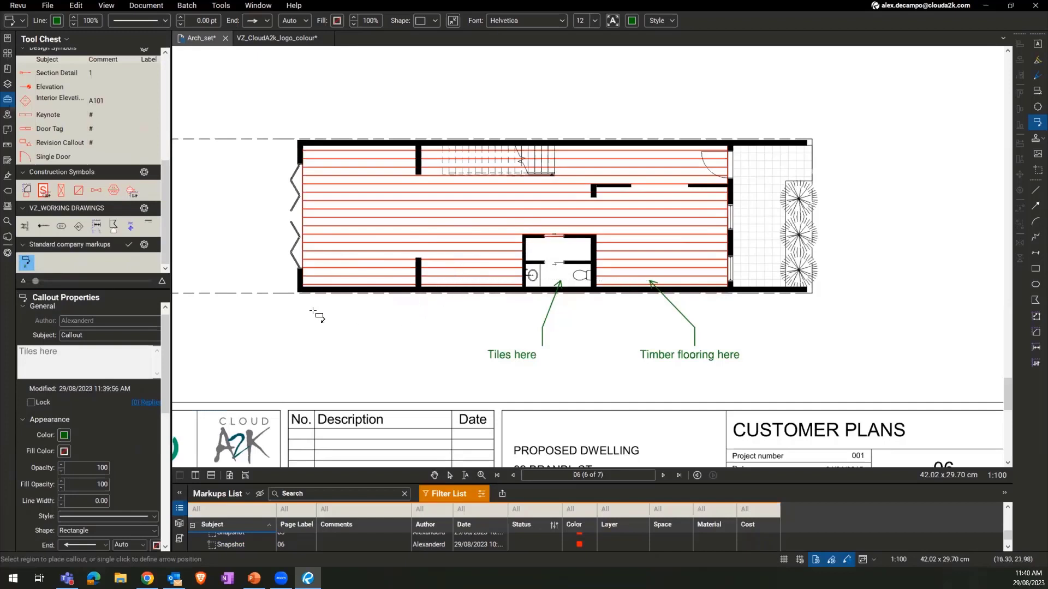
pyautogui.click(440, 260)
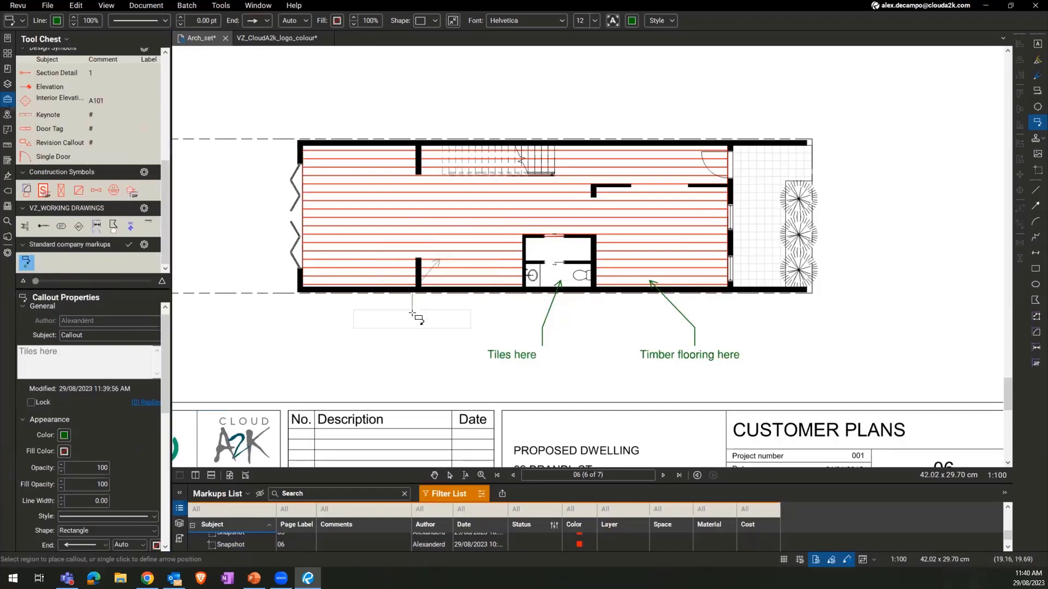
pyautogui.click(366, 339)
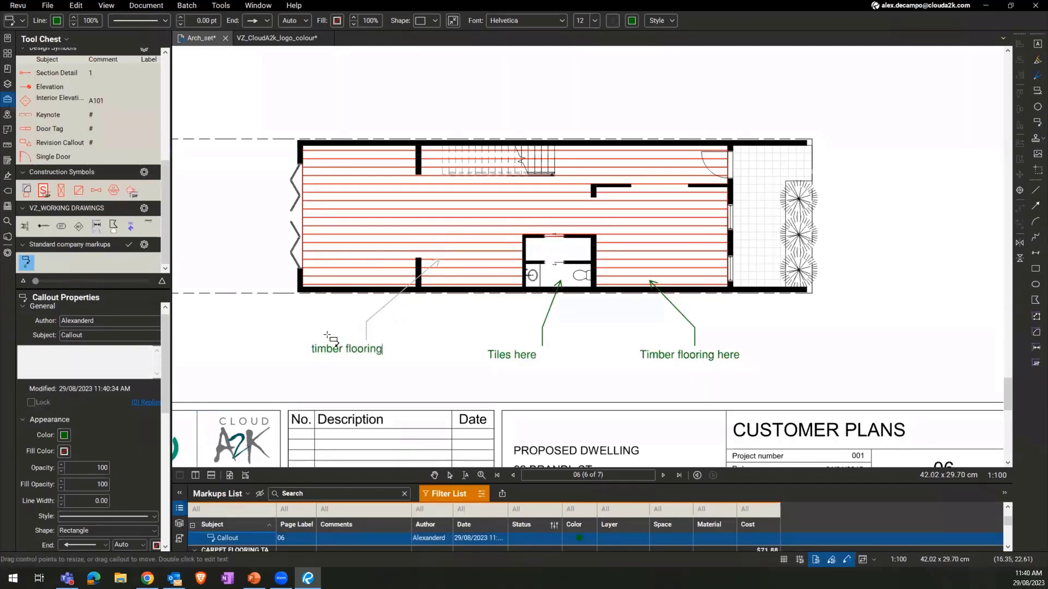
pyautogui.click(290, 334)
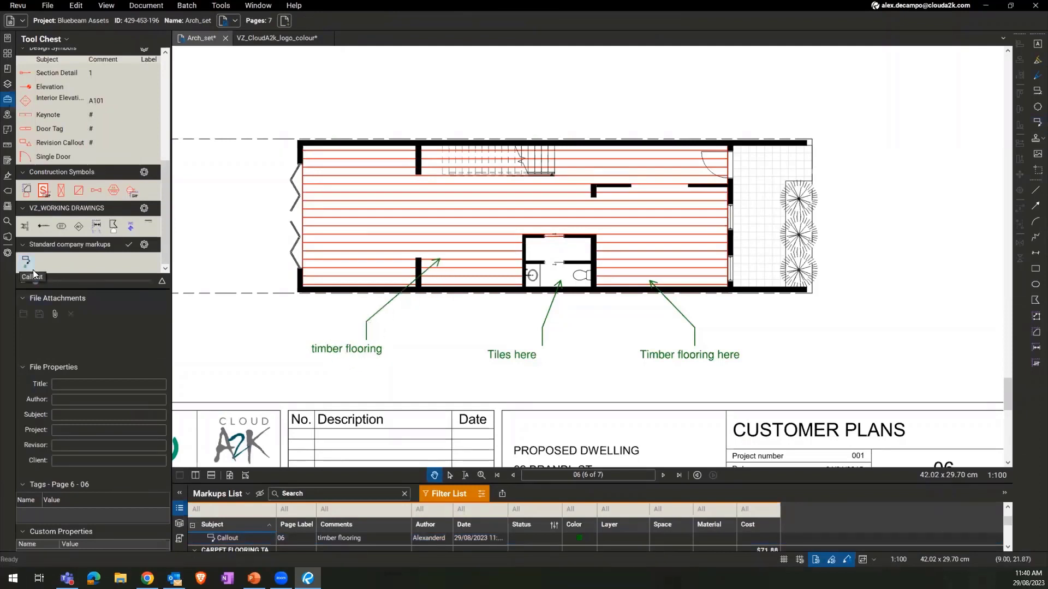
pyautogui.click(26, 262)
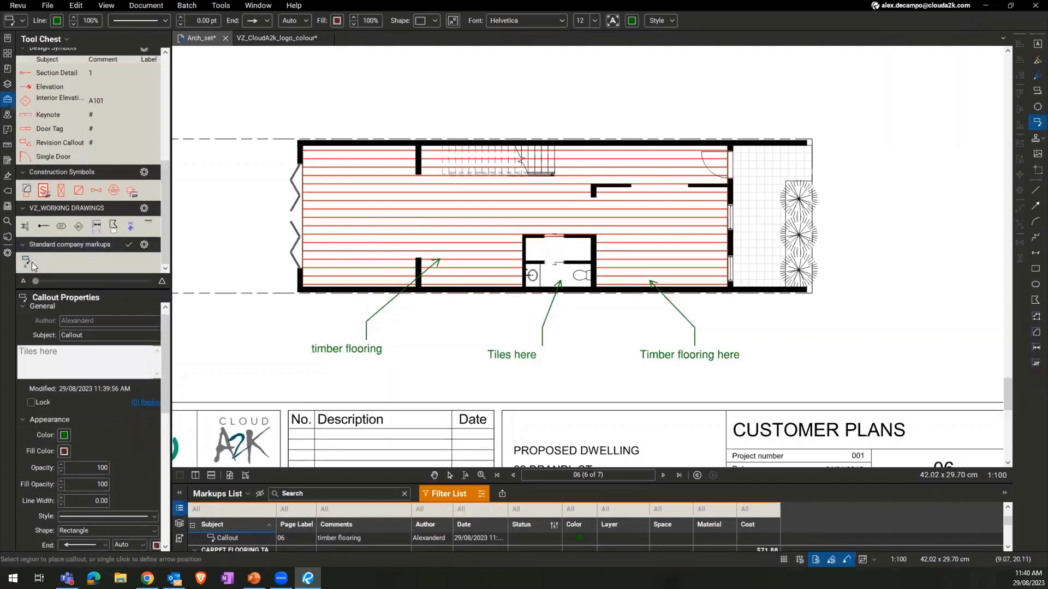
pyautogui.press('Escape')
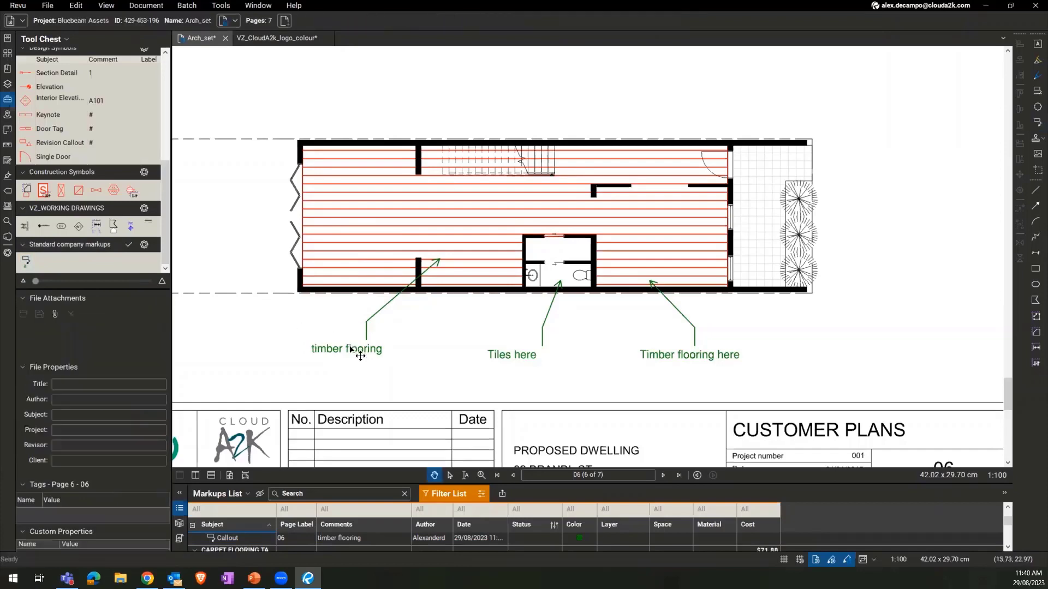
pyautogui.click(346, 349)
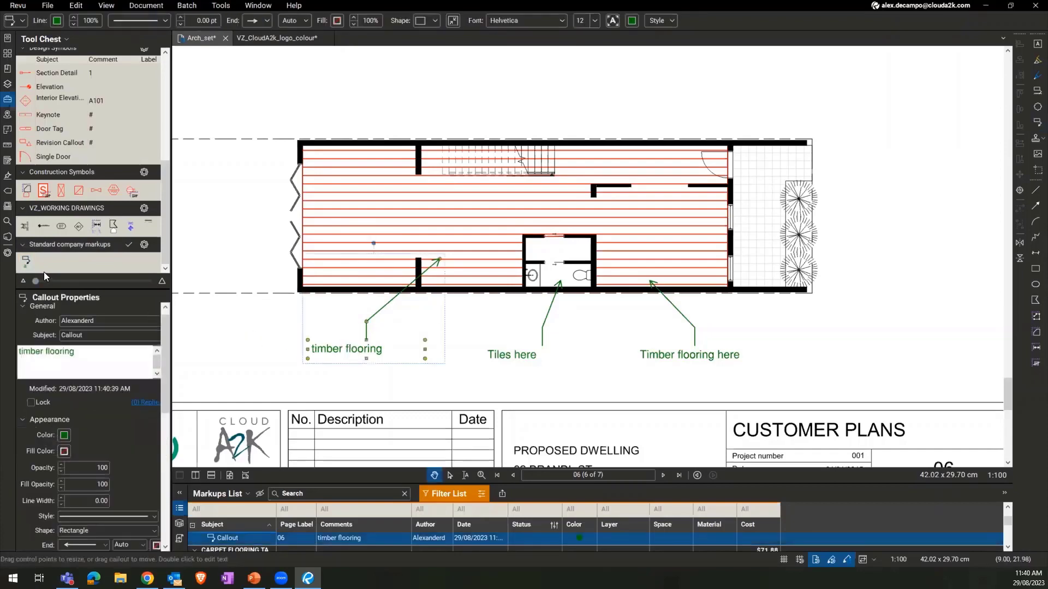
pyautogui.click(337, 359)
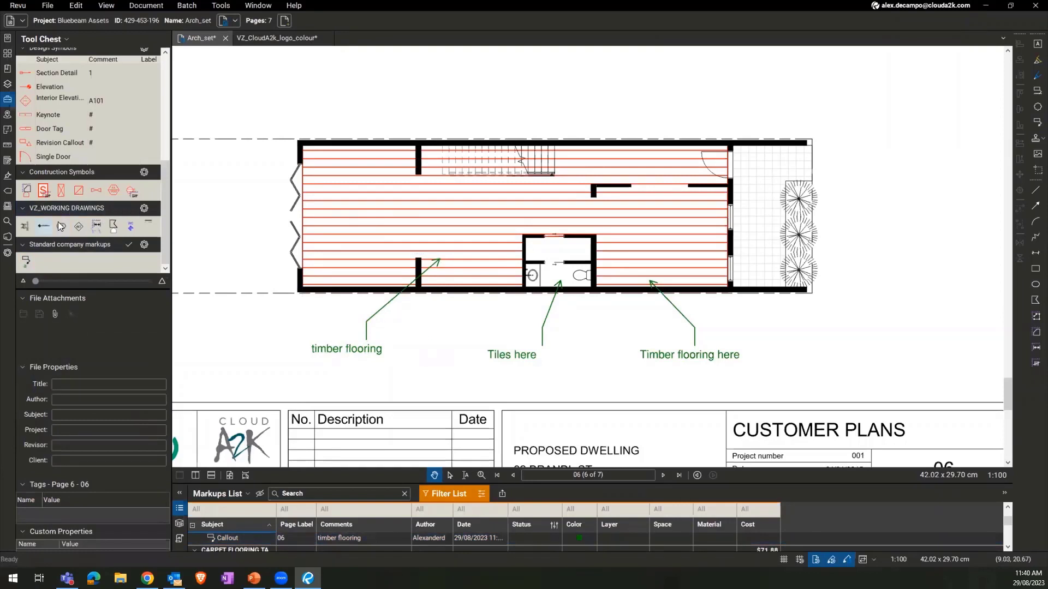
# Delete the red timber hatch and the three green flooring callouts from the lower plan.
pyautogui.click(391, 225)
pyautogui.press('Delete')
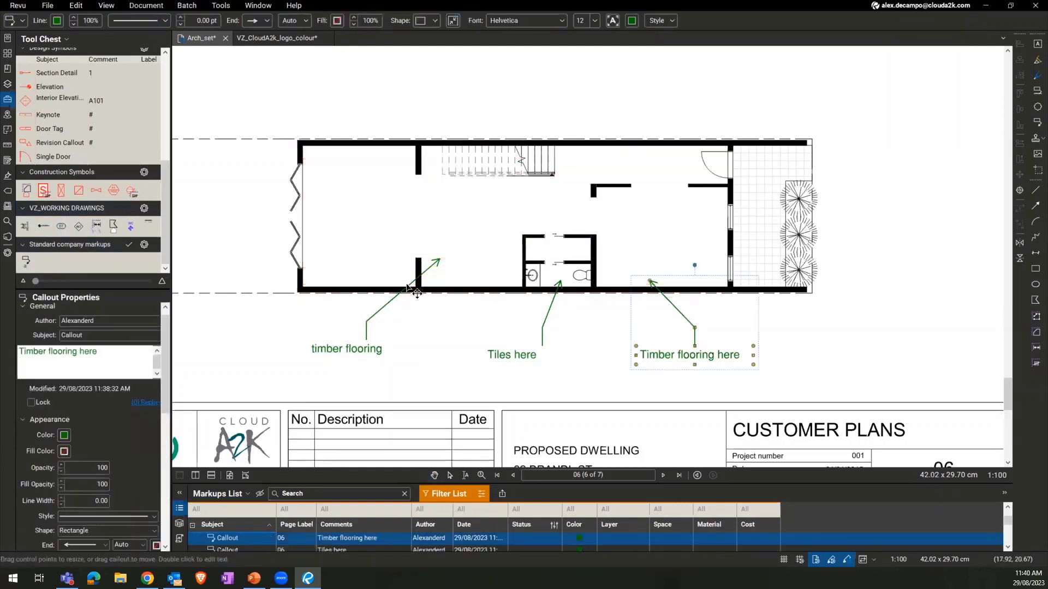
pyautogui.click(417, 294)
pyautogui.press('Delete')
pyautogui.click(548, 311)
pyautogui.press('Delete')
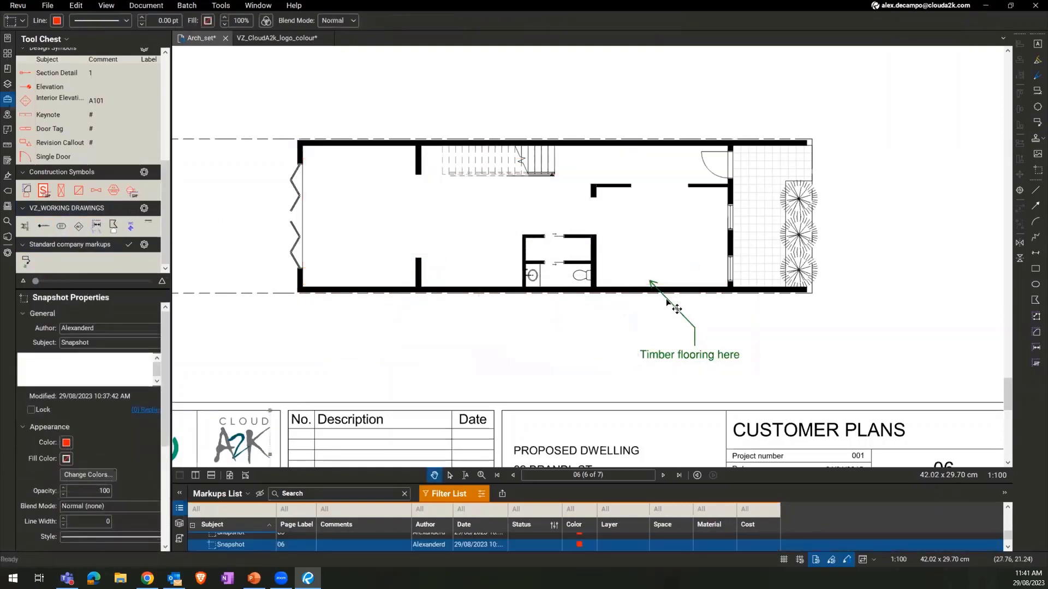
pyautogui.click(667, 302)
pyautogui.press('Delete')
pyautogui.moveTo(557, 194); pyautogui.dragTo(544, 225)
pyautogui.click(531, 225)
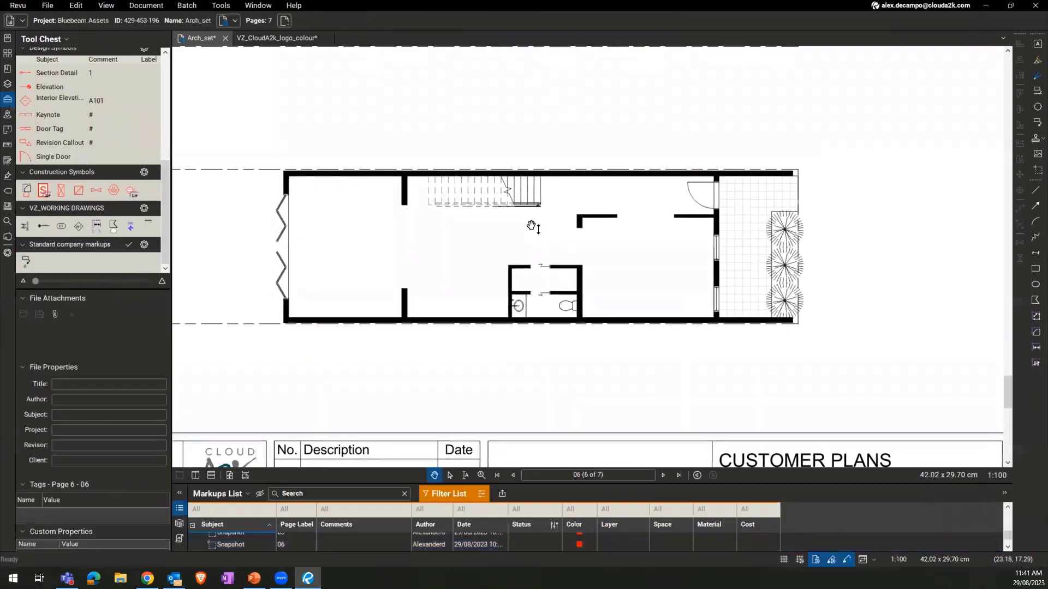
# Add a length measurement from the upper stub wall to the entry door wall, and offset its line above the lower plan.
pyautogui.scroll(1, 508, 256)
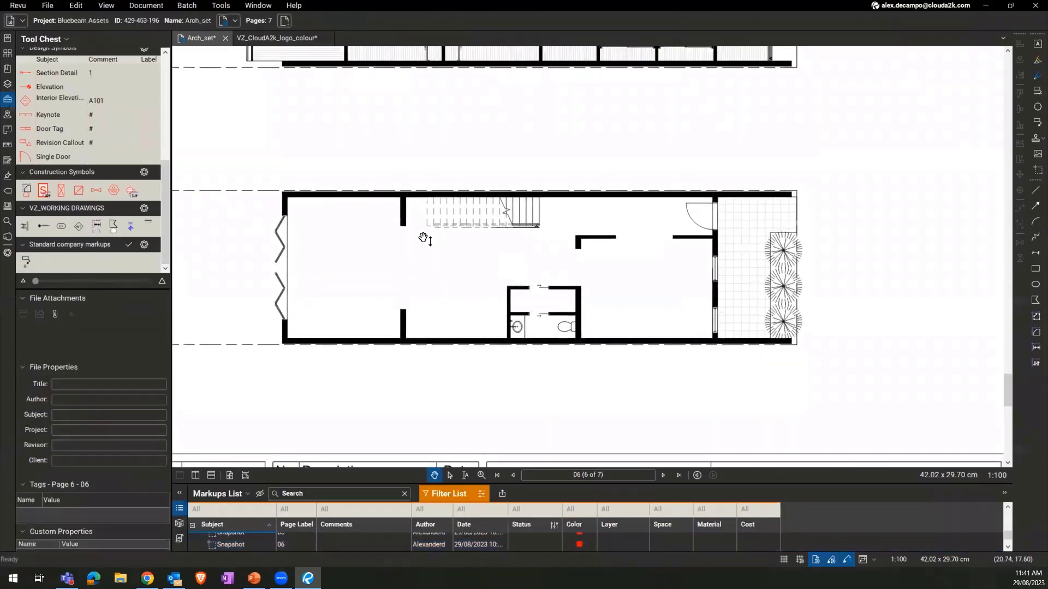
pyautogui.click(1033, 256)
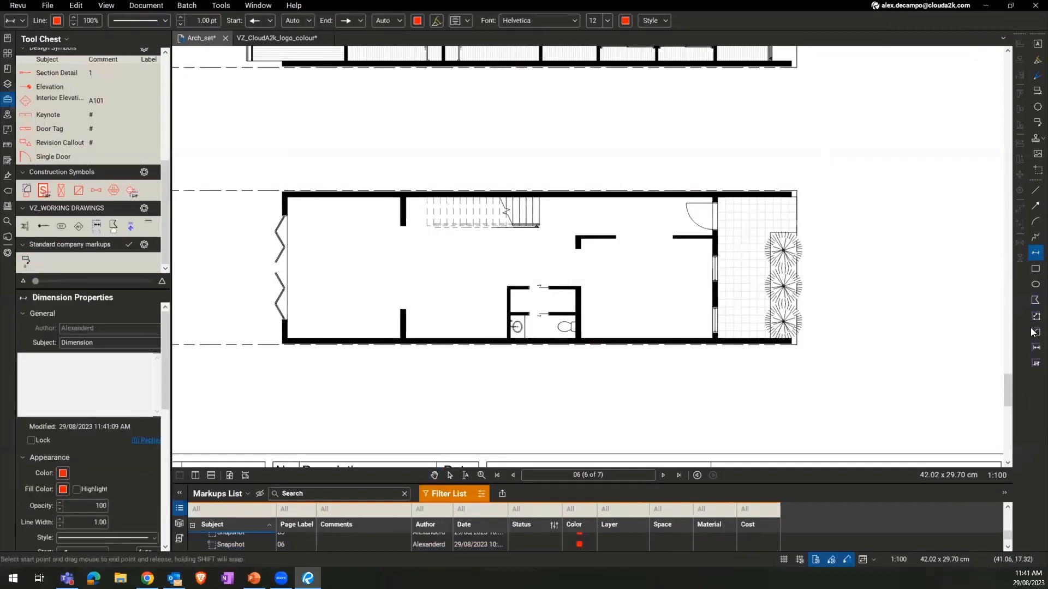
pyautogui.click(1033, 349)
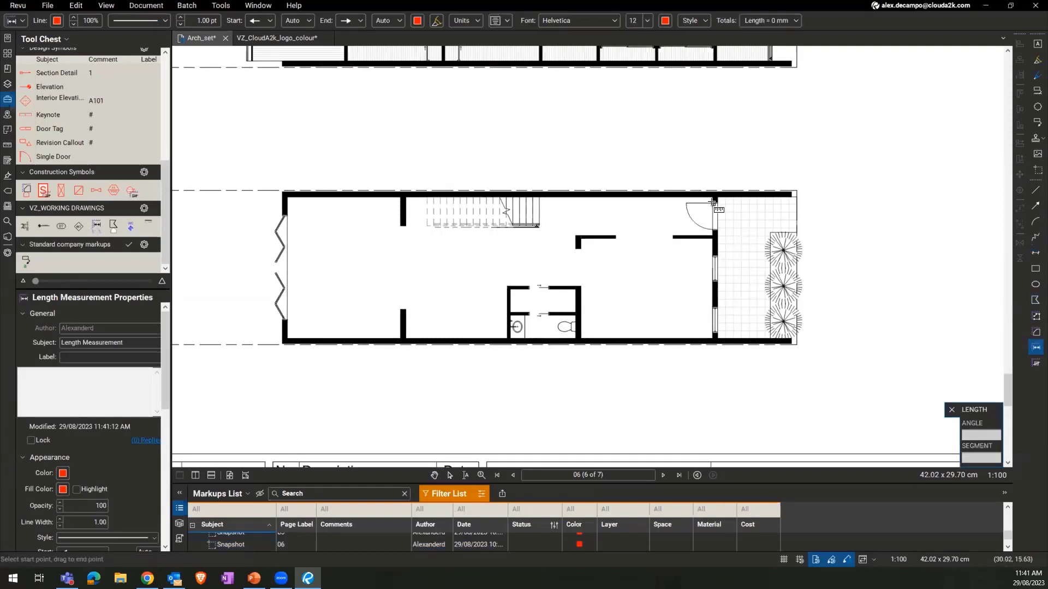
pyautogui.scroll(1, 709, 204)
pyautogui.scroll(1, 709, 205)
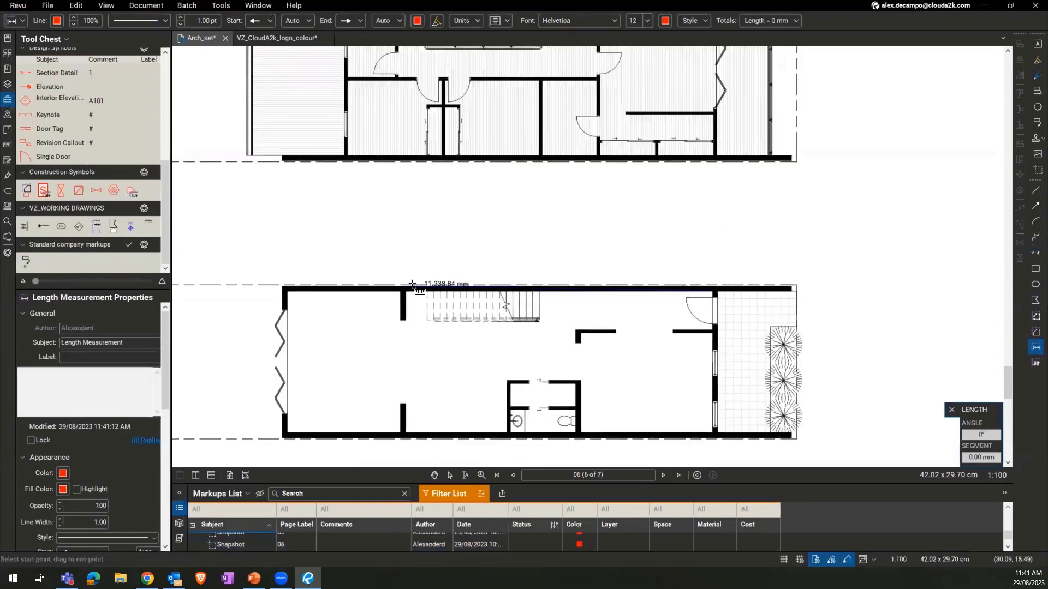
pyautogui.moveTo(404, 293); pyautogui.dragTo(712, 300)
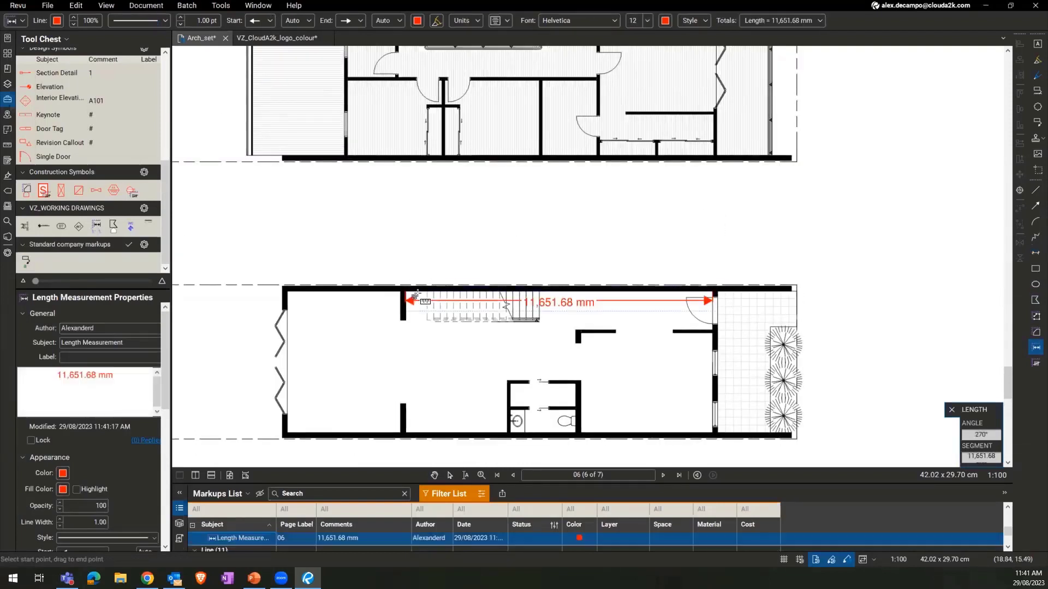
pyautogui.moveTo(424, 280); pyautogui.dragTo(424, 274)
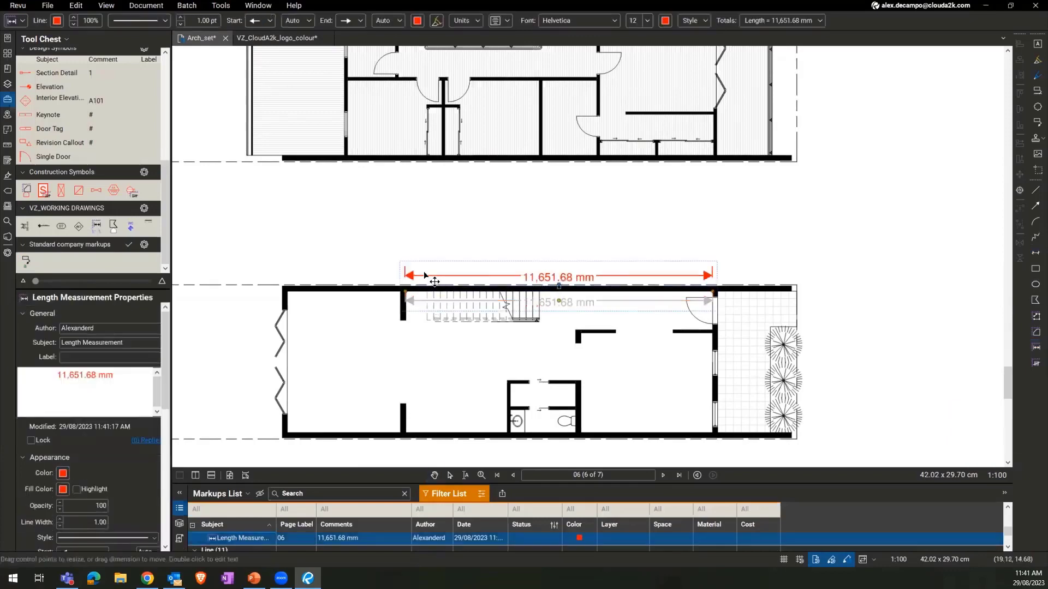
pyautogui.moveTo(403, 326)
pyautogui.mouseDown()
pyautogui.moveTo(417, 269)
pyautogui.moveTo(465, 245)
pyautogui.mouseUp()
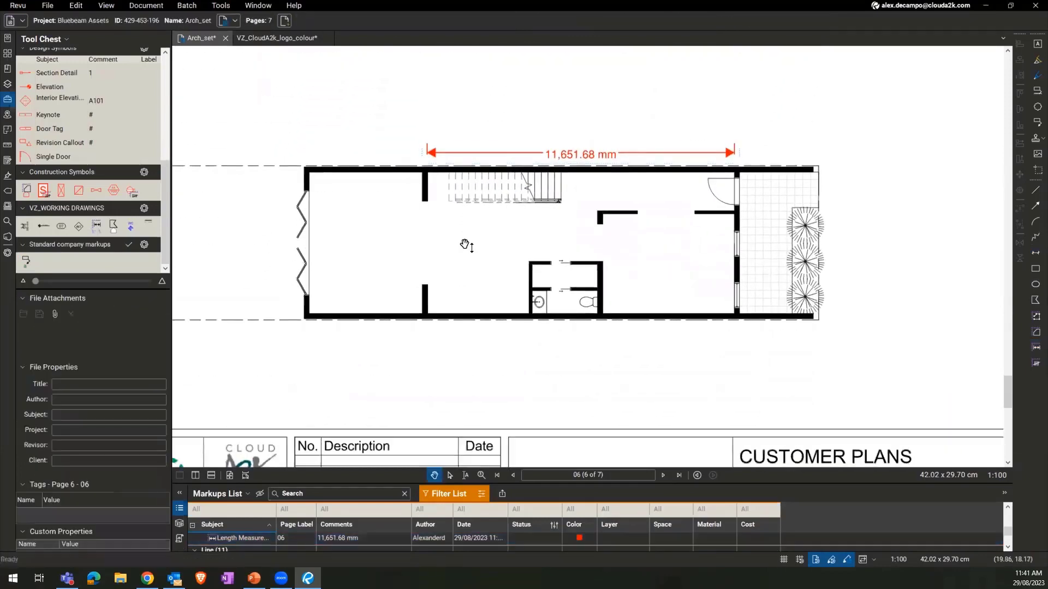
# Open the start line-ending choices for the length measurement above the lower plan.
pyautogui.click(452, 156)
pyautogui.click(495, 261)
pyautogui.click(584, 155)
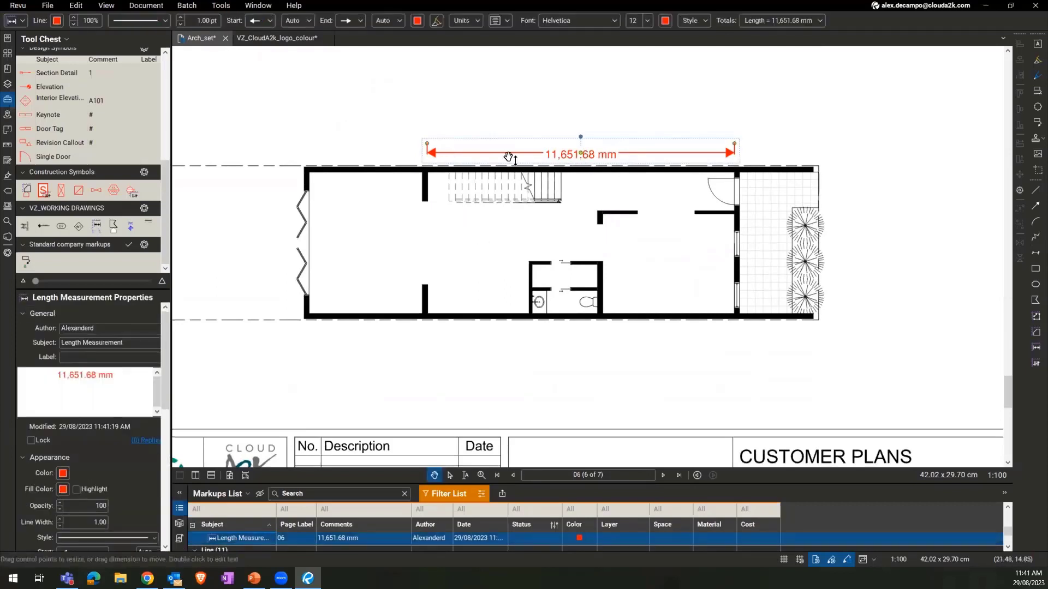
pyautogui.click(262, 22)
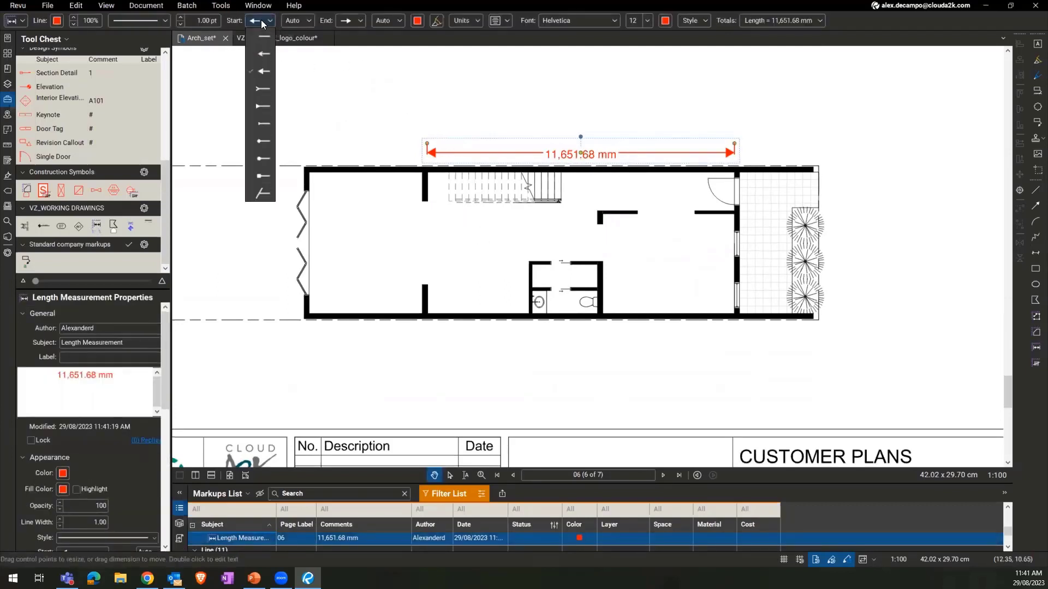
# Restyle the red length dimension above the plan with slash line ends, a black line colour and a black font colour.
pyautogui.click(264, 193)
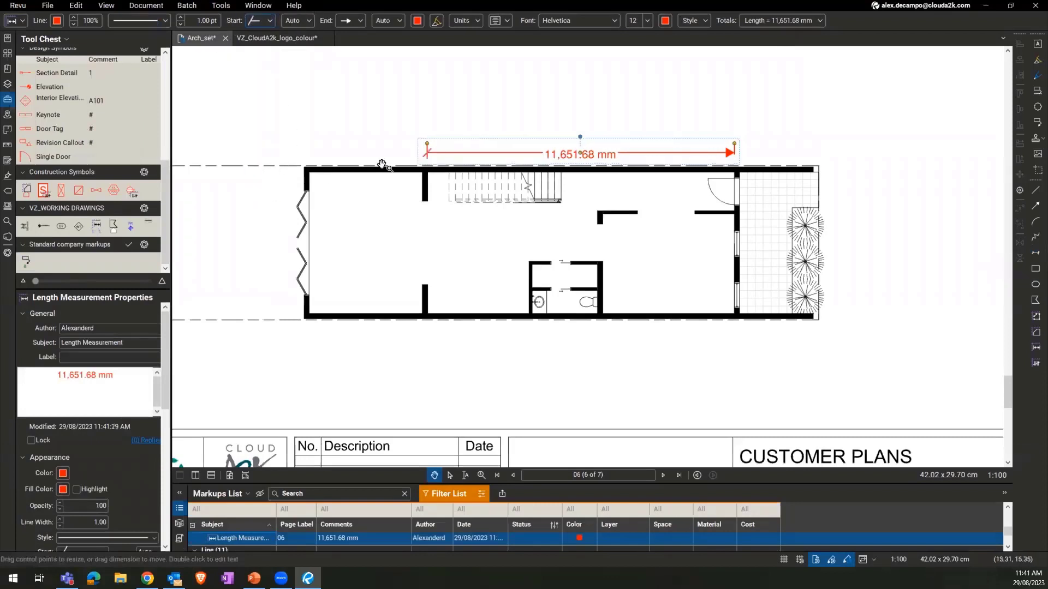
pyautogui.click(344, 22)
pyautogui.click(356, 192)
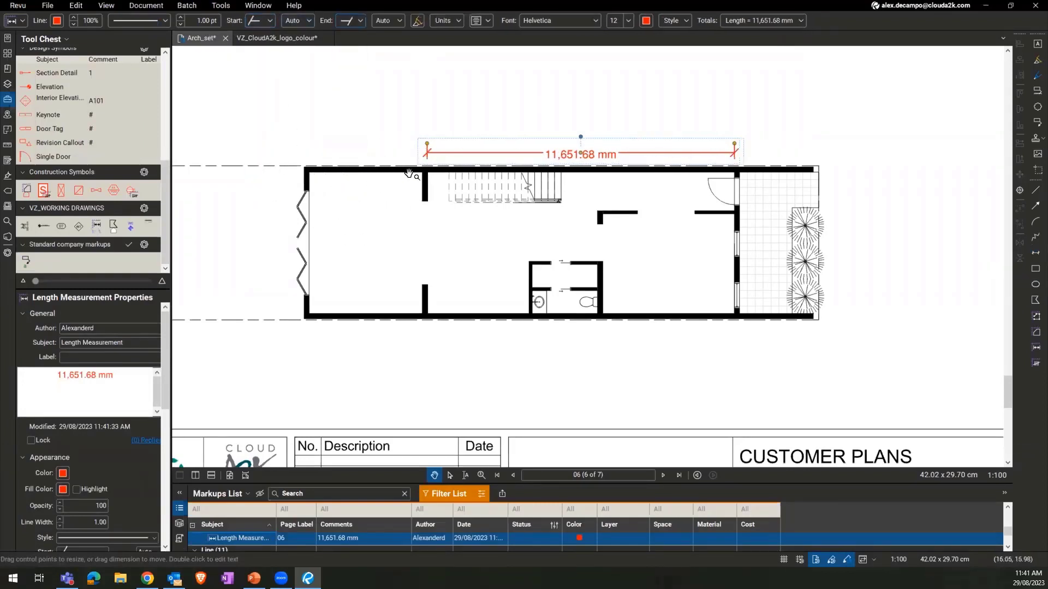
pyautogui.click(55, 23)
pyautogui.click(58, 99)
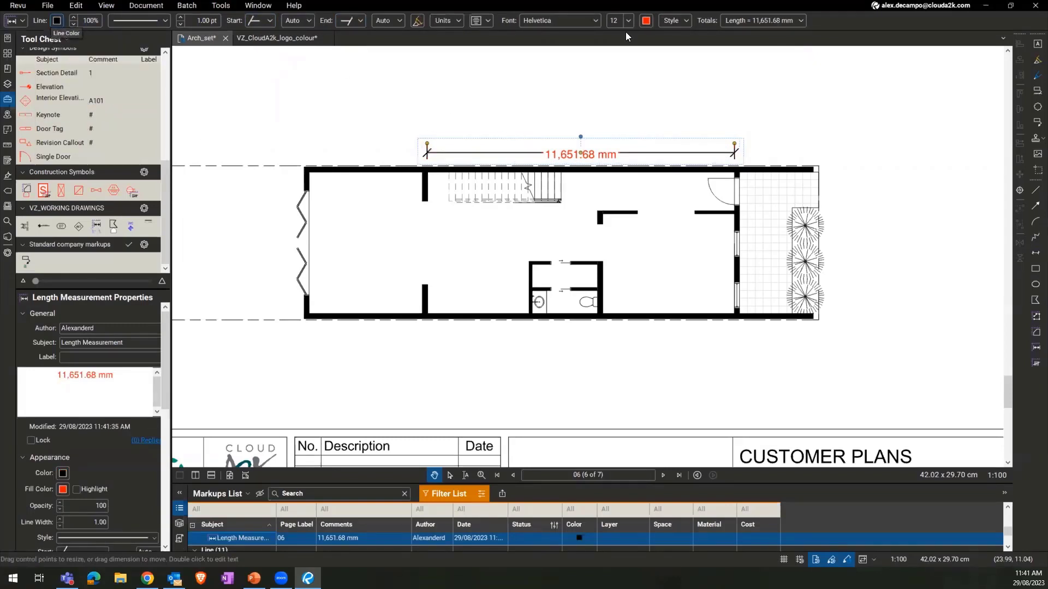
pyautogui.click(645, 20)
pyautogui.click(649, 96)
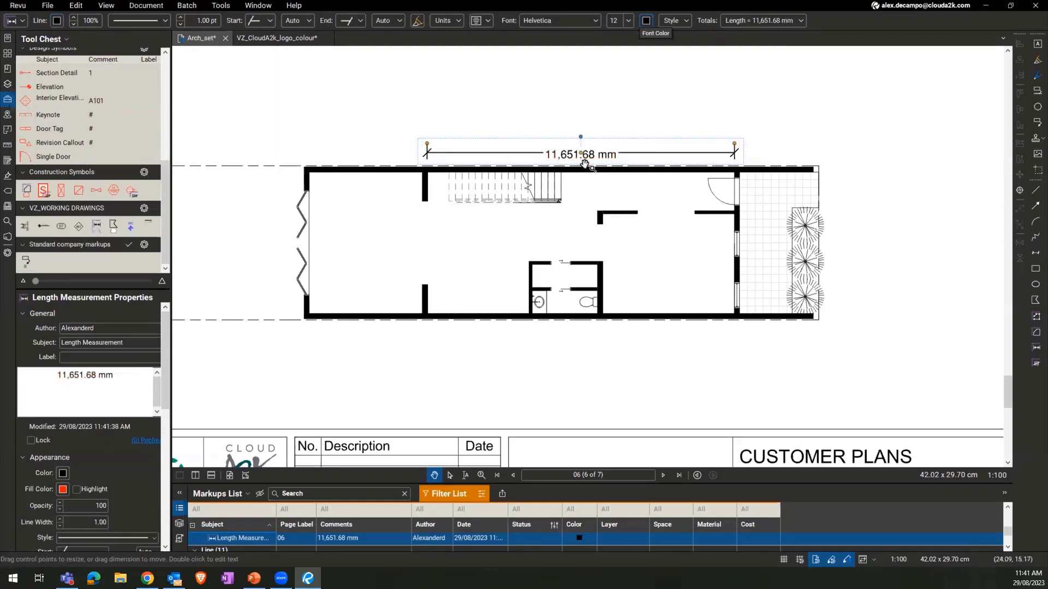
# Delete the restyled length dimension above the floor plan.
pyautogui.click(479, 120)
pyautogui.click(502, 159)
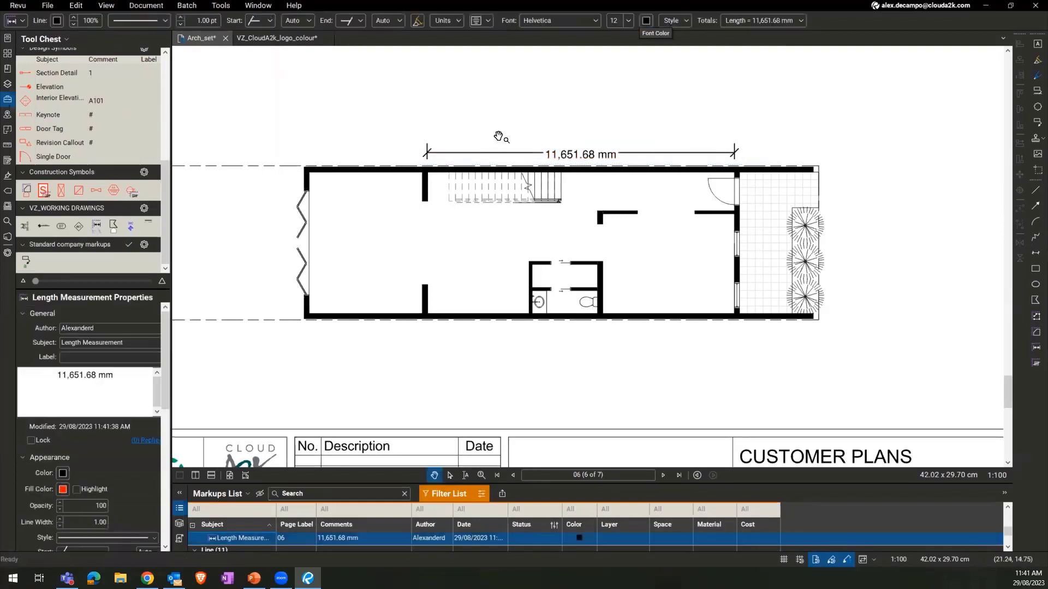
pyautogui.press('Delete')
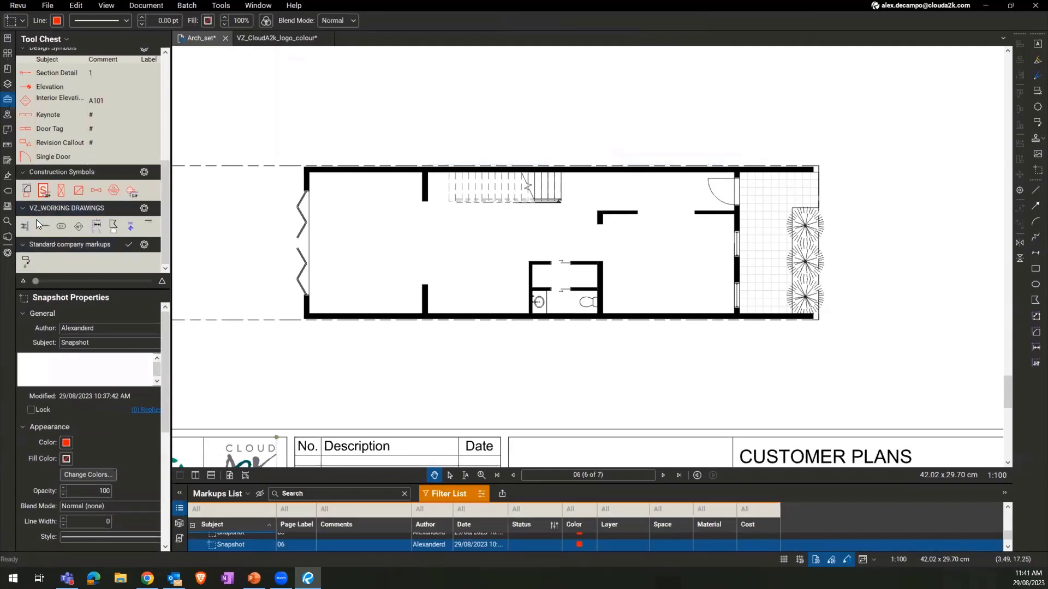
# Add a VZ_WORKING DRAWINGS dimension from the bifold-door wall to the entry-door wall, and offset it above the plan.
pyautogui.click(24, 227)
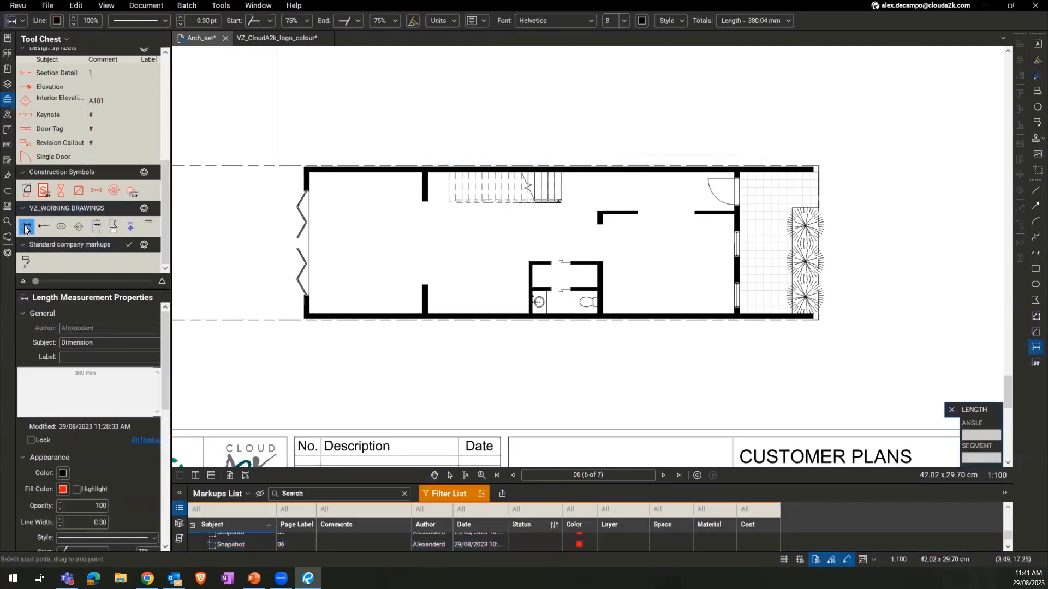
pyautogui.click(306, 177)
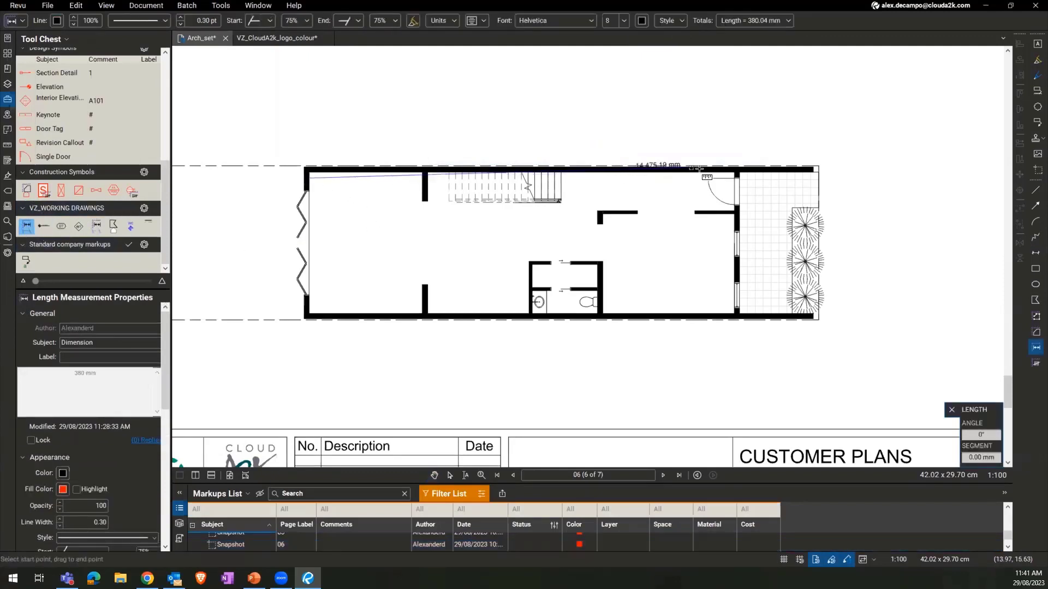
pyautogui.click(734, 180)
pyautogui.press('Escape')
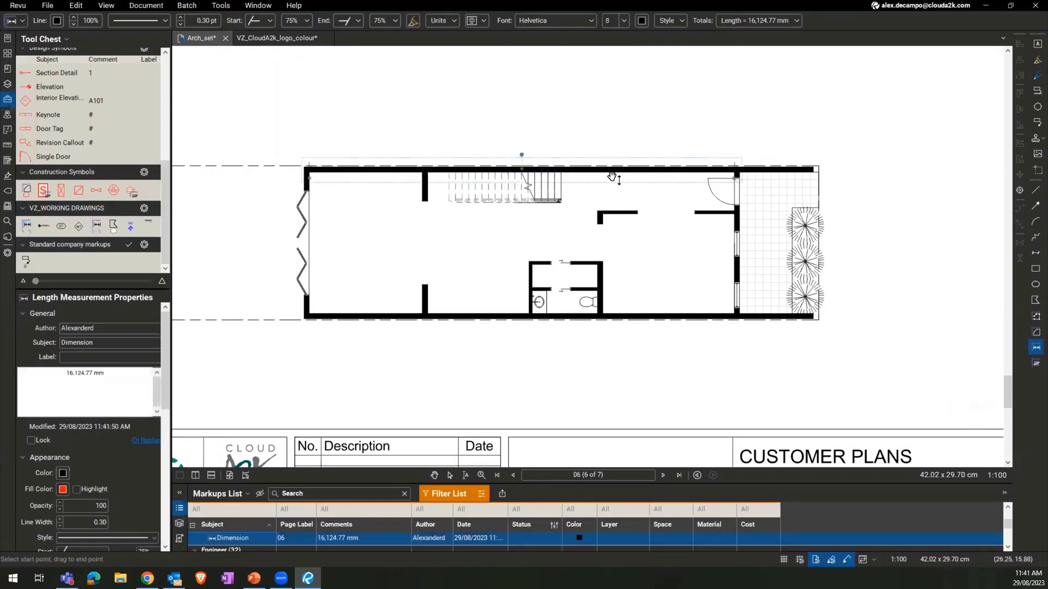
pyautogui.moveTo(603, 179); pyautogui.dragTo(597, 158)
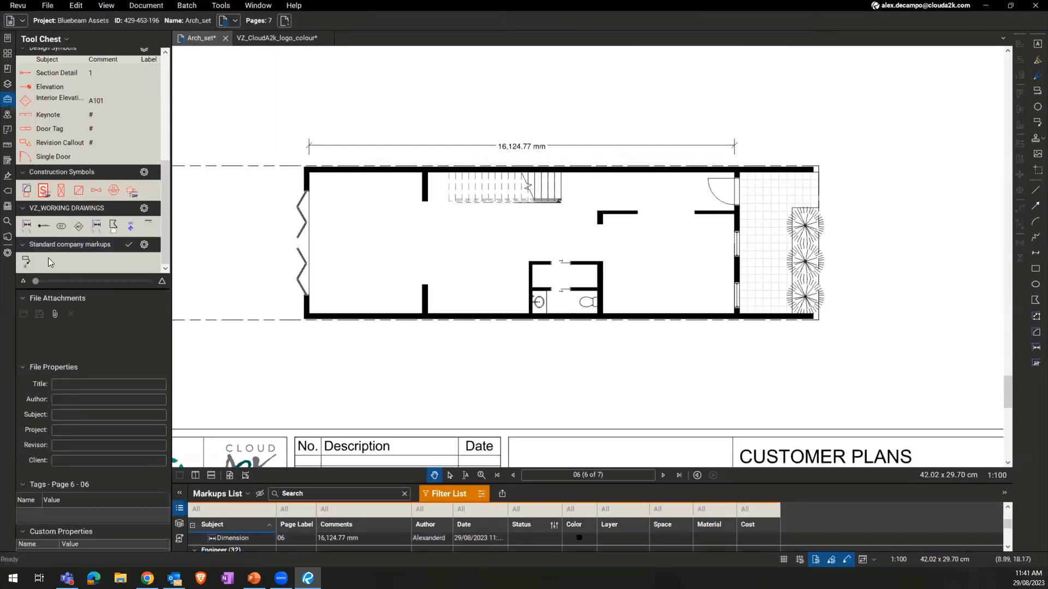
# Add a vertical VZ_WORKING DRAWINGS dimension between the two long walls, and offset it outside the bifold doors.
pyautogui.click(26, 225)
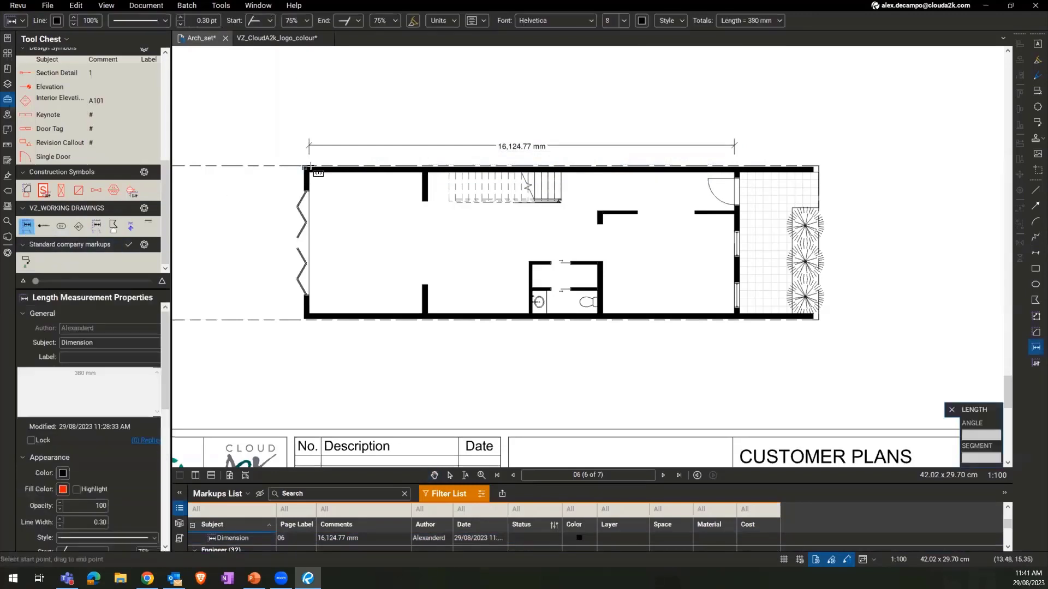
pyautogui.moveTo(318, 172); pyautogui.dragTo(328, 316)
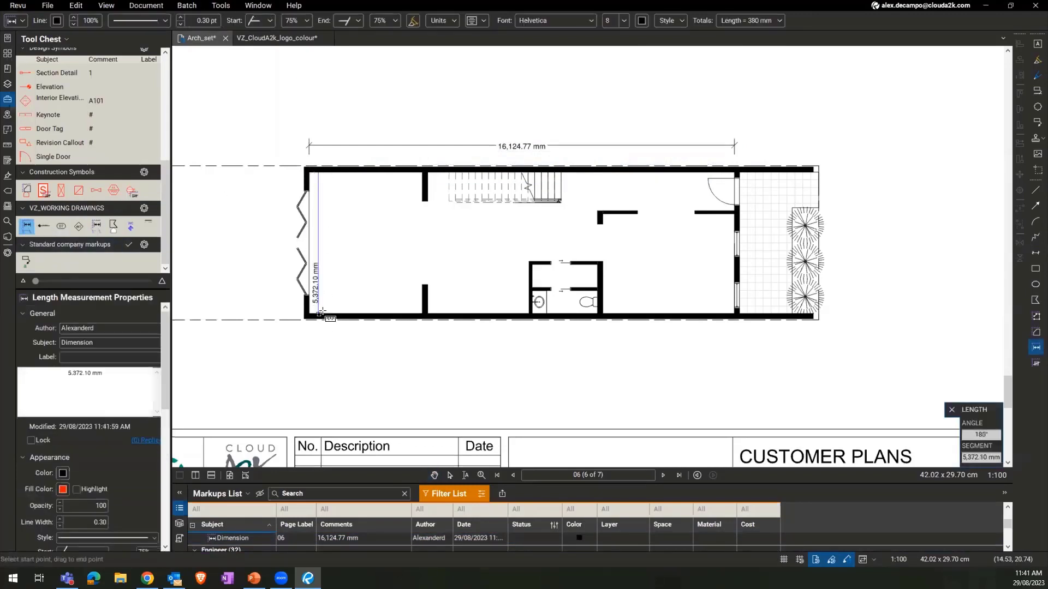
pyautogui.press('Escape')
pyautogui.moveTo(325, 268); pyautogui.dragTo(245, 268)
pyautogui.press('Escape')
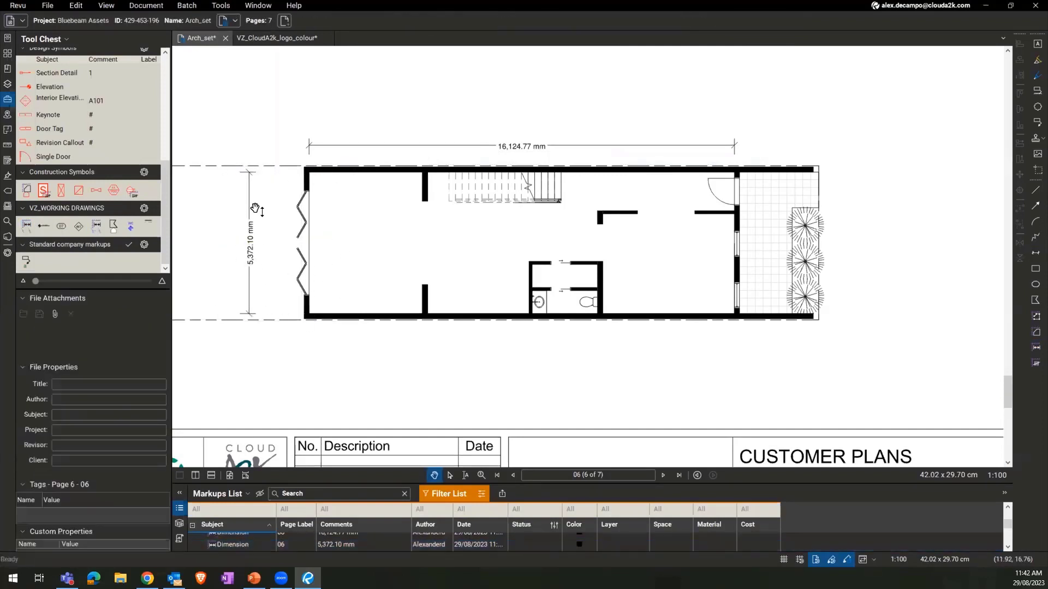
pyautogui.click(261, 230)
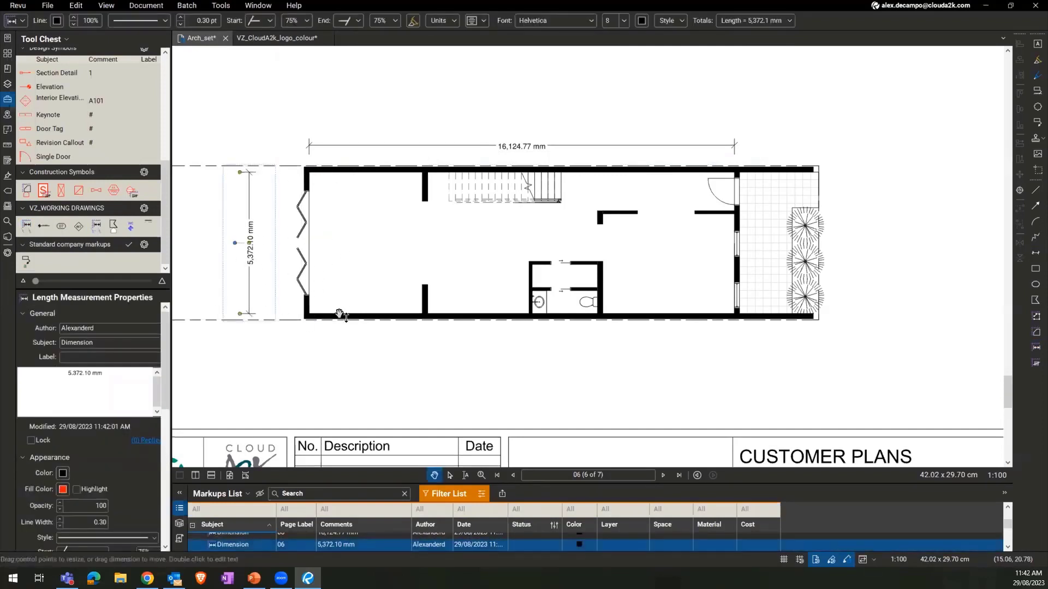
pyautogui.press('Escape')
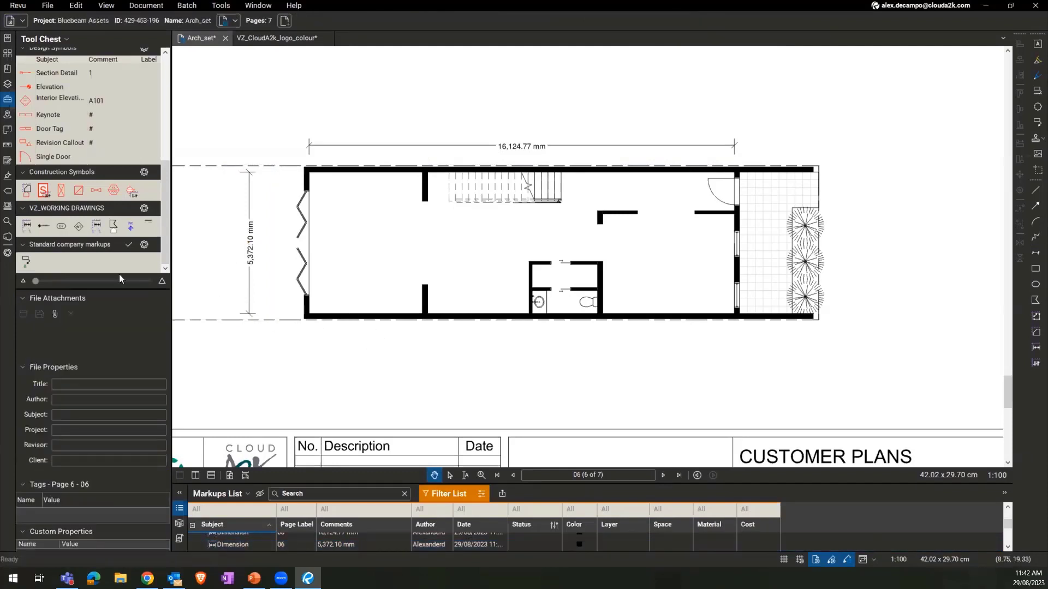
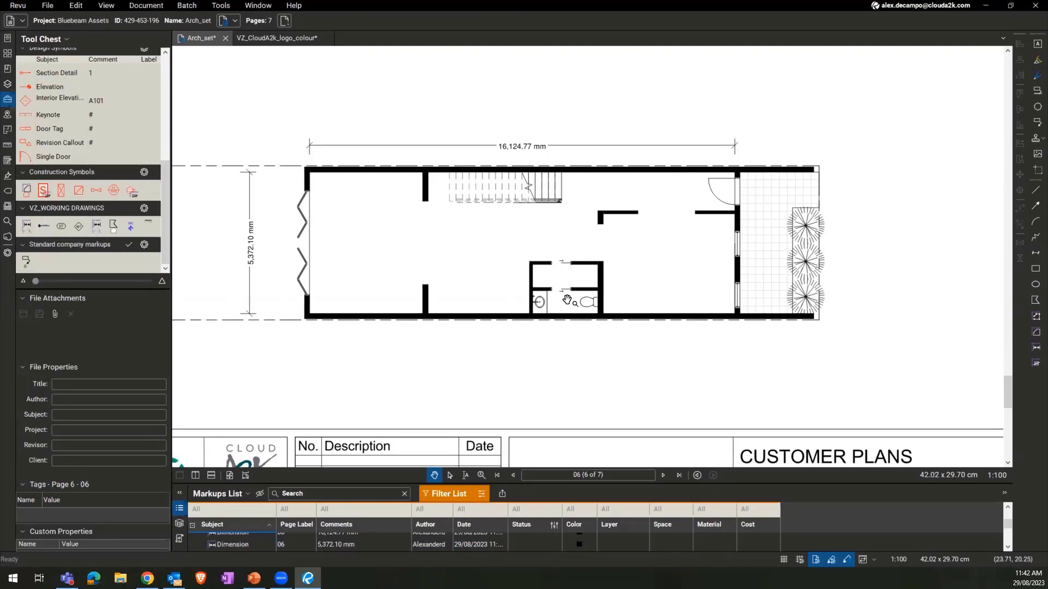
# Switch to the Revu Advanced profile, saving the changes to the Standard company markups tool set.
pyautogui.scroll(5, 567, 300)
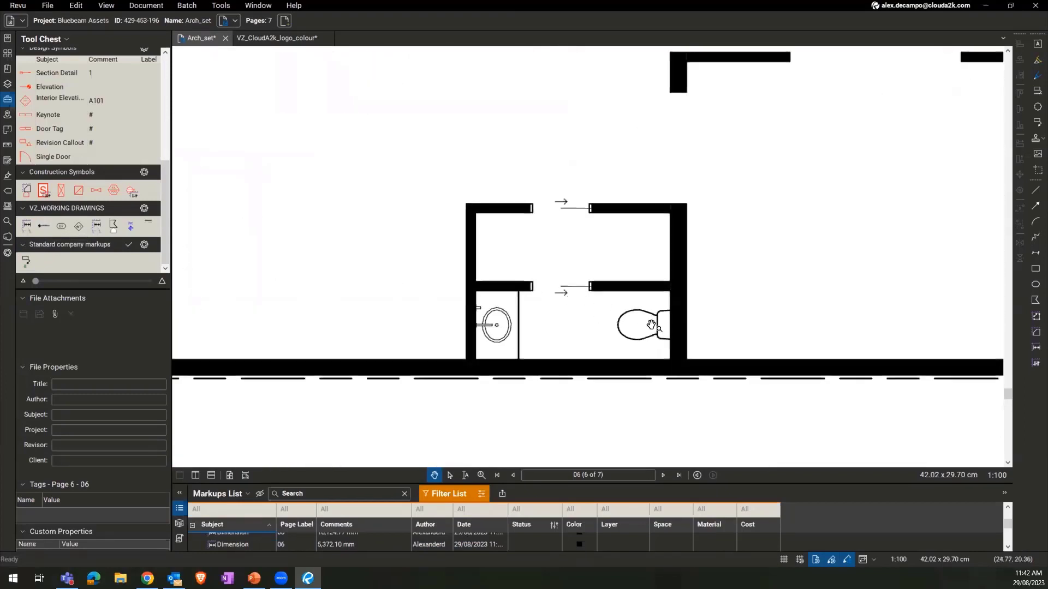
pyautogui.moveTo(636, 253); pyautogui.dragTo(571, 281)
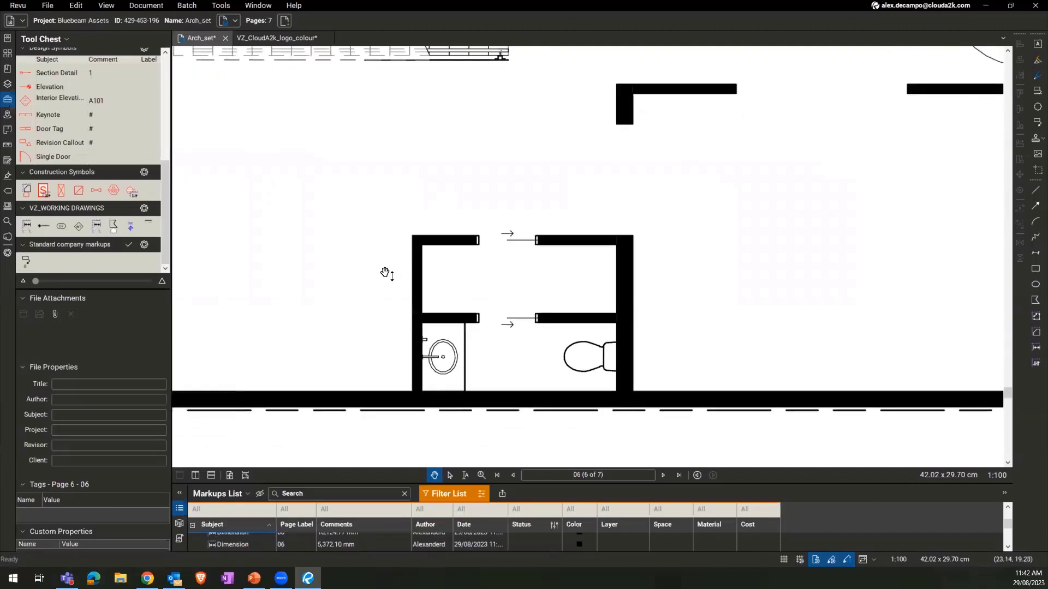
pyautogui.scroll(4, 63, 212)
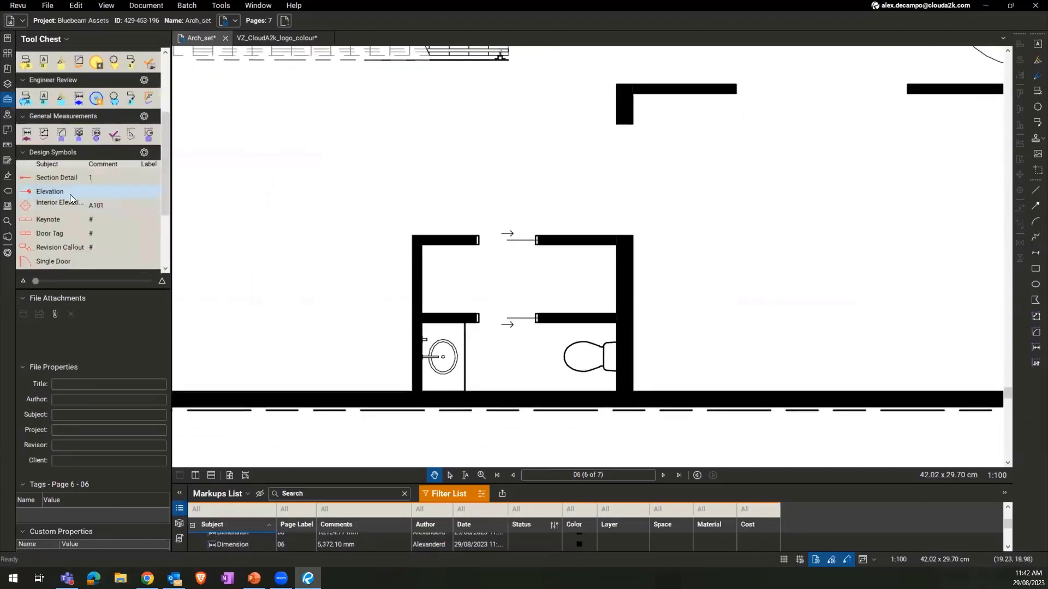
pyautogui.scroll(-3, 76, 207)
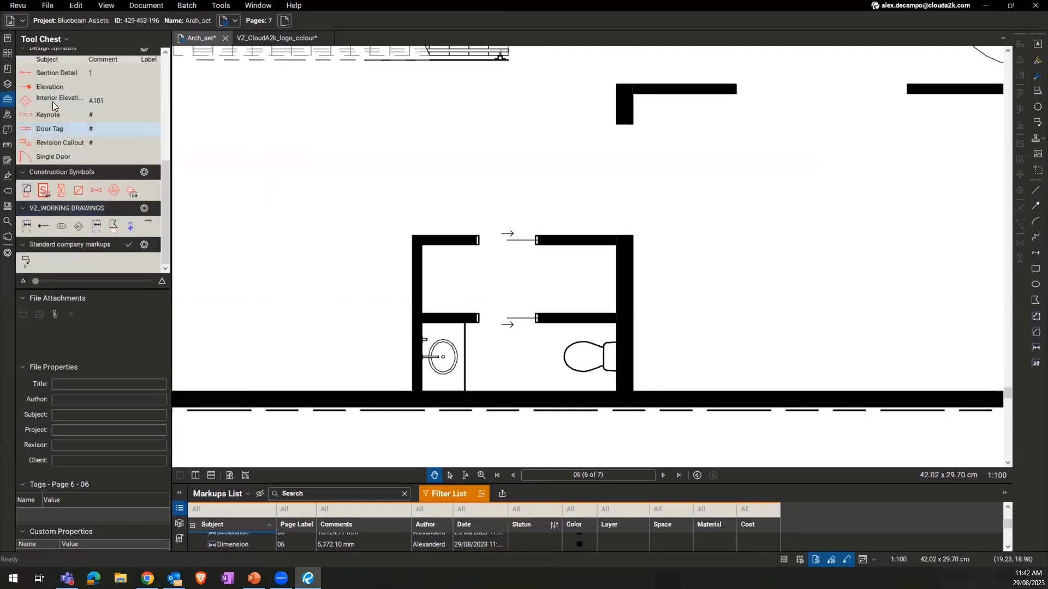
pyautogui.click(19, 8)
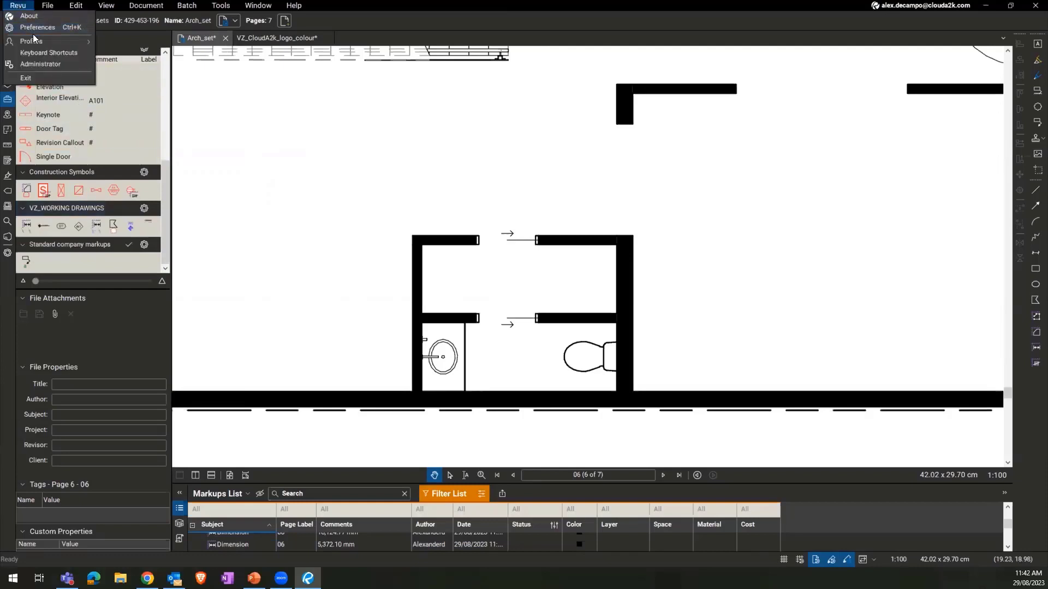
pyautogui.moveTo(34, 37)
pyautogui.click(137, 54)
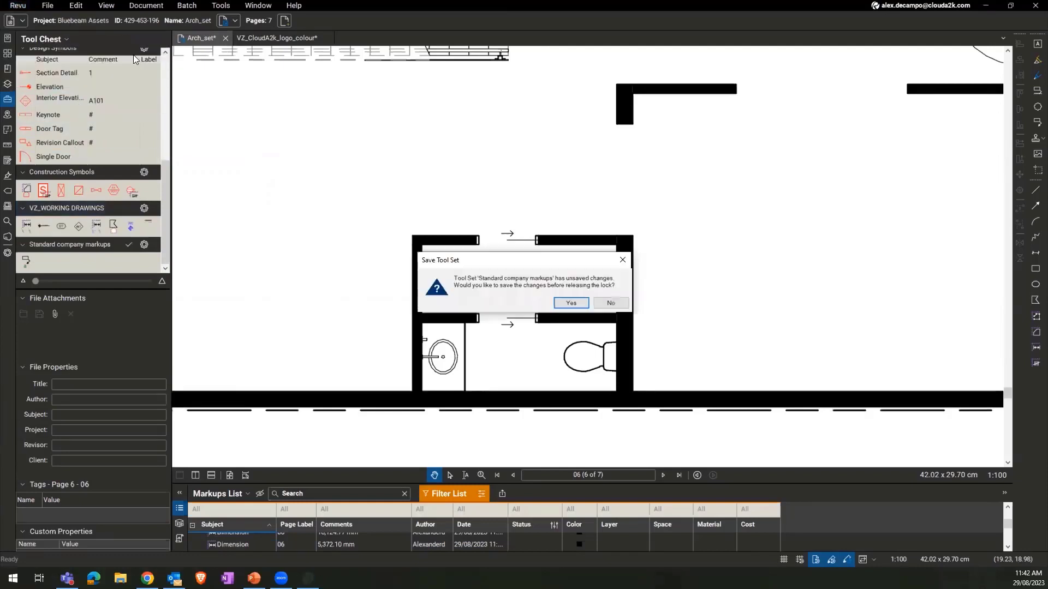
pyautogui.click(571, 303)
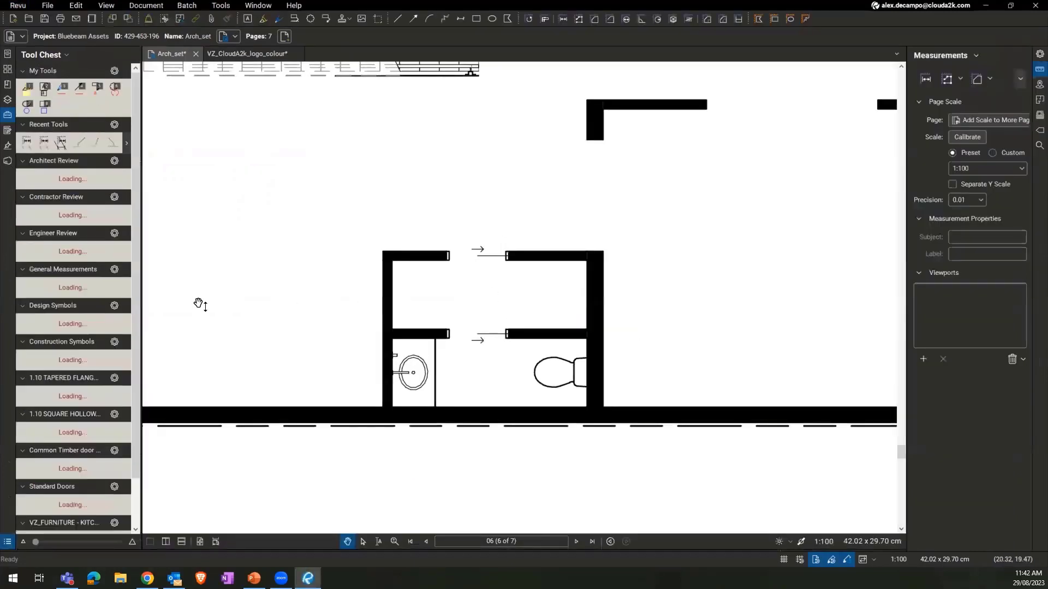
# Place the double-door unit from the VZ_FURNITURE tool set in the corner between the upper wall and the upper wall stub.
pyautogui.scroll(-5, 60, 241)
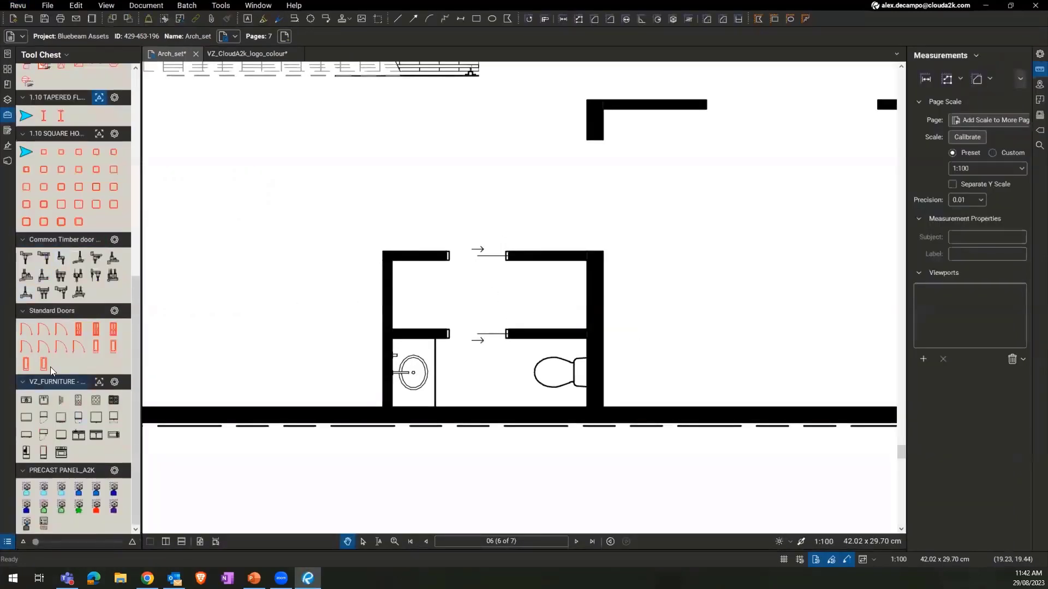
pyautogui.scroll(-3, 295, 345)
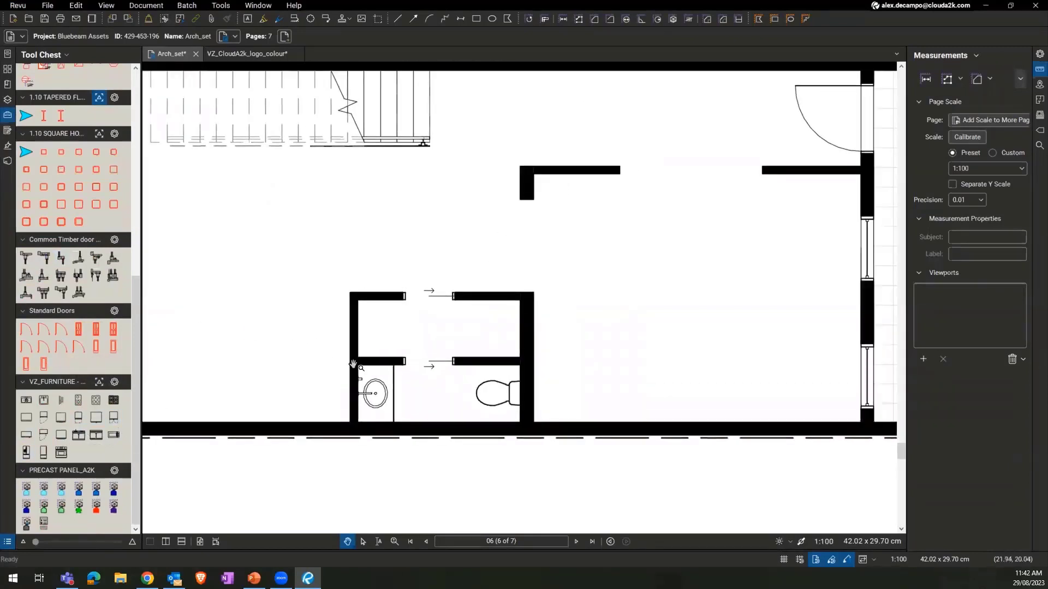
pyautogui.scroll(2, 328, 374)
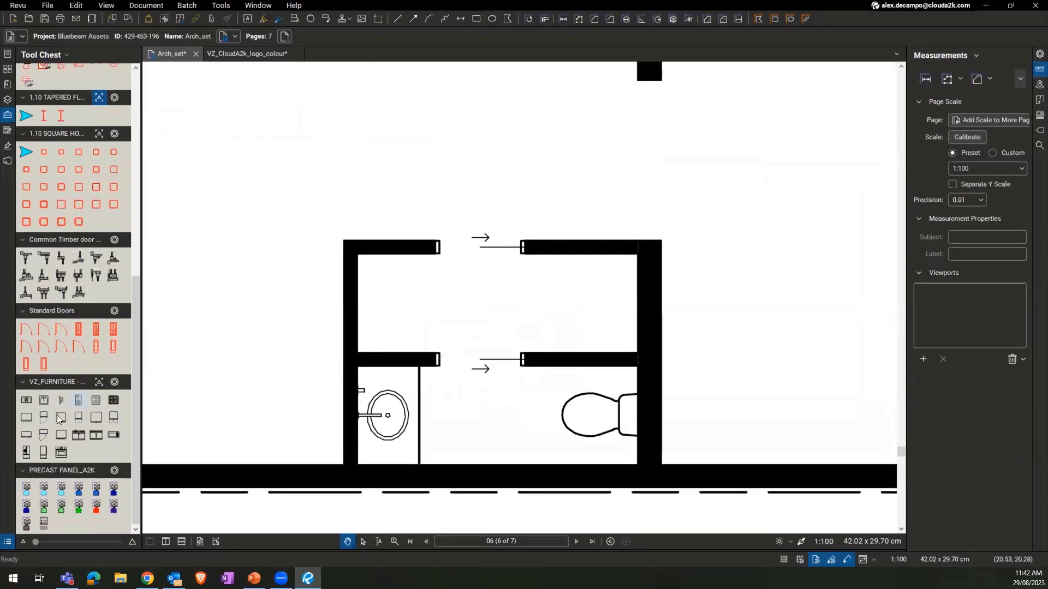
pyautogui.click(43, 419)
pyautogui.click(115, 421)
pyautogui.scroll(-4, 473, 224)
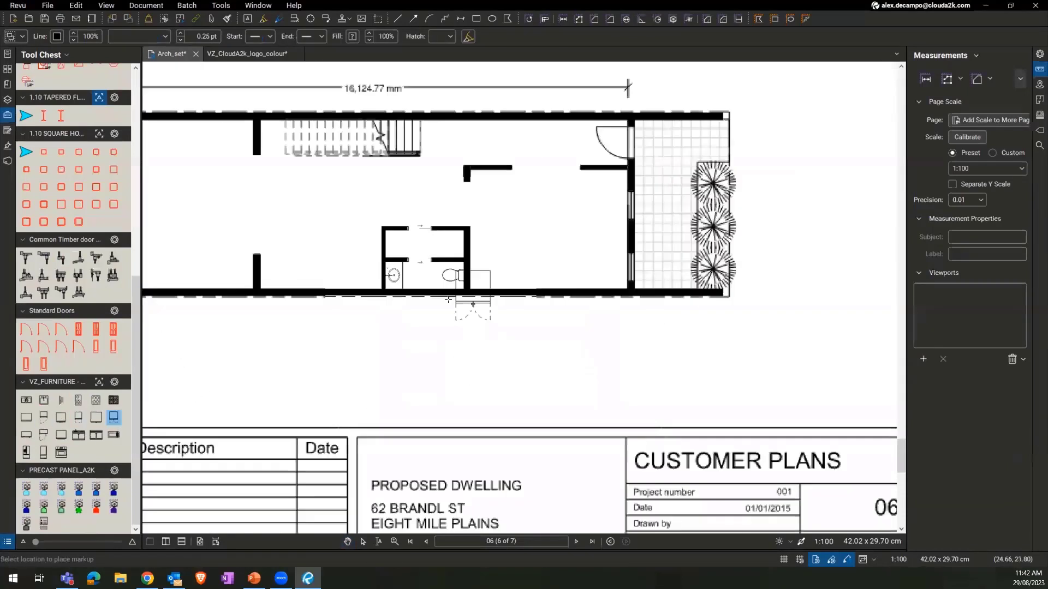
pyautogui.scroll(3, 398, 201)
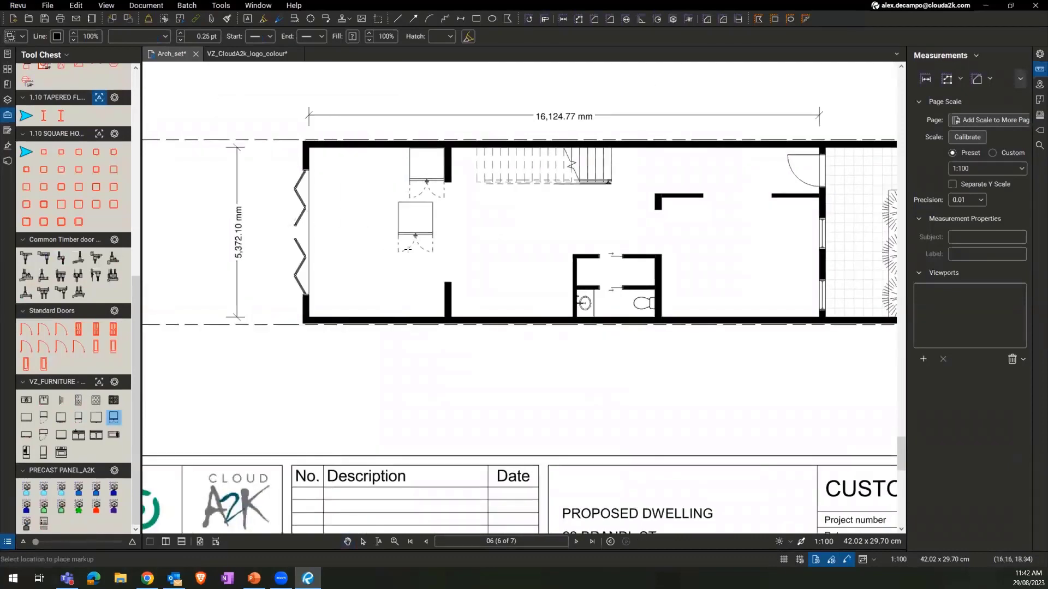
# Place two more VZ_FURNITURE units along the upper wall, continuing from the double-door unit towards the bifold doors.
pyautogui.scroll(1, 403, 256)
pyautogui.scroll(2, 403, 256)
pyautogui.click(78, 435)
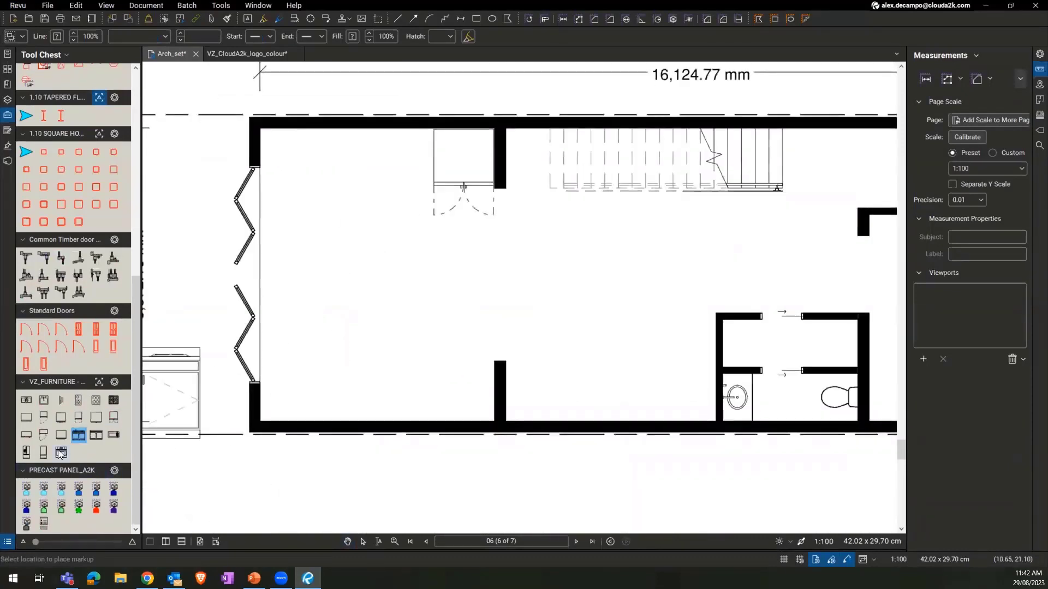
pyautogui.click(60, 439)
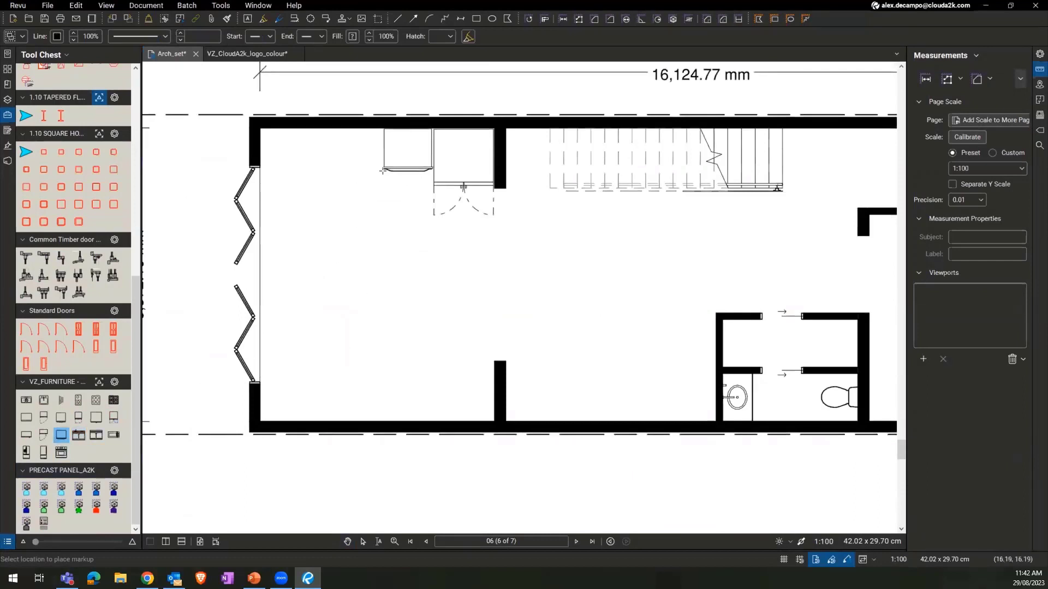
pyautogui.click(384, 171)
pyautogui.click(60, 418)
pyautogui.click(306, 169)
pyautogui.moveTo(345, 263); pyautogui.dragTo(292, 273)
pyautogui.press('Escape')
# Capture a PDF content snapshot of the toilet in the lower bathroom and paste a copy onto the plan.
pyautogui.moveTo(651, 384); pyautogui.dragTo(455, 349)
pyautogui.scroll(4, 604, 402)
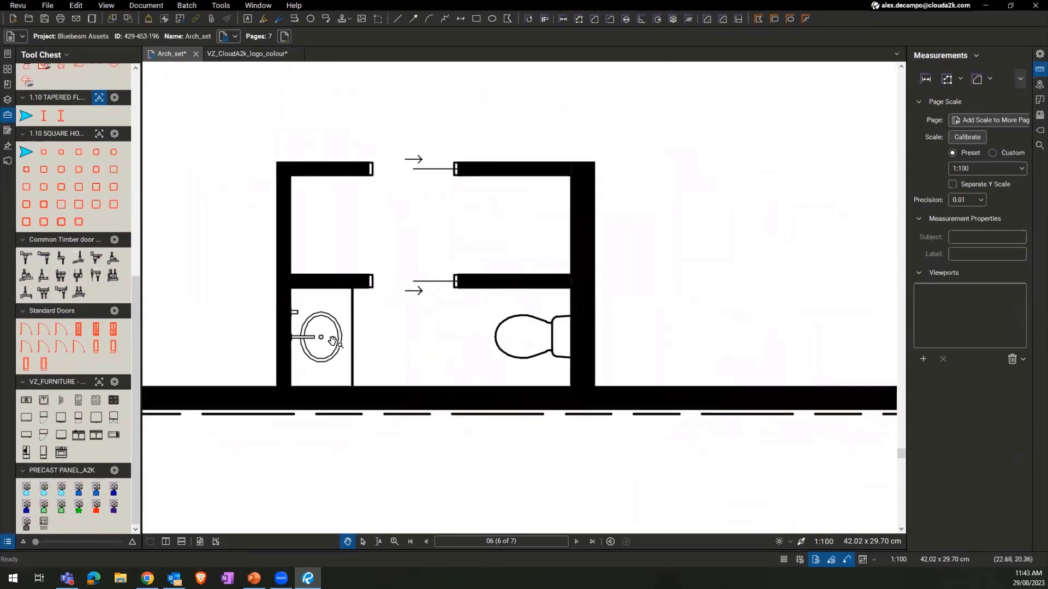
pyautogui.scroll(3, 507, 339)
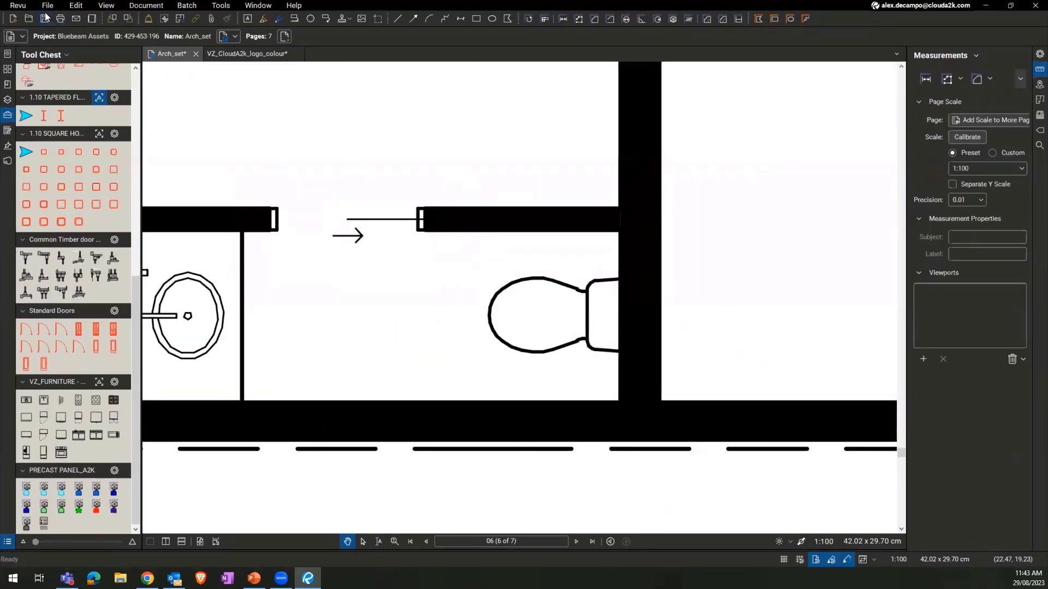
pyautogui.click(18, 6)
pyautogui.moveTo(52, 39)
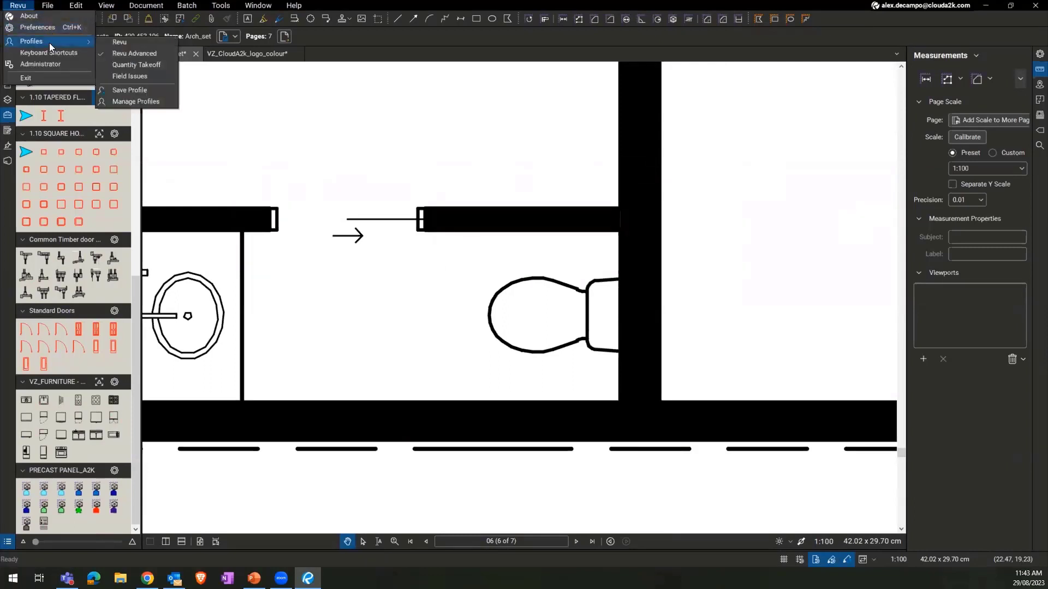
pyautogui.click(70, 6)
pyautogui.moveTo(56, 7)
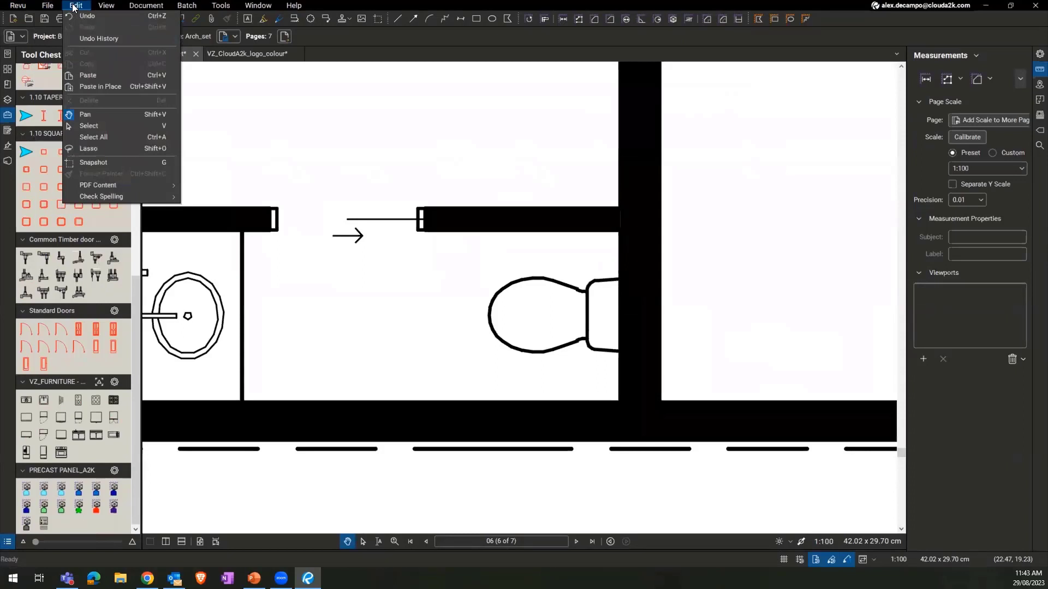
pyautogui.moveTo(115, 188)
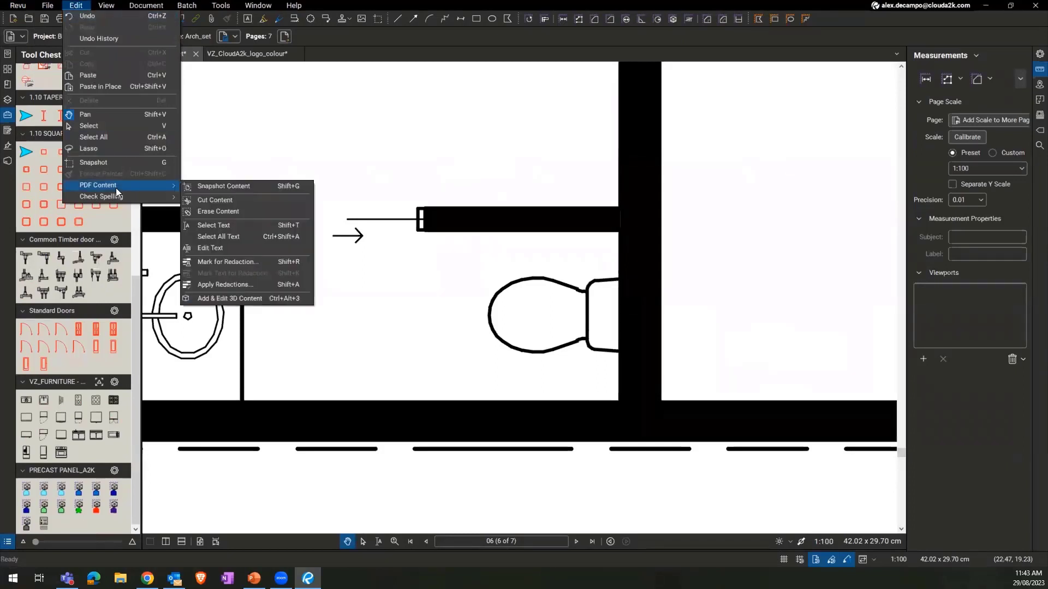
pyautogui.click(231, 187)
pyautogui.moveTo(480, 252); pyautogui.dragTo(614, 381)
pyautogui.hotkey('ctrl', 'v')
# Move the pasted toilet snapshot into the upper bathroom room, backing onto the thick side wall directly above the original toilet.
pyautogui.moveTo(466, 284); pyautogui.dragTo(435, 321)
pyautogui.scroll(-4, 394, 335)
pyautogui.scroll(-3, 546, 423)
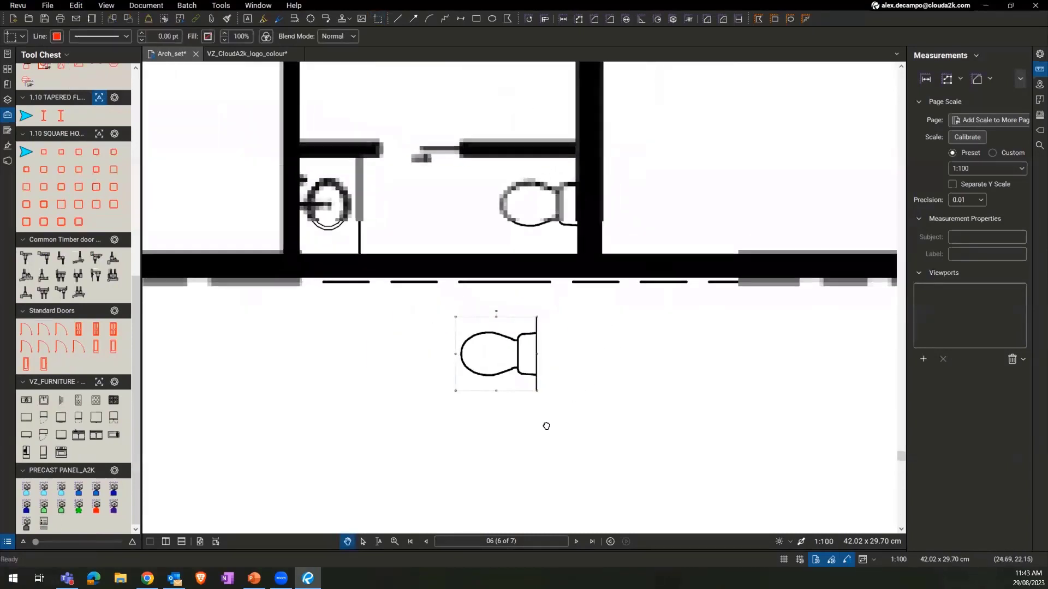
pyautogui.moveTo(502, 392); pyautogui.dragTo(540, 133)
# Add the toilet snapshot to the VZ_FURNITURE - KITCHEN tool set.
pyautogui.rightClick(540, 133)
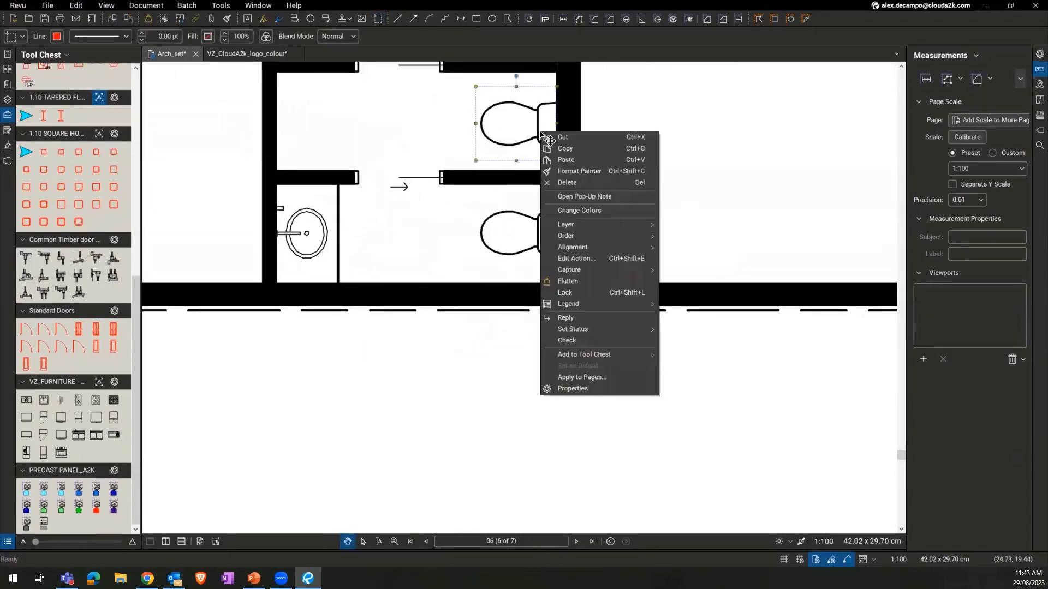
pyautogui.click(582, 377)
pyautogui.click(576, 310)
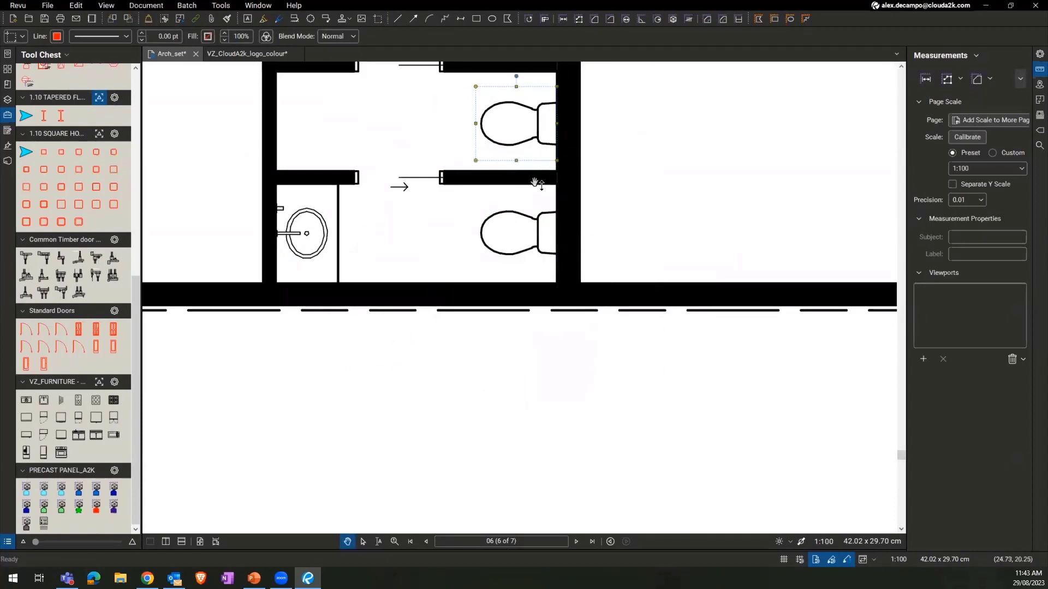
pyautogui.rightClick(531, 140)
pyautogui.moveTo(585, 364)
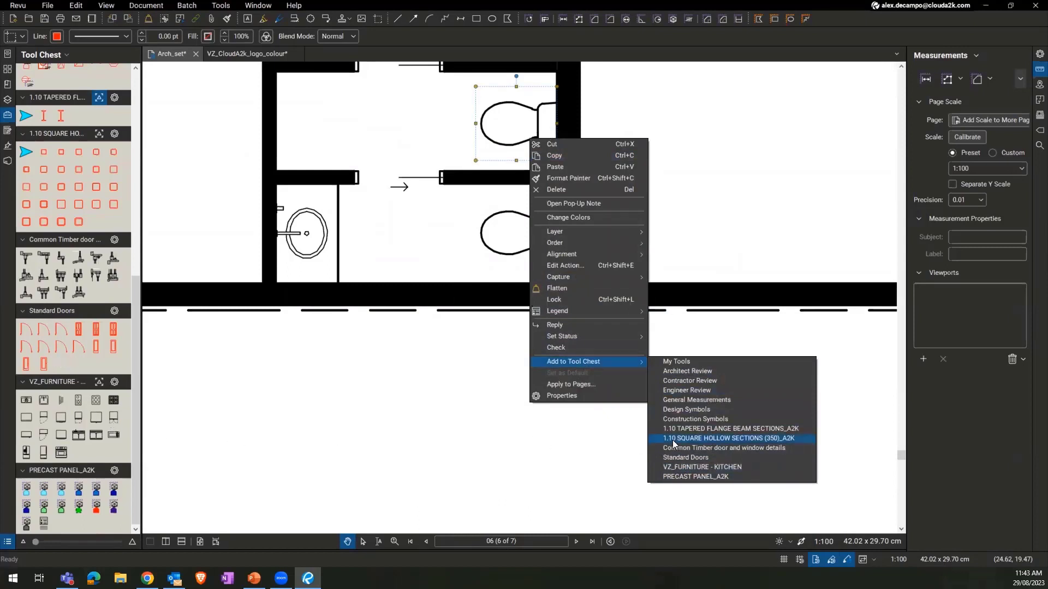
pyautogui.click(702, 467)
# Place the saved toilet symbol in the corner below the entrance door, and delete the toilet snapshot from the upper bathroom room.
pyautogui.click(79, 452)
pyautogui.scroll(-4, 467, 382)
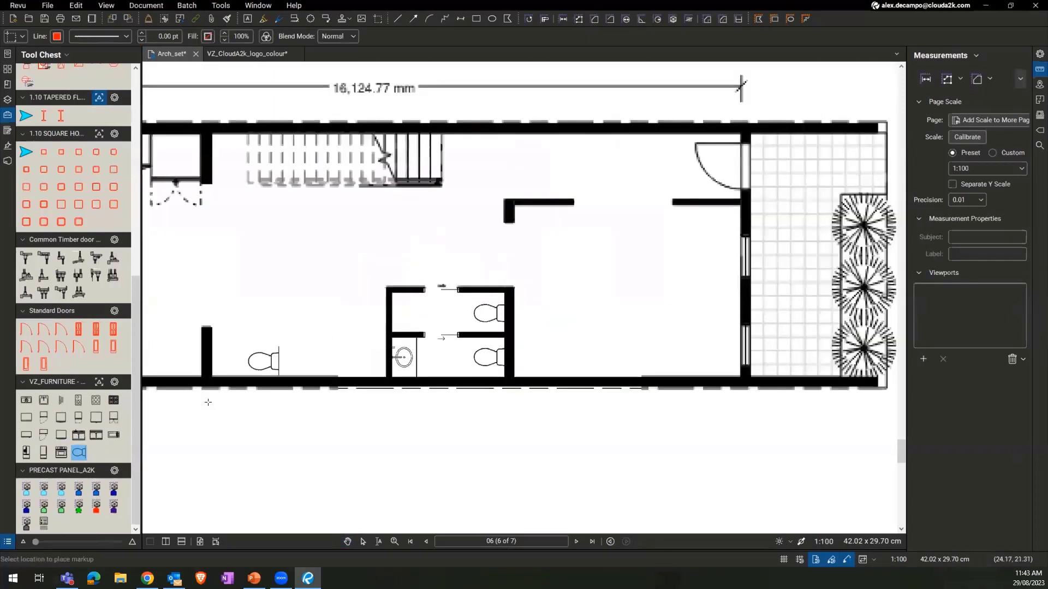
pyautogui.click(711, 236)
pyautogui.click(719, 230)
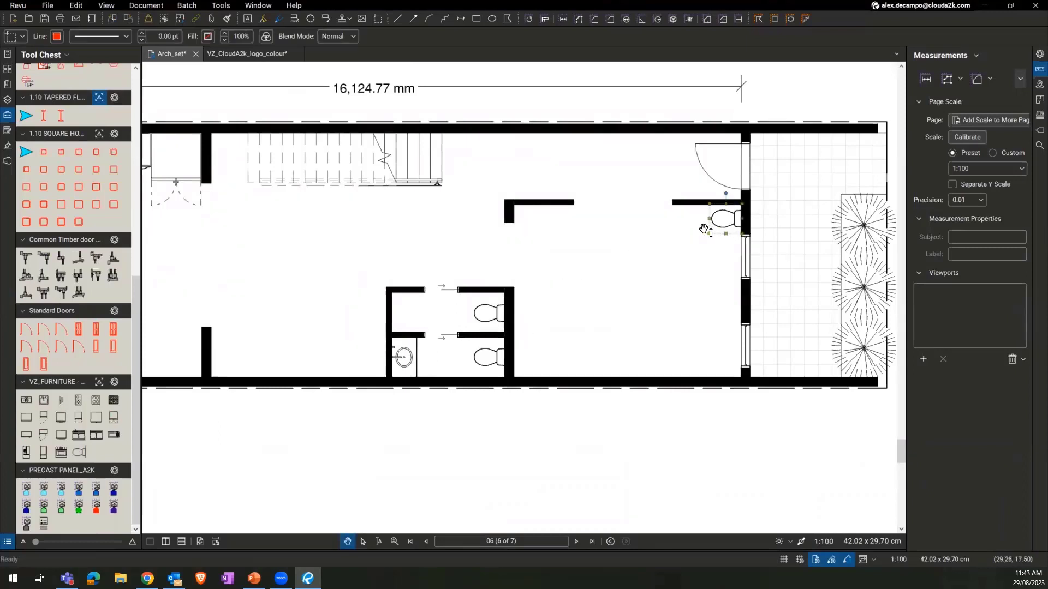
pyautogui.click(496, 314)
pyautogui.press('Delete')
# Move the placed toilet symbol onto the open floor beside the bathroom, and change its black linework to red with color processing.
pyautogui.click(722, 225)
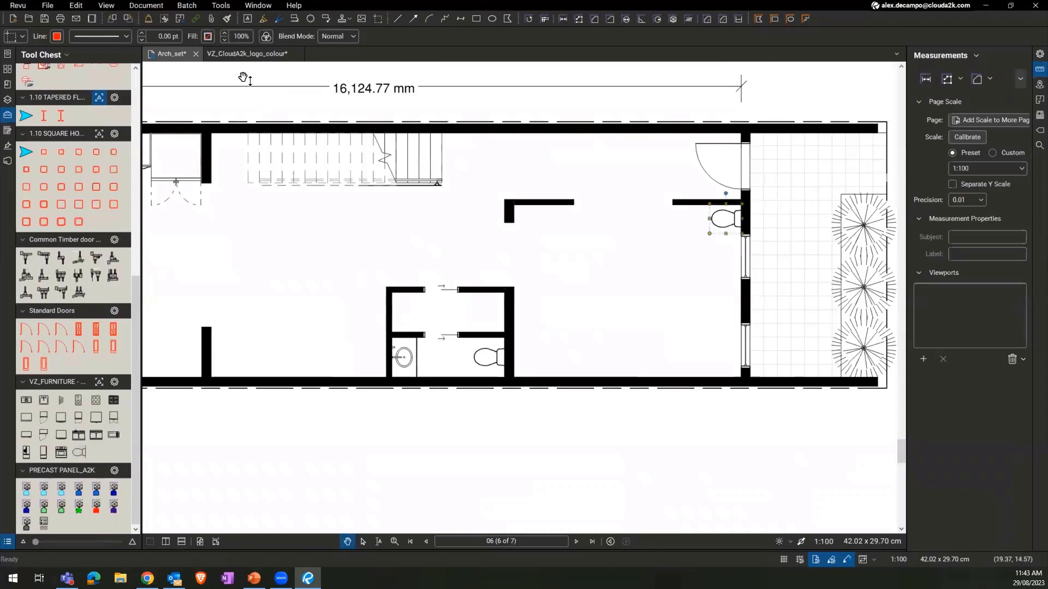
pyautogui.click(267, 37)
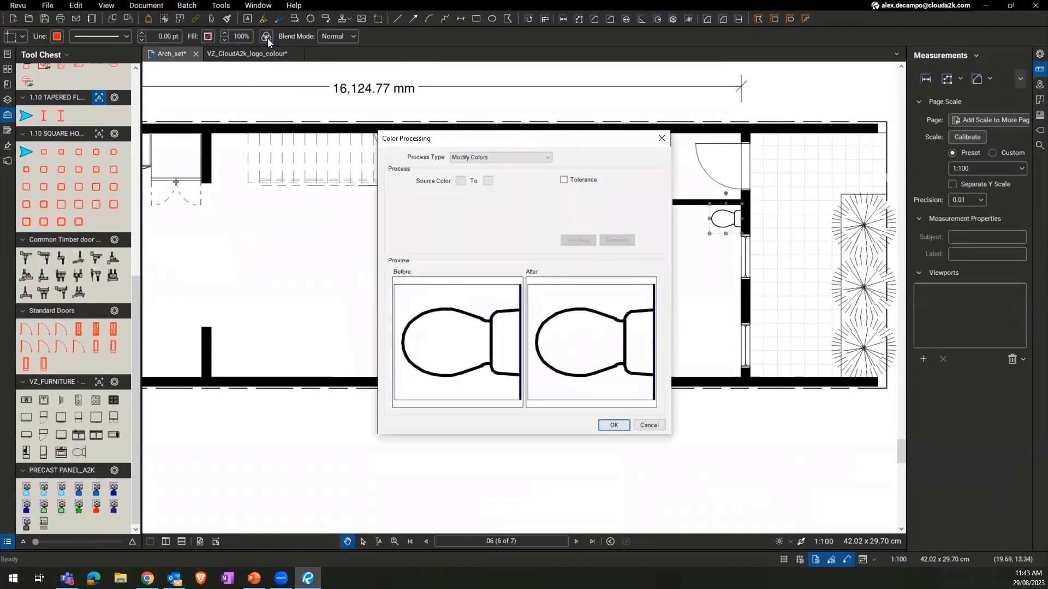
pyautogui.click(662, 139)
pyautogui.moveTo(722, 221); pyautogui.dragTo(578, 305)
pyautogui.scroll(2, 578, 334)
pyautogui.scroll(2, 579, 334)
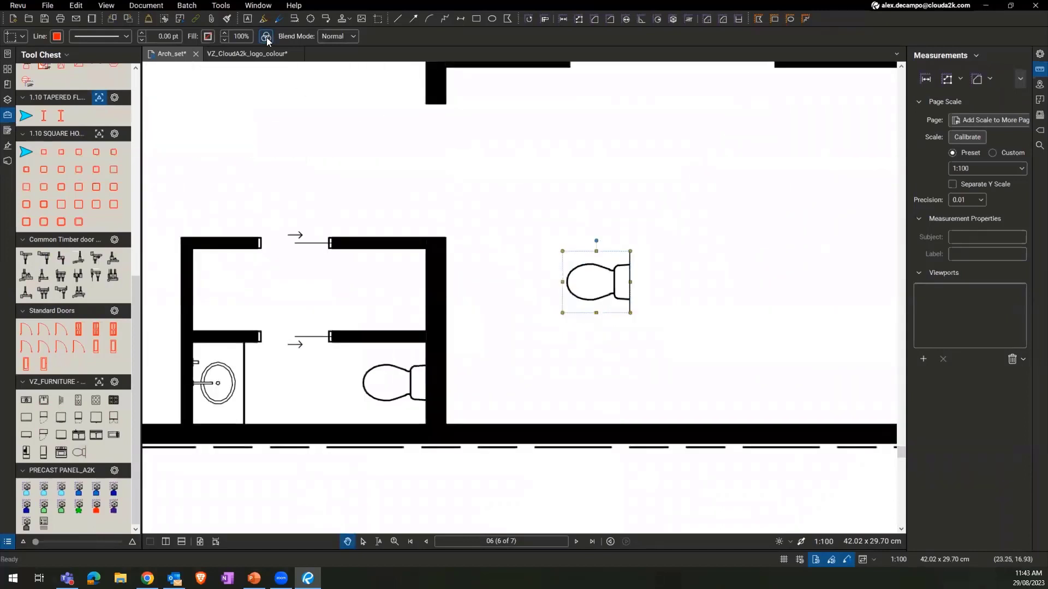
pyautogui.click(266, 38)
pyautogui.click(460, 182)
pyautogui.click(462, 195)
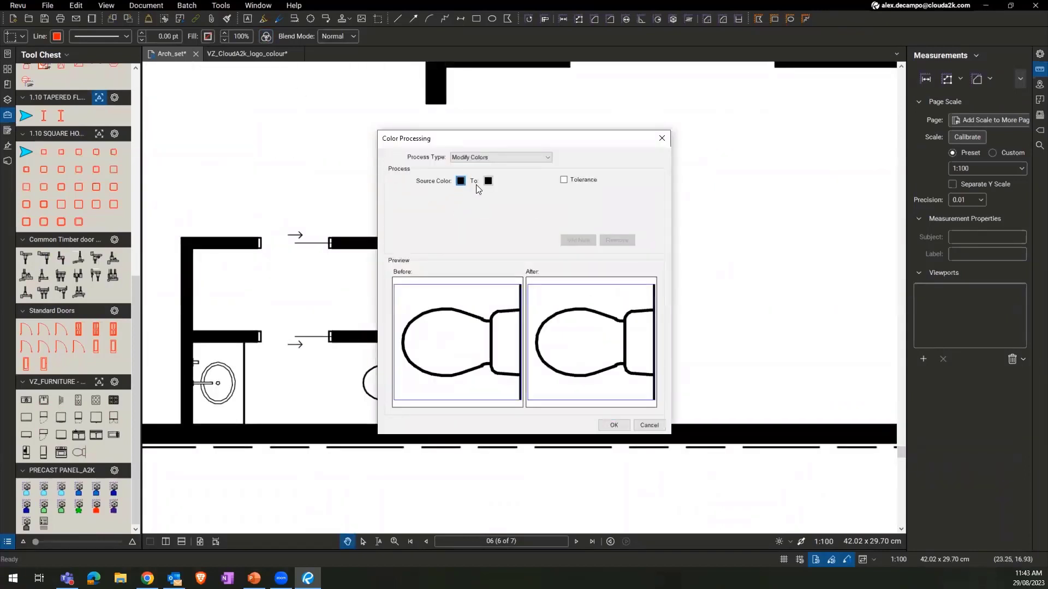
pyautogui.click(488, 181)
pyautogui.click(490, 214)
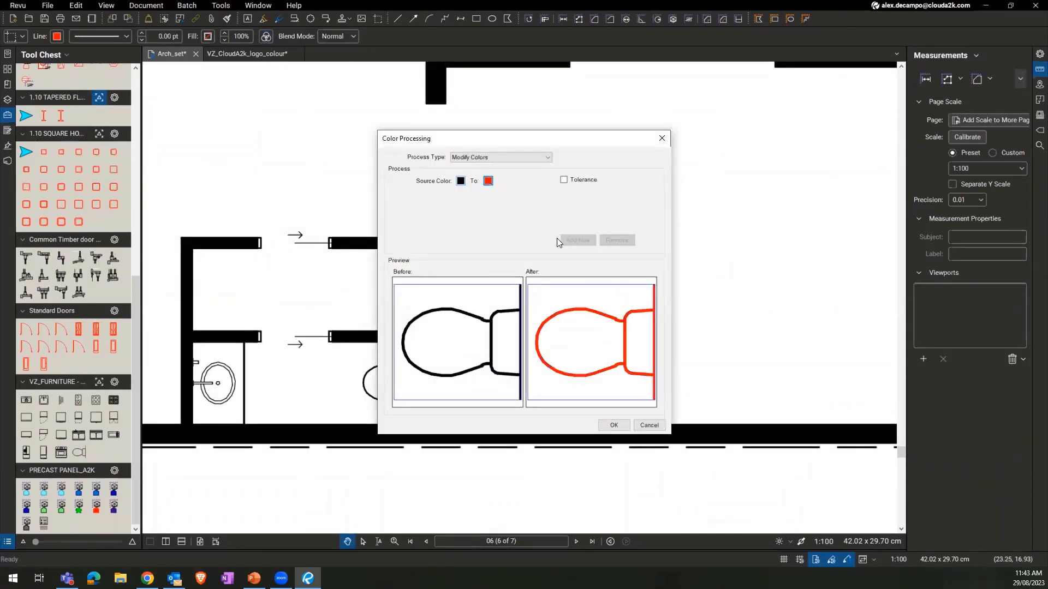
pyautogui.click(618, 425)
# Move the red toilet symbol into the upper bathroom room against the thick side wall.
pyautogui.moveTo(561, 276); pyautogui.dragTo(281, 284)
pyautogui.scroll(-3, 402, 322)
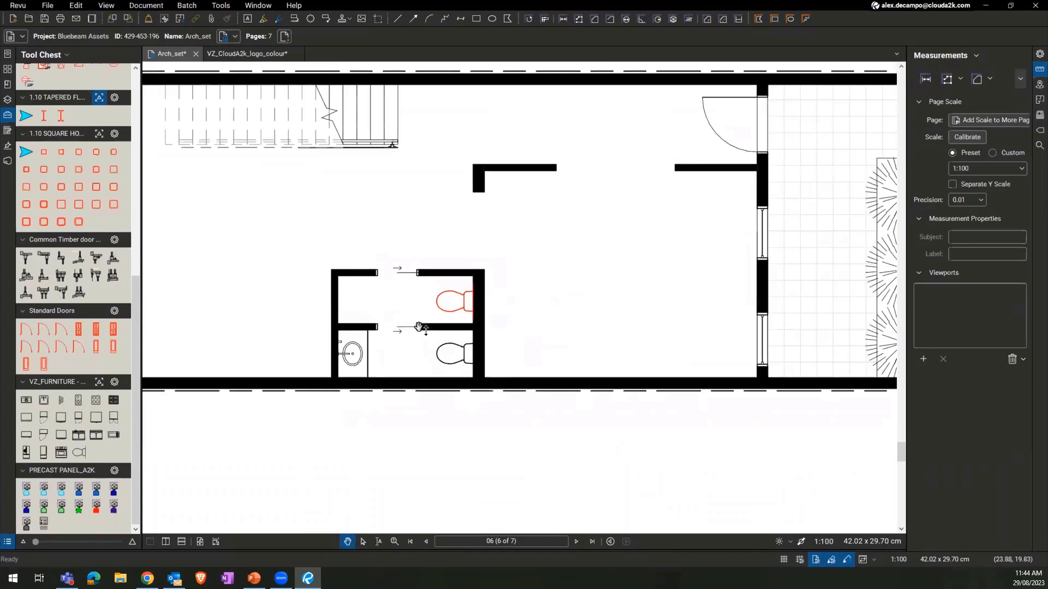
pyautogui.moveTo(419, 327); pyautogui.dragTo(430, 313)
# Give the red toilet snapshot a green fill, and delete the snapshot from the upper bathroom room.
pyautogui.click(455, 301)
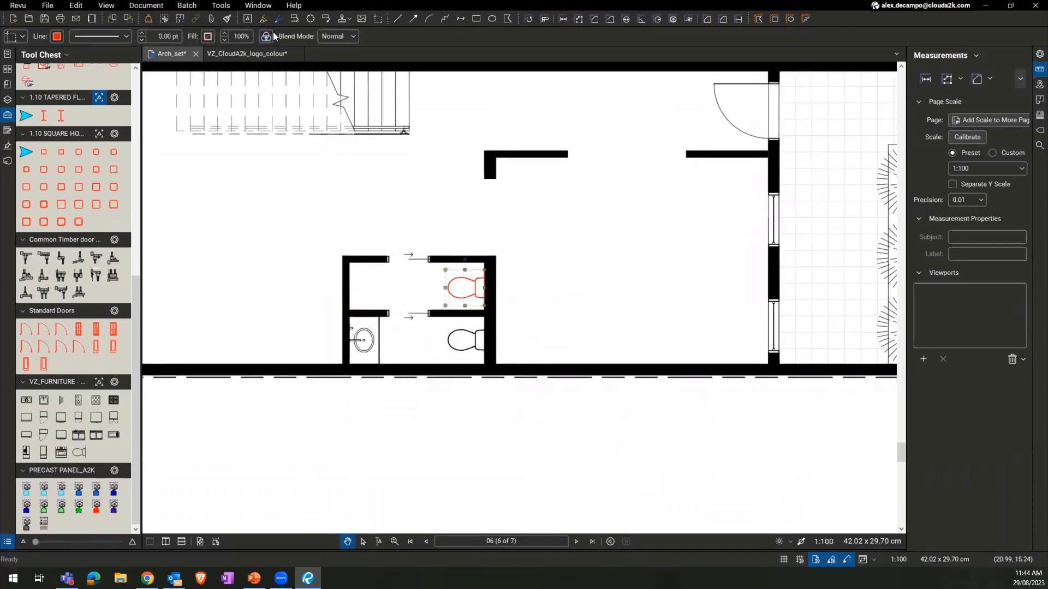
pyautogui.click(210, 37)
pyautogui.click(236, 78)
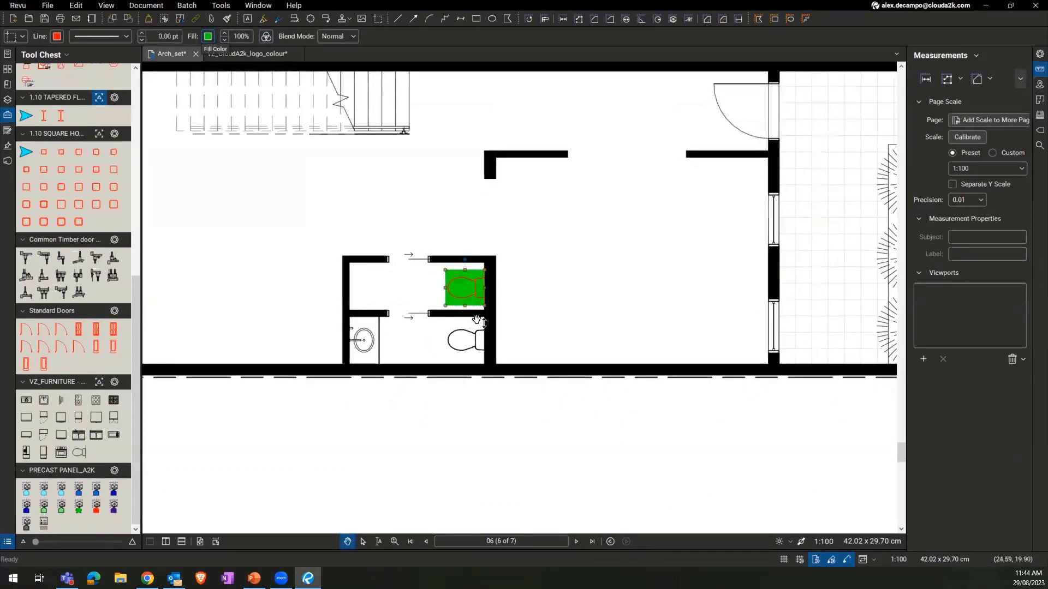
pyautogui.click(416, 287)
pyautogui.click(458, 292)
pyautogui.press('Delete')
# Switch to the profile that contains the VZ_WORKING DRAWINGS and Standard company markups tool sets.
pyautogui.scroll(3, 227, 356)
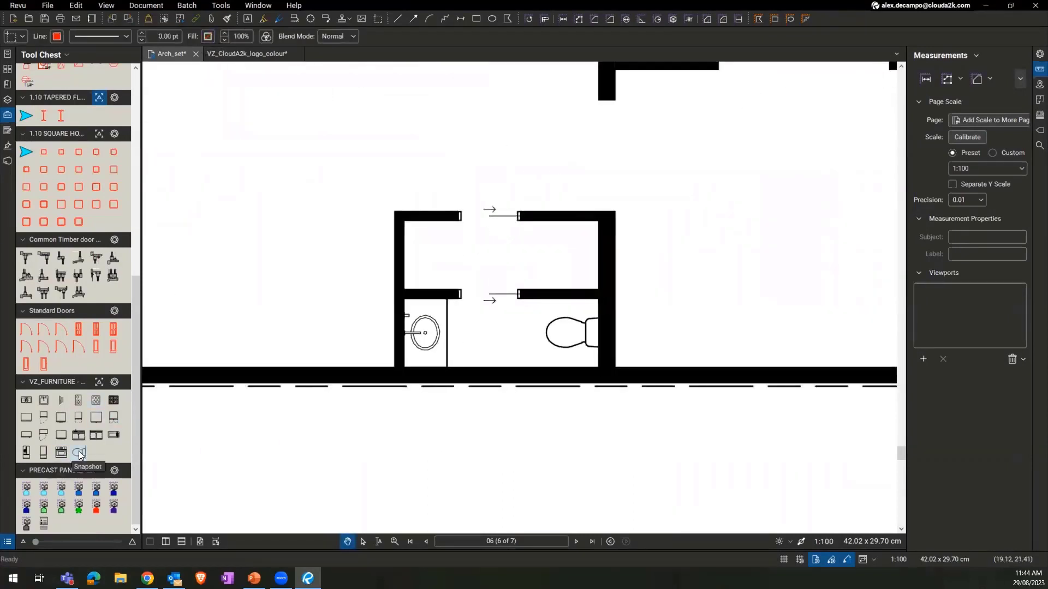
pyautogui.moveTo(551, 359); pyautogui.dragTo(506, 340)
pyautogui.scroll(2, 504, 339)
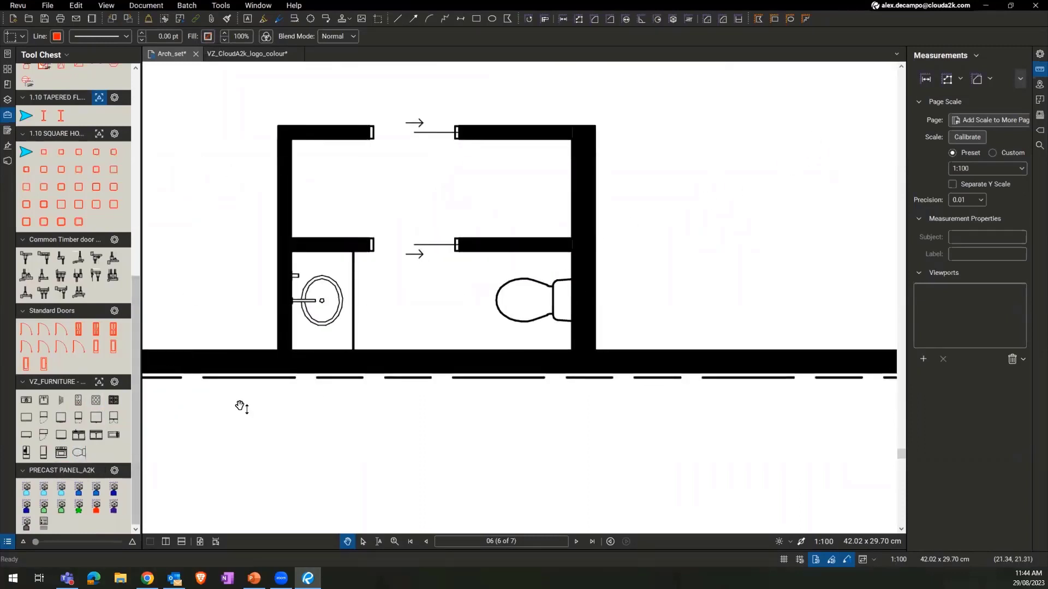
pyautogui.click(19, 5)
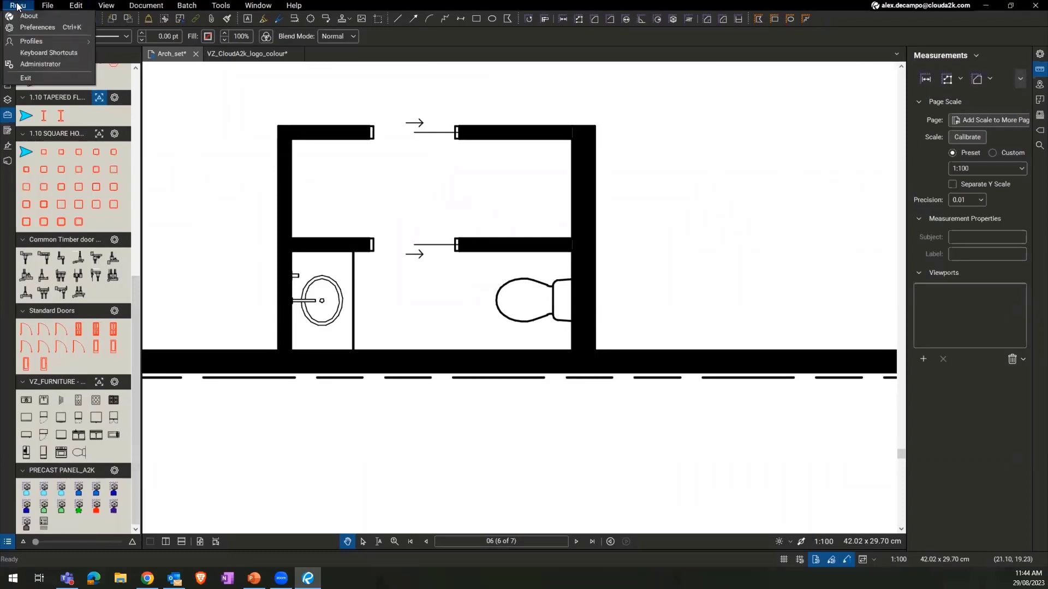
pyautogui.moveTo(36, 44)
pyautogui.click(136, 71)
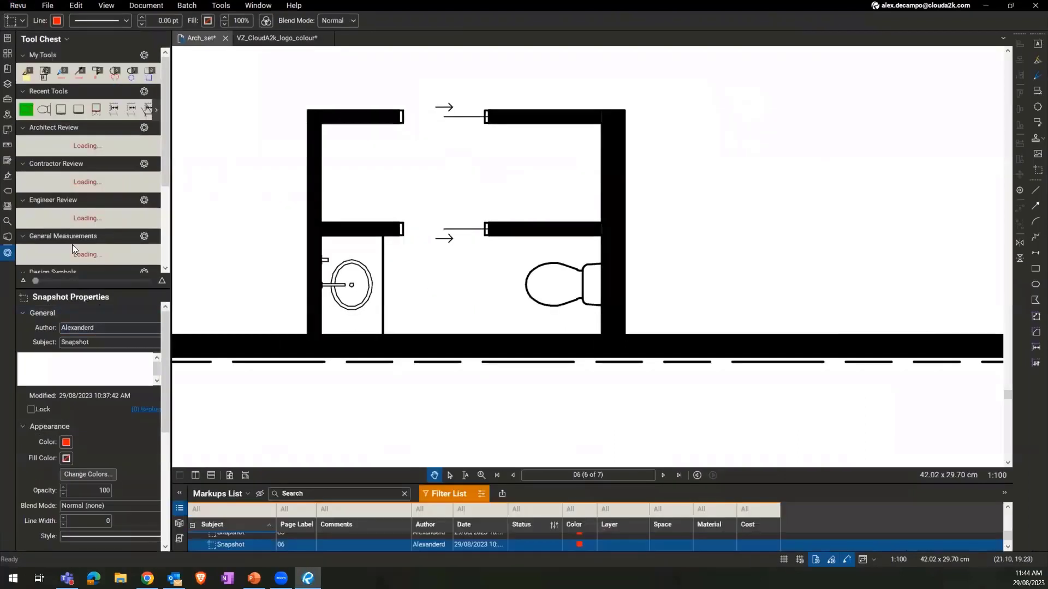
# Trace the outline of the lower toilet with a closed polygon, and align its lower corner point where the cistern meets the wall.
pyautogui.scroll(3, 479, 306)
pyautogui.moveTo(479, 306); pyautogui.dragTo(575, 321)
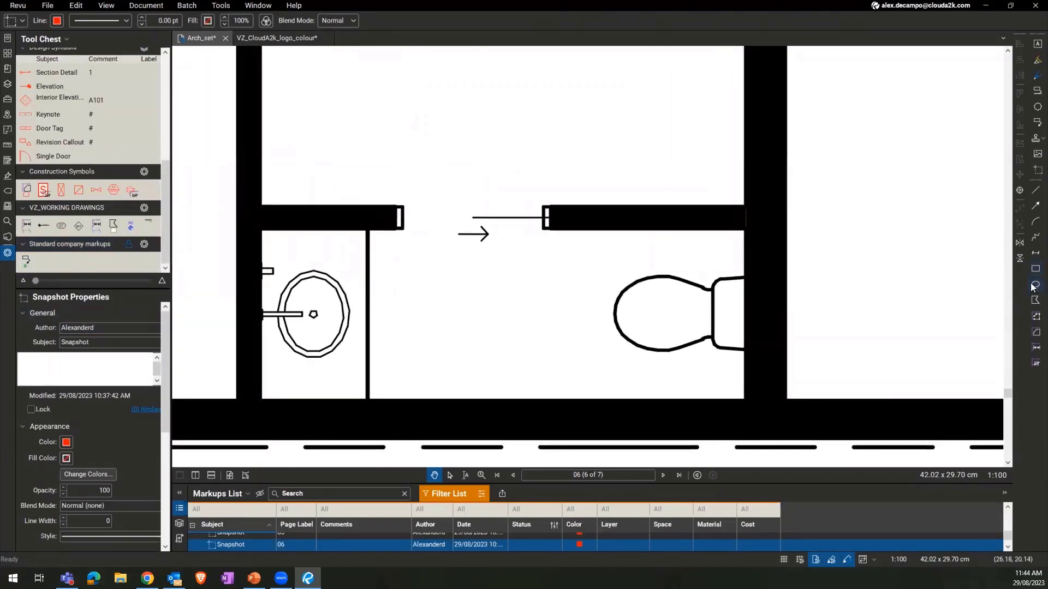
pyautogui.click(1034, 301)
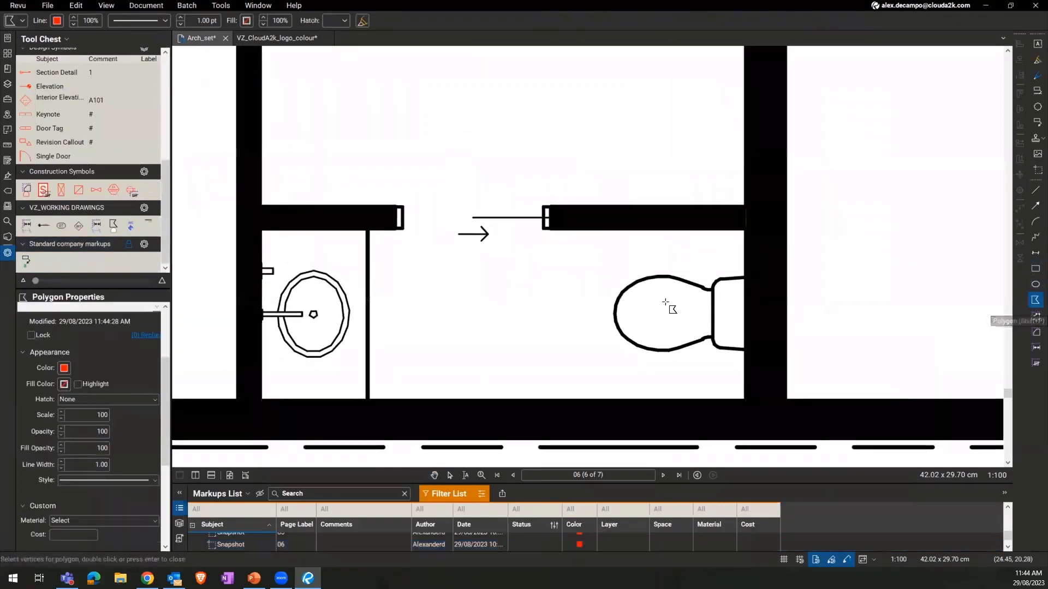
pyautogui.click(744, 280)
pyautogui.scroll(2, 744, 280)
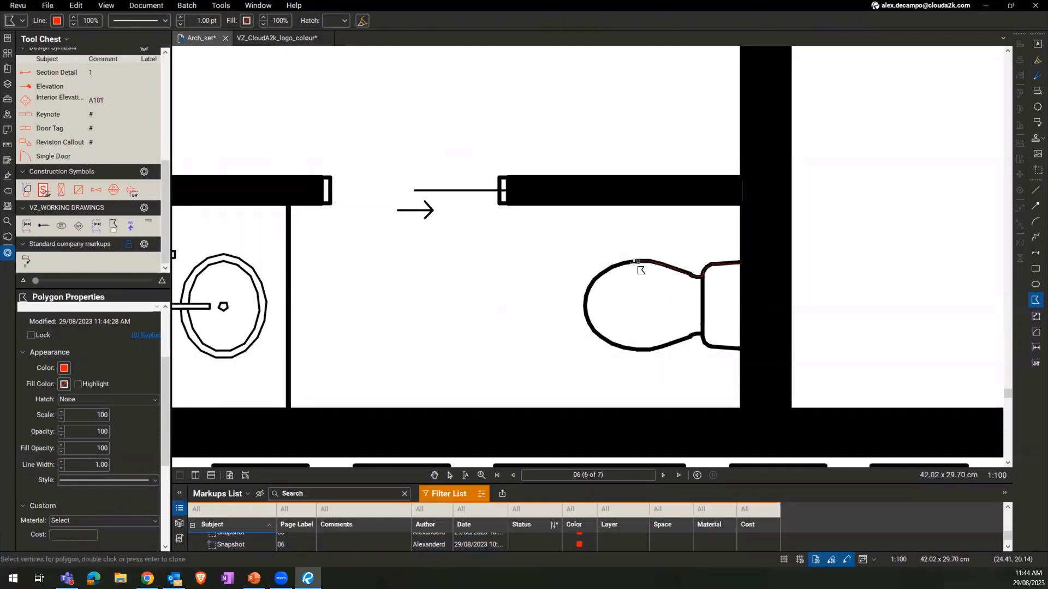
pyautogui.click(610, 271)
pyautogui.click(649, 349)
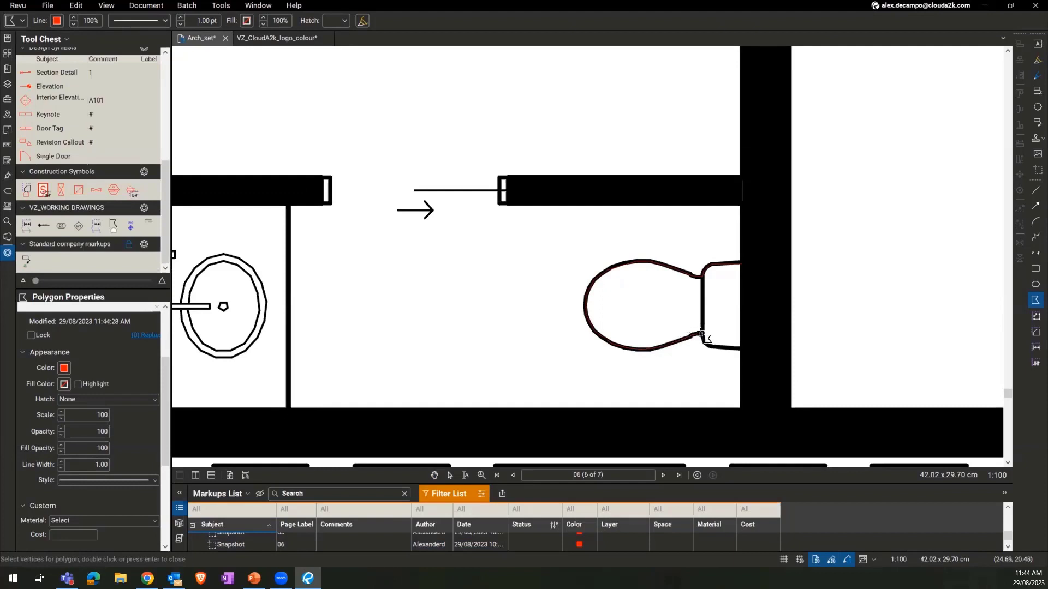
pyautogui.click(741, 349)
pyautogui.doubleClick(744, 264)
pyautogui.press('Escape')
pyautogui.click(740, 352)
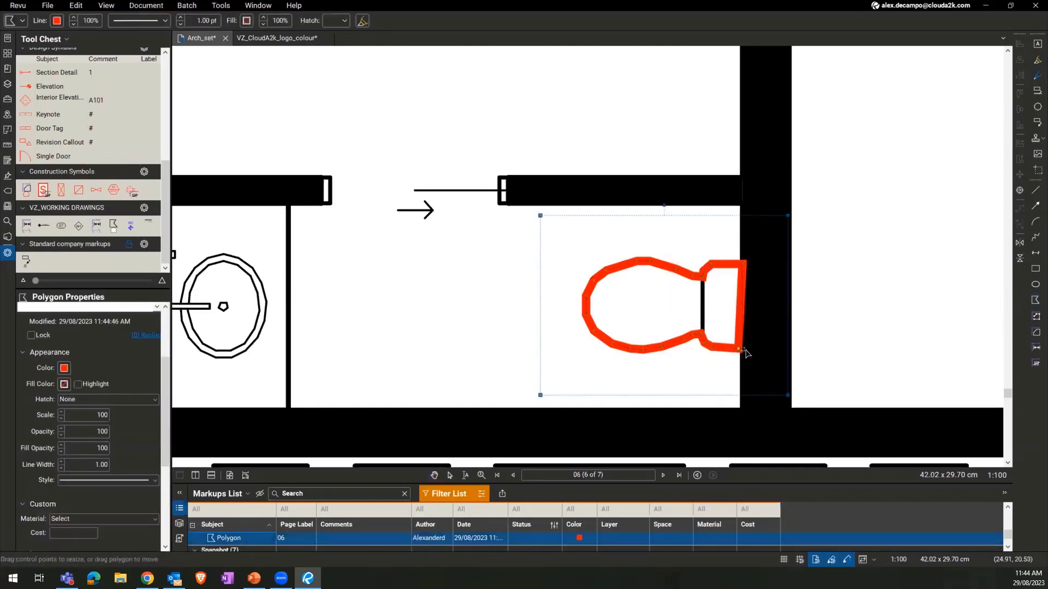
pyautogui.scroll(-4, 664, 343)
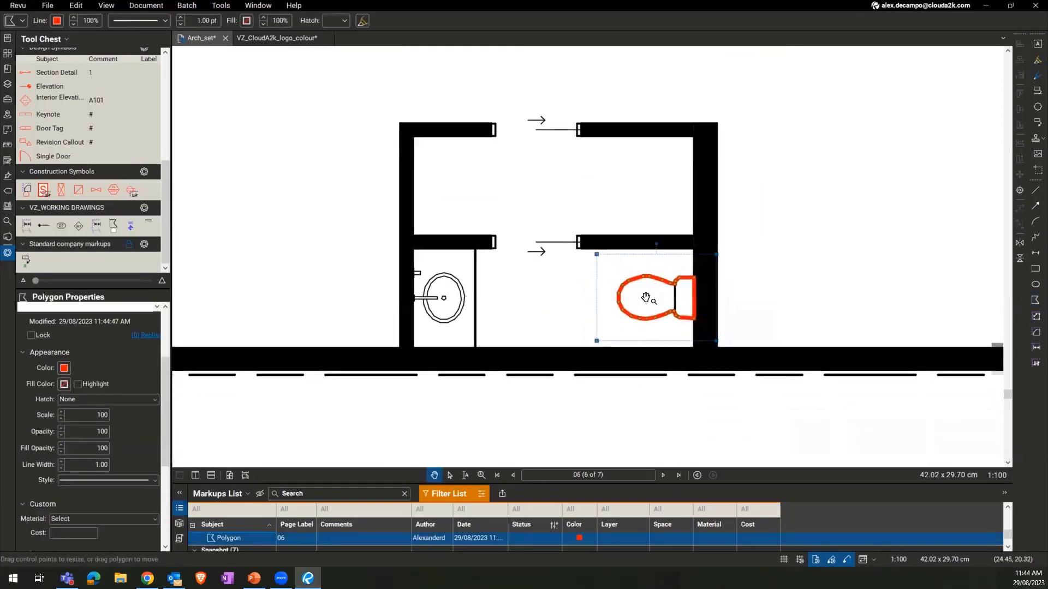
# Set the toilet polygon's line color to black and its line width to 0.50 pt.
pyautogui.scroll(1, 645, 298)
pyautogui.click(62, 21)
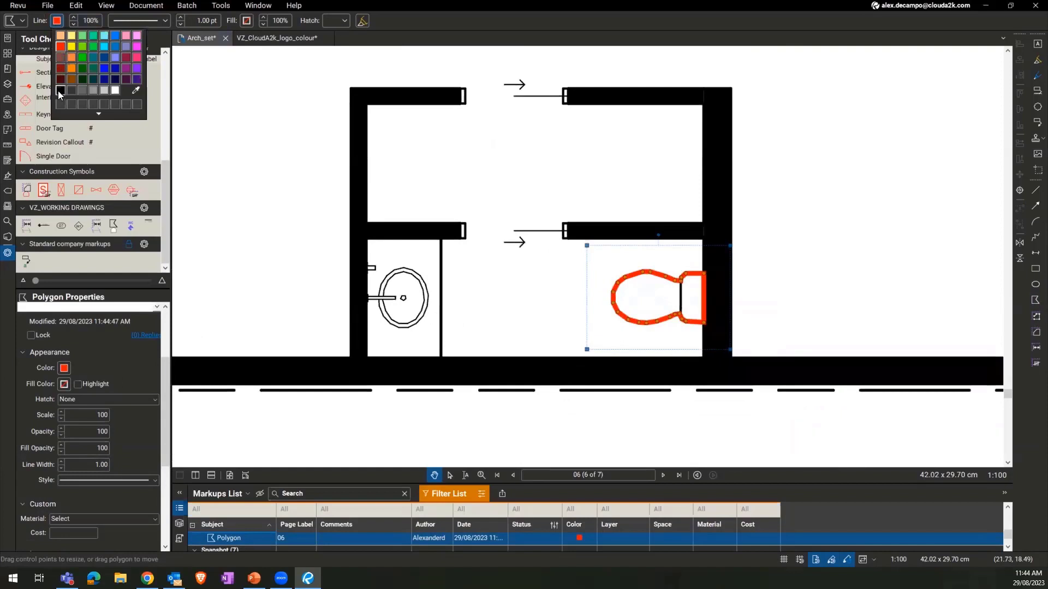
pyautogui.click(59, 90)
pyautogui.click(56, 21)
pyautogui.click(92, 56)
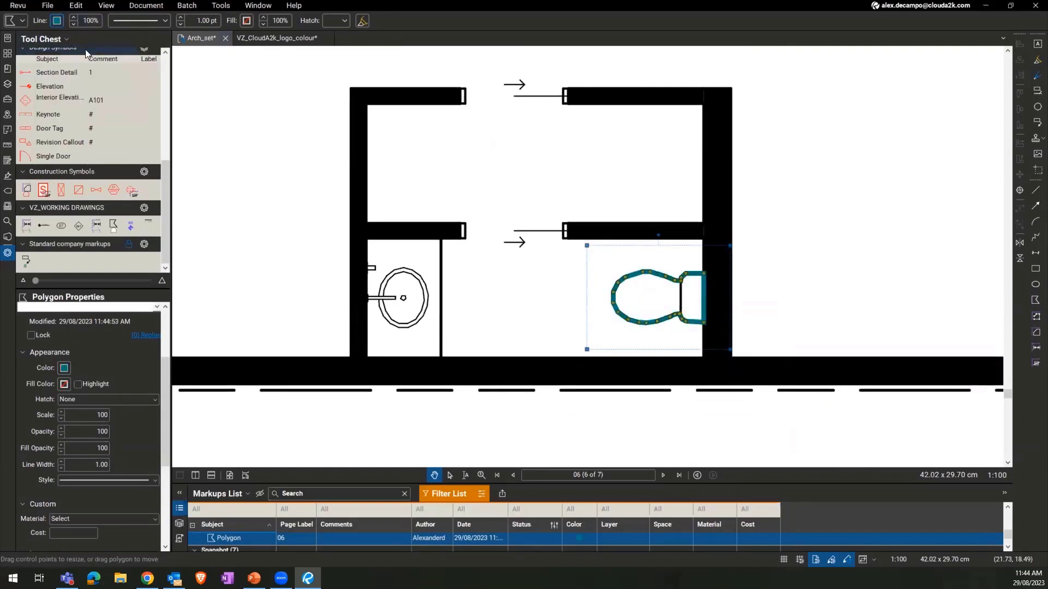
pyautogui.click(57, 21)
pyautogui.click(60, 90)
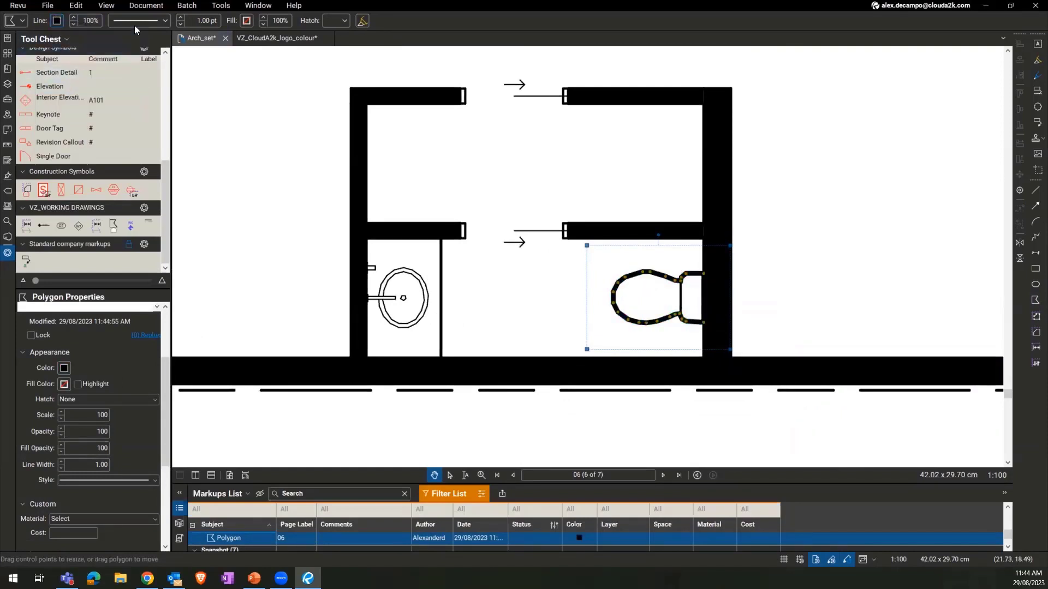
pyautogui.click(181, 23)
pyautogui.click(182, 23)
# Move the traced toilet polygon into the upper bathroom room, against the thick side wall above the original toilet.
pyautogui.moveTo(644, 285); pyautogui.dragTo(619, 158)
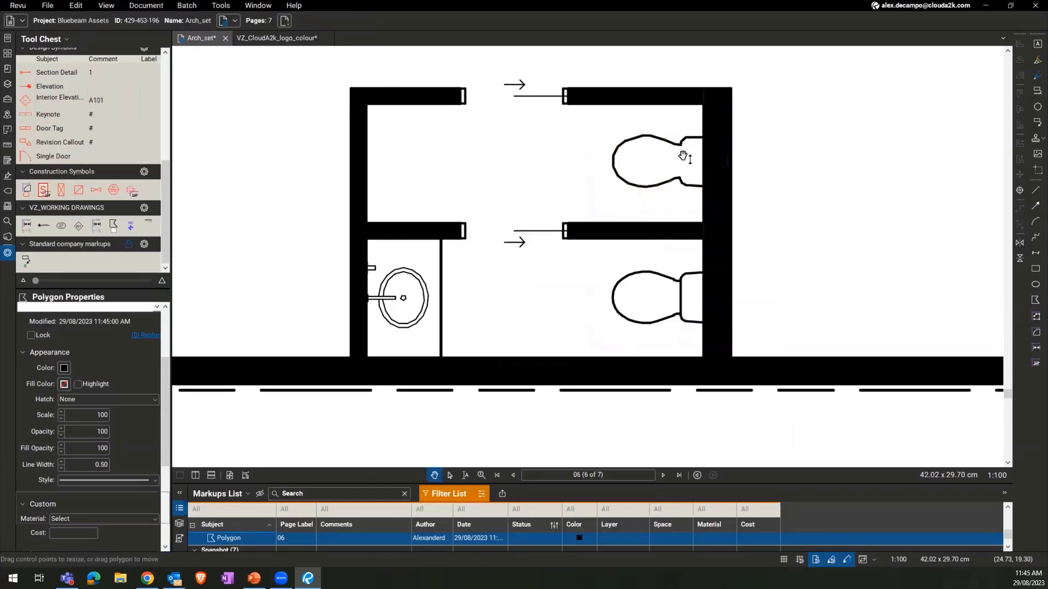
pyautogui.click(739, 148)
pyautogui.moveTo(658, 187); pyautogui.dragTo(655, 205)
pyautogui.scroll(-1, 655, 205)
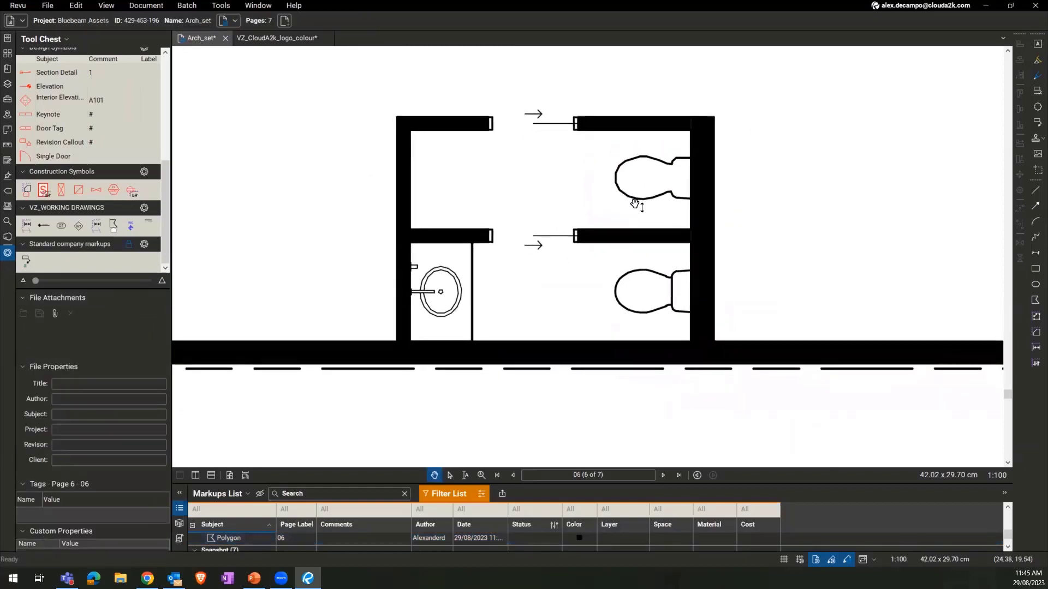
pyautogui.click(637, 198)
pyautogui.moveTo(442, 180); pyautogui.dragTo(500, 227)
pyautogui.scroll(-3, 457, 269)
pyautogui.scroll(2, 458, 274)
pyautogui.moveTo(458, 271); pyautogui.dragTo(480, 314)
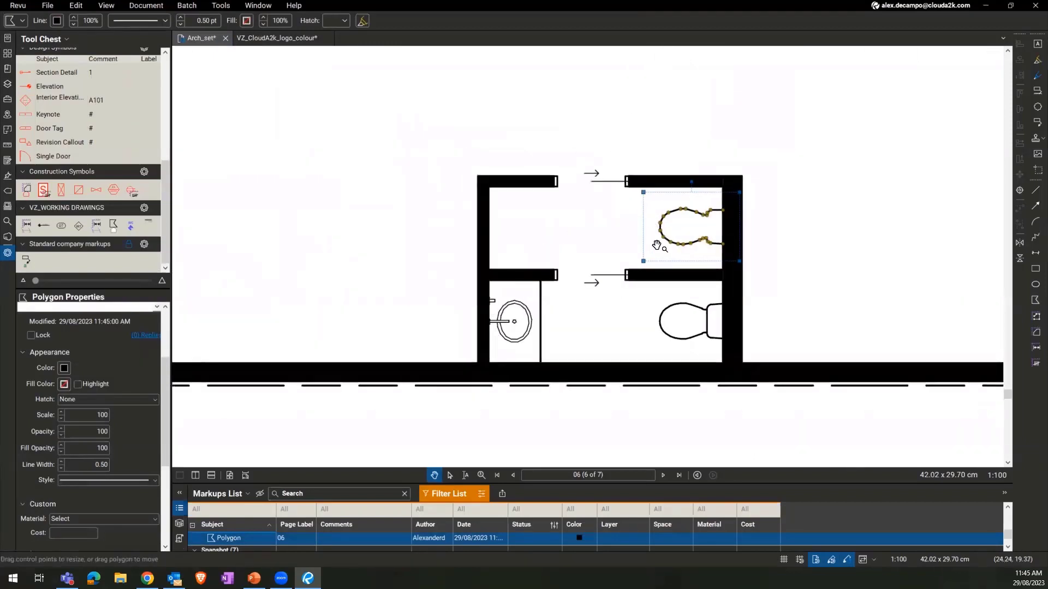
# Compare the traced toilet polygon with the original toilet below, and remove the polygon from the upper bathroom room.
pyautogui.moveTo(681, 238); pyautogui.dragTo(614, 214)
pyautogui.scroll(3, 661, 285)
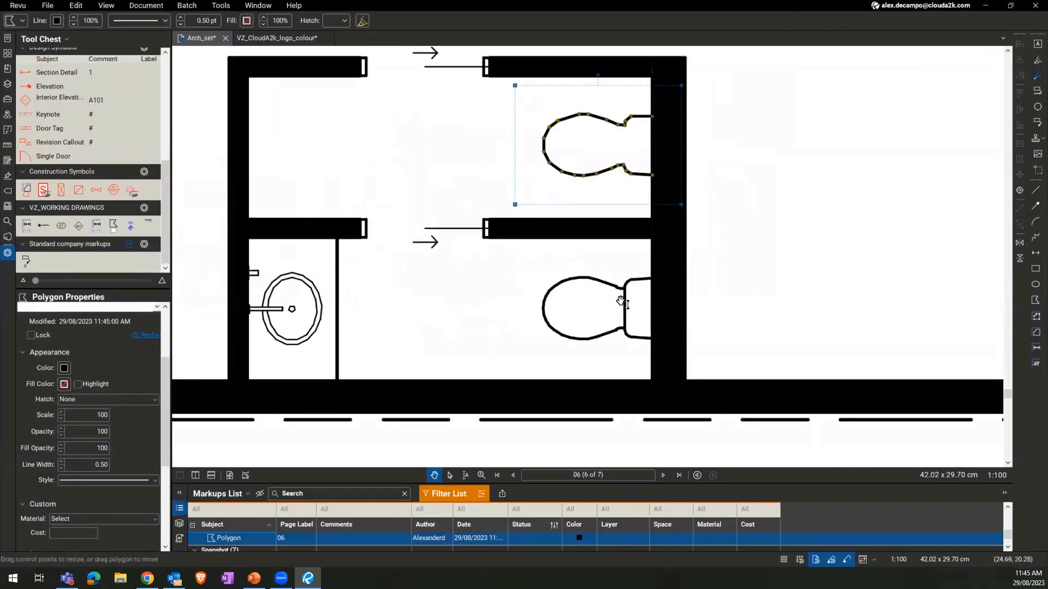
pyautogui.click(624, 330)
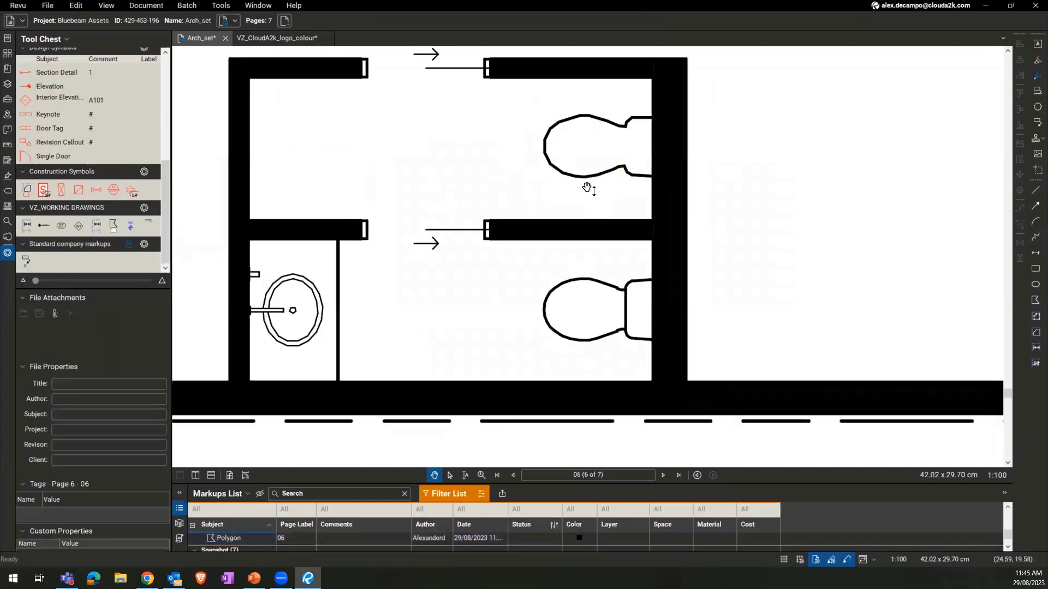
pyautogui.click(625, 129)
pyautogui.click(619, 131)
pyautogui.moveTo(485, 197); pyautogui.dragTo(630, 167)
# Draw a closed four-point diamond polygon with its corners on the extremes of the washbasin's inner outline.
pyautogui.click(441, 266)
pyautogui.scroll(2, 479, 279)
pyautogui.moveTo(438, 293)
pyautogui.mouseDown()
pyautogui.moveTo(480, 279)
pyautogui.moveTo(507, 299)
pyautogui.mouseUp()
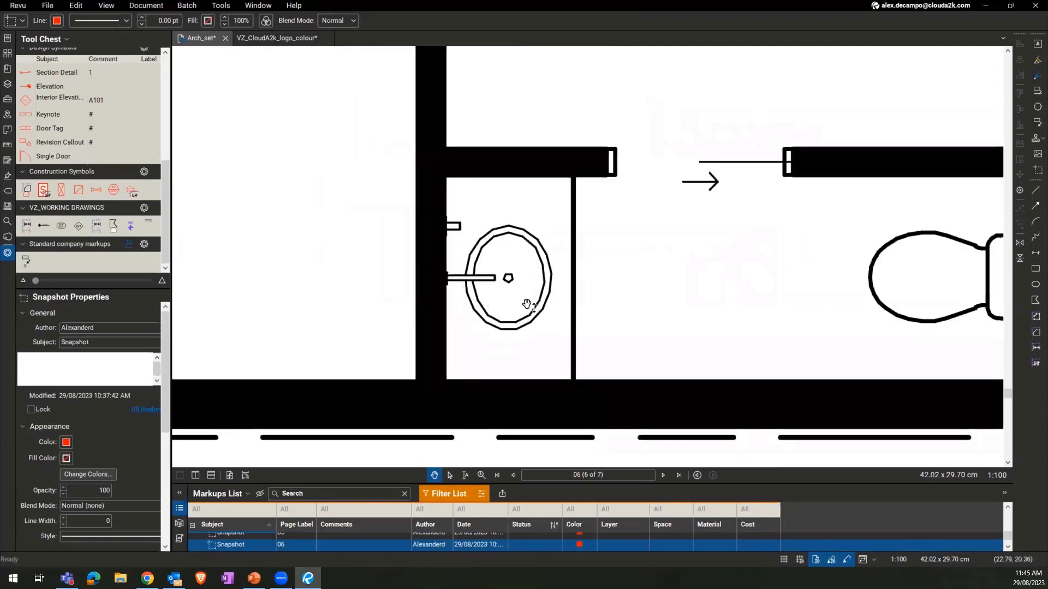
pyautogui.click(1035, 301)
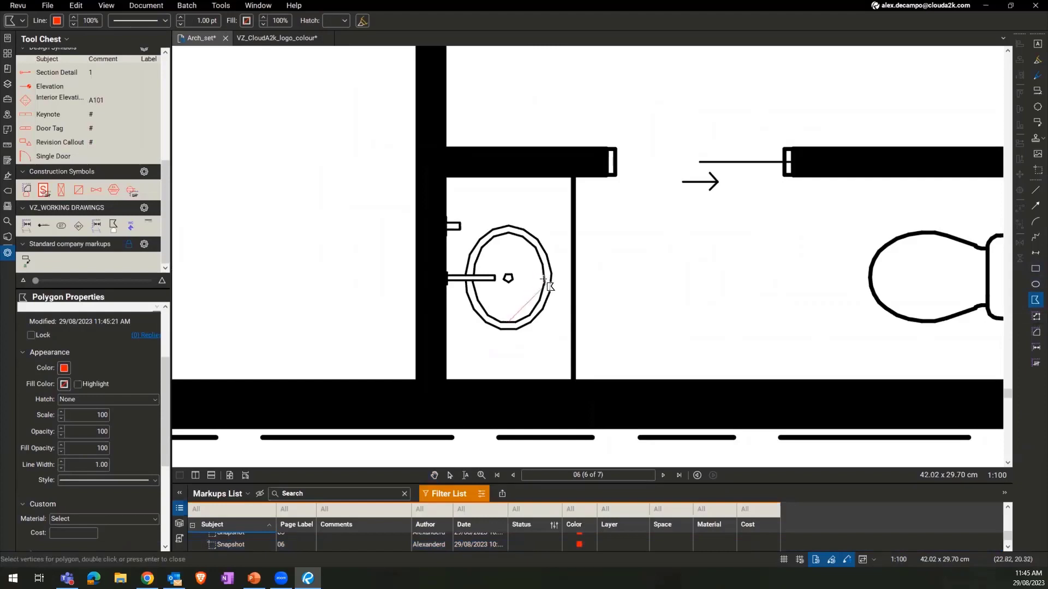
pyautogui.click(544, 279)
pyautogui.click(508, 235)
pyautogui.click(509, 323)
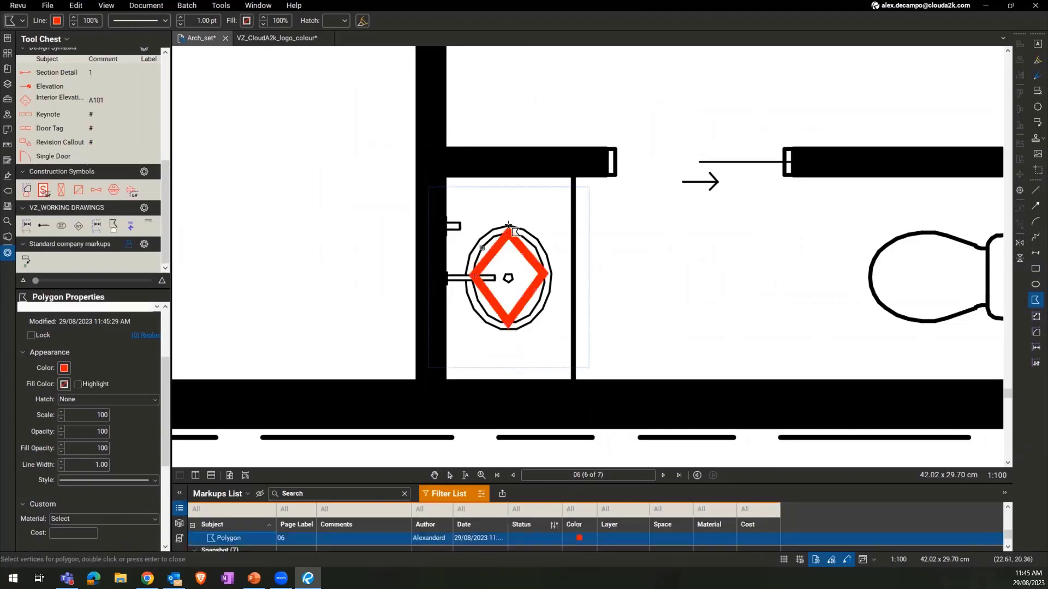
pyautogui.press('Escape')
# Convert all four sides of the diamond polygon to arcs so they follow the washbasin's inner oval.
pyautogui.click(527, 254)
pyautogui.rightClick(527, 255)
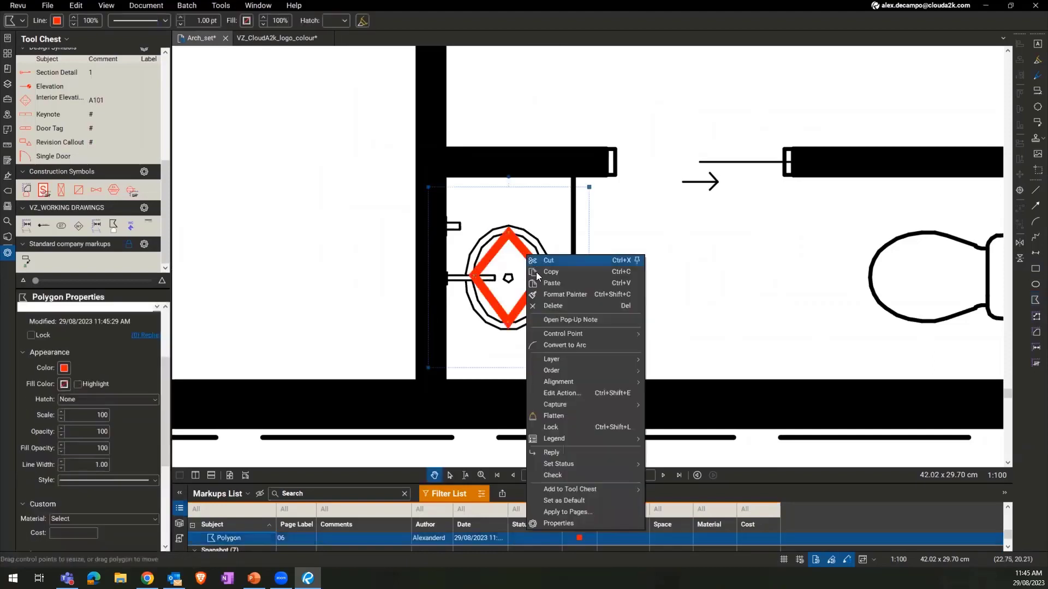
pyautogui.click(557, 344)
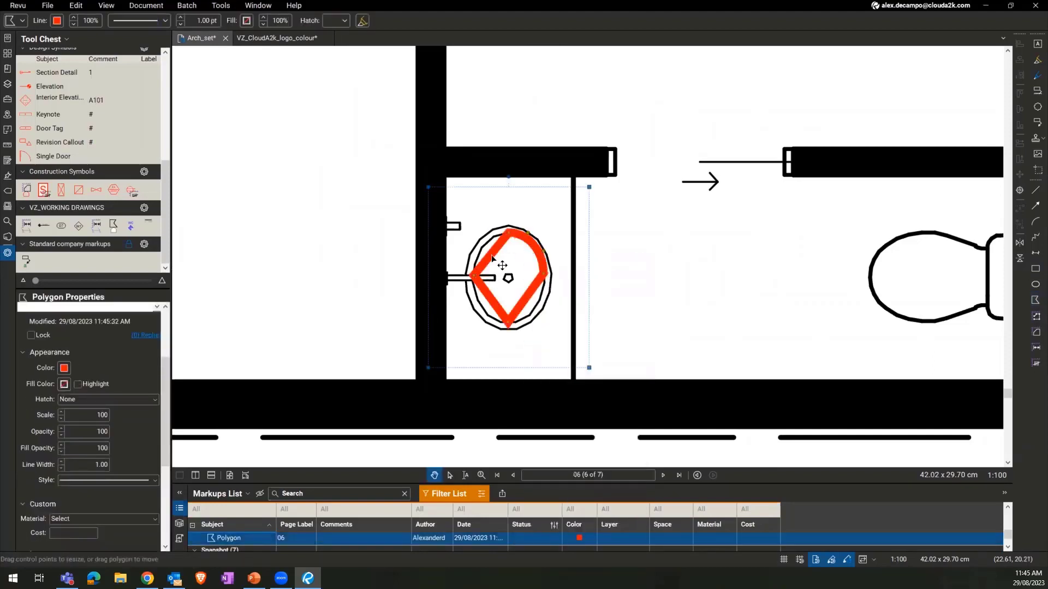
pyautogui.rightClick(492, 257)
pyautogui.click(532, 347)
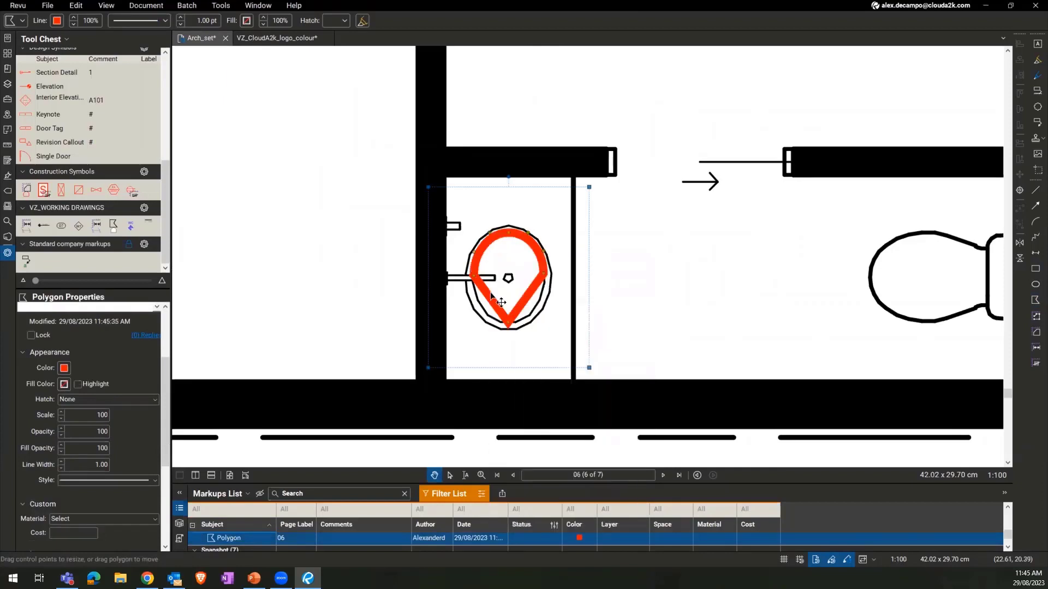
pyautogui.rightClick(488, 294)
pyautogui.click(523, 382)
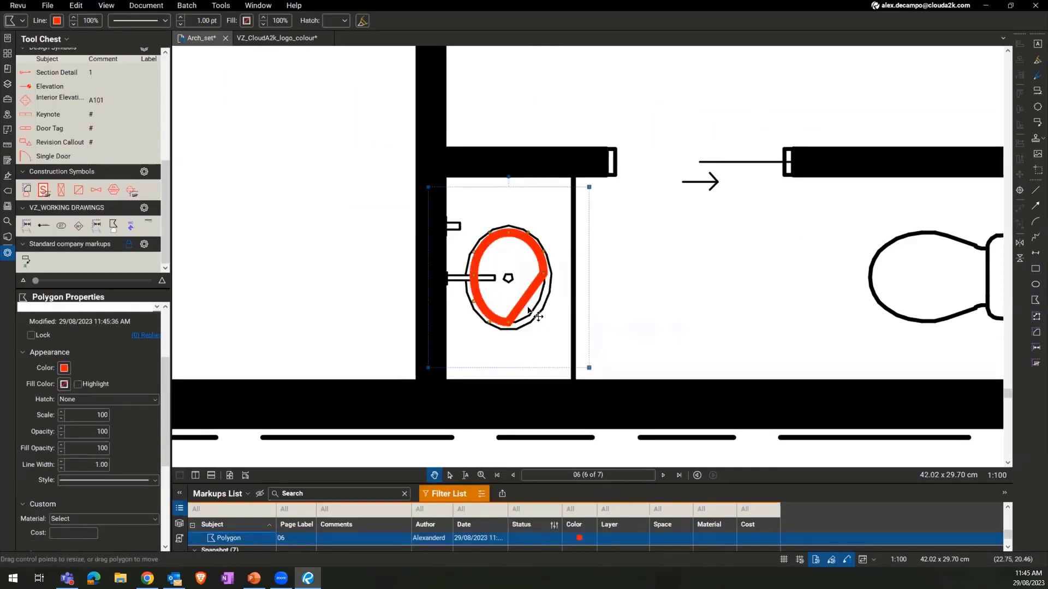
pyautogui.rightClick(523, 304)
pyautogui.click(560, 375)
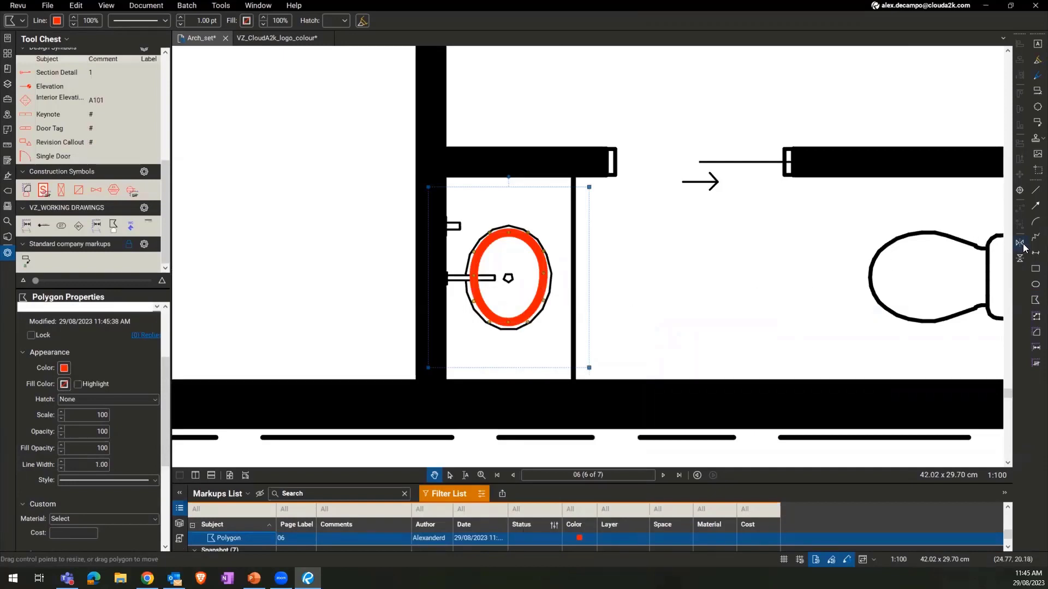
pyautogui.click(1033, 302)
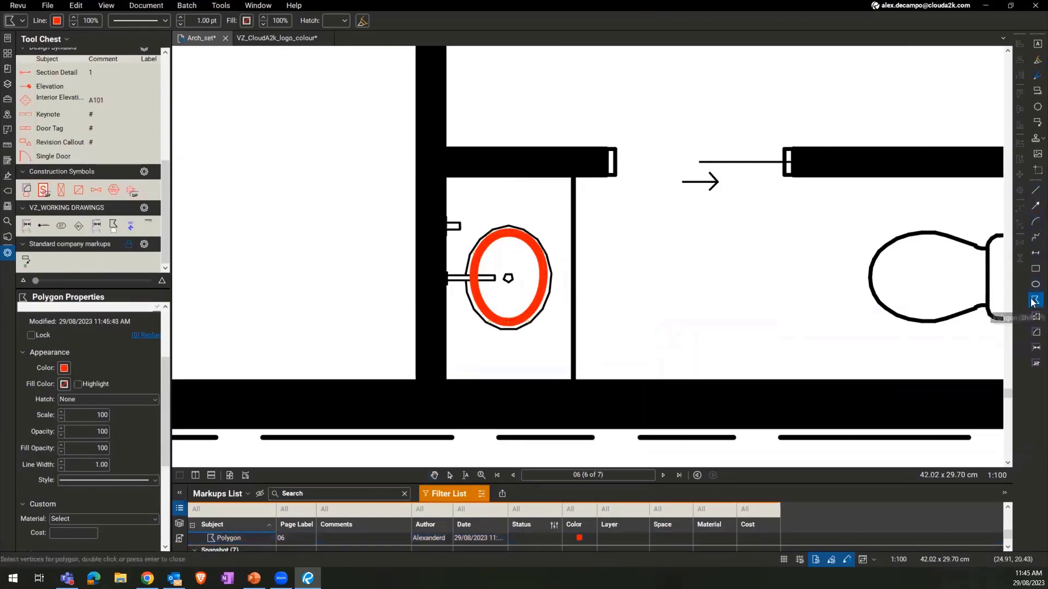
pyautogui.doubleClick(516, 284)
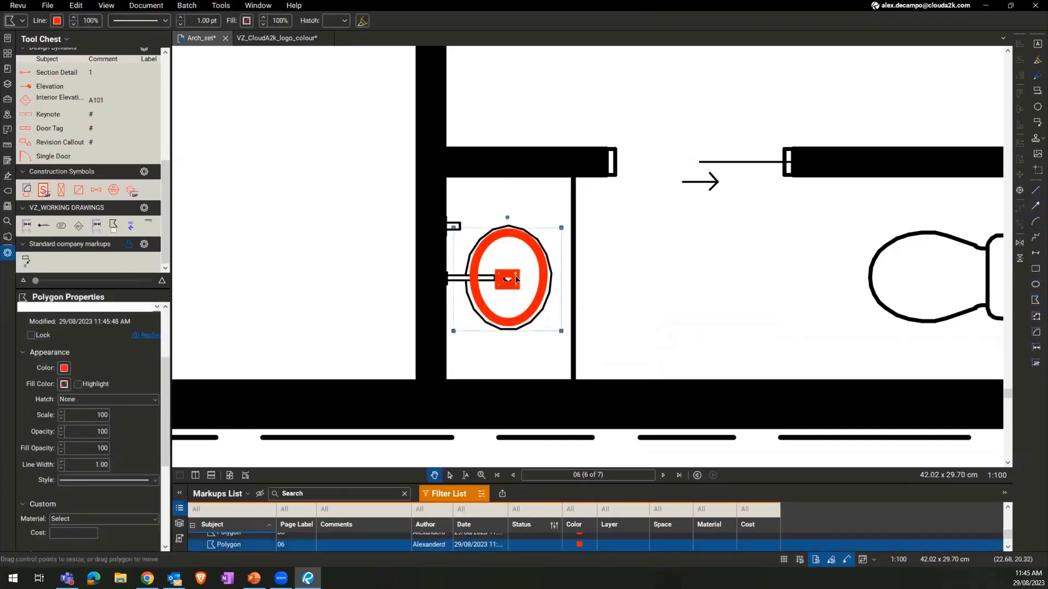
pyautogui.press('Delete')
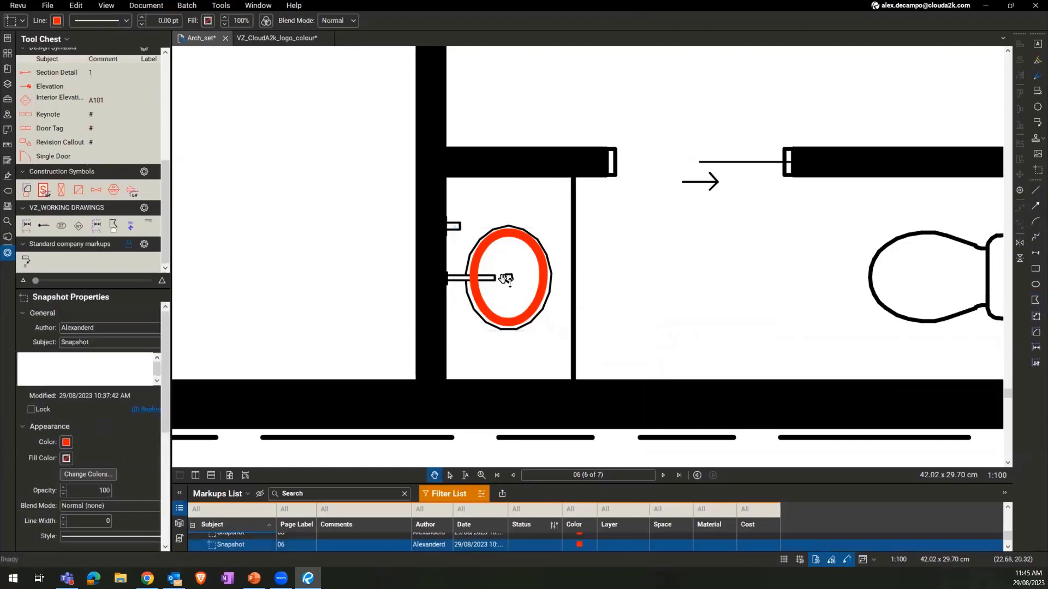
# Draw a rectangle over the washbasin's tap, from the wall to the end of the spout.
pyautogui.click(1033, 270)
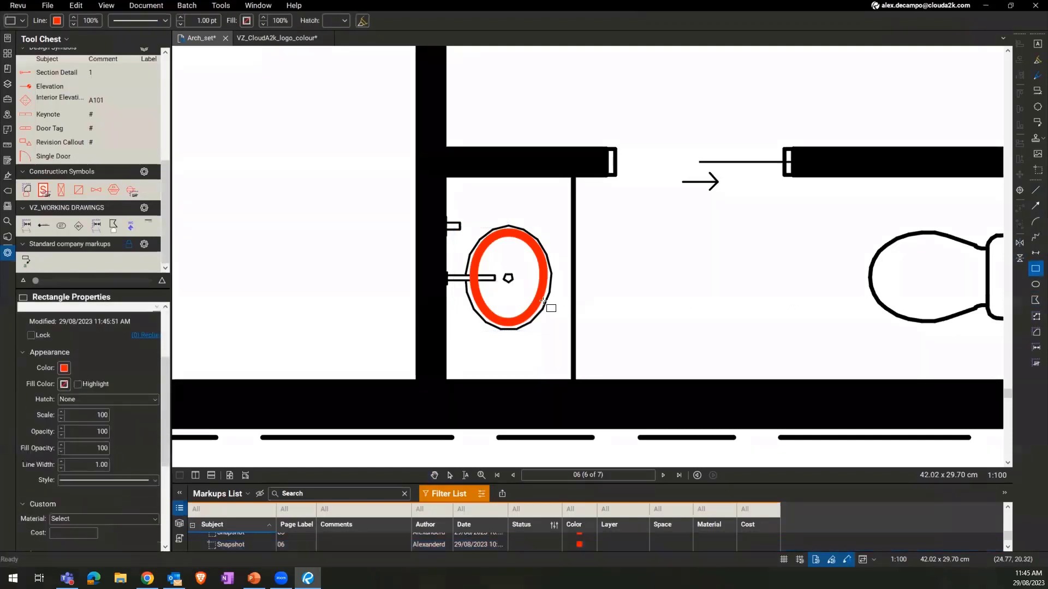
pyautogui.click(501, 283)
pyautogui.scroll(3, 471, 280)
pyautogui.click(454, 279)
# Set the line color of both the tap rectangle and the oval polygon to black and their line width to 0.25 pt.
pyautogui.keyDown('shift'); pyautogui.click(481, 227); pyautogui.keyUp('shift')
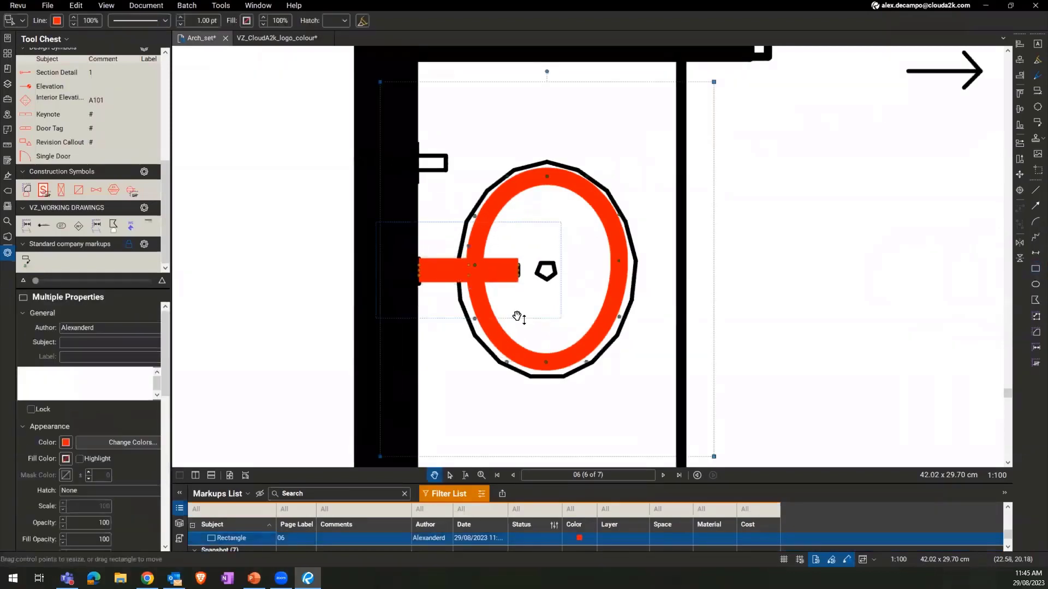
pyautogui.click(58, 23)
pyautogui.click(439, 179)
pyautogui.moveTo(317, 100); pyautogui.dragTo(693, 396)
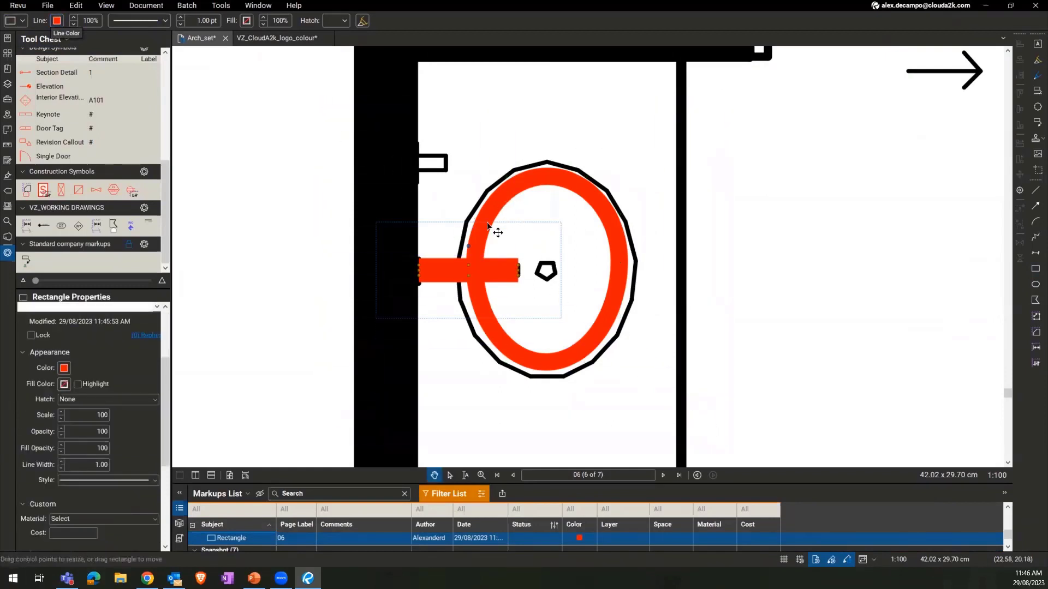
pyautogui.keyDown('shift'); pyautogui.click(510, 200); pyautogui.keyUp('shift')
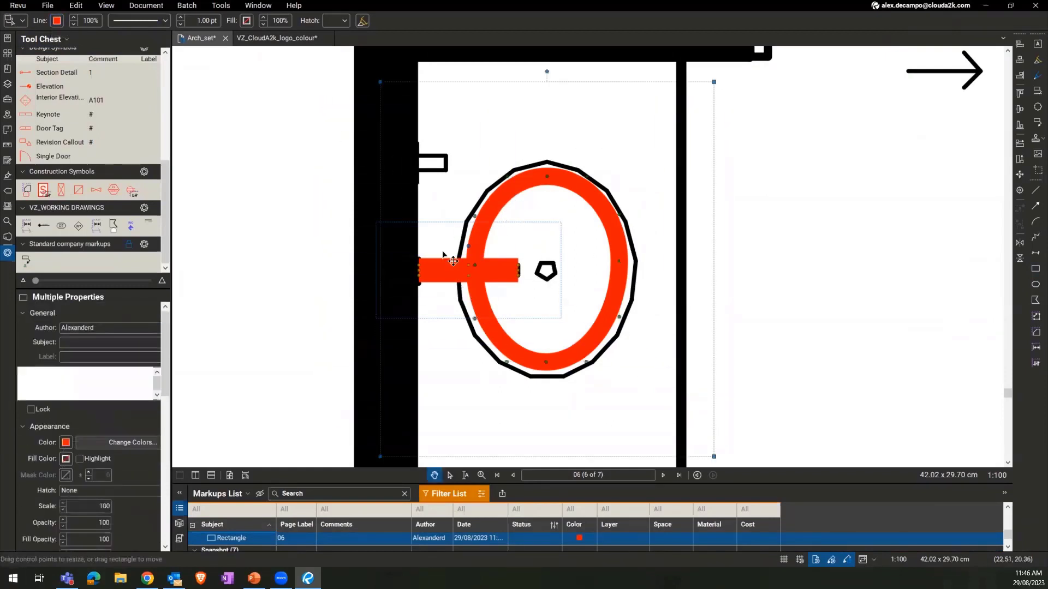
pyautogui.click(57, 21)
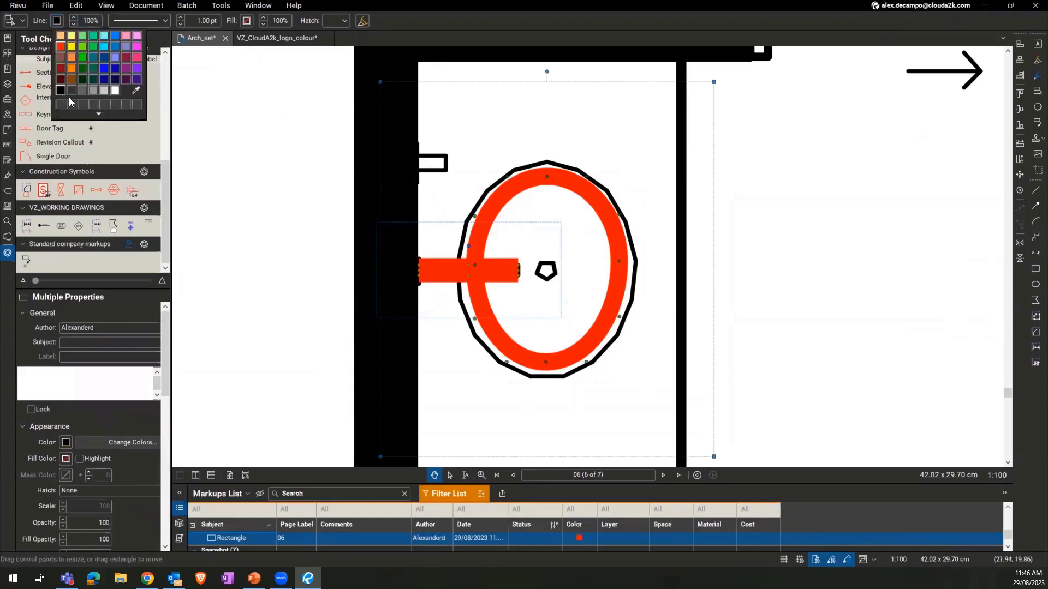
pyautogui.click(60, 91)
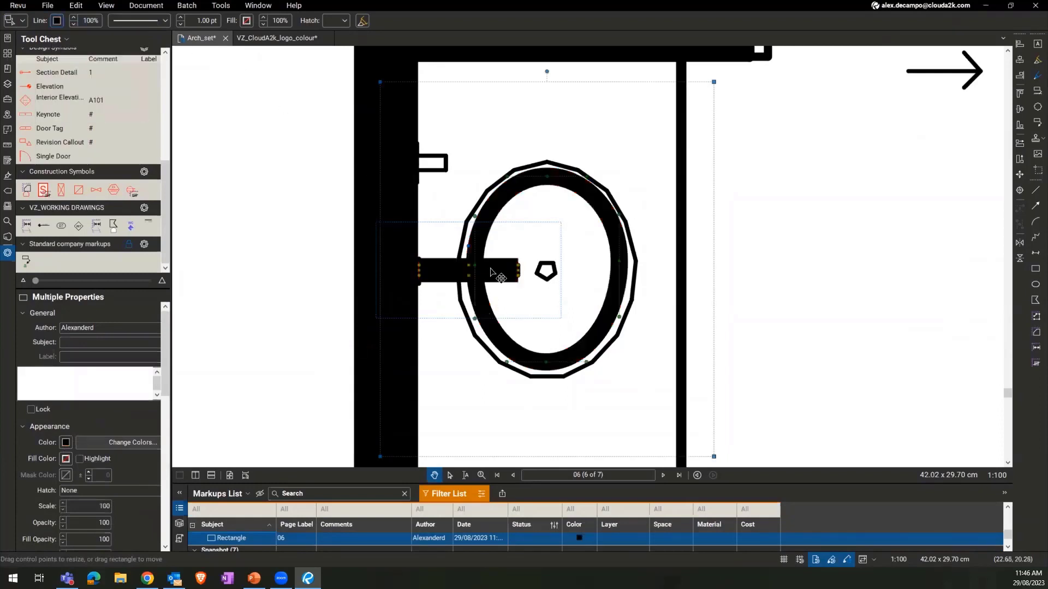
pyautogui.click(180, 24)
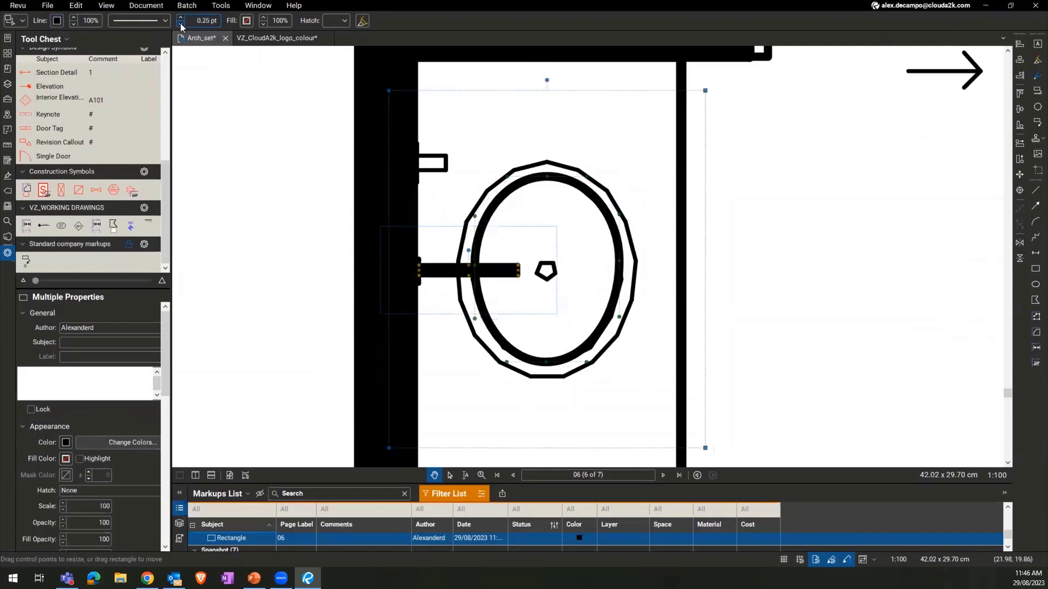
pyautogui.click(434, 292)
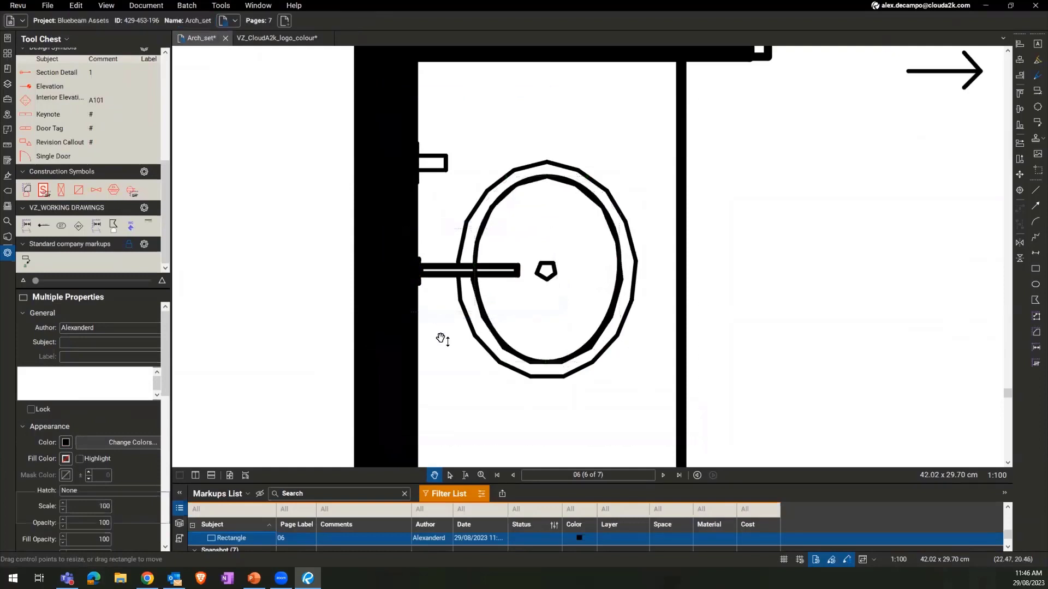
# Give the tap rectangle a white fill.
pyautogui.click(432, 278)
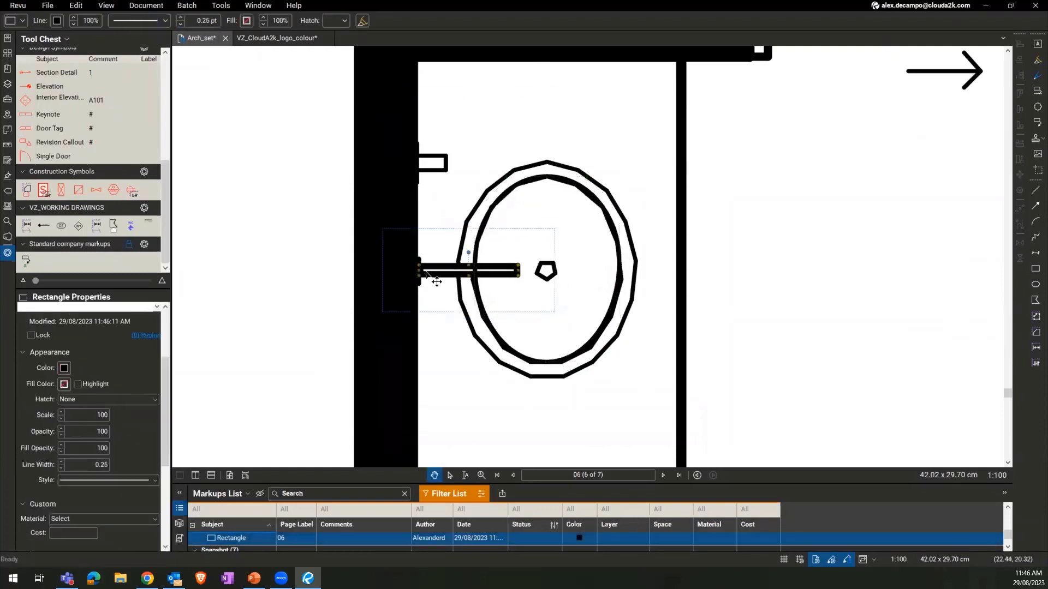
pyautogui.click(247, 21)
pyautogui.click(304, 103)
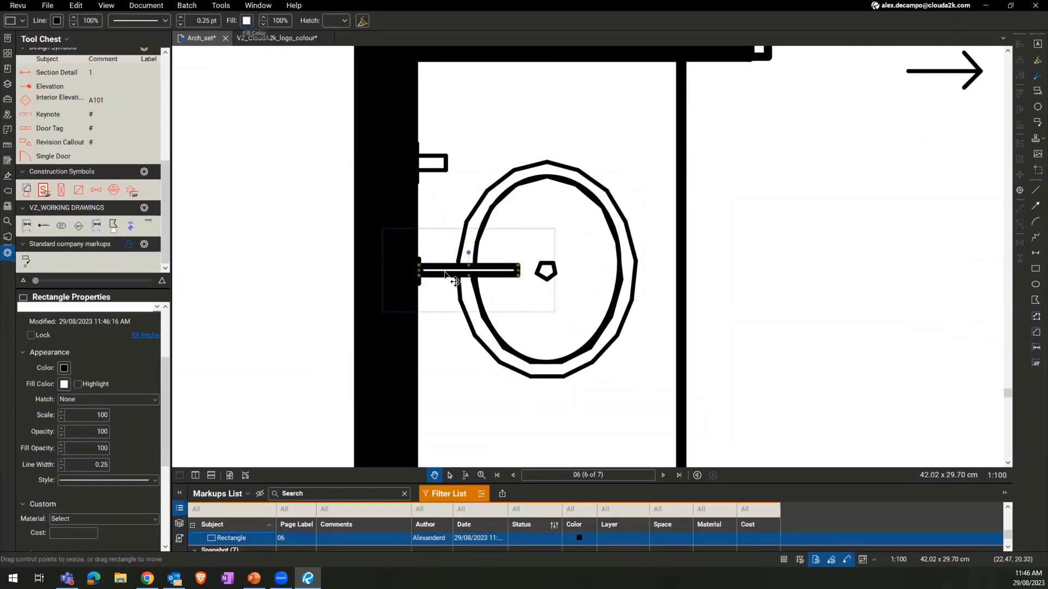
# Try to place a copy of the tap rectangle and oval polygon beside the washbasin counter.
pyautogui.keyDown('shift'); pyautogui.click(499, 219); pyautogui.keyUp('shift')
pyautogui.moveTo(632, 333); pyautogui.dragTo(512, 323)
pyautogui.hotkey('ctrl', 'v')
pyautogui.scroll(-2, 552, 352)
pyautogui.press('Escape')
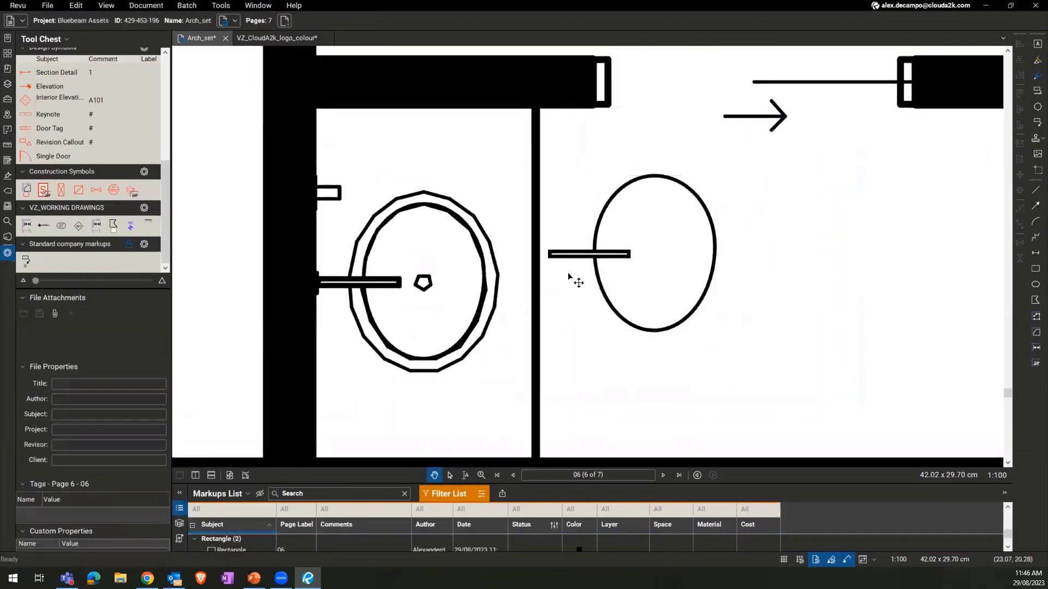
pyautogui.hotkey('ctrl', 'z')
pyautogui.scroll(1, 409, 339)
pyautogui.moveTo(362, 264); pyautogui.dragTo(409, 275)
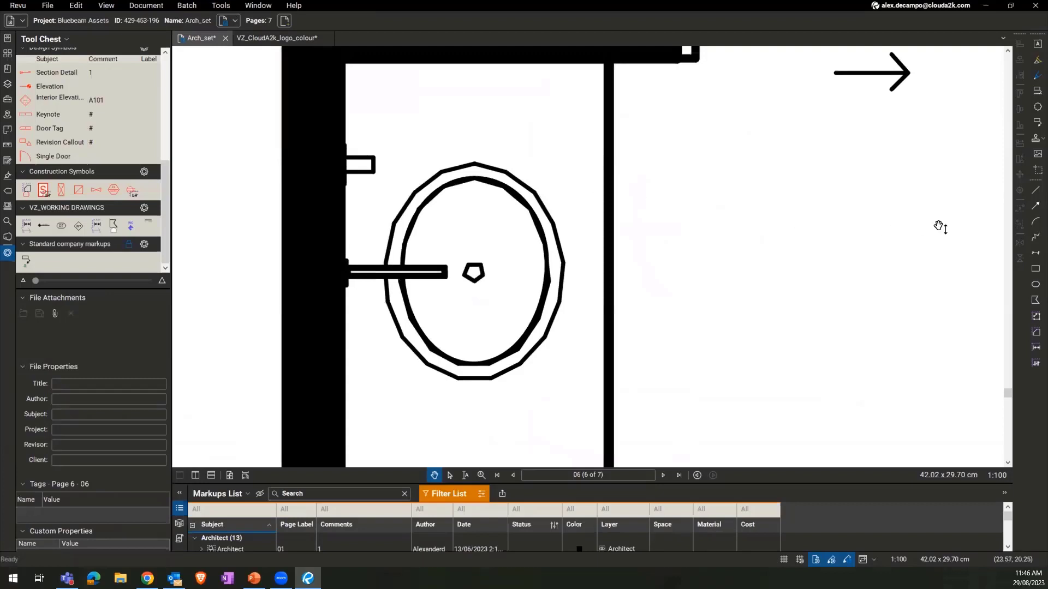
# Draw an ellipse around the washbasin's outer outline.
pyautogui.click(1035, 285)
pyautogui.moveTo(370, 141); pyautogui.dragTo(578, 409)
pyautogui.moveTo(474, 152); pyautogui.dragTo(474, 152)
pyautogui.moveTo(621, 107); pyautogui.dragTo(505, 282)
pyautogui.hotkey('ctrl', 'z')
# Select the ellipse together with the tap rectangle and set their line color to black.
pyautogui.moveTo(274, 95); pyautogui.dragTo(653, 435)
pyautogui.scroll(-2, 393, 338)
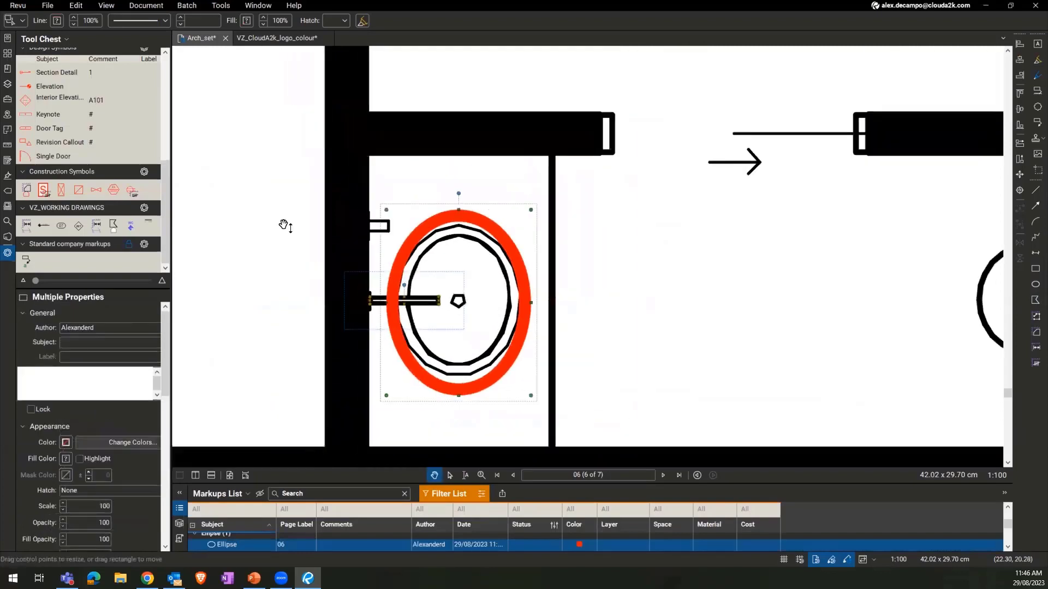
pyautogui.click(56, 21)
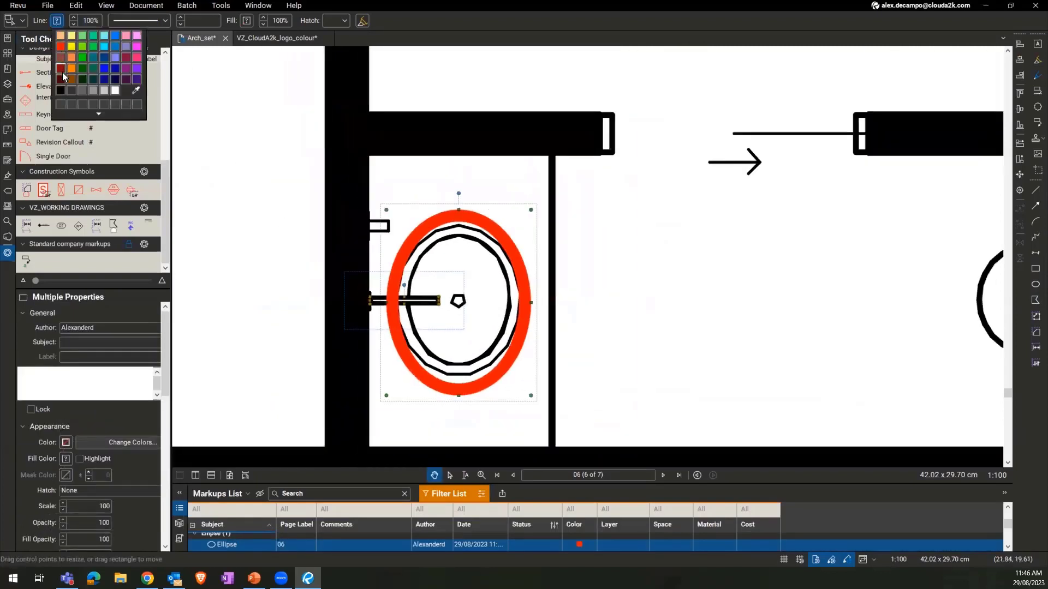
pyautogui.click(61, 90)
# Group the ellipse with the tap rectangle and move the group into the open floor between the basin counter and the toilet.
pyautogui.rightClick(415, 237)
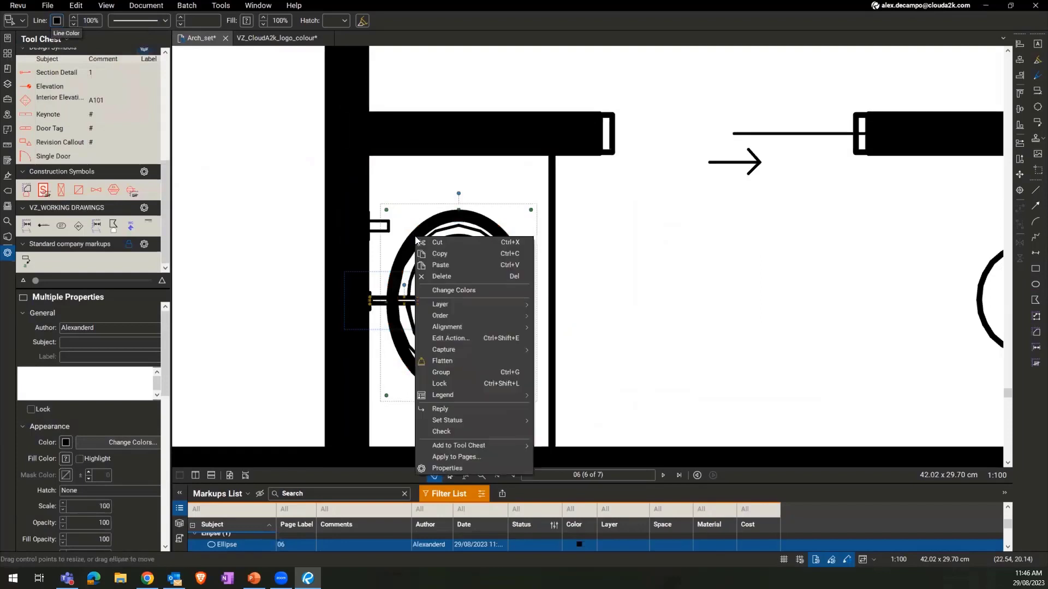
pyautogui.click(452, 374)
pyautogui.scroll(2, 436, 278)
pyautogui.scroll(-4, 437, 279)
pyautogui.moveTo(436, 278); pyautogui.dragTo(622, 285)
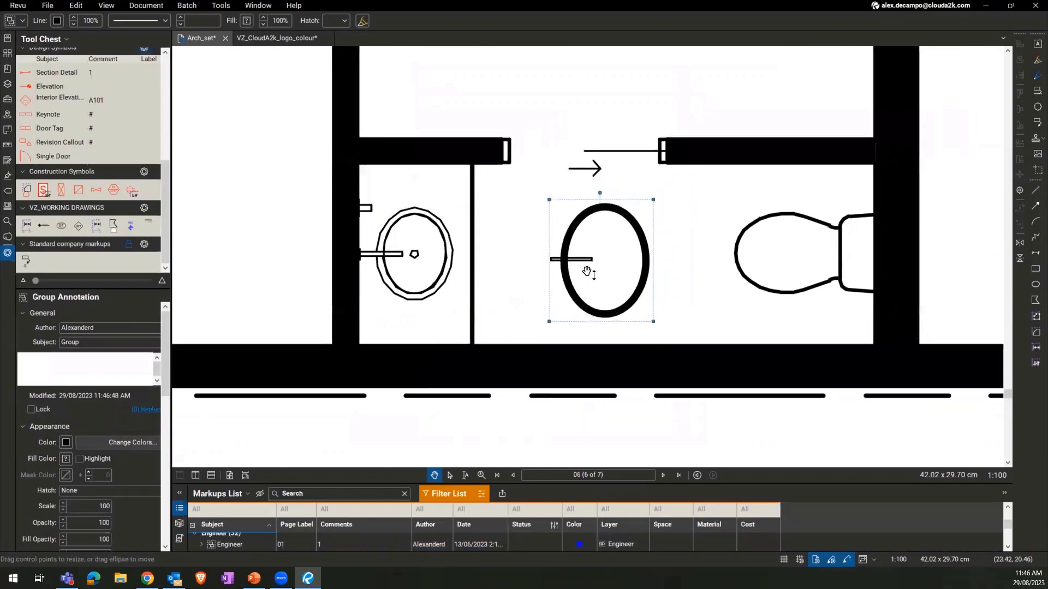
# Examine the moved basin group and the traced parts over the original washbasin to check what the group contains.
pyautogui.scroll(2, 568, 281)
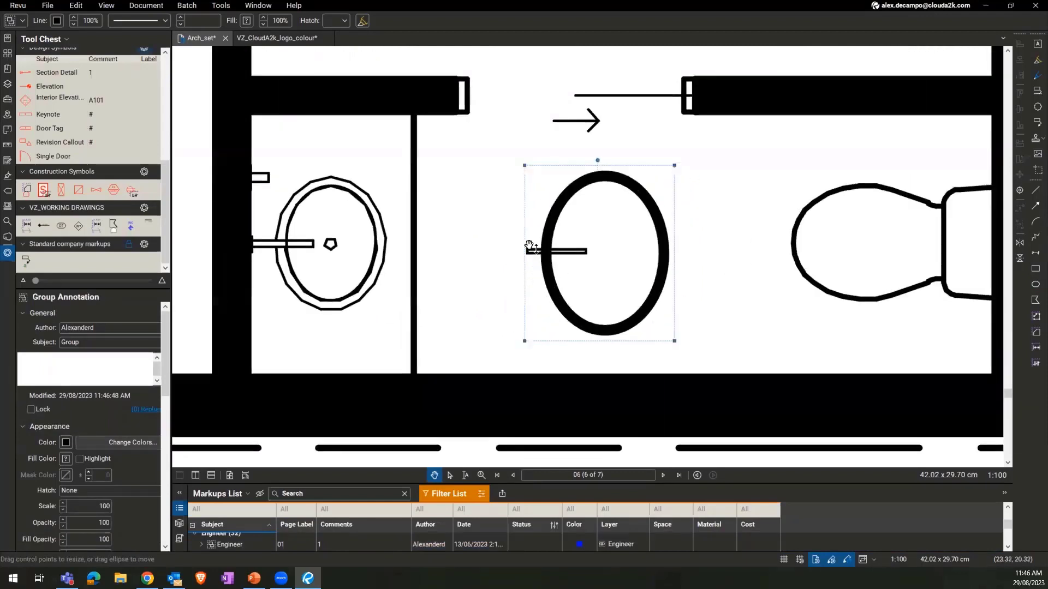
pyautogui.click(506, 268)
pyautogui.click(546, 256)
pyautogui.click(508, 274)
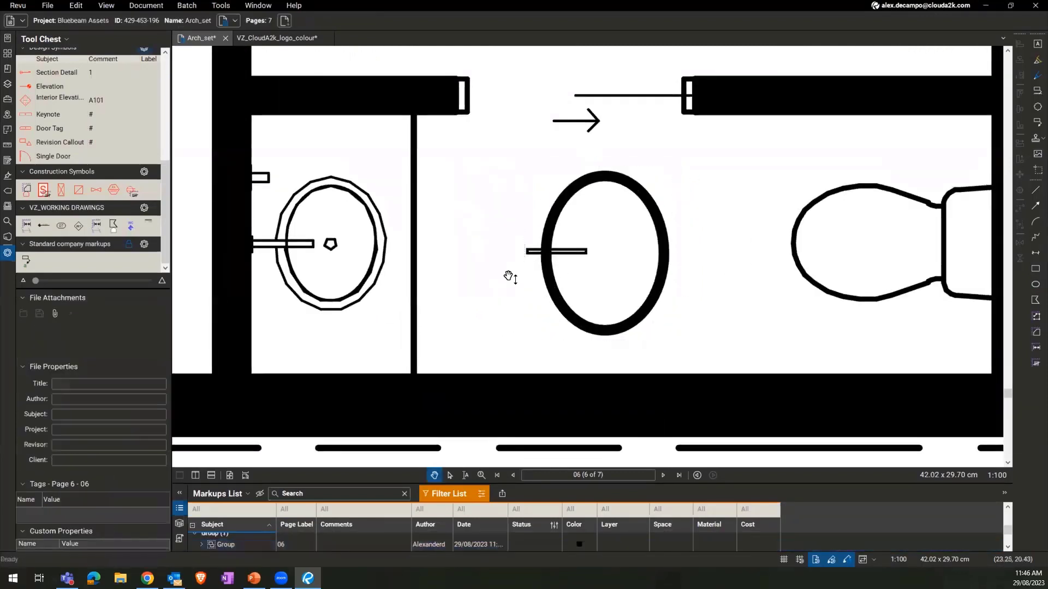
pyautogui.click(546, 267)
pyautogui.click(281, 253)
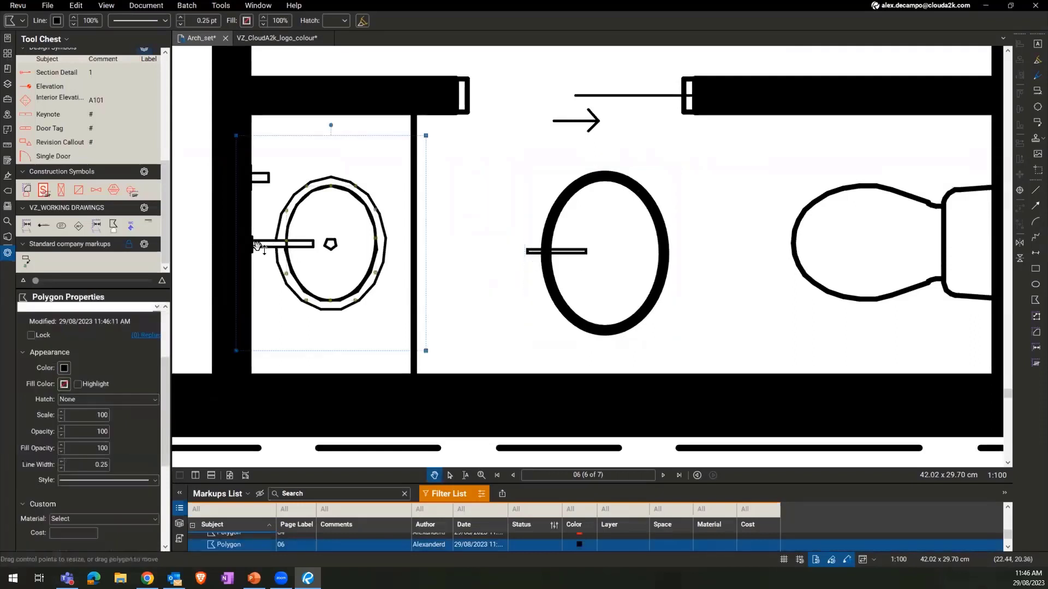
pyautogui.click(305, 252)
# Add the grouped washbasin symbol to the Standard company markups tool set, taking the lock on that set.
pyautogui.click(544, 258)
pyautogui.scroll(-3, 544, 258)
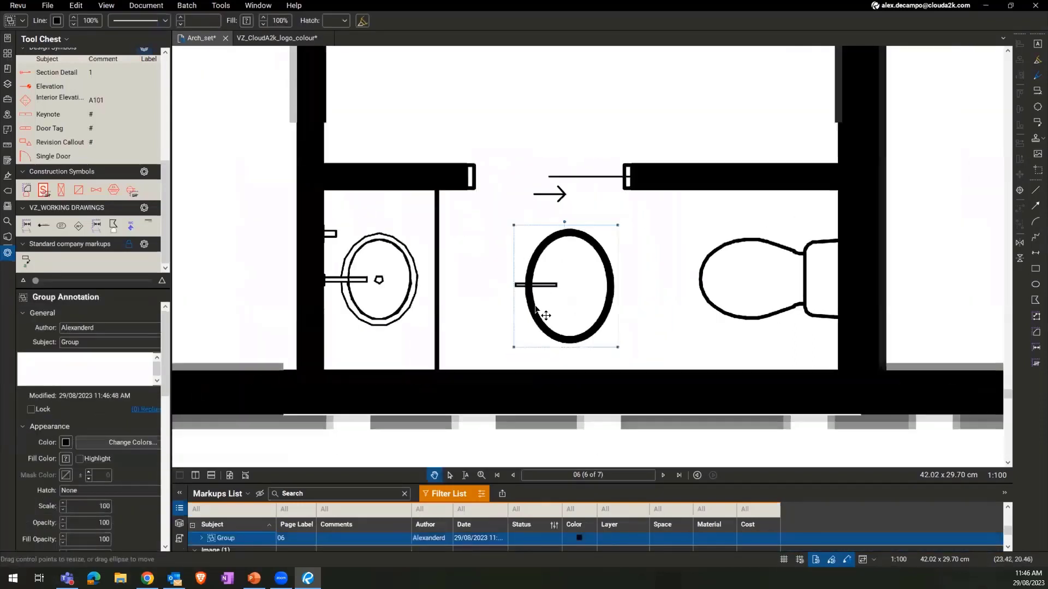
pyautogui.rightClick(532, 292)
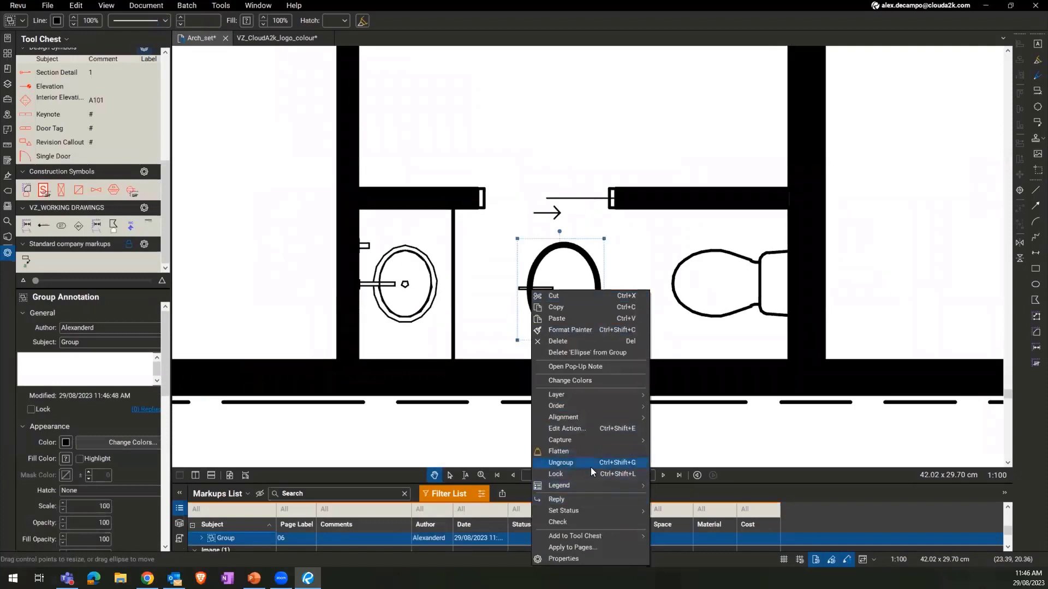
pyautogui.moveTo(584, 541)
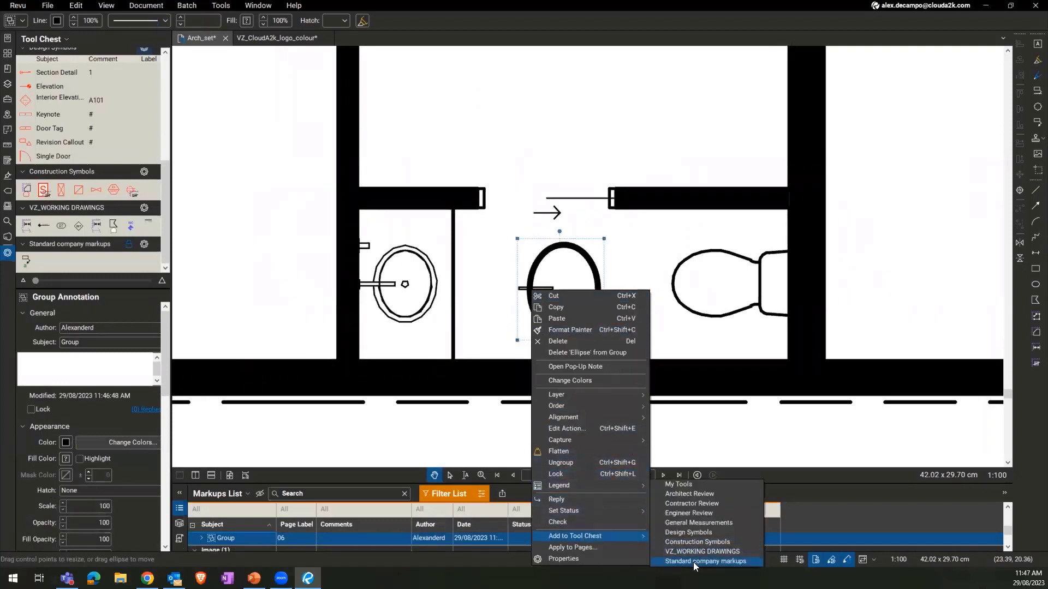
pyautogui.click(694, 562)
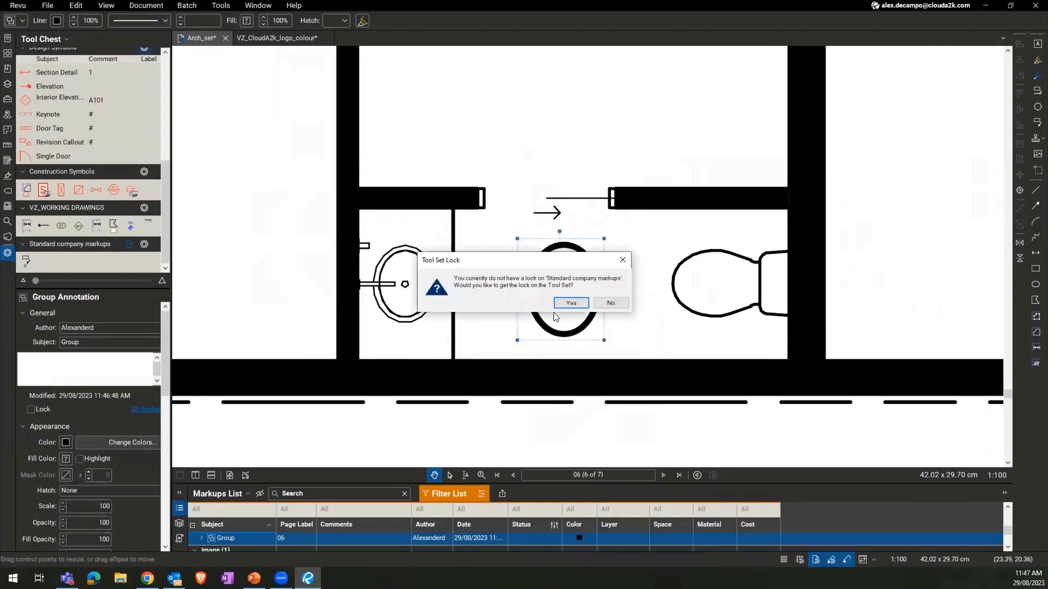
pyautogui.click(569, 302)
# Place two copies of the stored washbasin symbol in the empty room above the powder room.
pyautogui.click(44, 263)
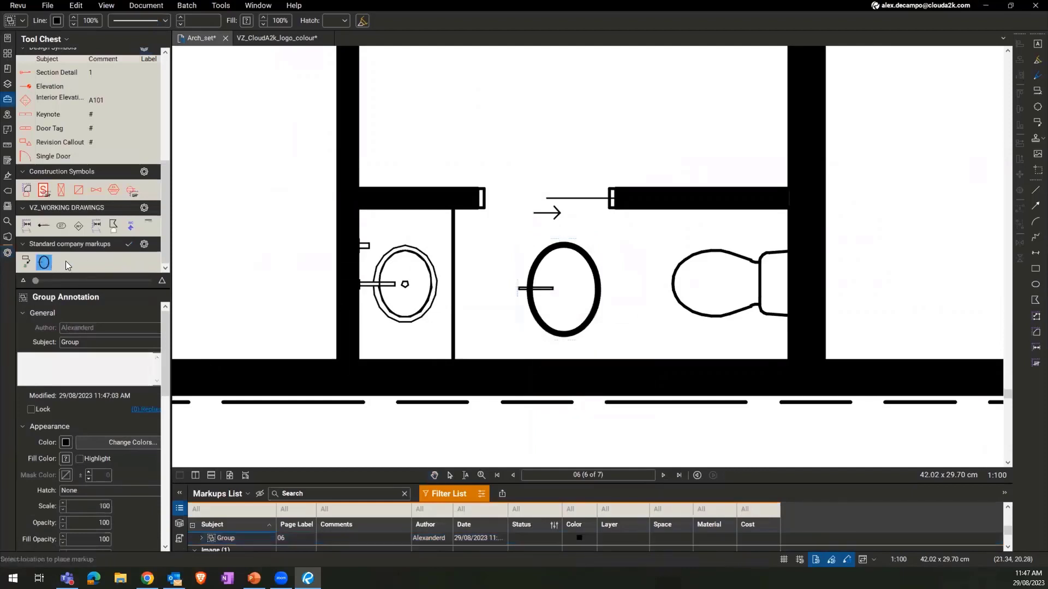
pyautogui.click(547, 71)
pyautogui.click(512, 119)
pyautogui.scroll(2, 512, 119)
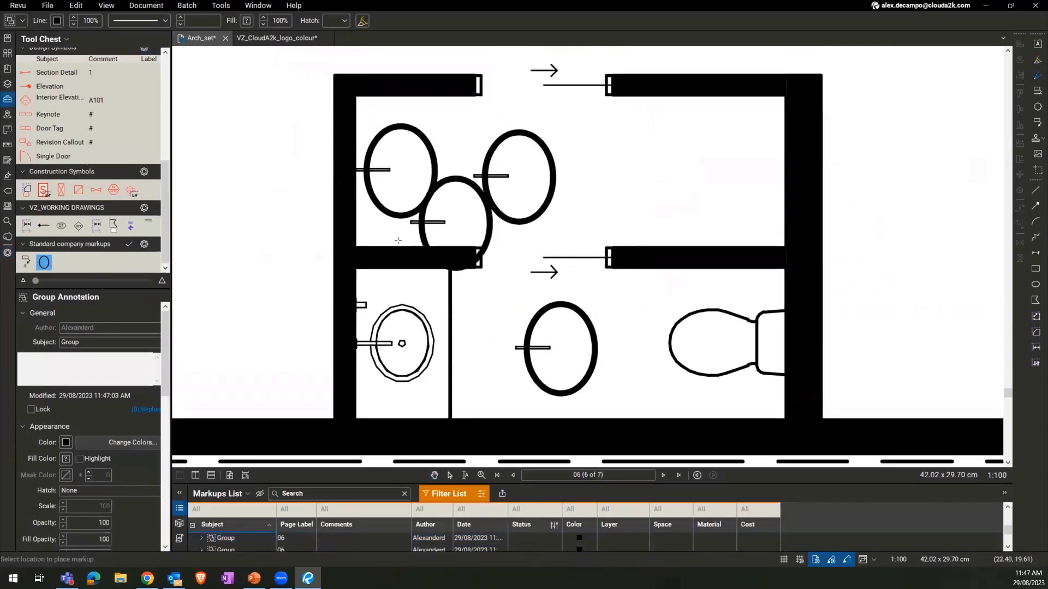
pyautogui.press('Escape')
# Delete the placed washbasin copies together with the original basin group and the traced polygon over the drawn basin.
pyautogui.moveTo(298, 108); pyautogui.dragTo(659, 414)
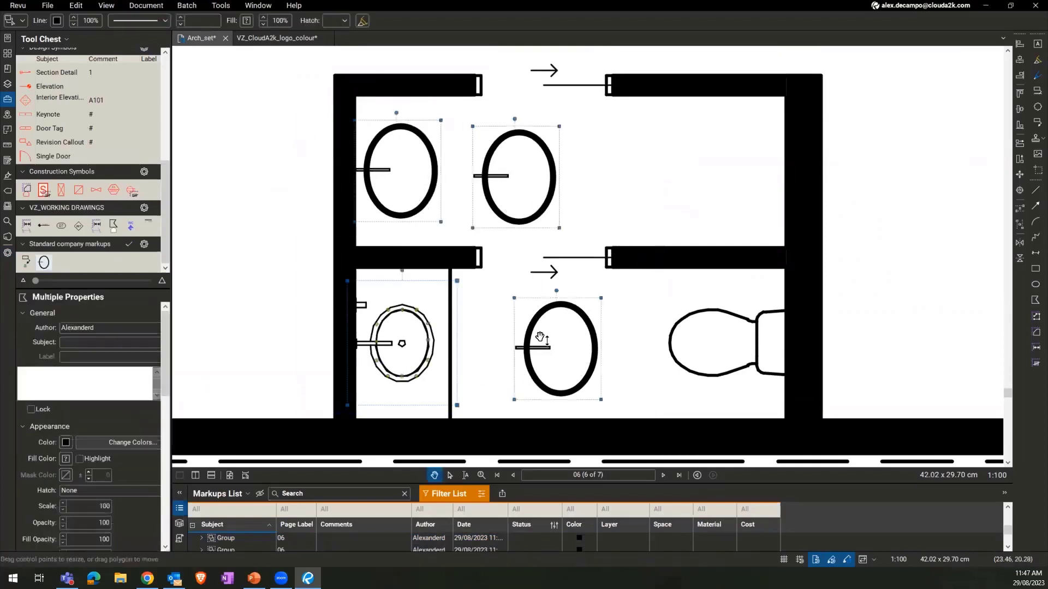
pyautogui.press('Delete')
pyautogui.click(334, 283)
pyautogui.moveTo(334, 283)
pyautogui.mouseDown()
pyautogui.moveTo(396, 264)
pyautogui.moveTo(351, 318)
pyautogui.mouseUp()
pyautogui.scroll(-1, 347, 282)
pyautogui.scroll(-1, 351, 319)
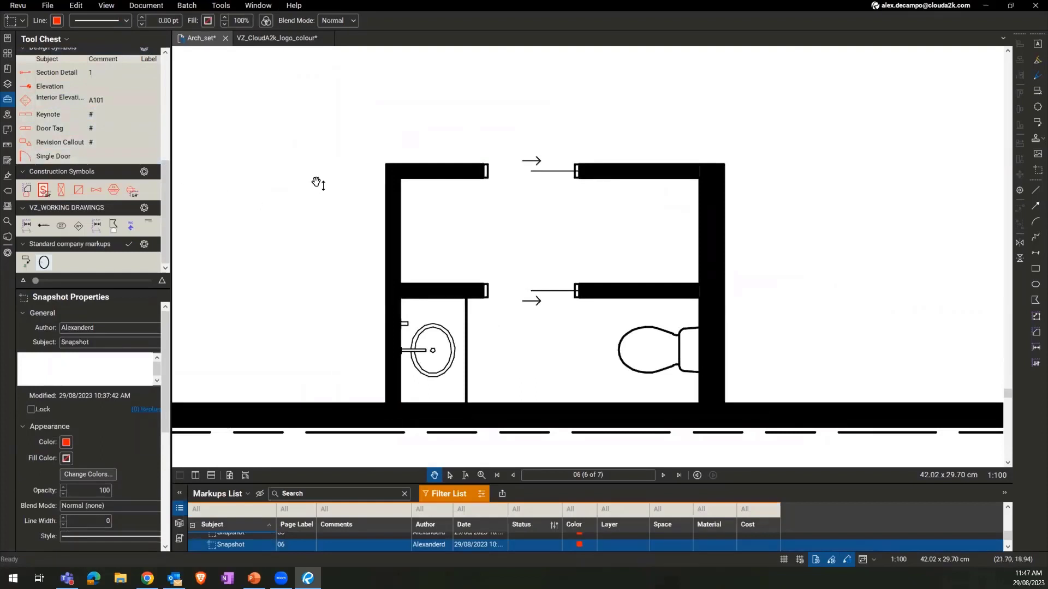
pyautogui.click(280, 264)
pyautogui.moveTo(365, 252)
pyautogui.mouseDown()
pyautogui.moveTo(373, 274)
pyautogui.moveTo(340, 236)
pyautogui.mouseUp()
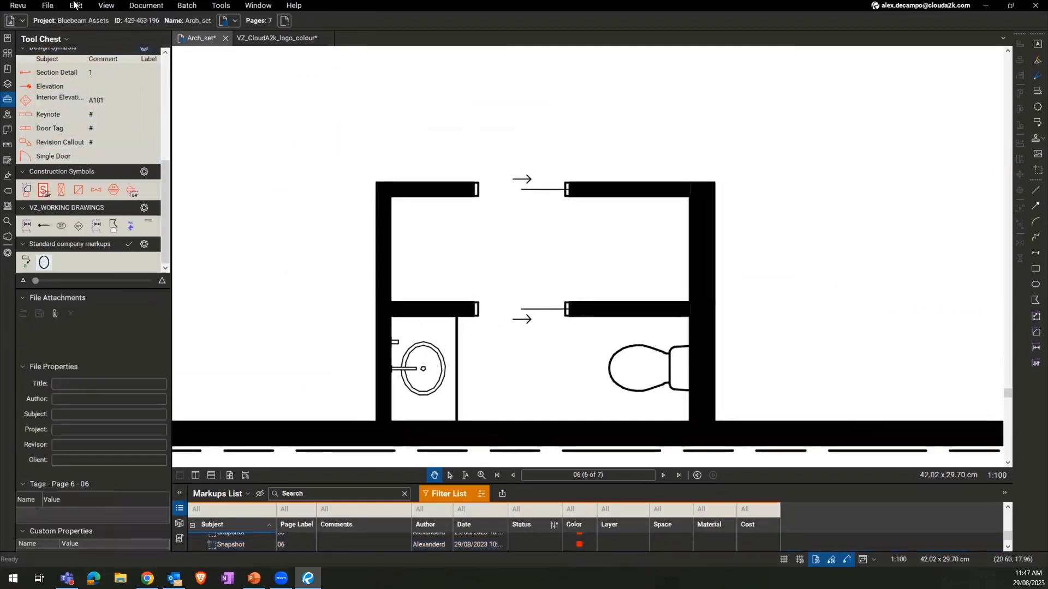
# Switch the workspace to the Revu Advanced profile.
pyautogui.click(18, 5)
pyautogui.moveTo(44, 40)
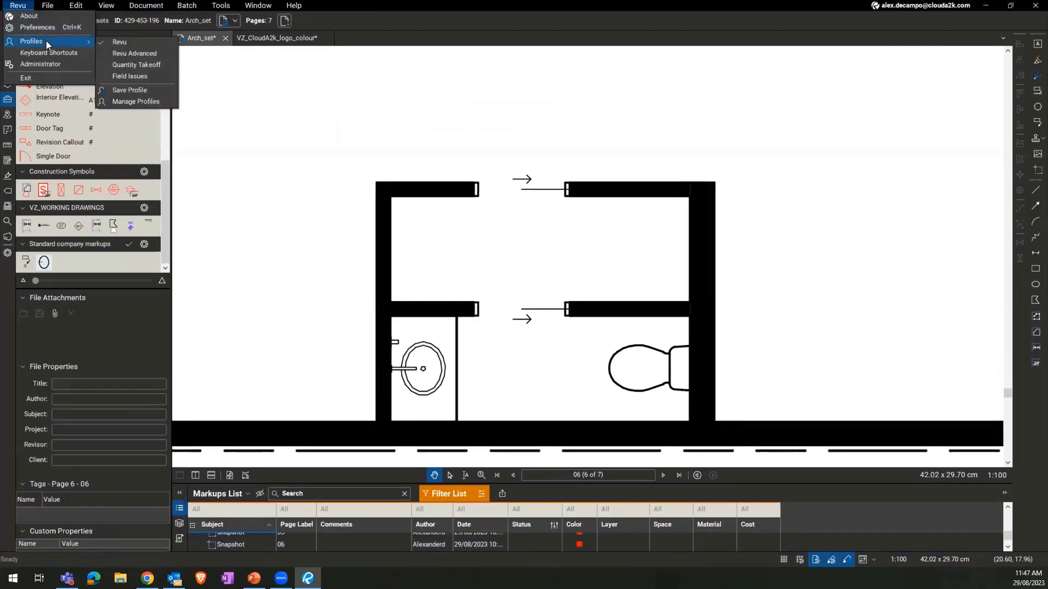
pyautogui.click(123, 54)
pyautogui.click(570, 304)
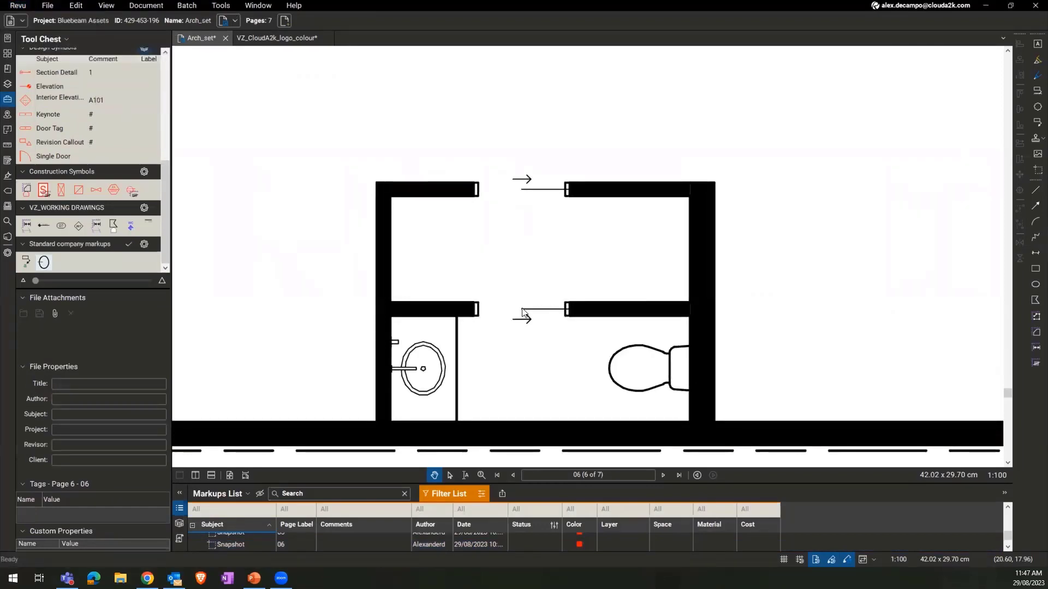
# Place the double-door sink cabinet from the VZ_FURNITURE set on the living room floor of the page 04 section.
pyautogui.scroll(-5, 52, 303)
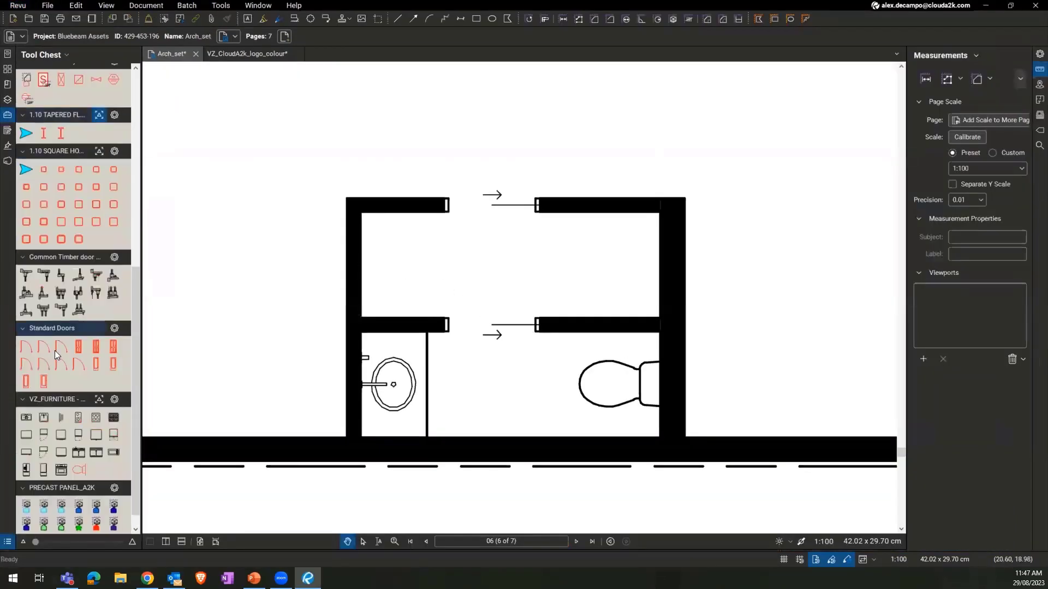
pyautogui.scroll(-1, 52, 453)
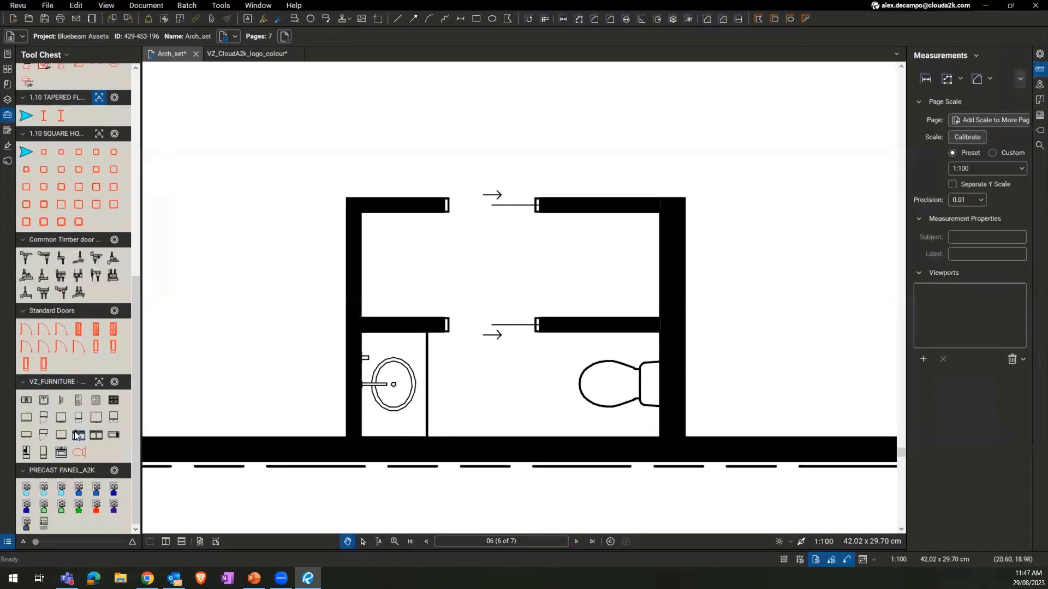
pyautogui.click(75, 430)
pyautogui.scroll(-4, 449, 283)
pyautogui.scroll(-2, 450, 283)
pyautogui.moveTo(432, 201); pyautogui.dragTo(464, 346)
pyautogui.click(426, 542)
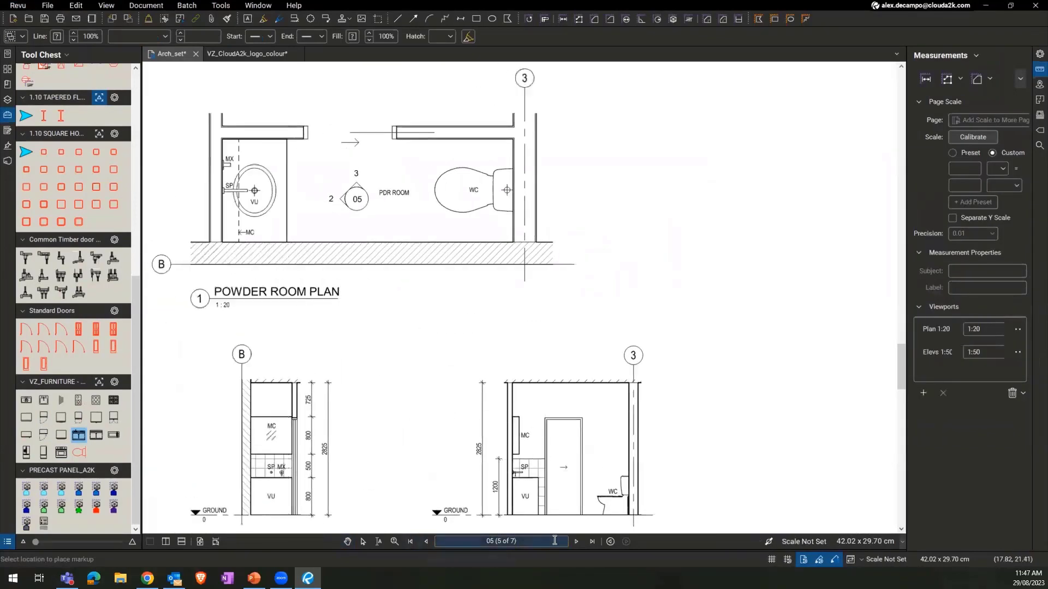
pyautogui.click(578, 542)
pyautogui.click(576, 543)
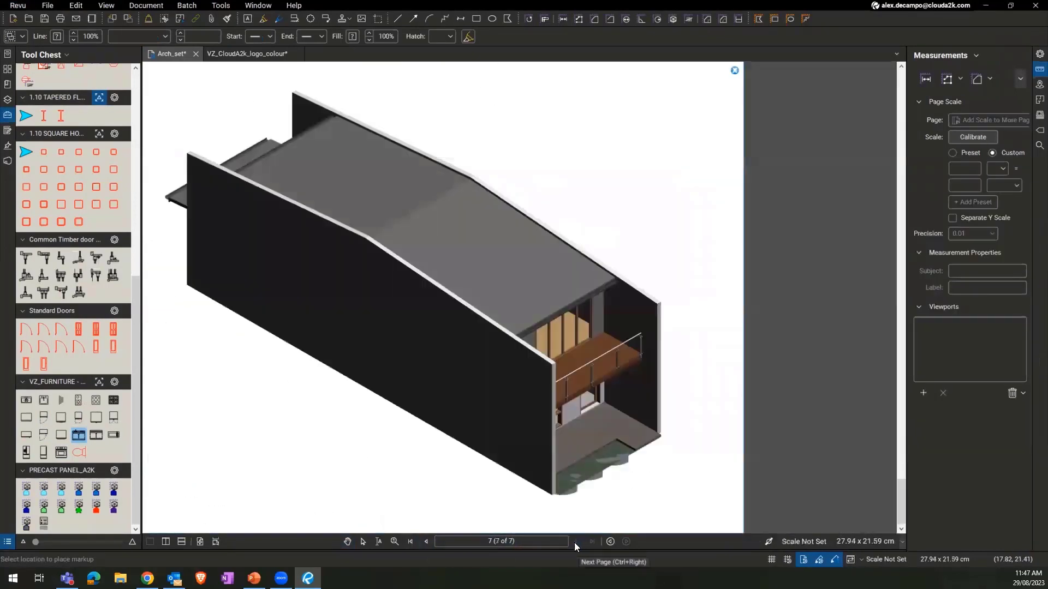
pyautogui.click(427, 542)
pyautogui.click(426, 543)
pyautogui.click(427, 543)
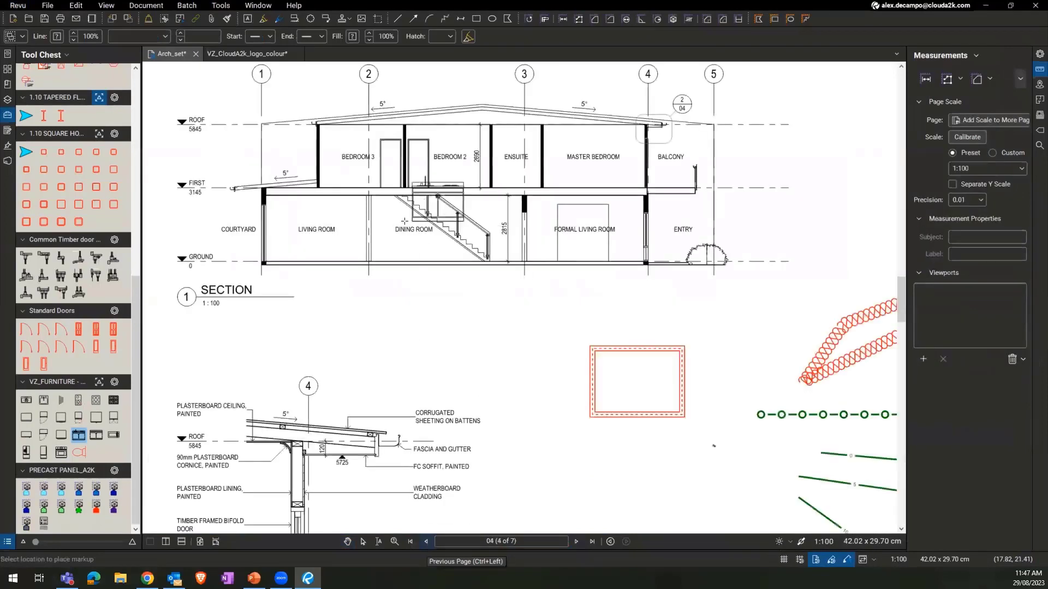
pyautogui.scroll(4, 380, 279)
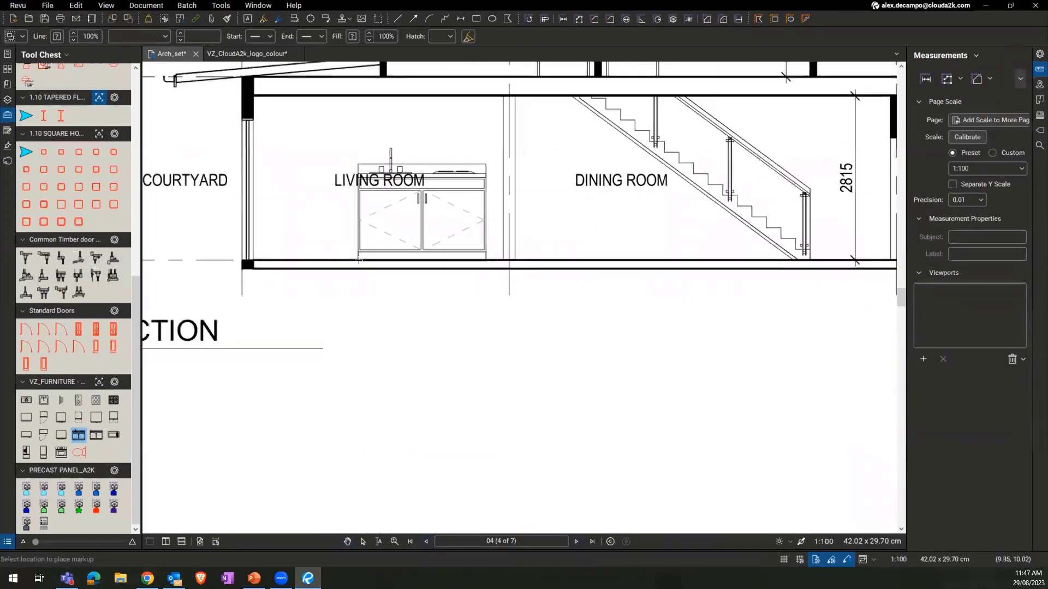
pyautogui.press('Escape')
# Scale the sink cabinet down to roughly half its size, keeping its base on the living room floor.
pyautogui.click(361, 174)
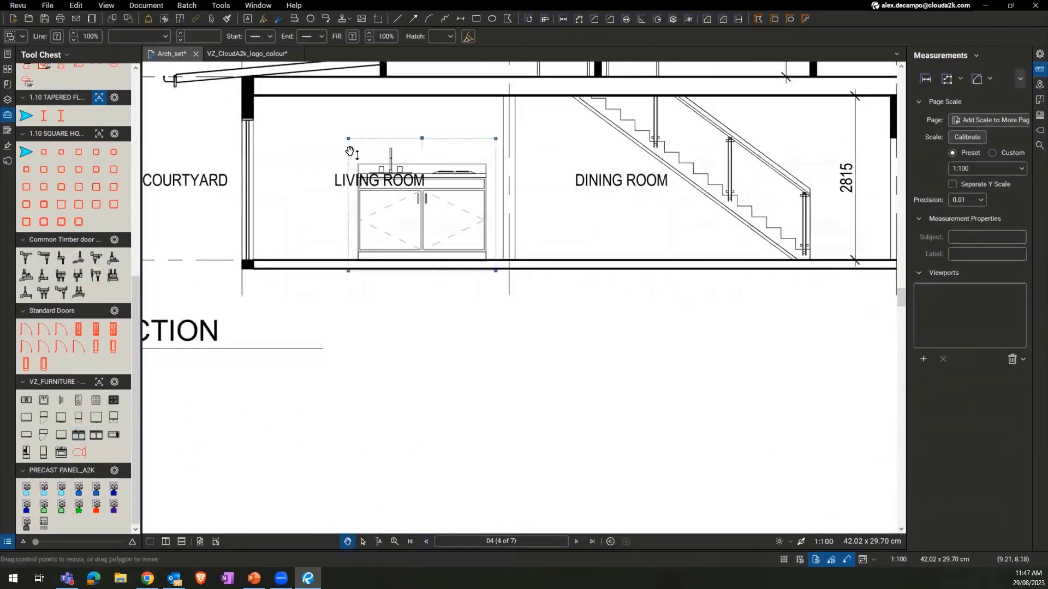
pyautogui.click(347, 141)
pyautogui.click(382, 175)
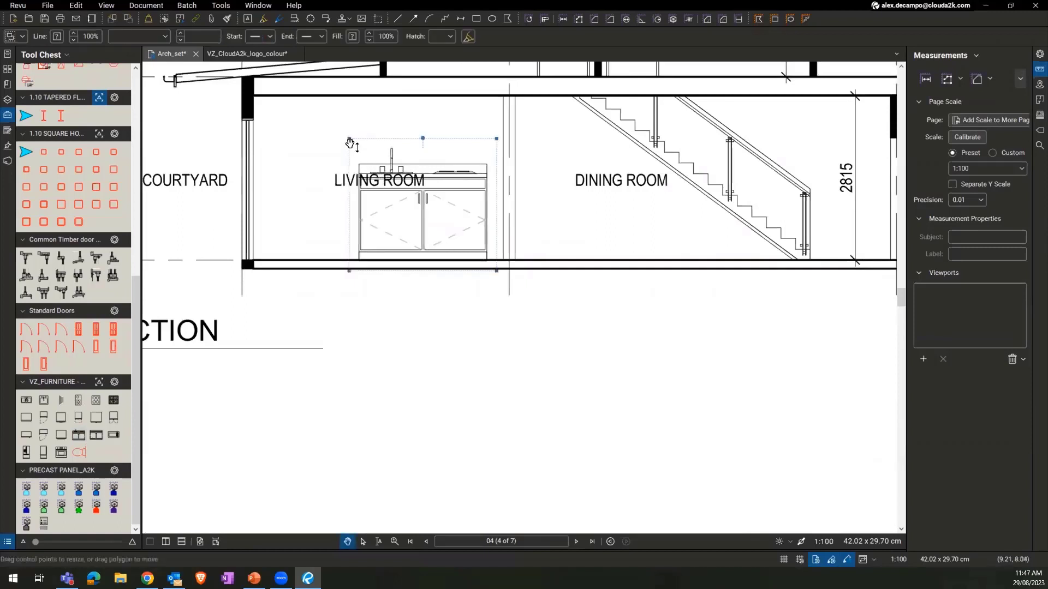
pyautogui.moveTo(348, 140); pyautogui.dragTo(411, 194)
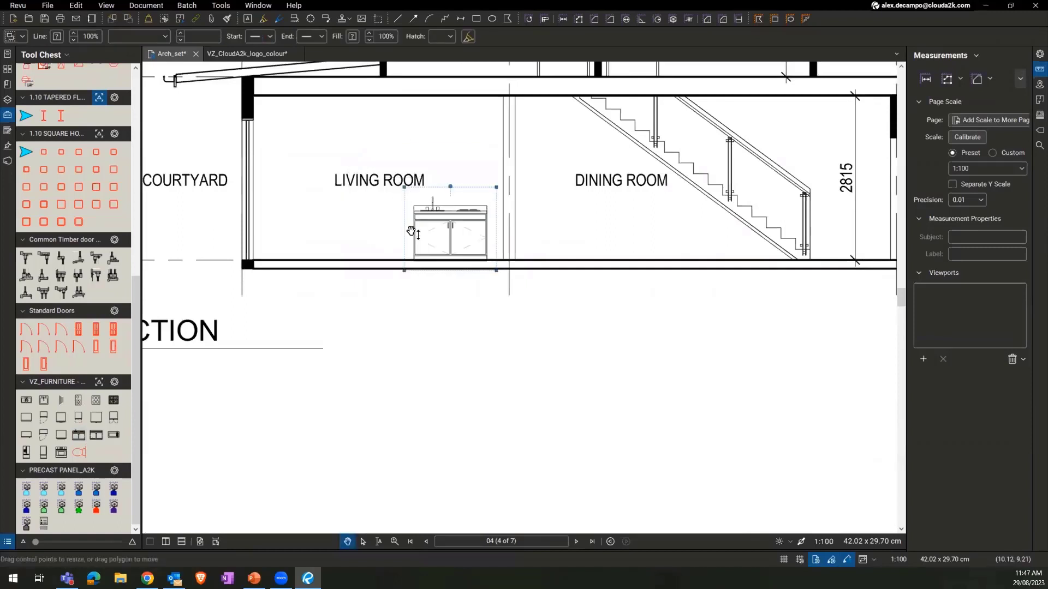
pyautogui.click(392, 229)
pyautogui.moveTo(392, 229); pyautogui.dragTo(388, 267)
pyautogui.click(389, 274)
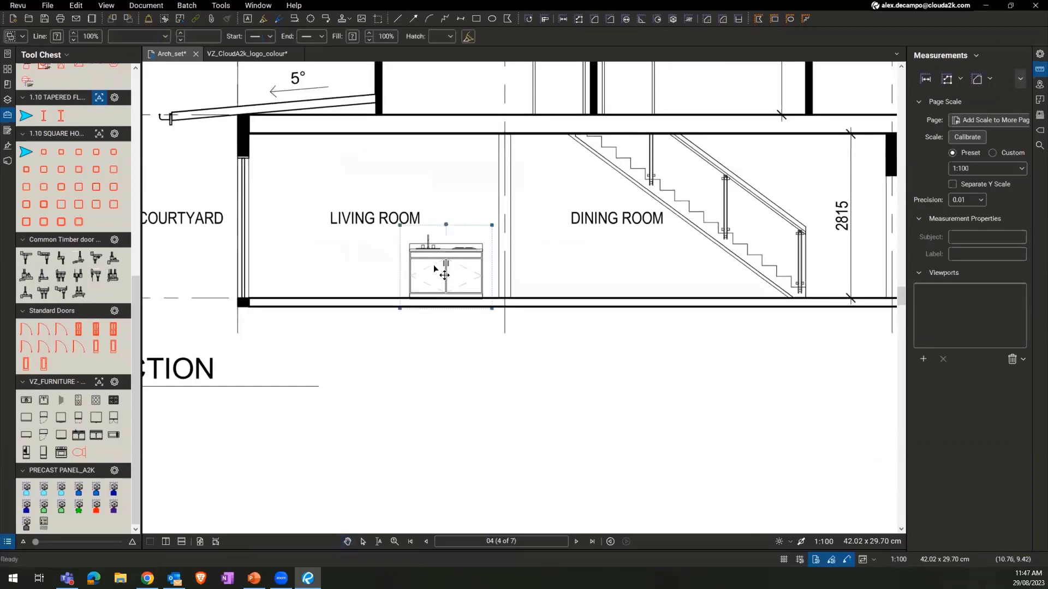
# Try black, teal and red in turn as the sink cabinet's line color.
pyautogui.scroll(3, 390, 274)
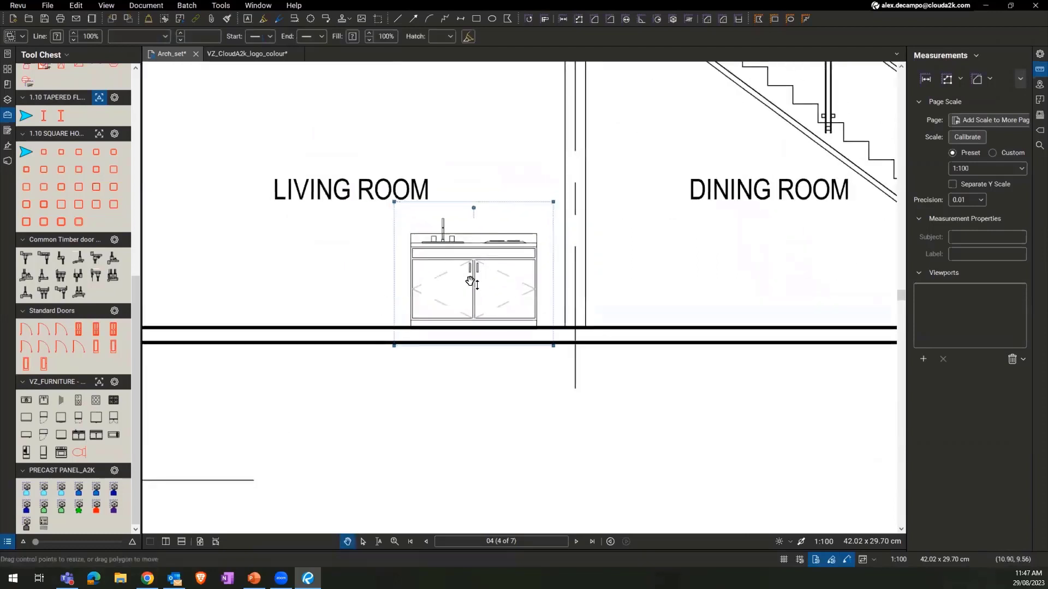
pyautogui.scroll(3, 473, 283)
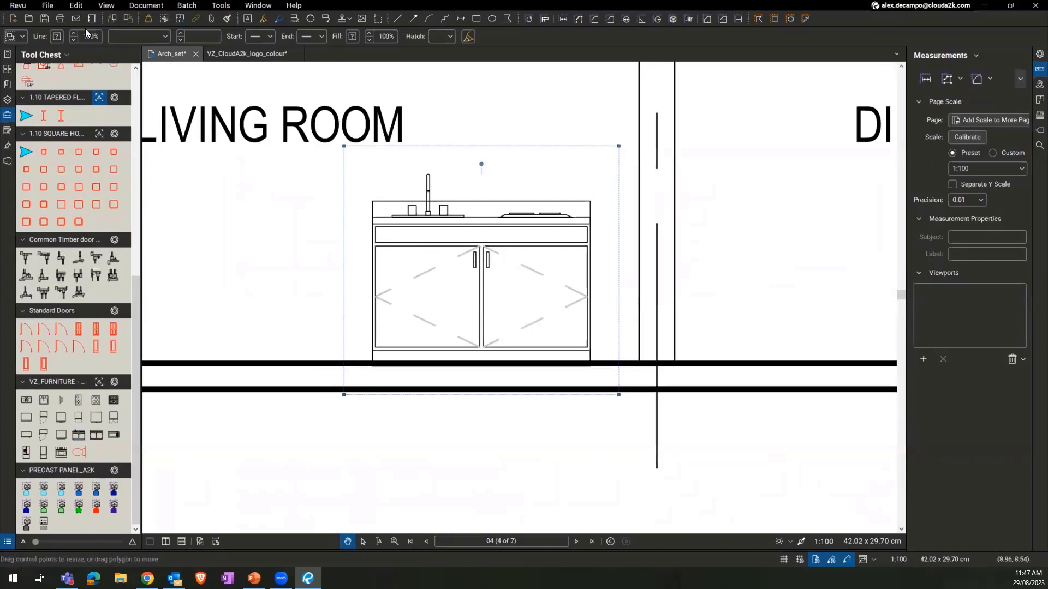
pyautogui.click(58, 36)
pyautogui.click(64, 97)
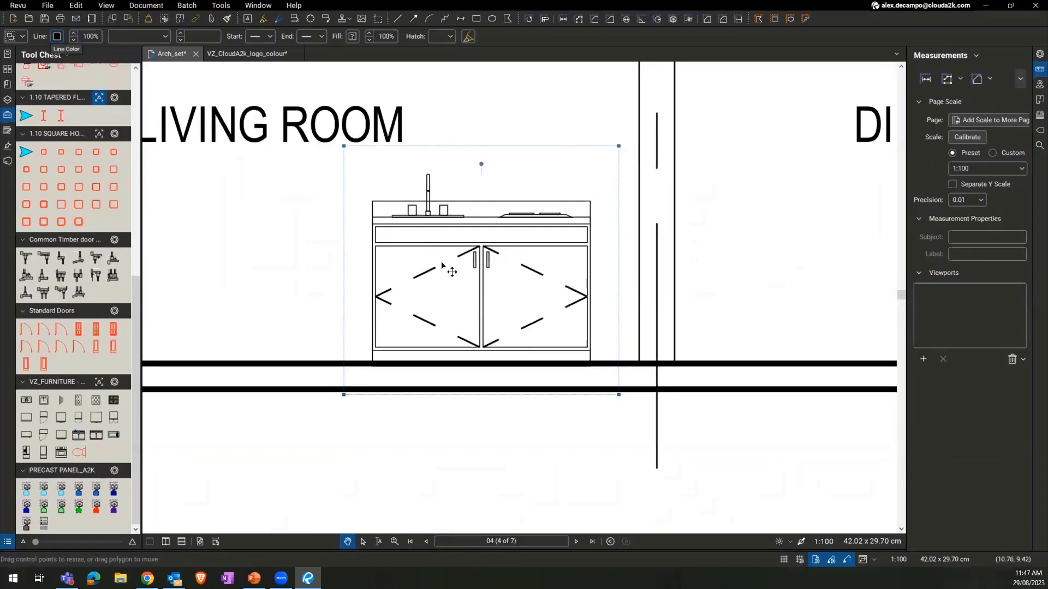
pyautogui.click(59, 38)
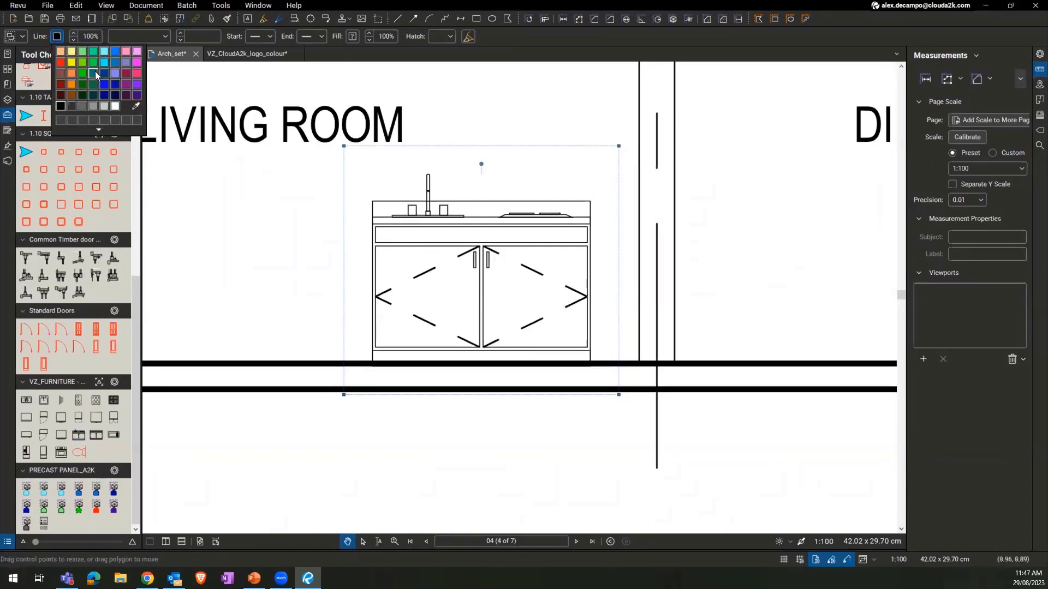
pyautogui.click(95, 69)
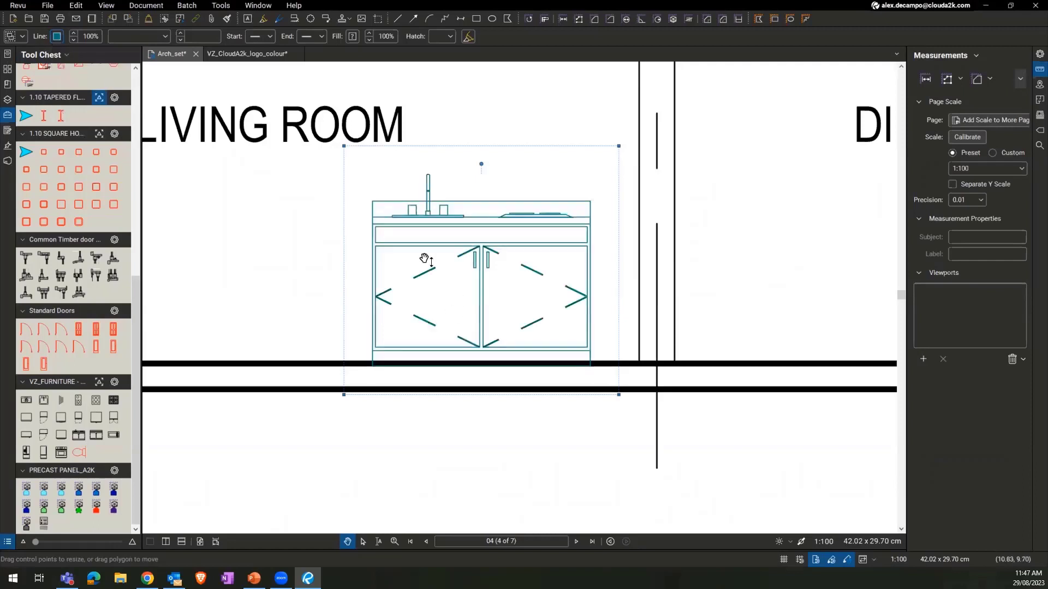
pyautogui.click(61, 36)
pyautogui.click(60, 63)
# Fill the sink cabinet with bright green and check it against the surrounding section.
pyautogui.click(352, 36)
pyautogui.click(379, 63)
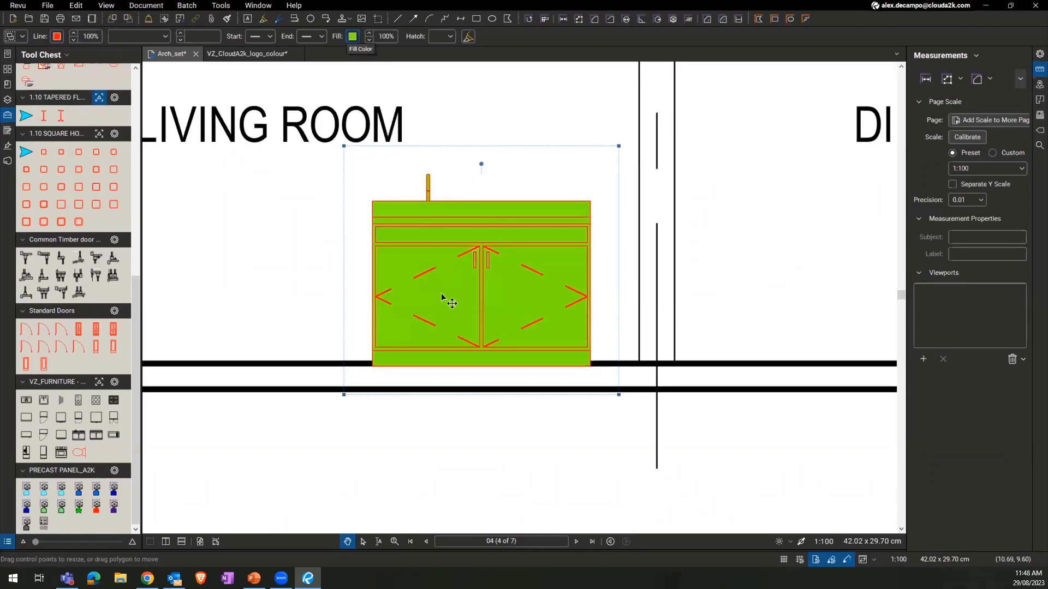
pyautogui.scroll(-5, 445, 295)
pyautogui.scroll(5, 353, 293)
pyautogui.click(412, 283)
pyautogui.scroll(-4, 414, 289)
pyautogui.scroll(5, 445, 298)
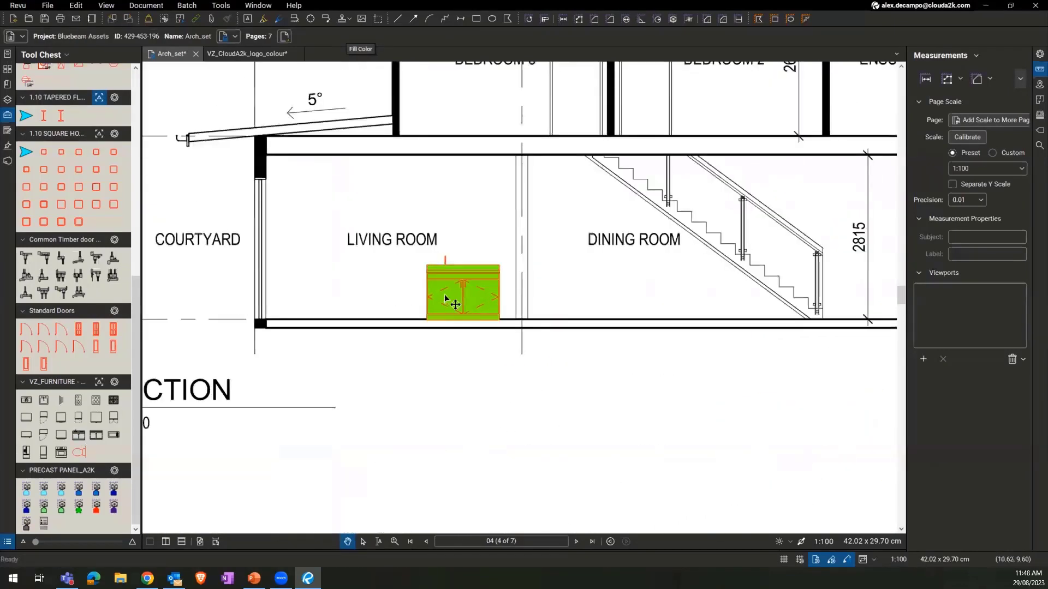
# Set the sink cabinet's fill color to none.
pyautogui.click(445, 299)
pyautogui.click(352, 36)
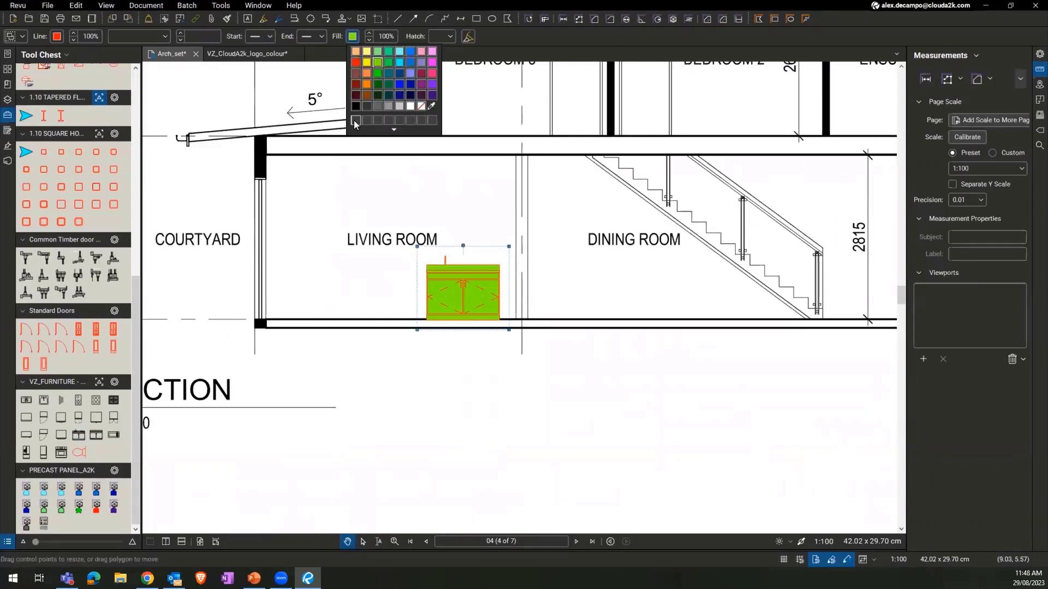
pyautogui.click(421, 106)
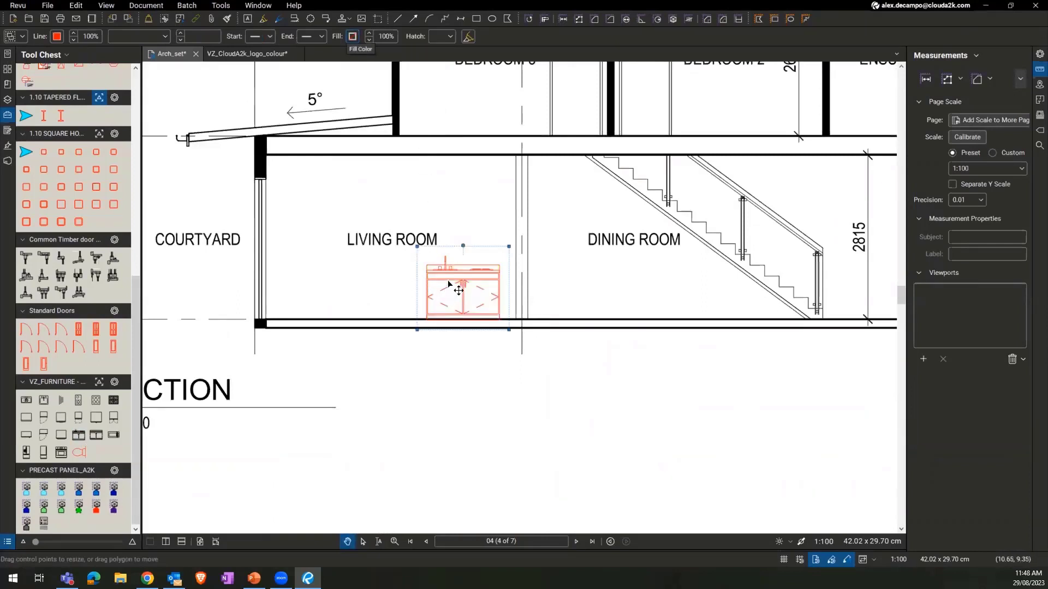
# Move the sink cabinet across to the column between the living and dining rooms, and delete it.
pyautogui.moveTo(423, 263); pyautogui.dragTo(515, 284)
pyautogui.moveTo(393, 263); pyautogui.dragTo(346, 262)
pyautogui.click(469, 37)
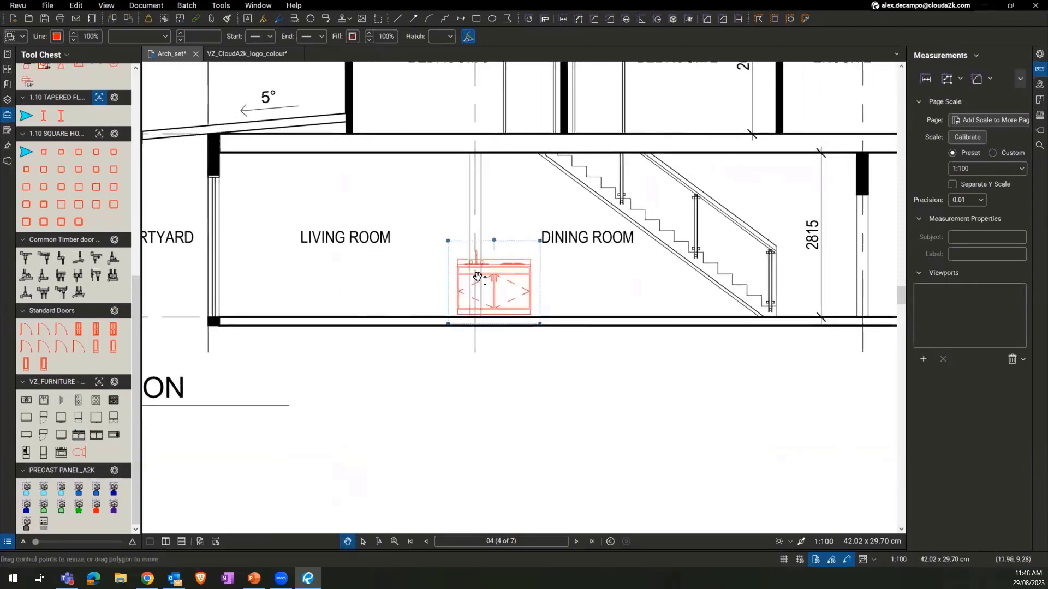
pyautogui.click(393, 263)
pyautogui.moveTo(437, 285); pyautogui.dragTo(358, 296)
pyautogui.press('Delete')
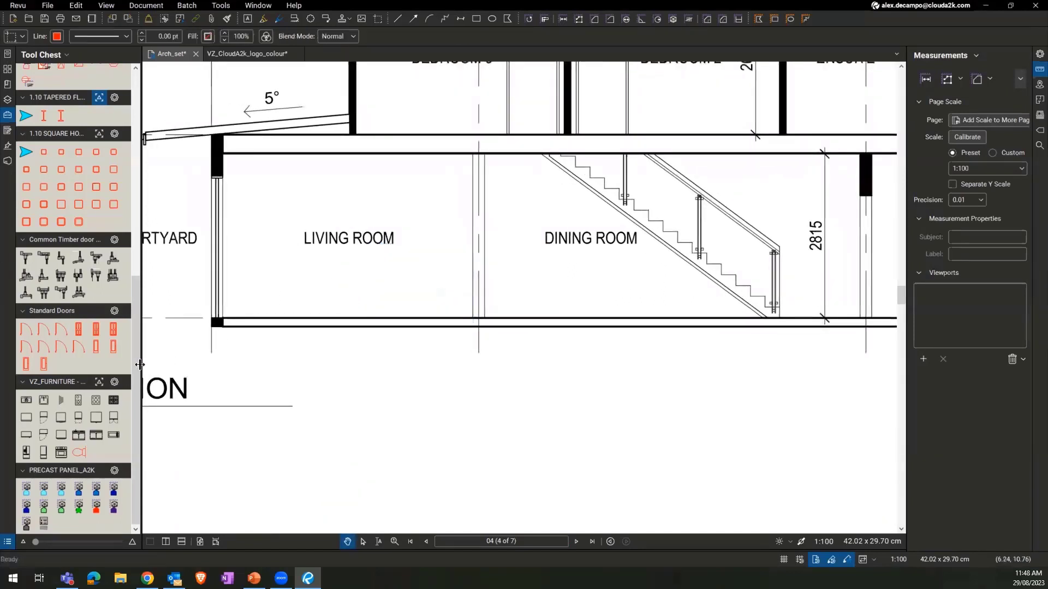
# Place the 2040mm x 826mm panelled door from the Standard Doors set on the living room floor line.
pyautogui.click(92, 330)
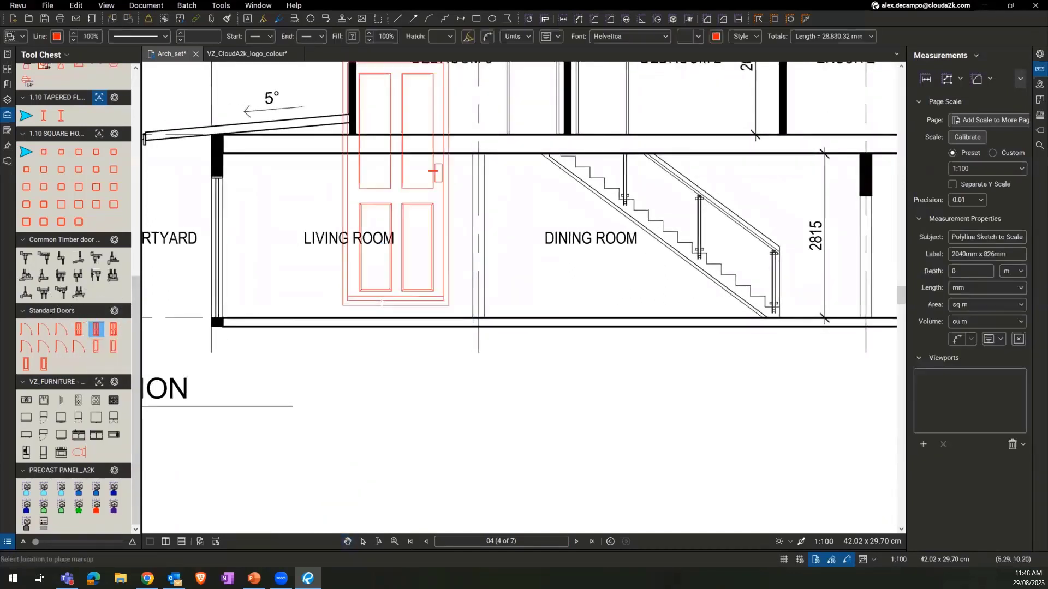
pyautogui.scroll(-3, 341, 315)
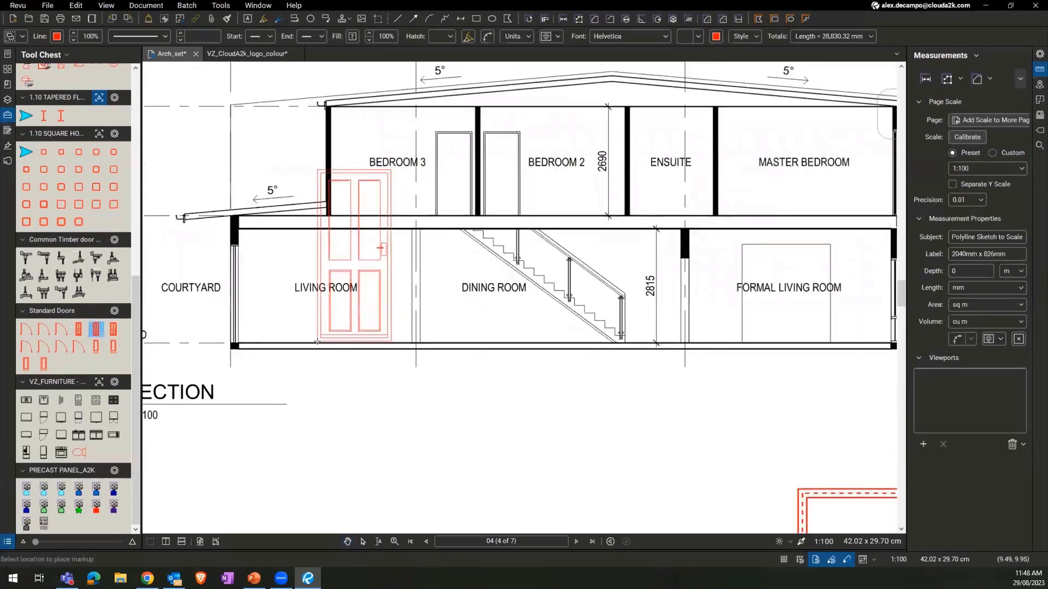
pyautogui.click(317, 342)
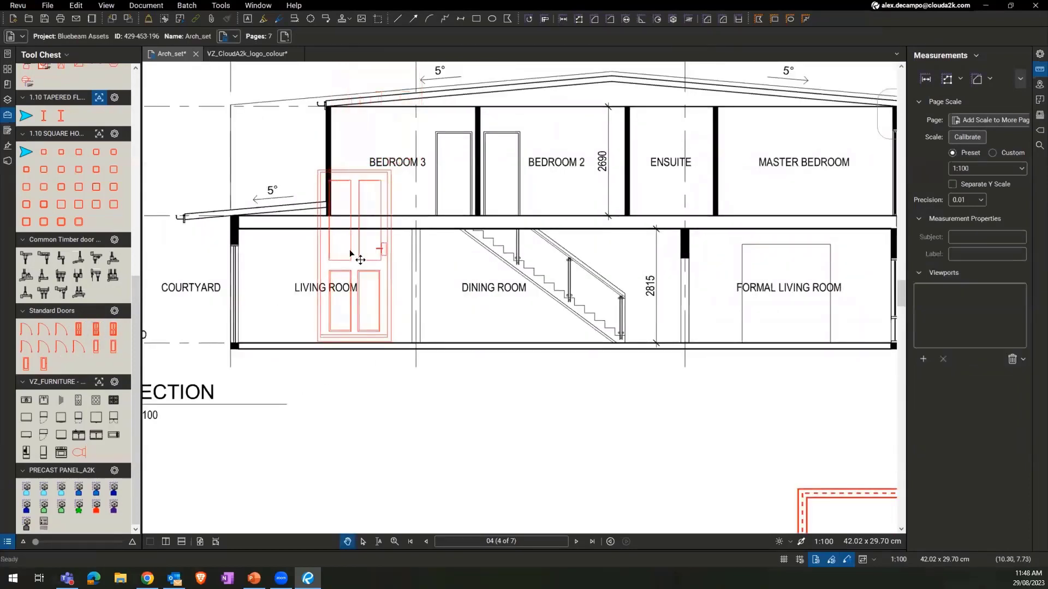
# Delete the living room door and place the 2040mm x 926mm panelled door from the Standard Doors set below the dining room.
pyautogui.moveTo(309, 163); pyautogui.dragTo(354, 263)
pyautogui.press('Delete')
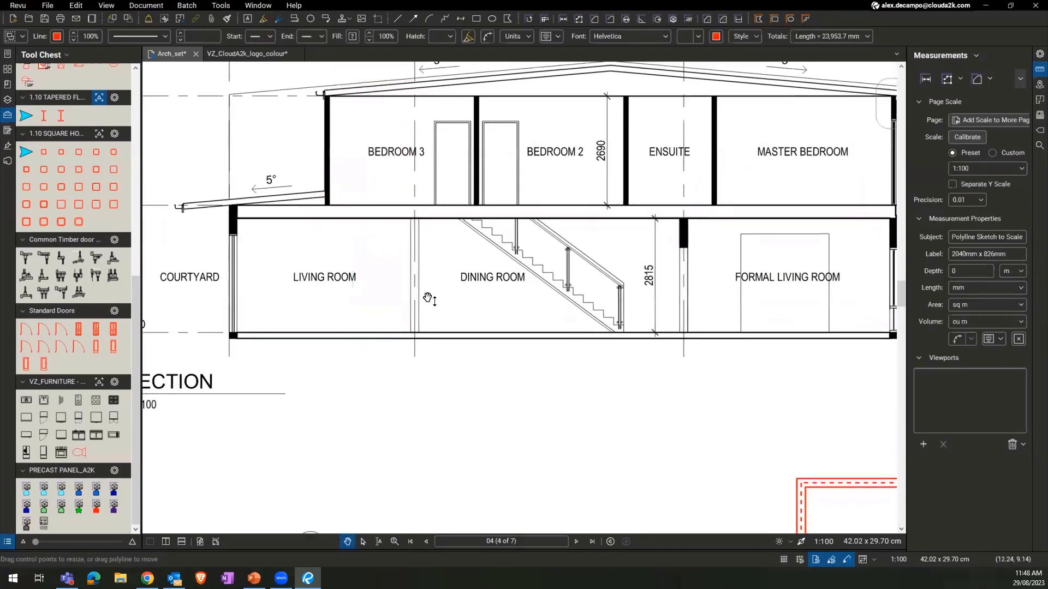
pyautogui.scroll(3, 415, 311)
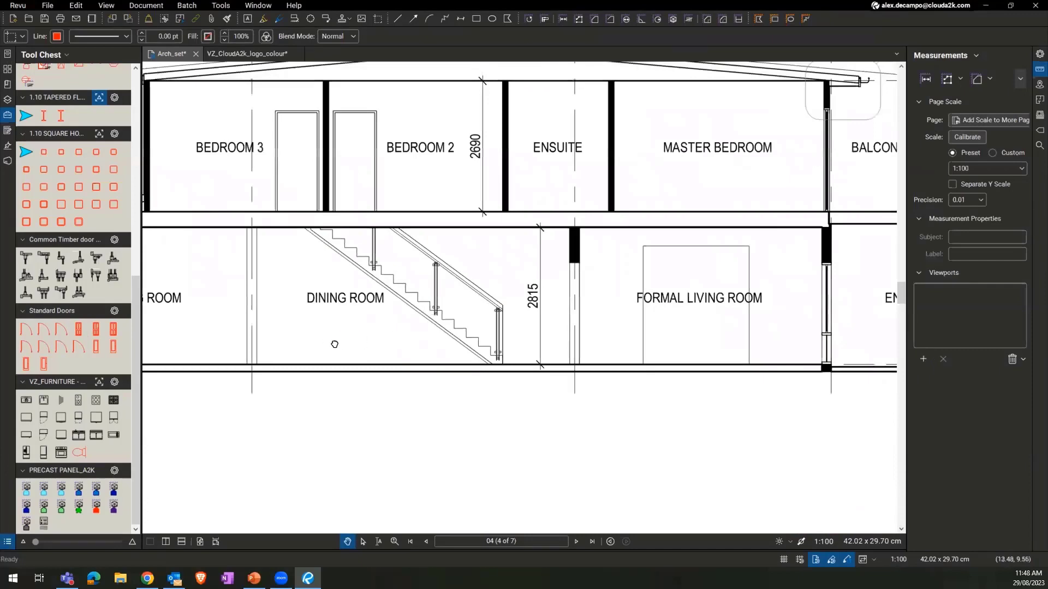
pyautogui.moveTo(322, 344); pyautogui.dragTo(476, 342)
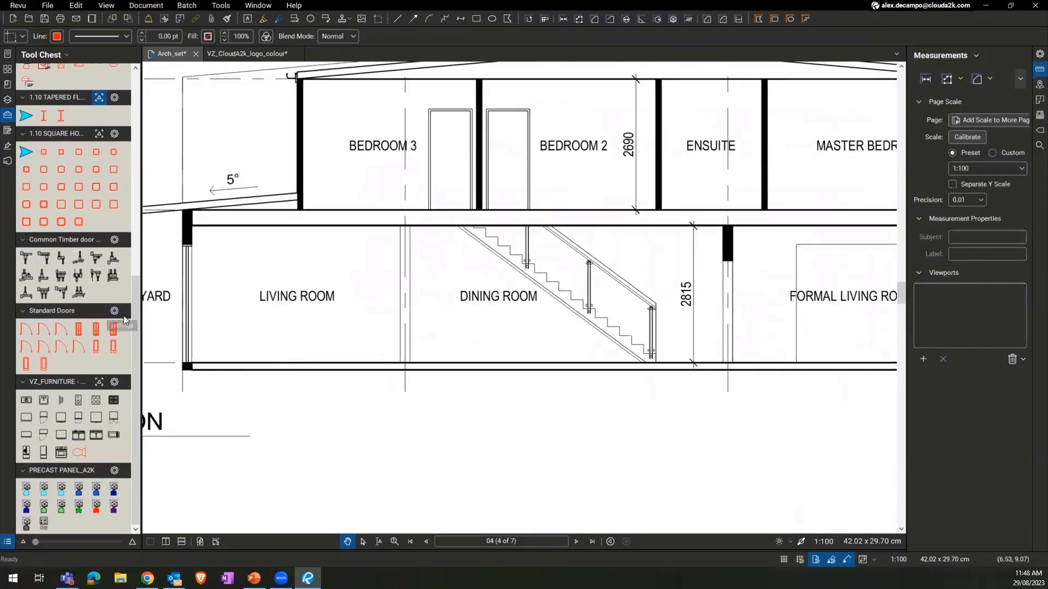
pyautogui.click(113, 330)
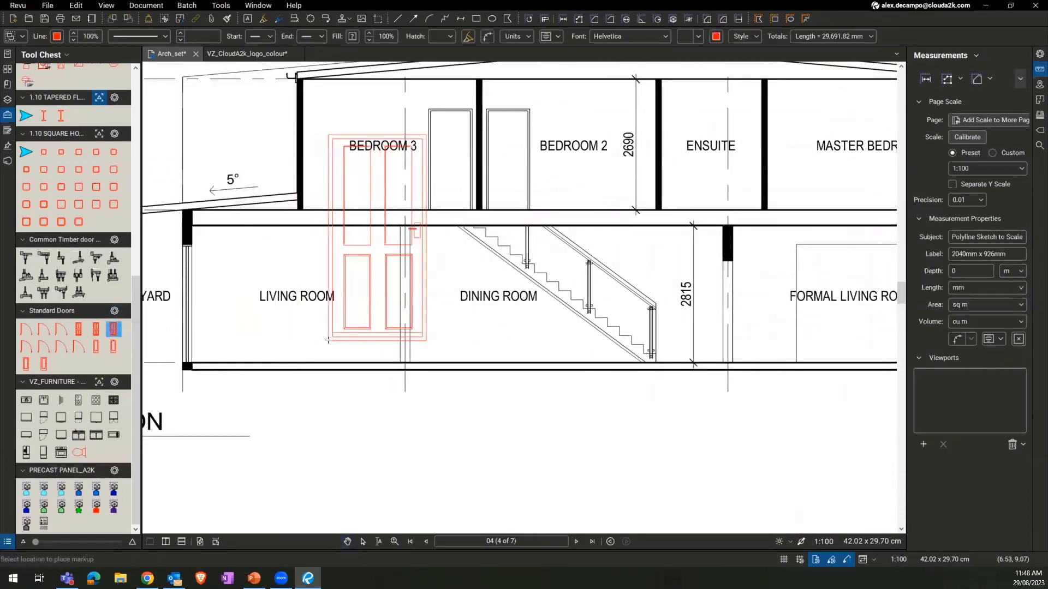
pyautogui.scroll(-4, 327, 305)
pyautogui.click(440, 424)
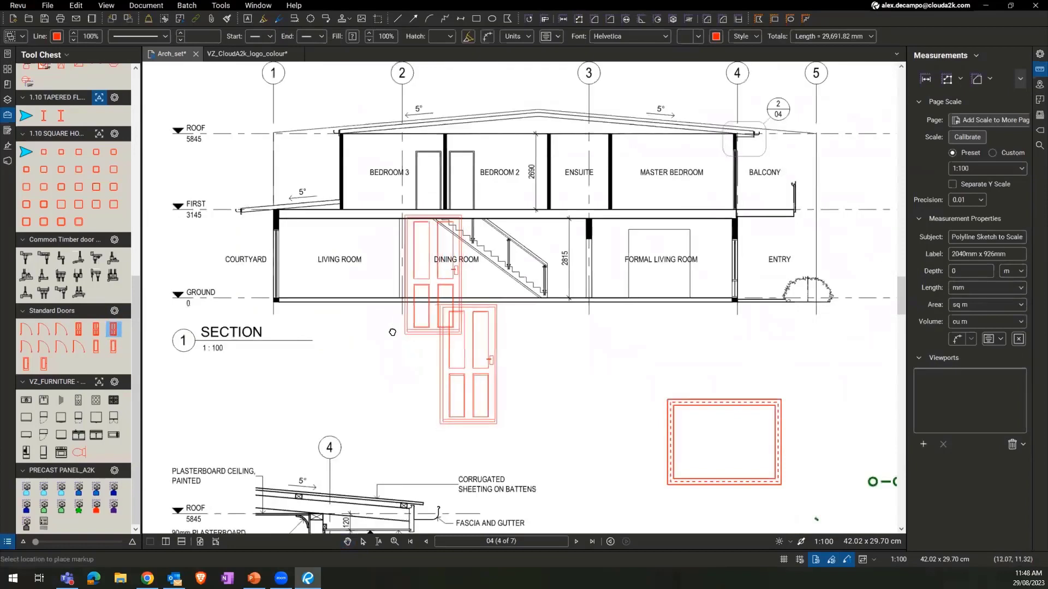
pyautogui.scroll(3, 344, 289)
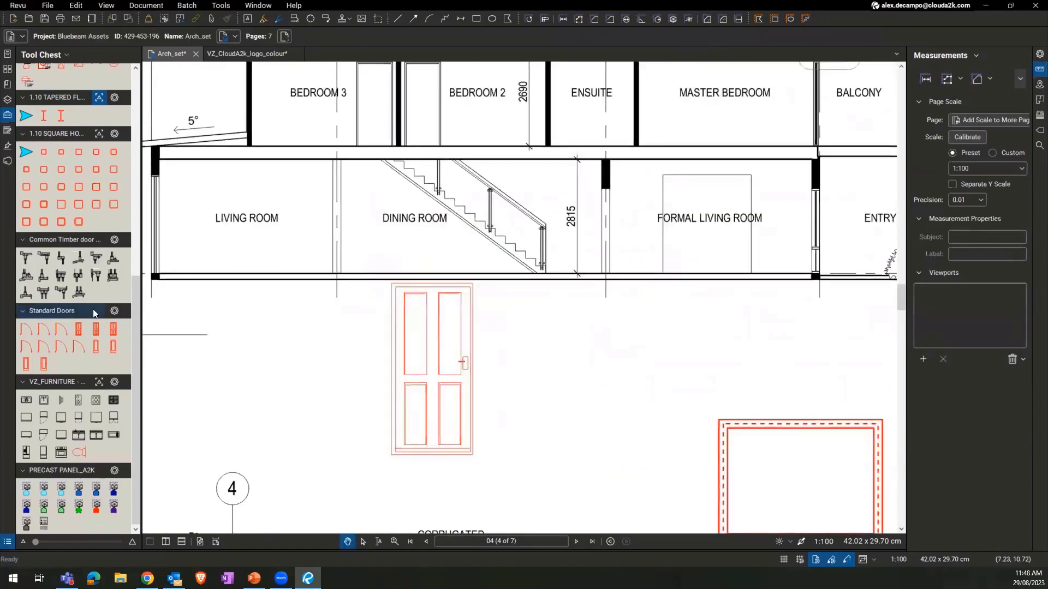
# Set a custom scale for the Standard Doors set by calibrating the placed door's height as 2.1 m.
pyautogui.click(115, 312)
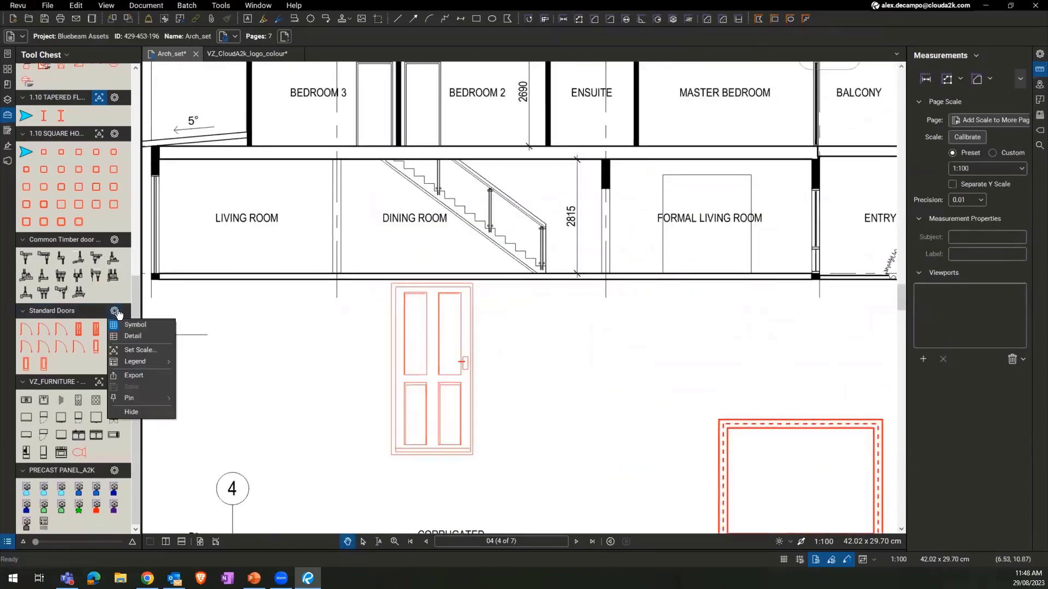
pyautogui.click(139, 350)
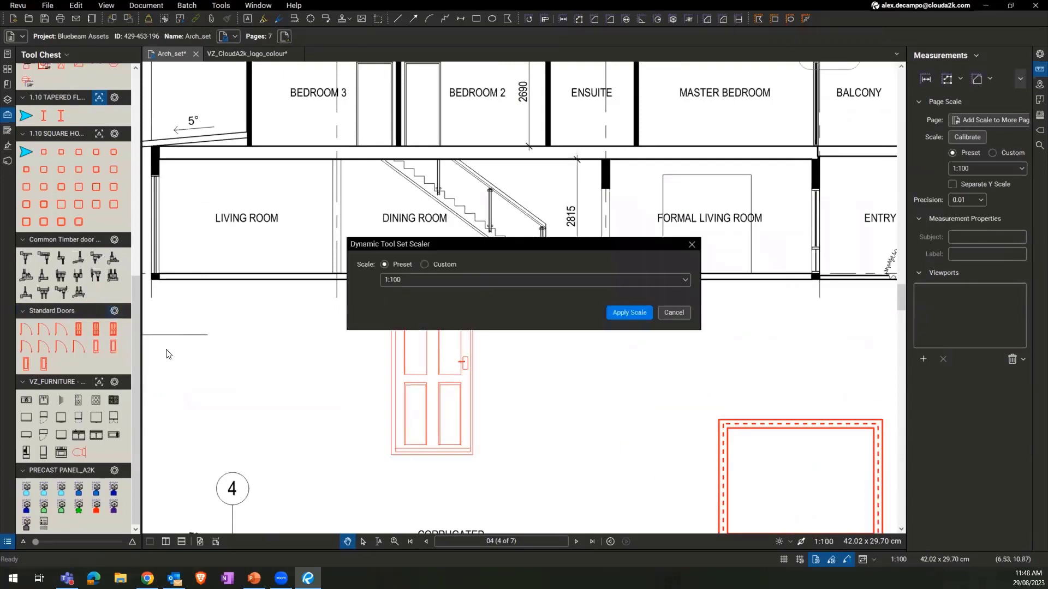
pyautogui.click(425, 265)
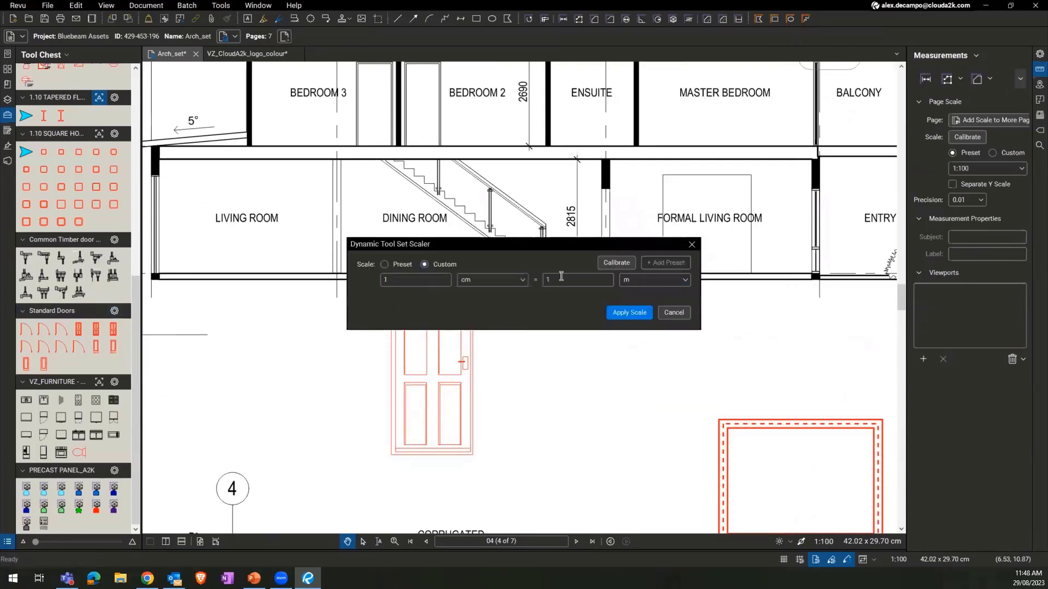
pyautogui.click(622, 263)
pyautogui.click(605, 318)
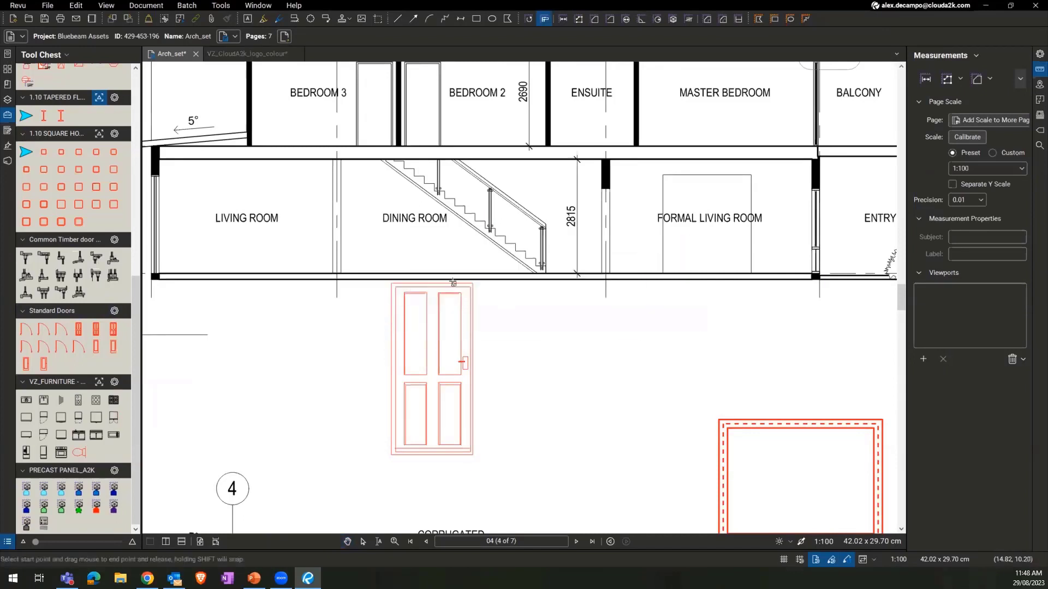
pyautogui.moveTo(450, 312); pyautogui.dragTo(453, 454)
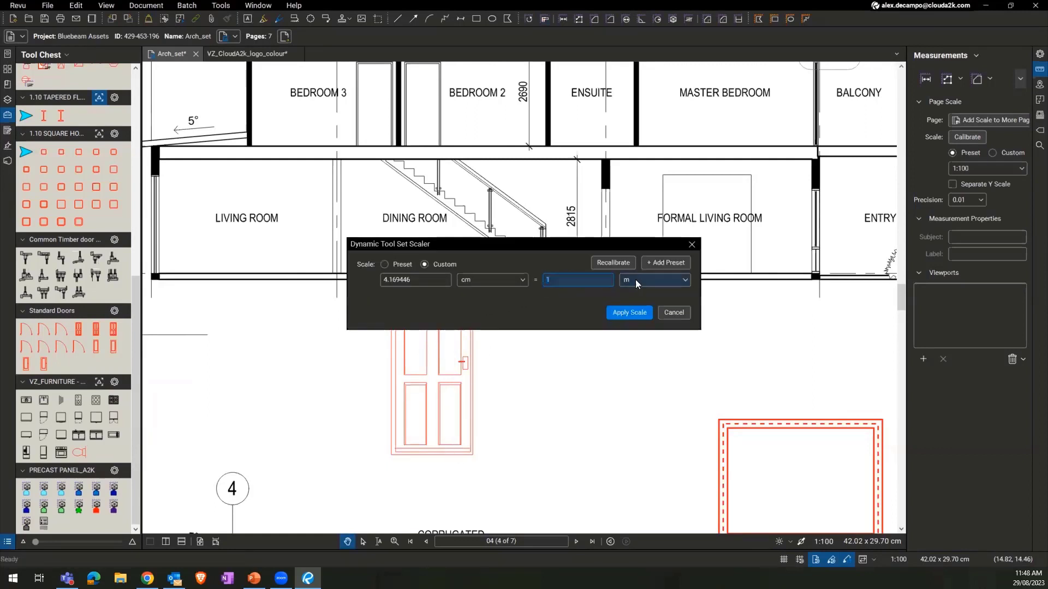
pyautogui.write('2.1')
pyautogui.click(625, 313)
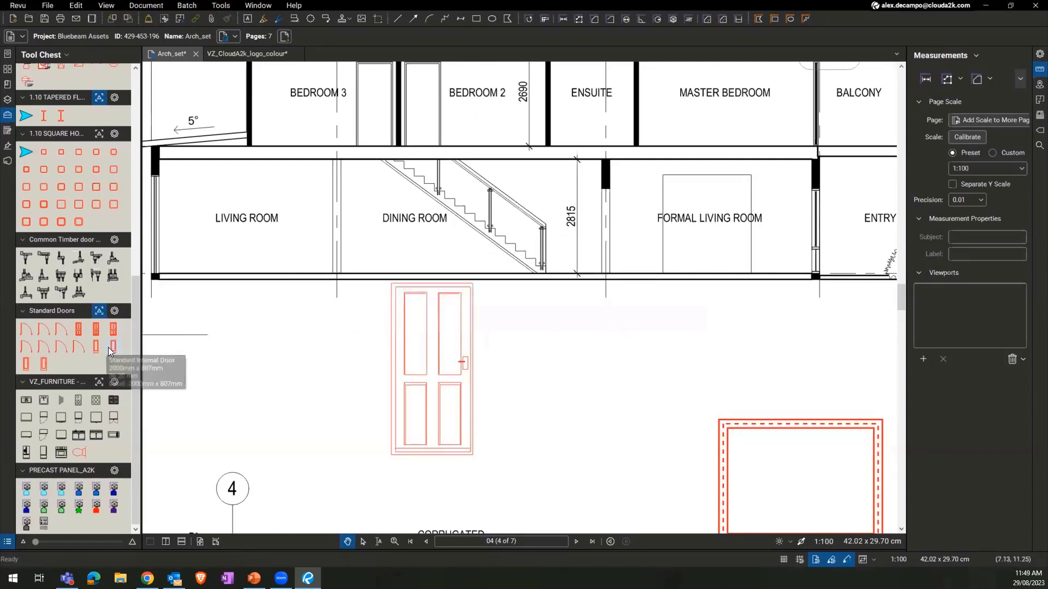
# Place the 2040mm x 926mm single-panel door near the living room's column and the four-panel version by the courtyard wall.
pyautogui.click(49, 364)
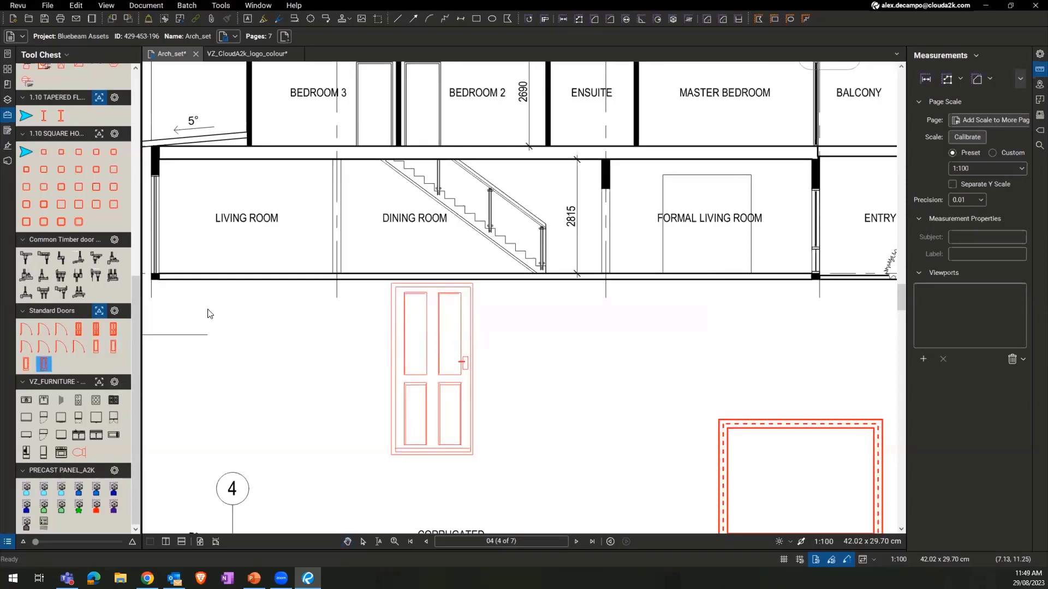
pyautogui.click(285, 273)
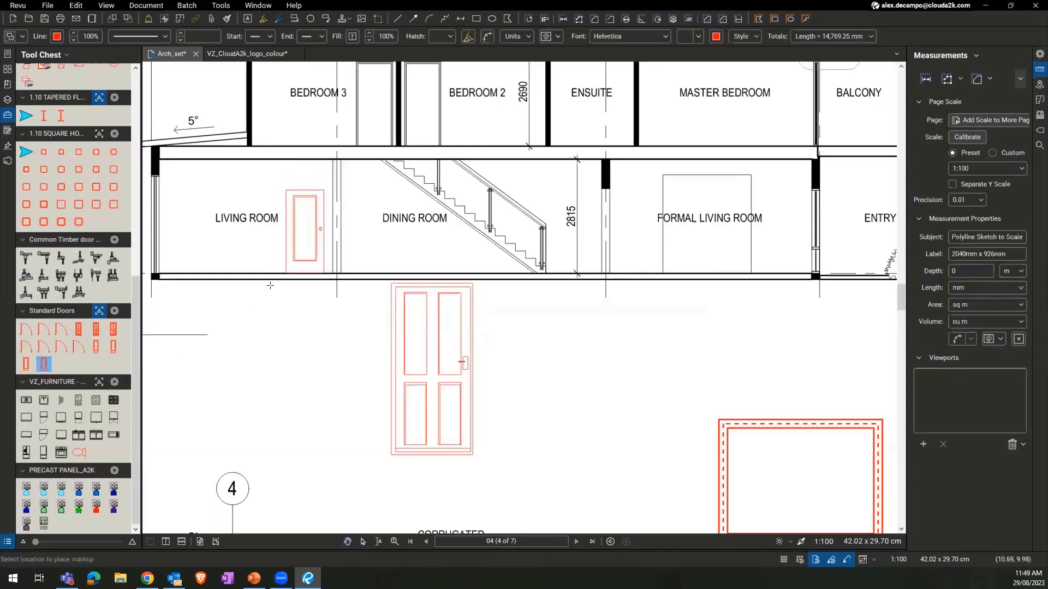
pyautogui.click(116, 328)
pyautogui.hscroll(-3, 546, 328)
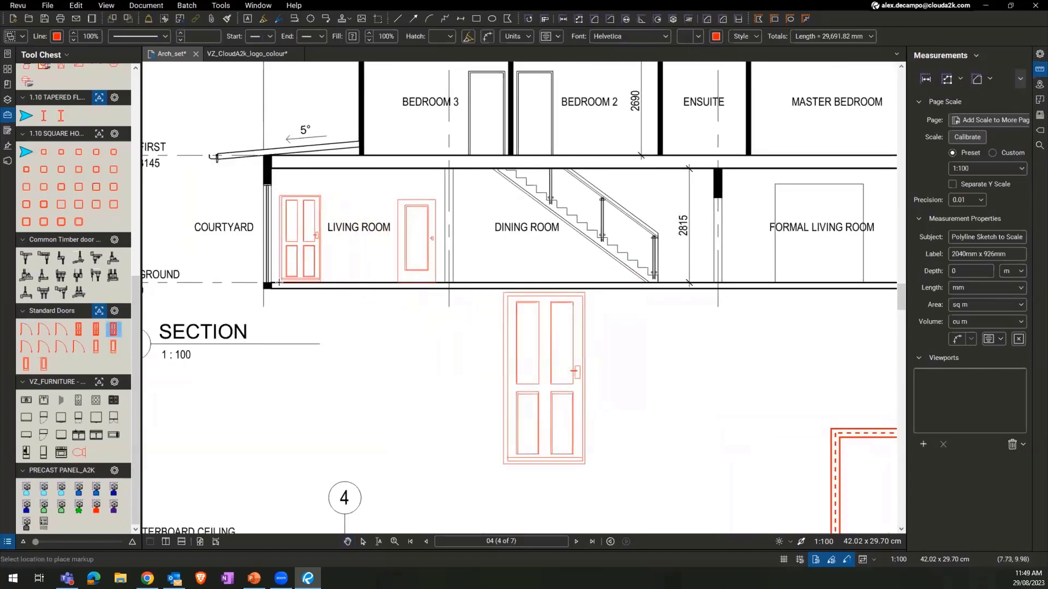
# Place the 2000mm x 807mm panelled door on the master bedroom floor line, near the ensuite wall.
pyautogui.click(79, 329)
pyautogui.hscroll(4, 643, 291)
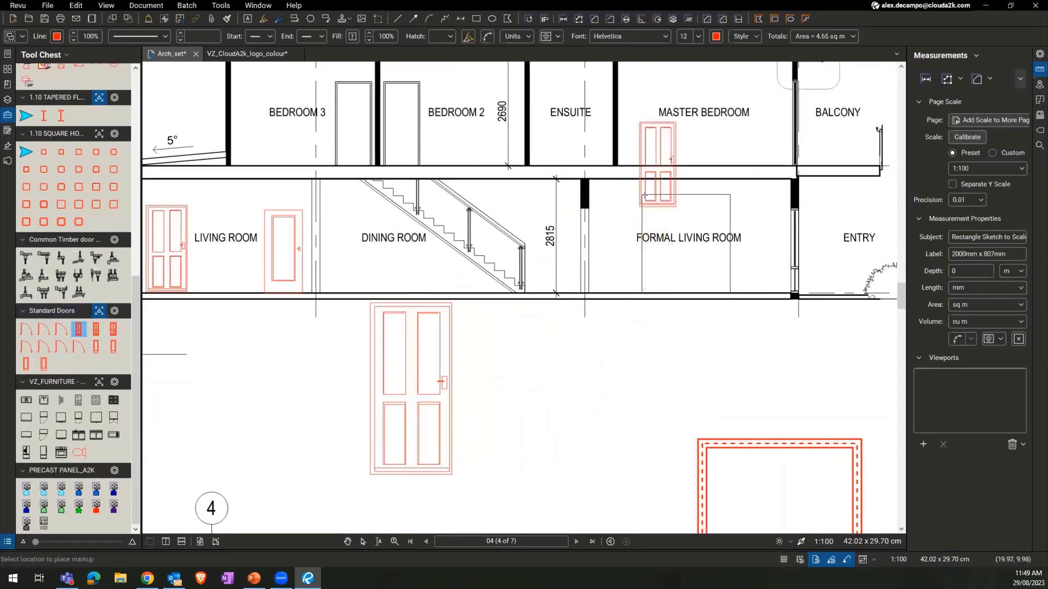
pyautogui.click(633, 166)
pyautogui.scroll(2, 655, 142)
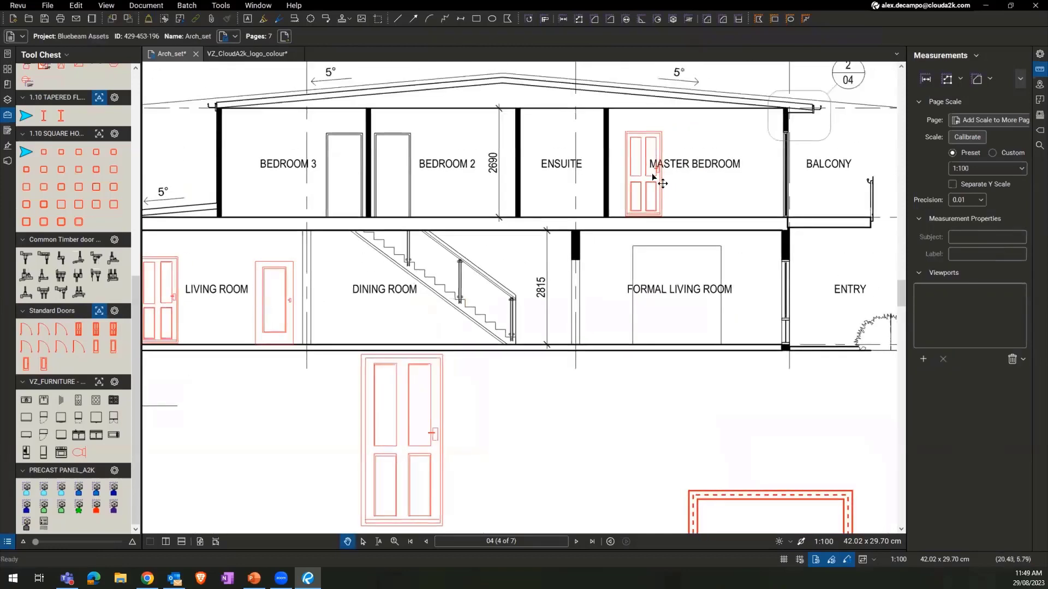
# Fill the master bedroom door with white and check how it covers the drawing behind it.
pyautogui.click(631, 172)
pyautogui.click(355, 40)
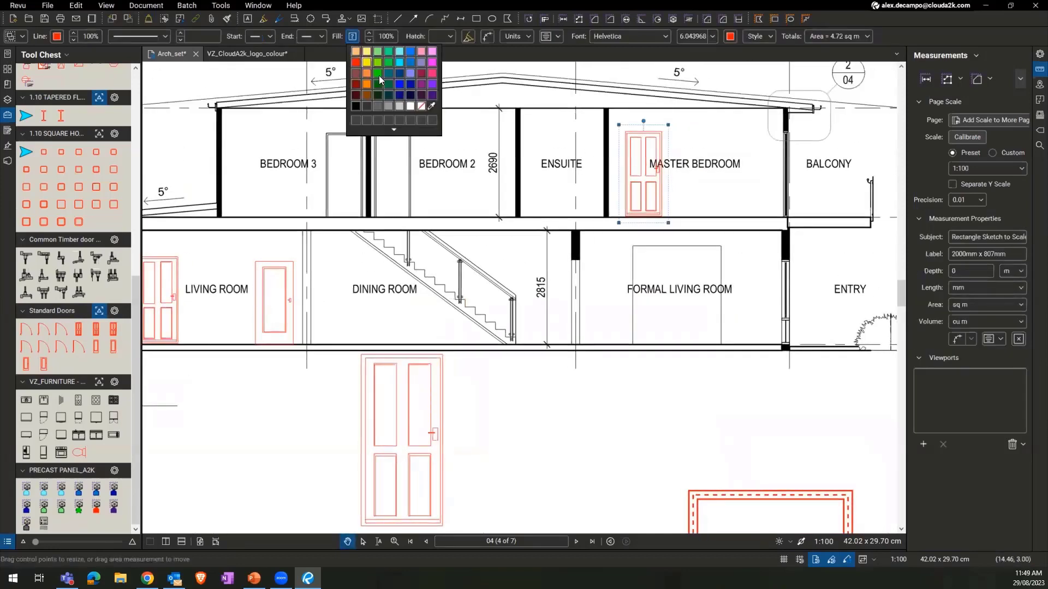
pyautogui.click(416, 103)
pyautogui.click(683, 178)
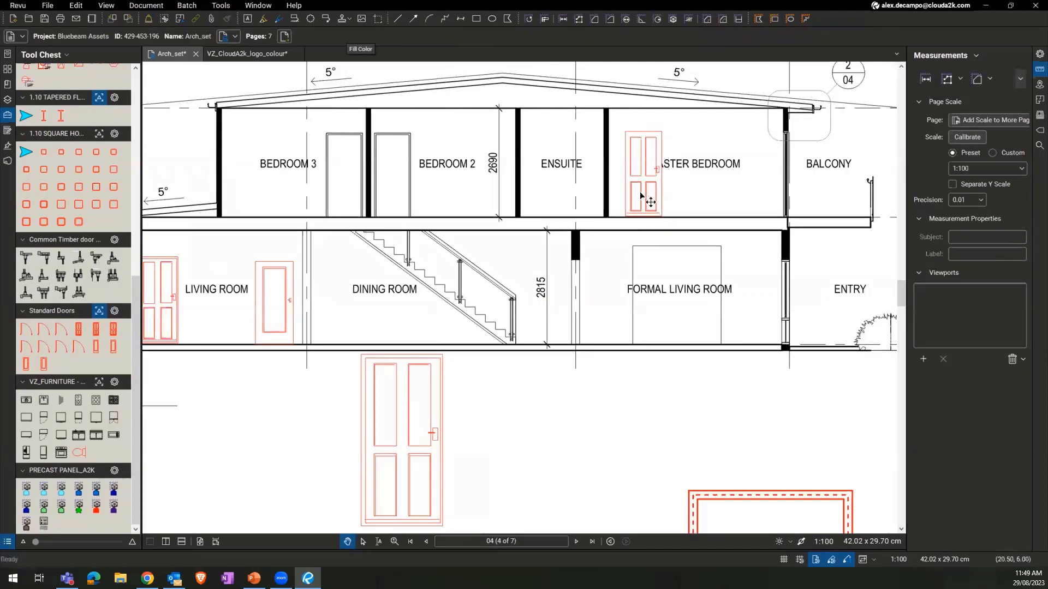
pyautogui.scroll(-4, 583, 266)
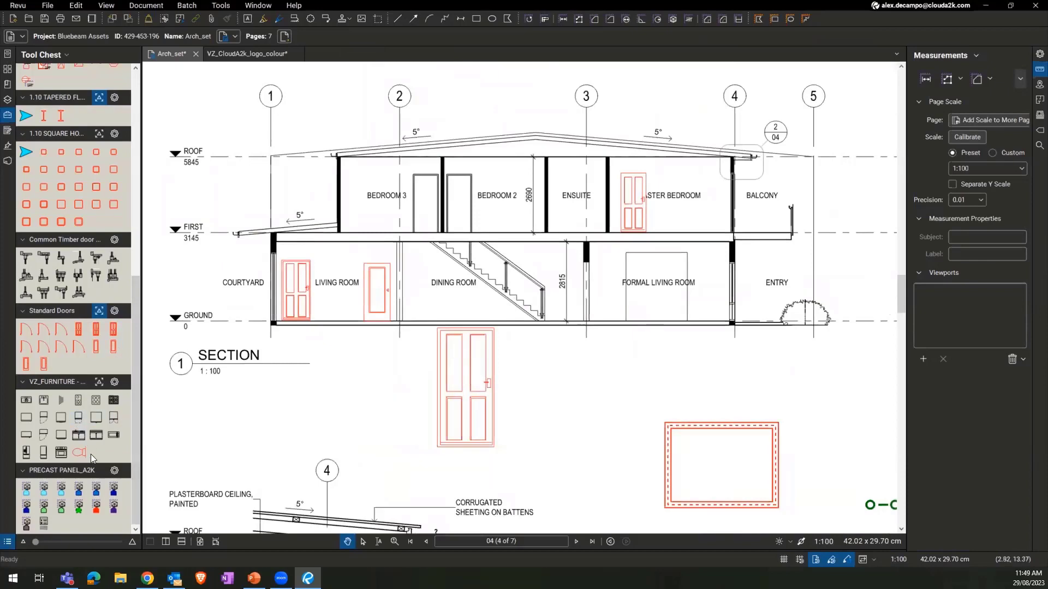
# Switch to PowerPoint to check the Custom Toolchests slide, and return to the drawing.
pyautogui.click(254, 578)
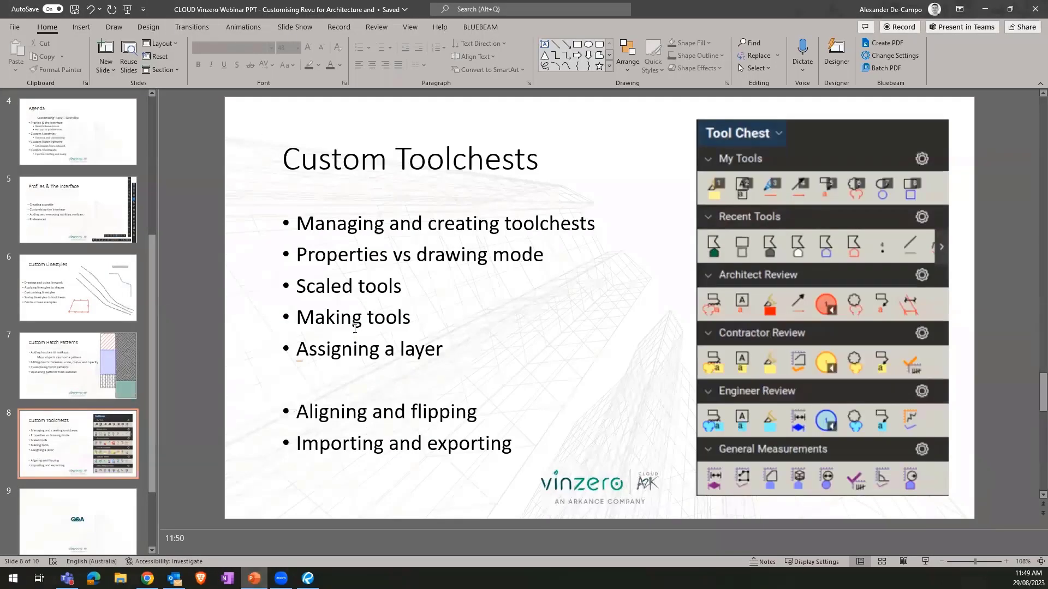
pyautogui.click(985, 8)
# Delete the door below the section, both living room doors and the master bedroom door.
pyautogui.click(448, 362)
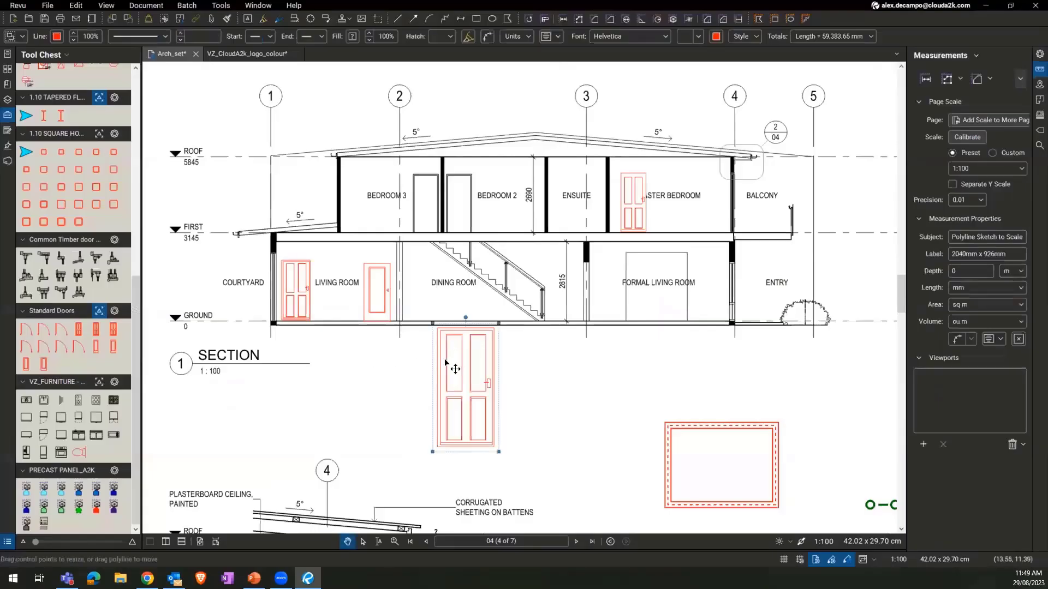
pyautogui.press('Delete')
pyautogui.click(372, 304)
pyautogui.press('Delete')
pyautogui.click(292, 300)
pyautogui.press('Delete')
pyautogui.click(626, 203)
pyautogui.press('Delete')
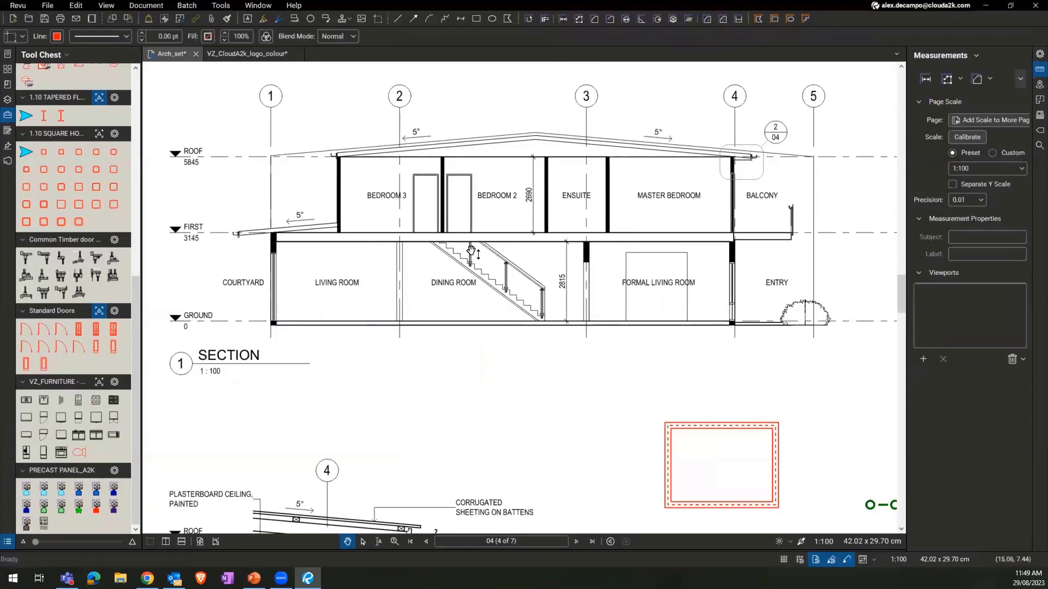
# Display the document's layers and go to the Elevations sheet to examine the marked-up views.
pyautogui.moveTo(229, 195); pyautogui.dragTo(213, 220)
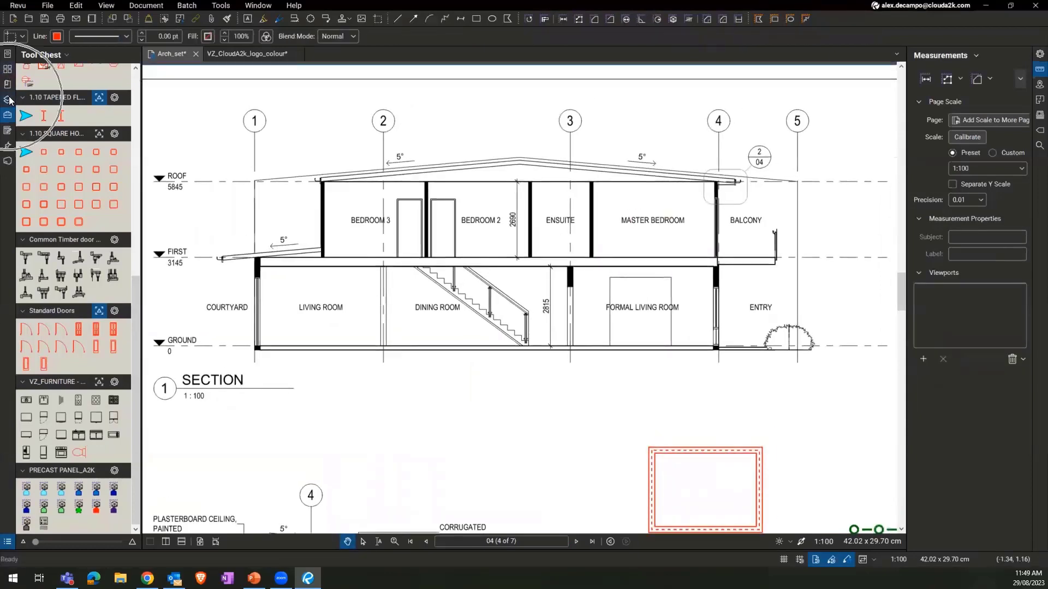
pyautogui.click(8, 99)
pyautogui.scroll(-3, 315, 265)
pyautogui.moveTo(353, 253); pyautogui.dragTo(358, 388)
pyautogui.moveTo(434, 135); pyautogui.dragTo(407, 352)
pyautogui.moveTo(401, 258); pyautogui.dragTo(417, 304)
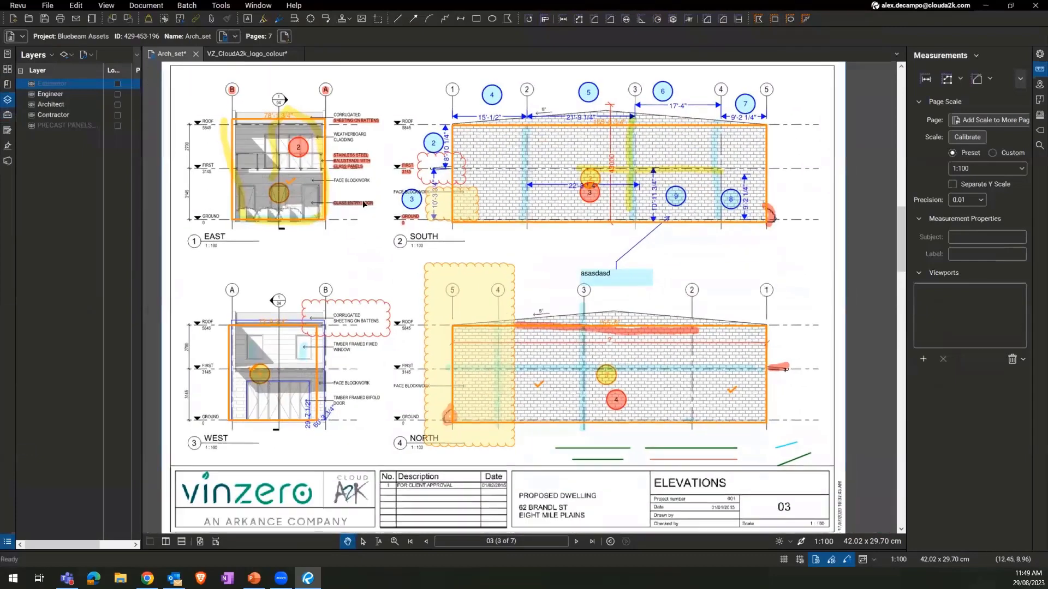
pyautogui.click(61, 113)
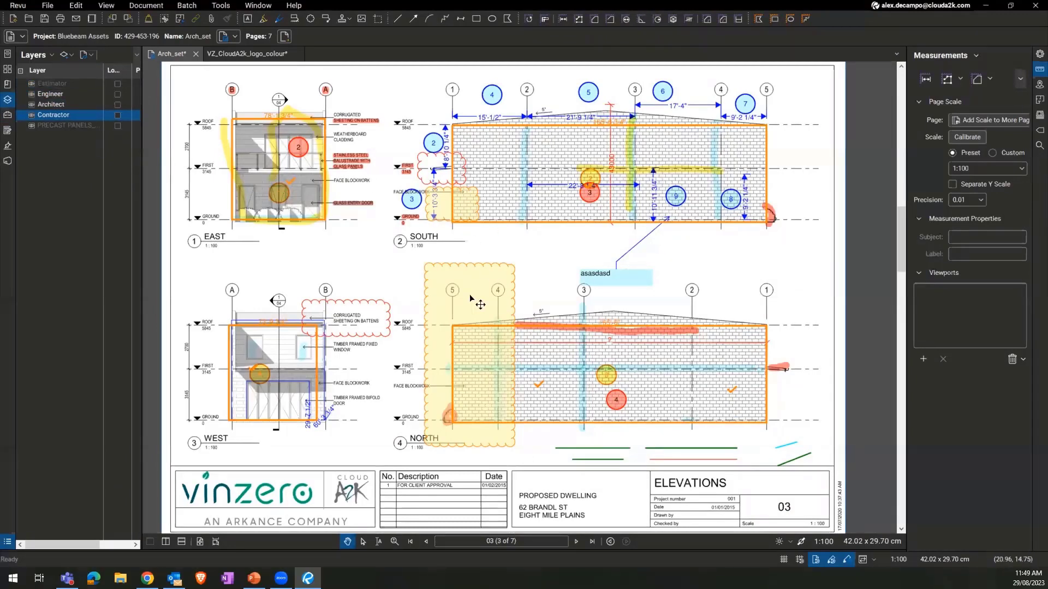
# Toggle the visibility of the Architect, Engineer and Contractor layers off and back on.
pyautogui.click(30, 104)
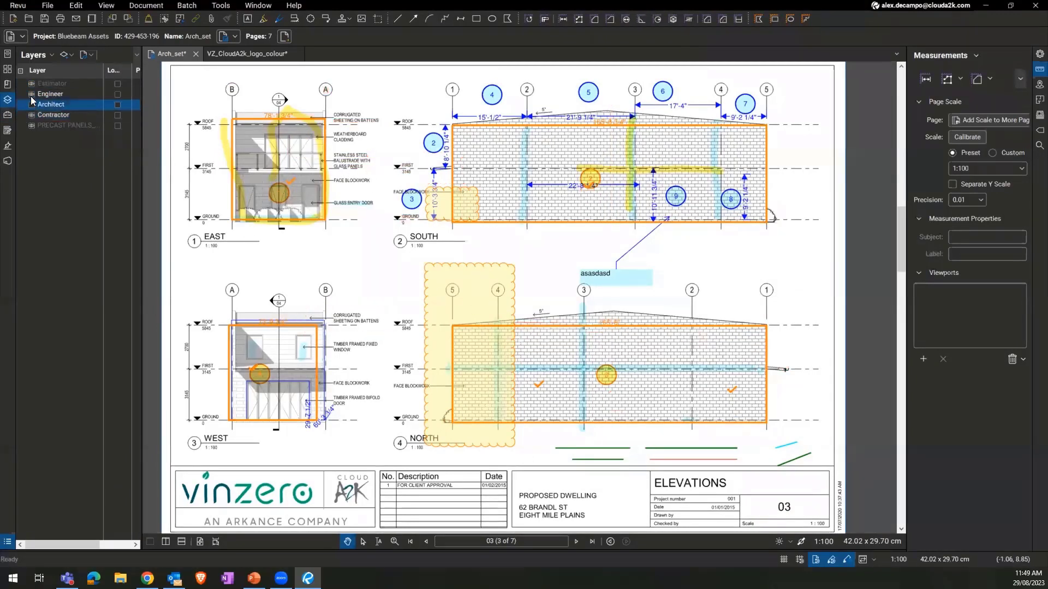
pyautogui.click(32, 94)
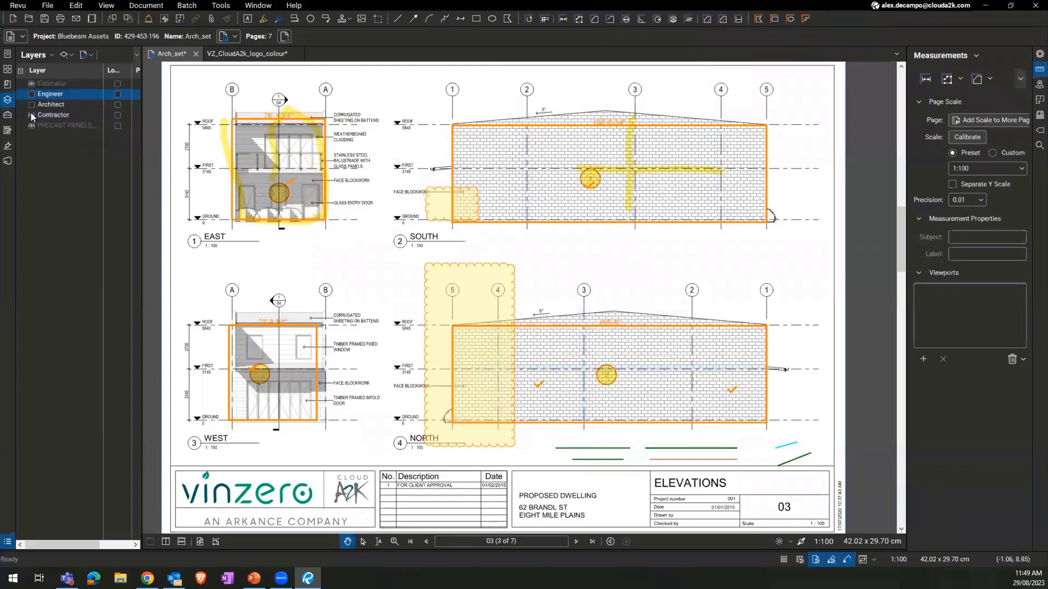
pyautogui.click(33, 104)
pyautogui.click(32, 93)
pyautogui.click(31, 114)
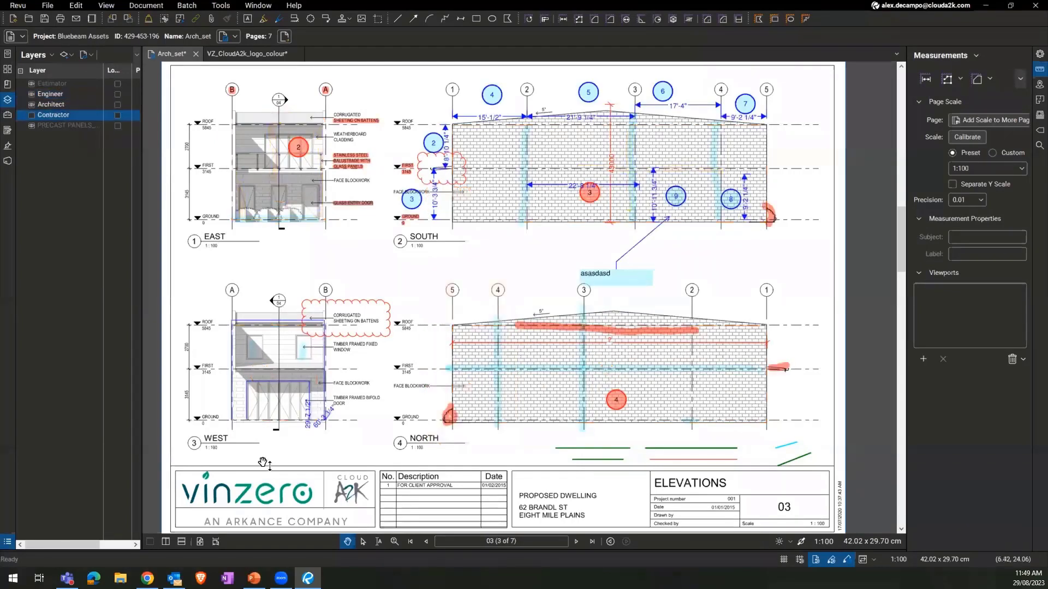
pyautogui.click(31, 115)
# On the Powder Room sheet, open the layer assignment of the 2000mm x 807mm single-panel door tool and close it without a name.
pyautogui.scroll(-5, 370, 267)
pyautogui.scroll(-10, 371, 266)
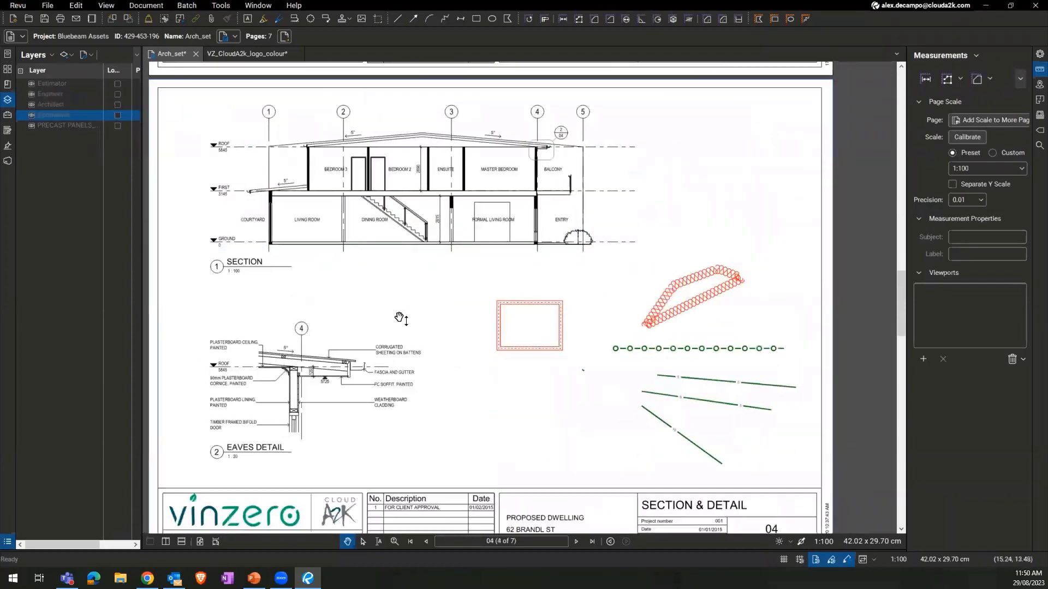
pyautogui.scroll(-5, 378, 266)
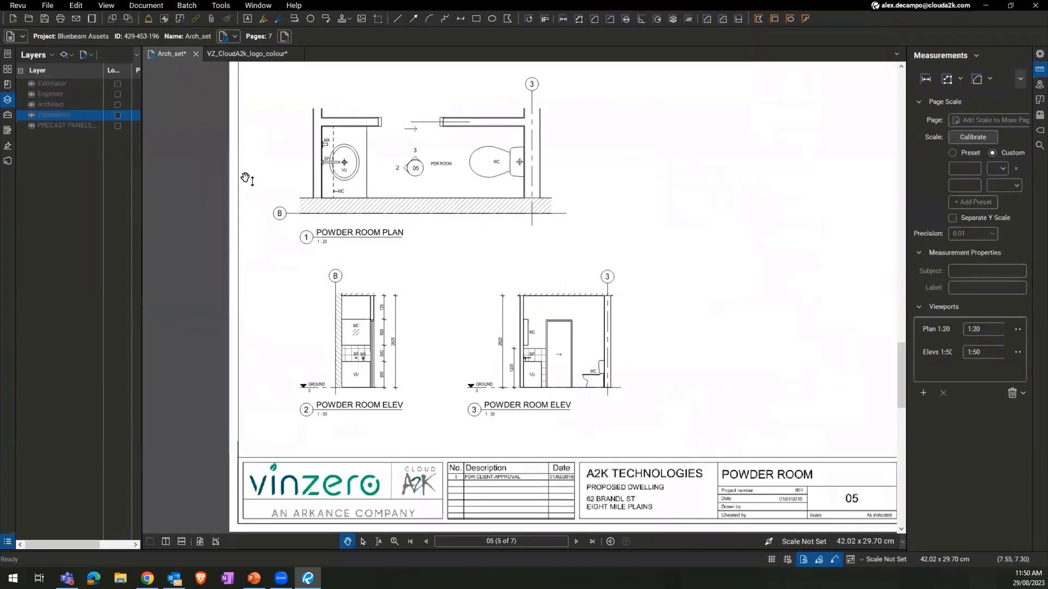
pyautogui.click(7, 114)
pyautogui.scroll(1, 388, 295)
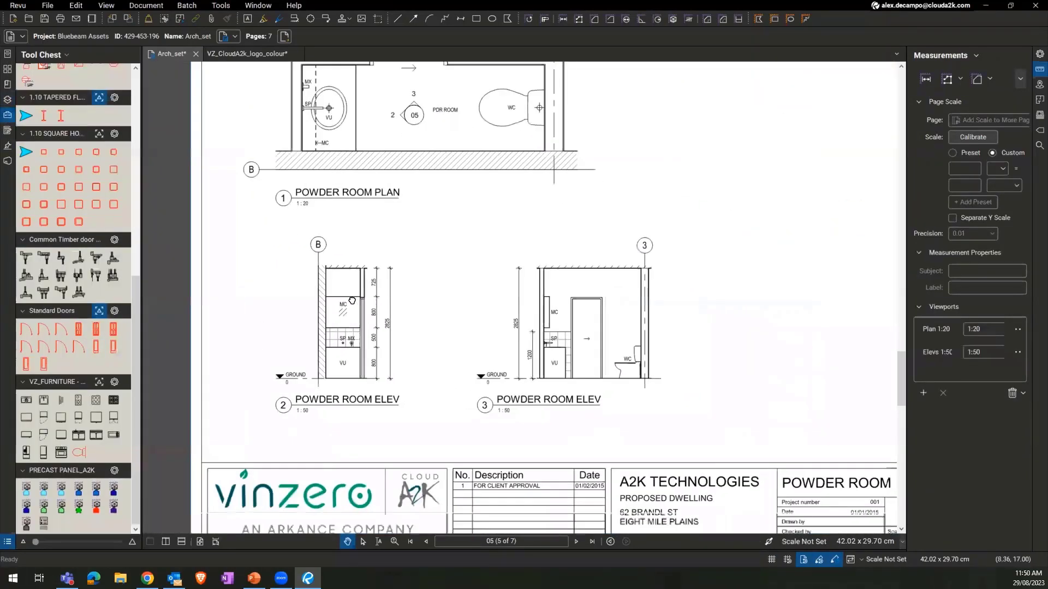
pyautogui.rightClick(112, 348)
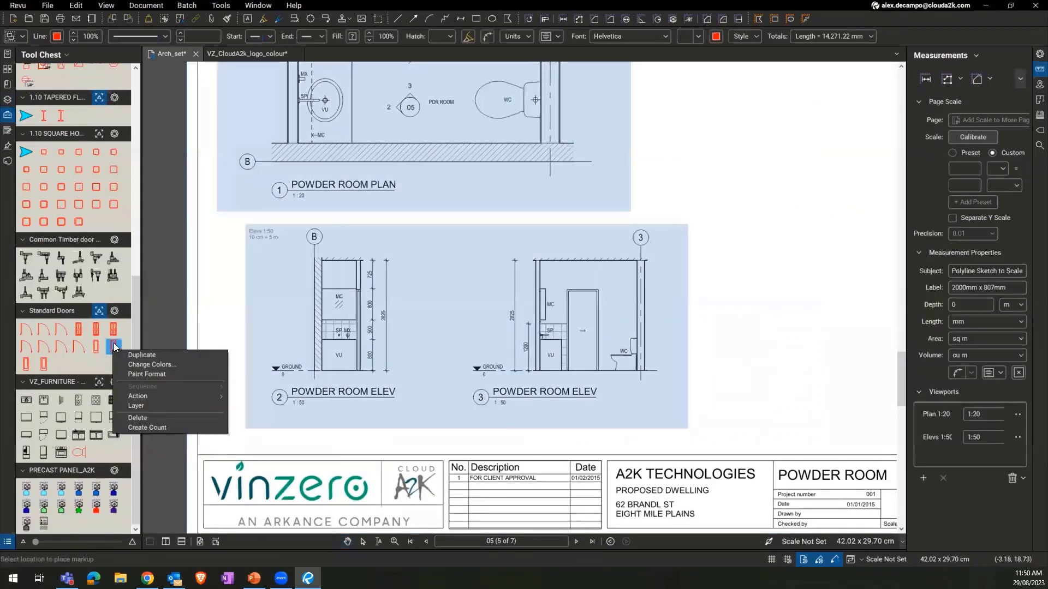
pyautogui.click(149, 407)
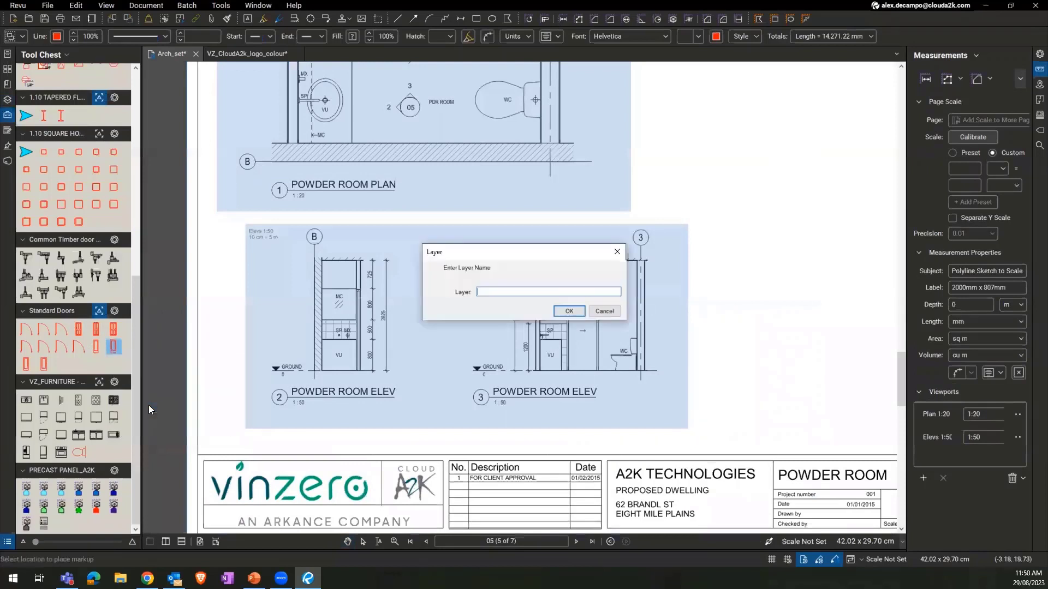
pyautogui.click(572, 311)
pyautogui.press('ctrl')
pyautogui.press('ctrl')
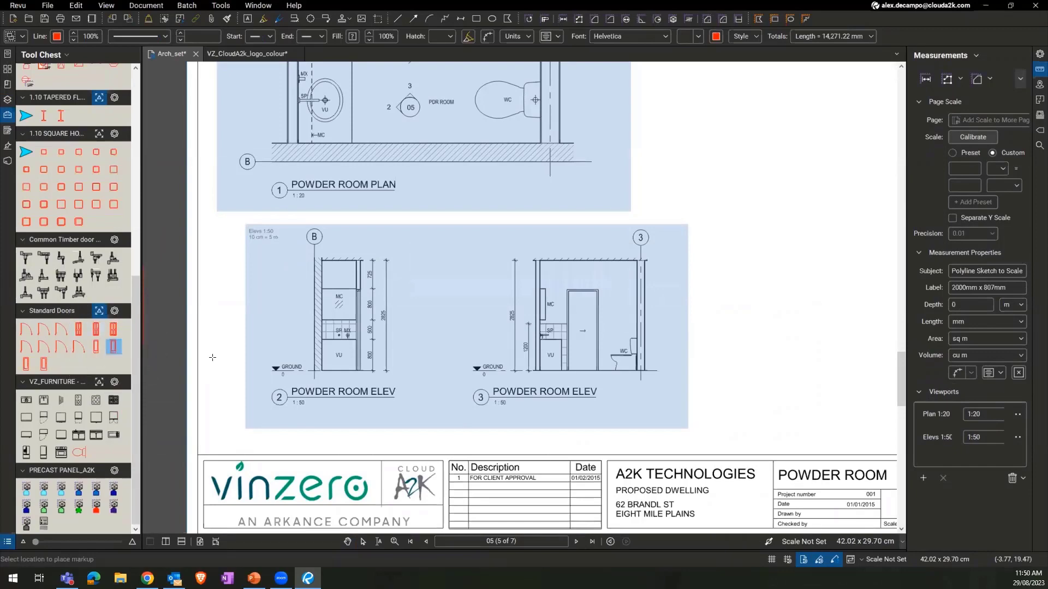
# Place the 2000mm x 807mm door in the opening of Powder Room elevation 3 and select the doors layer in the layer list.
pyautogui.click(566, 370)
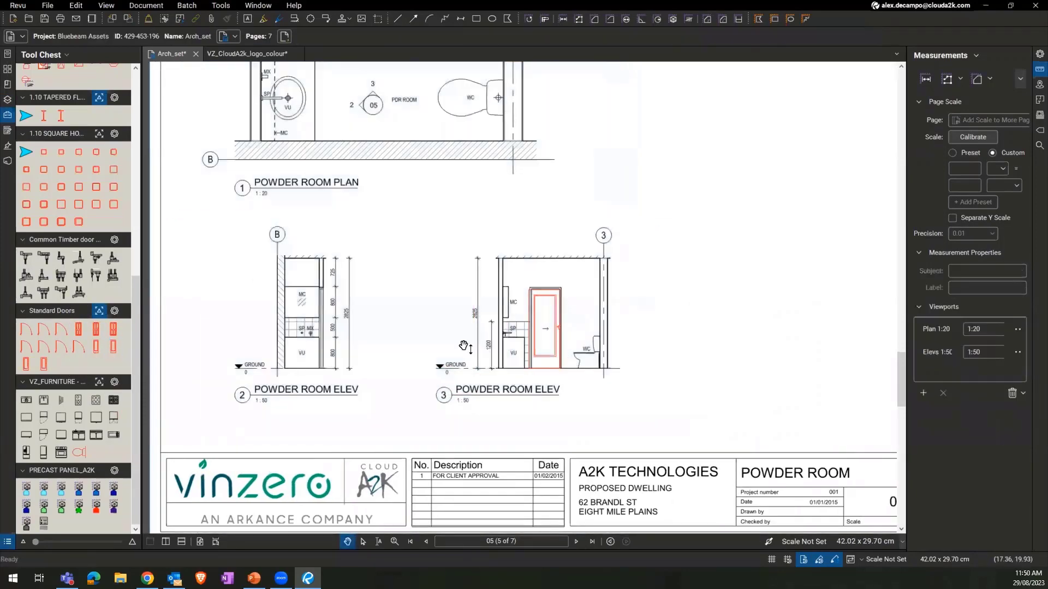
pyautogui.click(7, 100)
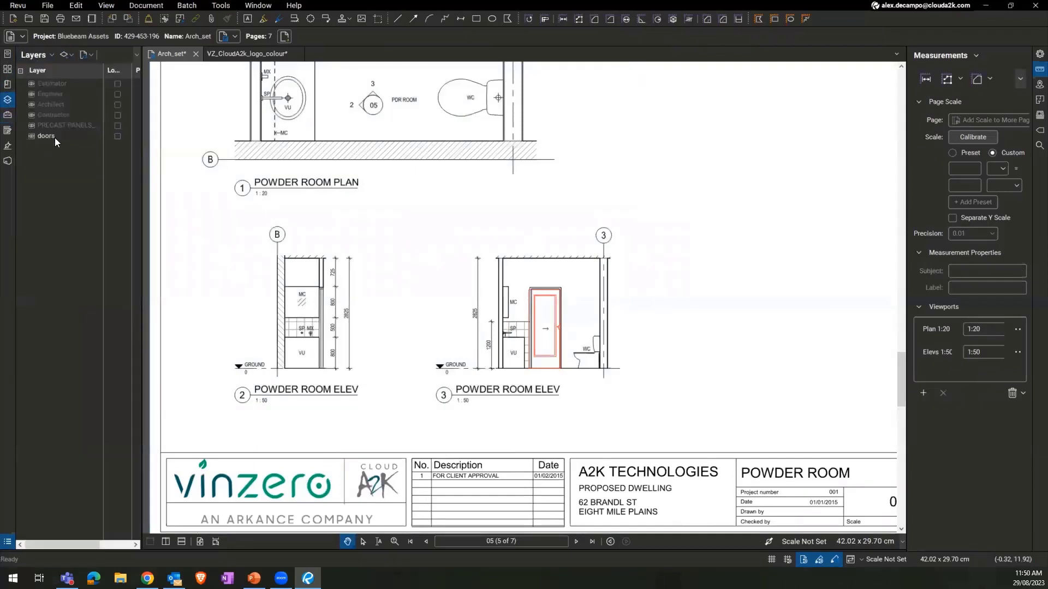
pyautogui.click(38, 137)
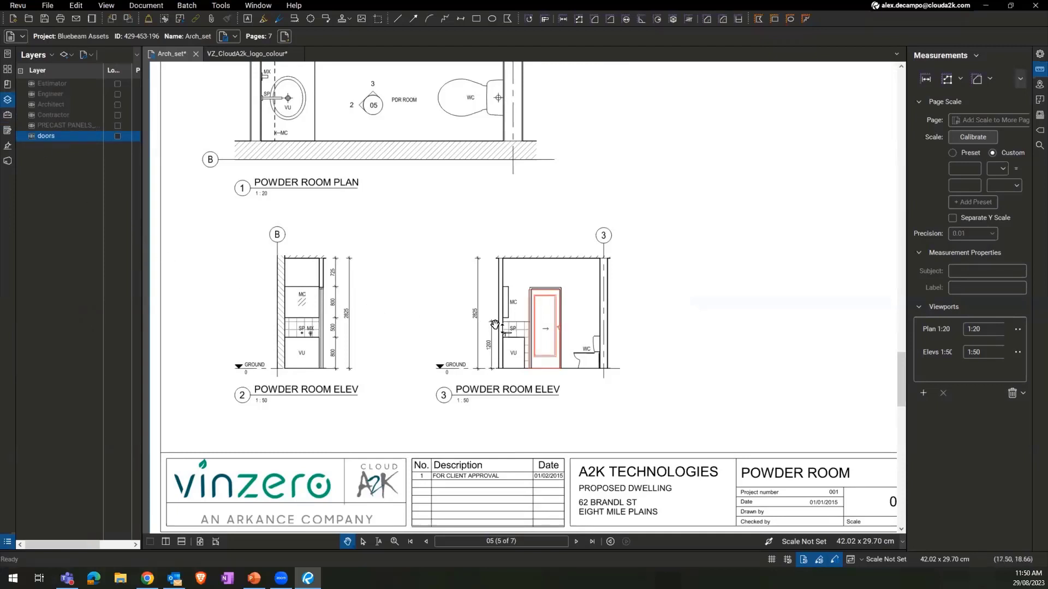
# Delete the door markup from Powder Room elevation 3.
pyautogui.click(538, 330)
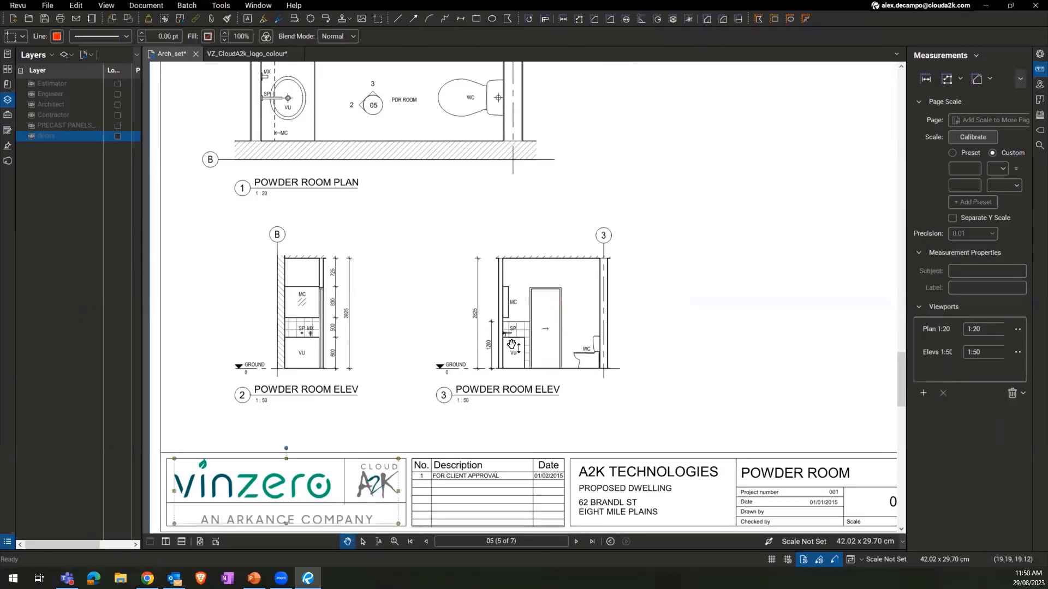
pyautogui.moveTo(432, 379); pyautogui.dragTo(429, 409)
pyautogui.scroll(-2, 358, 382)
pyautogui.scroll(-2, 394, 358)
pyautogui.moveTo(397, 334)
pyautogui.mouseDown()
pyautogui.moveTo(395, 319)
pyautogui.moveTo(398, 355)
pyautogui.mouseUp()
# Switch to the PowerPoint presentation, highlight "Aligning and flipping" on the Custom Toolchests slide, and return to the drawings.
pyautogui.click(255, 578)
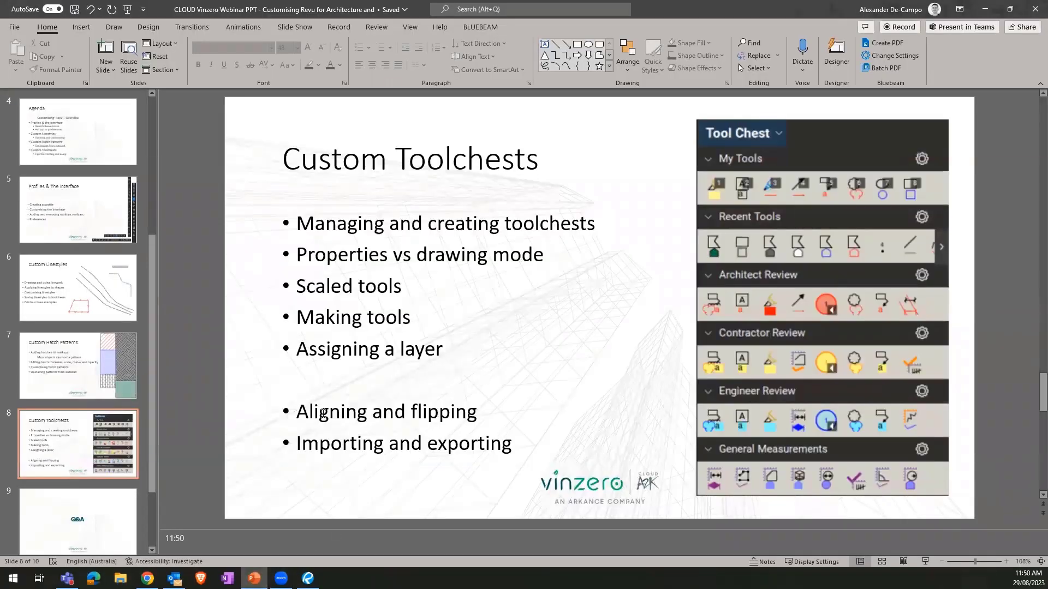
pyautogui.moveTo(339, 419); pyautogui.dragTo(484, 408)
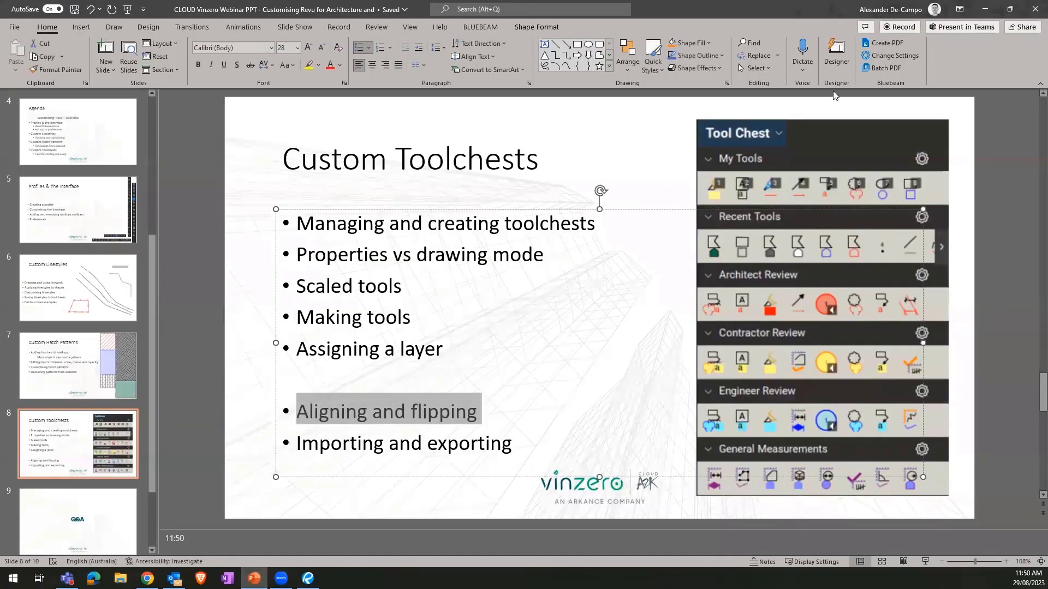
pyautogui.click(985, 8)
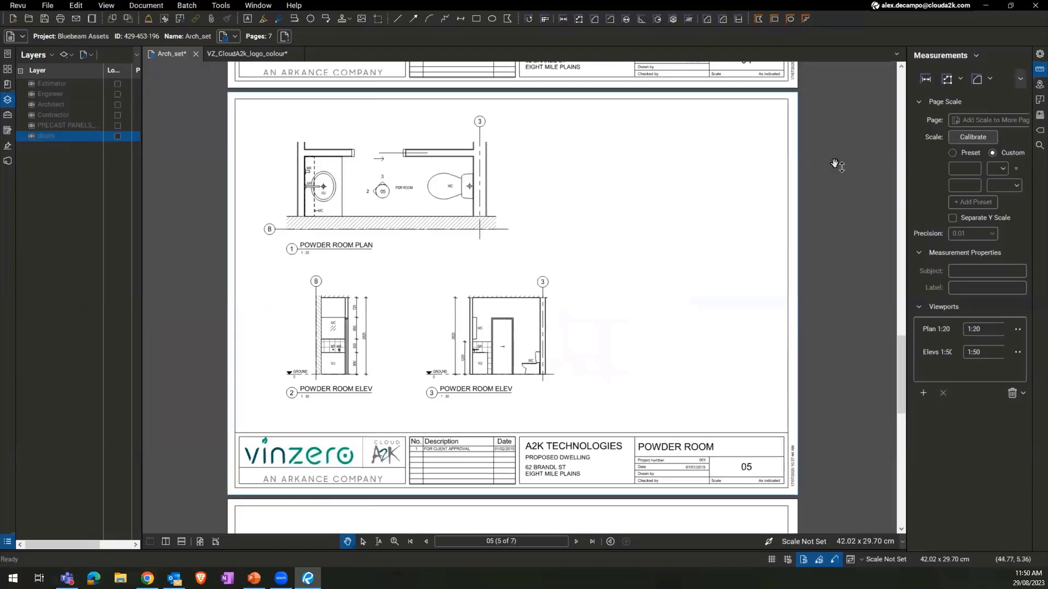
# Switch to the Revu profile and look through its Tool Chest sets and alignment tools.
pyautogui.click(19, 5)
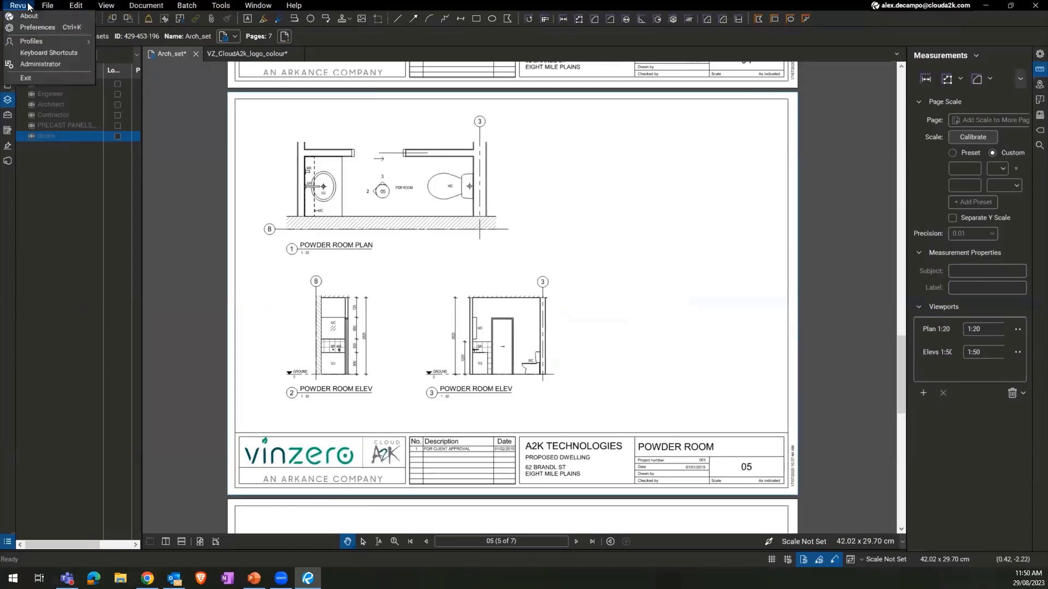
pyautogui.moveTo(60, 41)
pyautogui.click(116, 43)
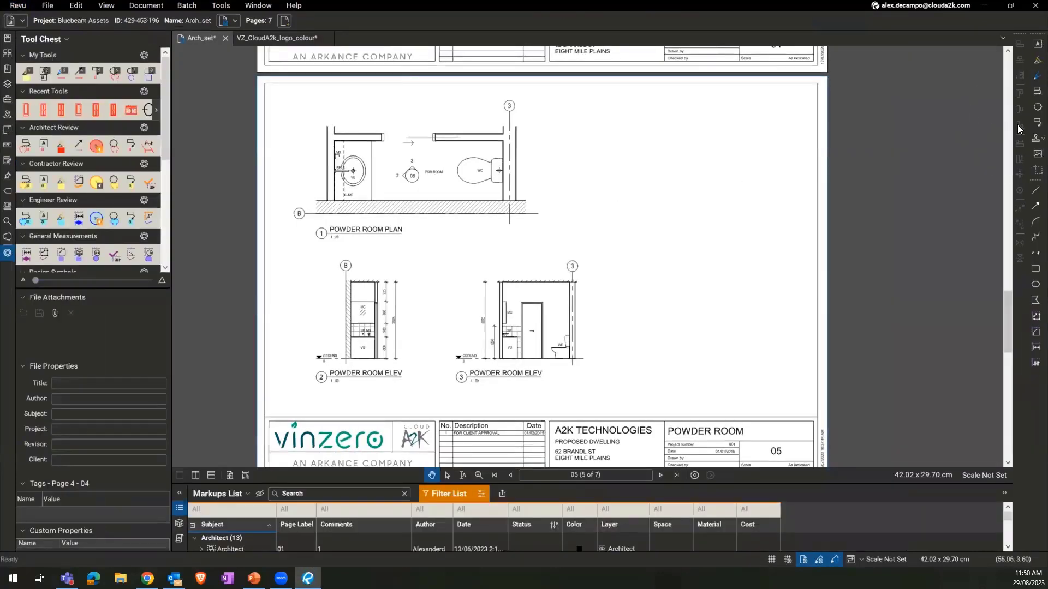
pyautogui.moveTo(609, 228); pyautogui.dragTo(650, 244)
pyautogui.scroll(-5, 75, 218)
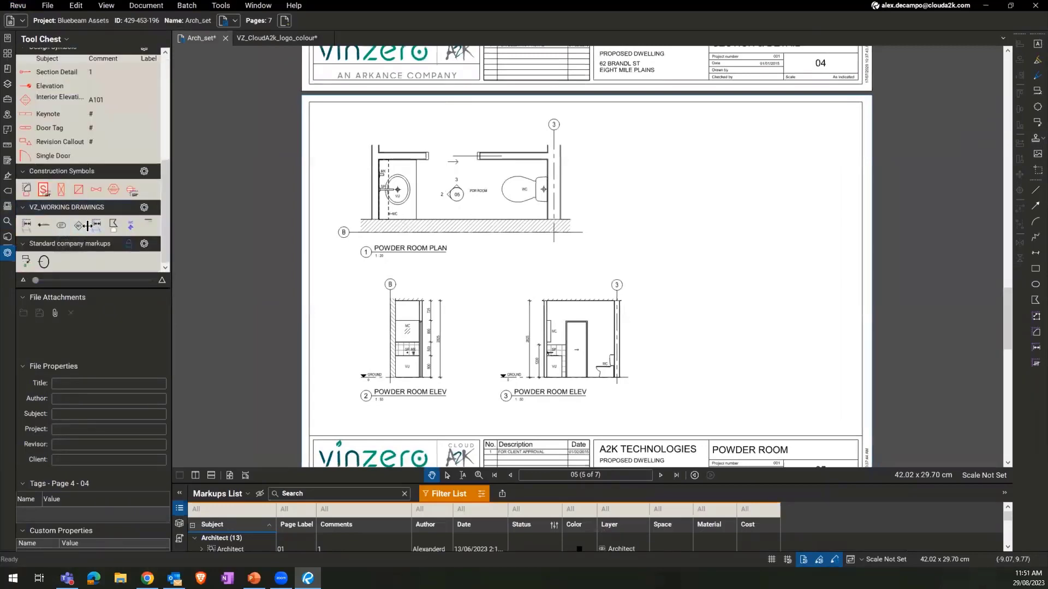
pyautogui.scroll(2, 559, 271)
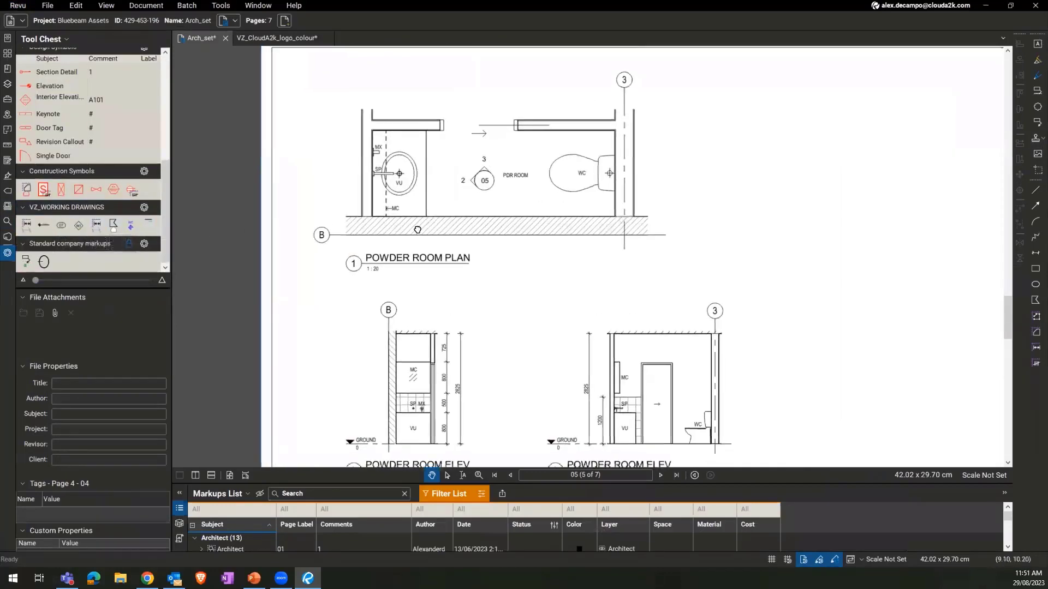
# Switch back to the Revu Advanced profile and display the Tool Chest.
pyautogui.click(19, 6)
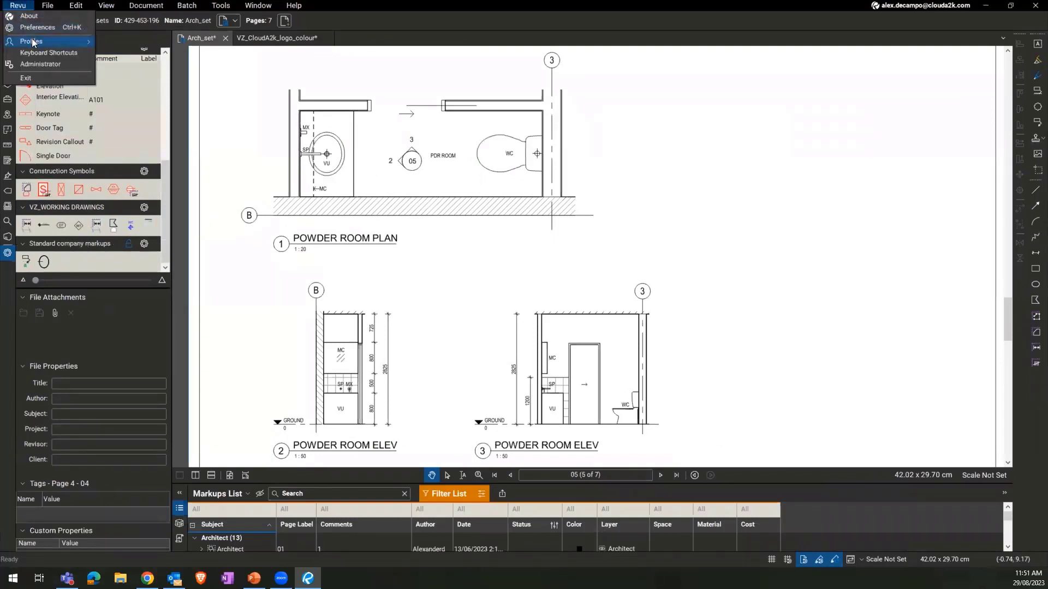
pyautogui.moveTo(33, 41)
pyautogui.click(121, 55)
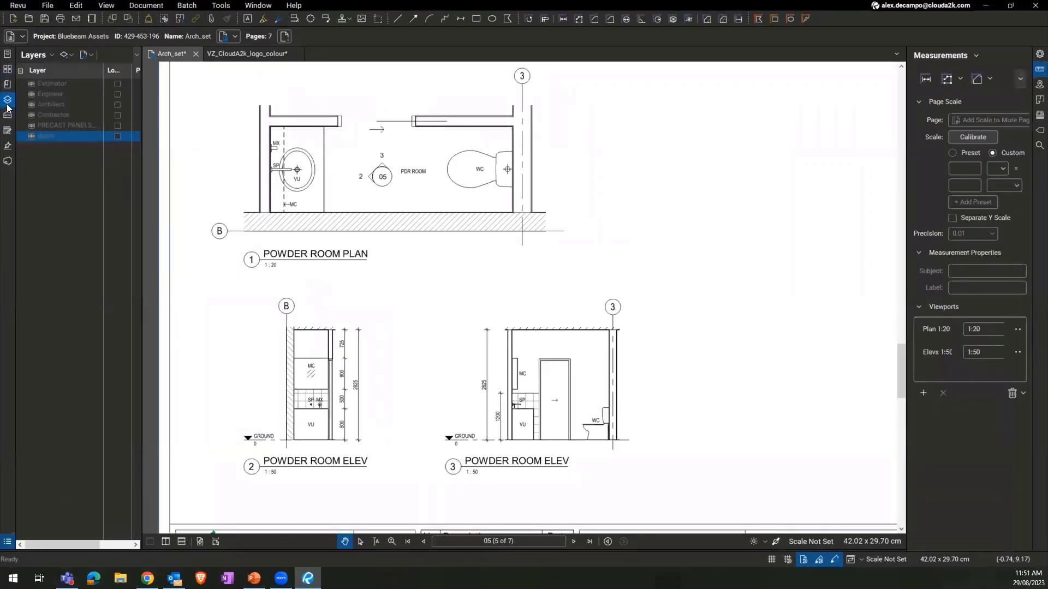
pyautogui.click(8, 114)
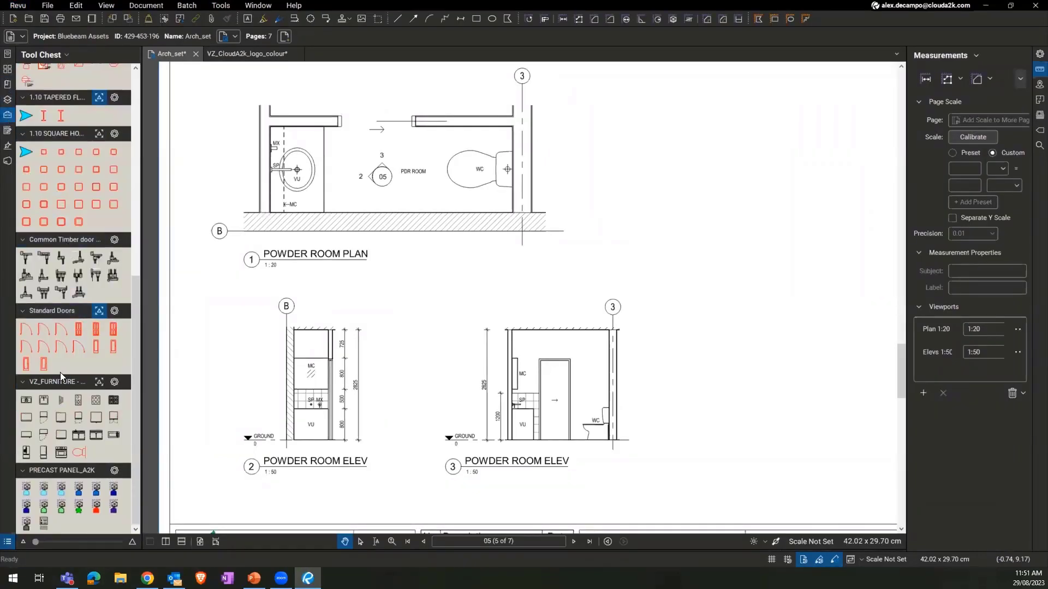
# Place the 125TFB beam from the tapered flange tool set on the sheet 04 section, beside the grid 3 wall.
pyautogui.scroll(3, 60, 372)
pyautogui.click(79, 327)
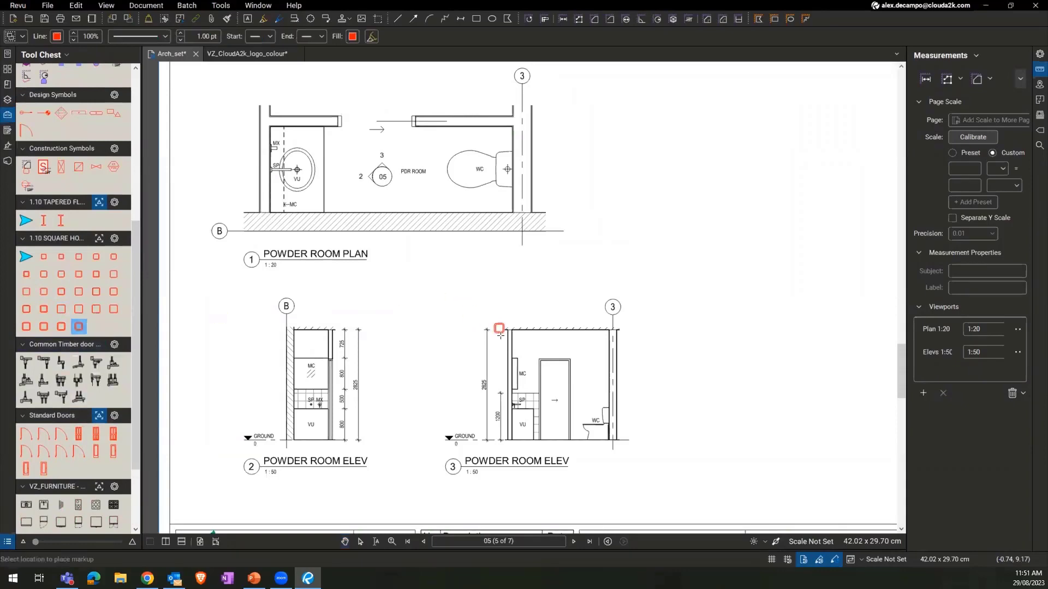
pyautogui.scroll(-3, 509, 311)
pyautogui.moveTo(427, 189); pyautogui.dragTo(465, 372)
pyautogui.moveTo(523, 154); pyautogui.dragTo(337, 221)
pyautogui.scroll(8, 510, 188)
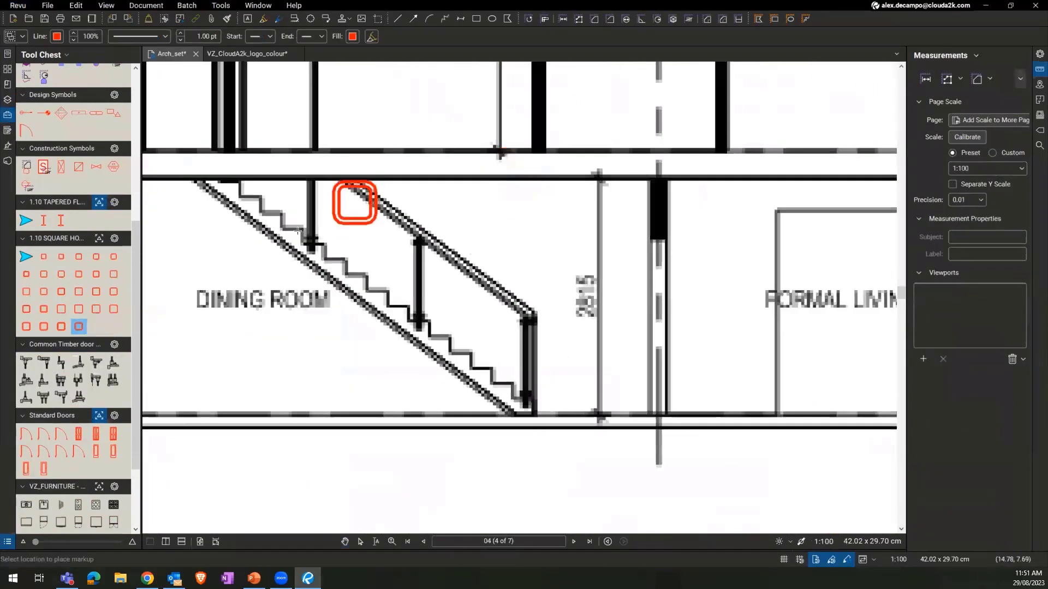
pyautogui.click(59, 221)
pyautogui.moveTo(435, 259); pyautogui.dragTo(409, 267)
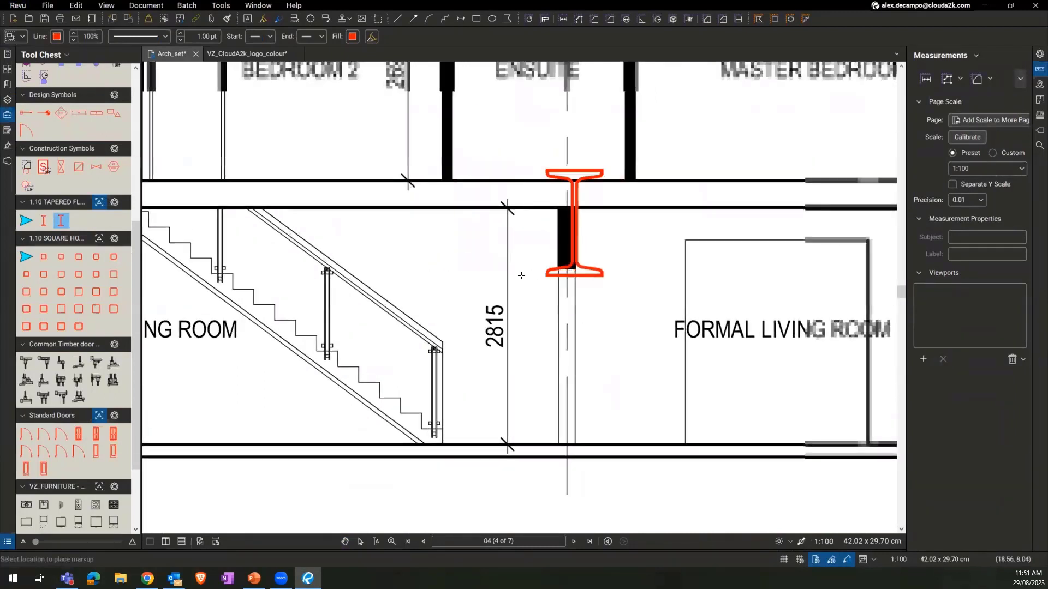
pyautogui.moveTo(537, 274); pyautogui.dragTo(427, 294)
pyautogui.click(499, 301)
pyautogui.press('Escape')
# Shrink the tapered flange beam to fit the first-floor thickness and position it beneath the ensuite and master bedroom wall.
pyautogui.click(452, 310)
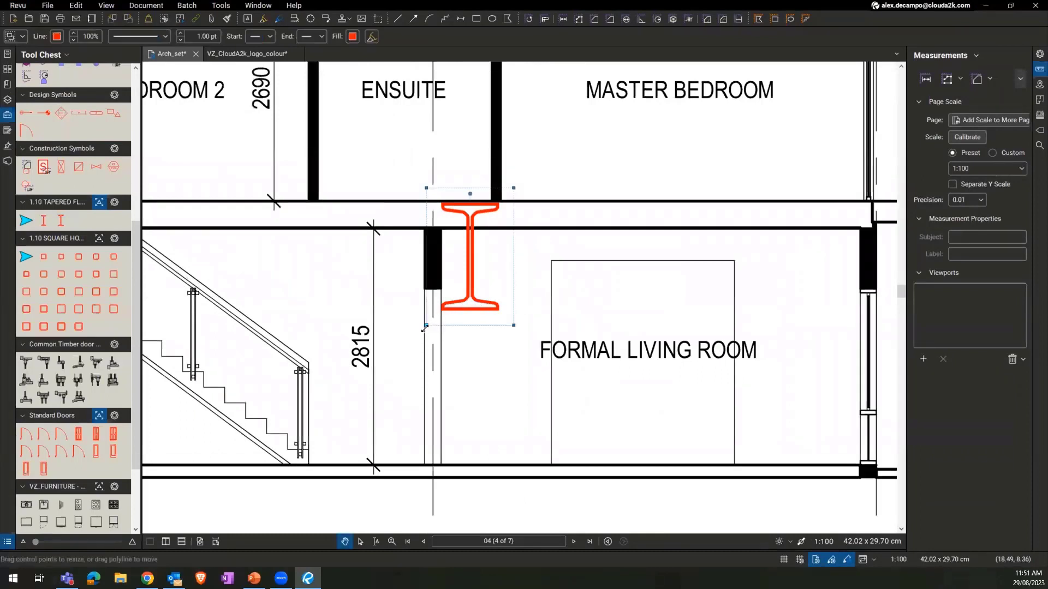
pyautogui.moveTo(493, 250); pyautogui.dragTo(487, 237)
pyautogui.scroll(7, 488, 236)
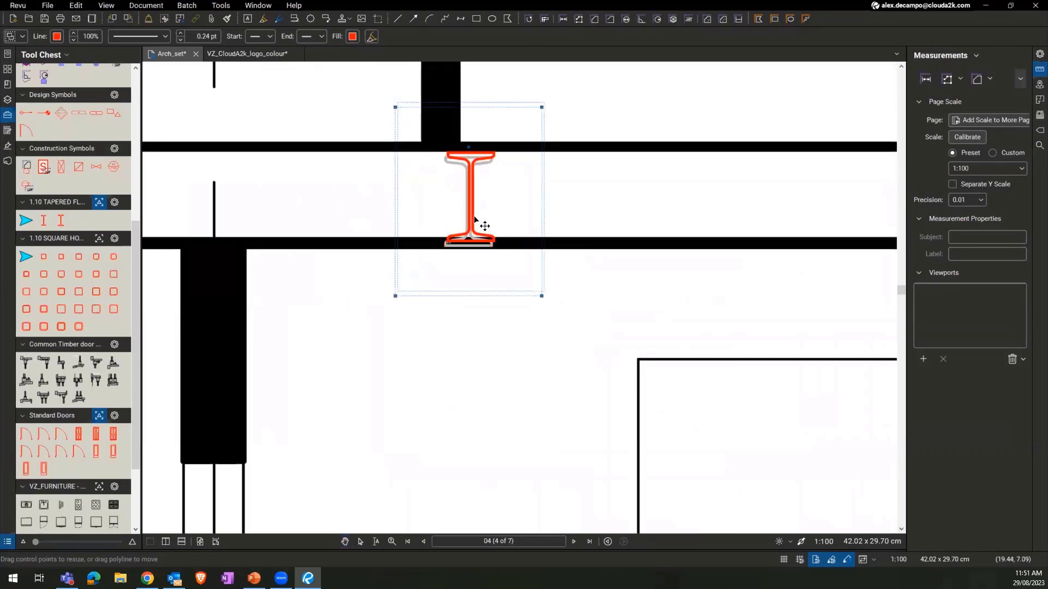
pyautogui.scroll(-5, 390, 263)
pyautogui.moveTo(462, 262); pyautogui.dragTo(429, 254)
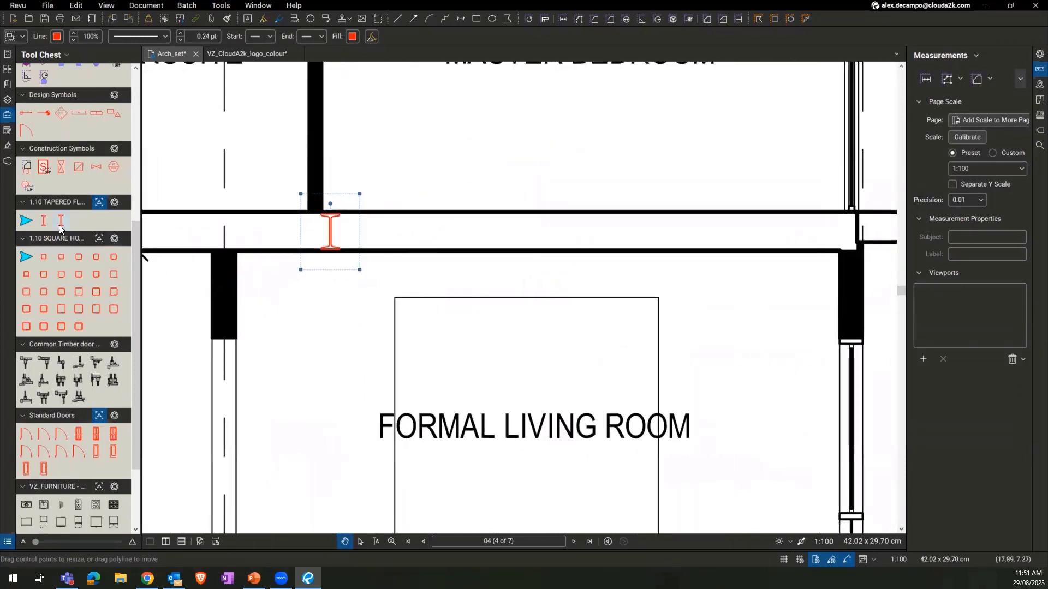
# Paste seven copies of the beam along the first floor towards grid 4 and move the original above the grid 3 wall.
pyautogui.hotkey('ctrl', 'v')
pyautogui.hotkey('ctrl', 'v')
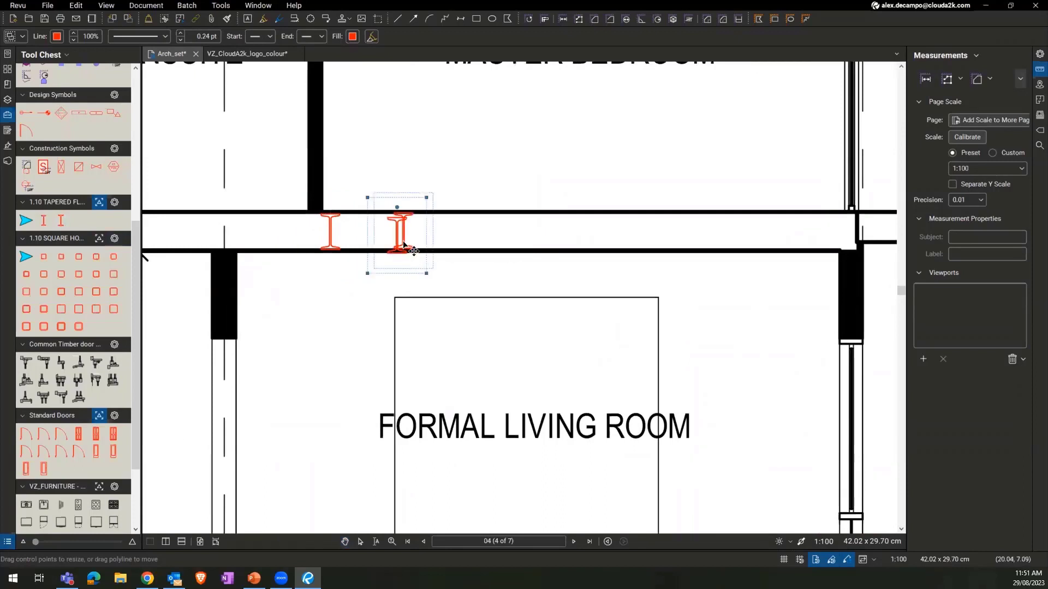
pyautogui.hotkey('ctrl', 'v')
pyautogui.hotkey('ctrl', 'v')
pyautogui.hotkey('ctrl', 'v')
pyautogui.hotkey('ctrl', 'v')
pyautogui.hotkey('ctrl', 'v')
pyautogui.scroll(-2, 754, 278)
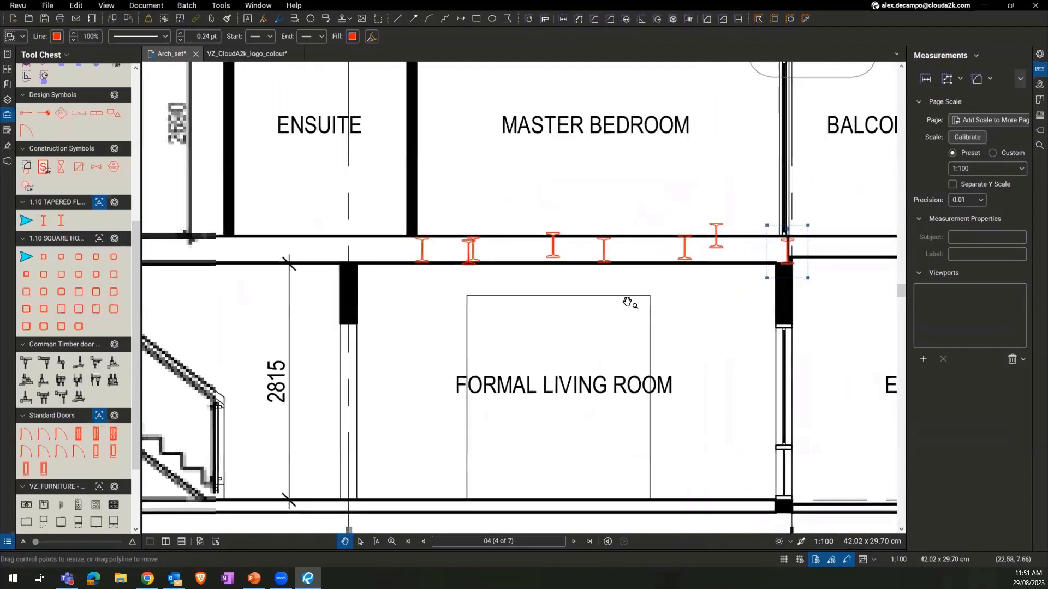
pyautogui.moveTo(421, 254); pyautogui.dragTo(346, 253)
# Select all eight beams in the floor and switch to the Revu profile.
pyautogui.moveTo(830, 195); pyautogui.dragTo(235, 349)
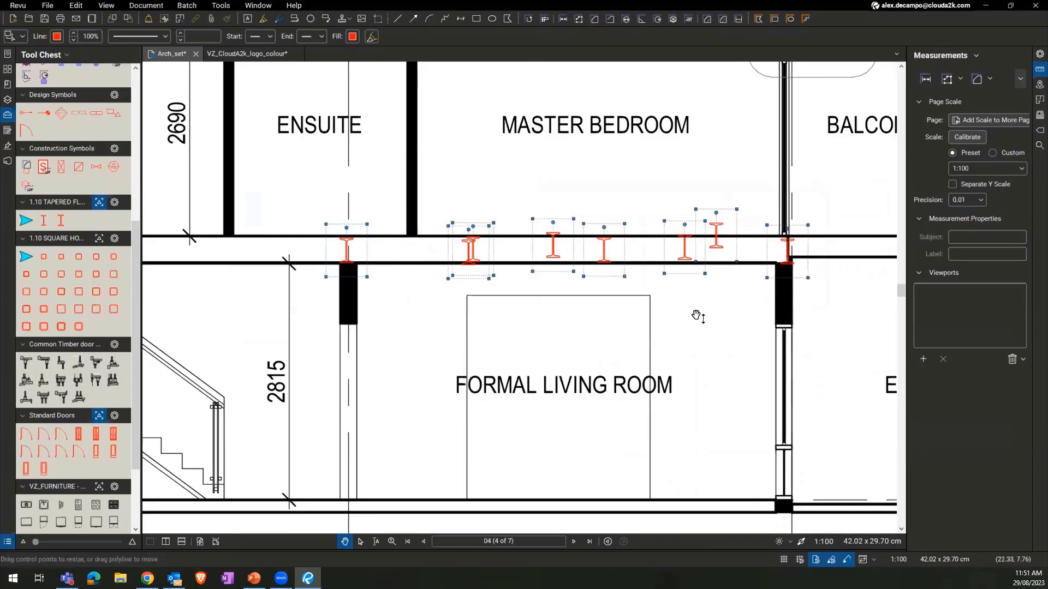
pyautogui.moveTo(283, 170); pyautogui.dragTo(830, 333)
pyautogui.click(18, 5)
pyautogui.moveTo(37, 46)
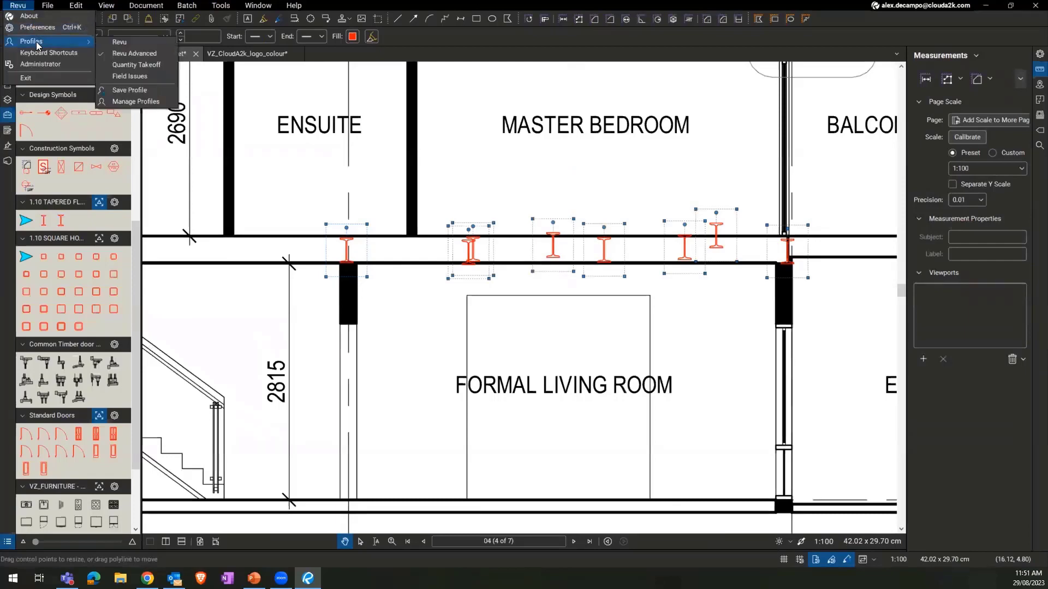
pyautogui.click(118, 42)
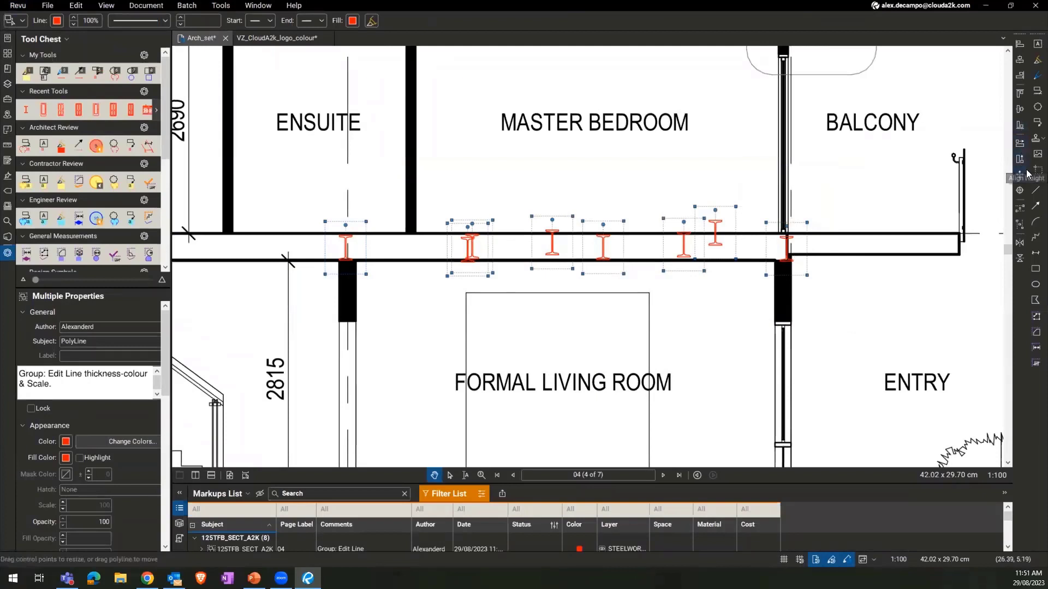
# Align the eight beams by their middles and distribute them evenly in the horizontal direction between grids 3 and 4.
pyautogui.click(1021, 94)
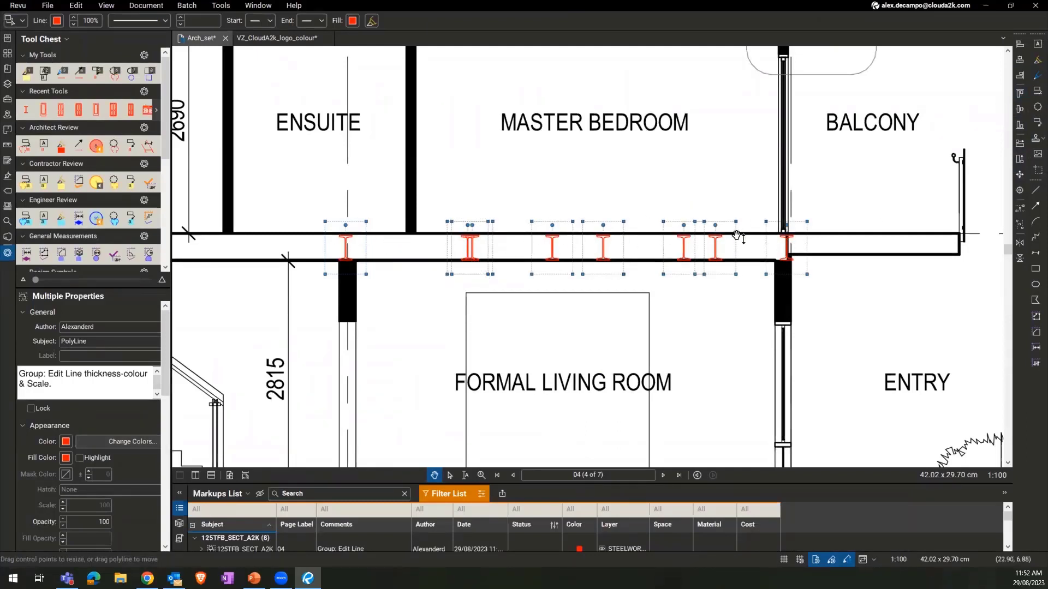
pyautogui.hotkey('ctrl', 'z')
pyautogui.moveTo(271, 173); pyautogui.dragTo(873, 359)
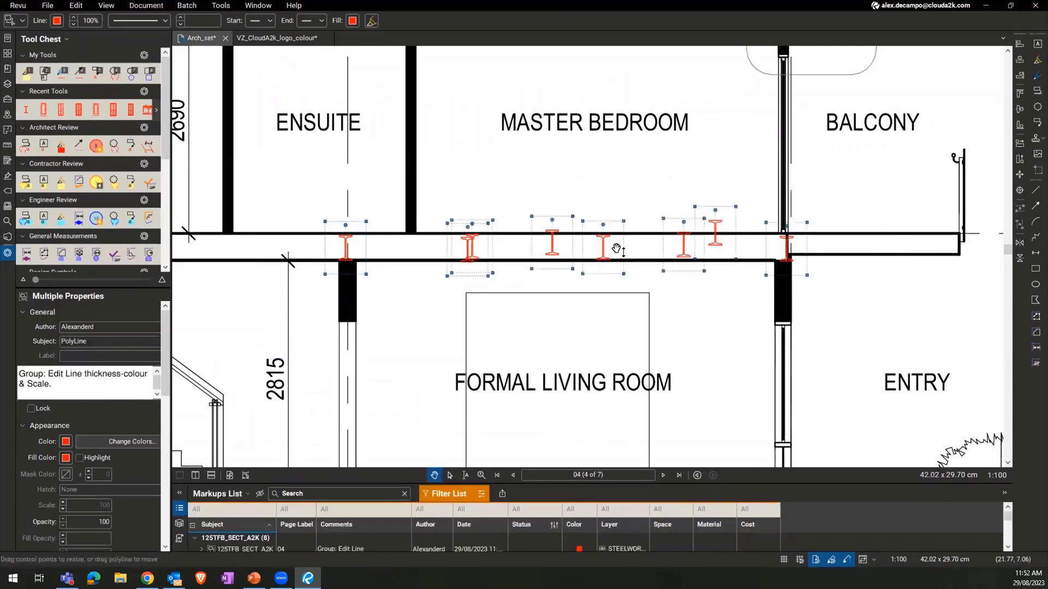
pyautogui.click(1020, 110)
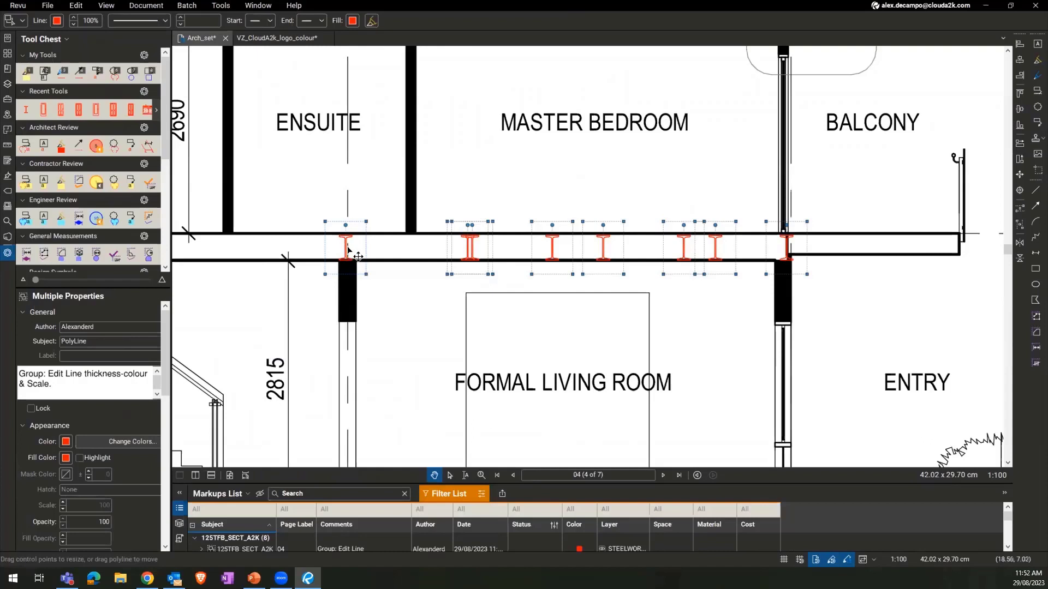
pyautogui.click(1021, 210)
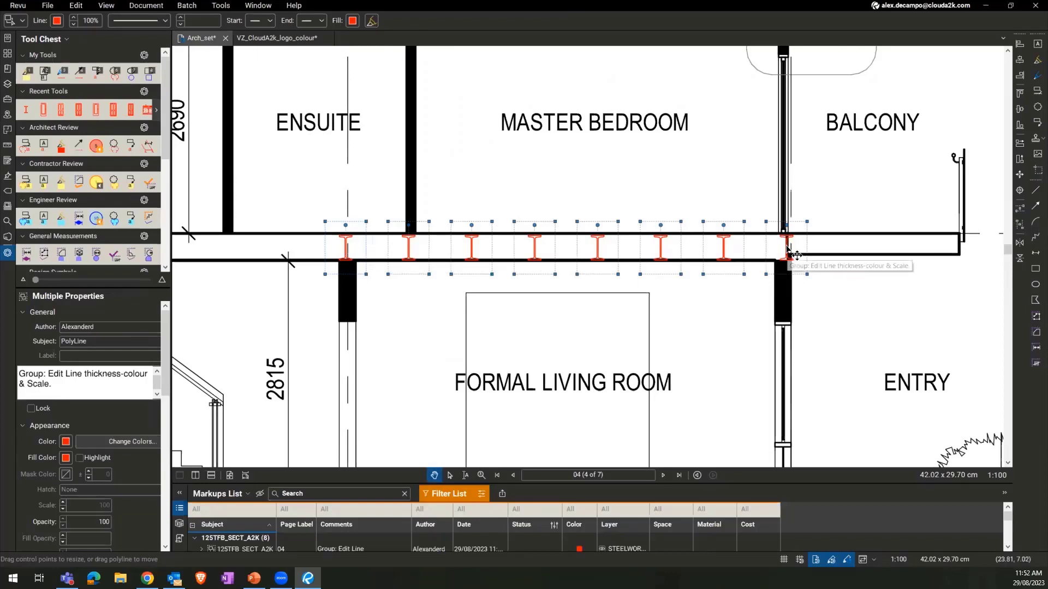
# Move the beam at grid 3 to the grid 1 wall and redistribute all eight beams horizontally across the section.
pyautogui.scroll(-4, 670, 293)
pyautogui.moveTo(686, 289); pyautogui.dragTo(764, 271)
pyautogui.moveTo(581, 276); pyautogui.dragTo(657, 276)
pyautogui.scroll(-1, 673, 280)
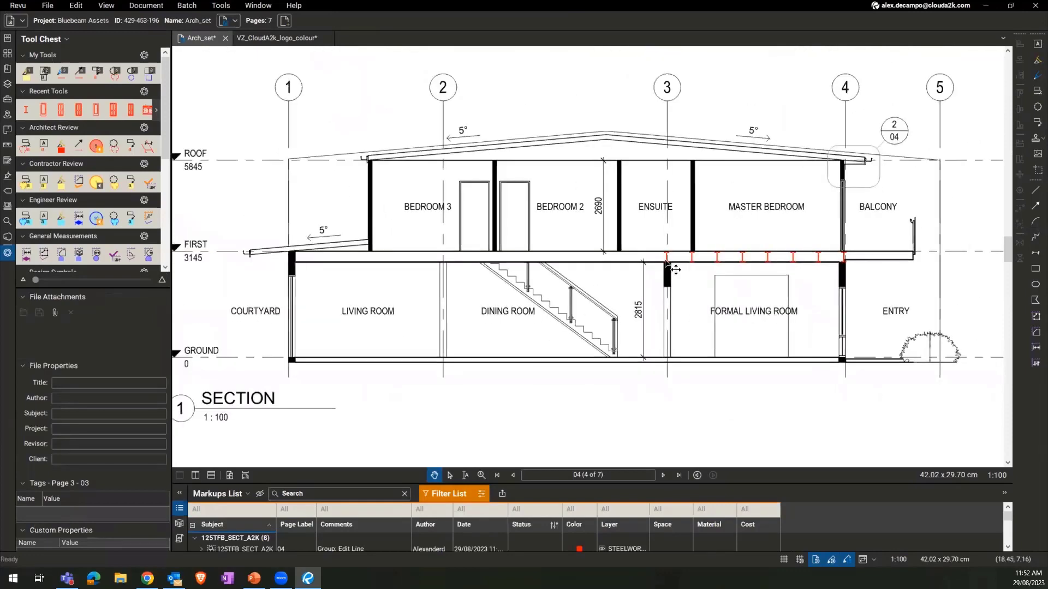
pyautogui.click(676, 268)
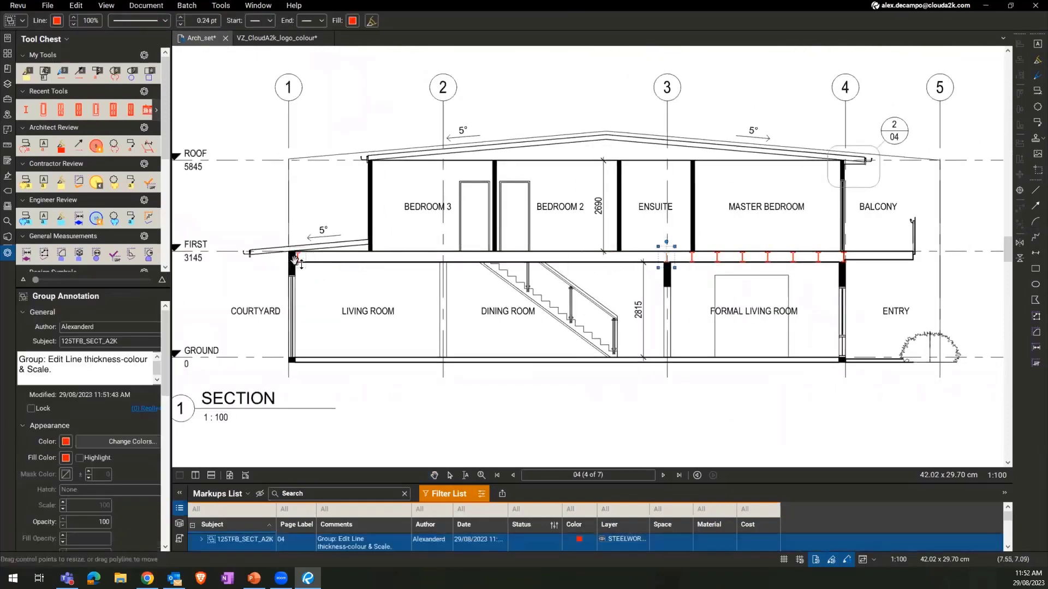
pyautogui.moveTo(306, 269); pyautogui.dragTo(306, 269)
pyautogui.moveTo(263, 183); pyautogui.dragTo(872, 343)
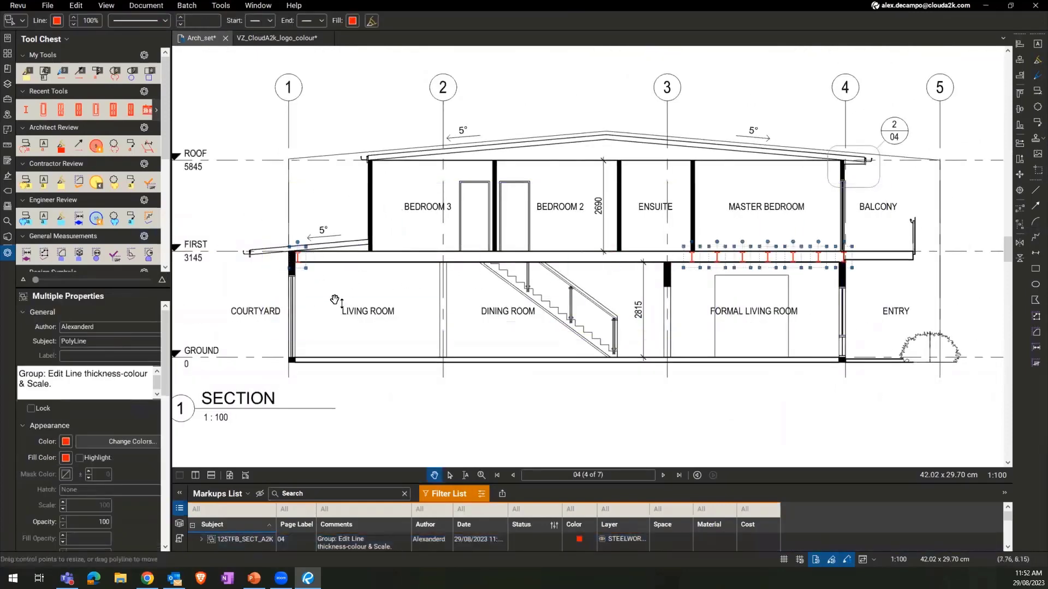
pyautogui.click(1020, 209)
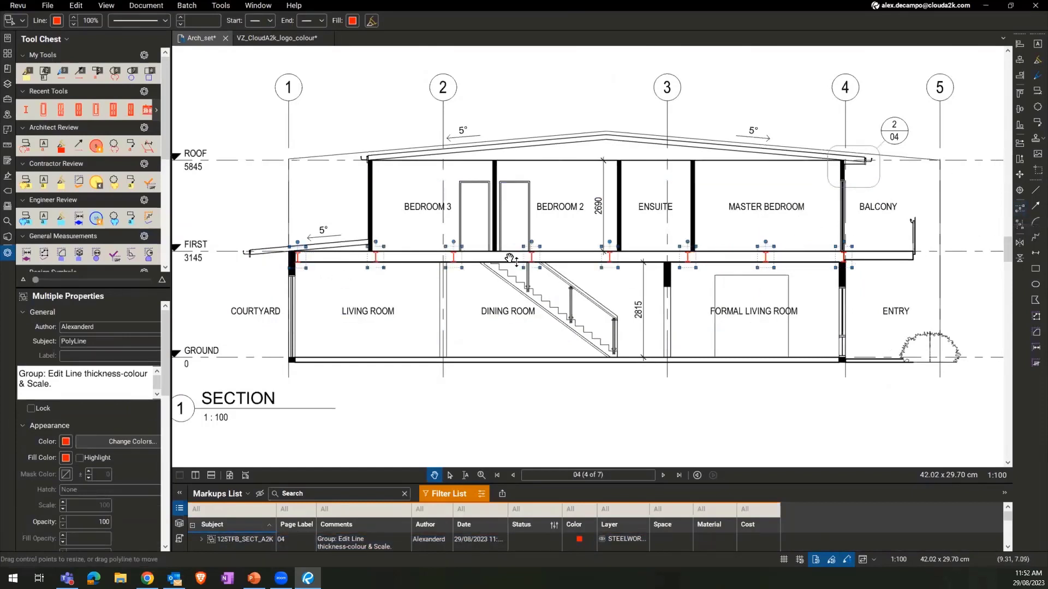
pyautogui.click(779, 325)
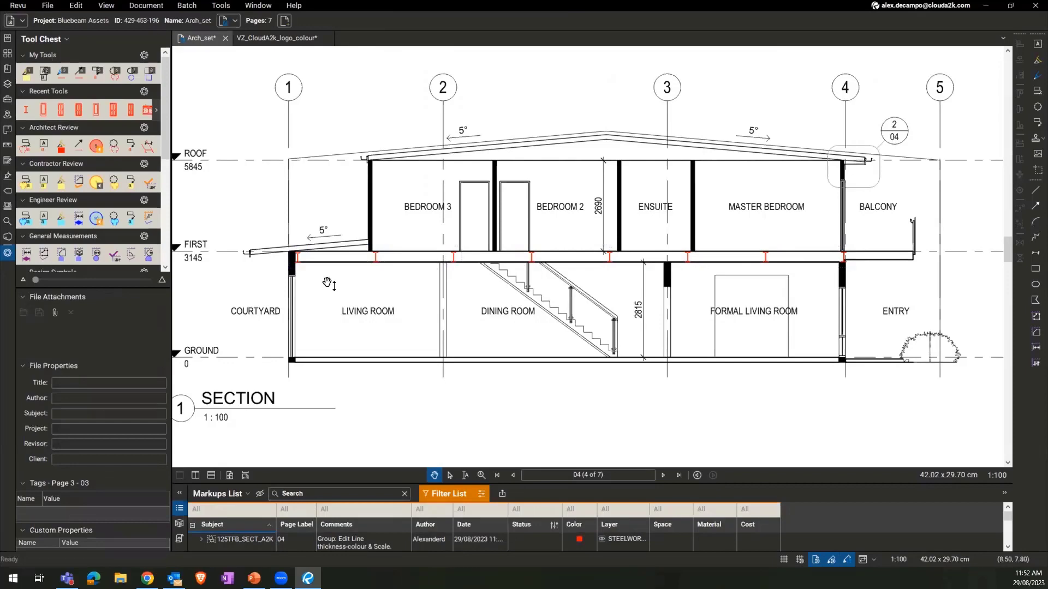
# Draw a narrow upright ellipse beside the grid 4 wall, below the balcony in the entry area.
pyautogui.scroll(2, 435, 283)
pyautogui.moveTo(429, 271)
pyautogui.mouseDown()
pyautogui.moveTo(378, 215)
pyautogui.moveTo(381, 203)
pyautogui.mouseUp()
pyautogui.scroll(4, 404, 277)
pyautogui.scroll(-3, 409, 277)
pyautogui.moveTo(495, 302); pyautogui.dragTo(459, 279)
pyautogui.scroll(4, 457, 279)
pyautogui.scroll(-3, 517, 265)
pyautogui.moveTo(556, 271); pyautogui.dragTo(520, 264)
pyautogui.moveTo(604, 243)
pyautogui.mouseDown()
pyautogui.moveTo(477, 268)
pyautogui.moveTo(417, 258)
pyautogui.mouseUp()
pyautogui.click(1035, 285)
pyautogui.moveTo(719, 280); pyautogui.dragTo(741, 322)
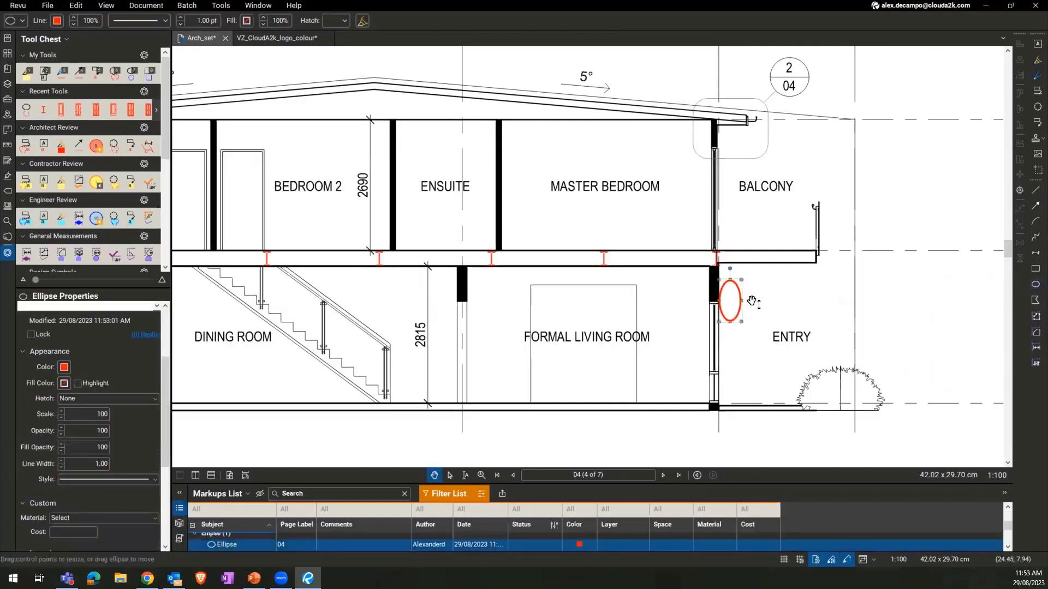
# Delete the ellipse and draw a narrow triangular polygon as a bracket against the grid 4 wall below the balcony.
pyautogui.press('Delete')
pyautogui.click(1035, 300)
pyautogui.click(747, 277)
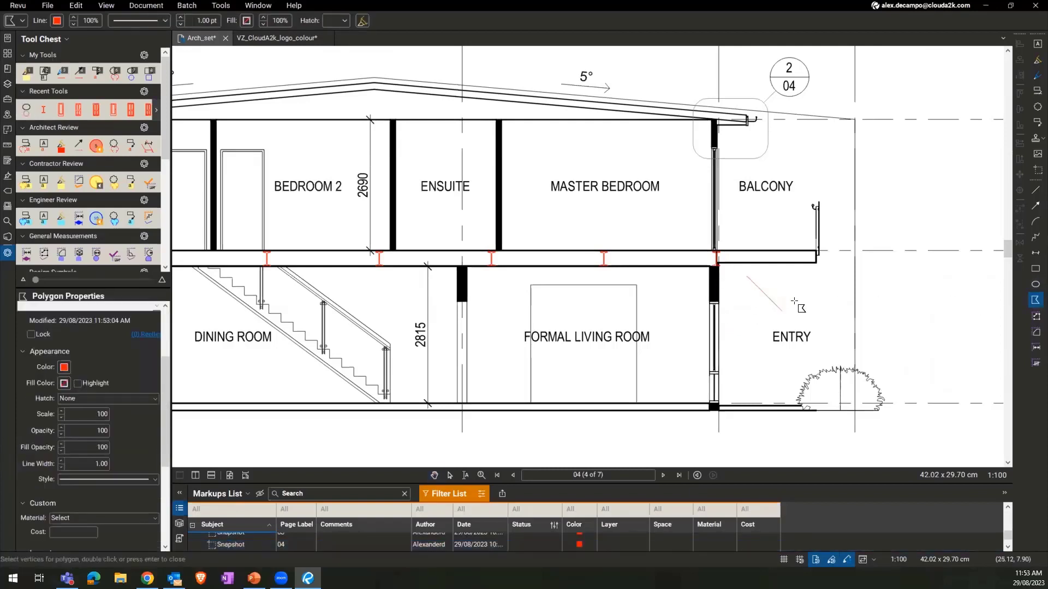
pyautogui.click(803, 276)
pyautogui.click(747, 291)
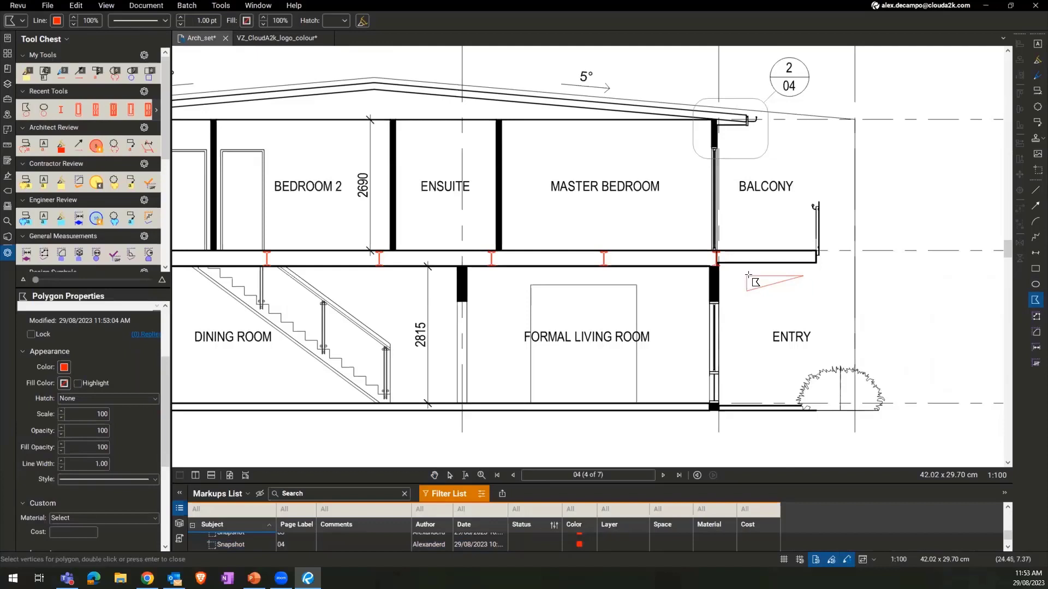
pyautogui.click(747, 276)
pyautogui.click(752, 281)
pyautogui.moveTo(758, 276); pyautogui.dragTo(732, 286)
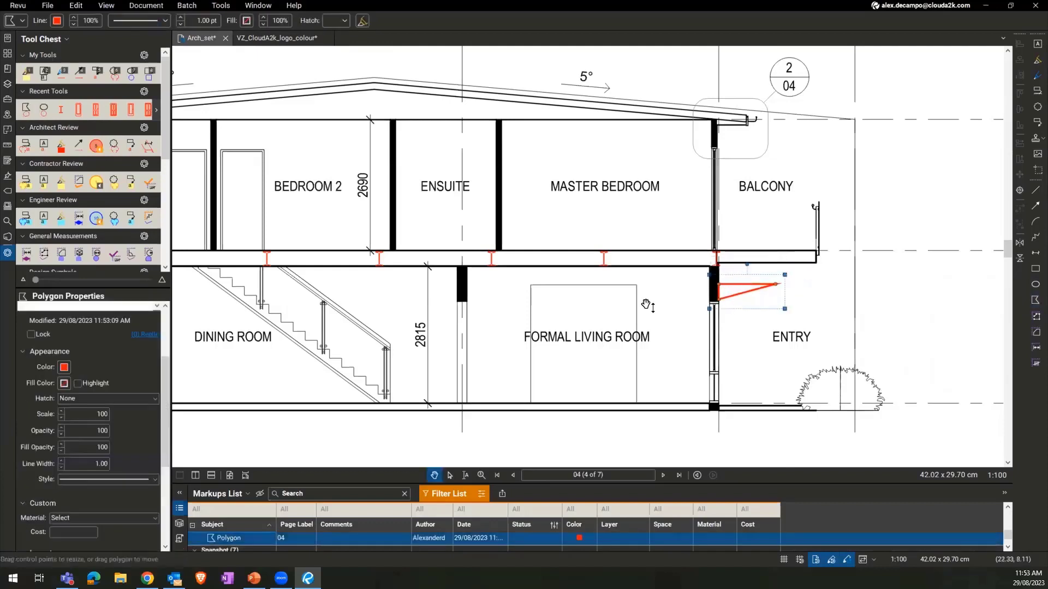
# Flip the triangular bracket horizontally and vertically, restore its original orientation, and move it up against the underside of the balcony.
pyautogui.click(1018, 246)
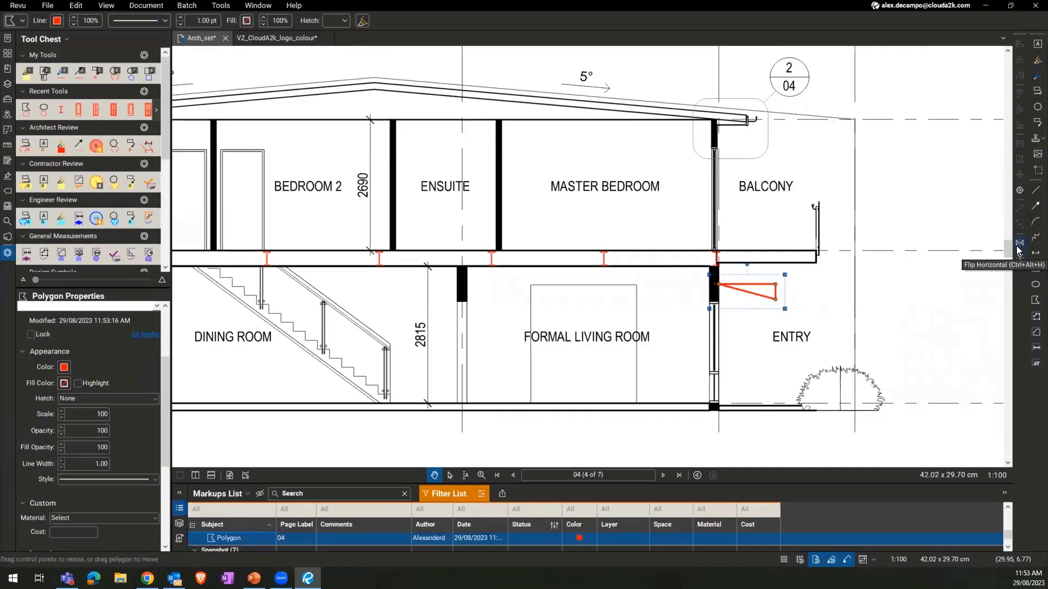
pyautogui.click(1021, 259)
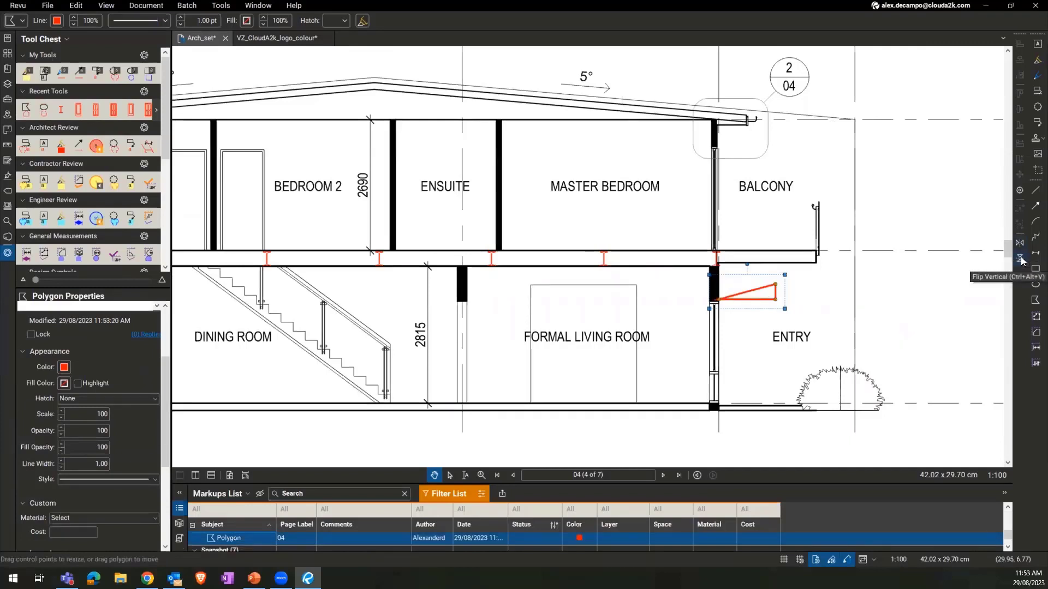
pyautogui.click(1021, 260)
pyautogui.click(1020, 243)
pyautogui.moveTo(735, 284); pyautogui.dragTo(733, 271)
# Copy the triangular bracket to the courtyard side of the grid 1 wall and flip the copy horizontally and vertically.
pyautogui.hotkey('ctrl', 'c')
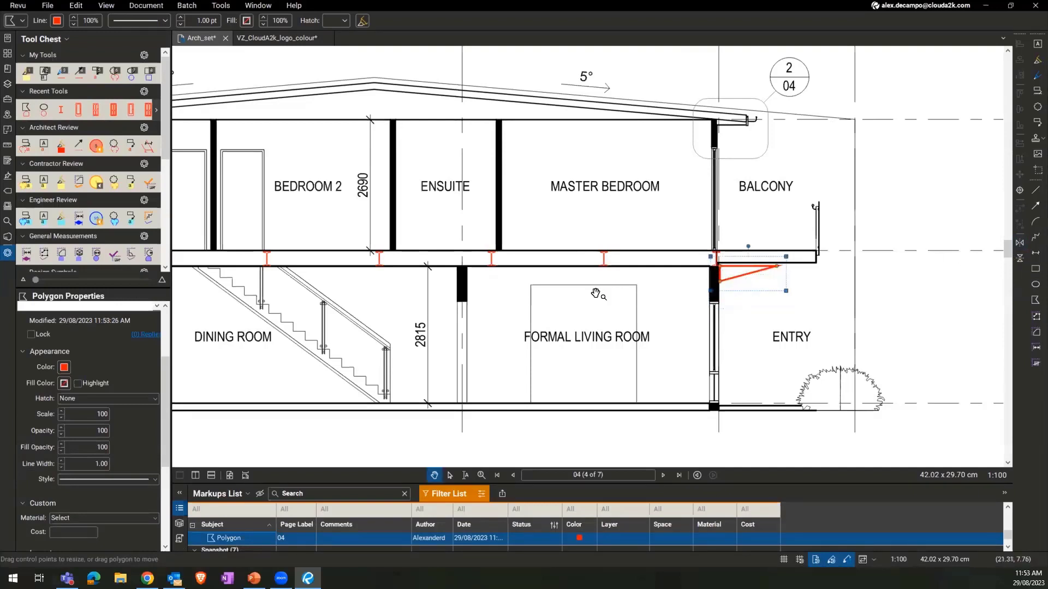
pyautogui.moveTo(595, 293); pyautogui.dragTo(780, 292)
pyautogui.hotkey('ctrl', 'v')
pyautogui.moveTo(265, 299); pyautogui.dragTo(380, 298)
pyautogui.moveTo(460, 298); pyautogui.dragTo(252, 280)
pyautogui.moveTo(385, 302); pyautogui.dragTo(517, 307)
pyautogui.moveTo(376, 282); pyautogui.dragTo(433, 283)
pyautogui.click(1020, 243)
pyautogui.click(1019, 259)
pyautogui.moveTo(431, 287); pyautogui.dragTo(320, 270)
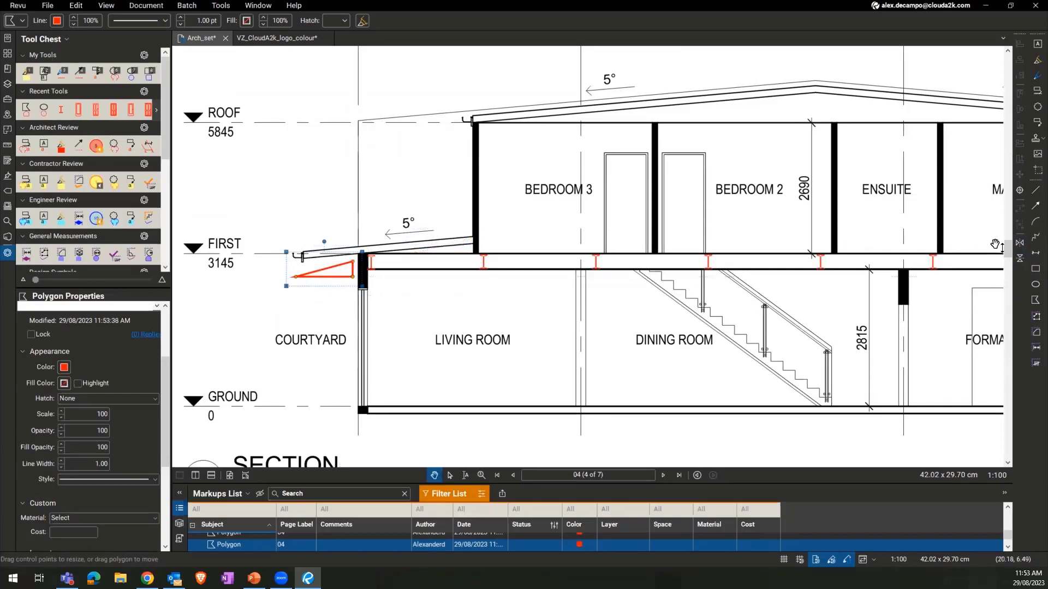
# Flip the courtyard bracket copy horizontally again and delete it from the section.
pyautogui.click(1019, 243)
pyautogui.click(329, 287)
pyautogui.click(331, 278)
pyautogui.press('Delete')
pyautogui.scroll(-3, 615, 360)
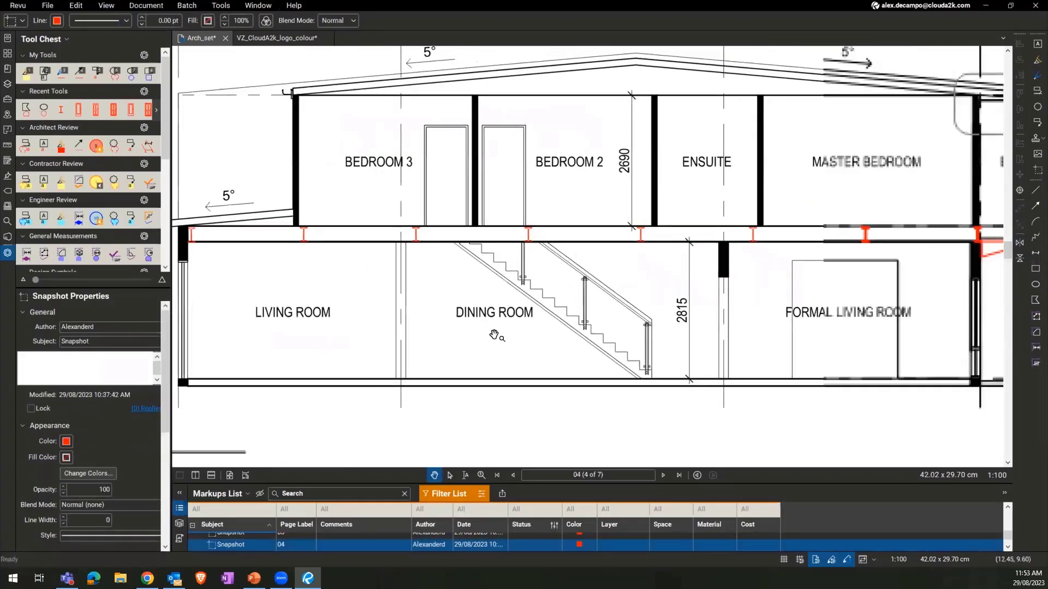
# Switch to the PowerPoint presentation and show the Q&A slide.
pyautogui.hotkey('alt', 'Tab')
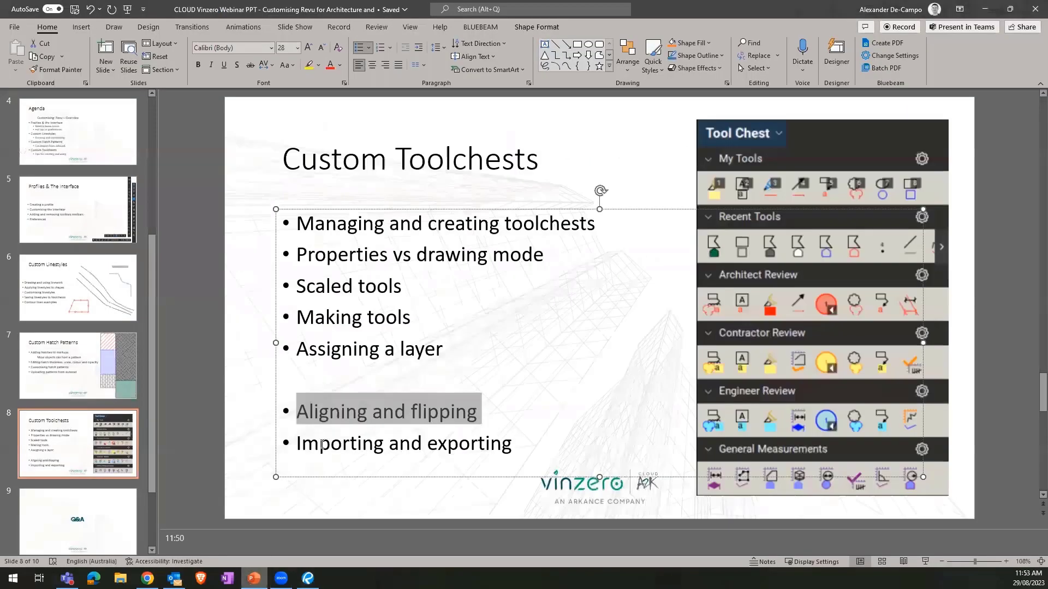
pyautogui.click(242, 351)
pyautogui.click(82, 509)
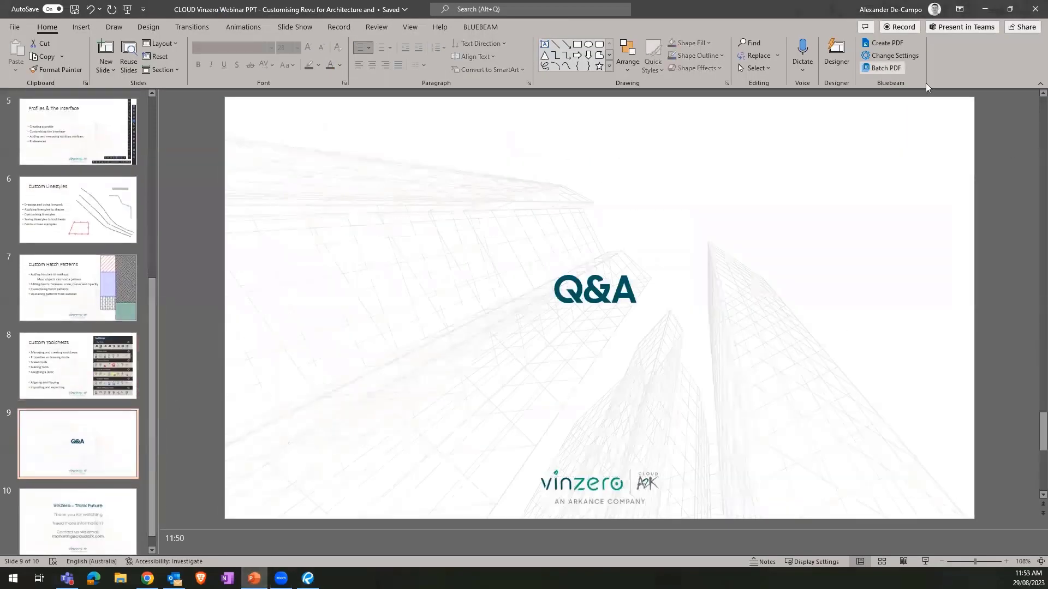
pyautogui.click(806, 38)
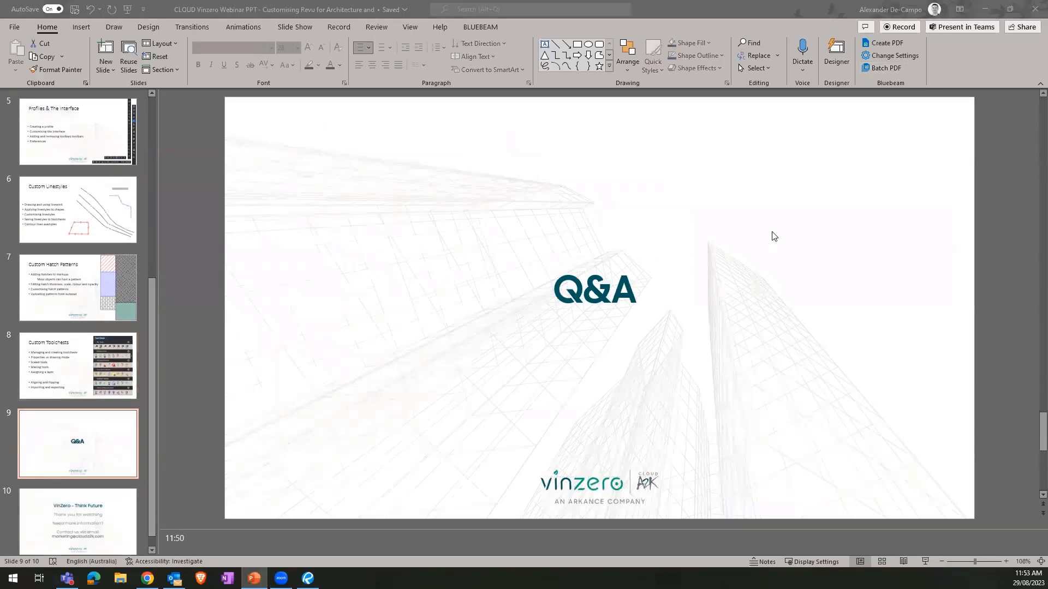
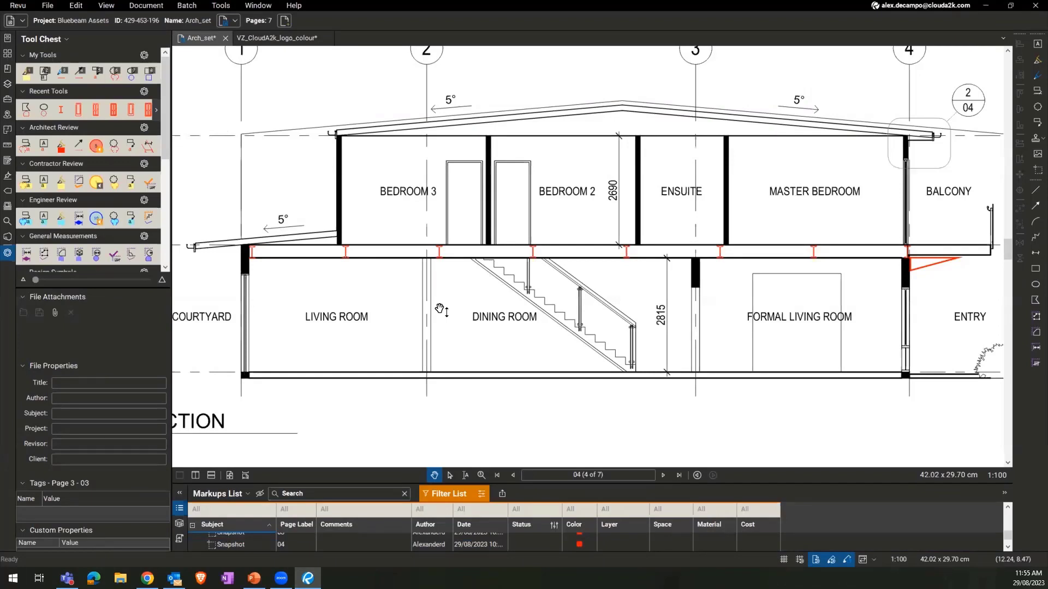
pyautogui.moveTo(223, 225)
pyautogui.mouseDown()
pyautogui.moveTo(869, 337)
pyautogui.moveTo(958, 336)
pyautogui.moveTo(923, 333)
pyautogui.mouseUp()
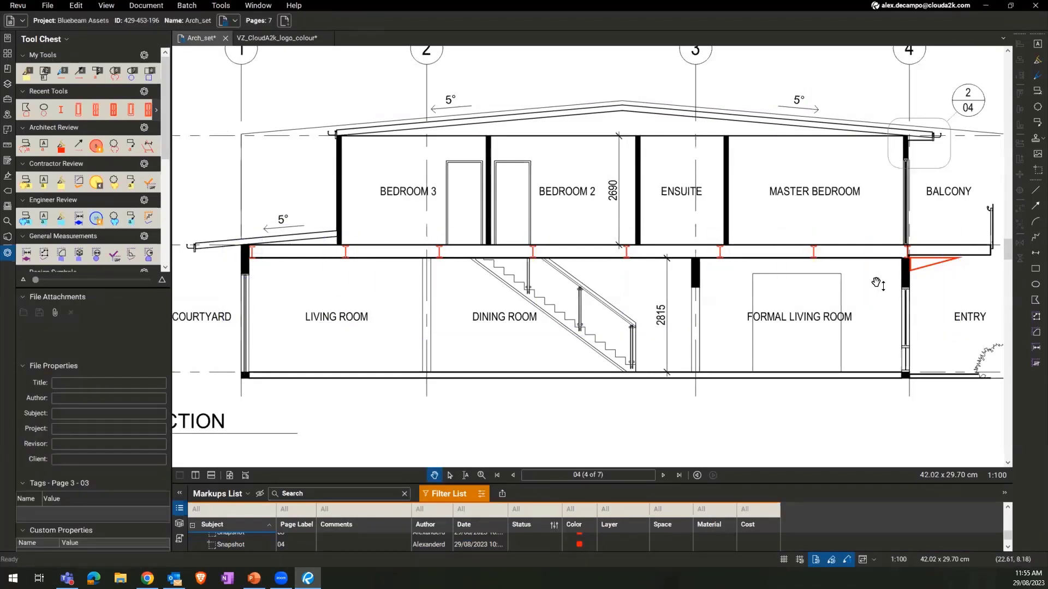
pyautogui.keyDown('shift'); pyautogui.click(814, 254); pyautogui.keyUp('shift')
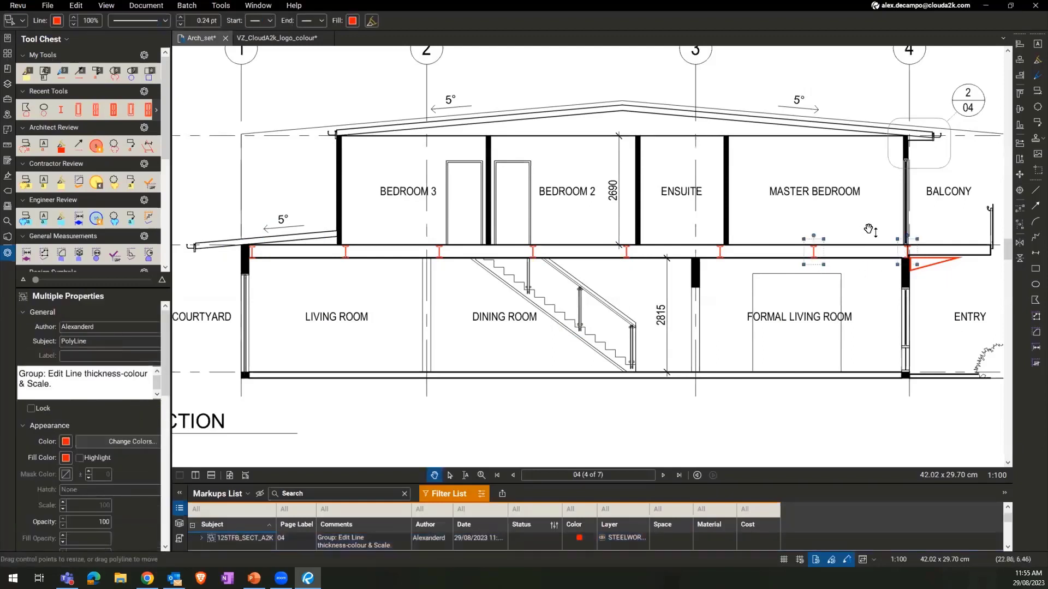
pyautogui.click(762, 294)
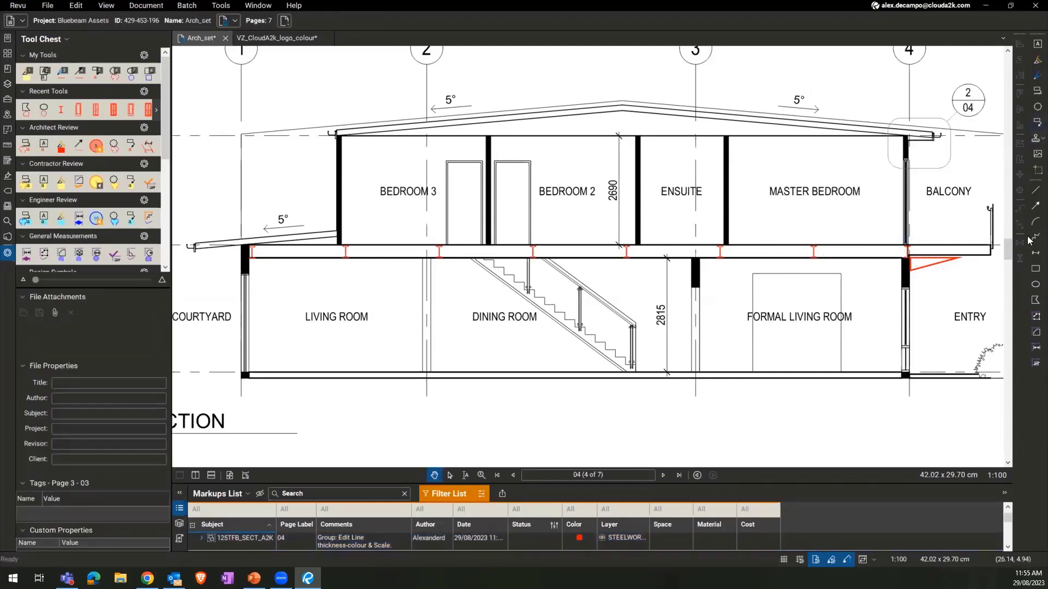
# Add a horizontal length measurement from the grid 3 wall to the grid 4 wall and place it across the formal living room.
pyautogui.scroll(5, 895, 272)
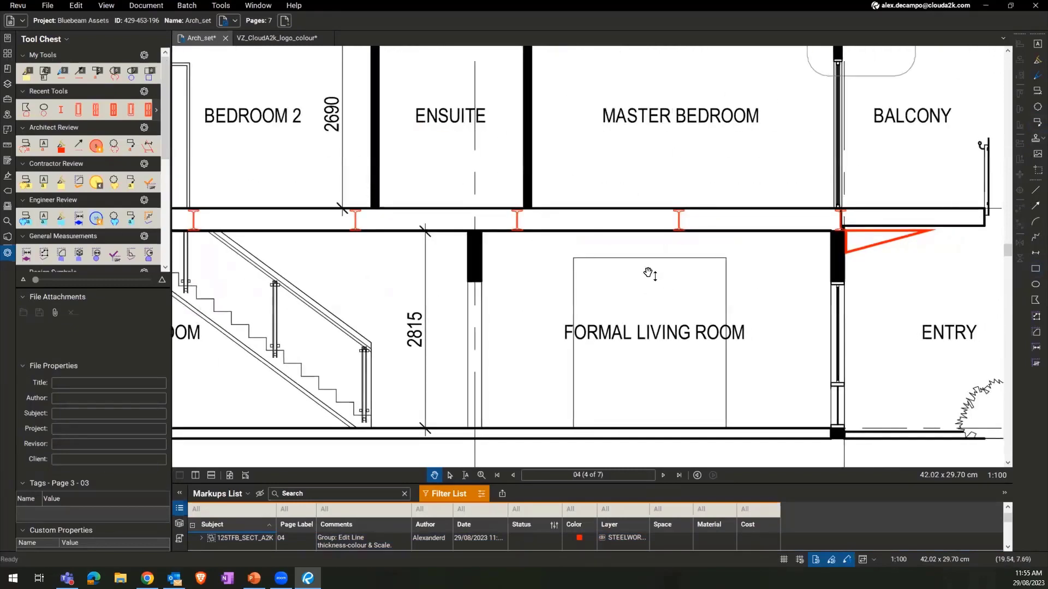
pyautogui.click(221, 5)
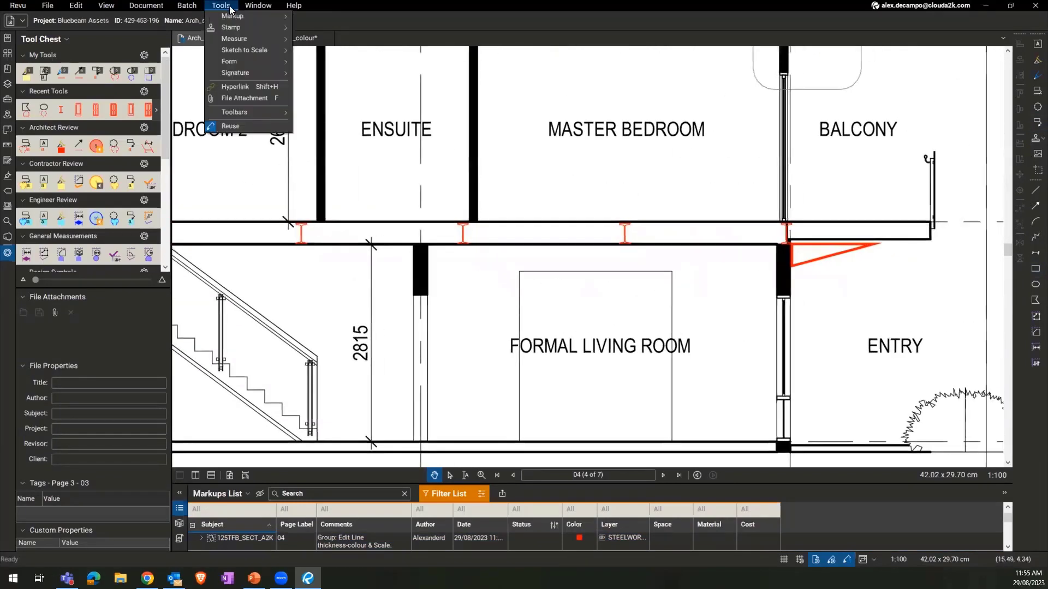
pyautogui.moveTo(249, 40)
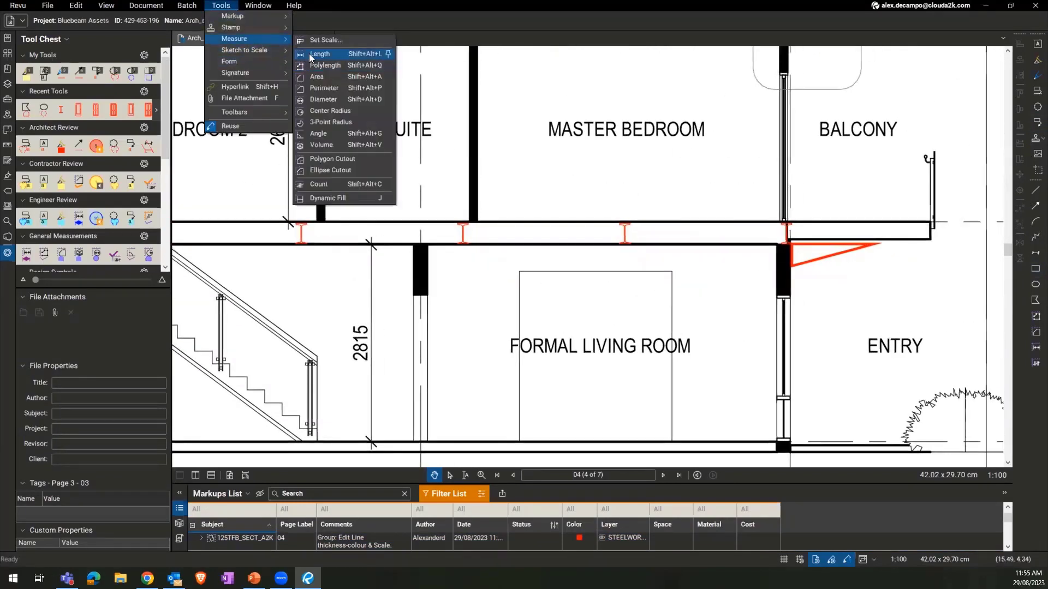
pyautogui.click(312, 53)
pyautogui.click(413, 257)
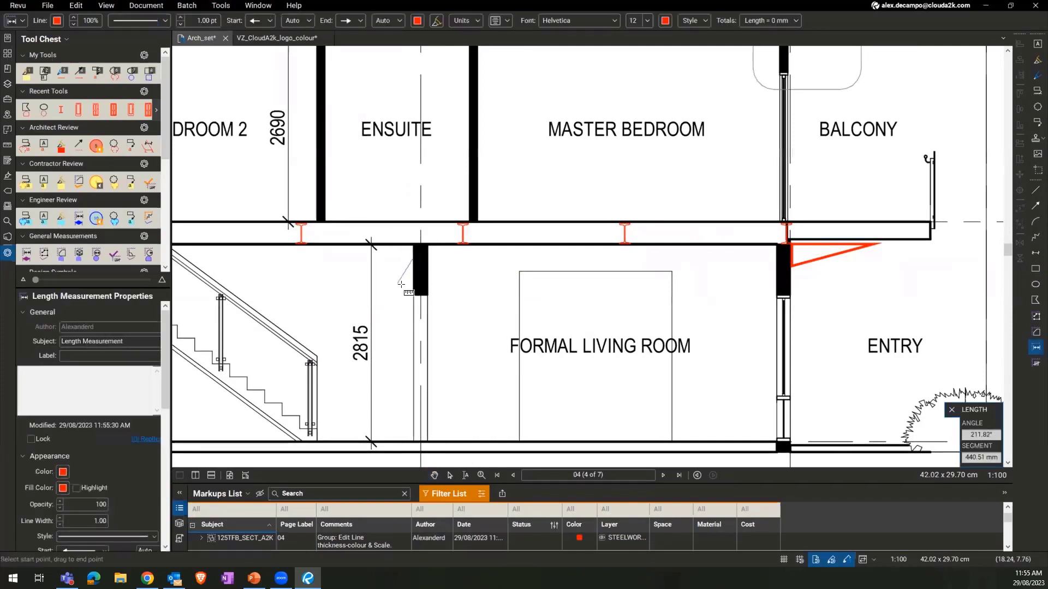
pyautogui.click(791, 258)
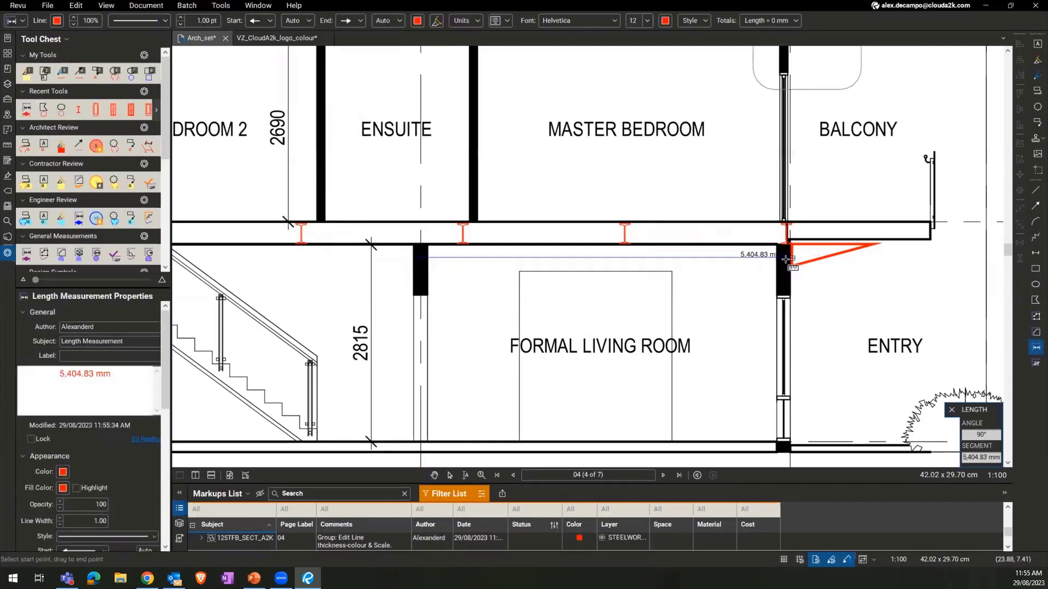
pyautogui.click(688, 239)
pyautogui.moveTo(705, 279); pyautogui.dragTo(660, 310)
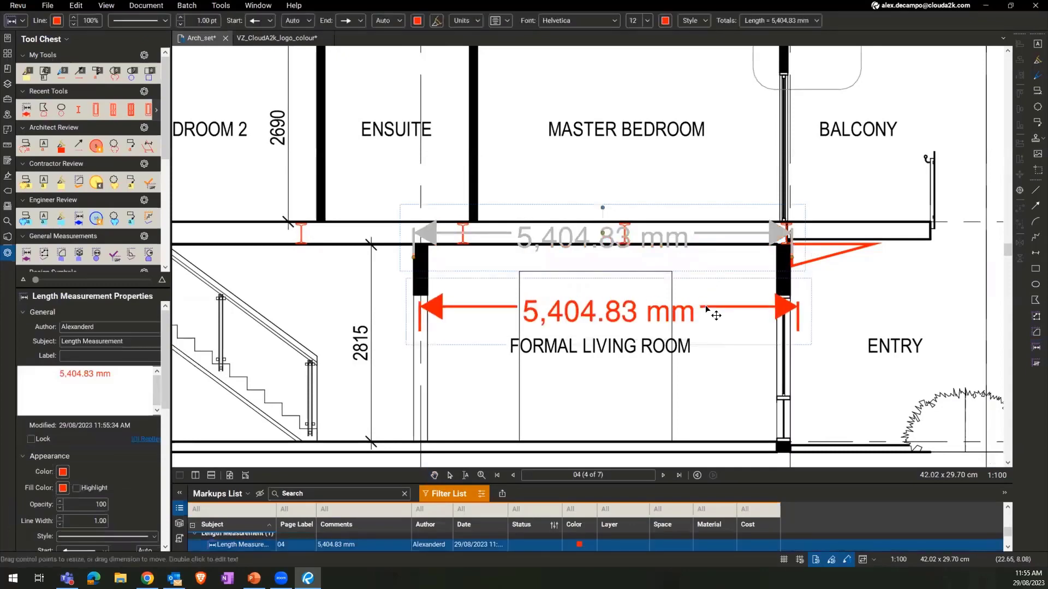
pyautogui.click(553, 267)
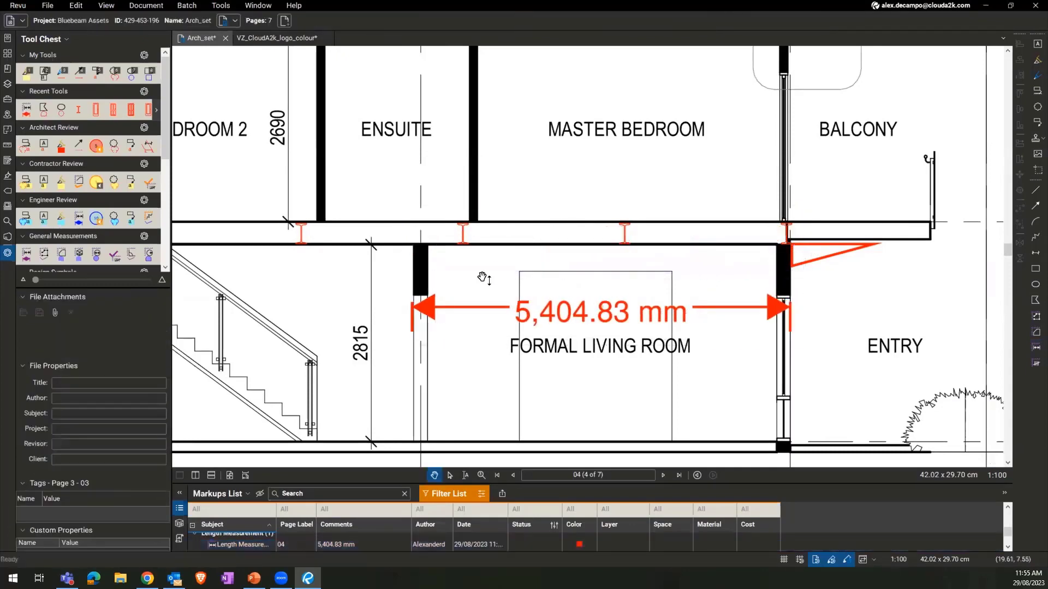
pyautogui.moveTo(453, 311); pyautogui.dragTo(453, 318)
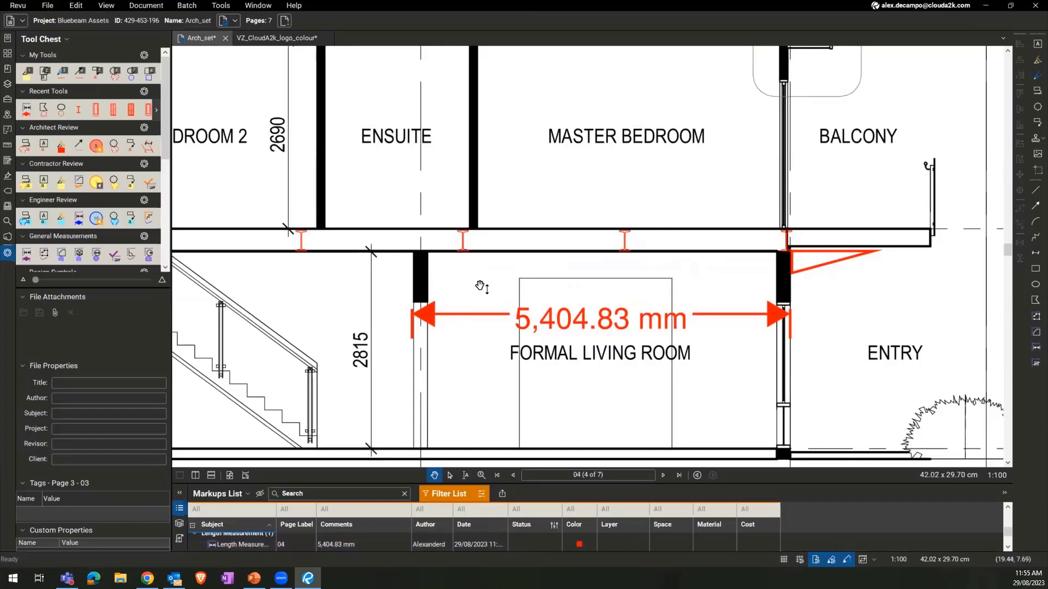
# Move the beam nearest grid 3 onto the grid 3 wall and paste six more beams into the floor towards grid 4.
pyautogui.click(469, 243)
pyautogui.moveTo(470, 243); pyautogui.dragTo(431, 247)
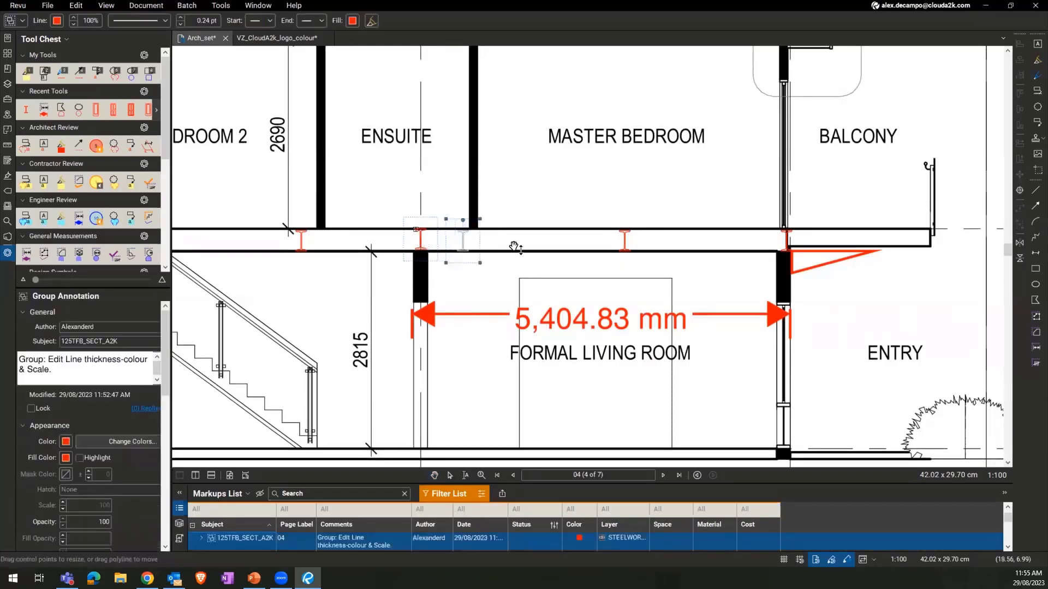
pyautogui.click(634, 255)
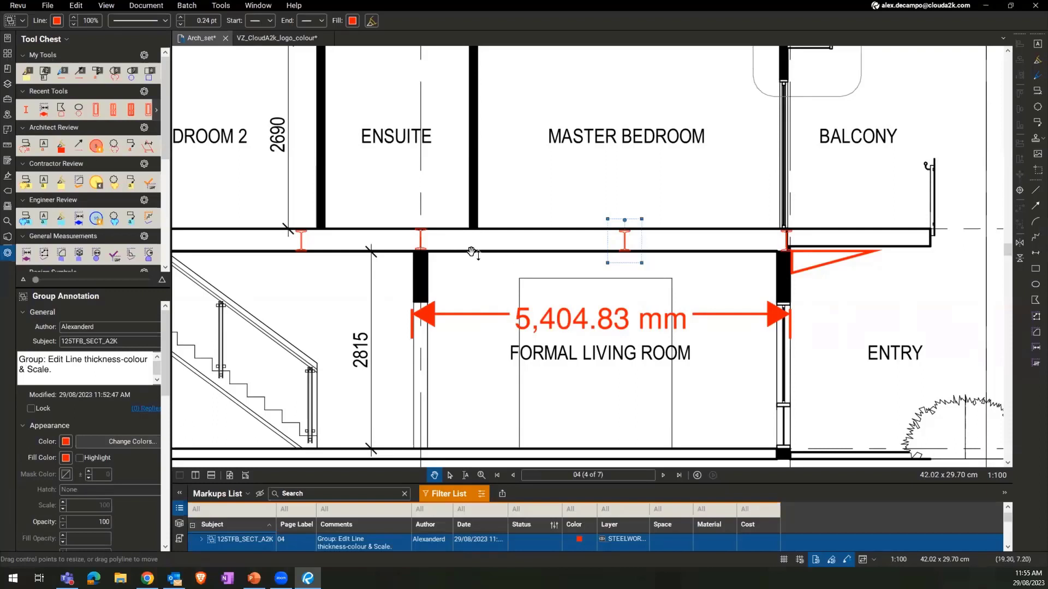
pyautogui.hotkey('ctrl', 'v')
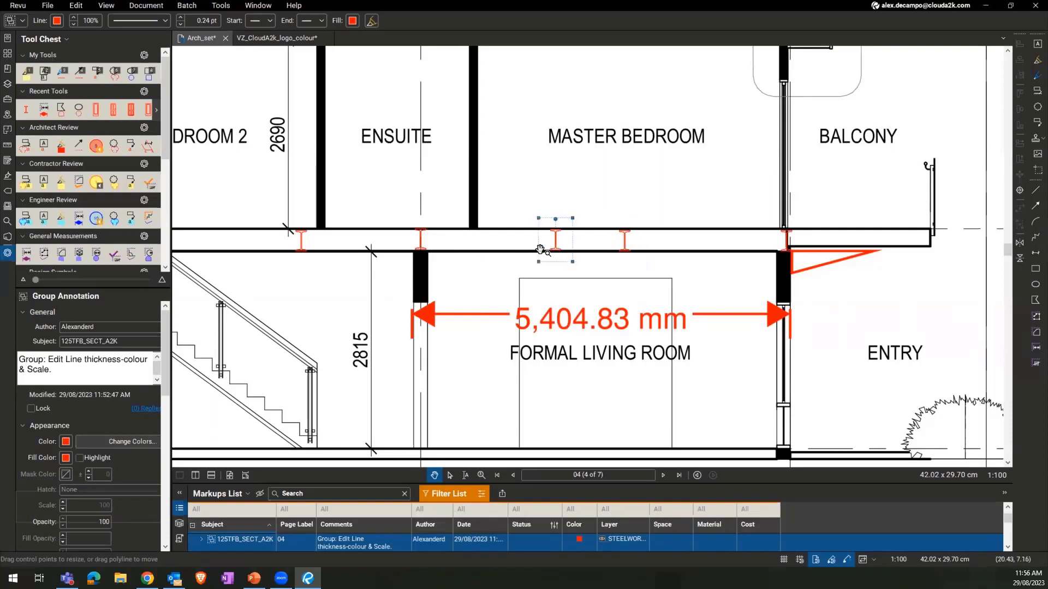
pyautogui.hotkey('ctrl', 'v')
pyautogui.hotkey('ctrl', 'v')
pyautogui.hotkey('ctrl', 'v')
pyautogui.hotkey('ctrl', 'v')
pyautogui.hotkey('ctrl', 'v')
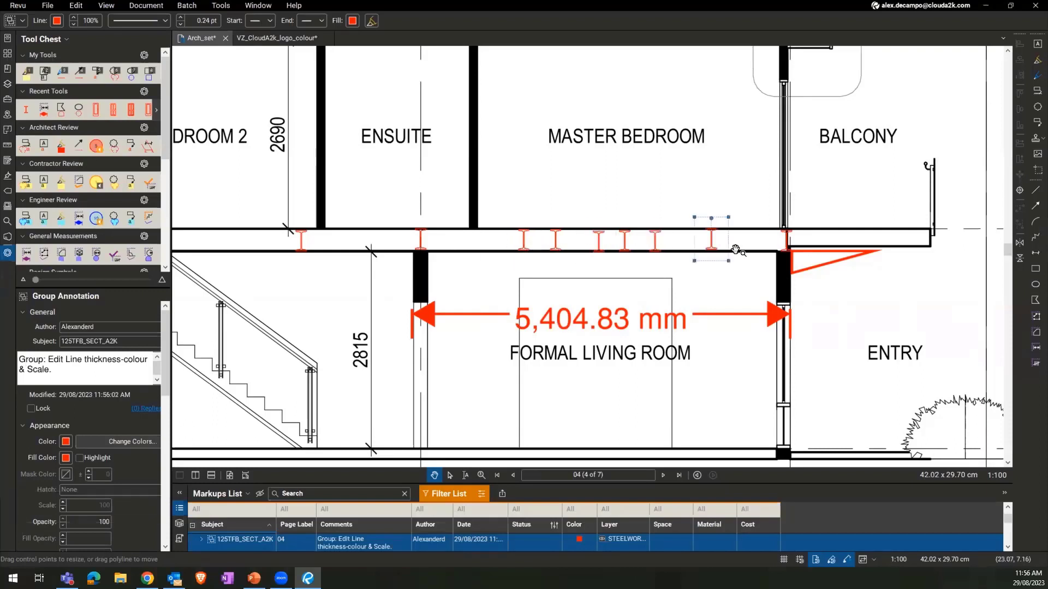
# Move the triangular bracket away from the beams, down into the entry area.
pyautogui.moveTo(793, 241); pyautogui.dragTo(413, 245)
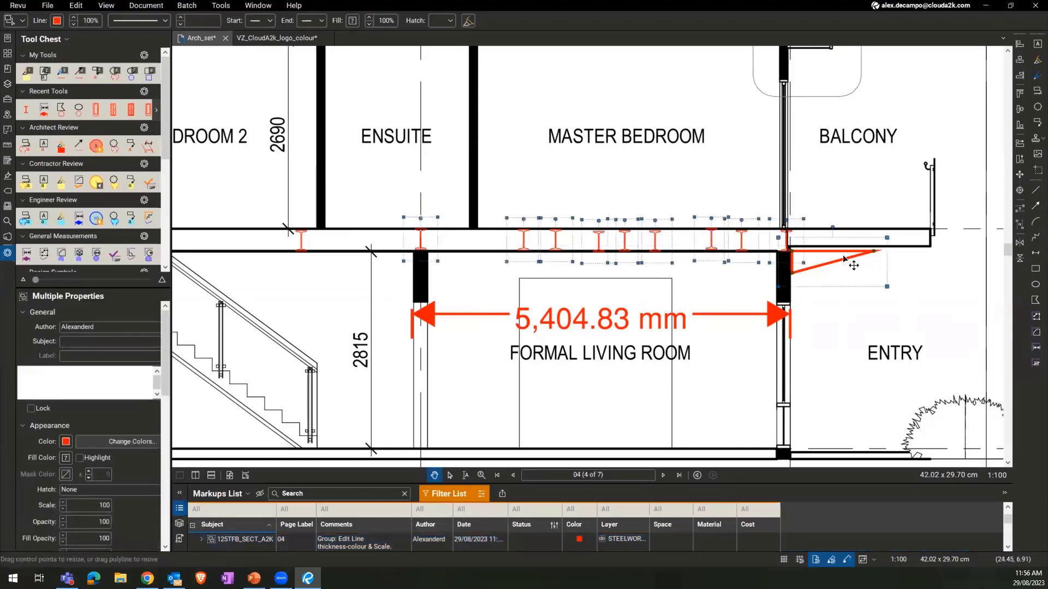
pyautogui.click(829, 264)
pyautogui.moveTo(874, 333); pyautogui.dragTo(896, 366)
# Select the nine beams from grid 3 to grid 4 and distribute them evenly in the horizontal direction.
pyautogui.moveTo(833, 197); pyautogui.dragTo(398, 261)
pyautogui.scroll(-1, 667, 125)
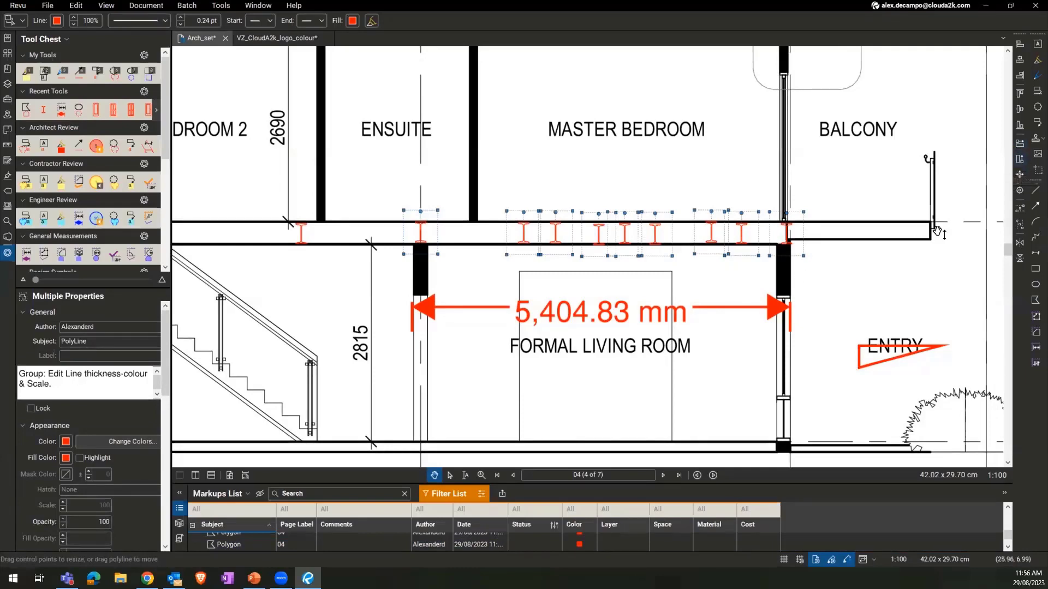
pyautogui.click(1020, 208)
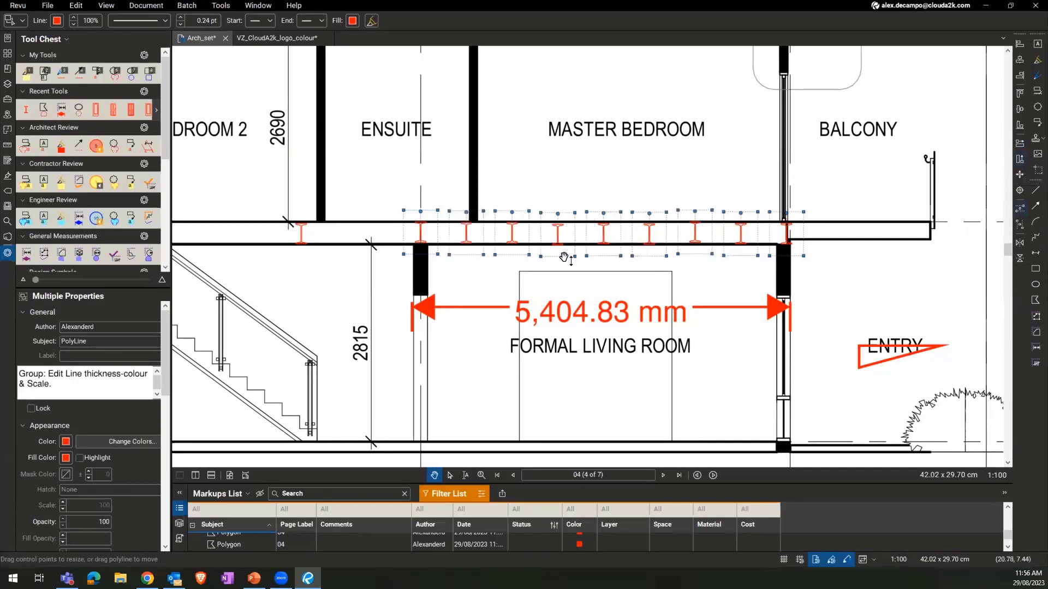
pyautogui.click(477, 277)
pyautogui.scroll(3, 450, 251)
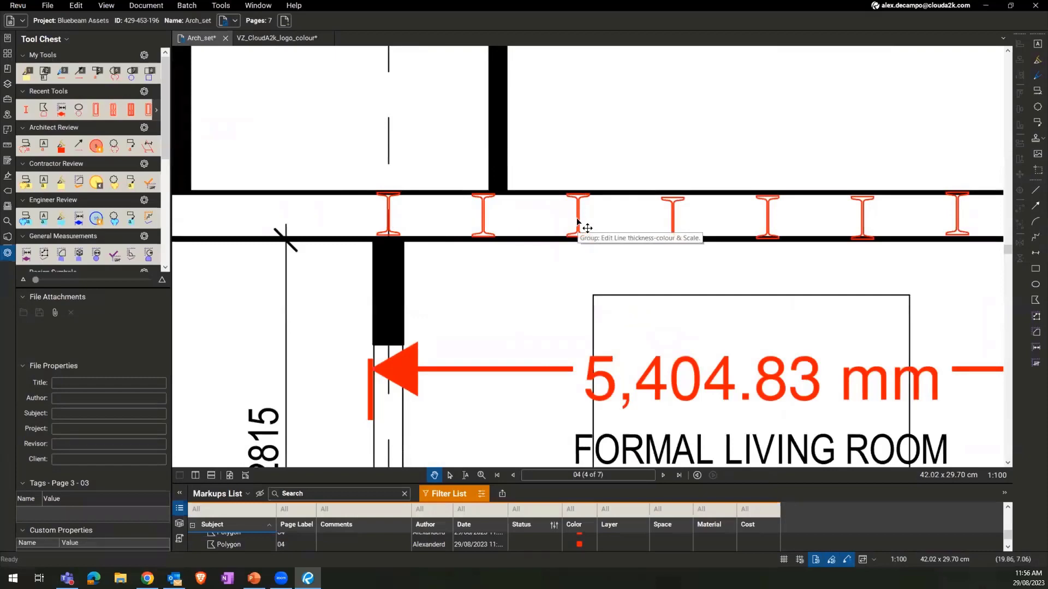
pyautogui.scroll(-2, 568, 273)
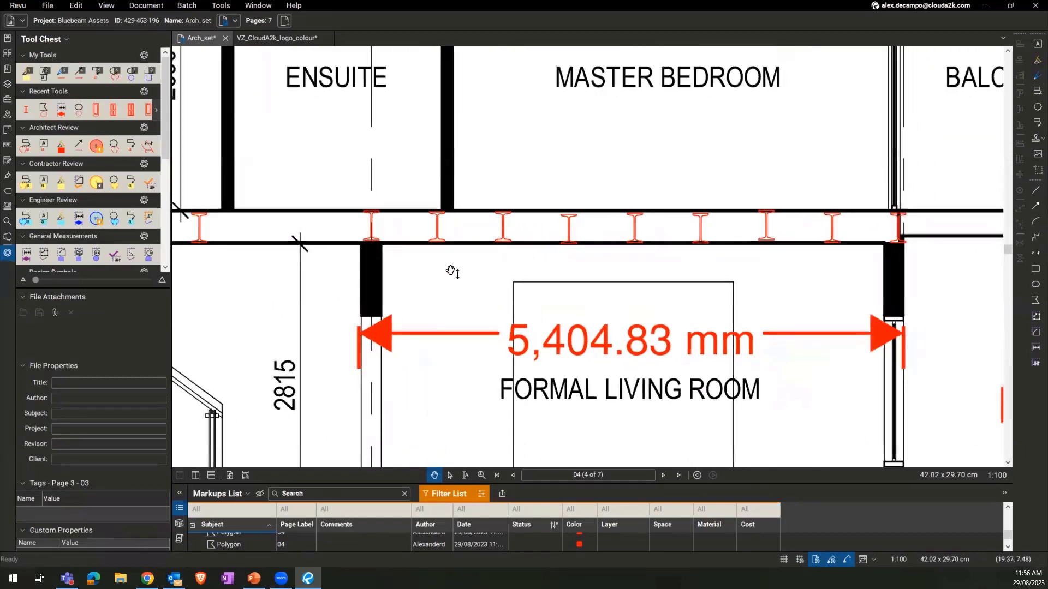
# Review the length measurement and the spacing of the nine floor beams between grid 3 and grid 4.
pyautogui.click(420, 332)
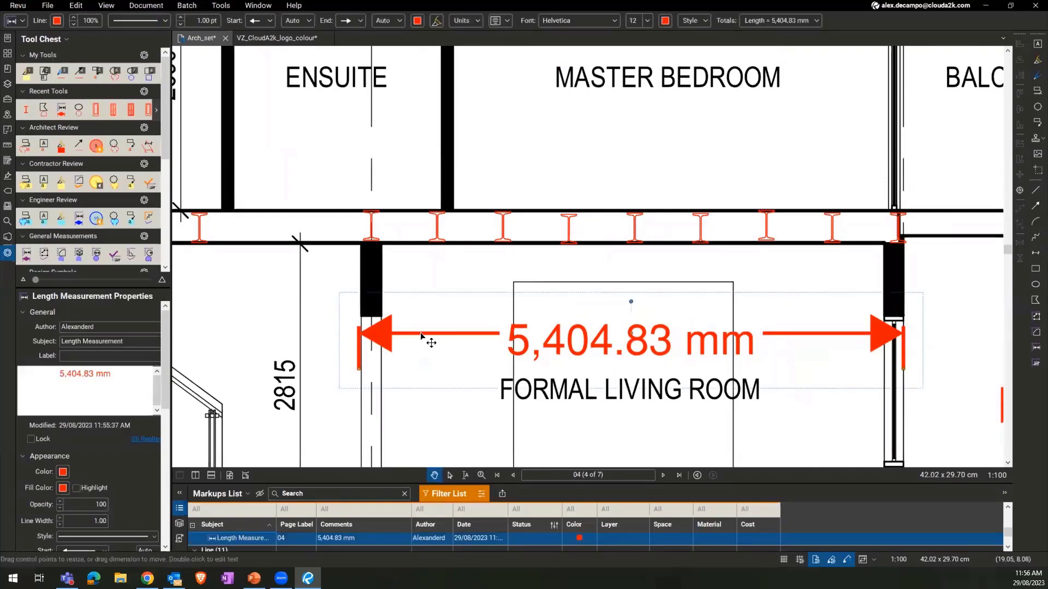
pyautogui.moveTo(333, 178); pyautogui.dragTo(945, 271)
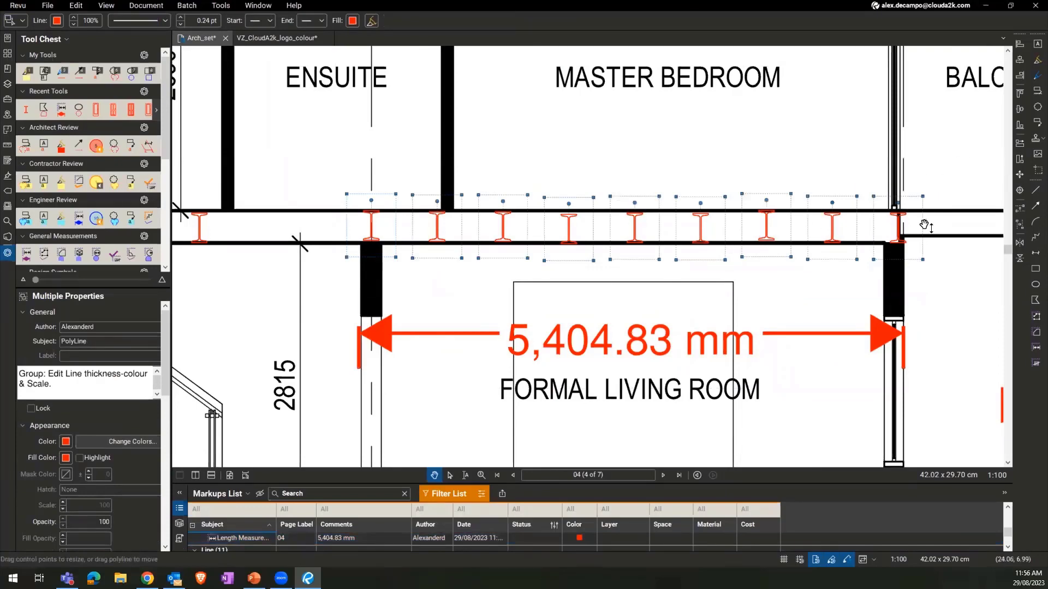
pyautogui.click(872, 176)
pyautogui.click(832, 228)
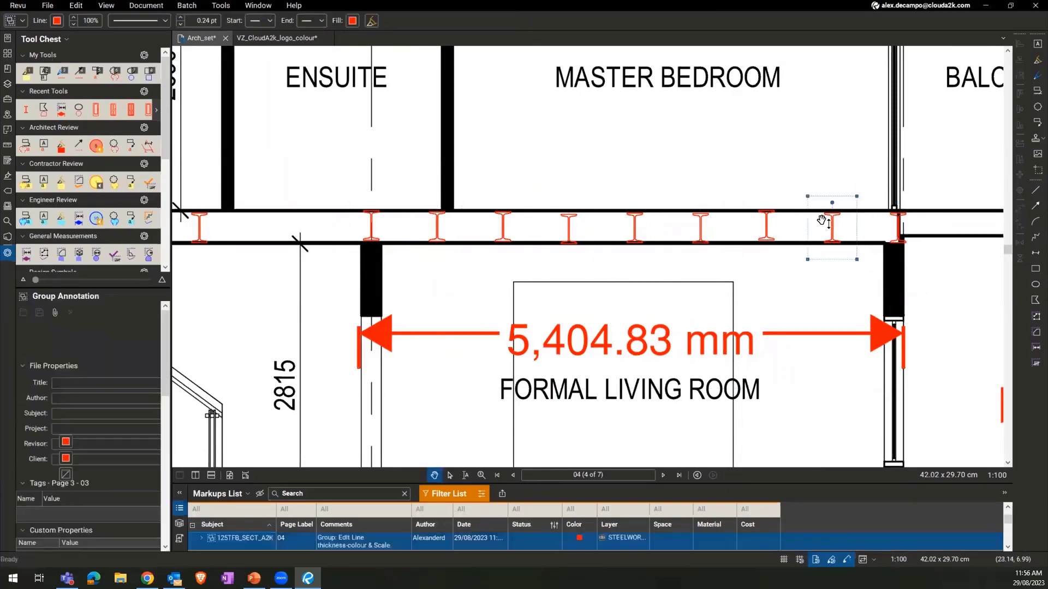
pyautogui.moveTo(931, 153)
pyautogui.mouseDown()
pyautogui.moveTo(898, 188)
pyautogui.moveTo(352, 261)
pyautogui.mouseUp()
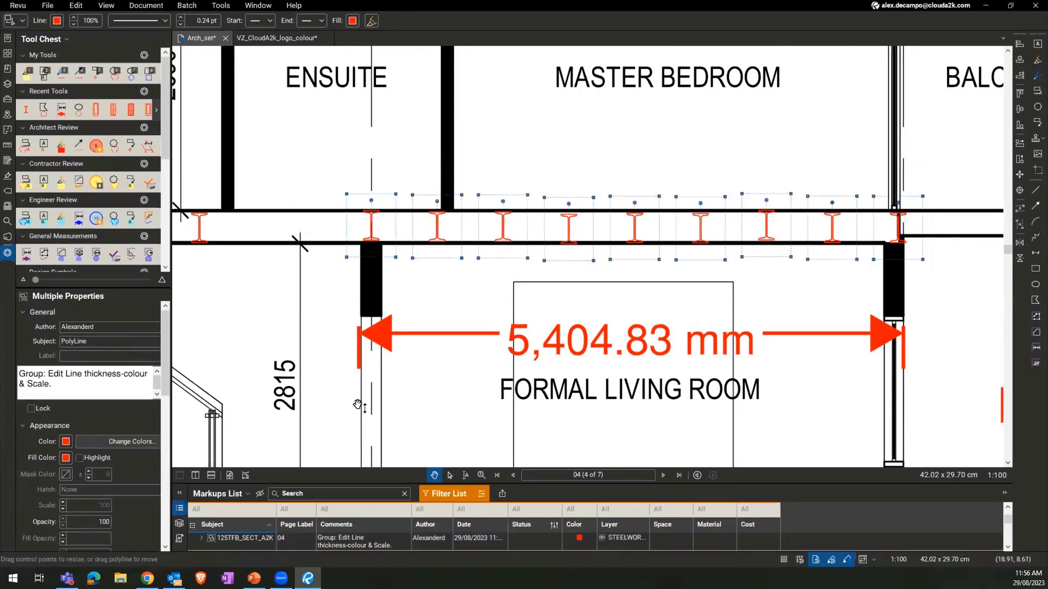
pyautogui.click(147, 578)
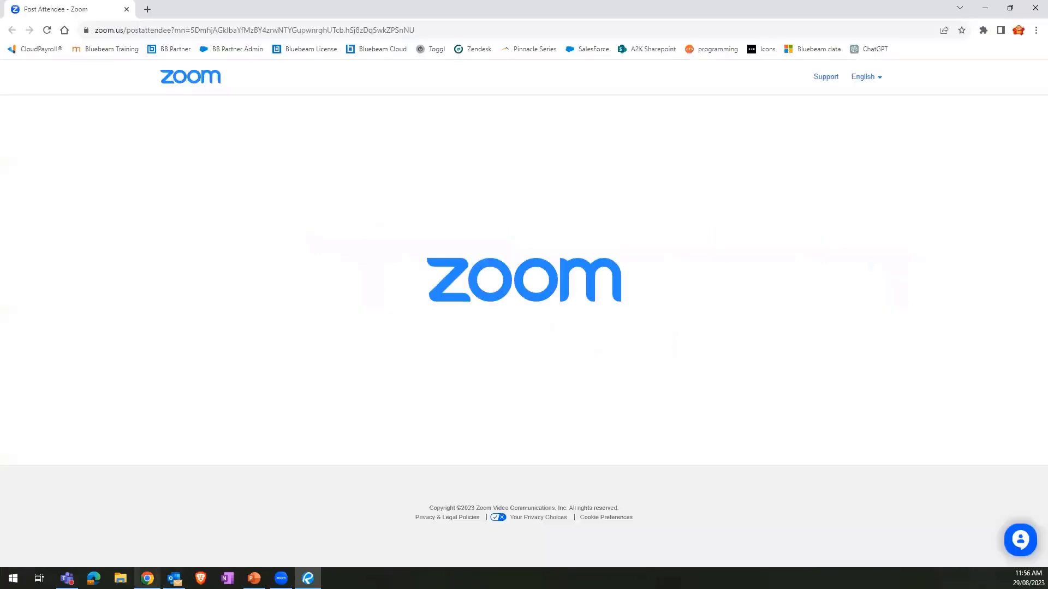
pyautogui.click(985, 7)
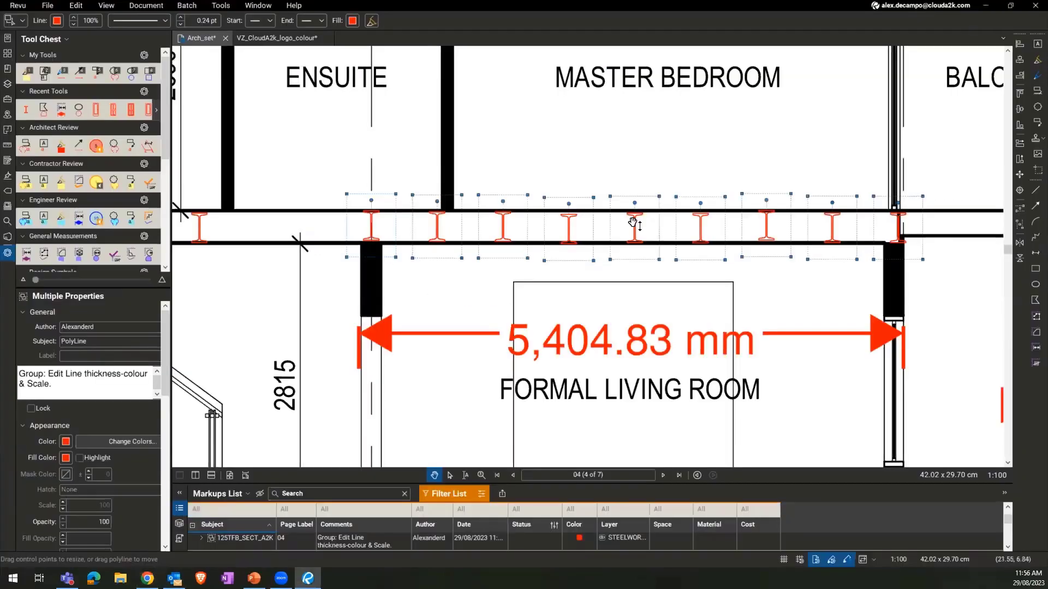
pyautogui.click(622, 270)
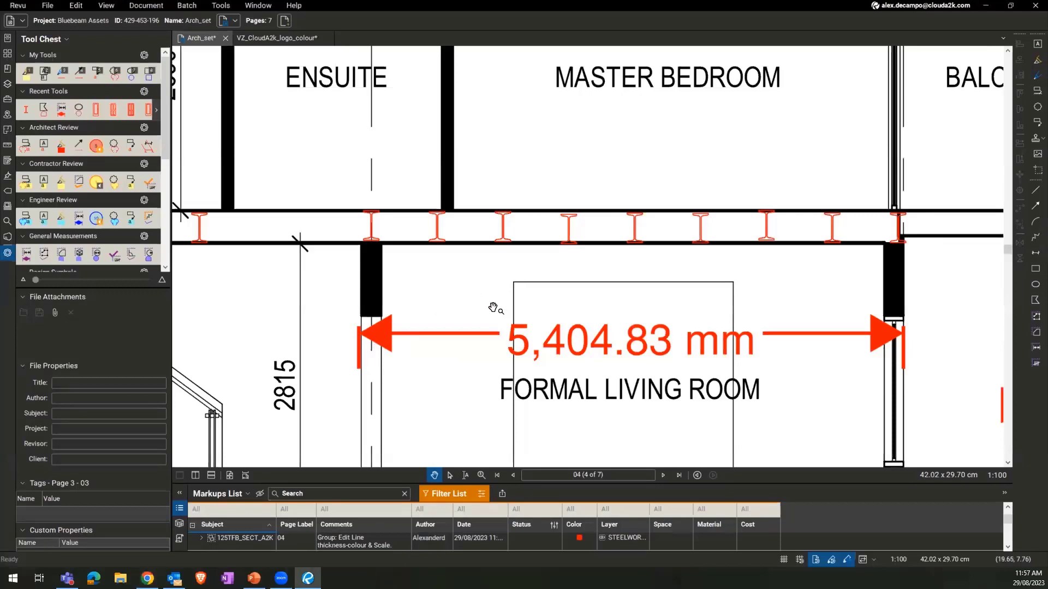
# Apply a precision of 1 to the 1:100 scale of page 4, rounding the formal living room measurement to whole millimetres.
pyautogui.scroll(-4, 482, 342)
pyautogui.moveTo(561, 339); pyautogui.dragTo(566, 324)
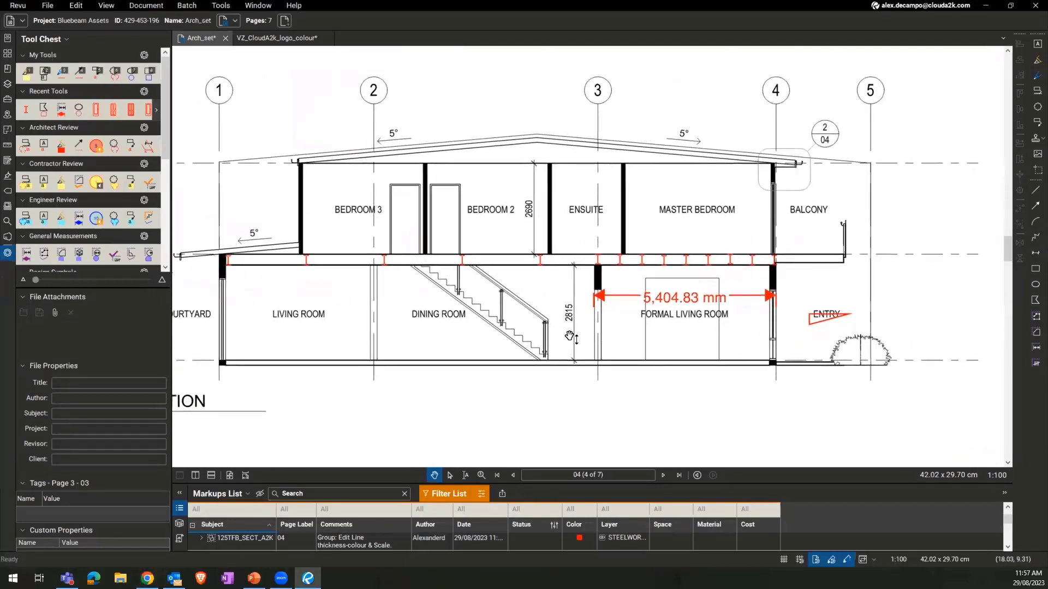
pyautogui.moveTo(504, 318); pyautogui.dragTo(511, 332)
pyautogui.scroll(5, 707, 312)
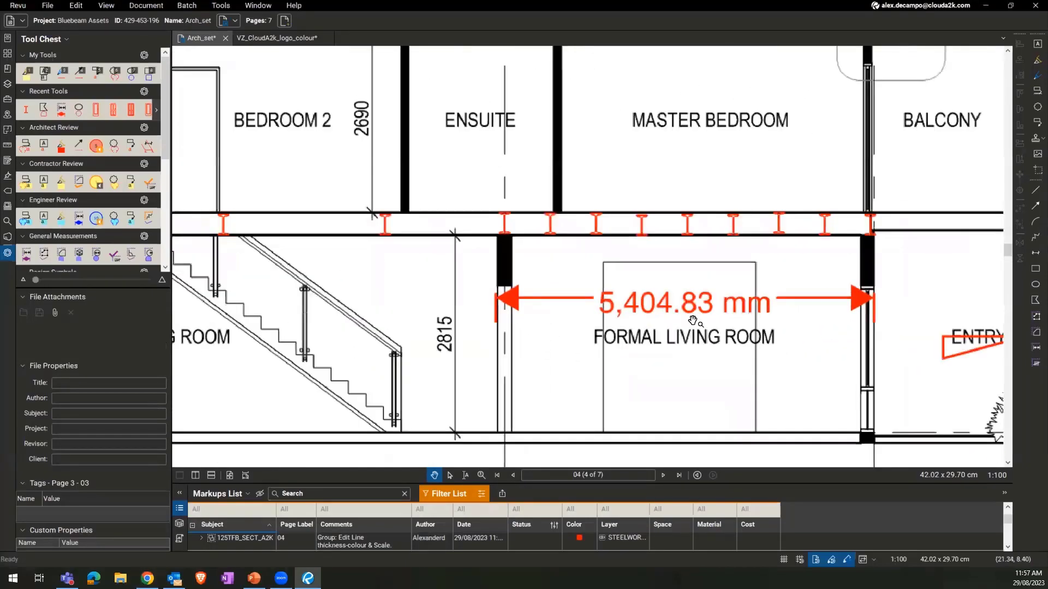
pyautogui.click(685, 287)
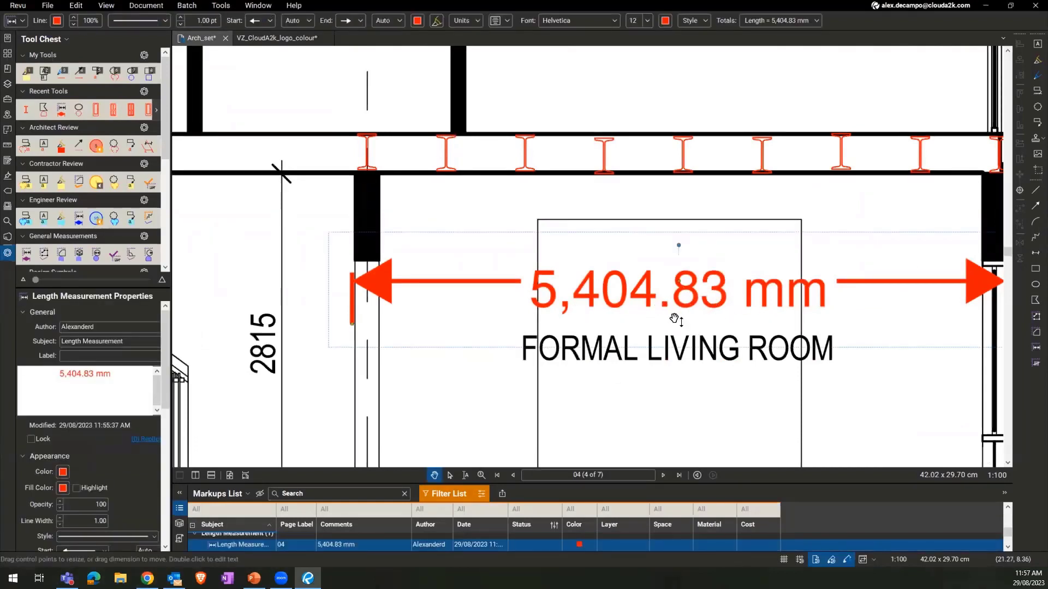
pyautogui.scroll(-5, 673, 316)
pyautogui.scroll(-1, 579, 395)
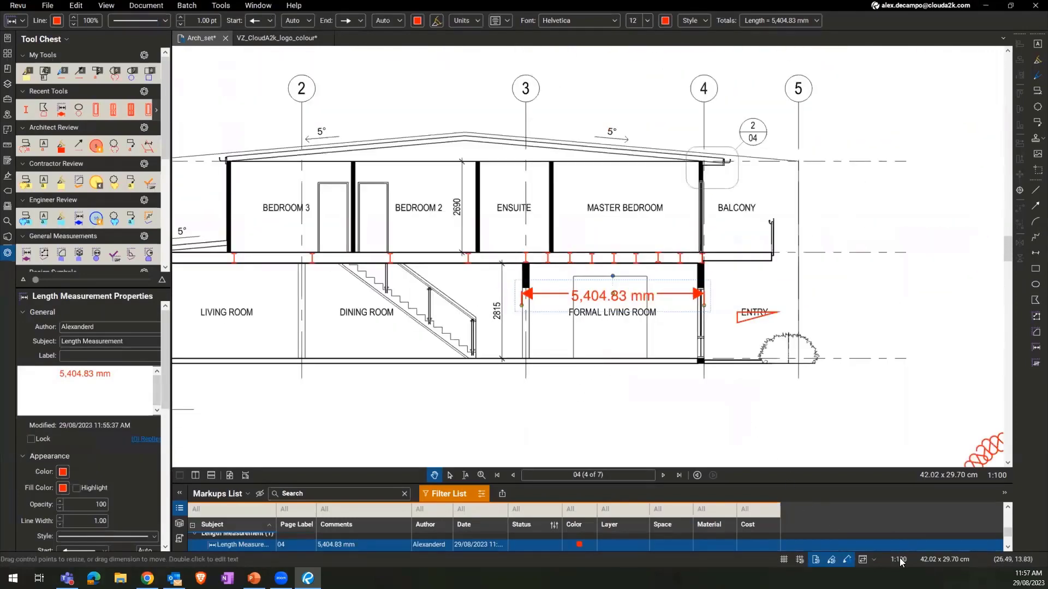
pyautogui.press('ctrl')
pyautogui.press('ctrl')
pyautogui.click(899, 560)
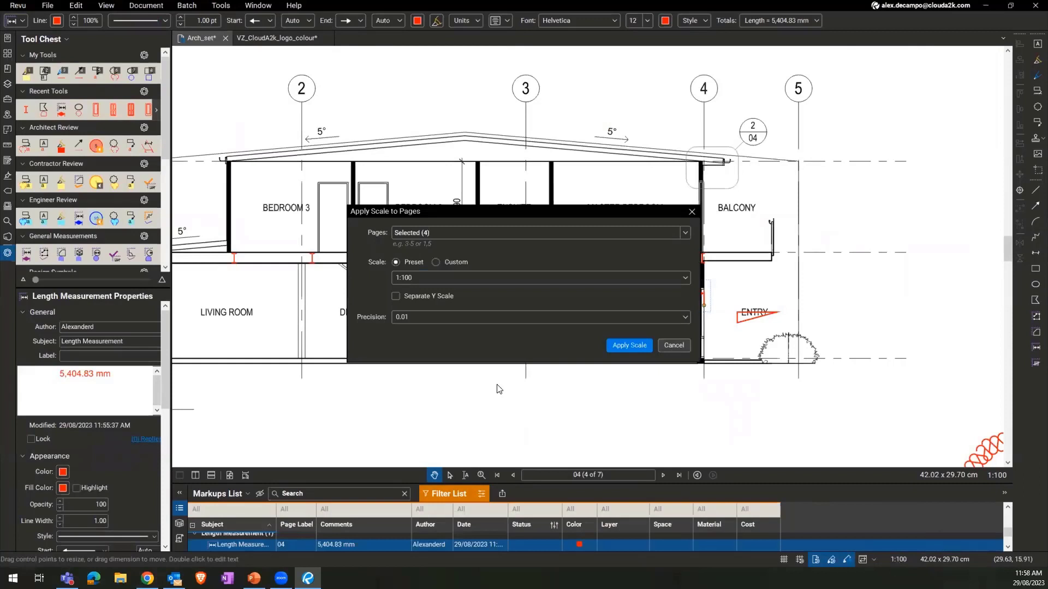
pyautogui.click(432, 232)
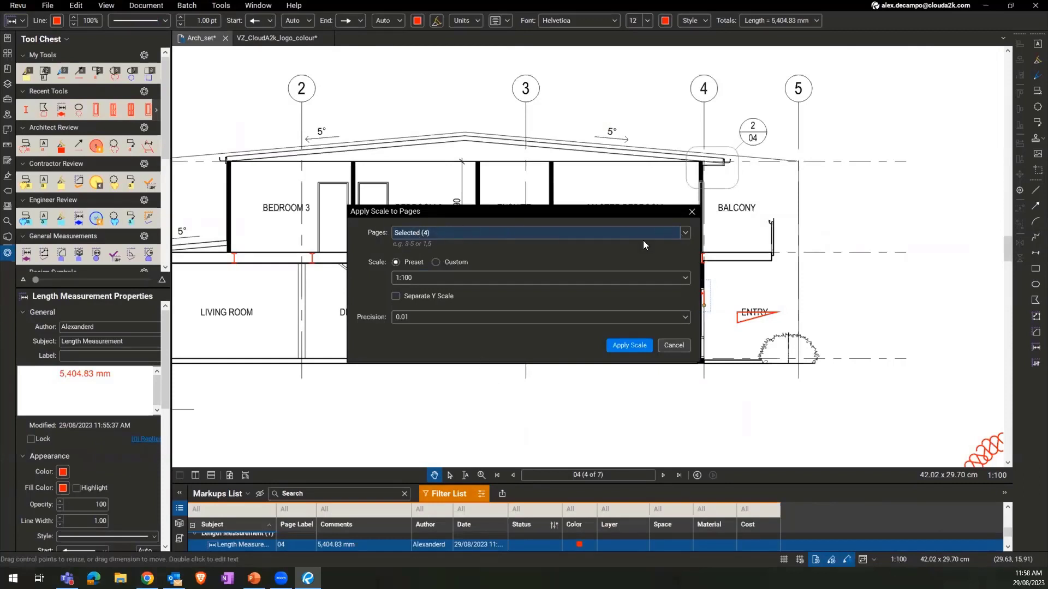
pyautogui.click(423, 278)
pyautogui.click(413, 275)
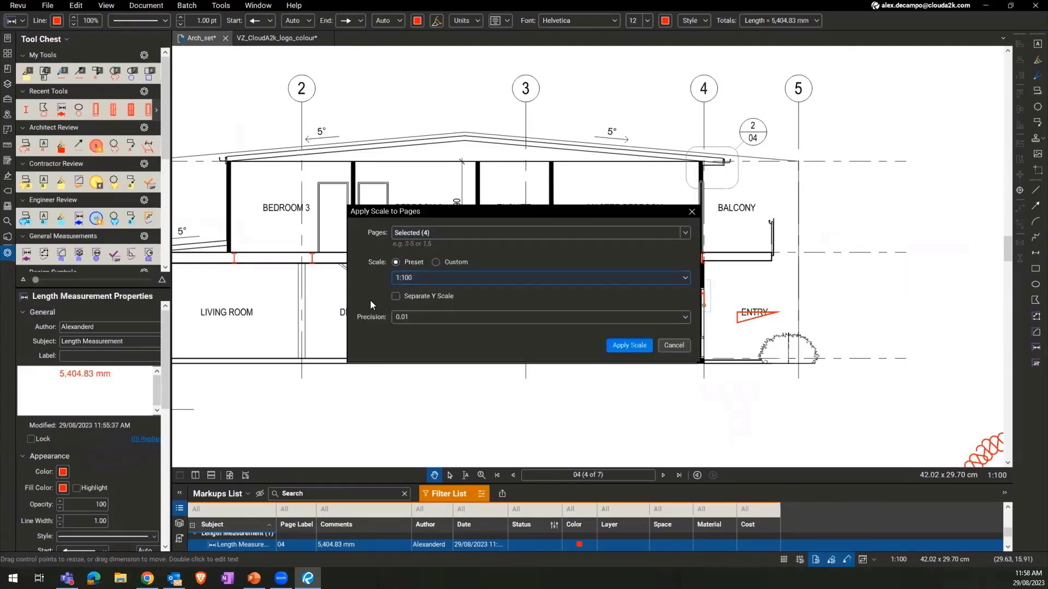
pyautogui.click(441, 315)
pyautogui.click(406, 335)
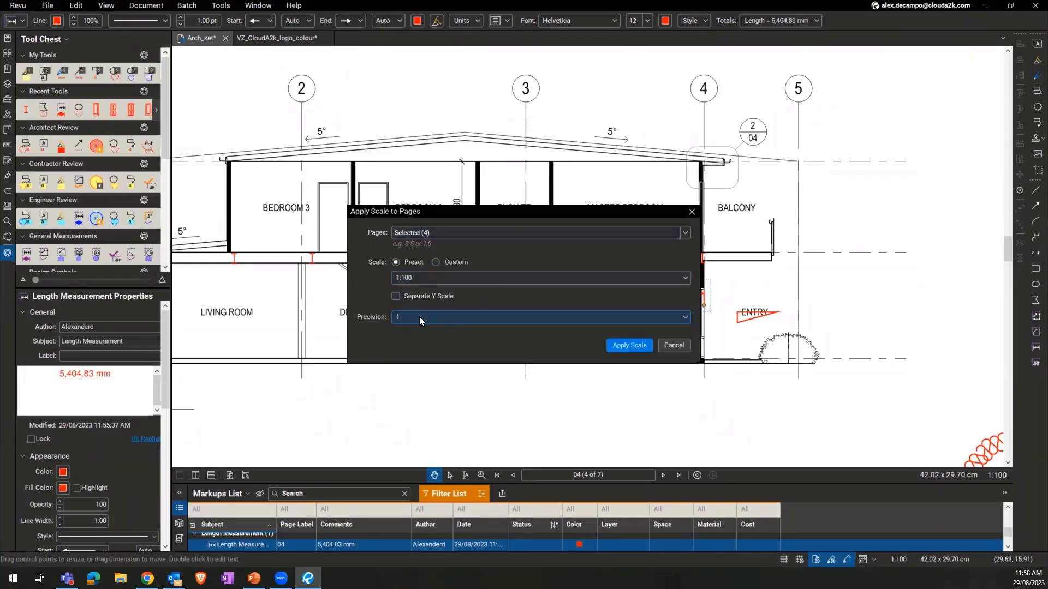
pyautogui.click(625, 345)
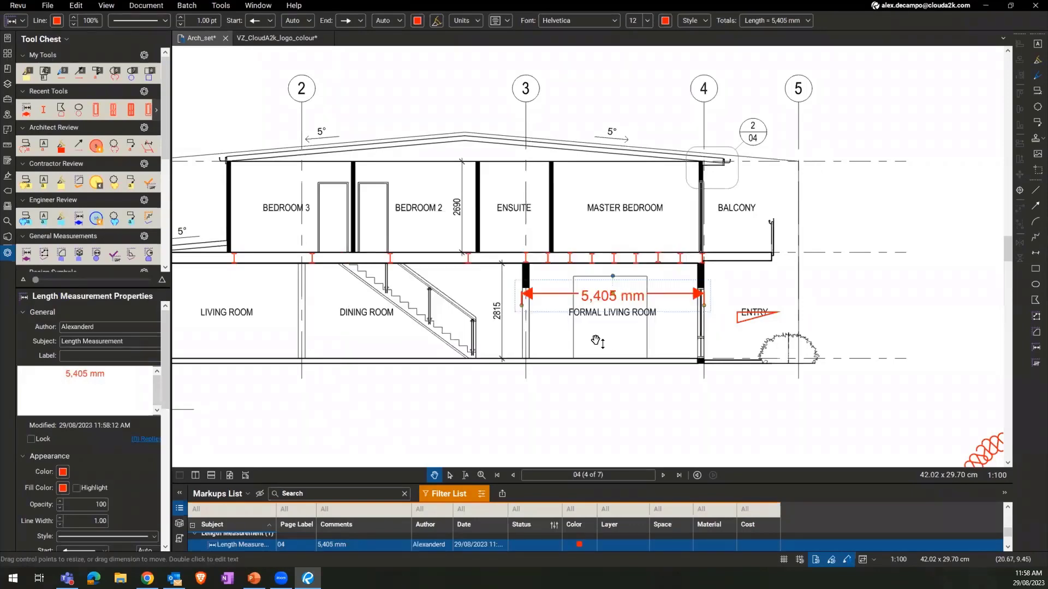
pyautogui.click(597, 342)
pyautogui.scroll(3, 609, 322)
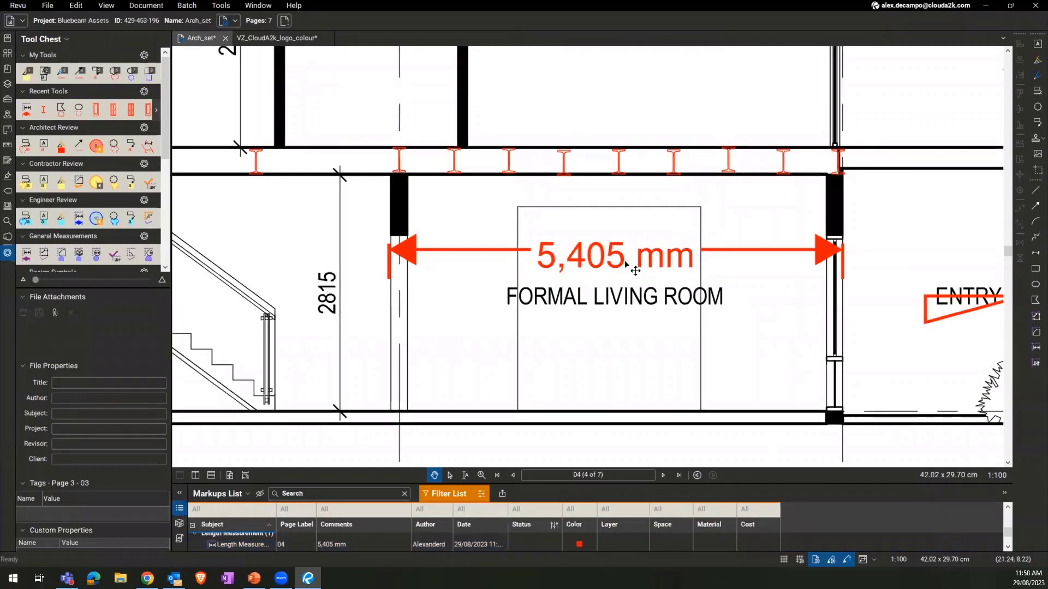
# Go to the floor plans on page 6 and apply a precision of 1 to that page's 1:100 scale.
pyautogui.scroll(-6, 546, 327)
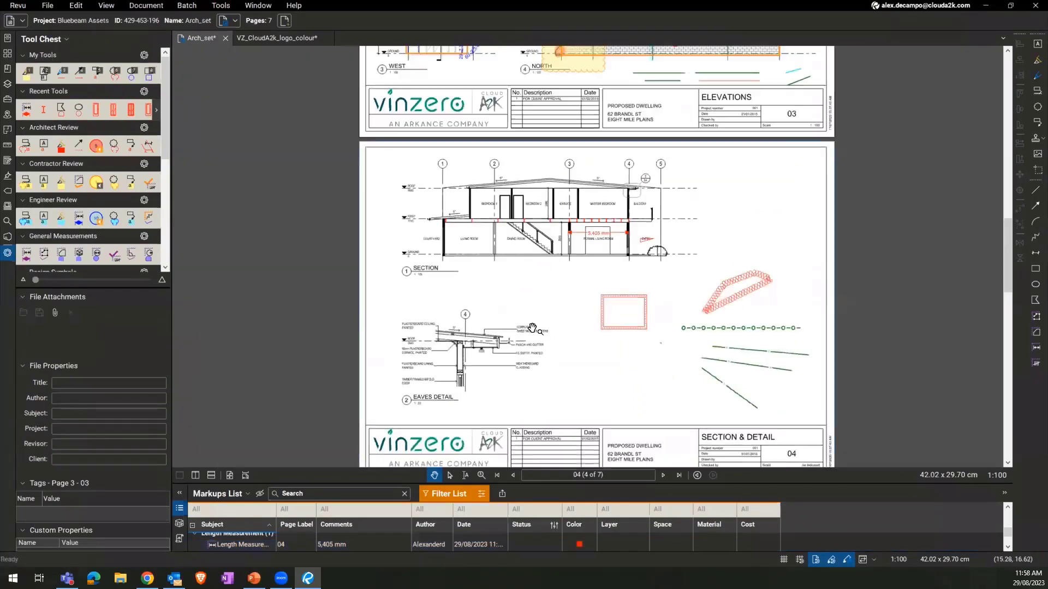
pyautogui.scroll(-10, 533, 328)
pyautogui.scroll(3, 577, 318)
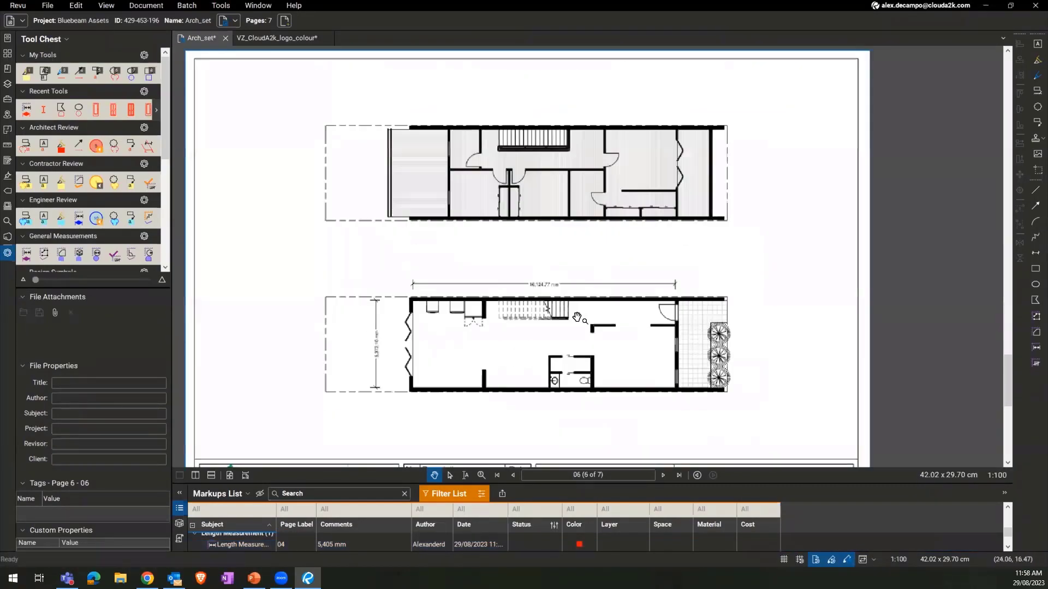
pyautogui.scroll(3, 577, 318)
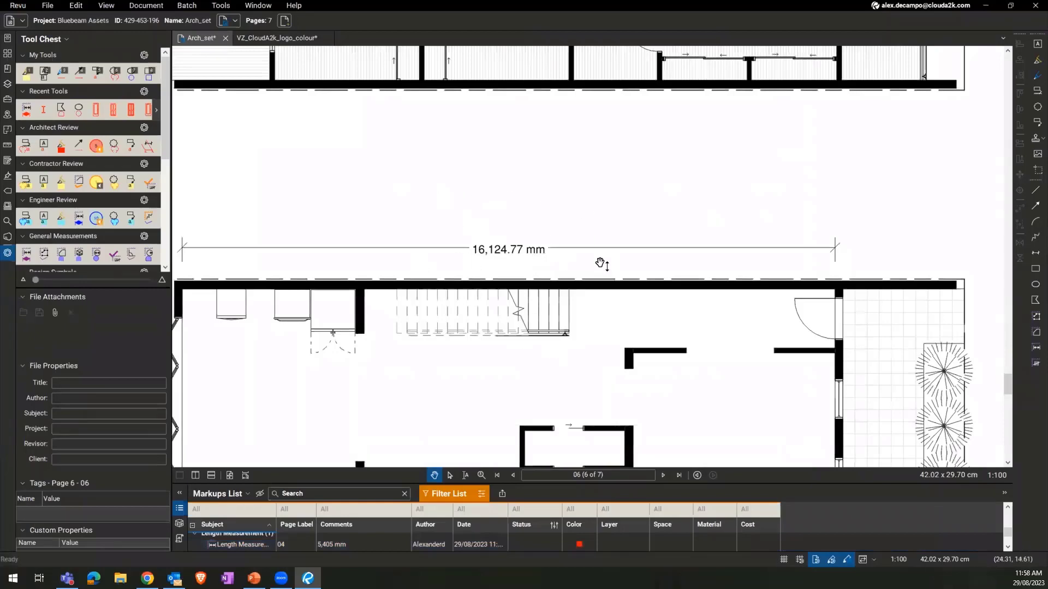
pyautogui.scroll(-1, 572, 300)
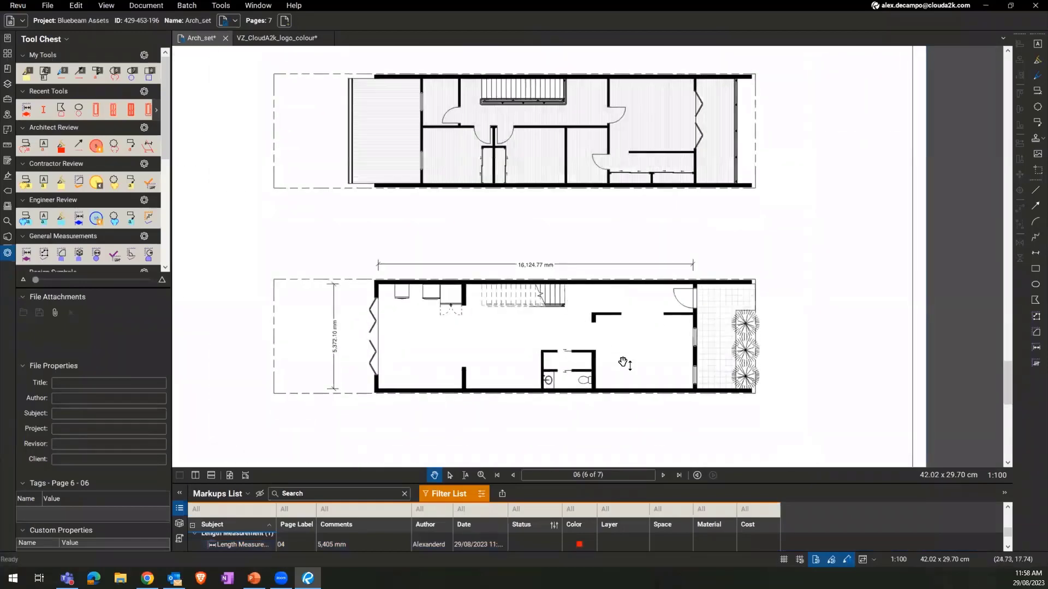
pyautogui.click(900, 559)
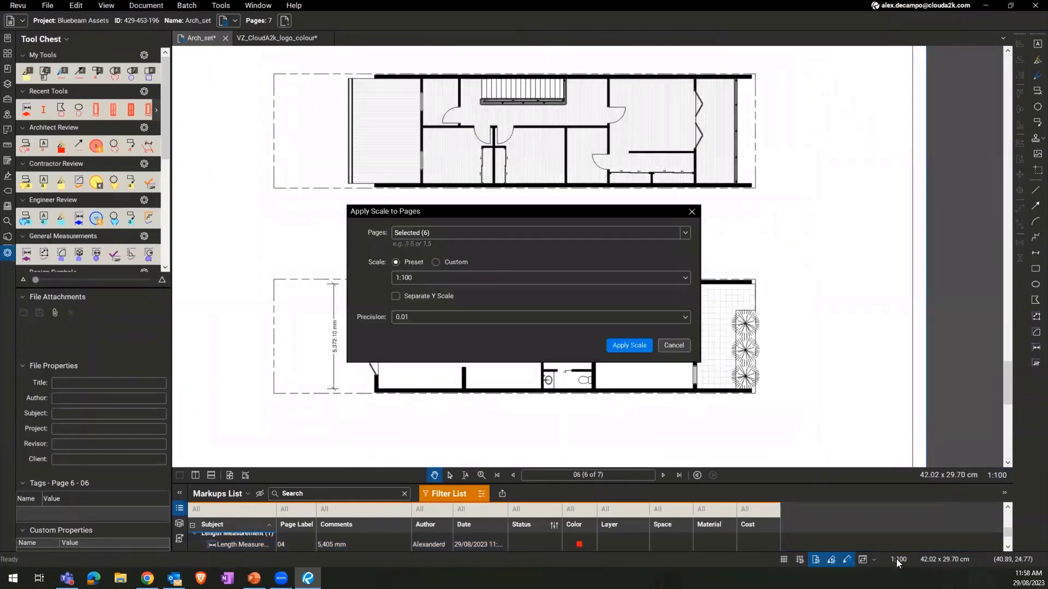
pyautogui.click(429, 317)
pyautogui.click(418, 335)
pyautogui.click(618, 346)
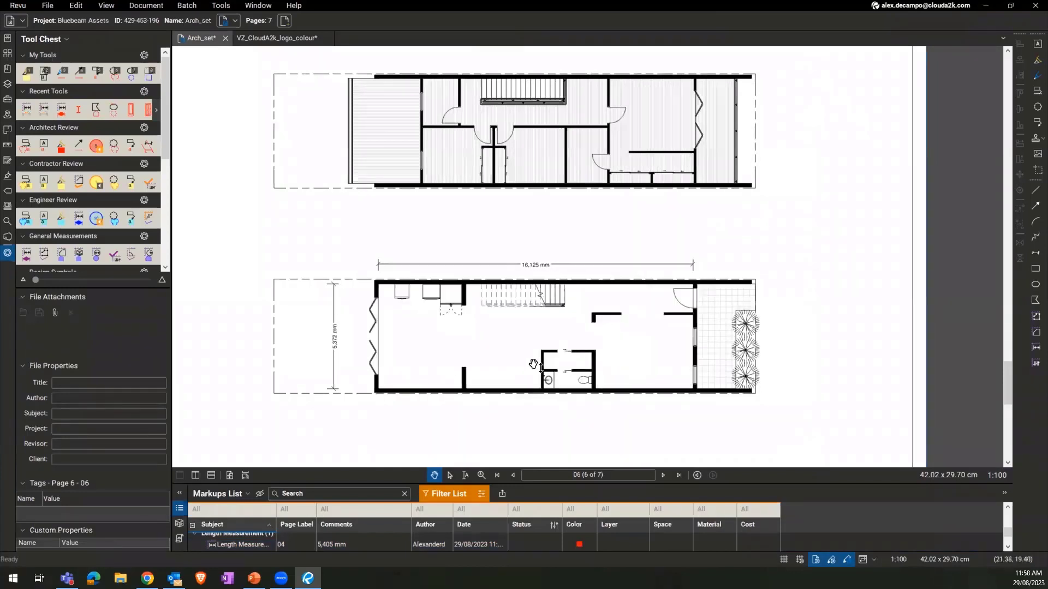
pyautogui.click(899, 560)
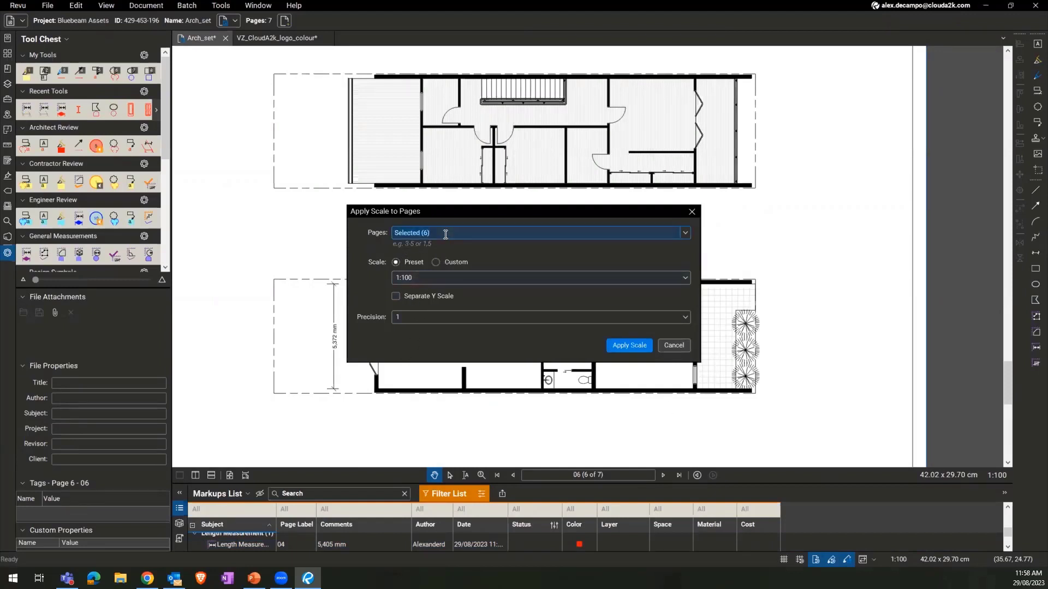
pyautogui.click(686, 236)
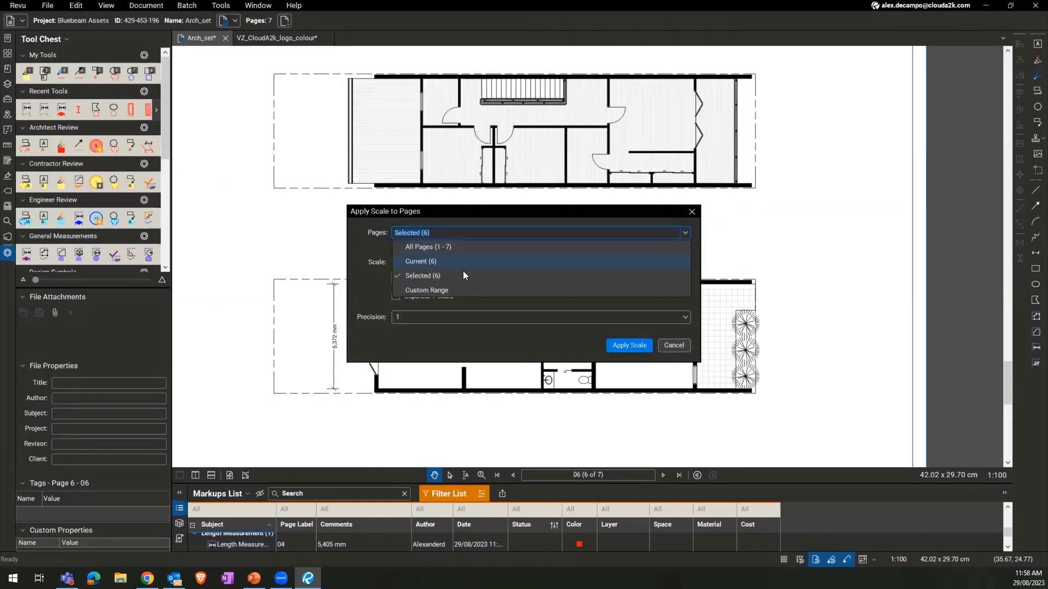
pyautogui.click(417, 245)
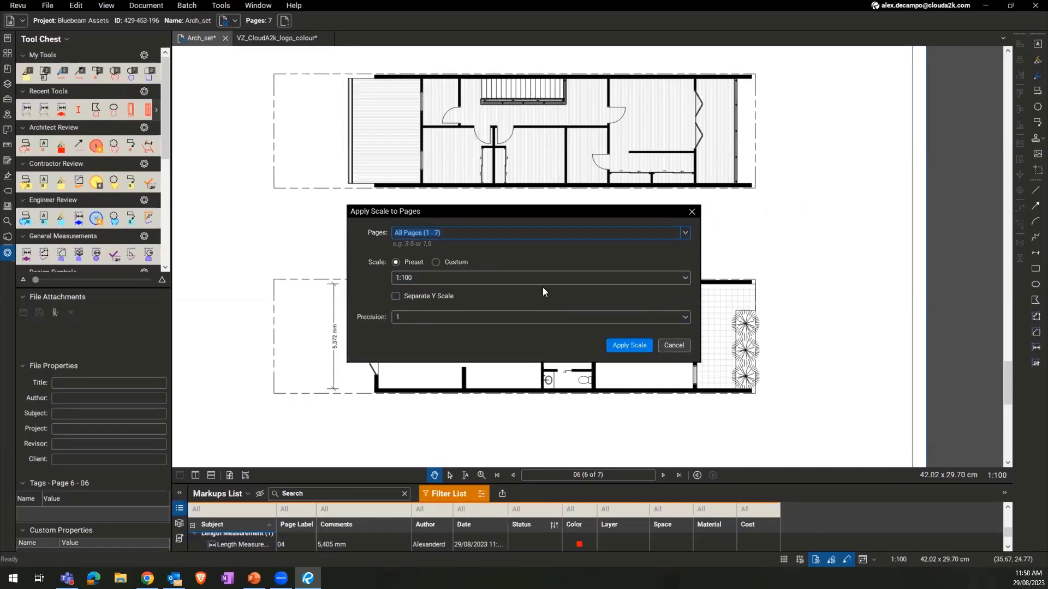
pyautogui.click(691, 212)
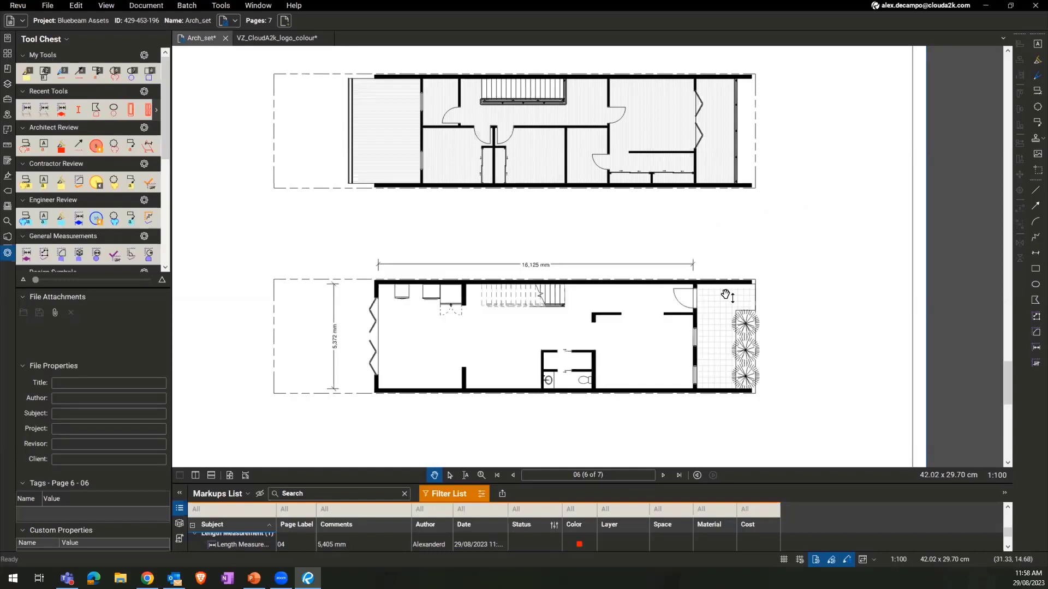
# Show the measurement settings for page 6 and look through the precision options of its page scale.
pyautogui.moveTo(794, 308); pyautogui.dragTo(814, 333)
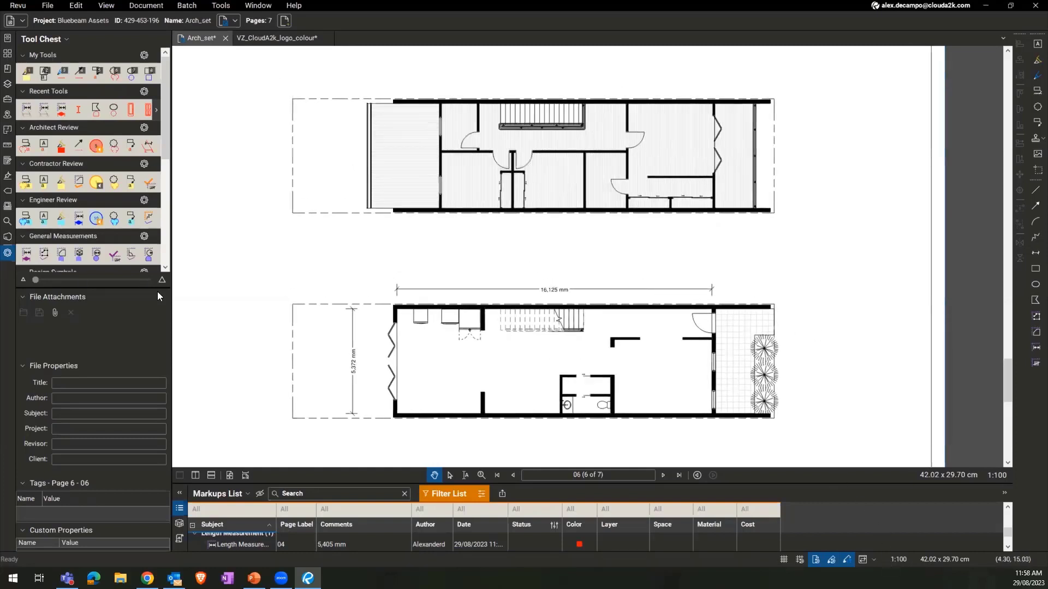
pyautogui.click(6, 146)
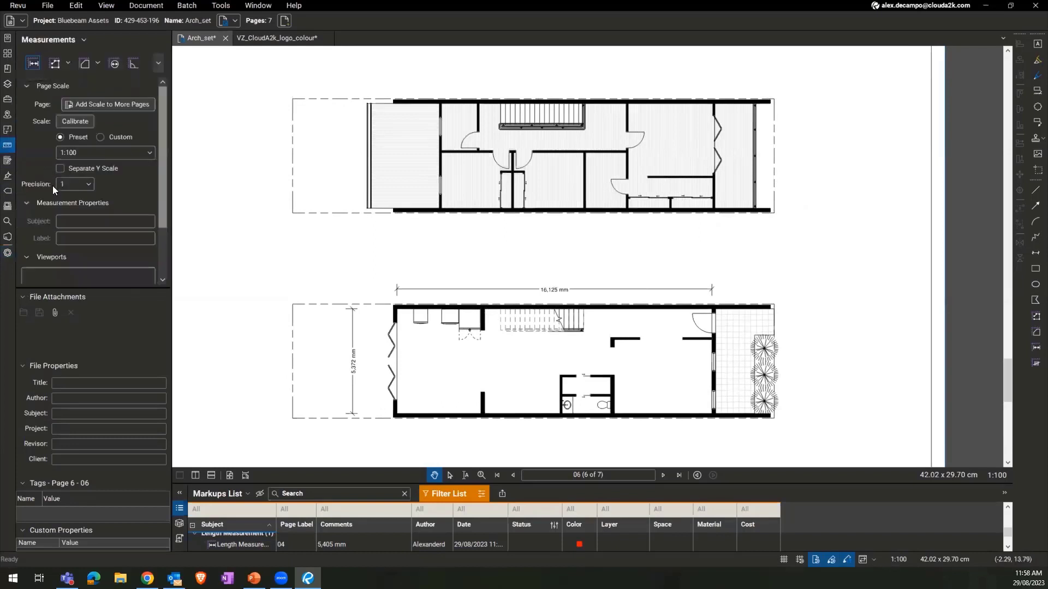
pyautogui.click(74, 184)
pyautogui.click(74, 184)
pyautogui.click(75, 183)
pyautogui.click(71, 199)
pyautogui.click(70, 188)
pyautogui.click(62, 184)
# Start calibrating page 6 along the overall length dimension above the lower floor plan and set the real-world unit to mm.
pyautogui.click(66, 120)
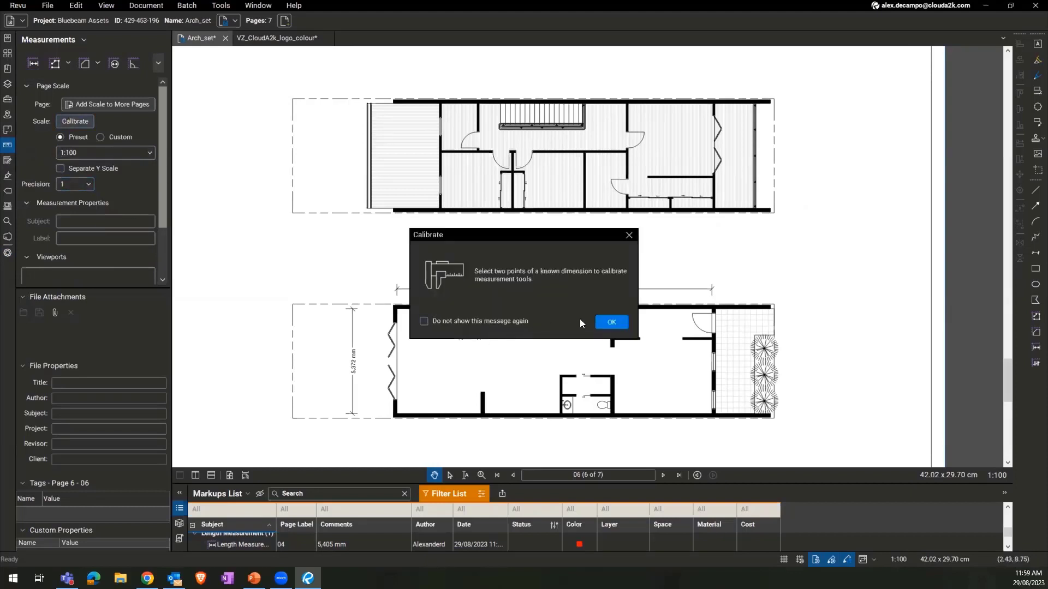
pyautogui.click(610, 322)
pyautogui.scroll(3, 510, 322)
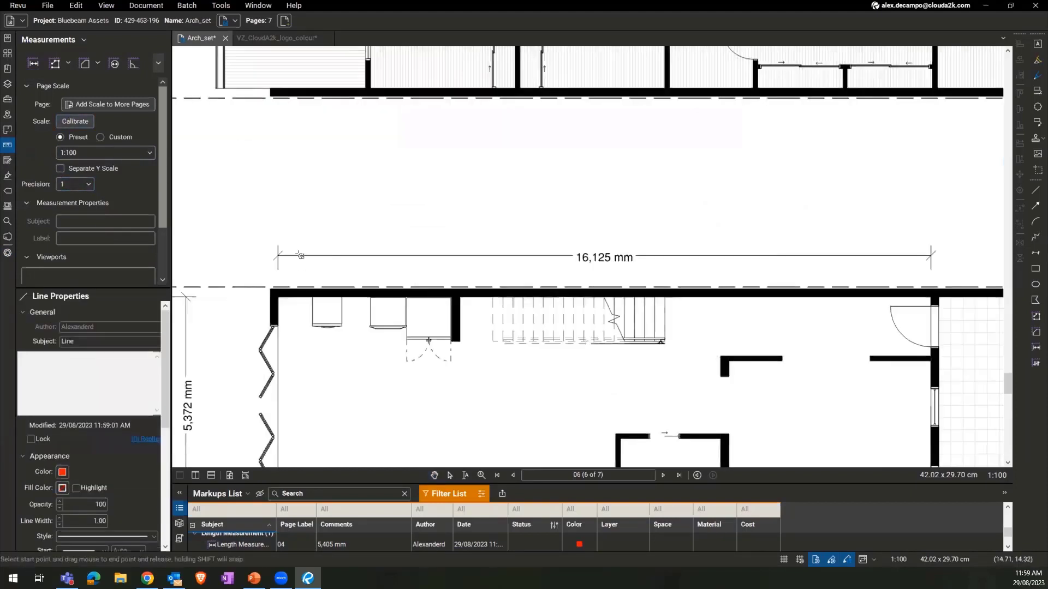
pyautogui.moveTo(278, 255); pyautogui.dragTo(932, 258)
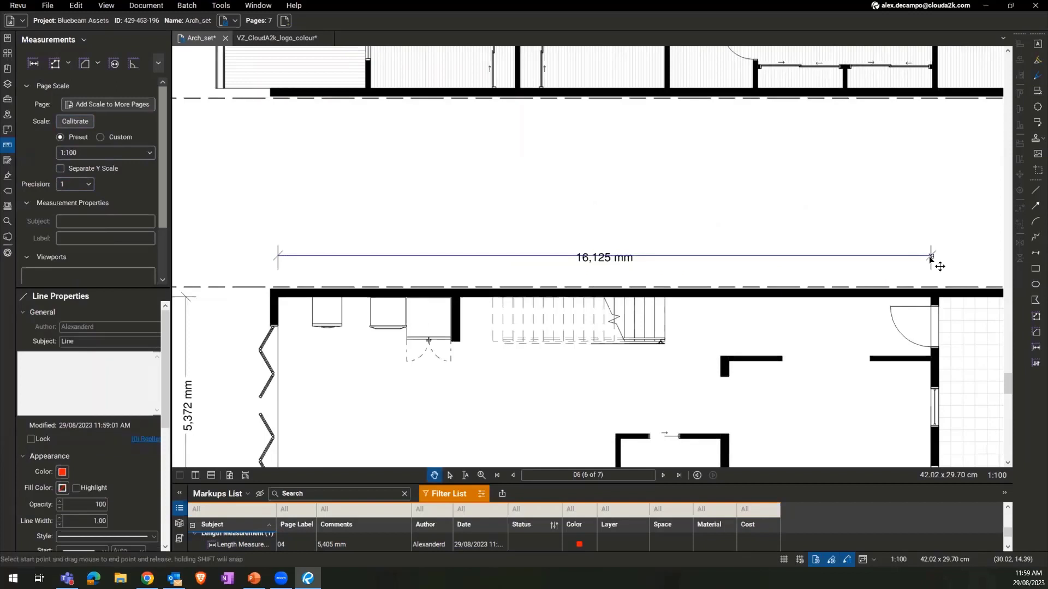
pyautogui.click(638, 277)
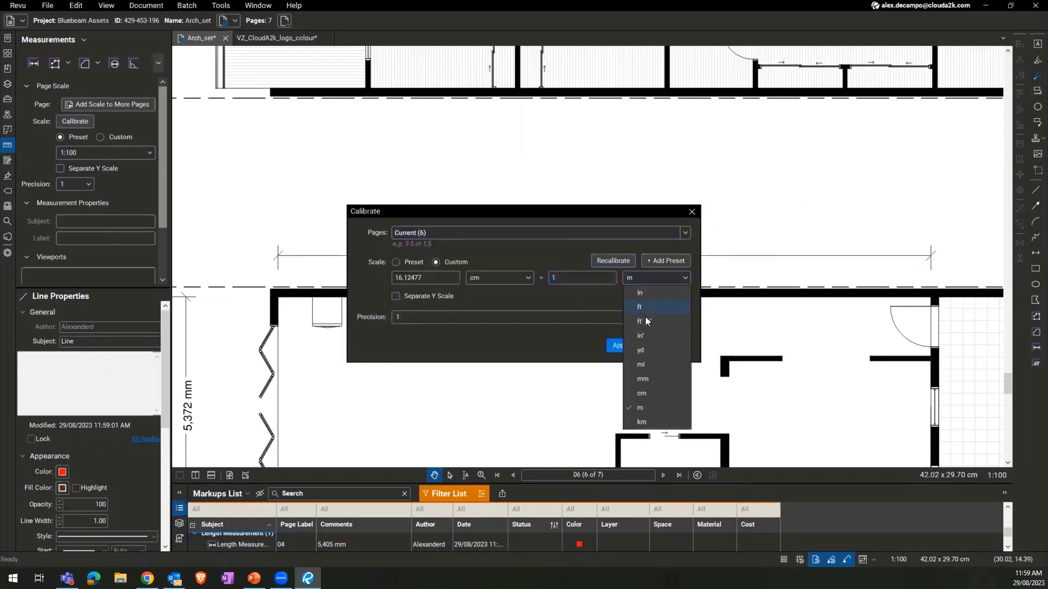
pyautogui.click(643, 379)
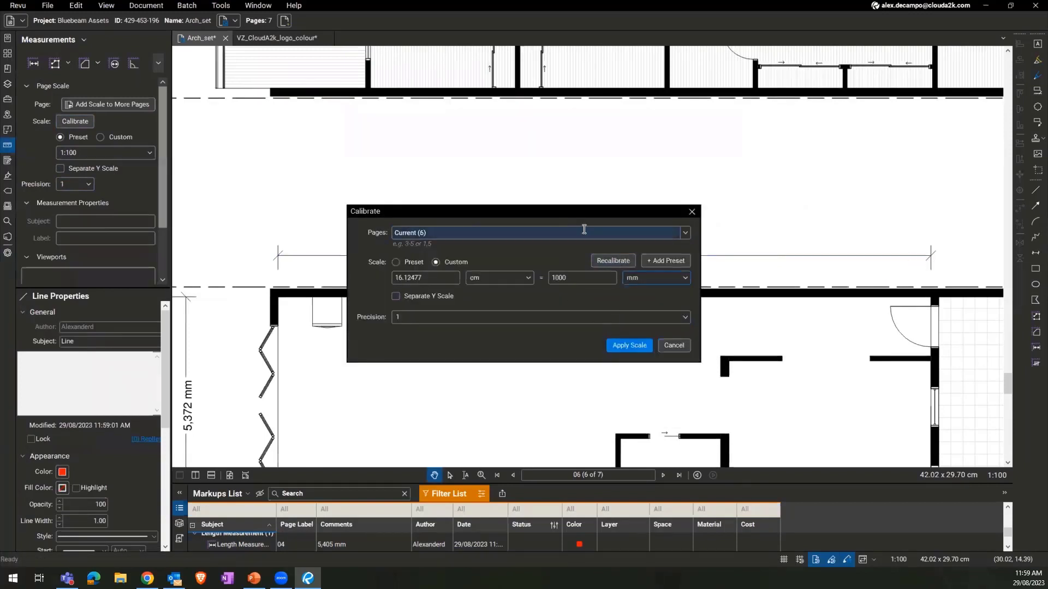
# Switch the page 6 calibration's real-world unit to ft' in" and then to m.
pyautogui.moveTo(600, 217); pyautogui.dragTo(652, 271)
pyautogui.click(697, 413)
pyautogui.click(682, 457)
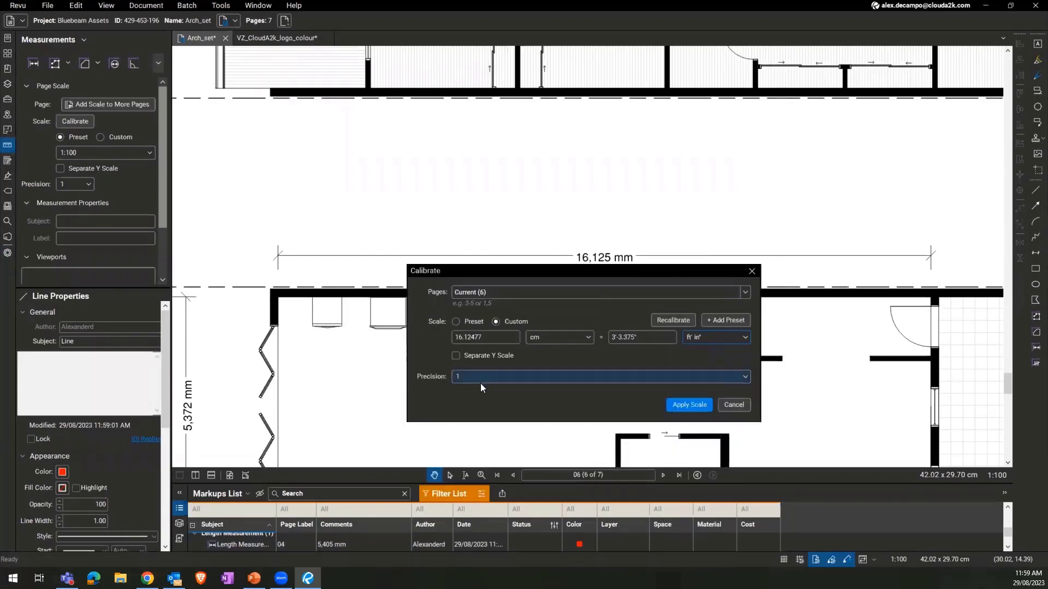
pyautogui.click(722, 337)
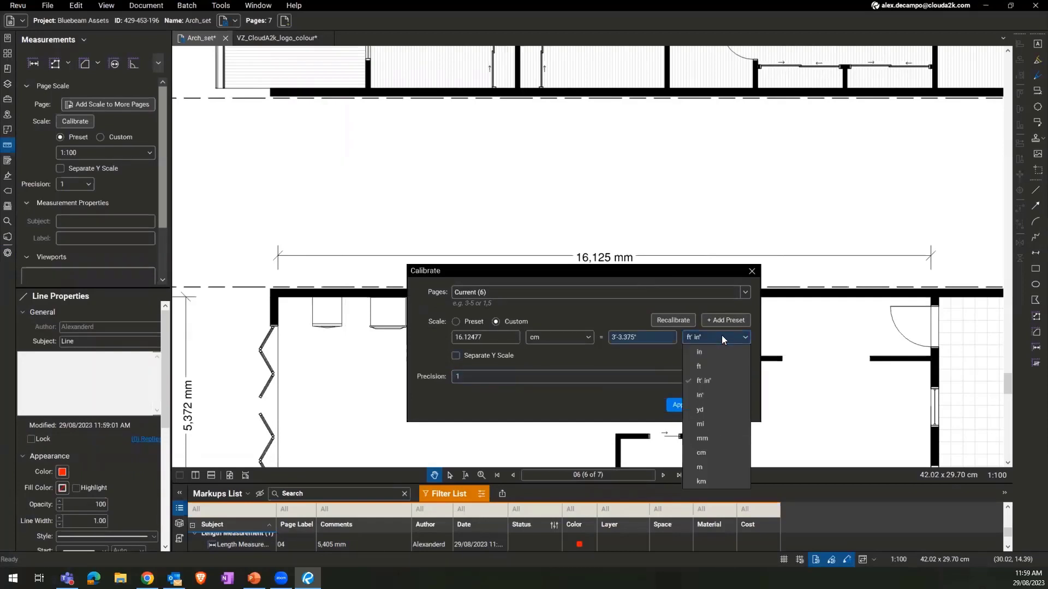
pyautogui.click(704, 468)
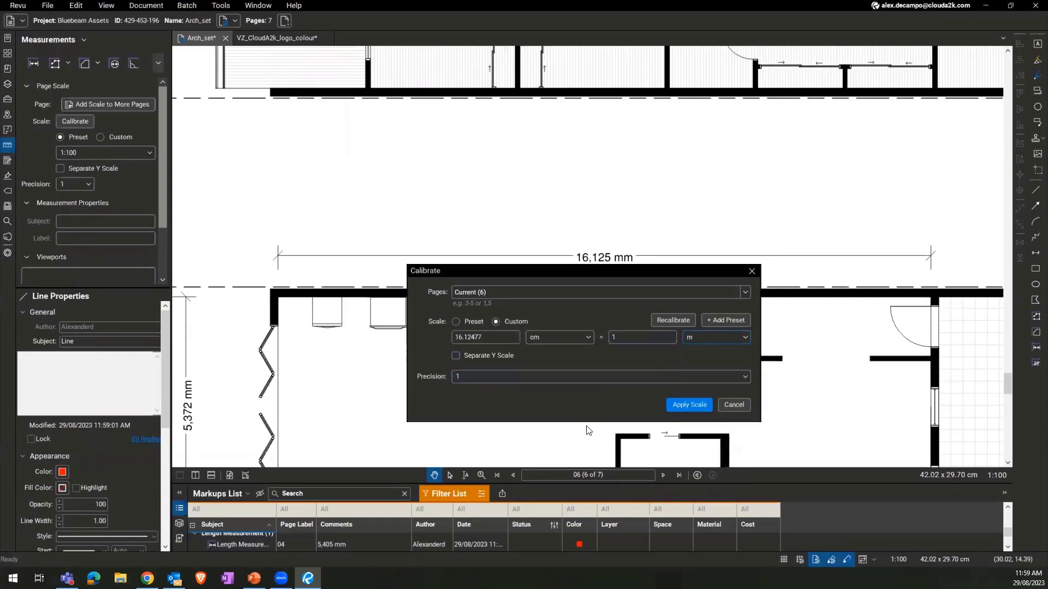
# Look through the precision options for a metre-based scale and discard the page 6 calibration.
pyautogui.click(472, 377)
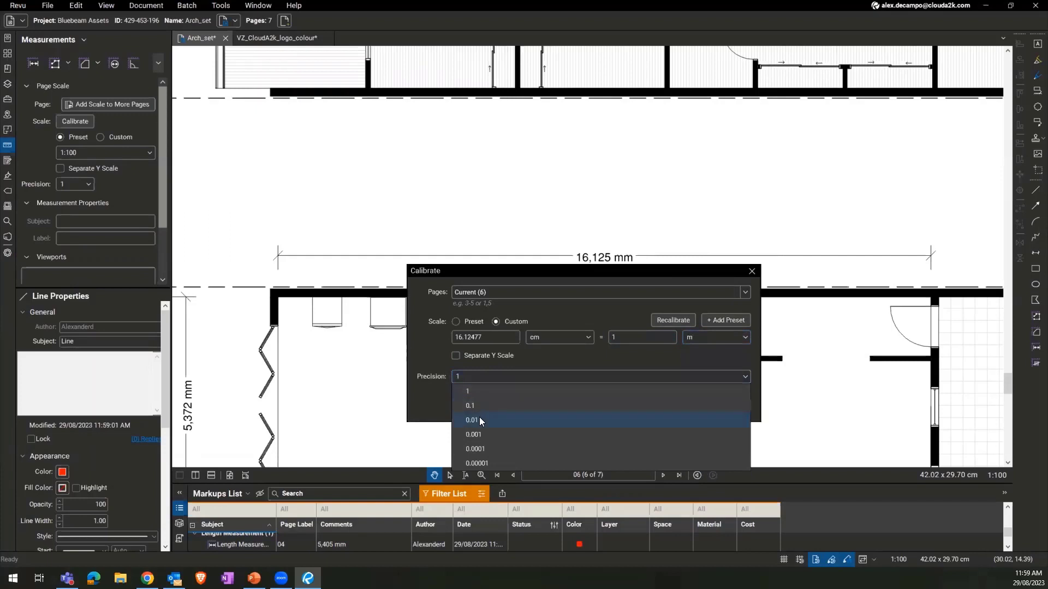
pyautogui.click(475, 374)
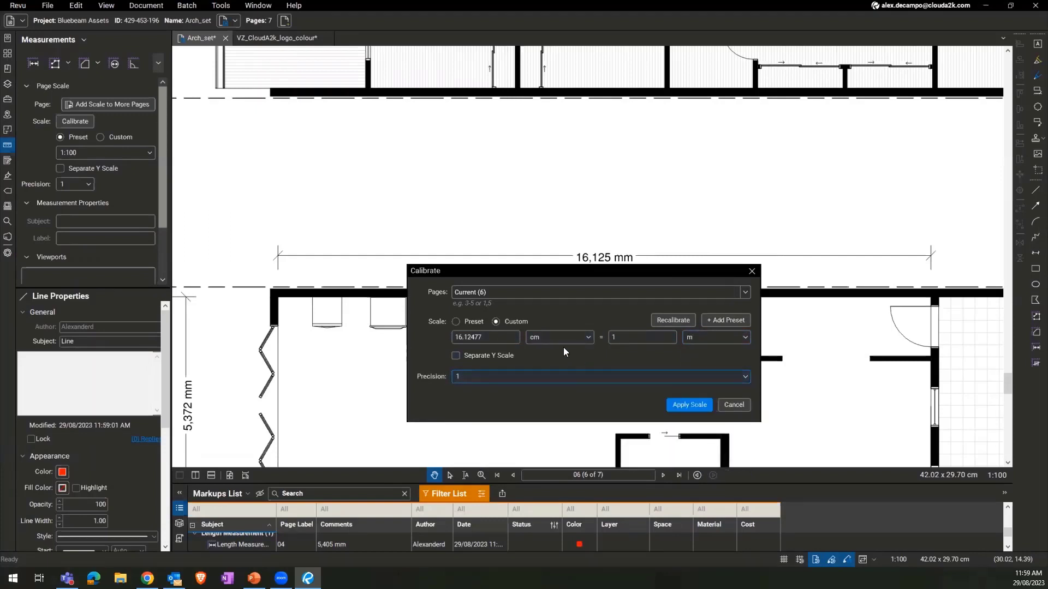
pyautogui.click(473, 381)
pyautogui.click(475, 380)
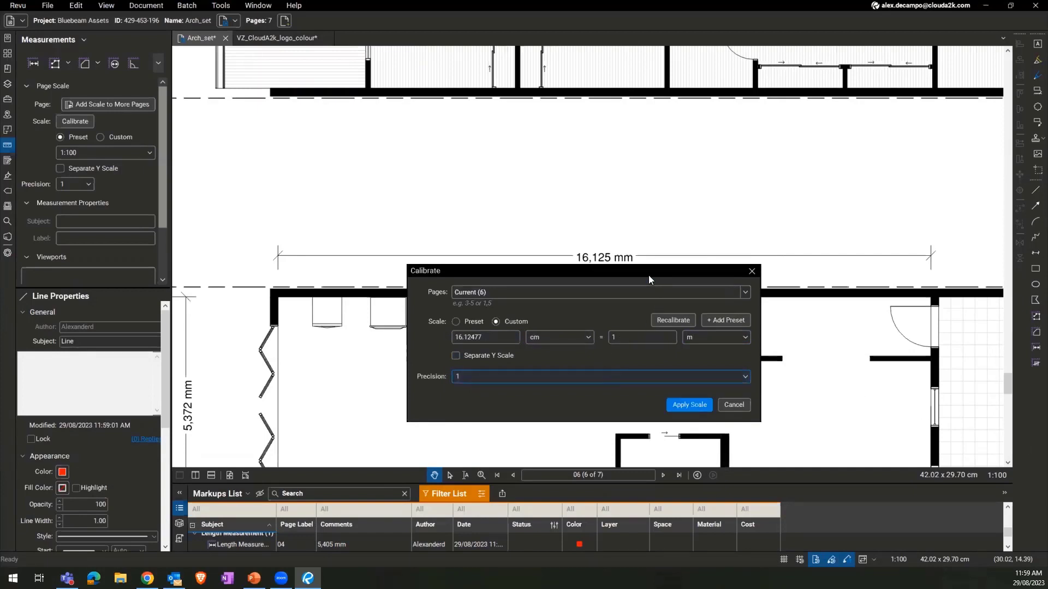
pyautogui.moveTo(647, 270); pyautogui.dragTo(654, 234)
pyautogui.click(758, 235)
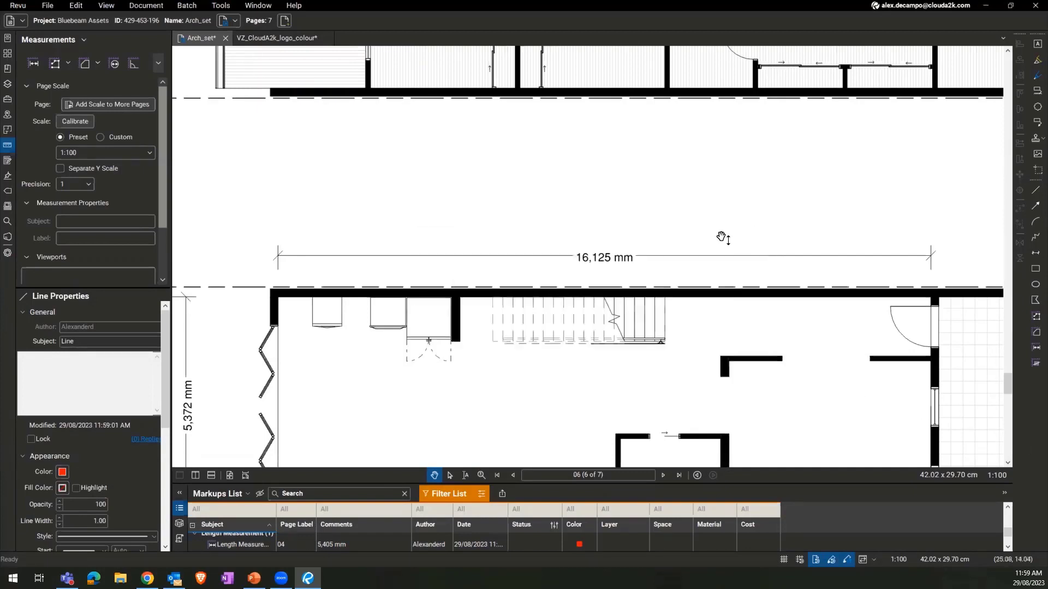
pyautogui.scroll(-5, 721, 238)
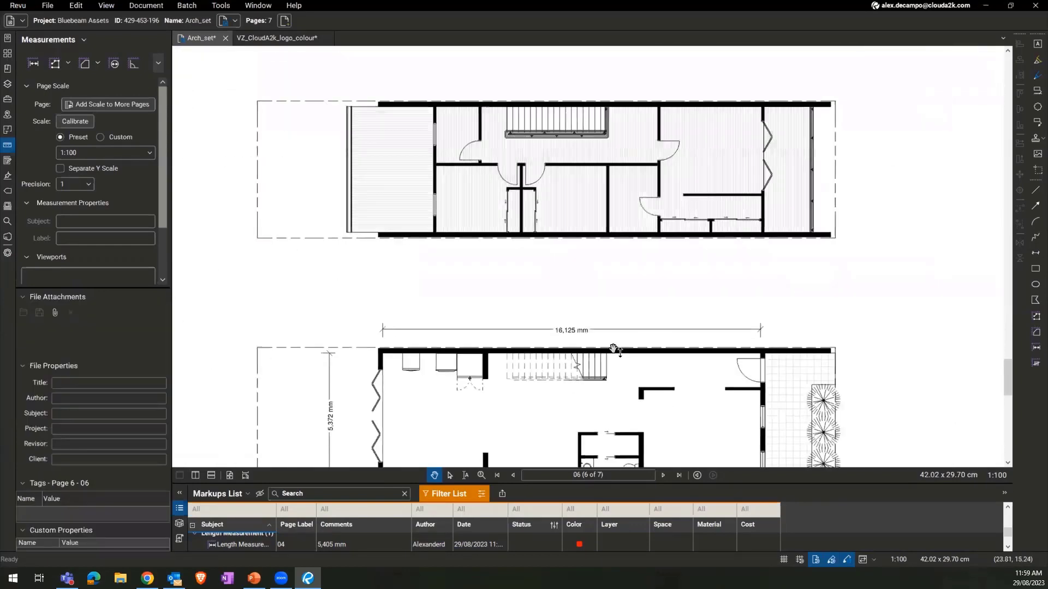
pyautogui.moveTo(459, 239)
pyautogui.mouseDown()
pyautogui.moveTo(400, 196)
pyautogui.moveTo(450, 200)
pyautogui.mouseUp()
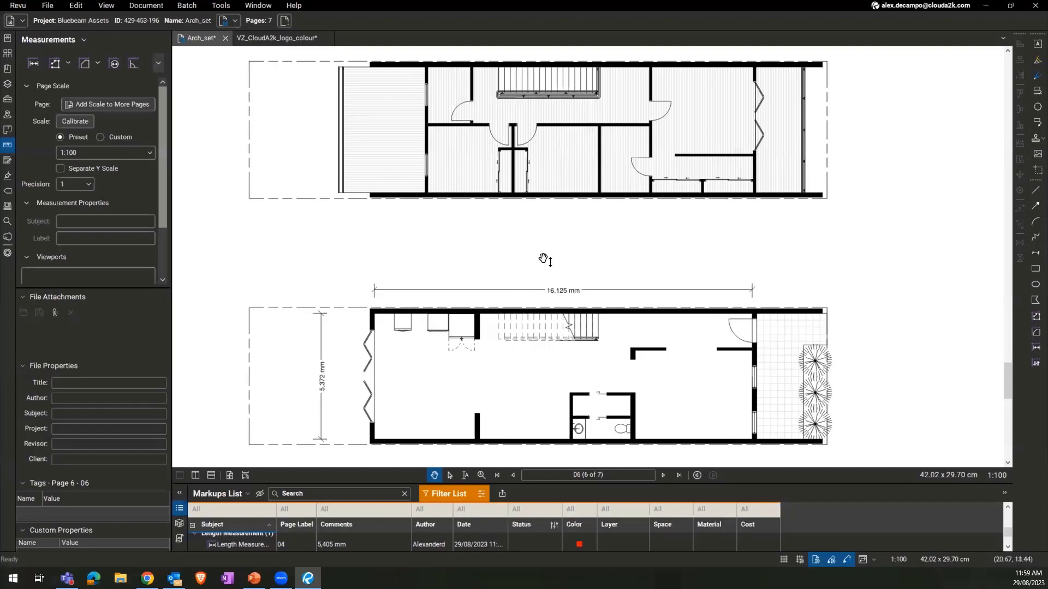
pyautogui.moveTo(556, 250); pyautogui.dragTo(545, 245)
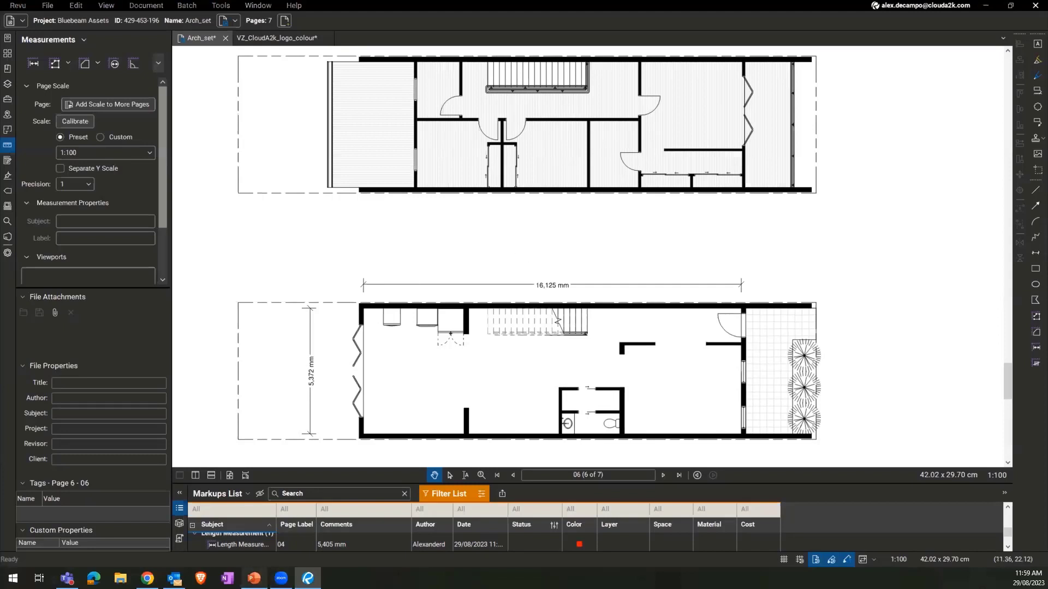
# Switch to the PowerPoint webinar presentation and run its slide show from the start to the agenda on customising Revu.
pyautogui.click(254, 578)
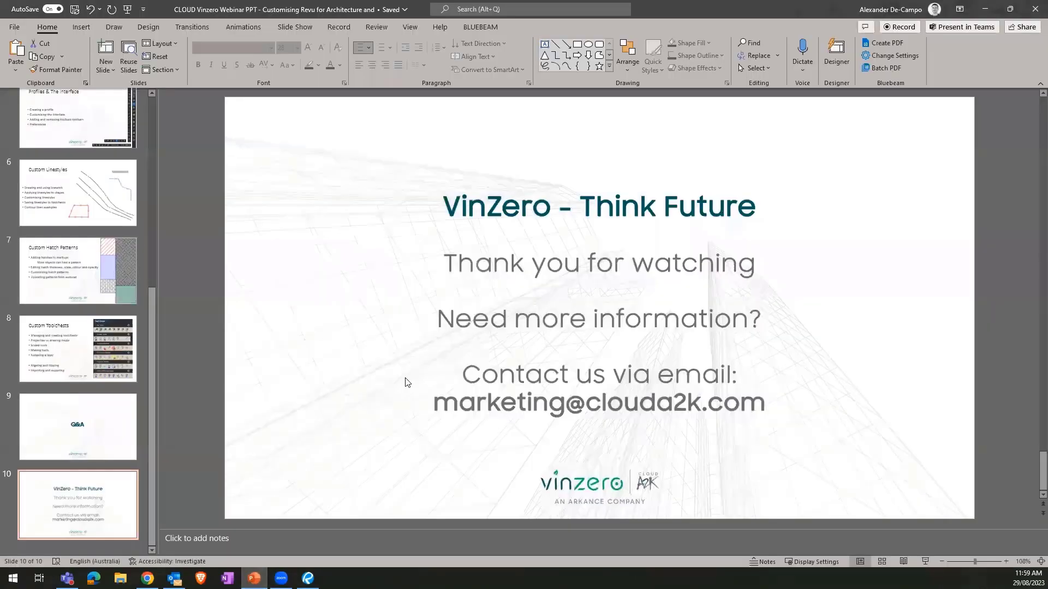
pyautogui.click(127, 10)
pyautogui.scroll(-5, 473, 285)
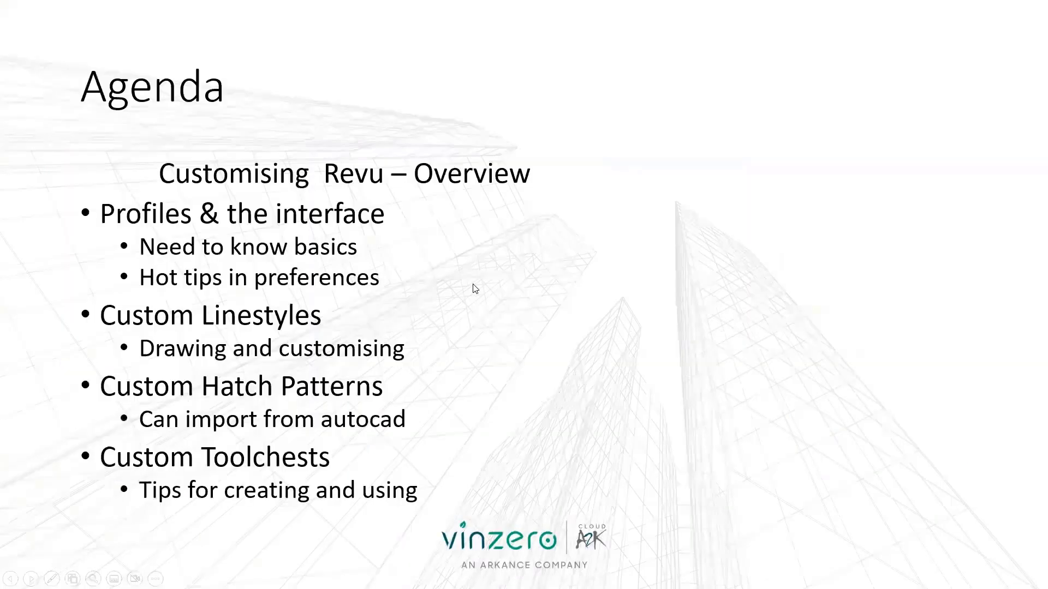
pyautogui.scroll(-4, 473, 288)
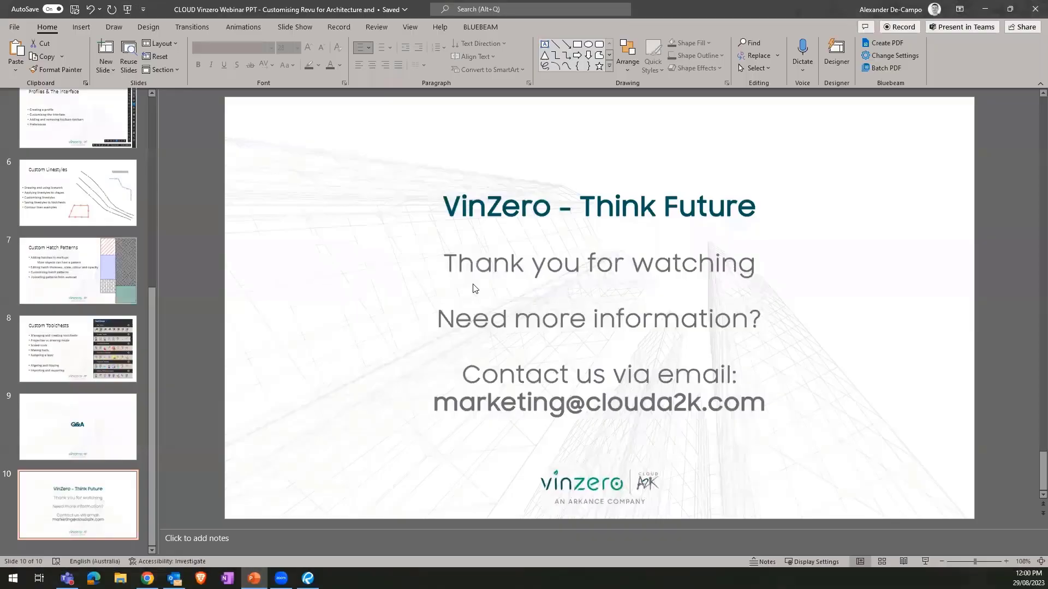